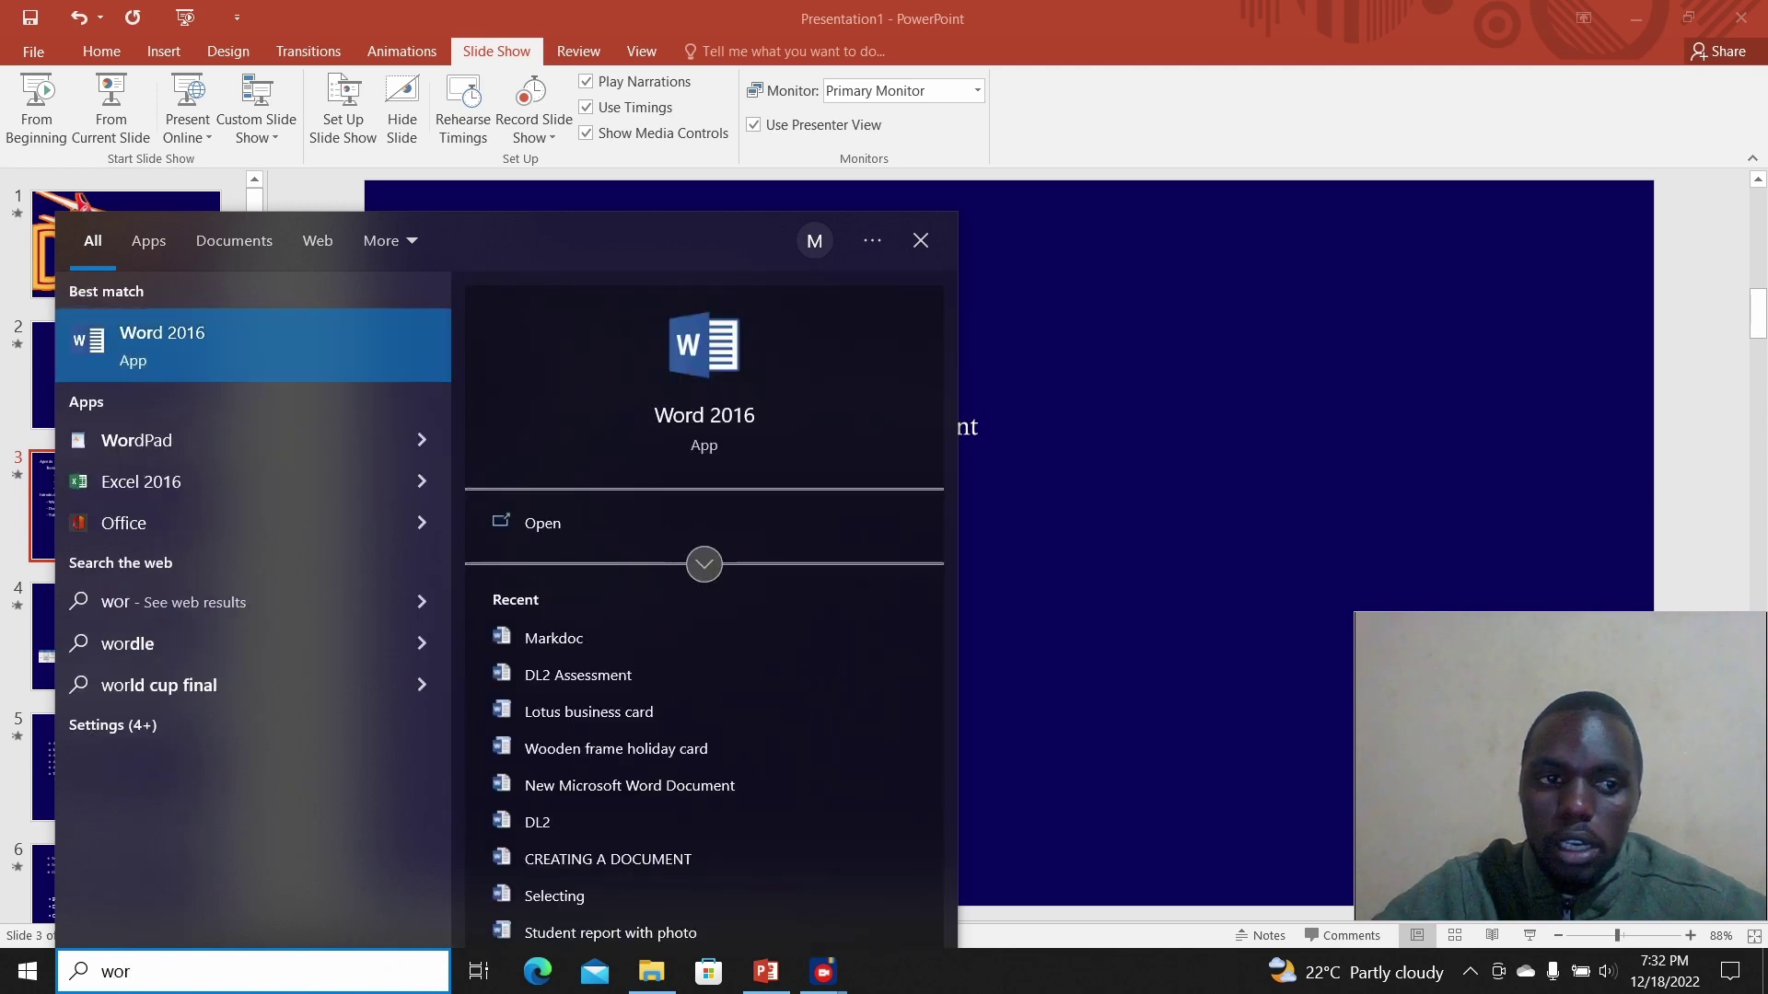
# Step: Launch Word 2016 from the search results and pick the Blank document template
pyautogui.press('Return')
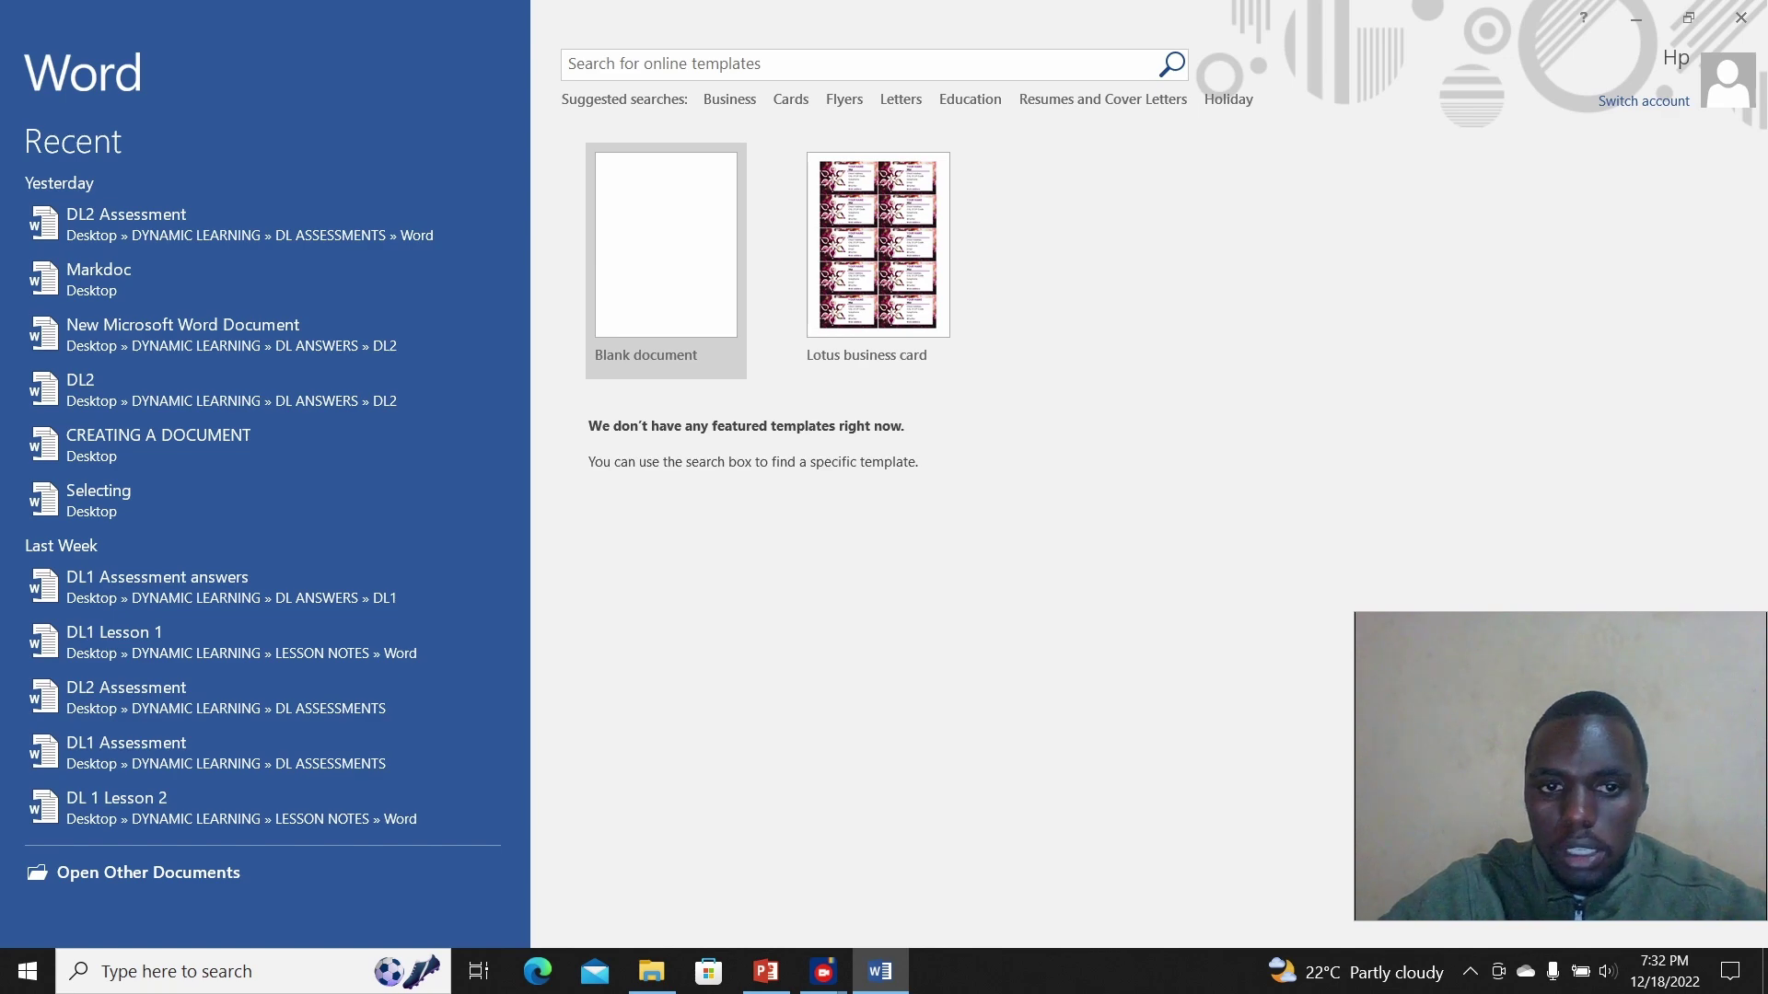
pyautogui.click(666, 300)
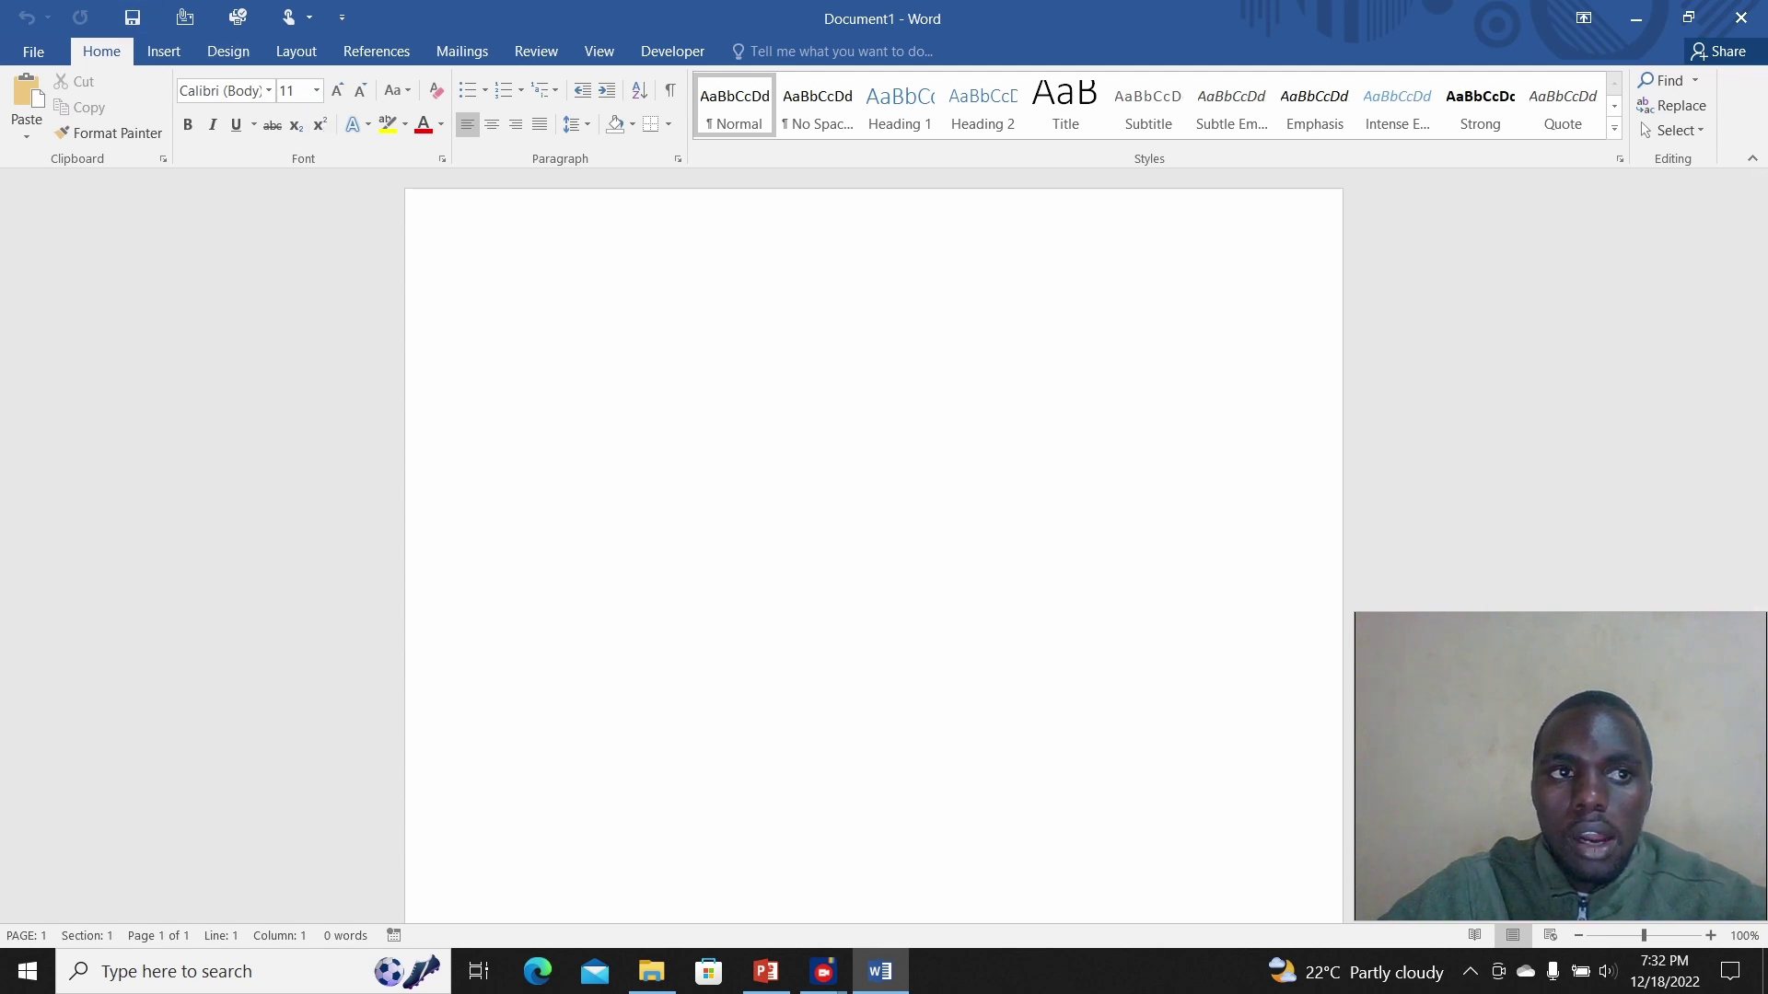
pyautogui.click(33, 51)
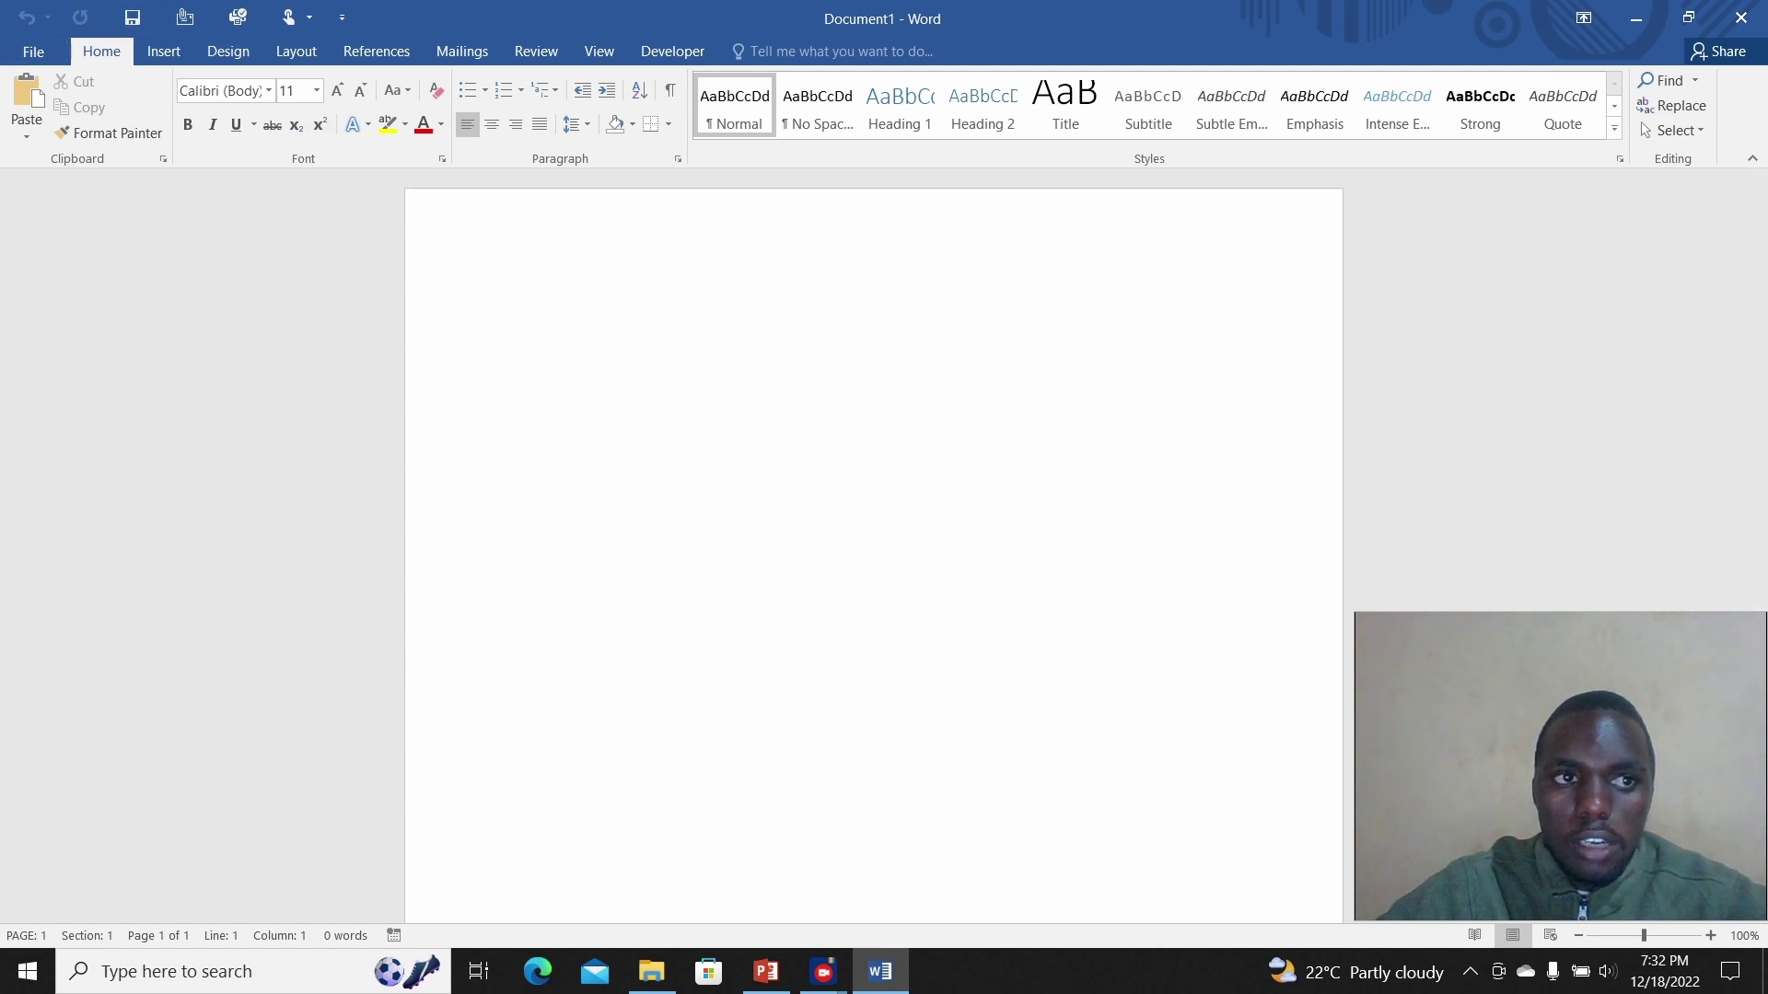
pyautogui.press('Escape')
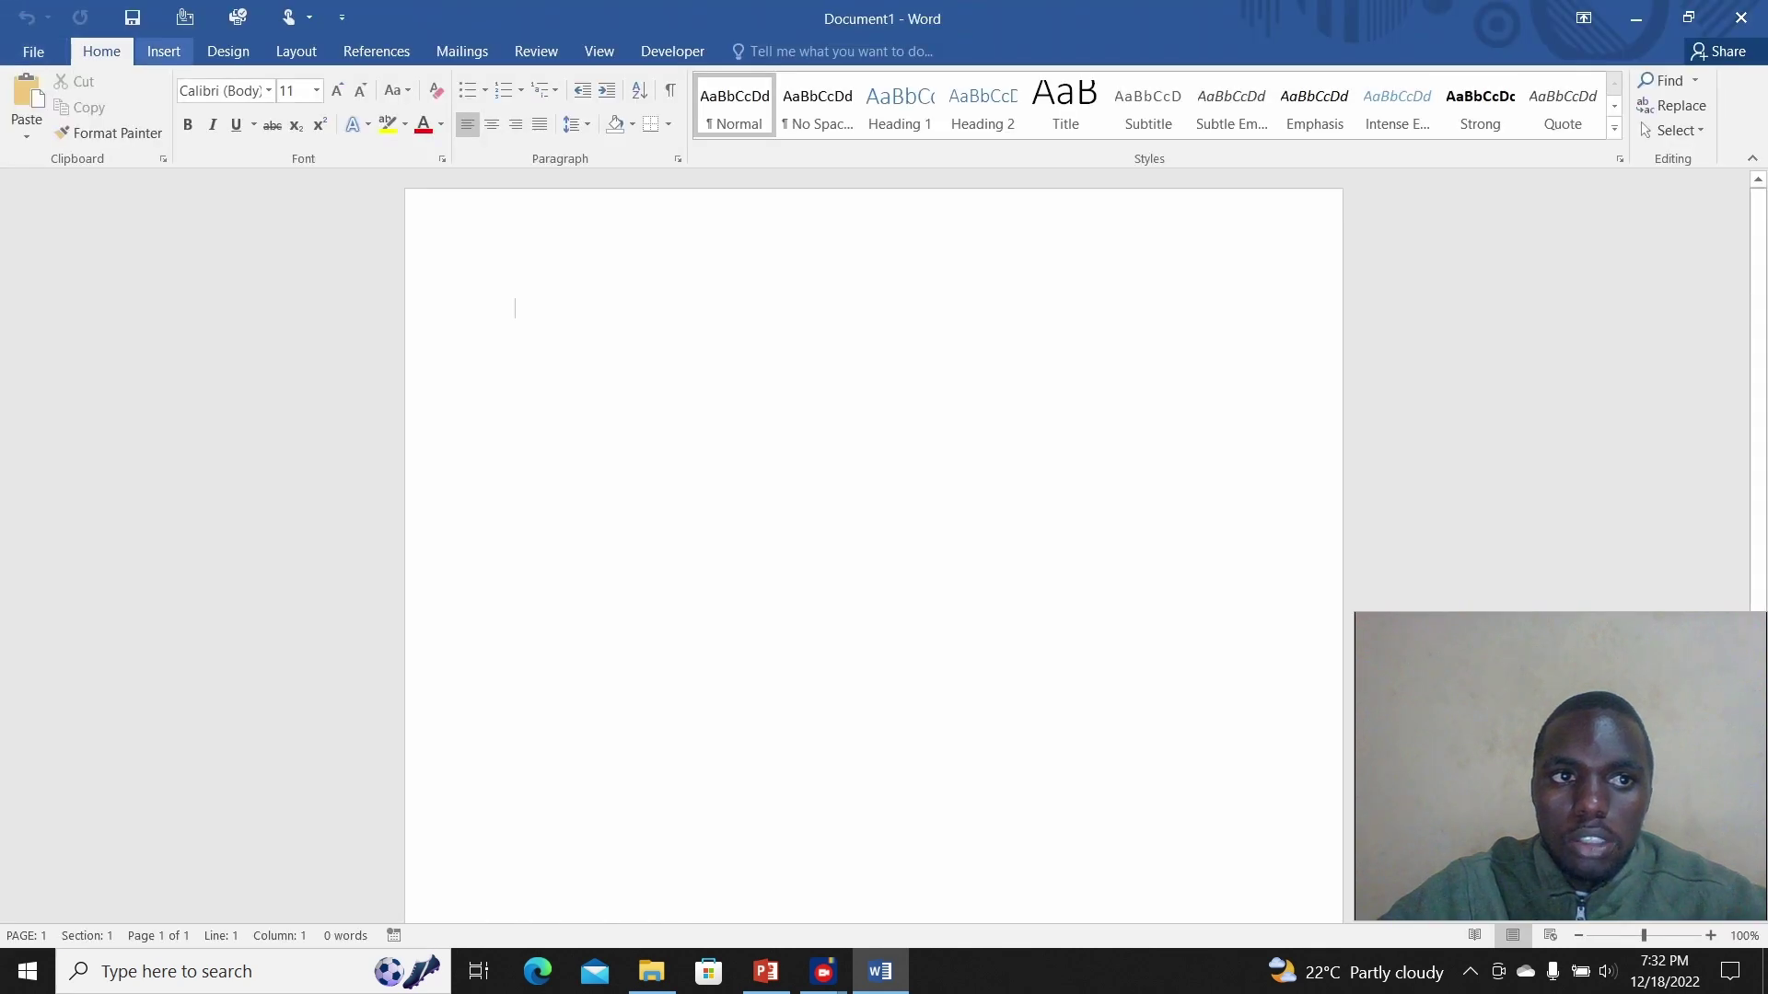
pyautogui.click(164, 51)
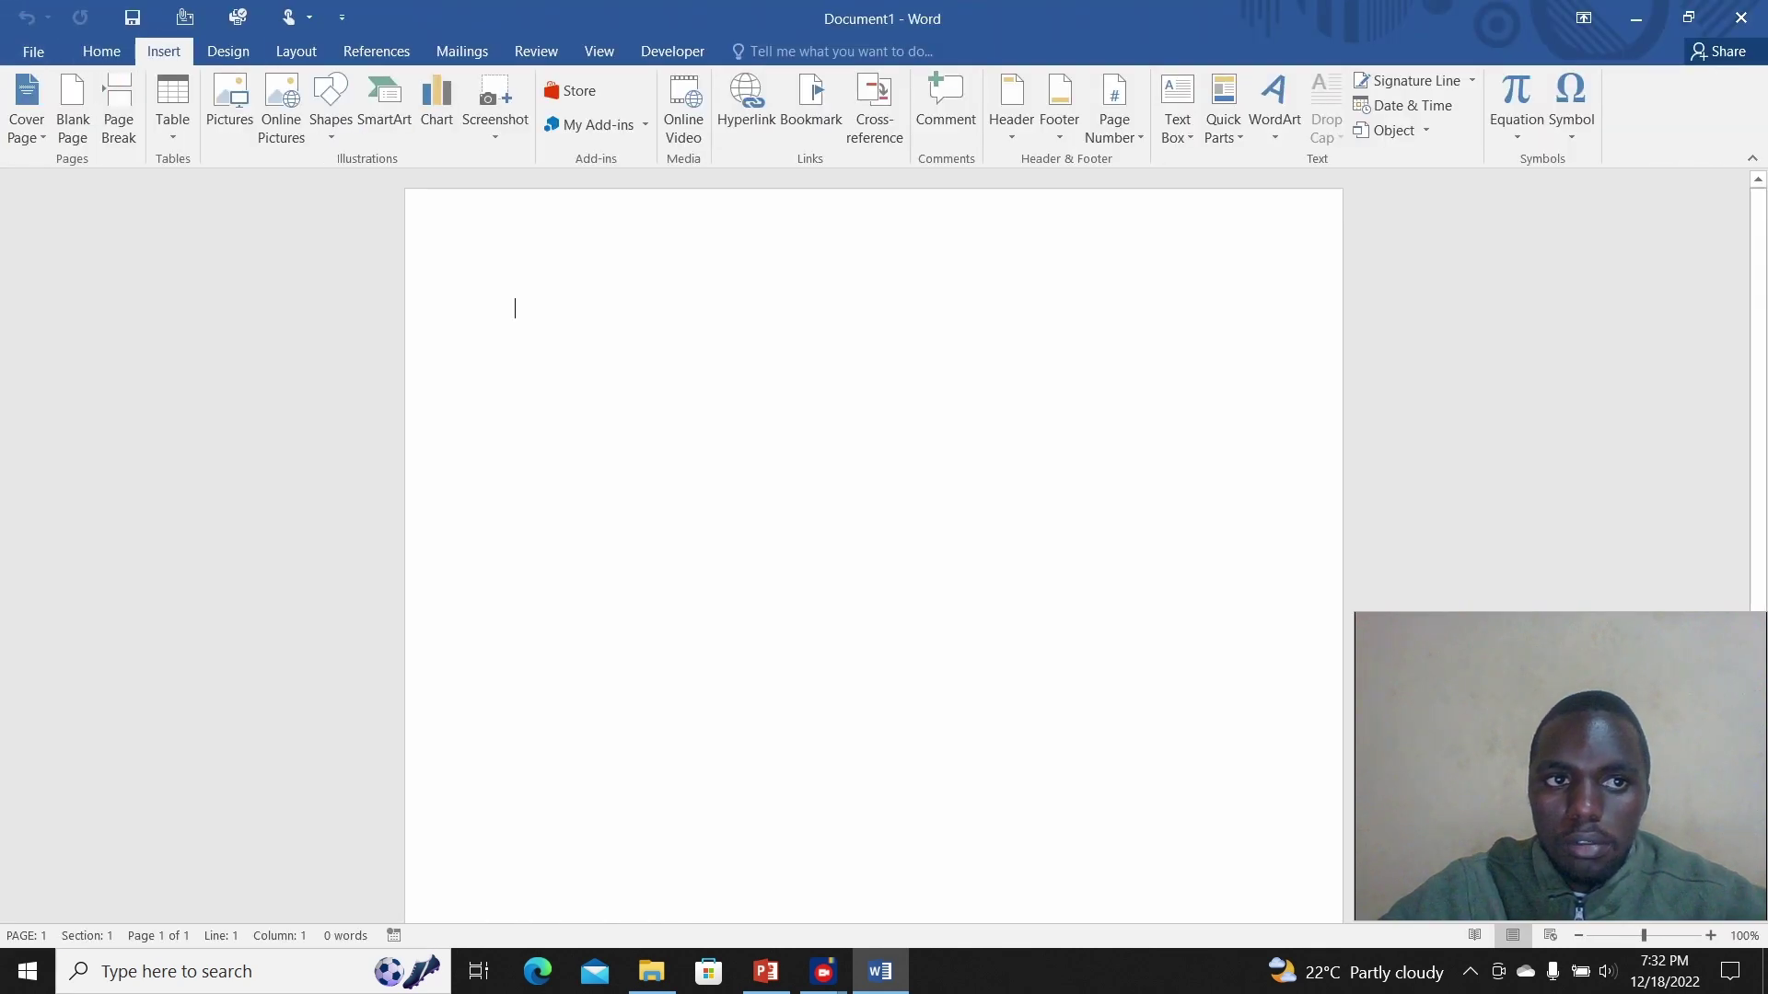
pyautogui.click(227, 52)
pyautogui.click(296, 52)
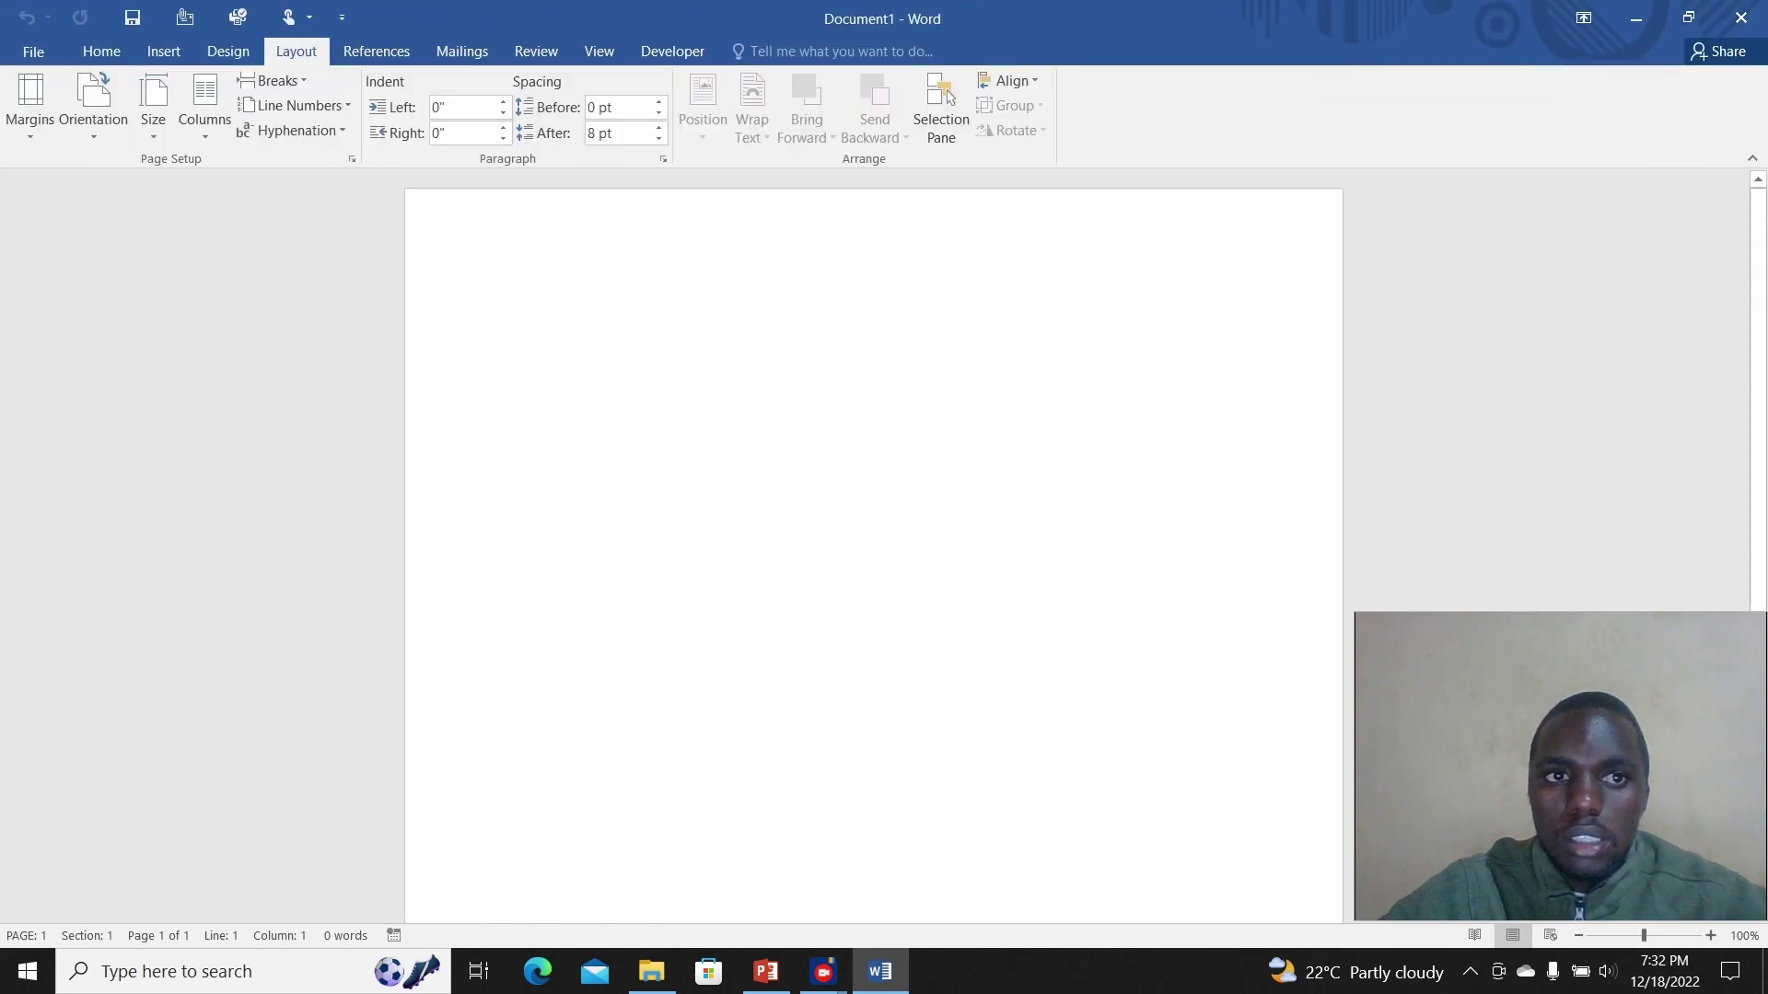
pyautogui.click(376, 52)
pyautogui.click(463, 52)
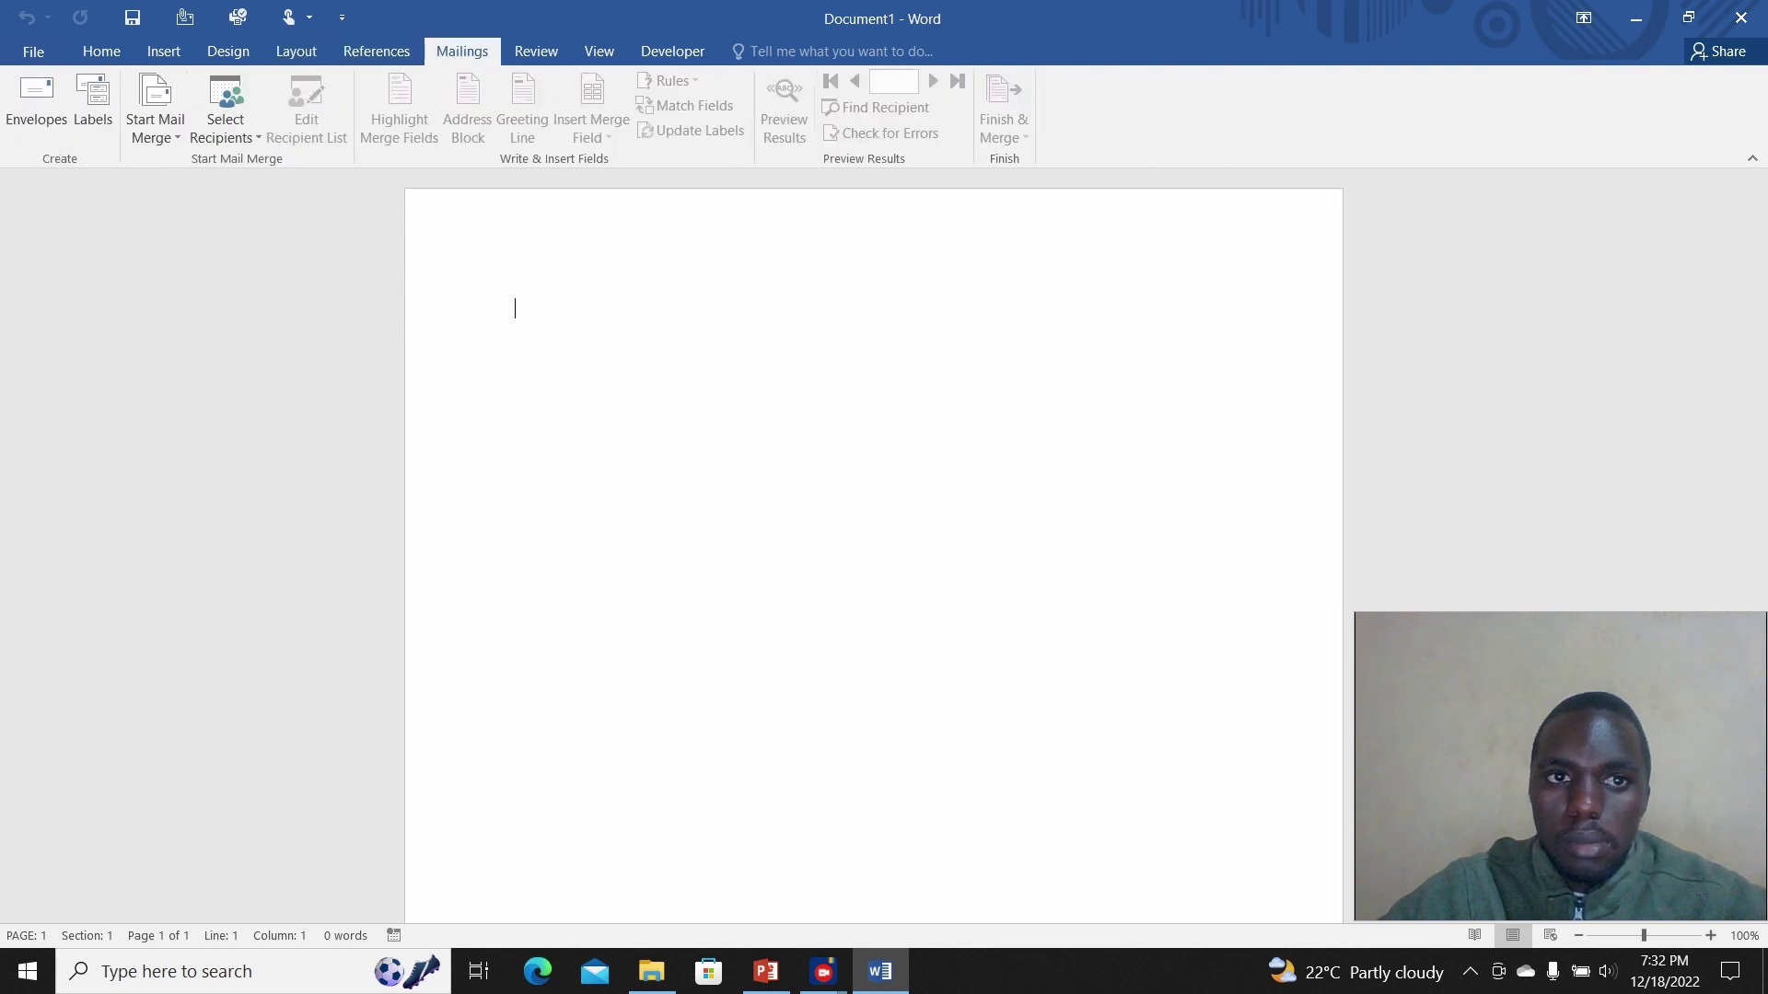
pyautogui.click(536, 52)
pyautogui.click(600, 51)
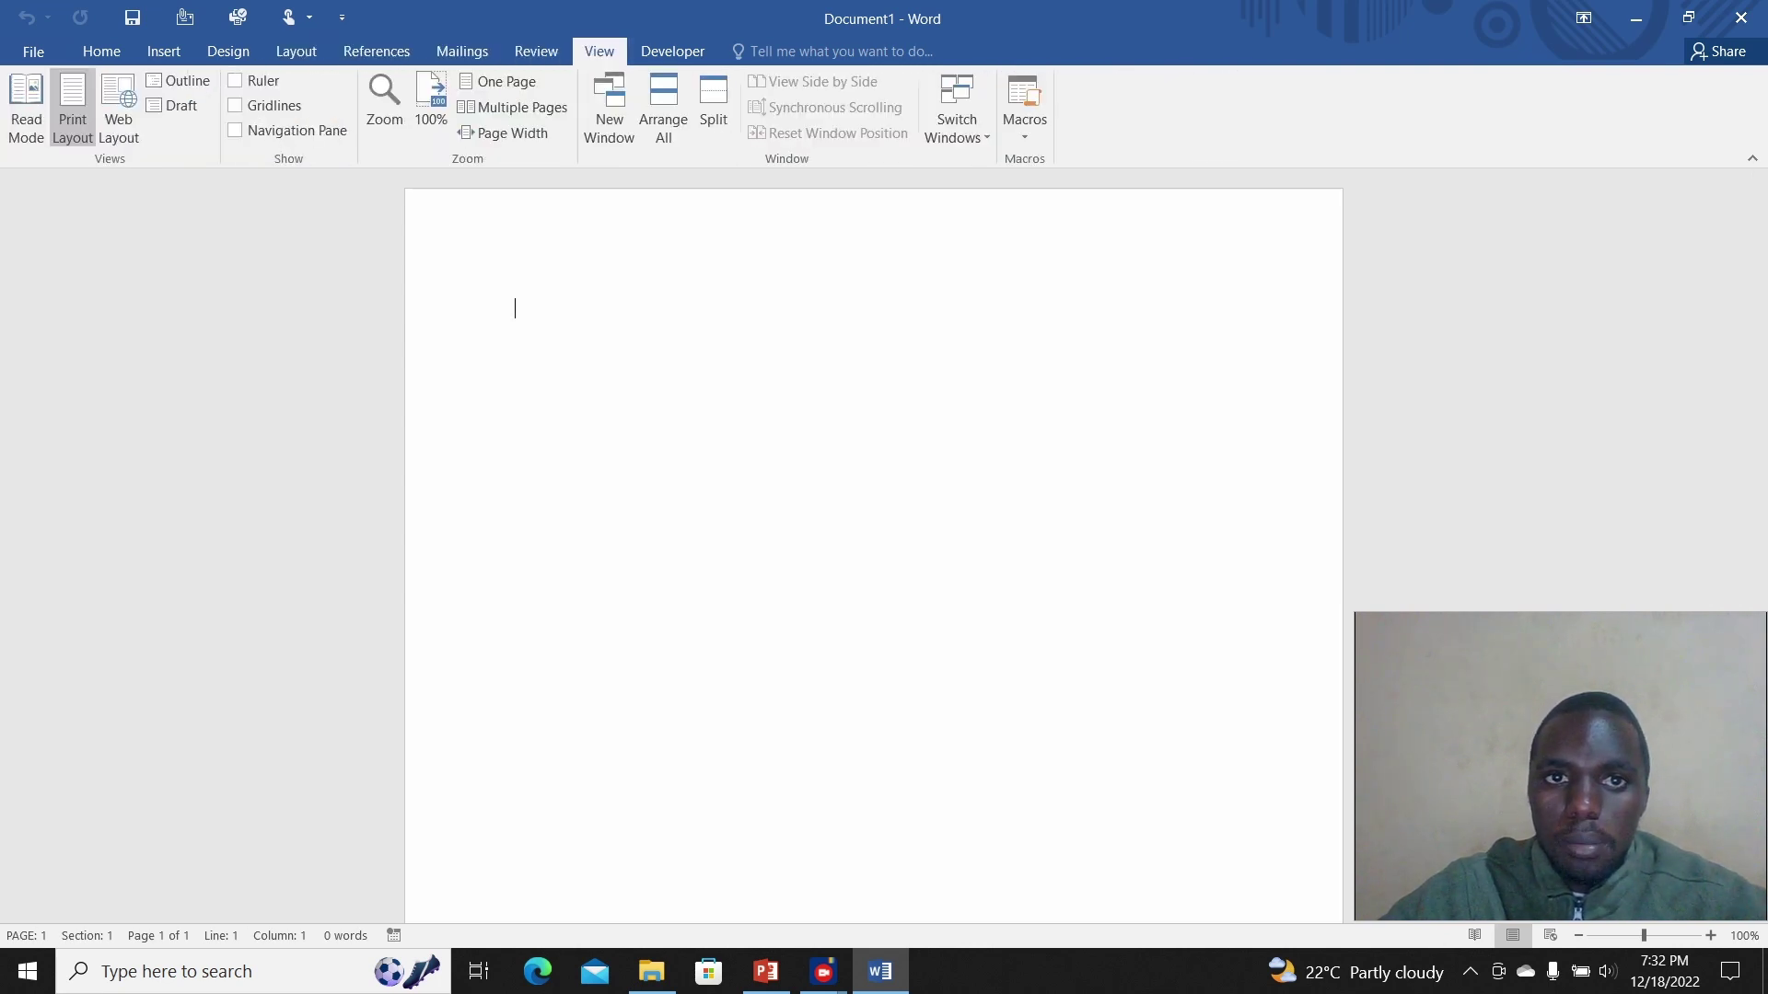
pyautogui.click(672, 51)
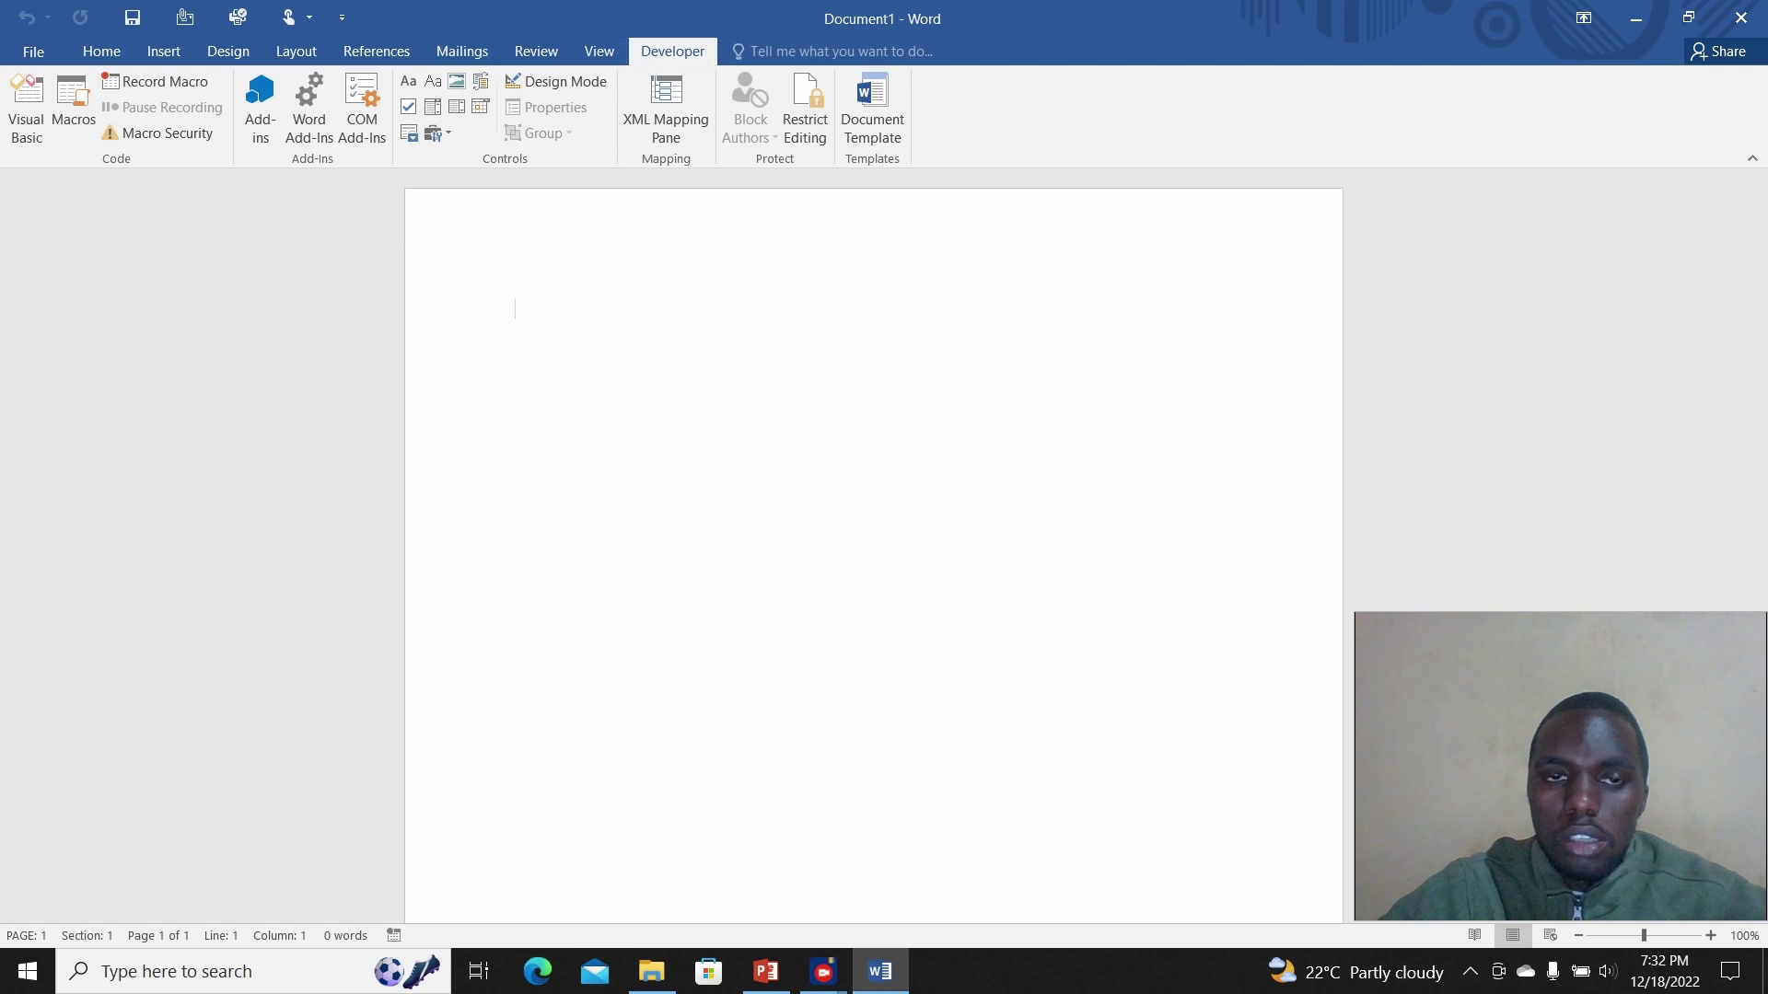
pyautogui.hotkey('alt', 'q')
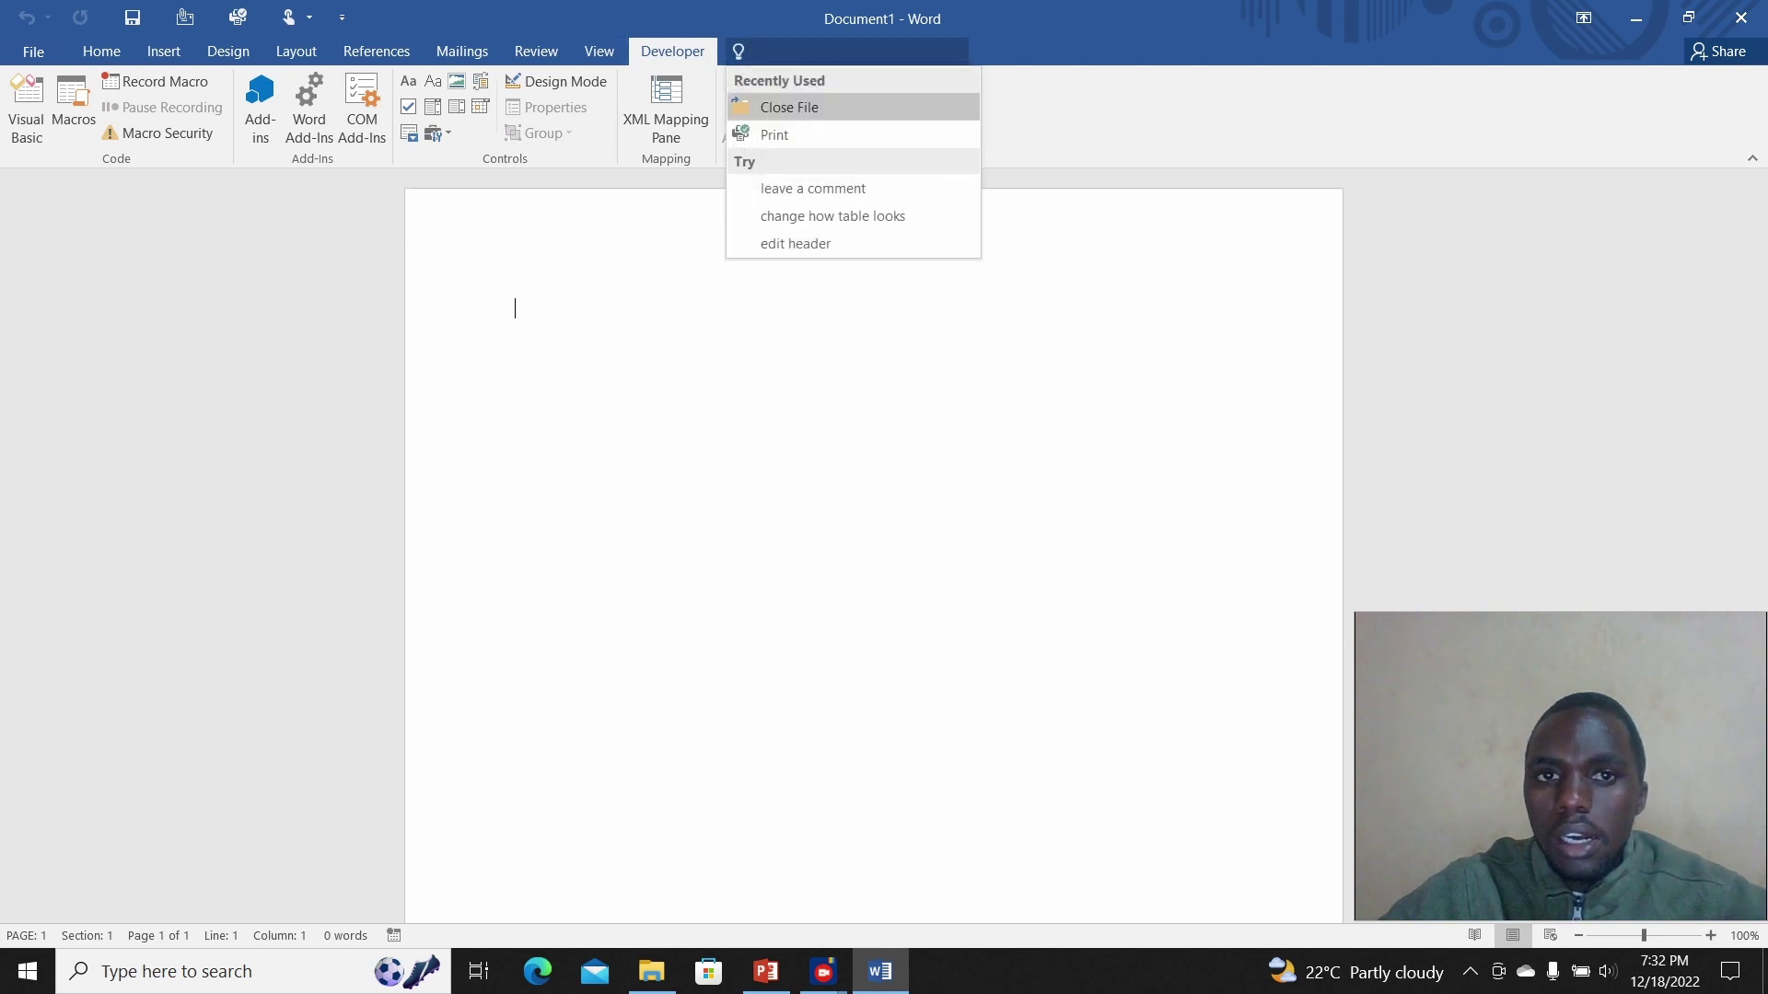
pyautogui.click(101, 51)
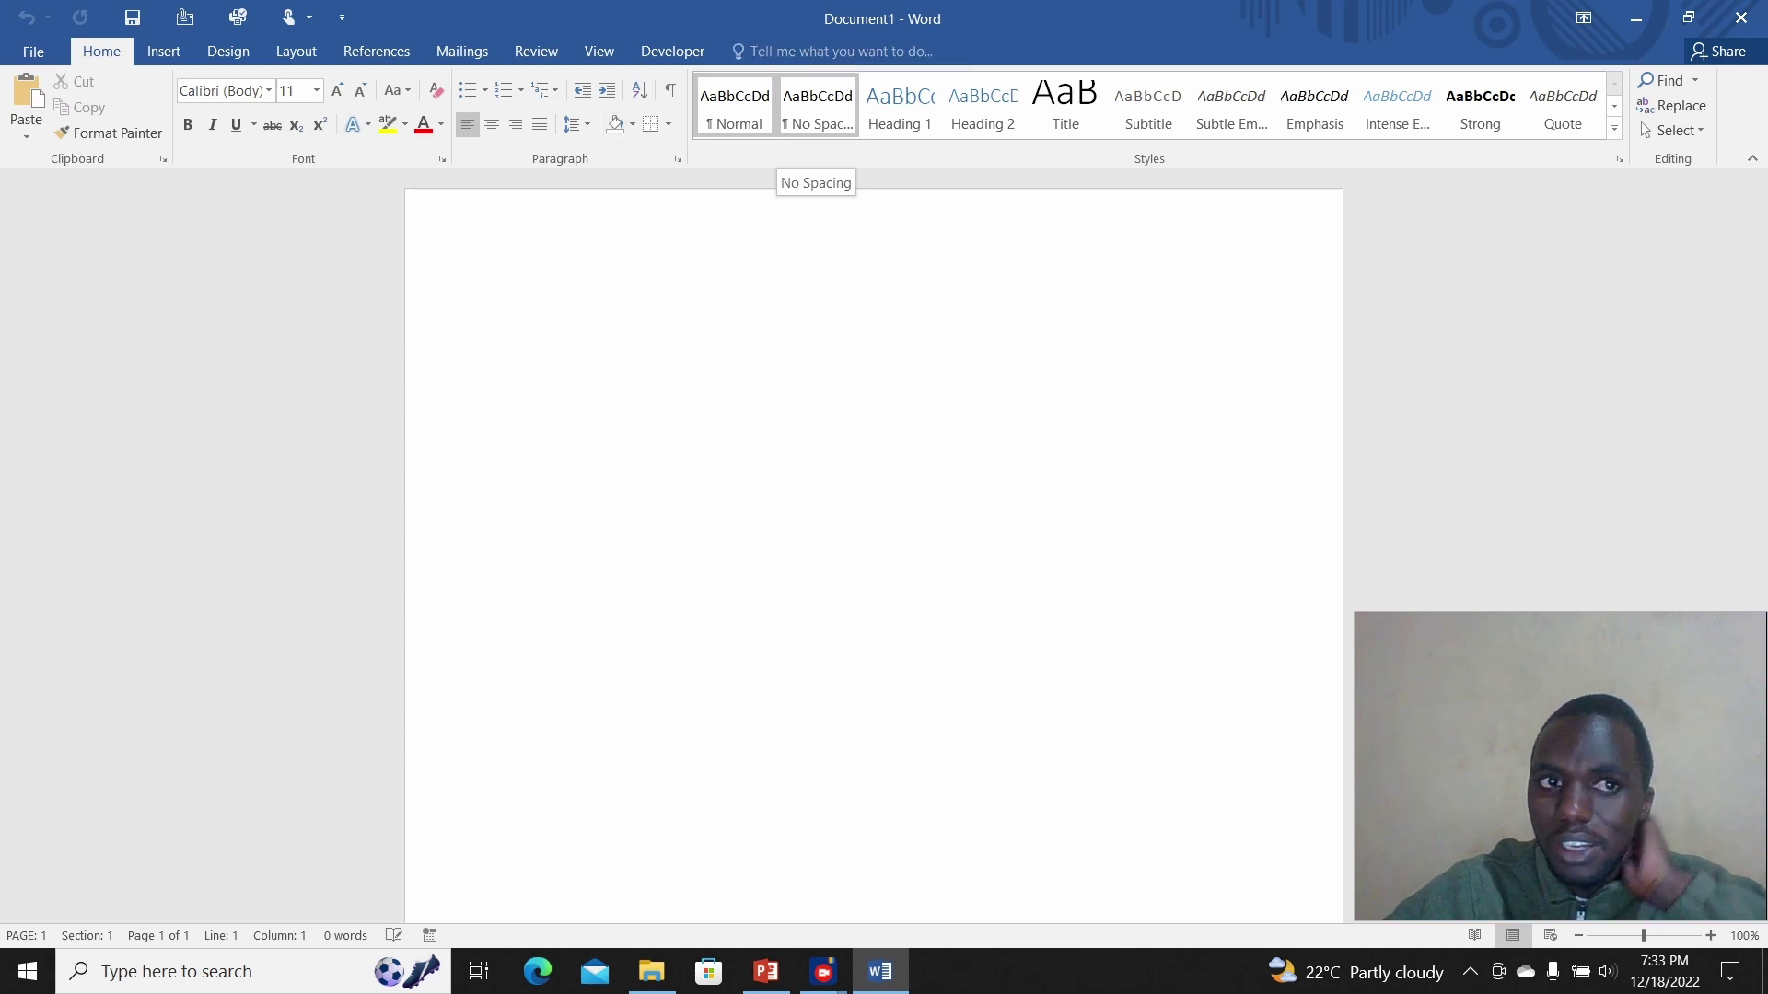
pyautogui.click(164, 51)
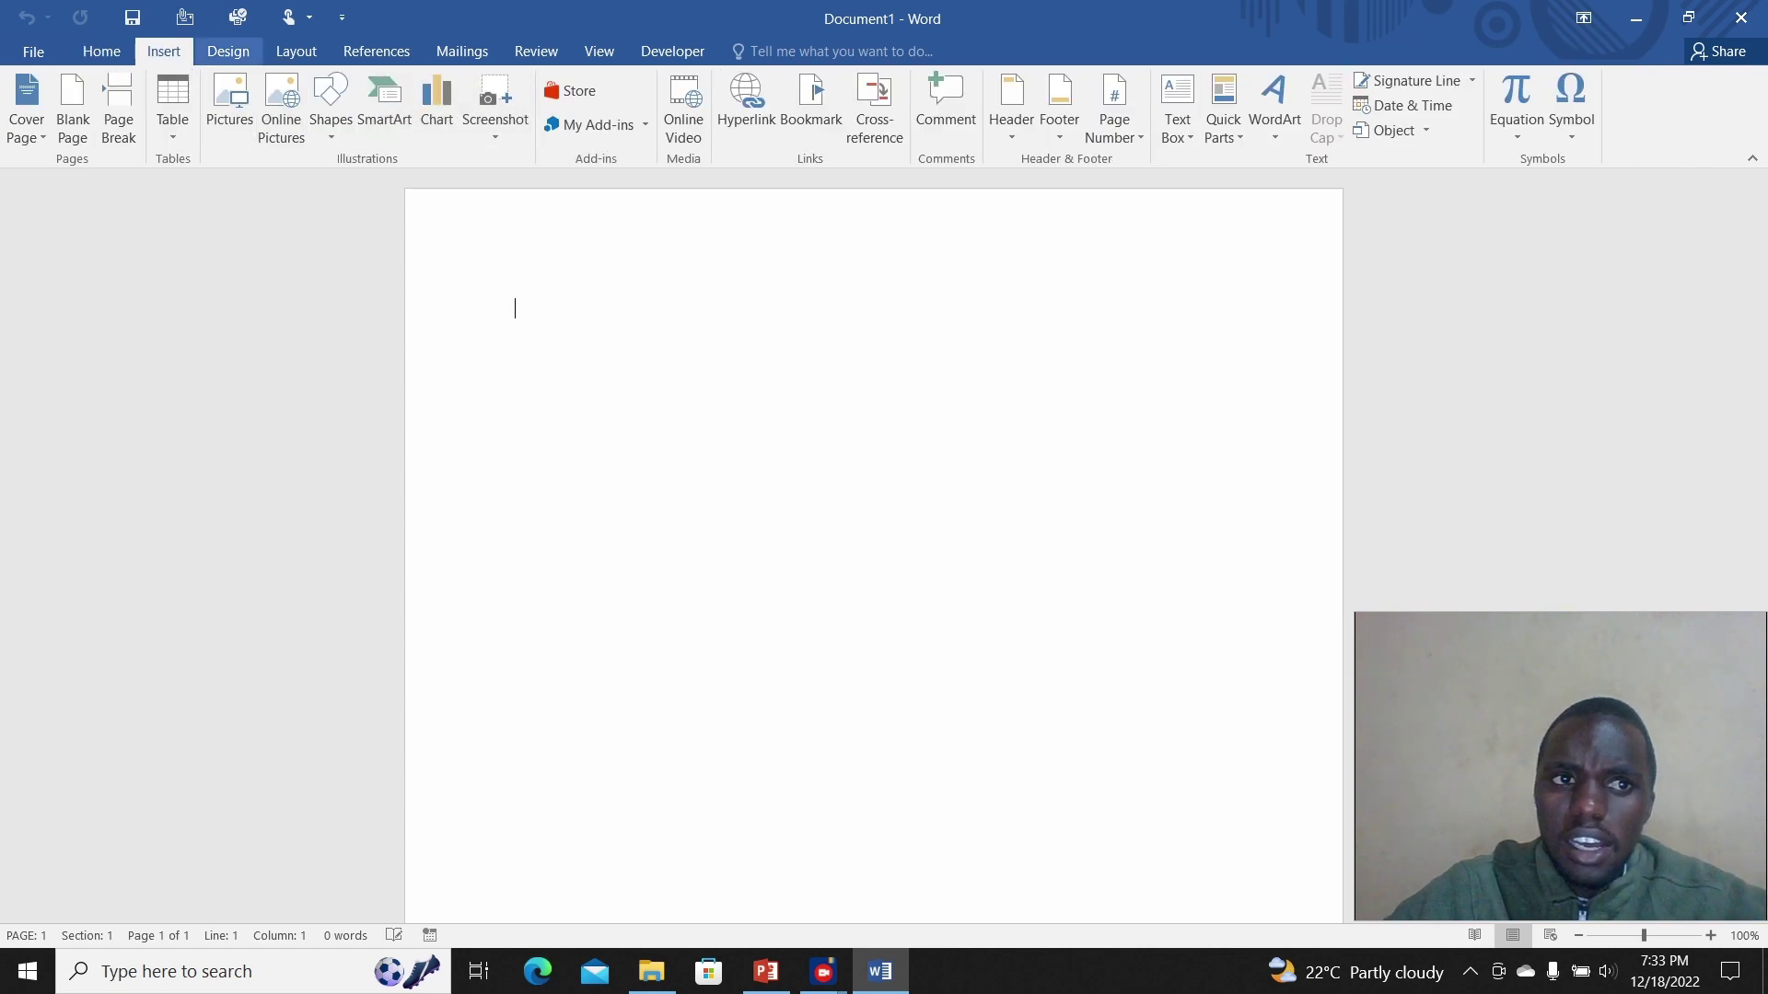
pyautogui.click(228, 51)
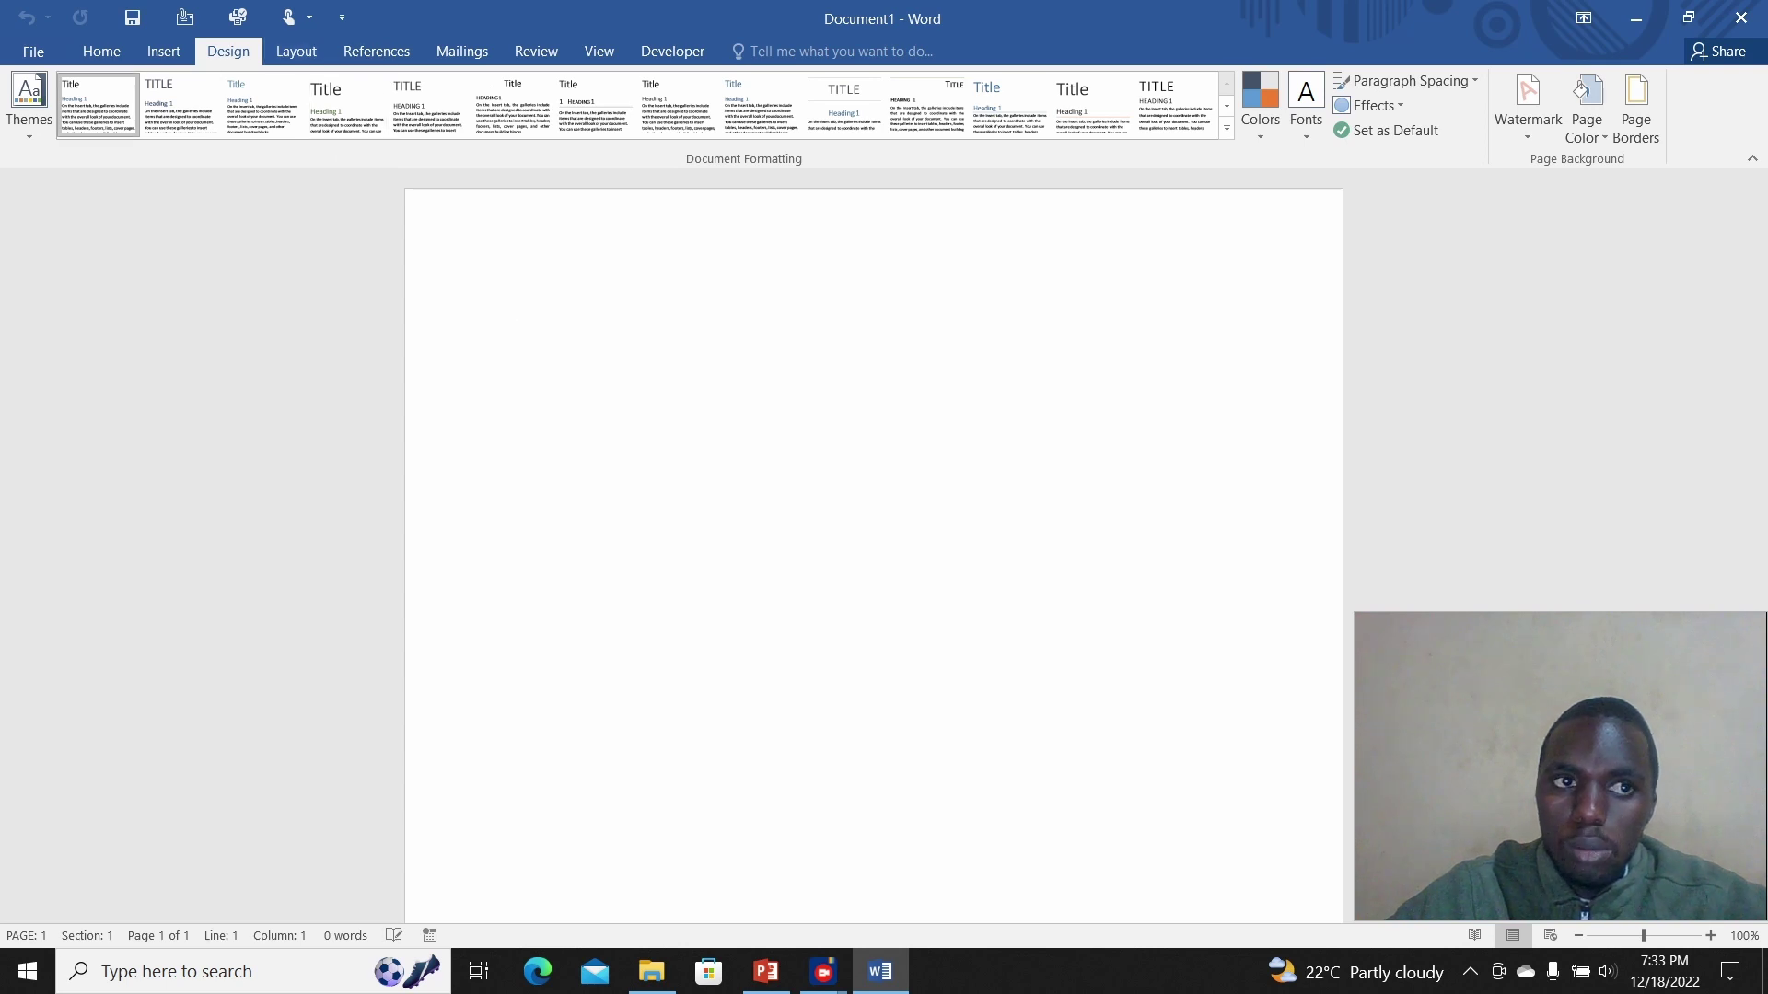
pyautogui.click(102, 51)
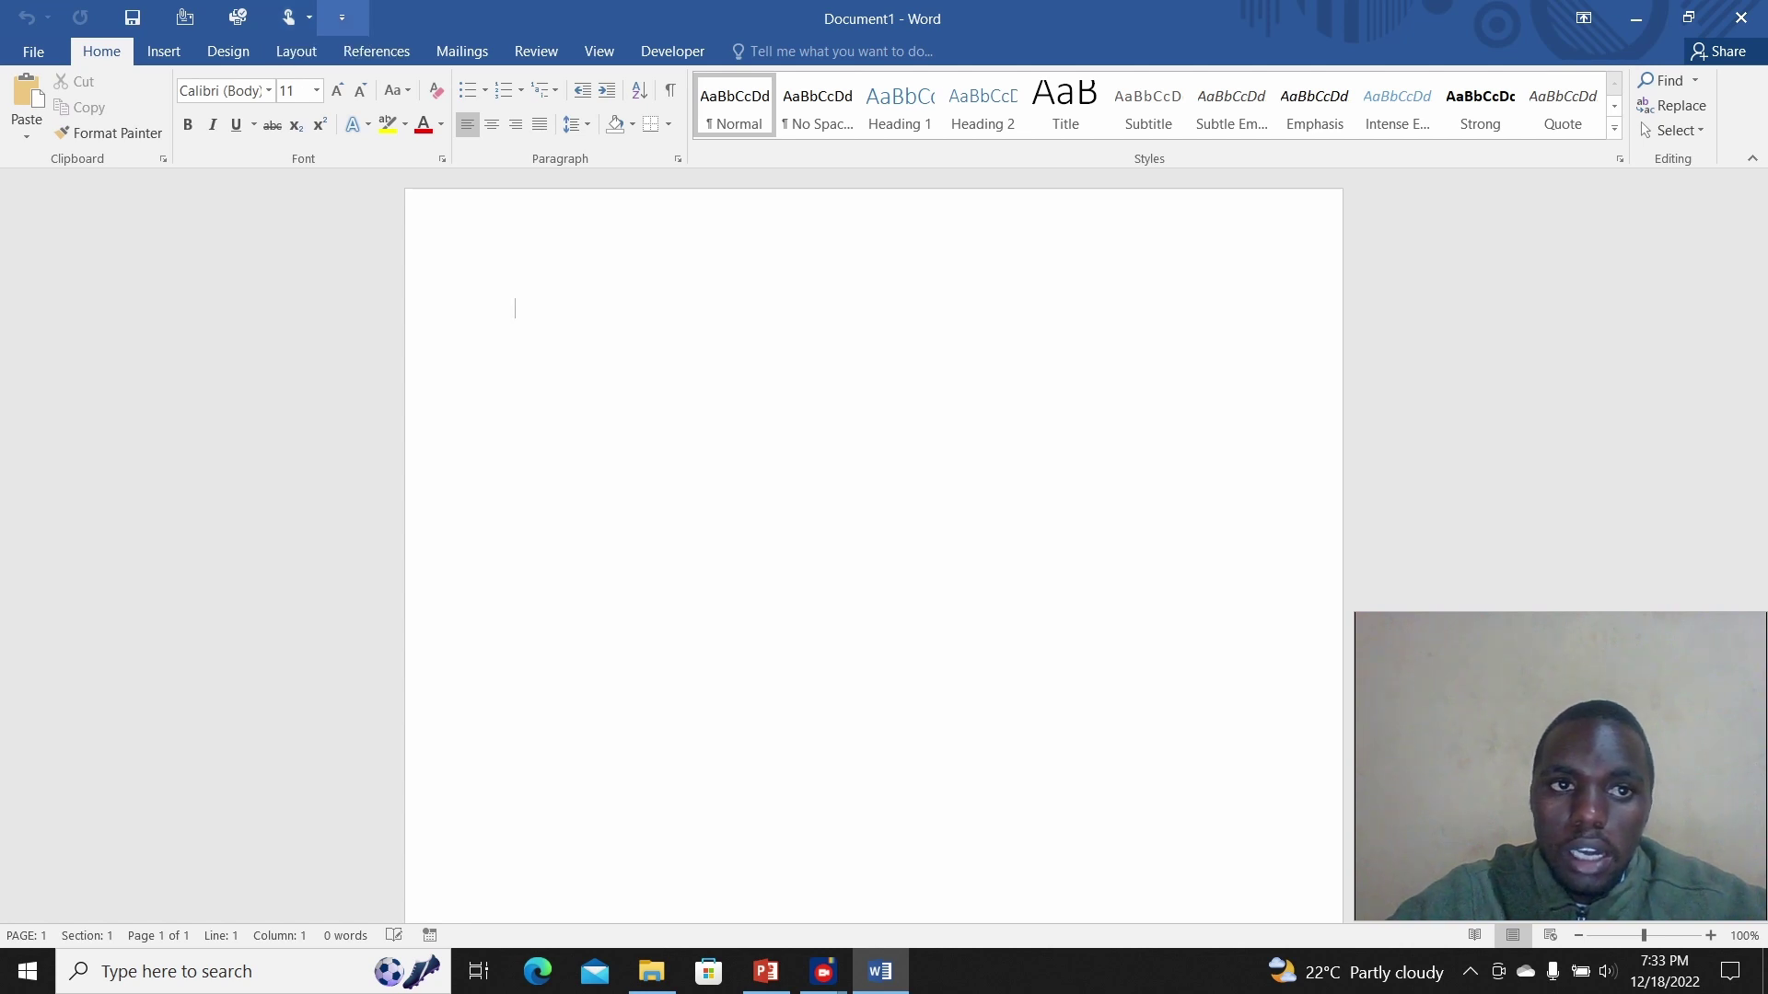
# Step: Check the Quick Access Toolbar and Ribbon Display Options menus, then switch to PowerPoint's agenda slide
pyautogui.click(341, 17)
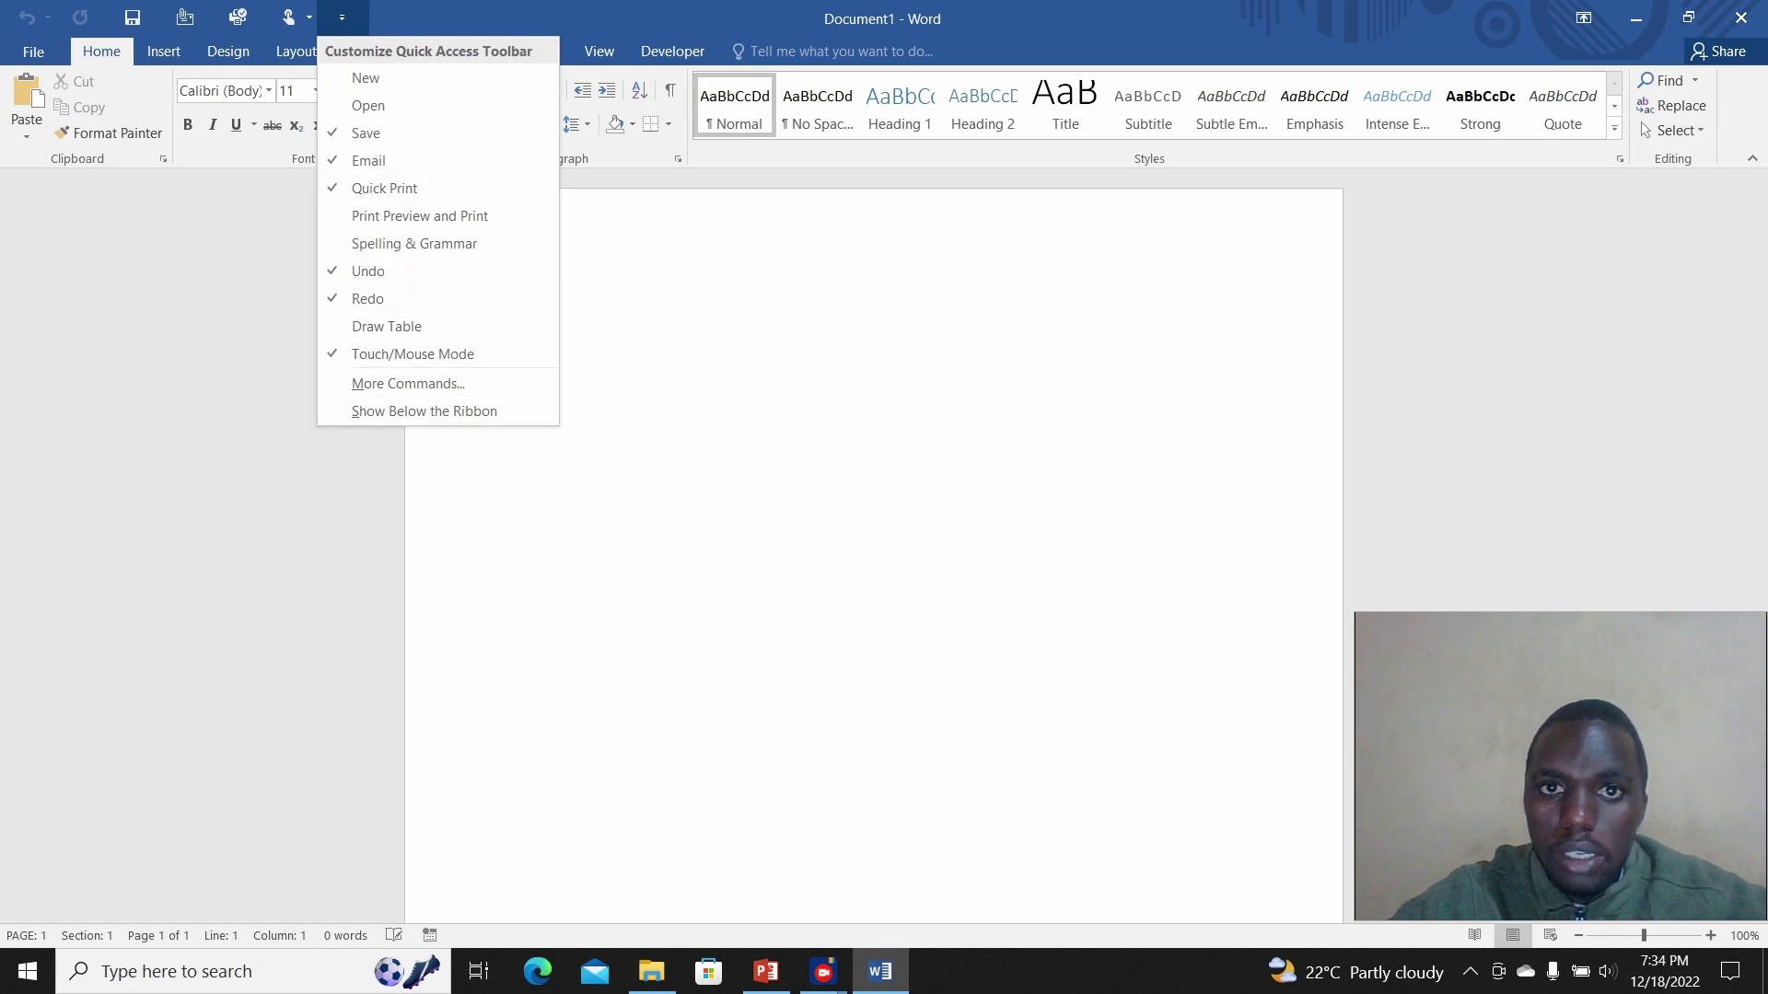
pyautogui.press('Escape')
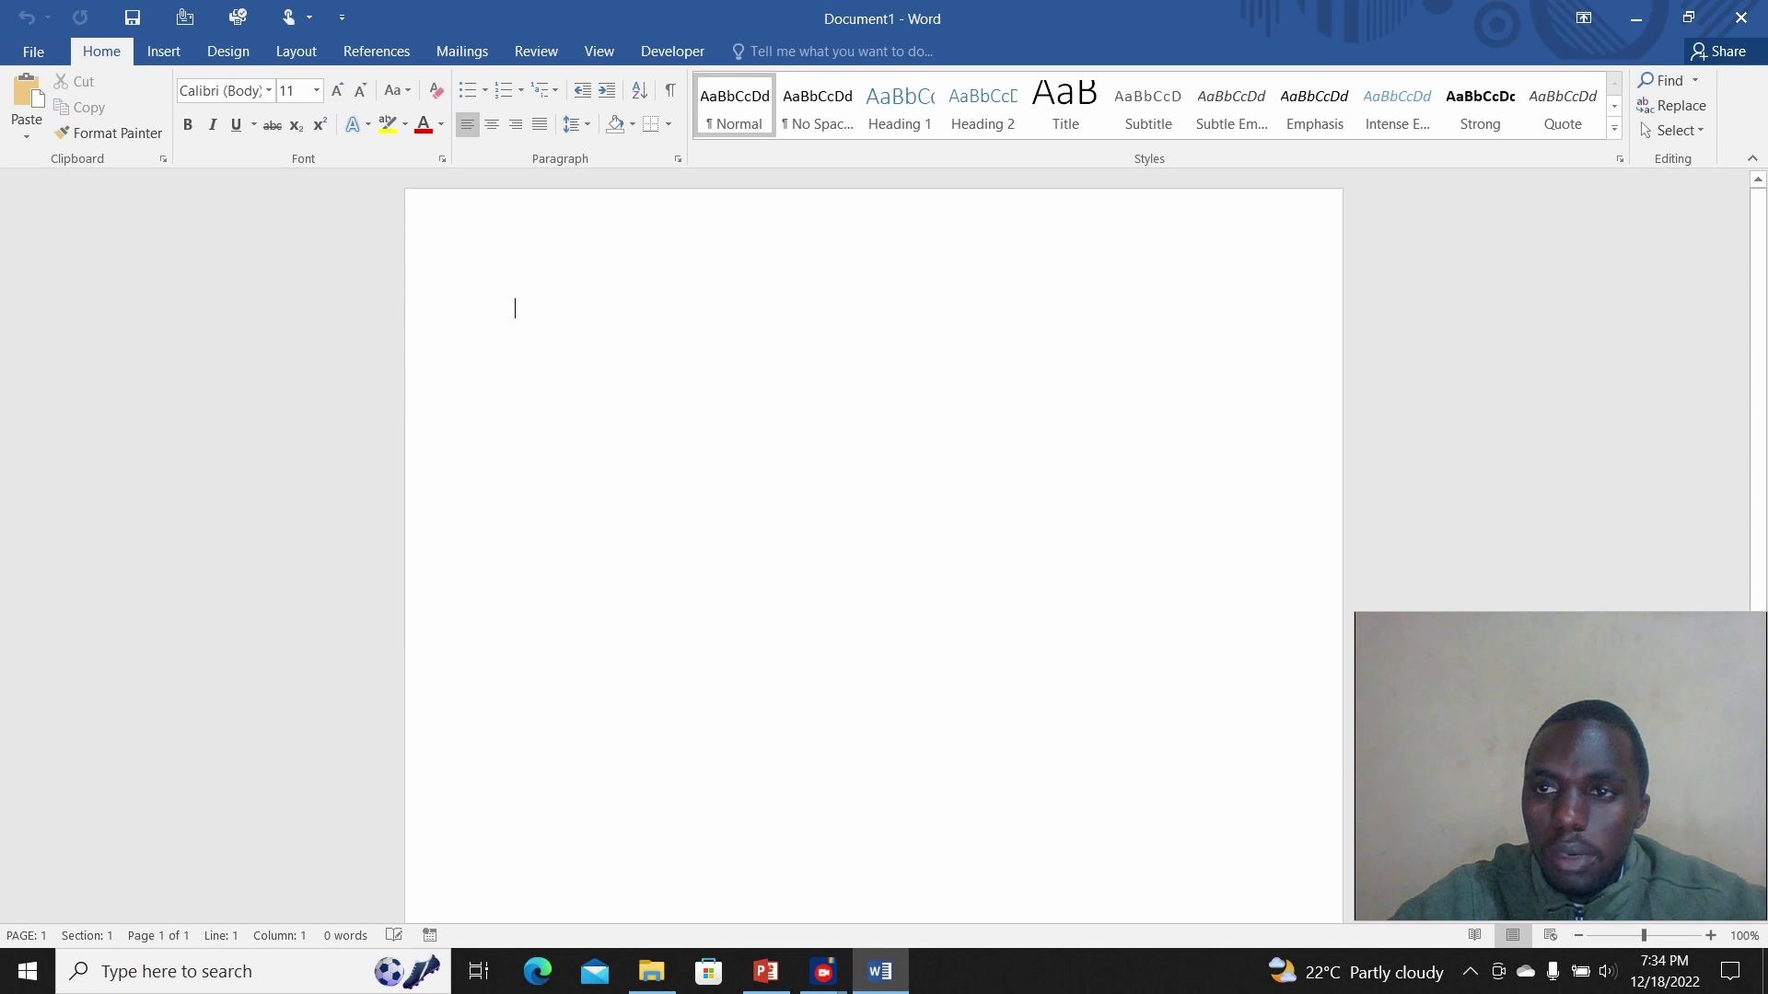
pyautogui.click(1584, 17)
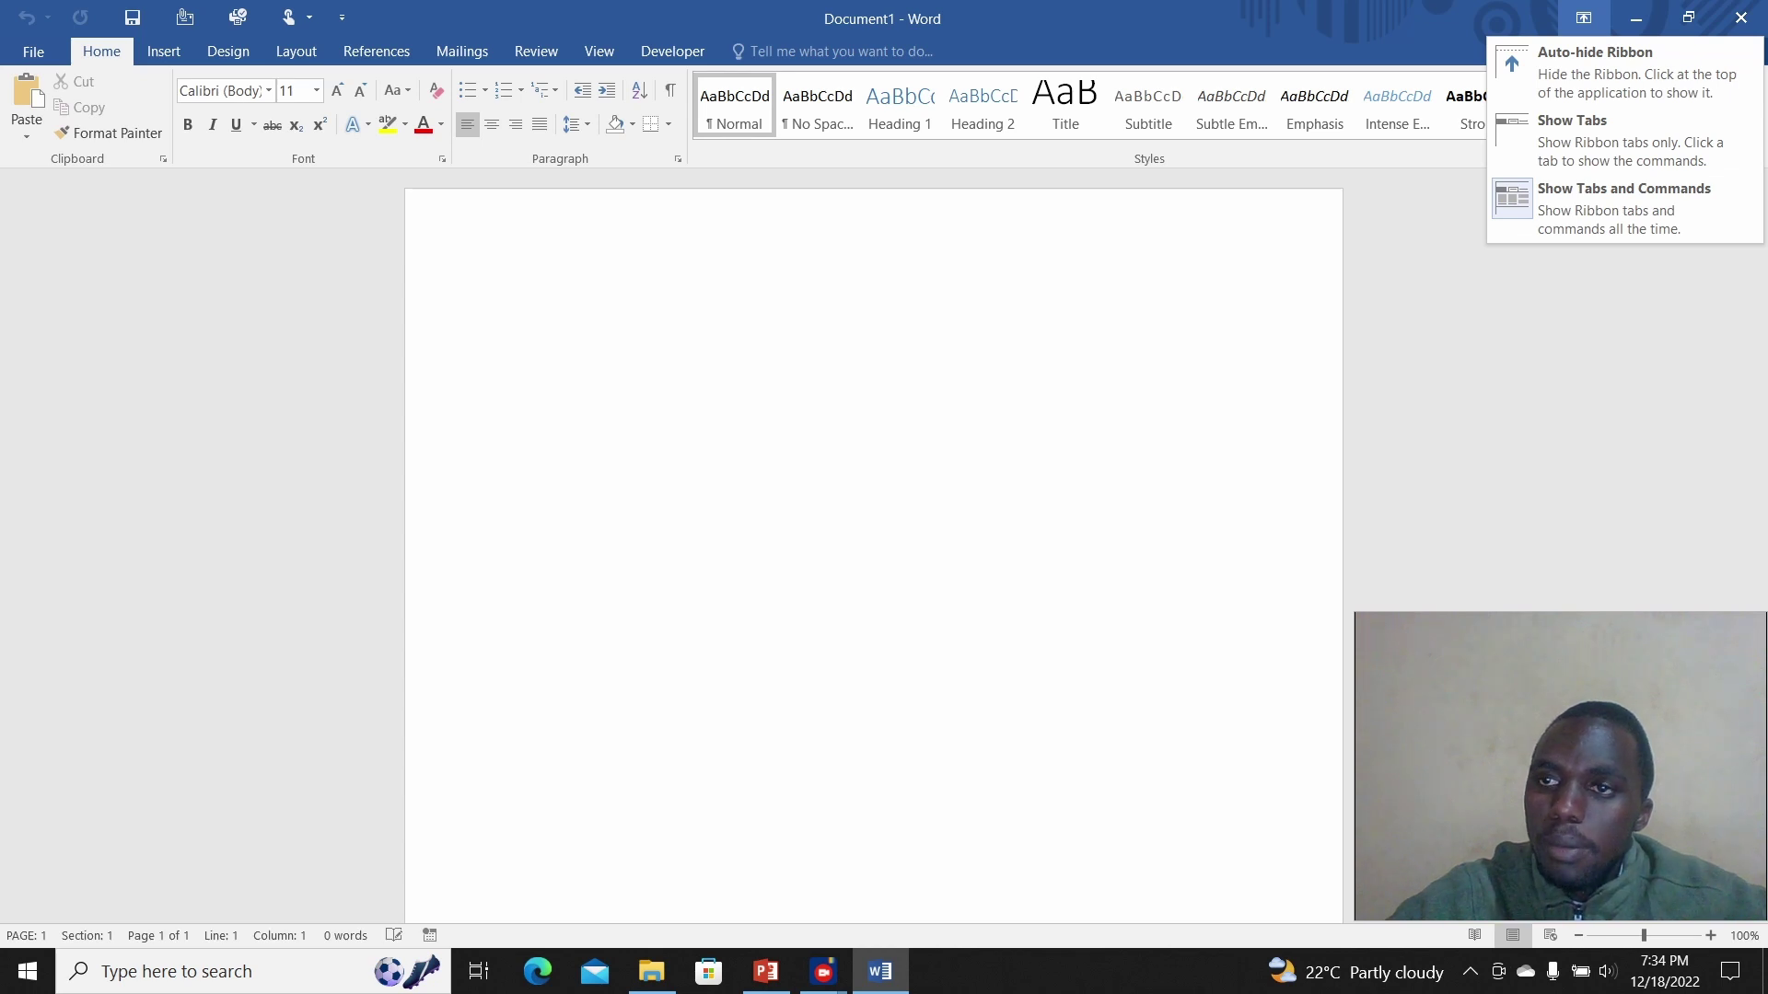
pyautogui.hotkey('alt', 'Tab')
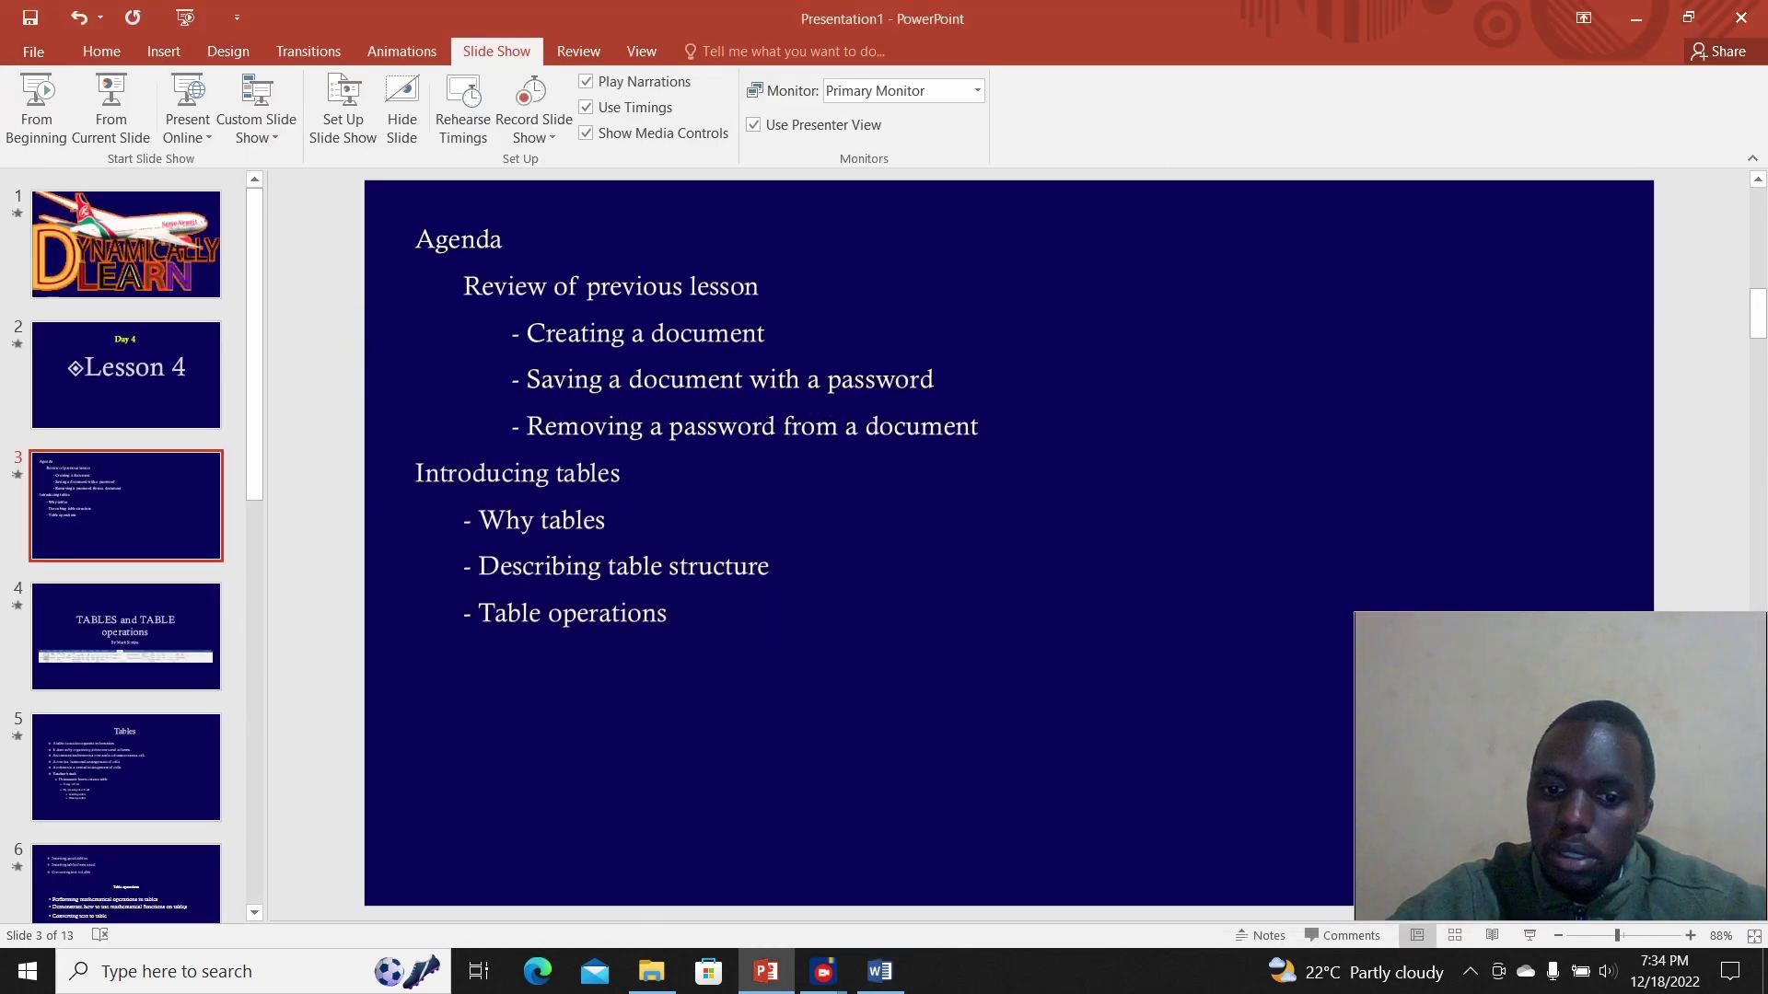
# Step: Bring Word's Document1 back from the taskbar and maximize its window
pyautogui.moveTo(879, 972)
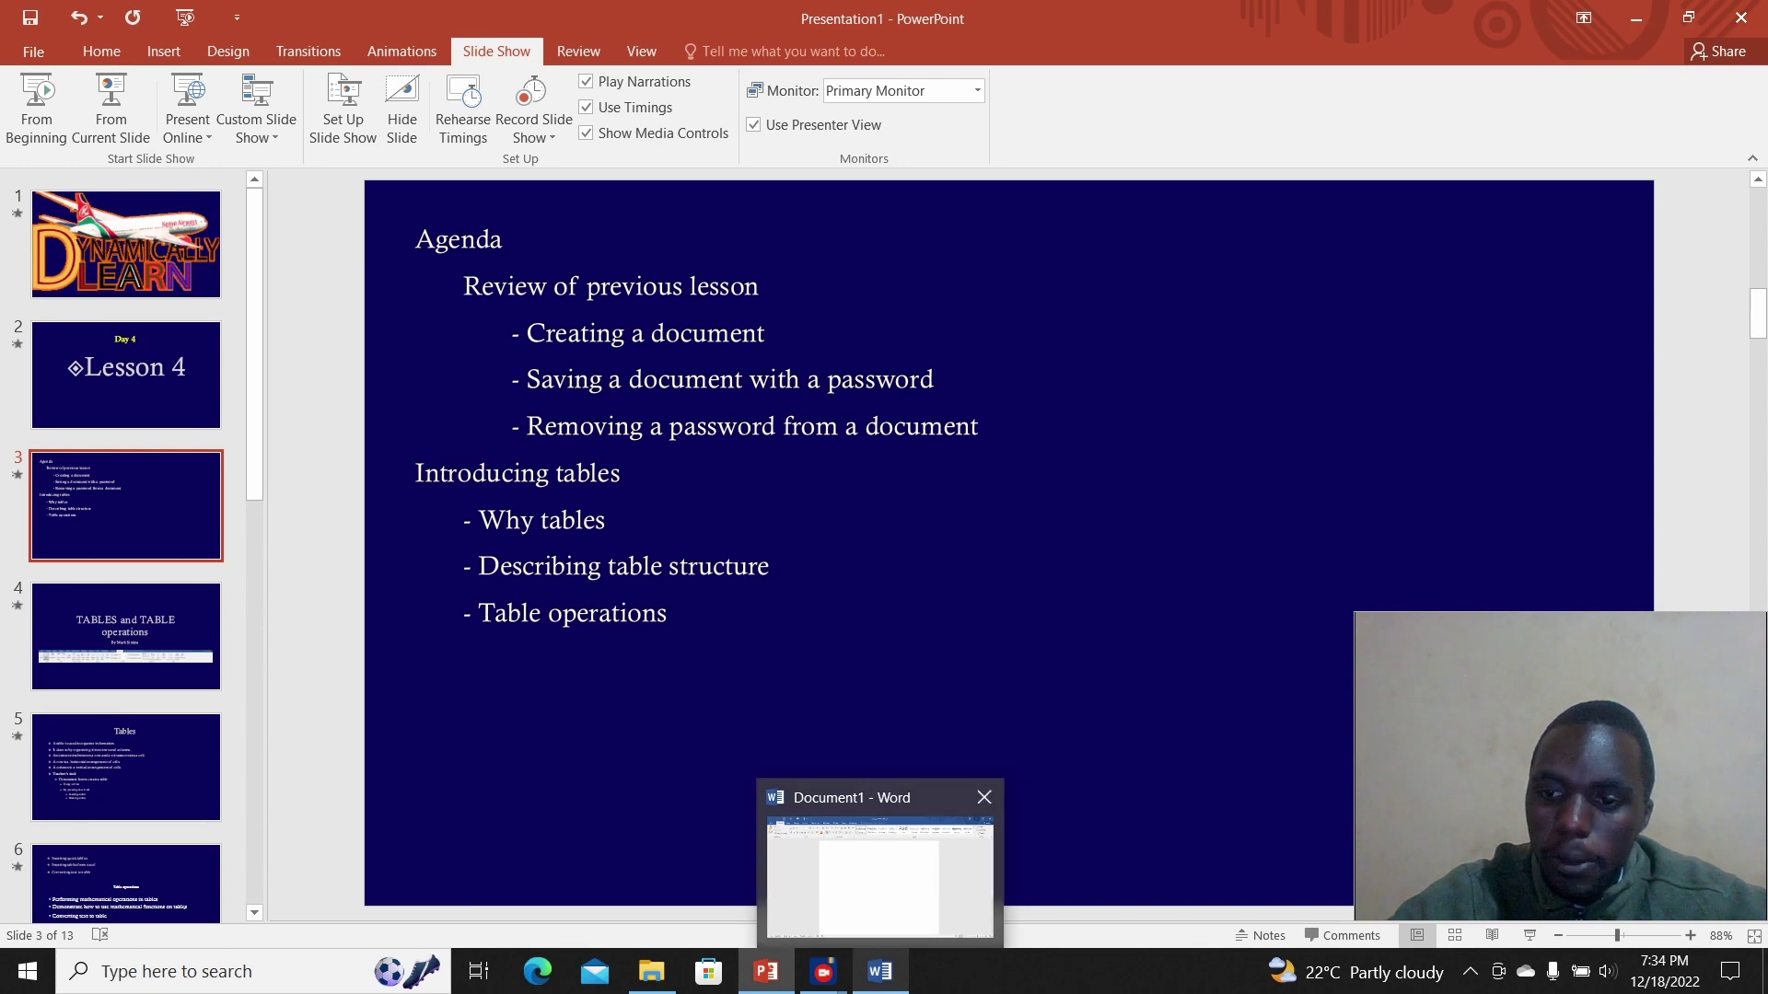
pyautogui.click(880, 870)
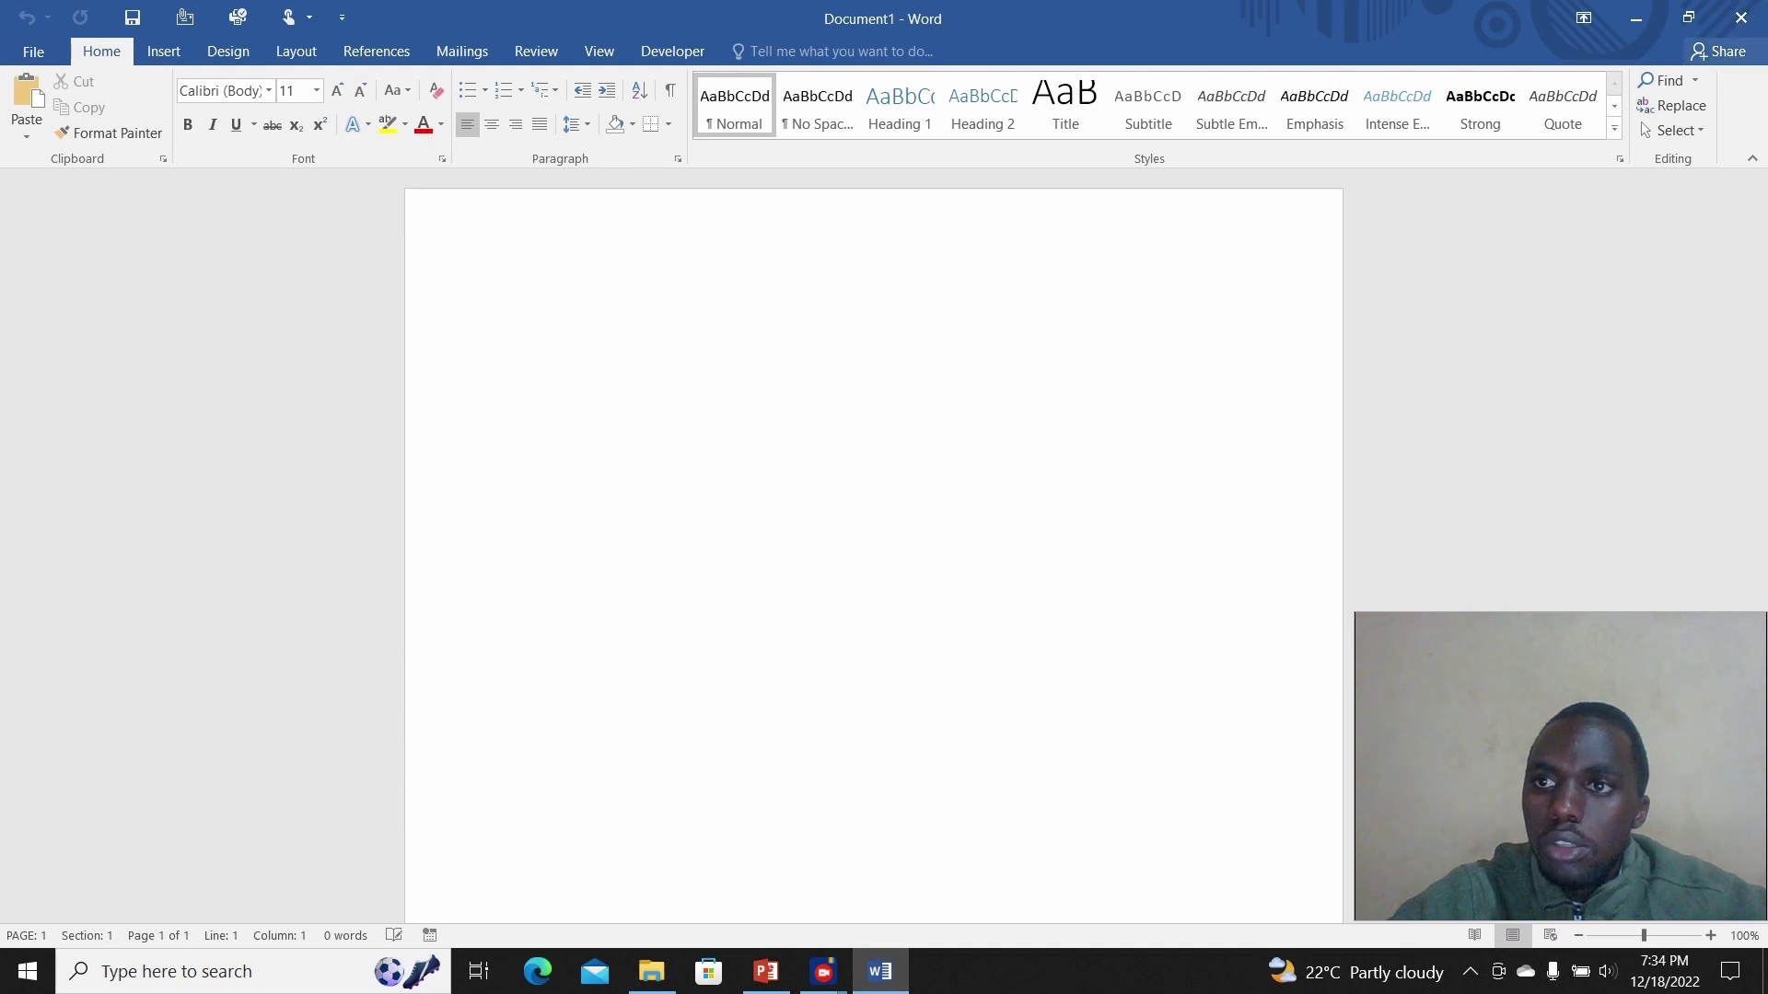
pyautogui.click(1688, 16)
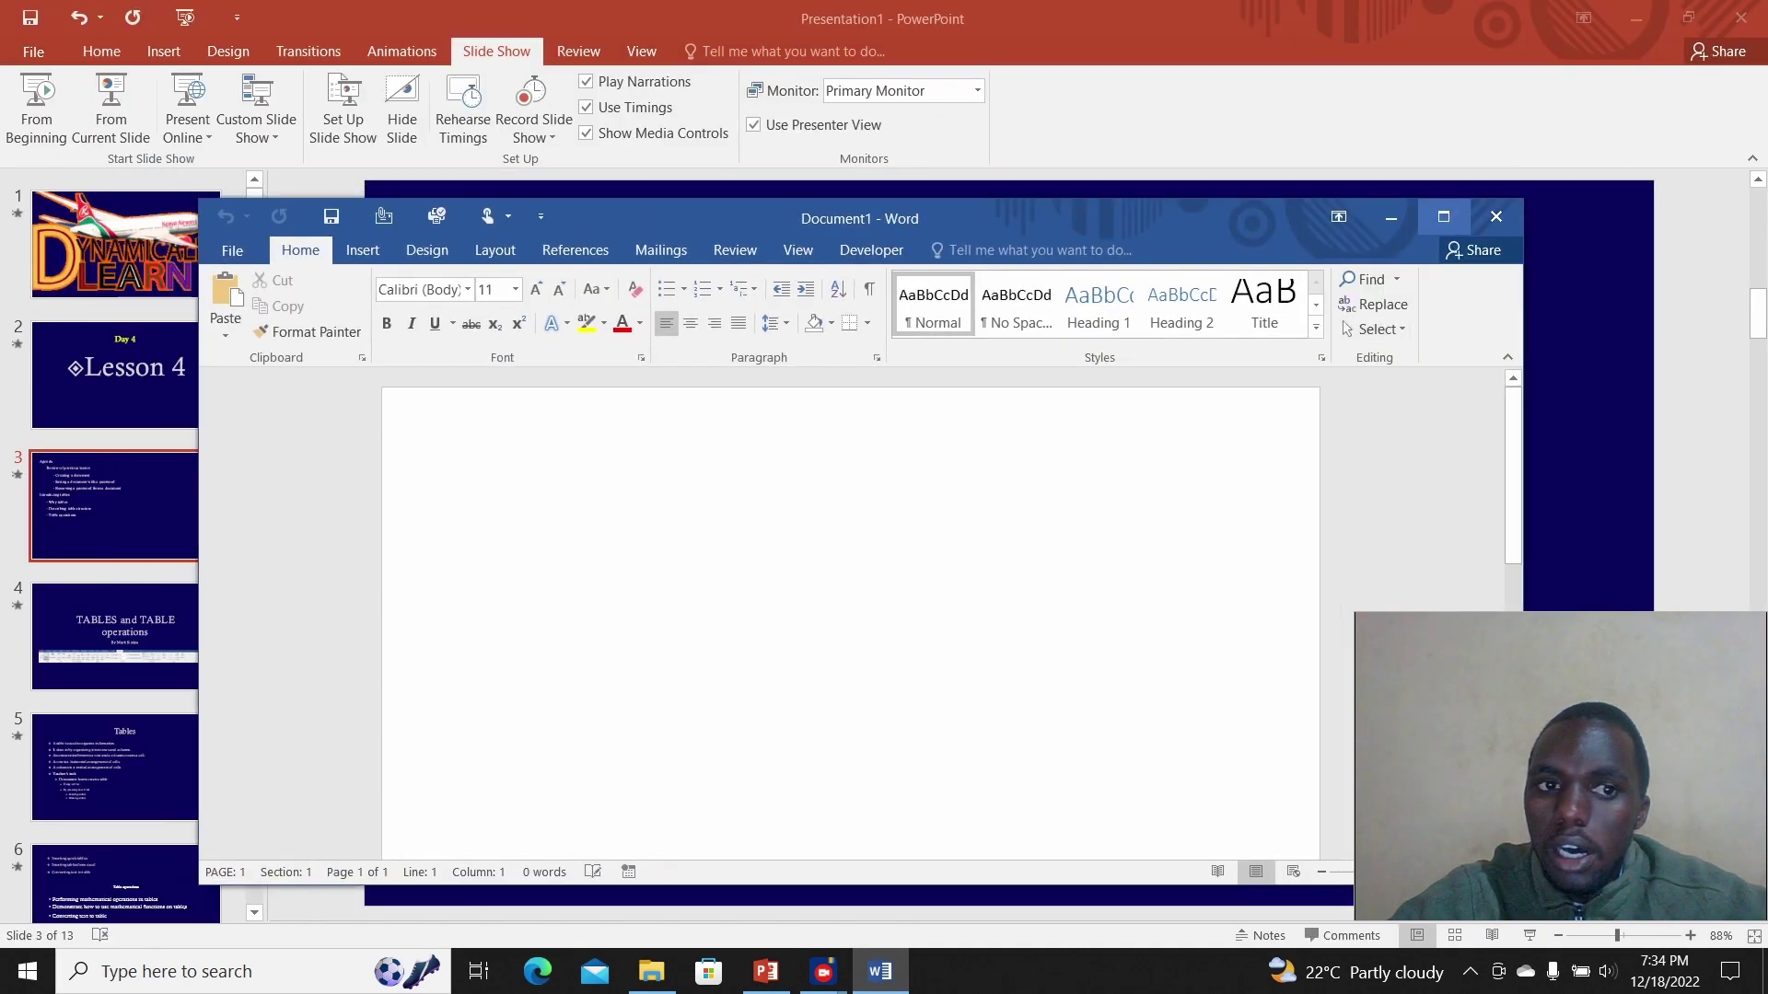
pyautogui.click(1443, 215)
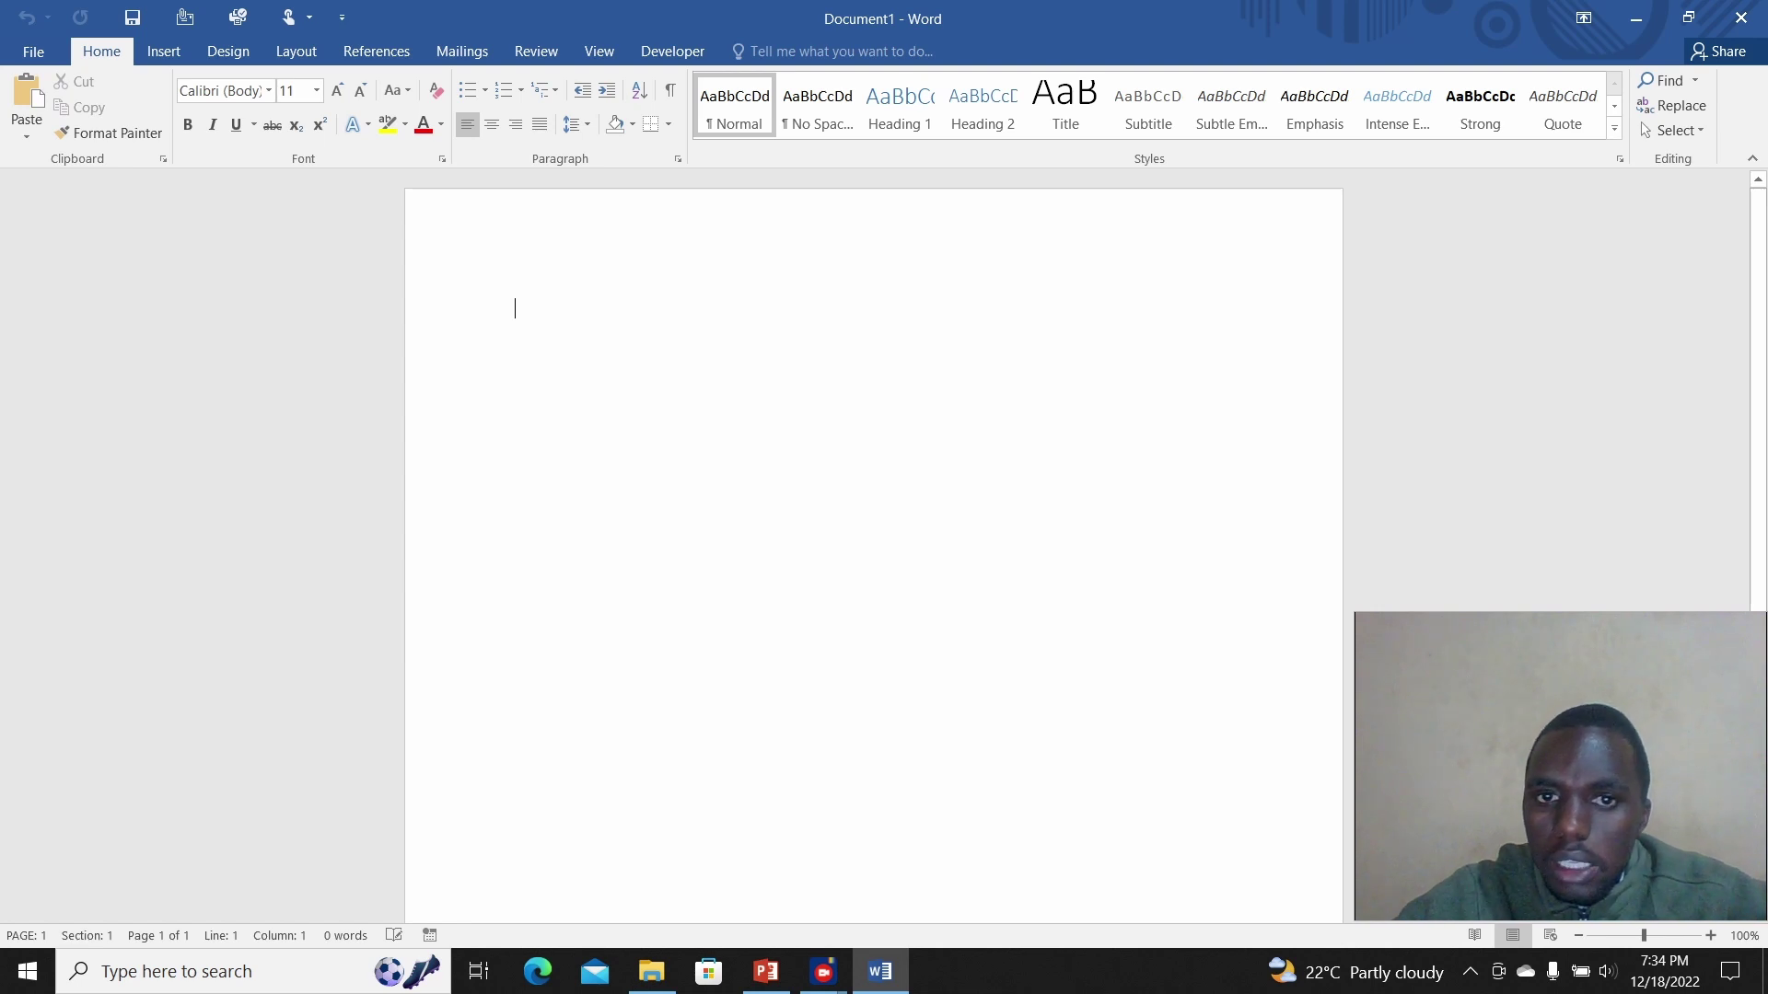
# Step: Delete the stray test text and type 'TYPEING SOME TEXT' in capitals on the first line
pyautogui.write('mxcxcznn')
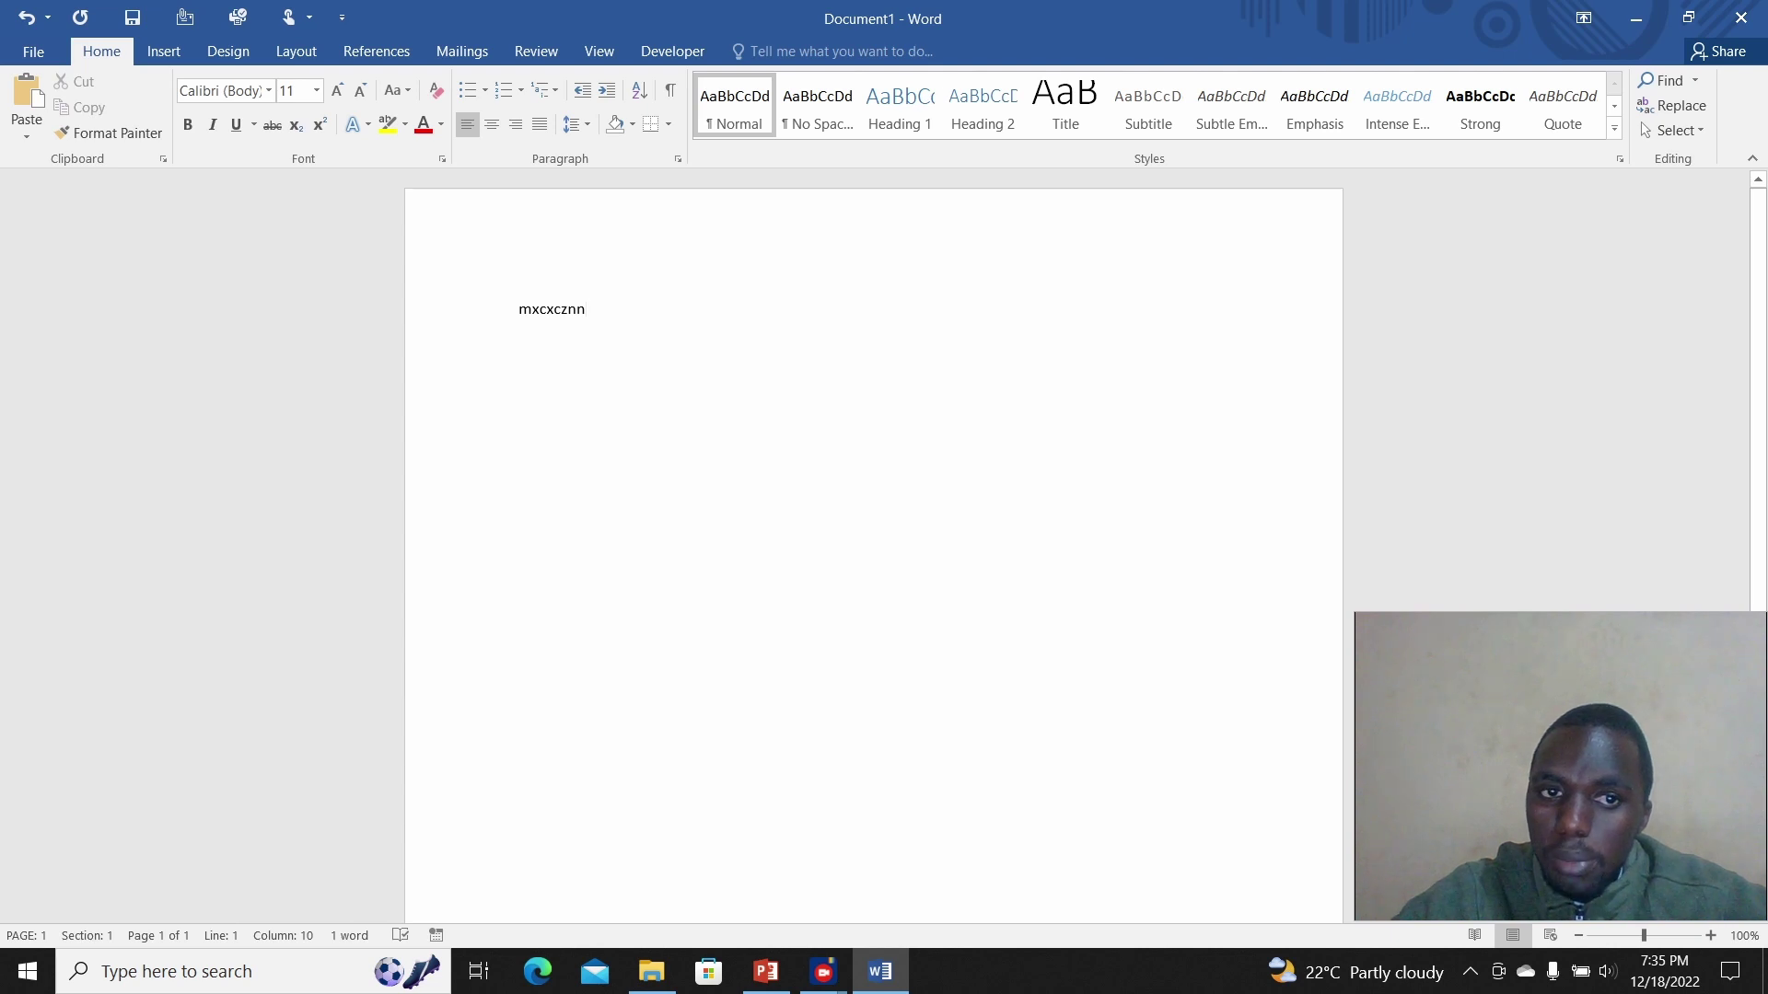
pyautogui.rightClick(517, 315)
pyautogui.click(517, 315)
pyautogui.press('Right')
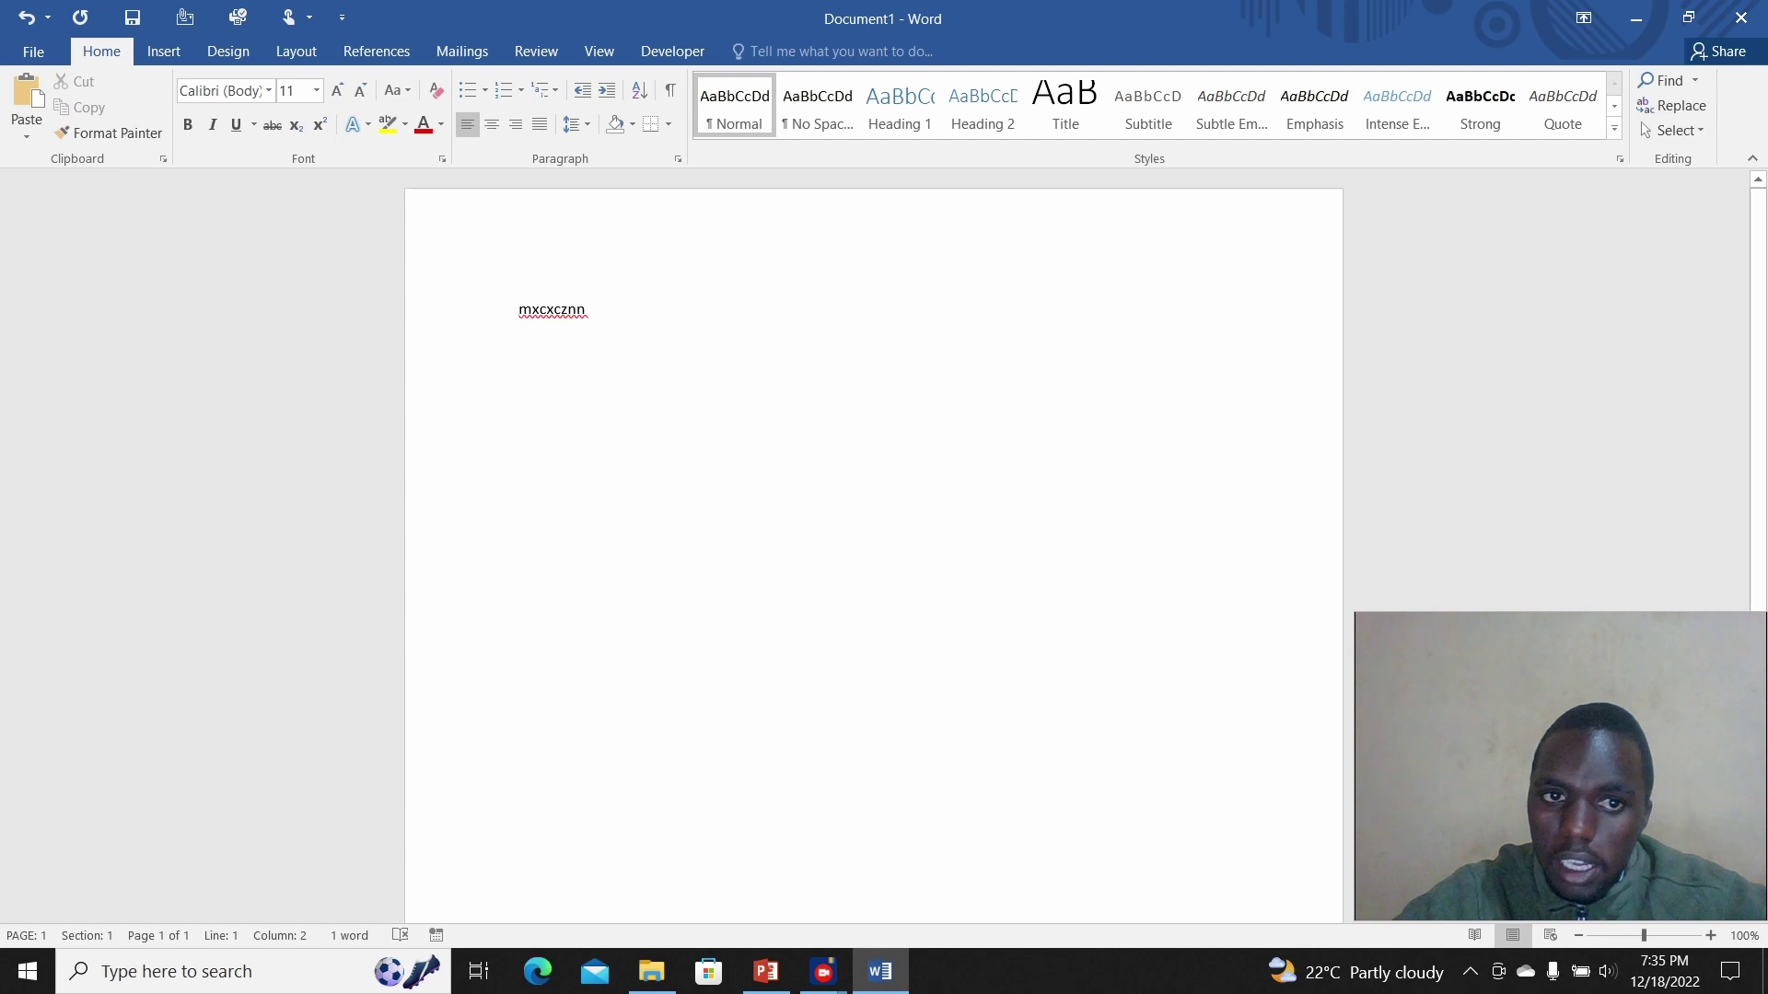
pyautogui.moveTo(580, 315); pyautogui.dragTo(514, 313)
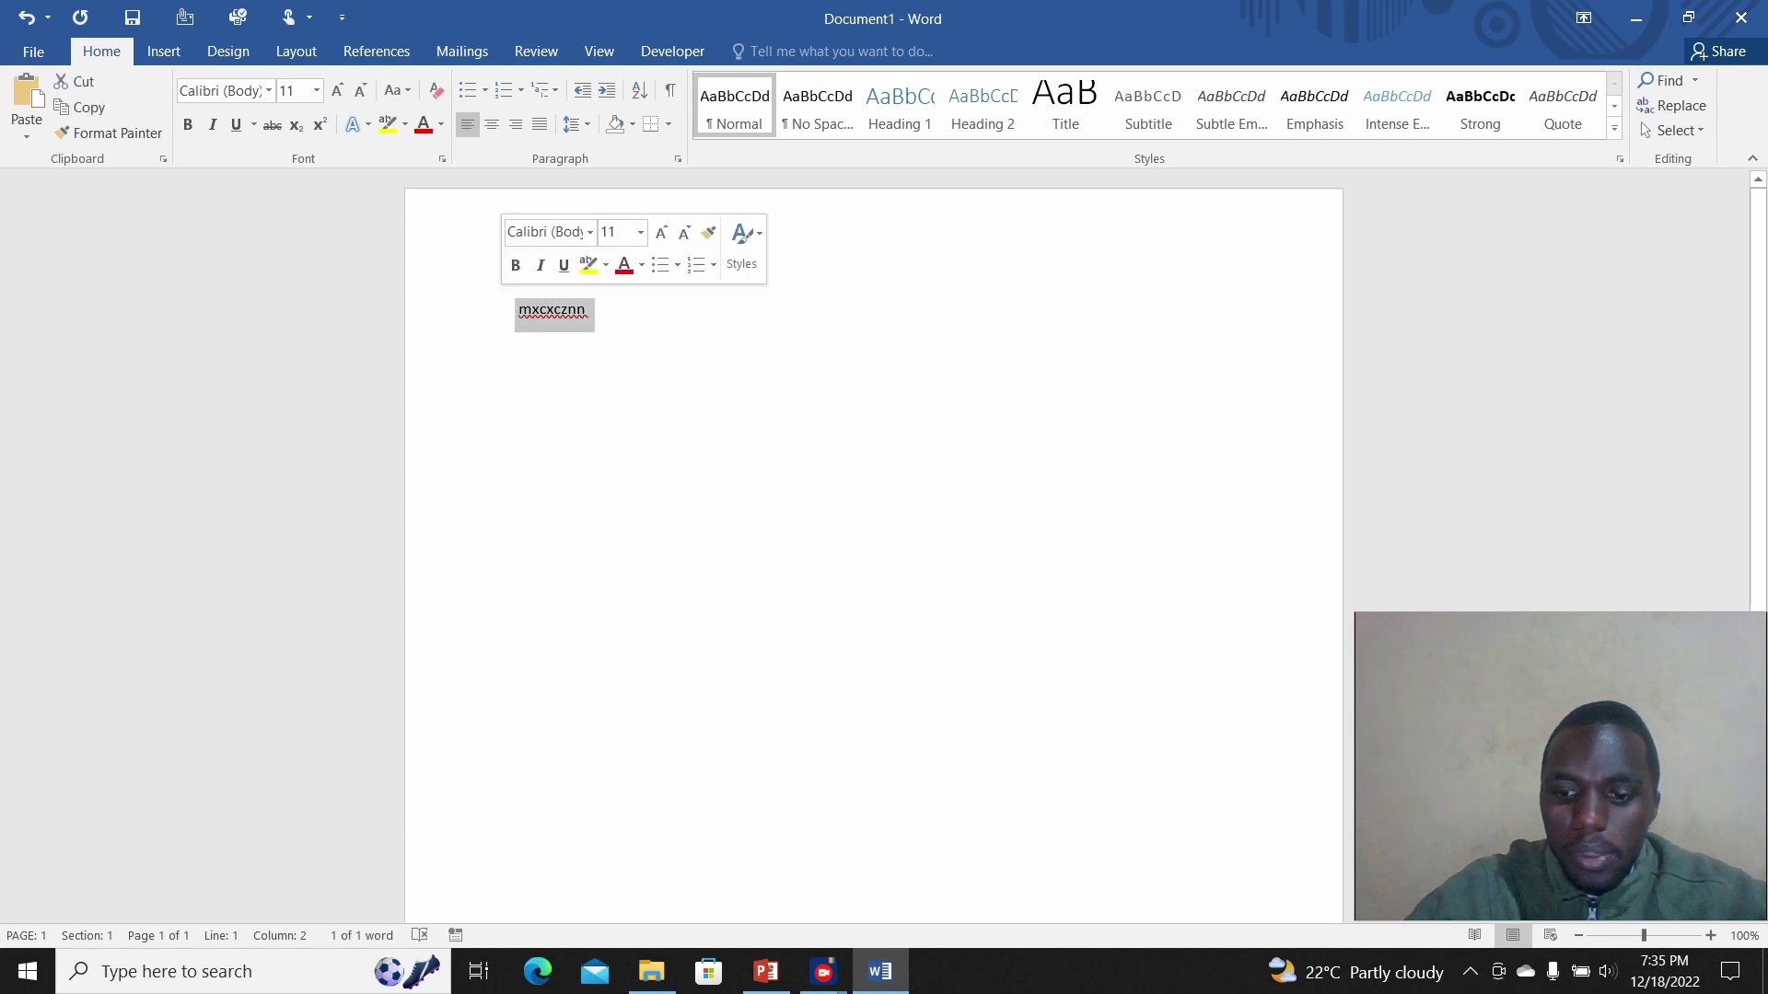
pyautogui.press('BackSpace')
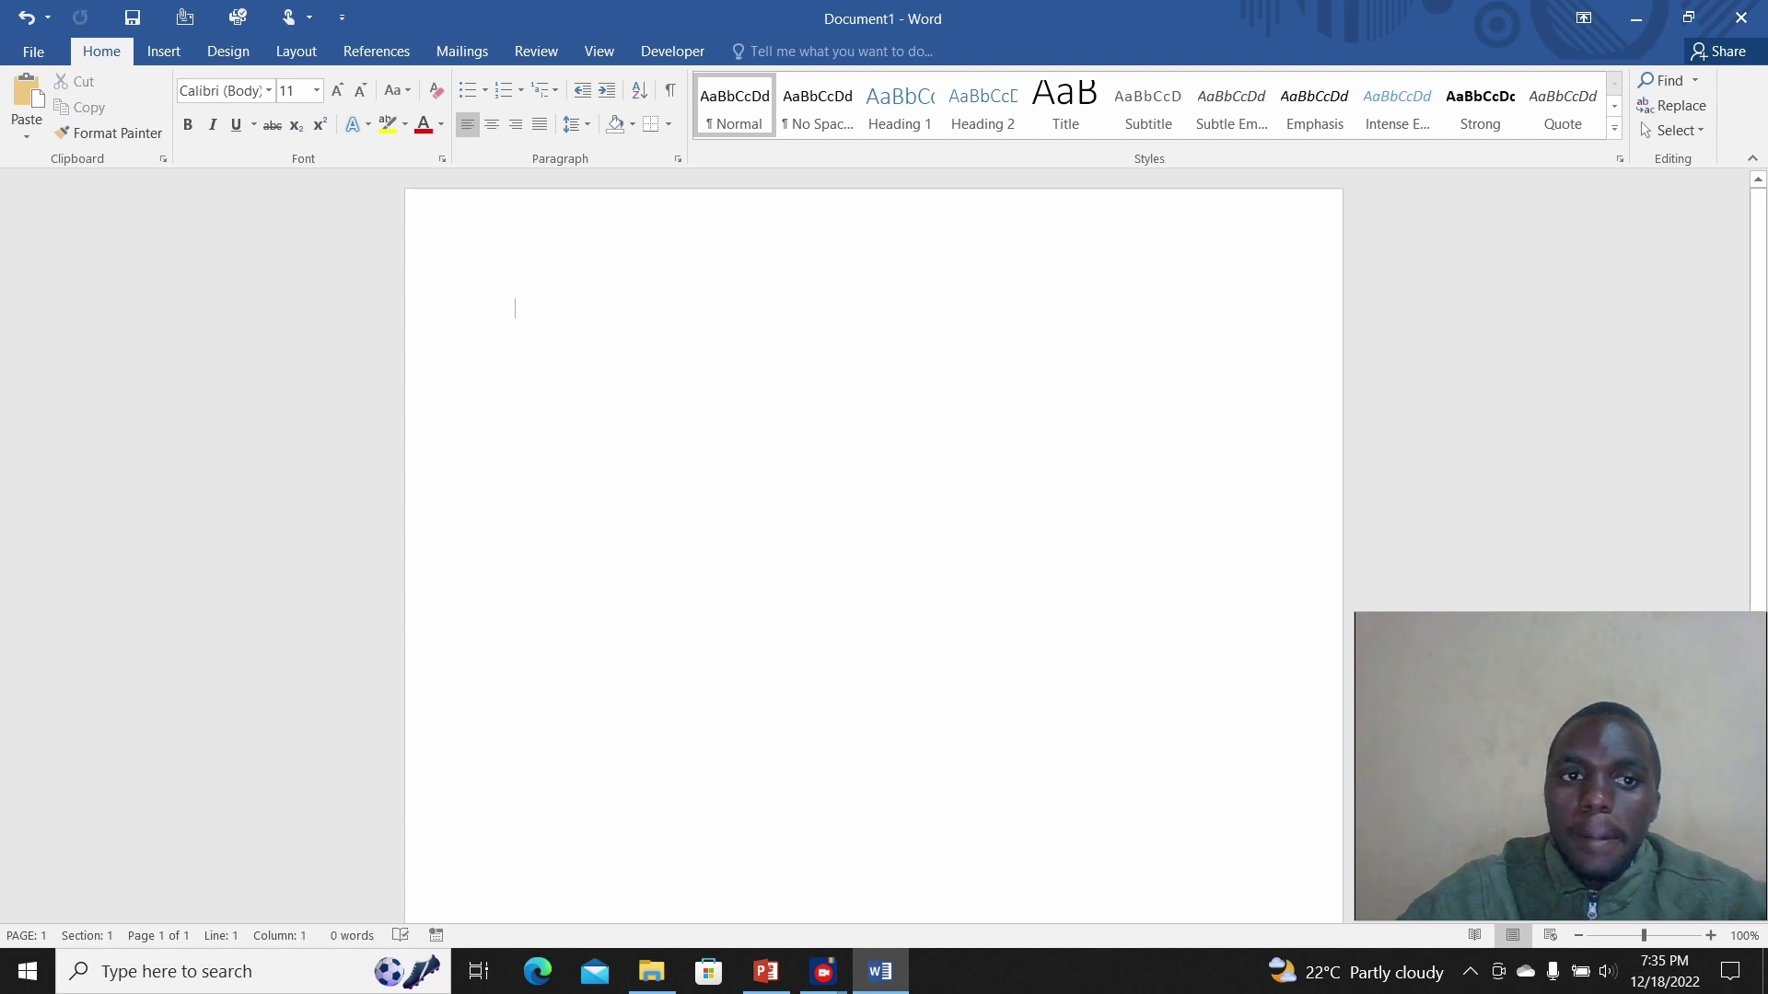
pyautogui.press('capslock')
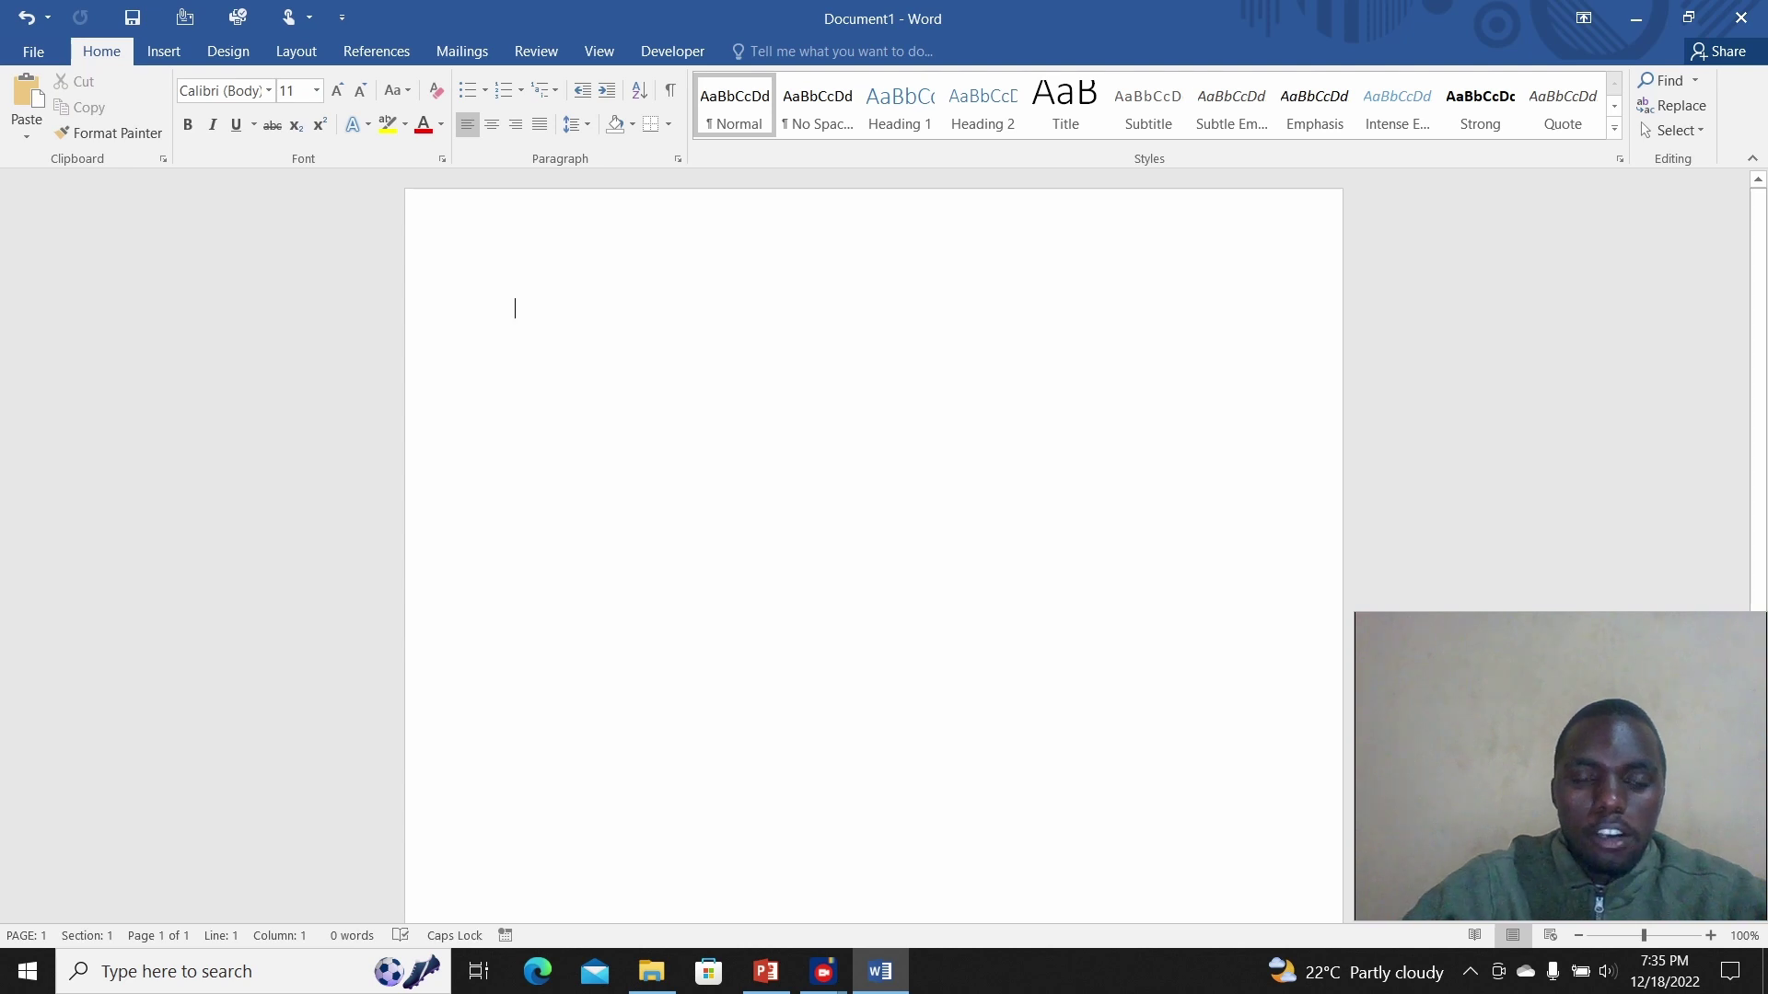
pyautogui.write('TY')
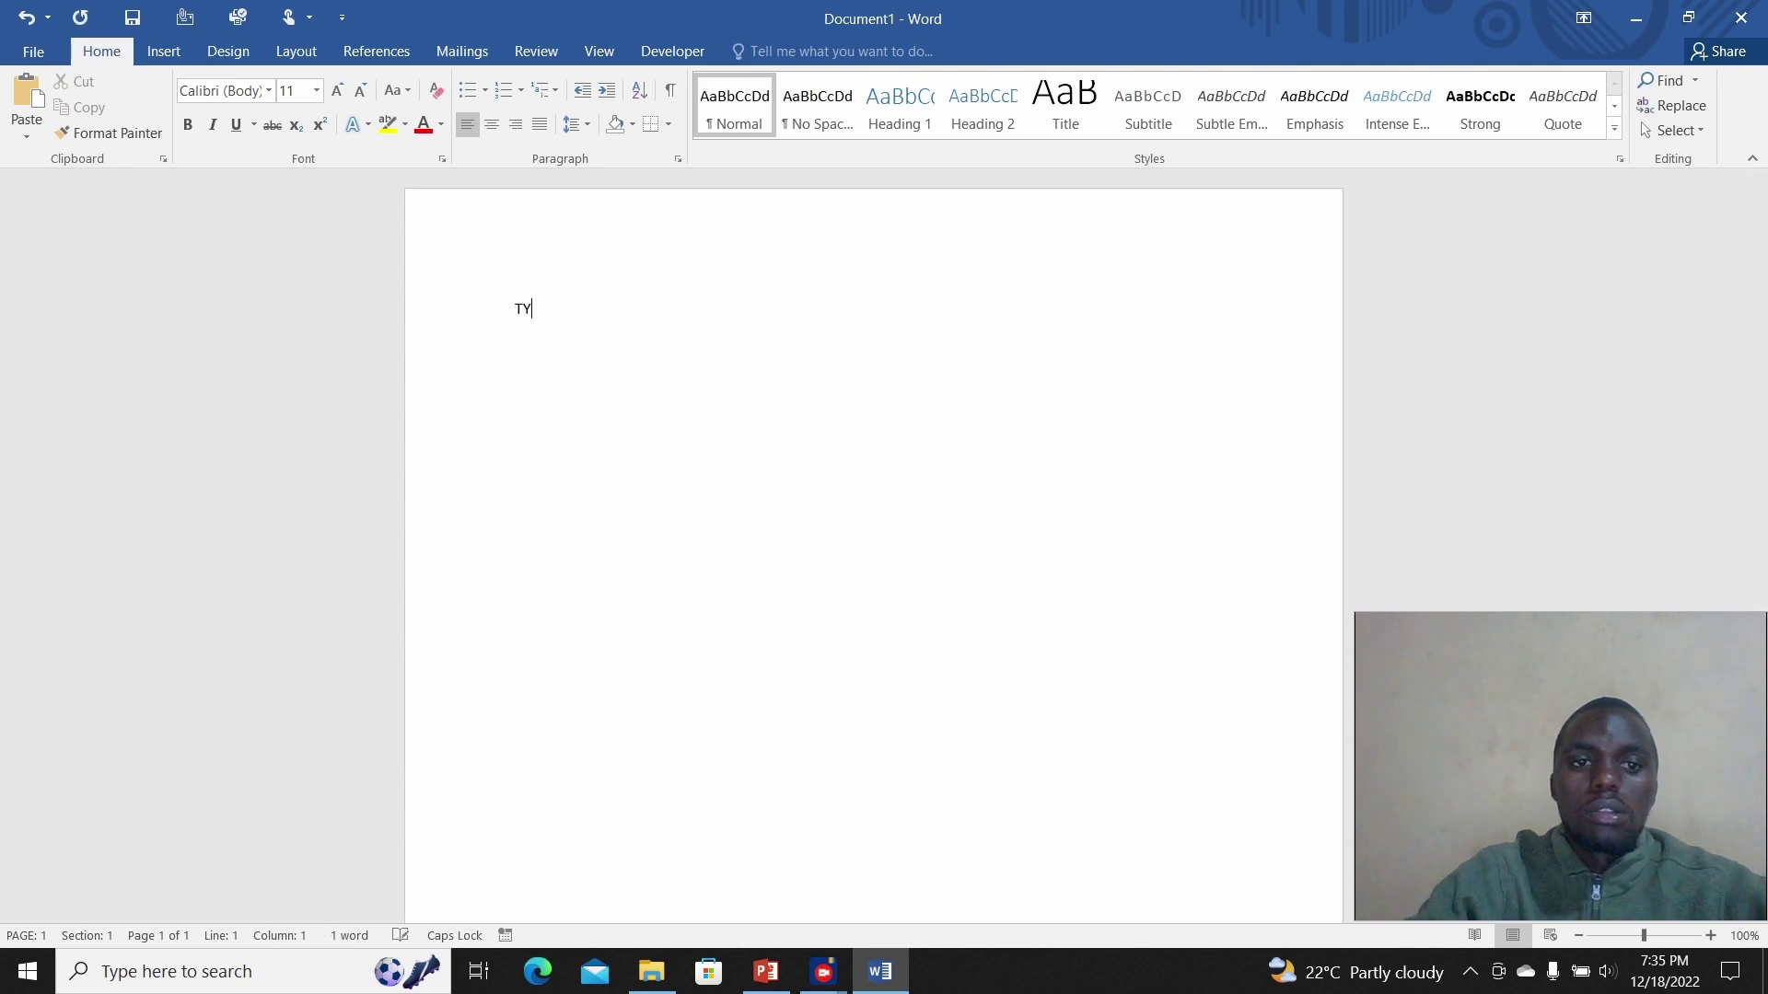
pyautogui.write('PEING S')
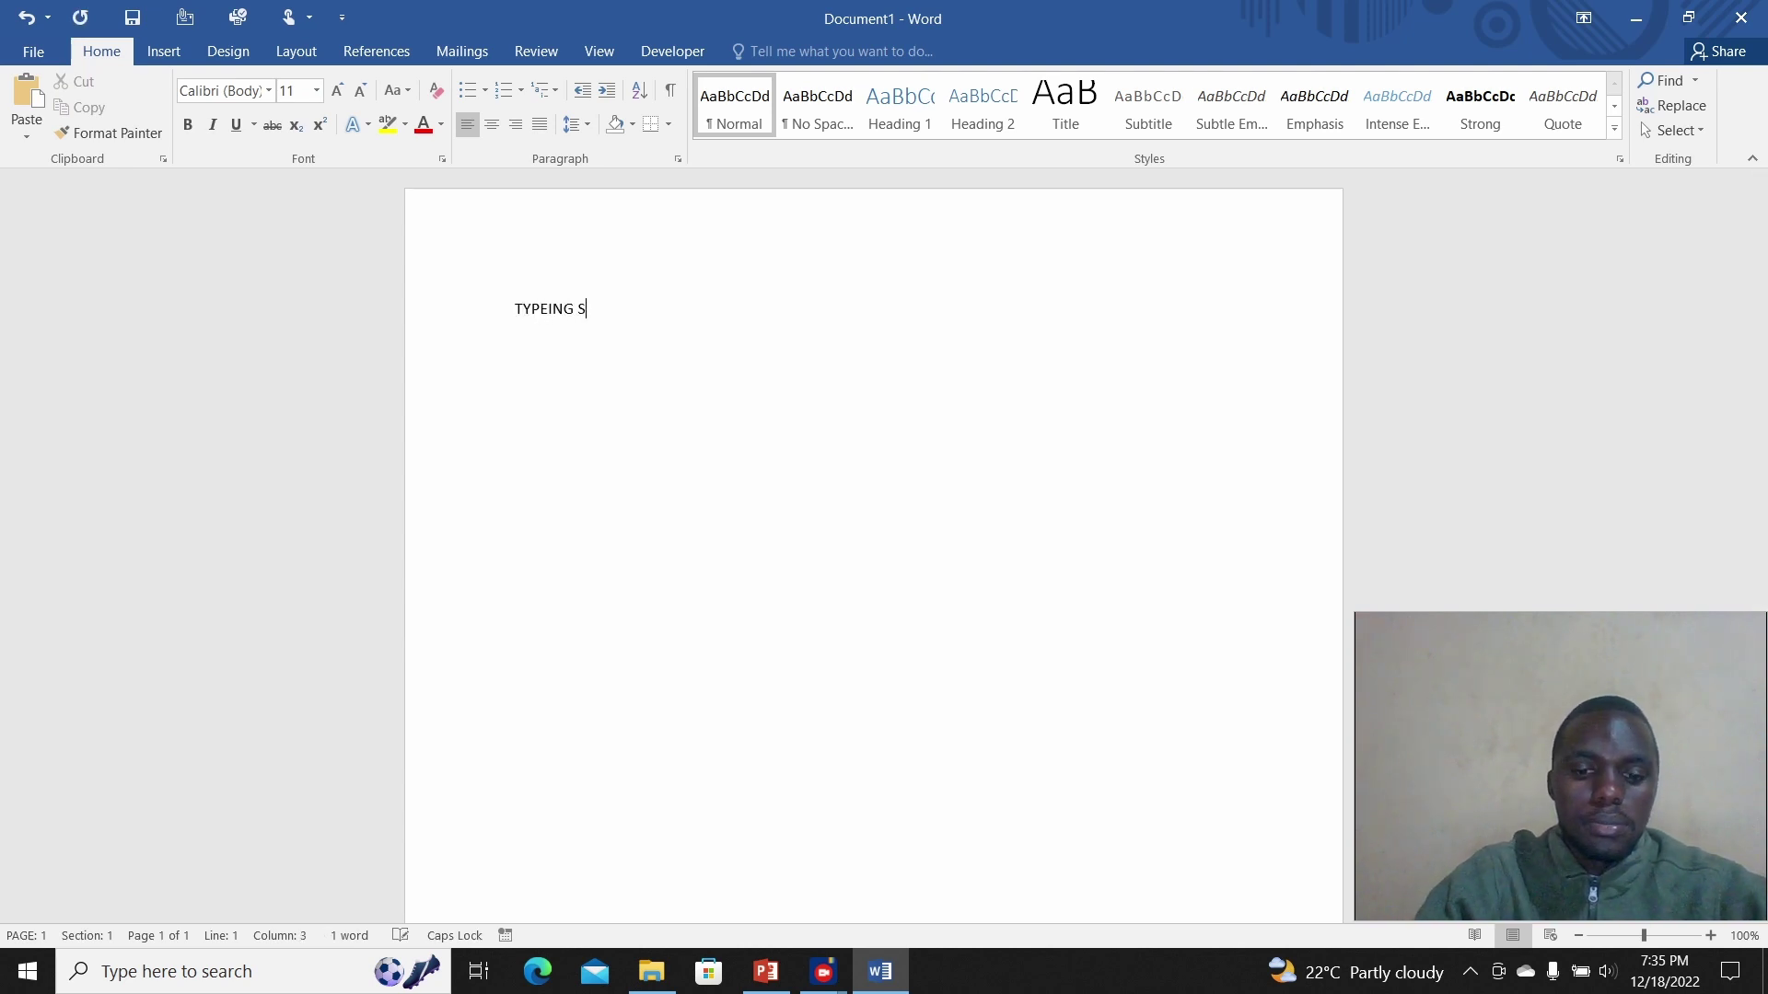
pyautogui.write('OME TEXT')
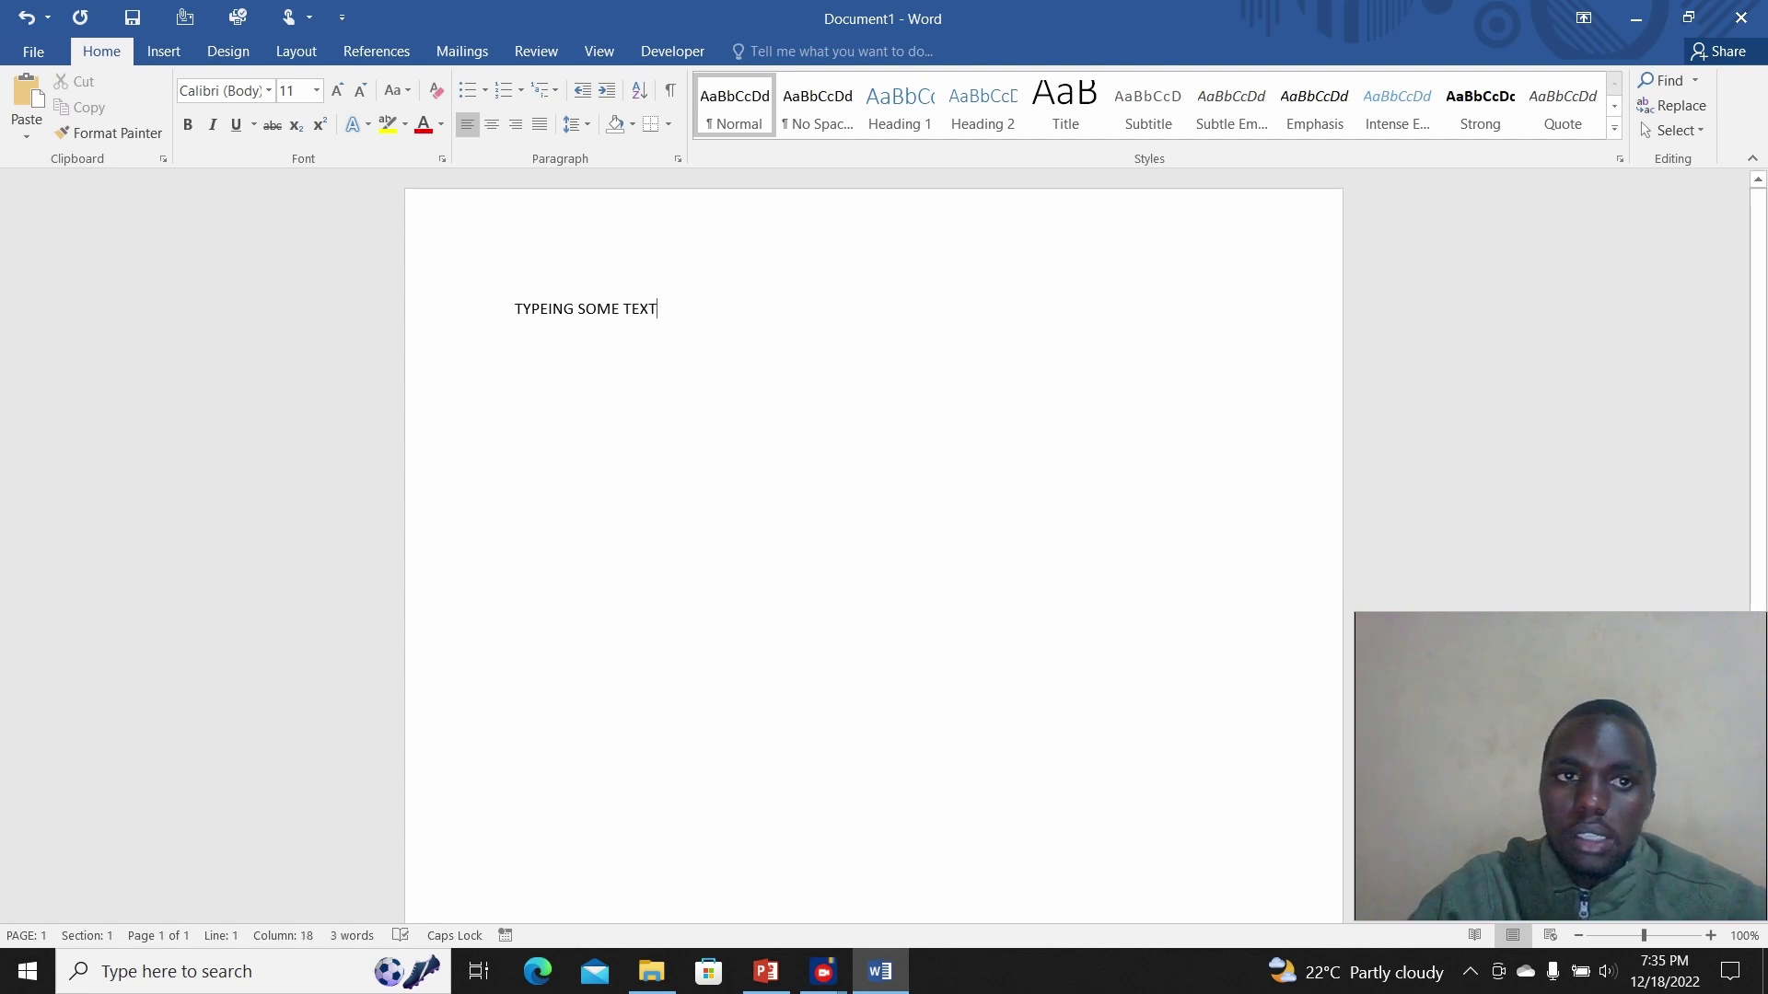
# Step: Open the Insert Pictures dialog and cancel it without inserting anything
pyautogui.click(163, 51)
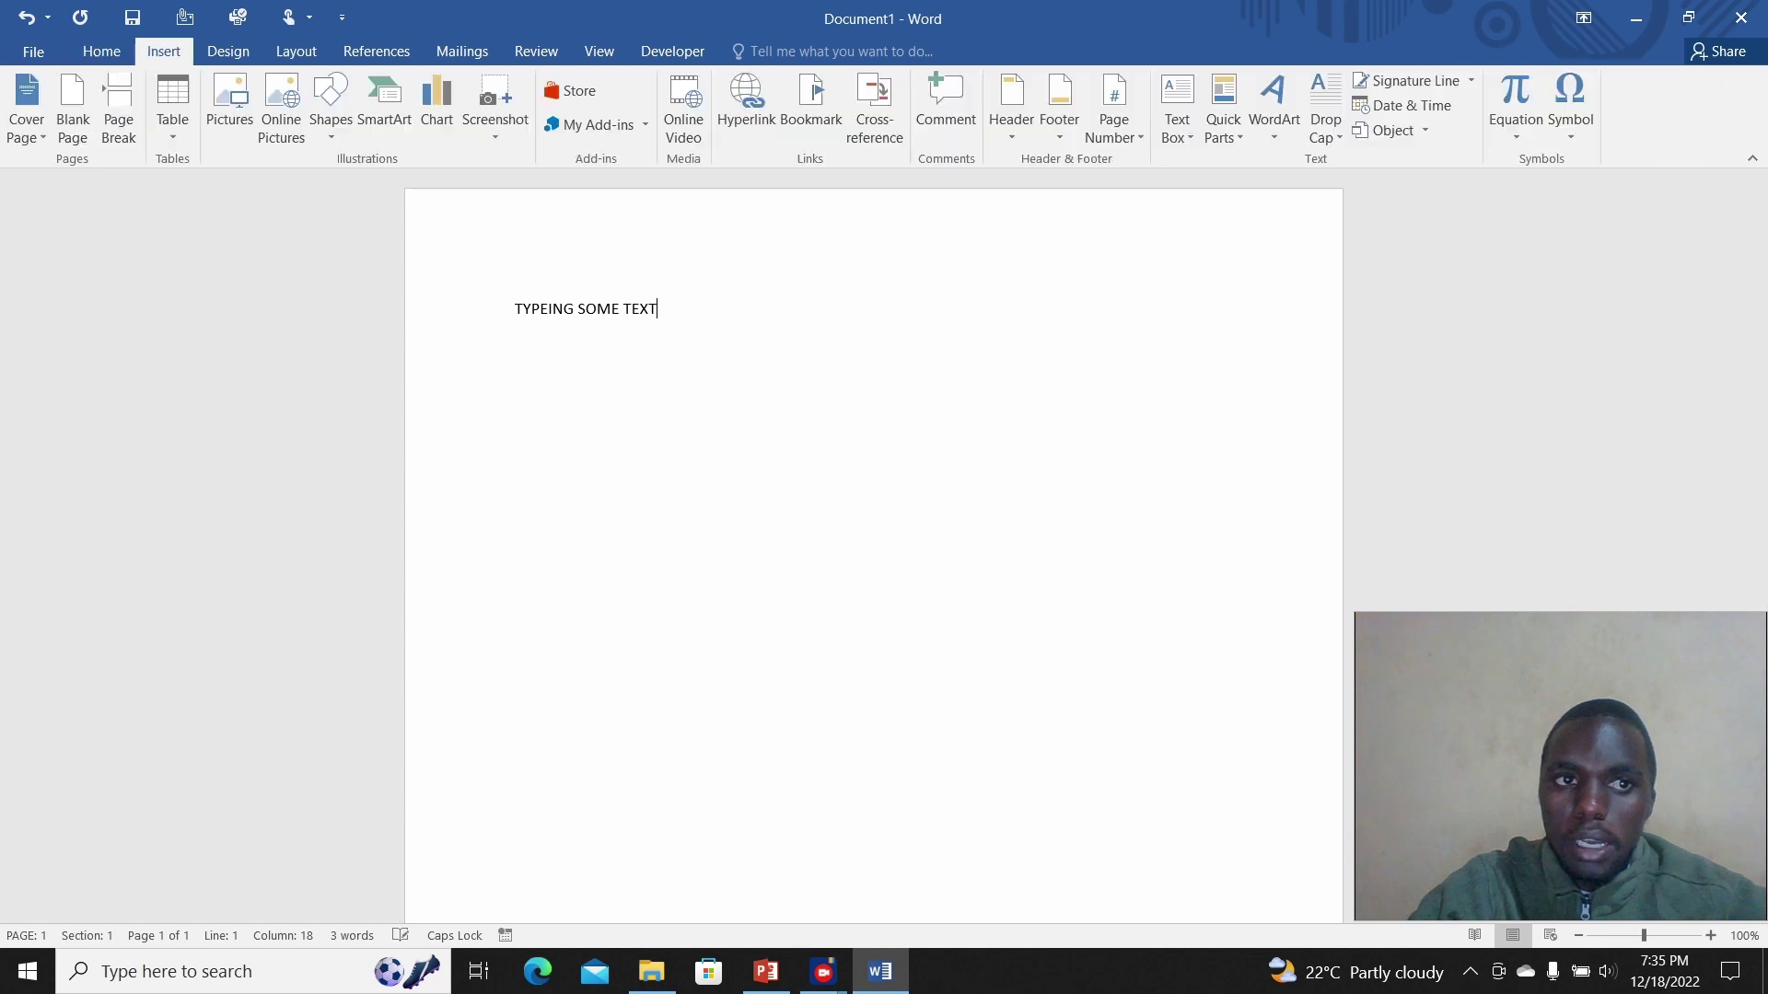
pyautogui.click(229, 103)
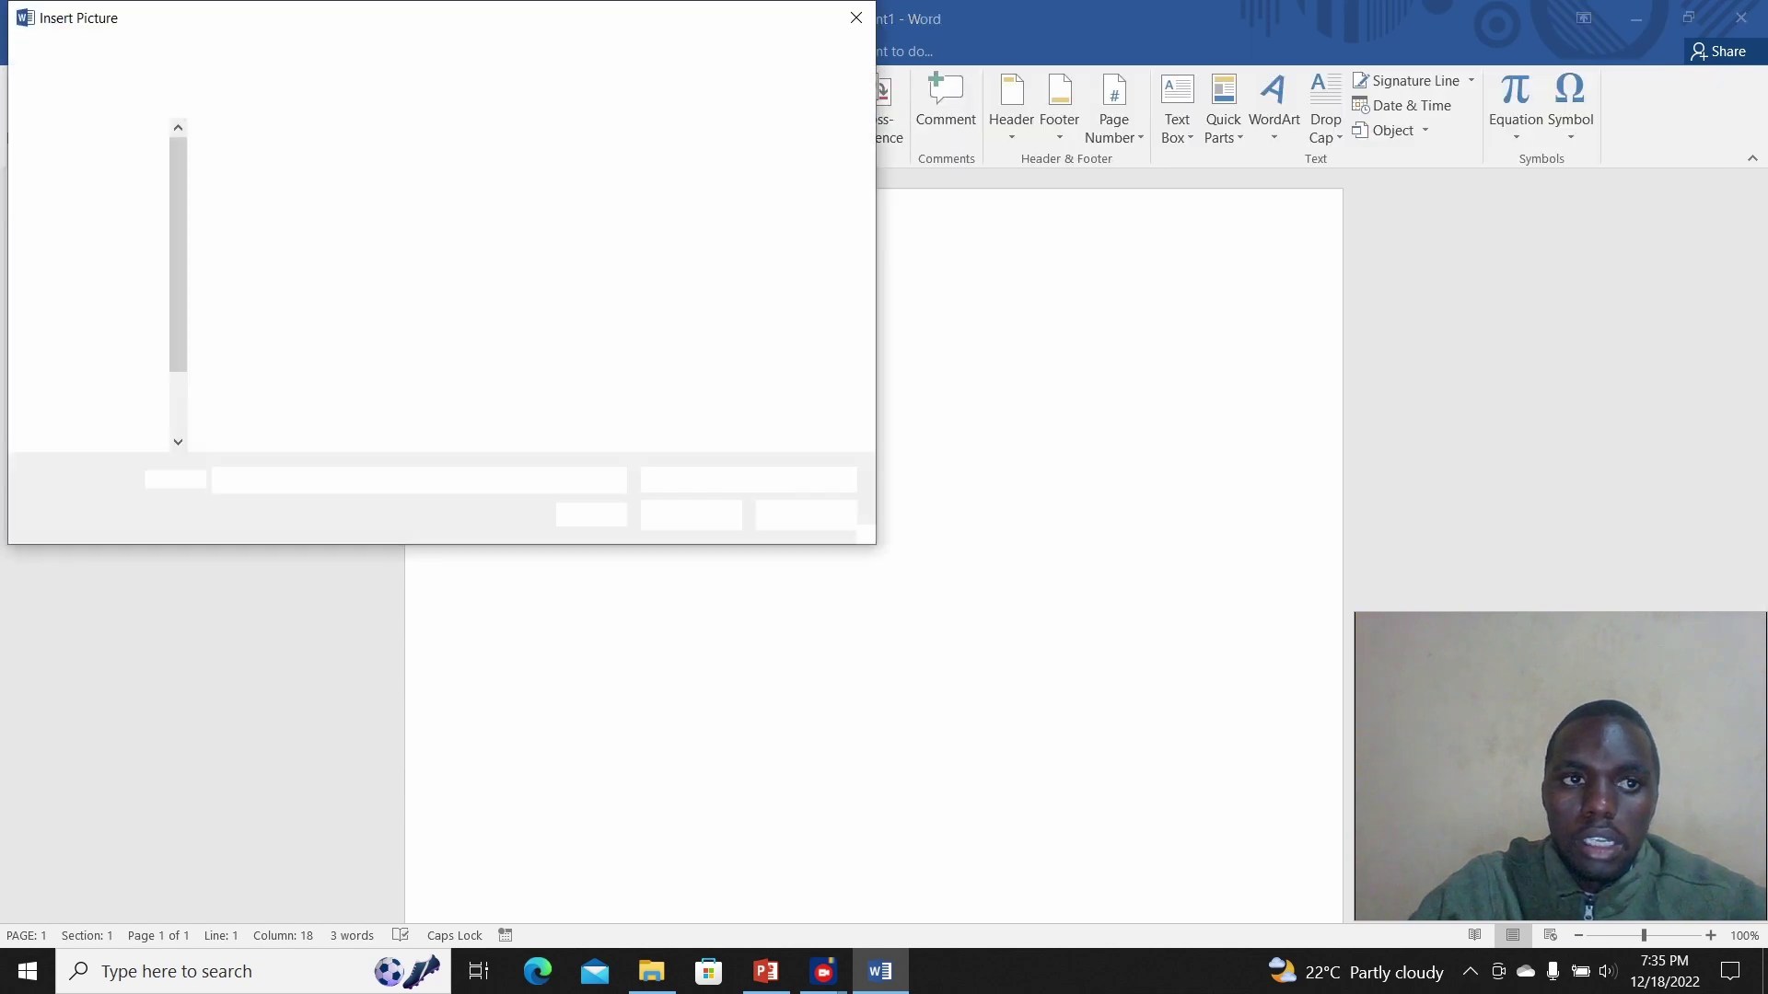
pyautogui.press('Escape')
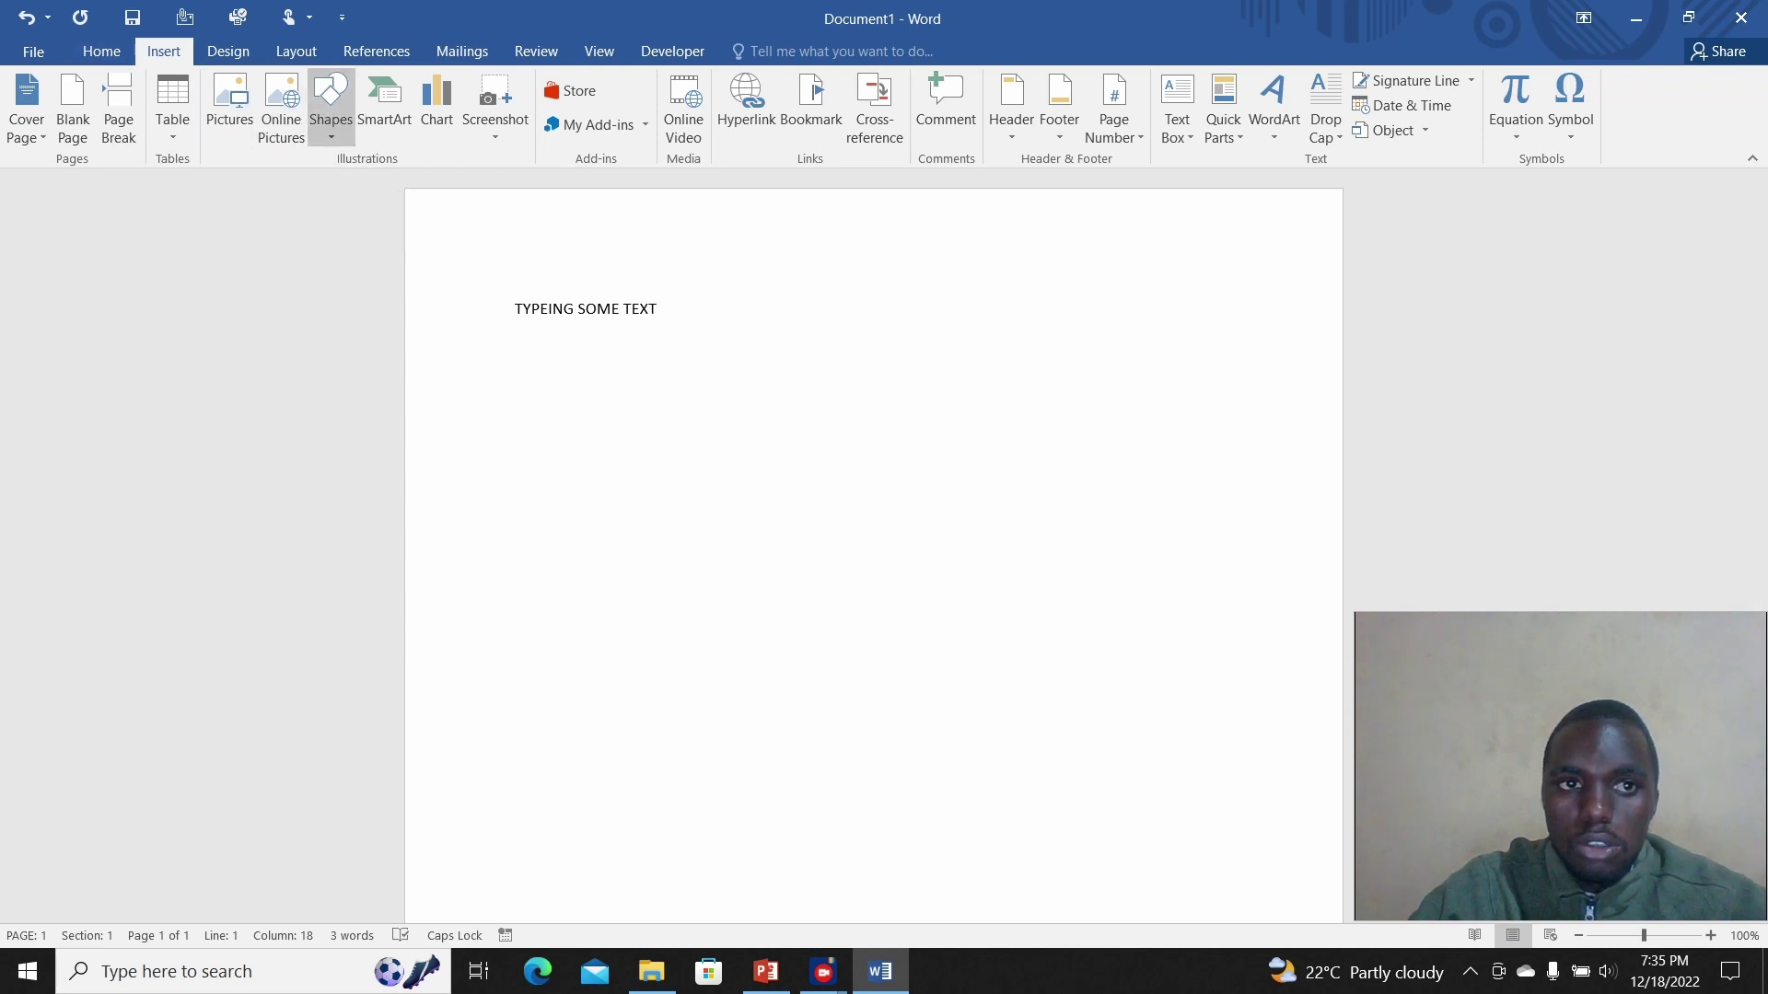
# Step: Draw a large oval shape below the text line
pyautogui.click(330, 103)
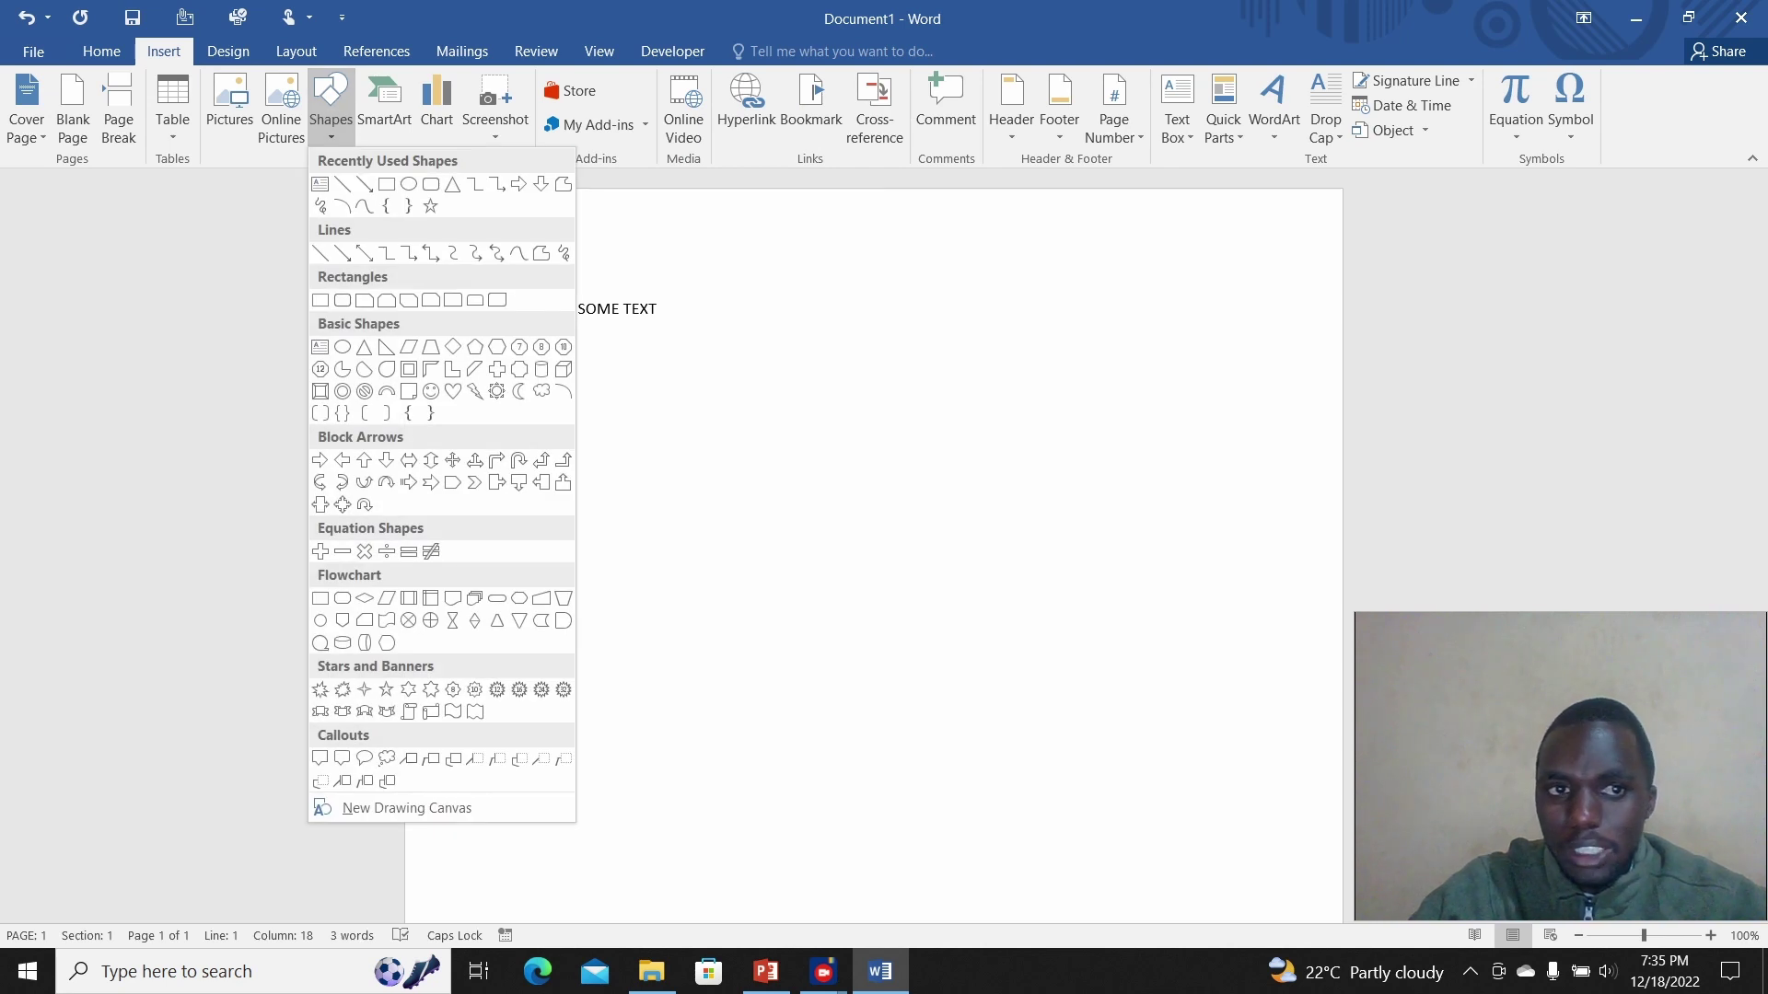
pyautogui.click(409, 184)
pyautogui.moveTo(561, 342)
pyautogui.mouseDown()
pyautogui.moveTo(1009, 650)
pyautogui.moveTo(1108, 789)
pyautogui.mouseUp()
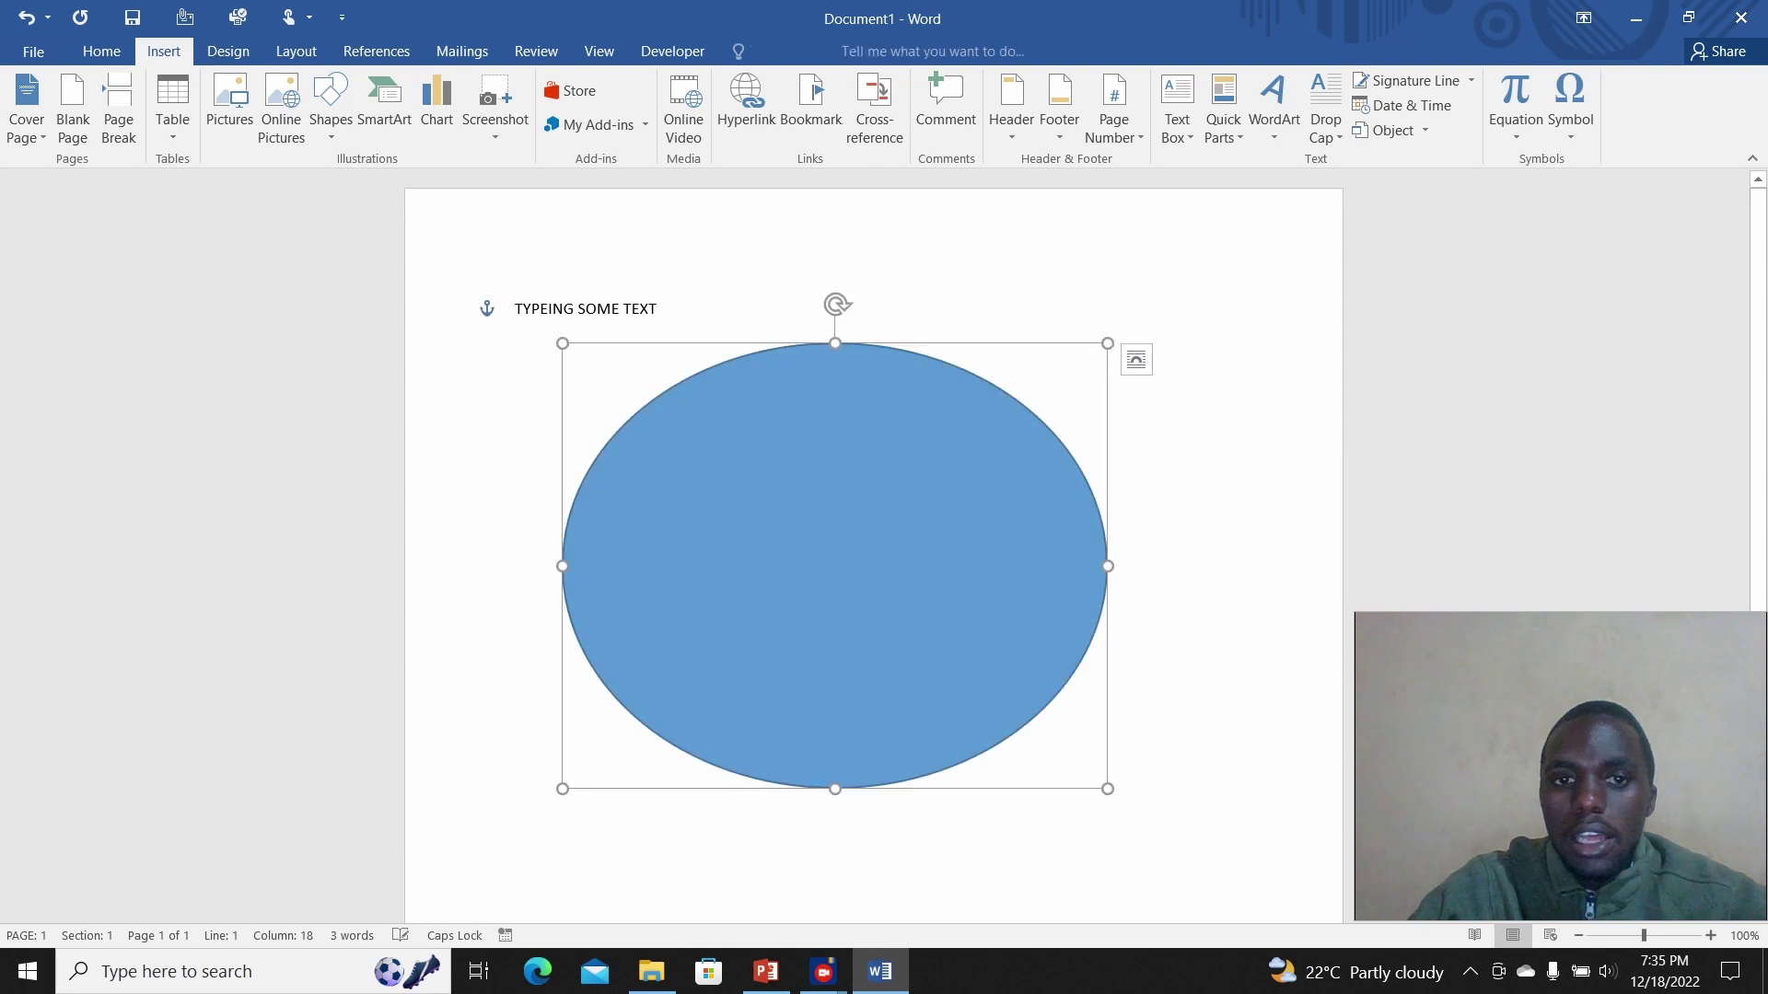
pyautogui.press('Escape')
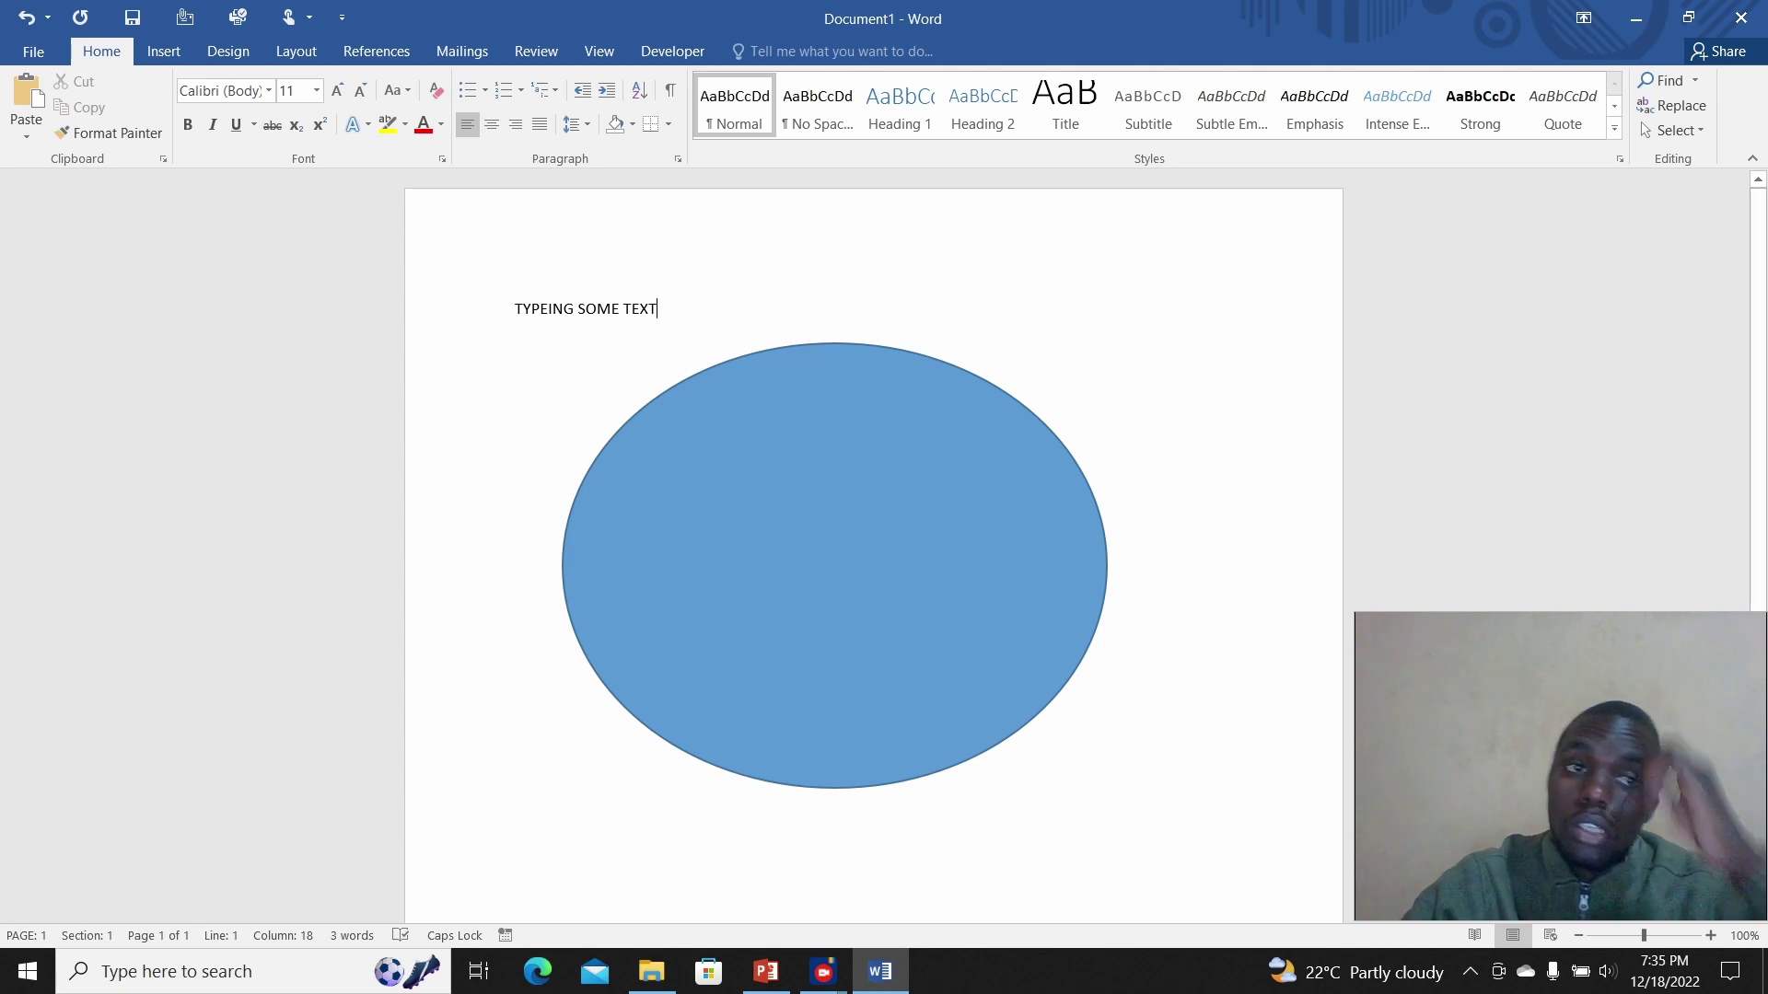
pyautogui.click(164, 51)
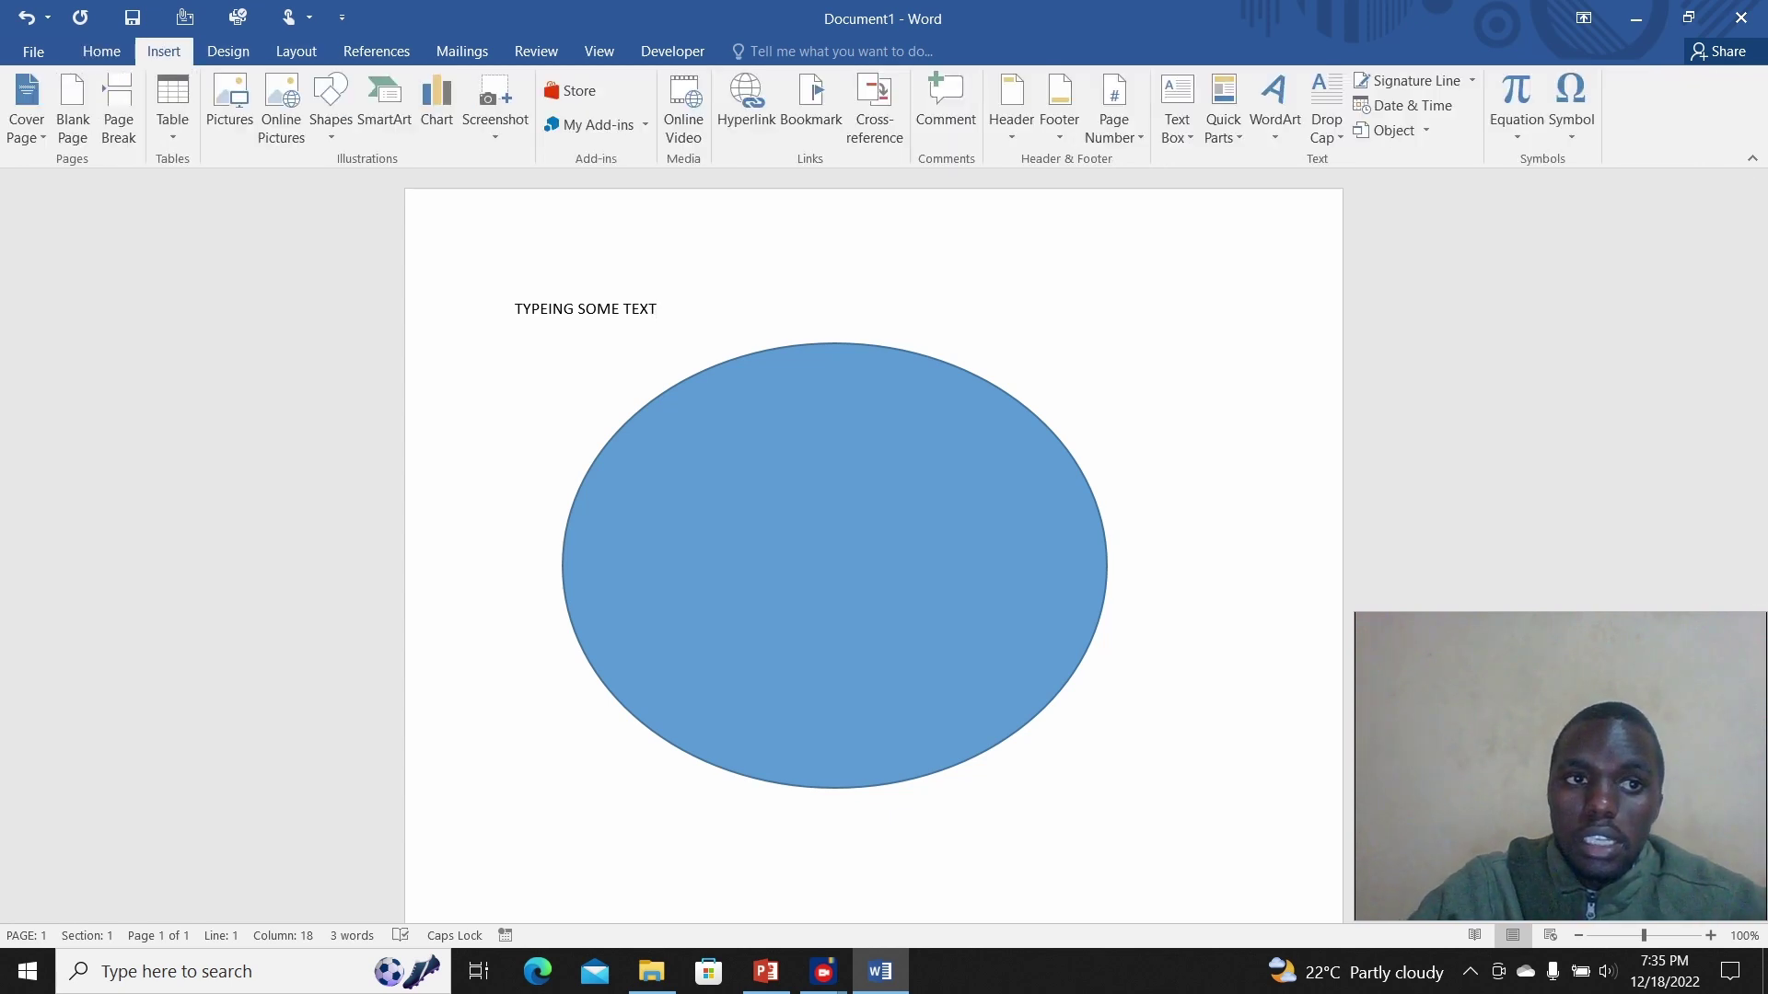
# Step: Insert the second photo from Bing's Roses category as an online picture
pyautogui.click(281, 115)
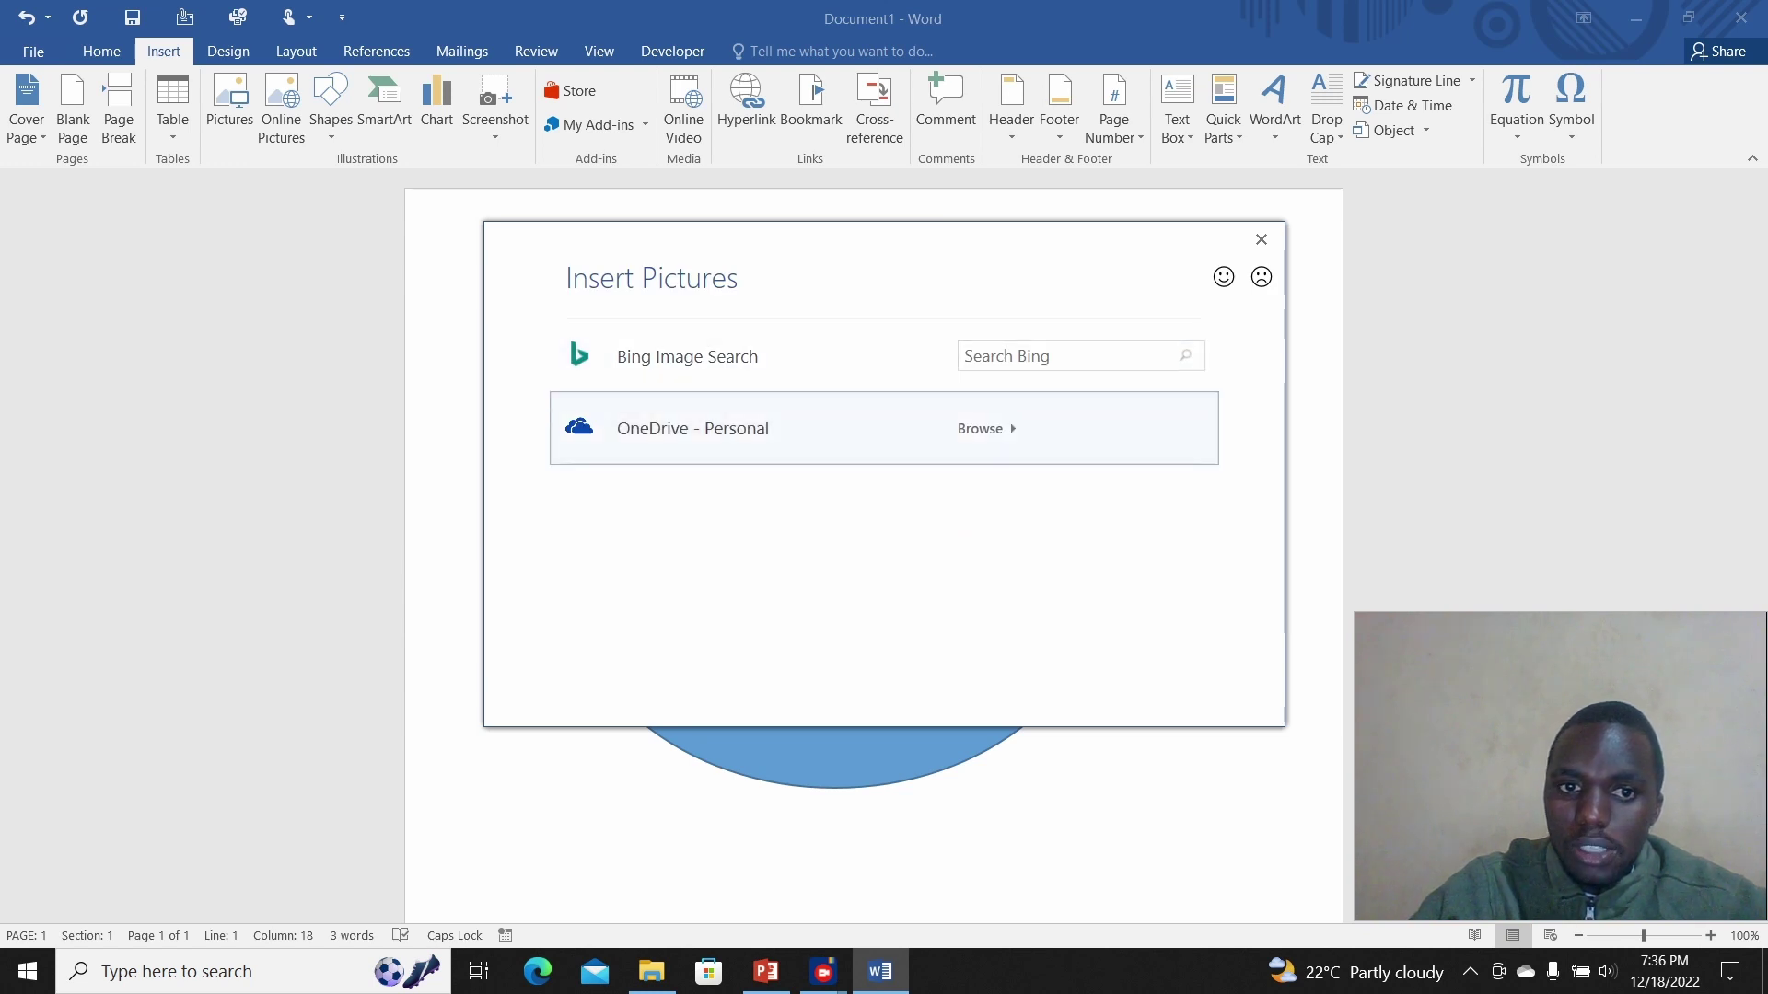
pyautogui.press('Return')
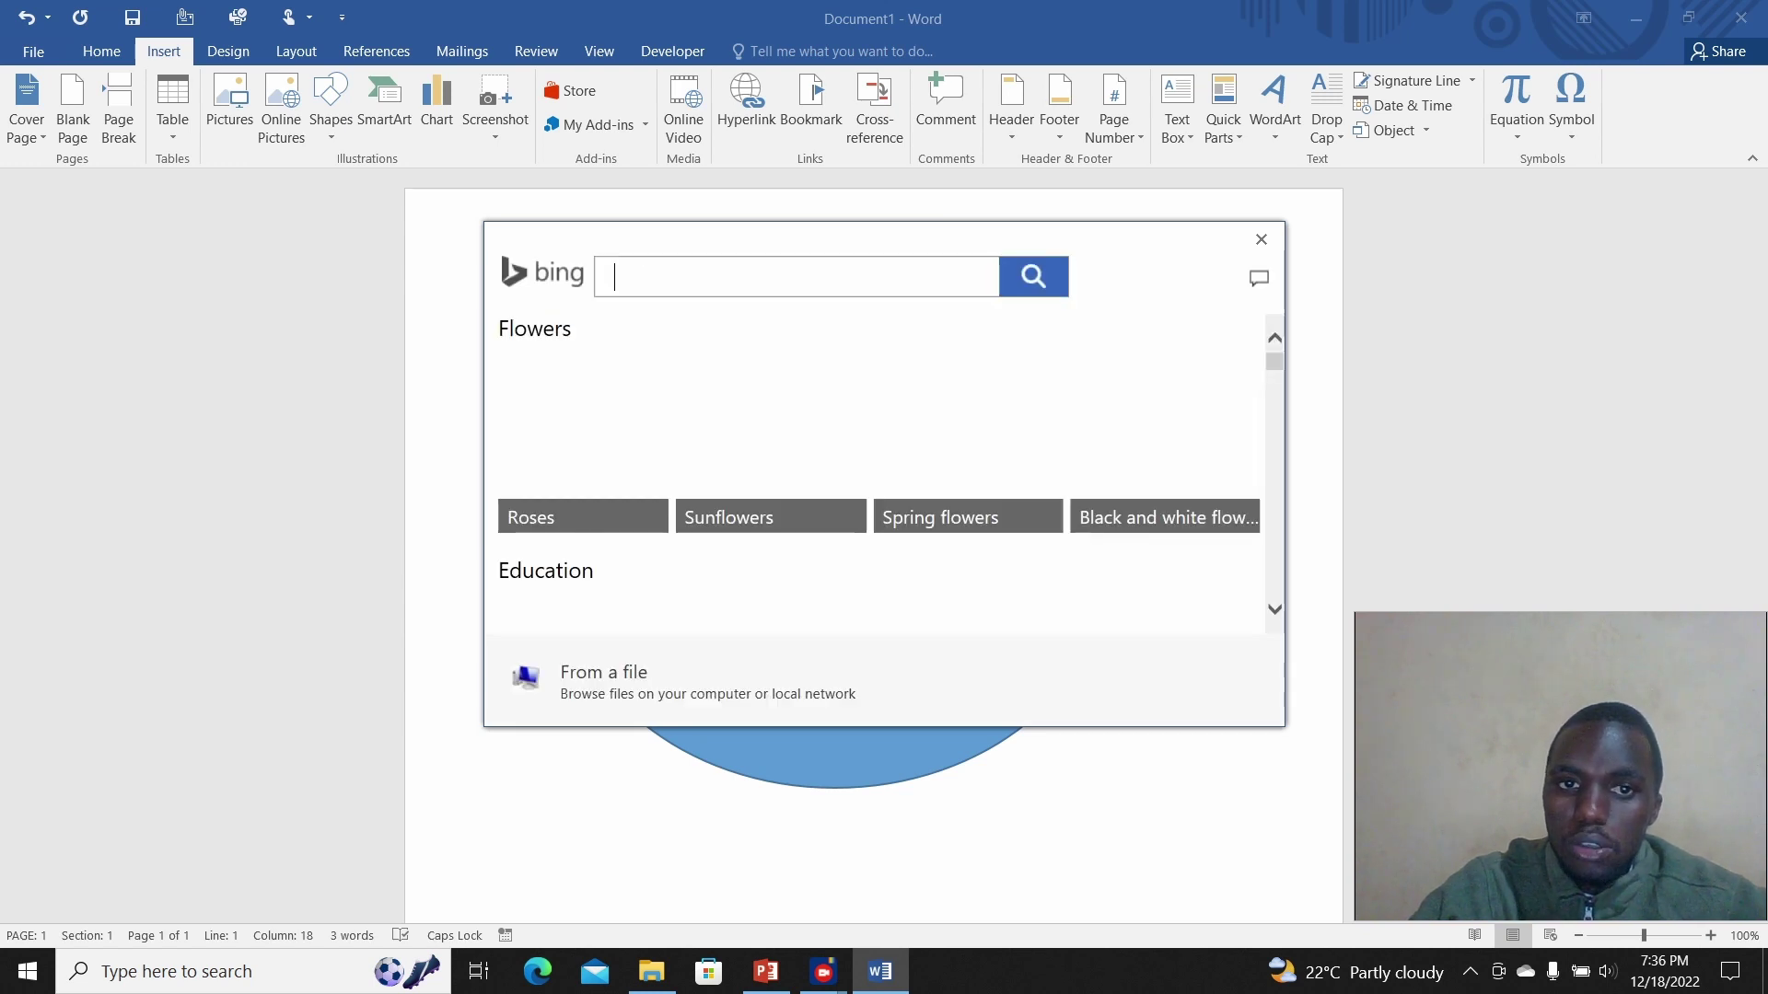
pyautogui.click(582, 441)
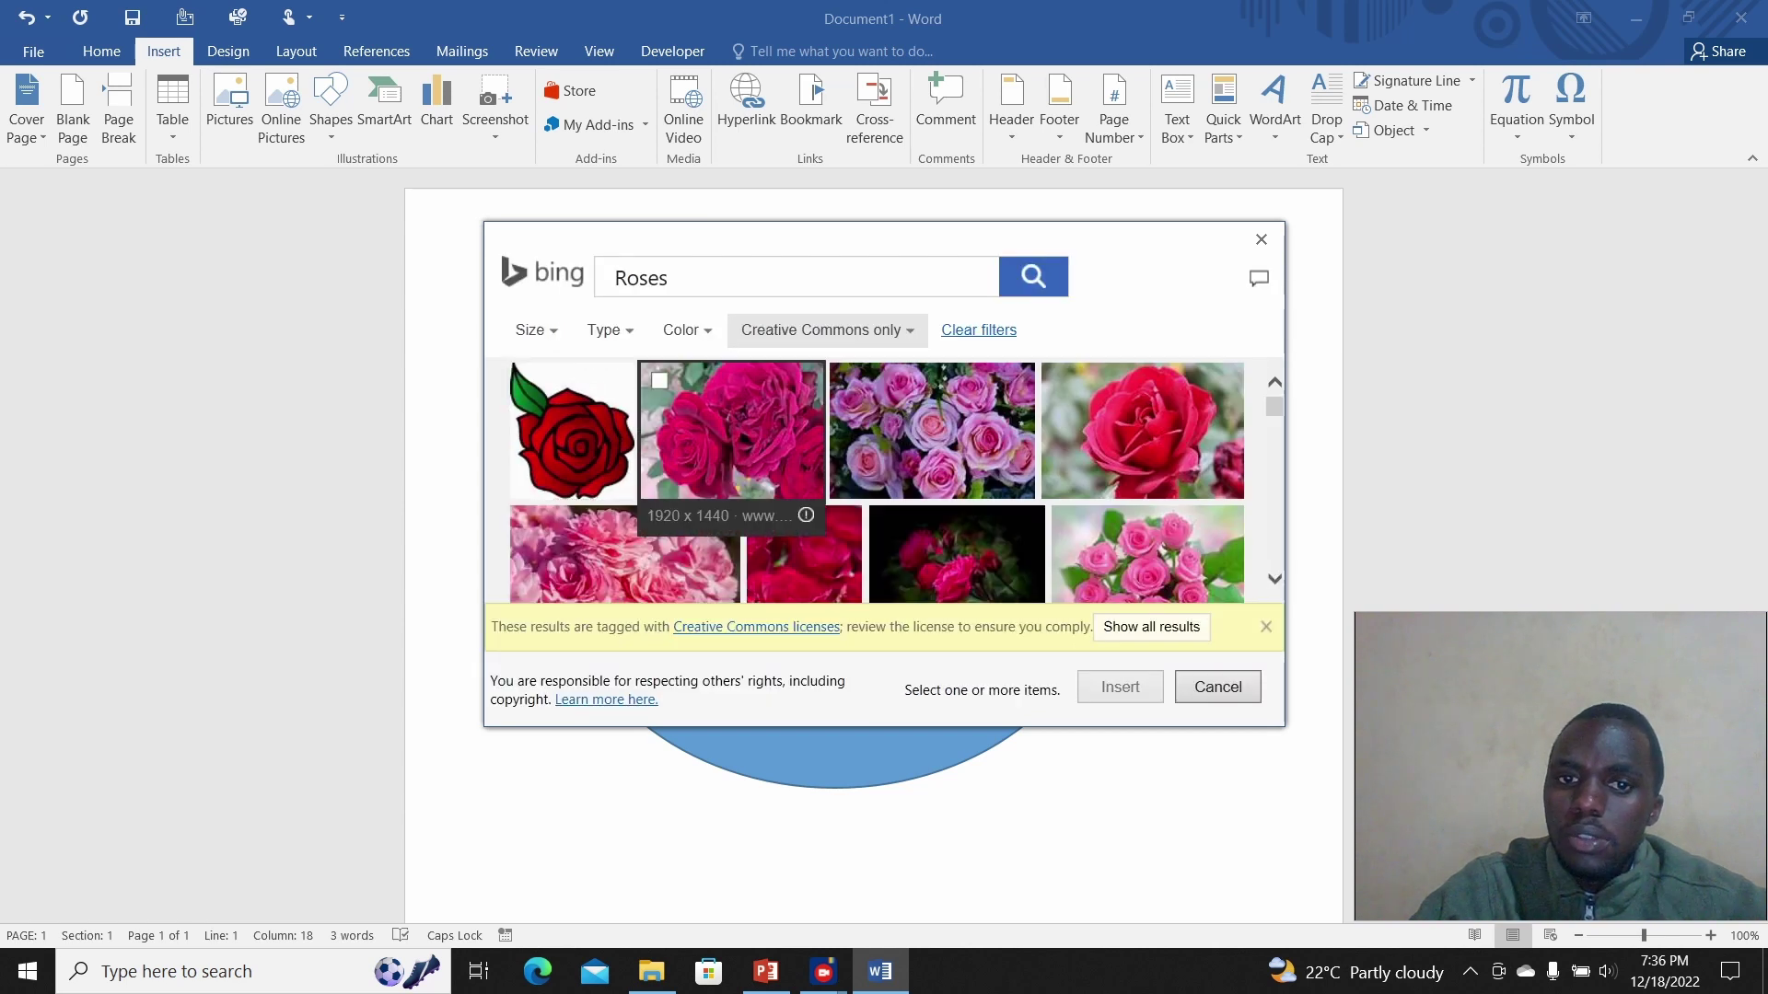
pyautogui.click(733, 430)
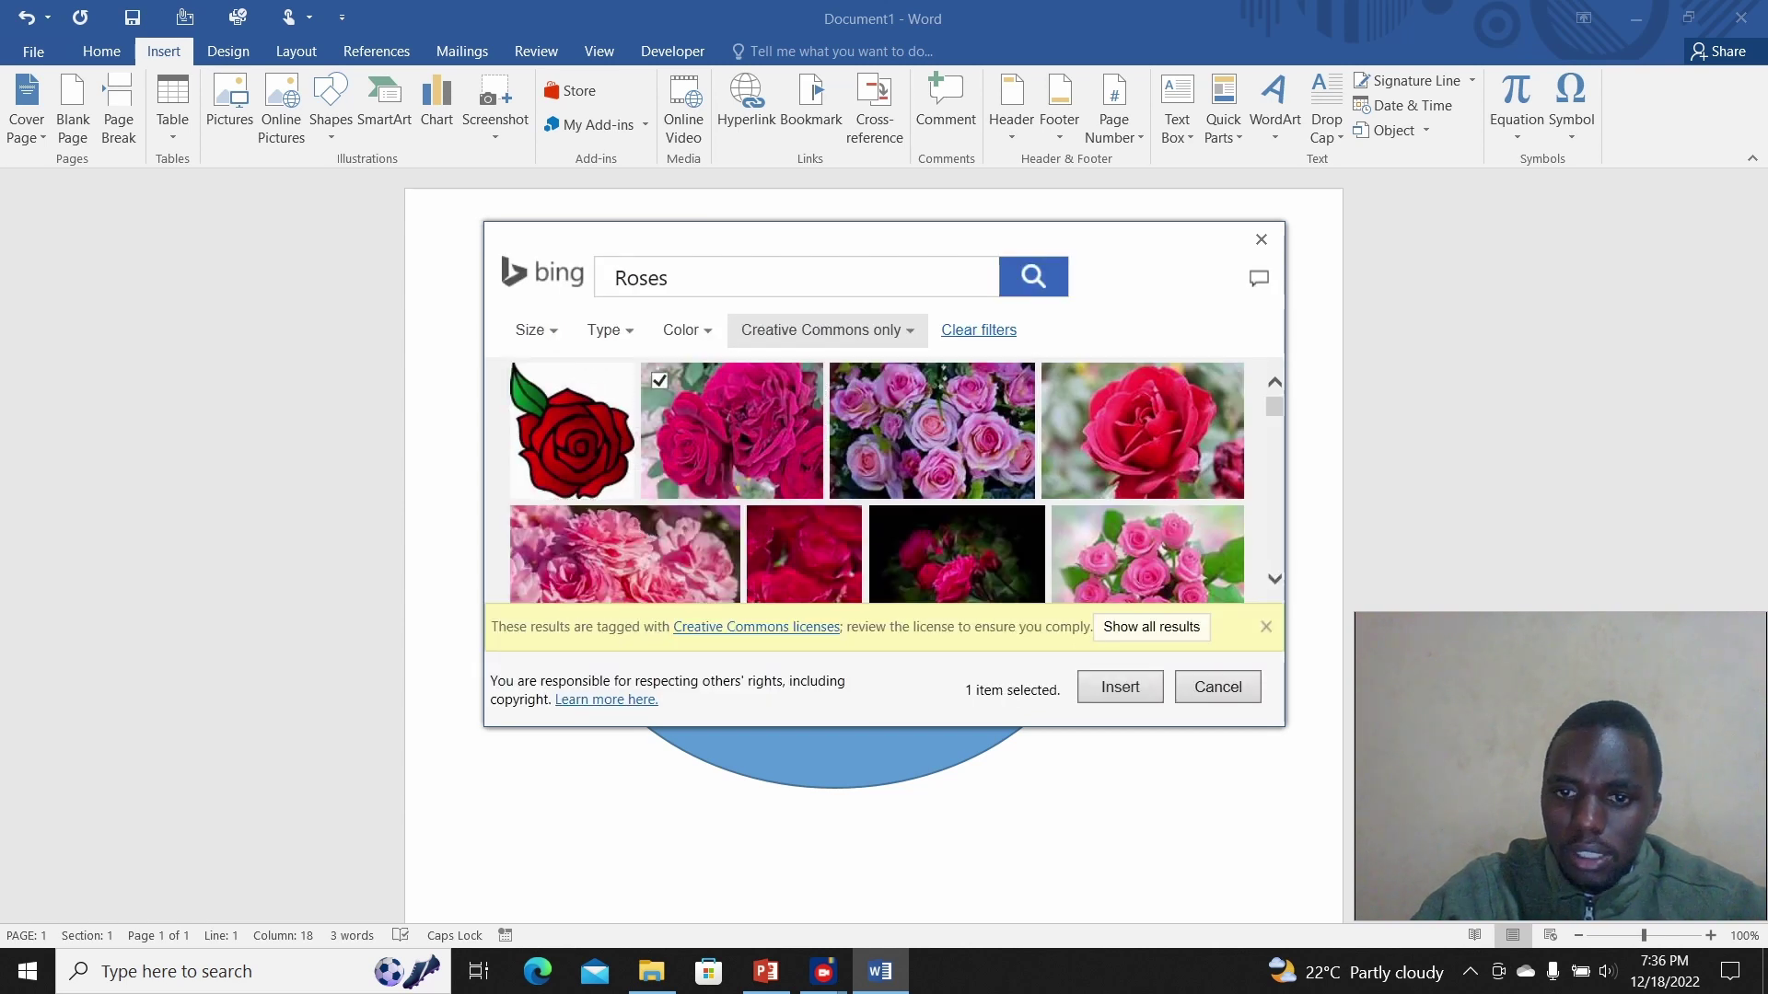
pyautogui.click(1120, 687)
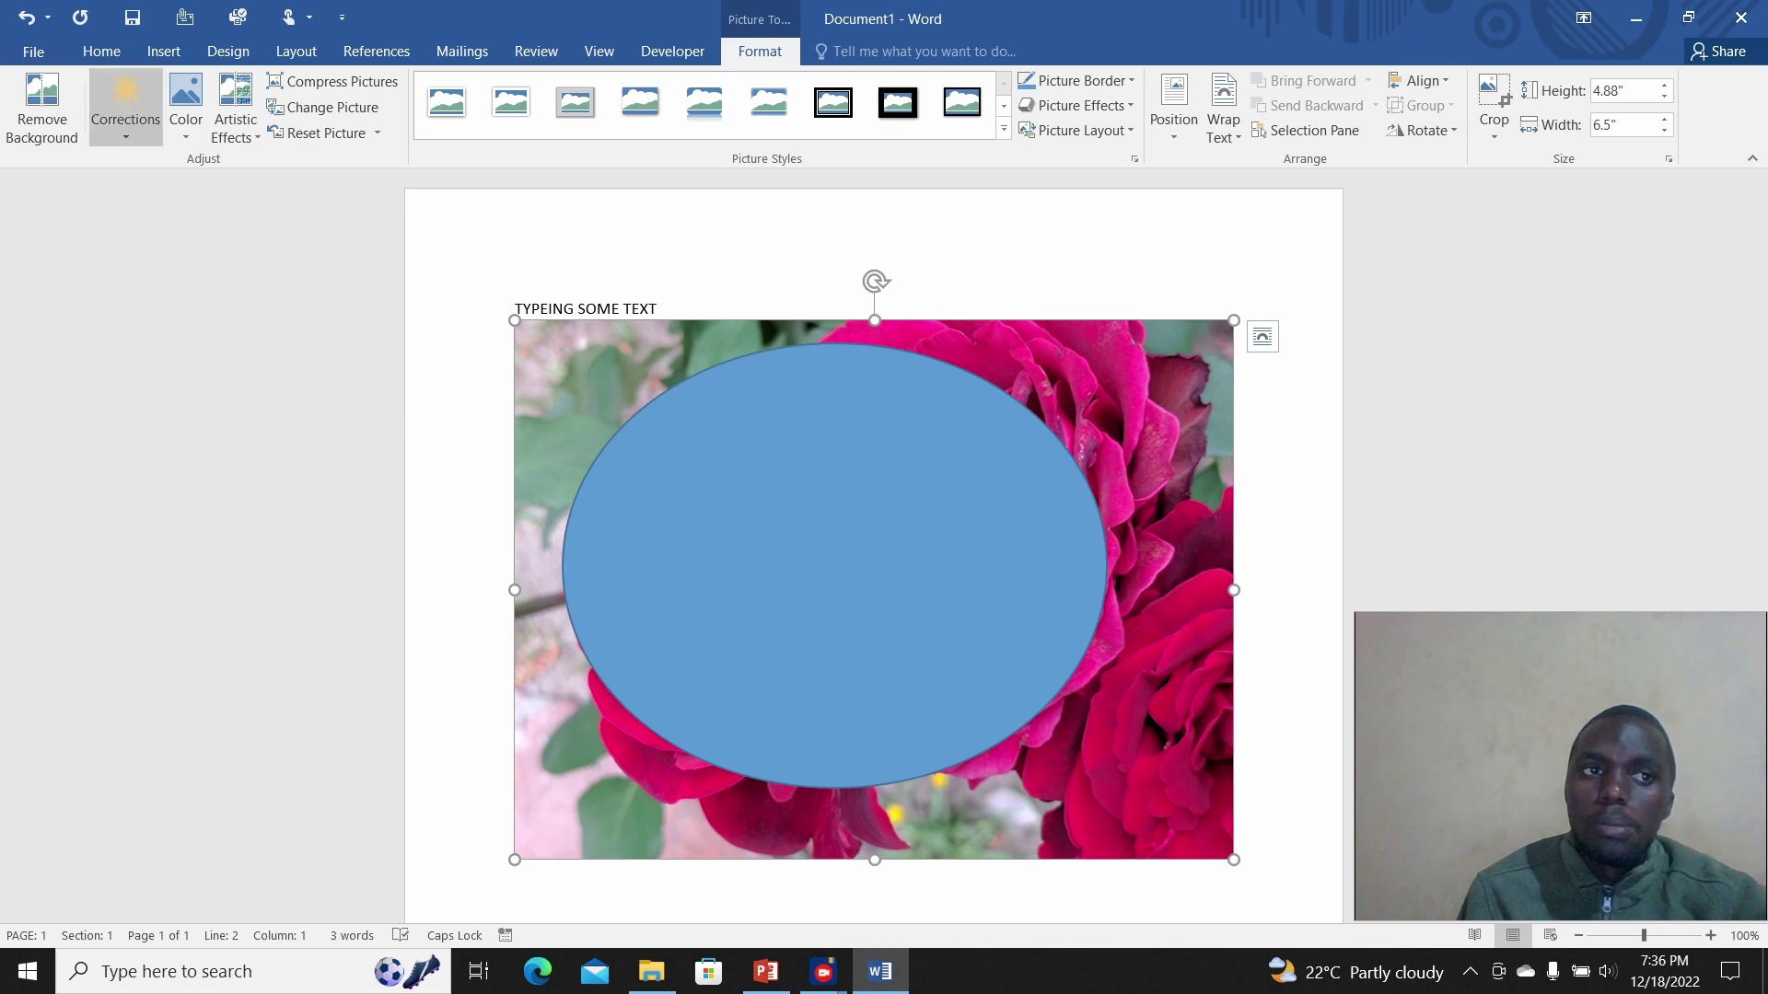
# Step: Open the File backstage Info page for Document1
pyautogui.rightClick(40, 46)
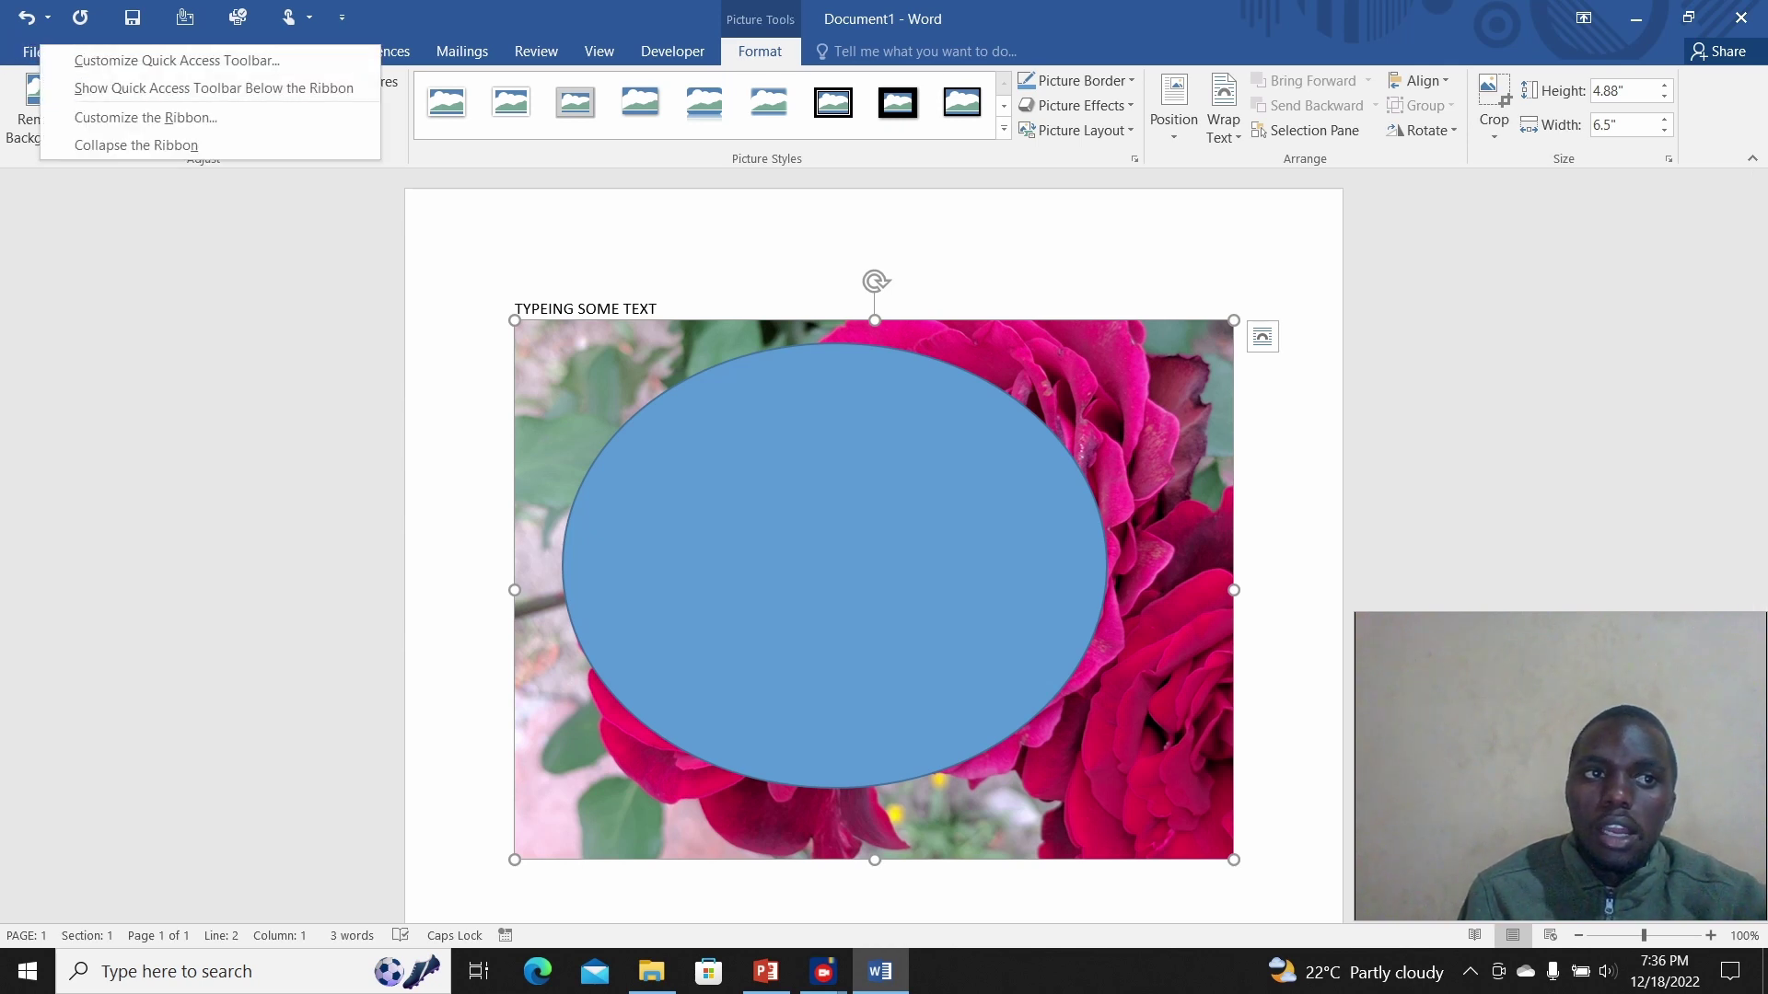
pyautogui.rightClick(26, 62)
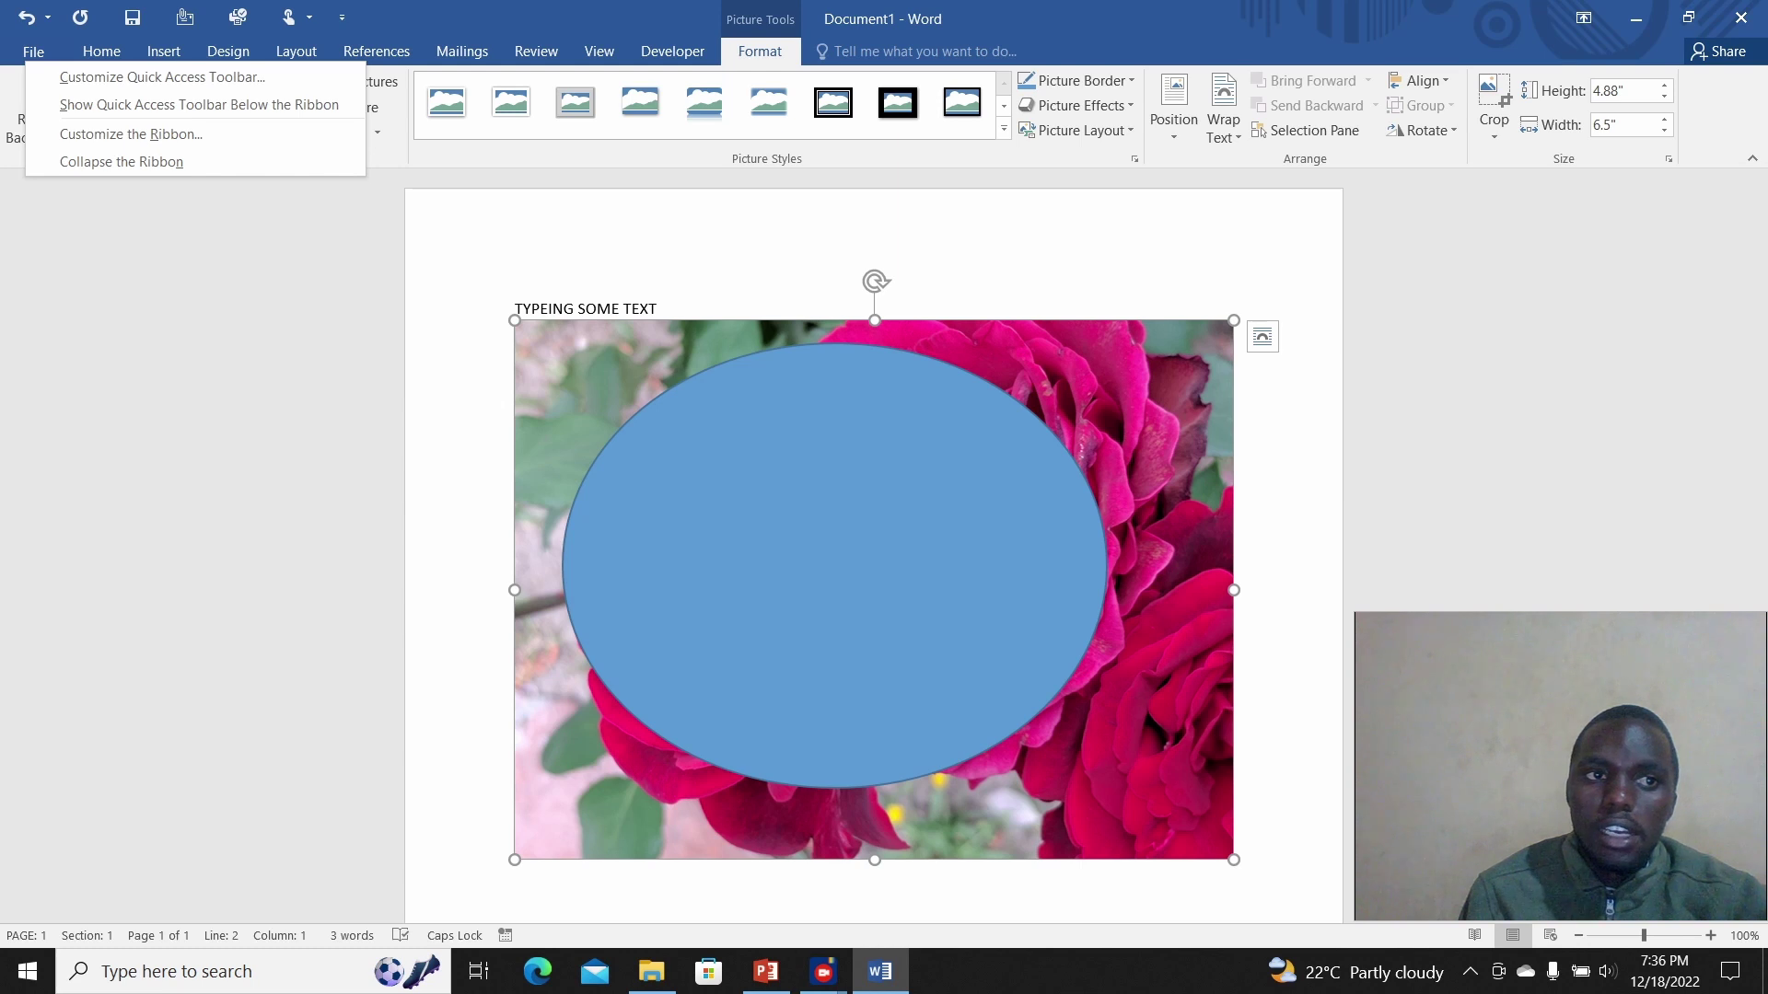
pyautogui.click(33, 51)
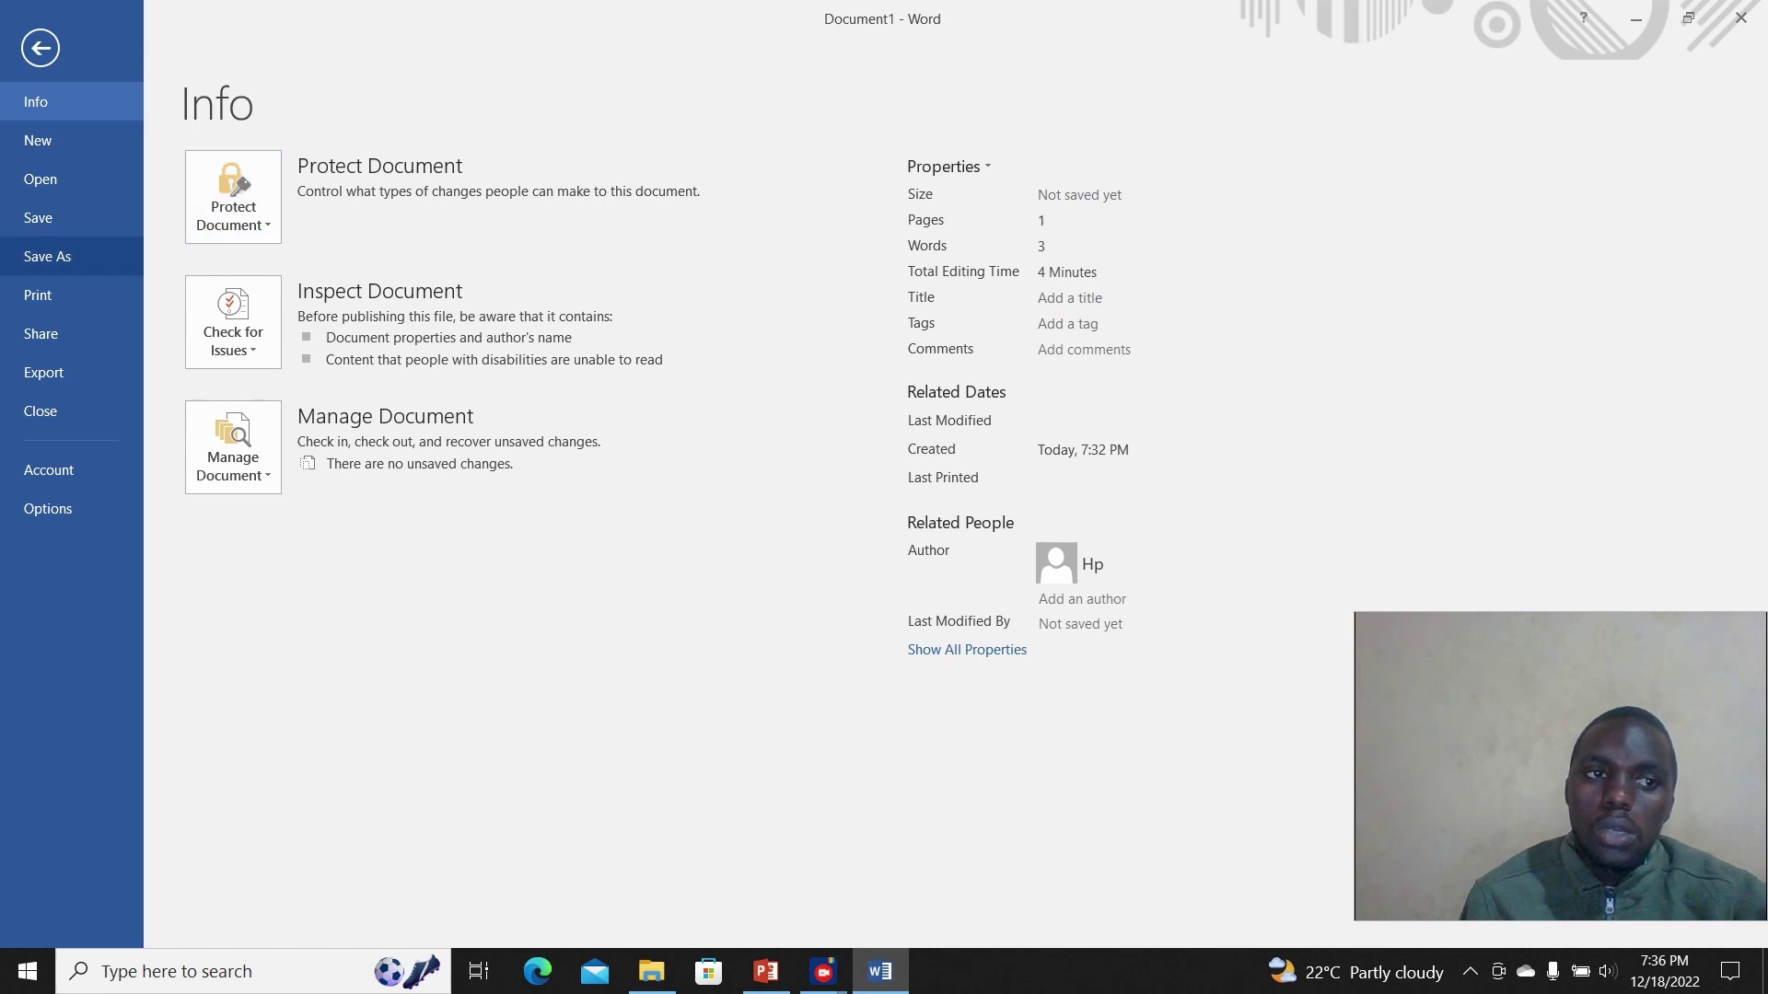
# Step: Set up Save As to the Desktop with the file name DRAFT
pyautogui.click(46, 256)
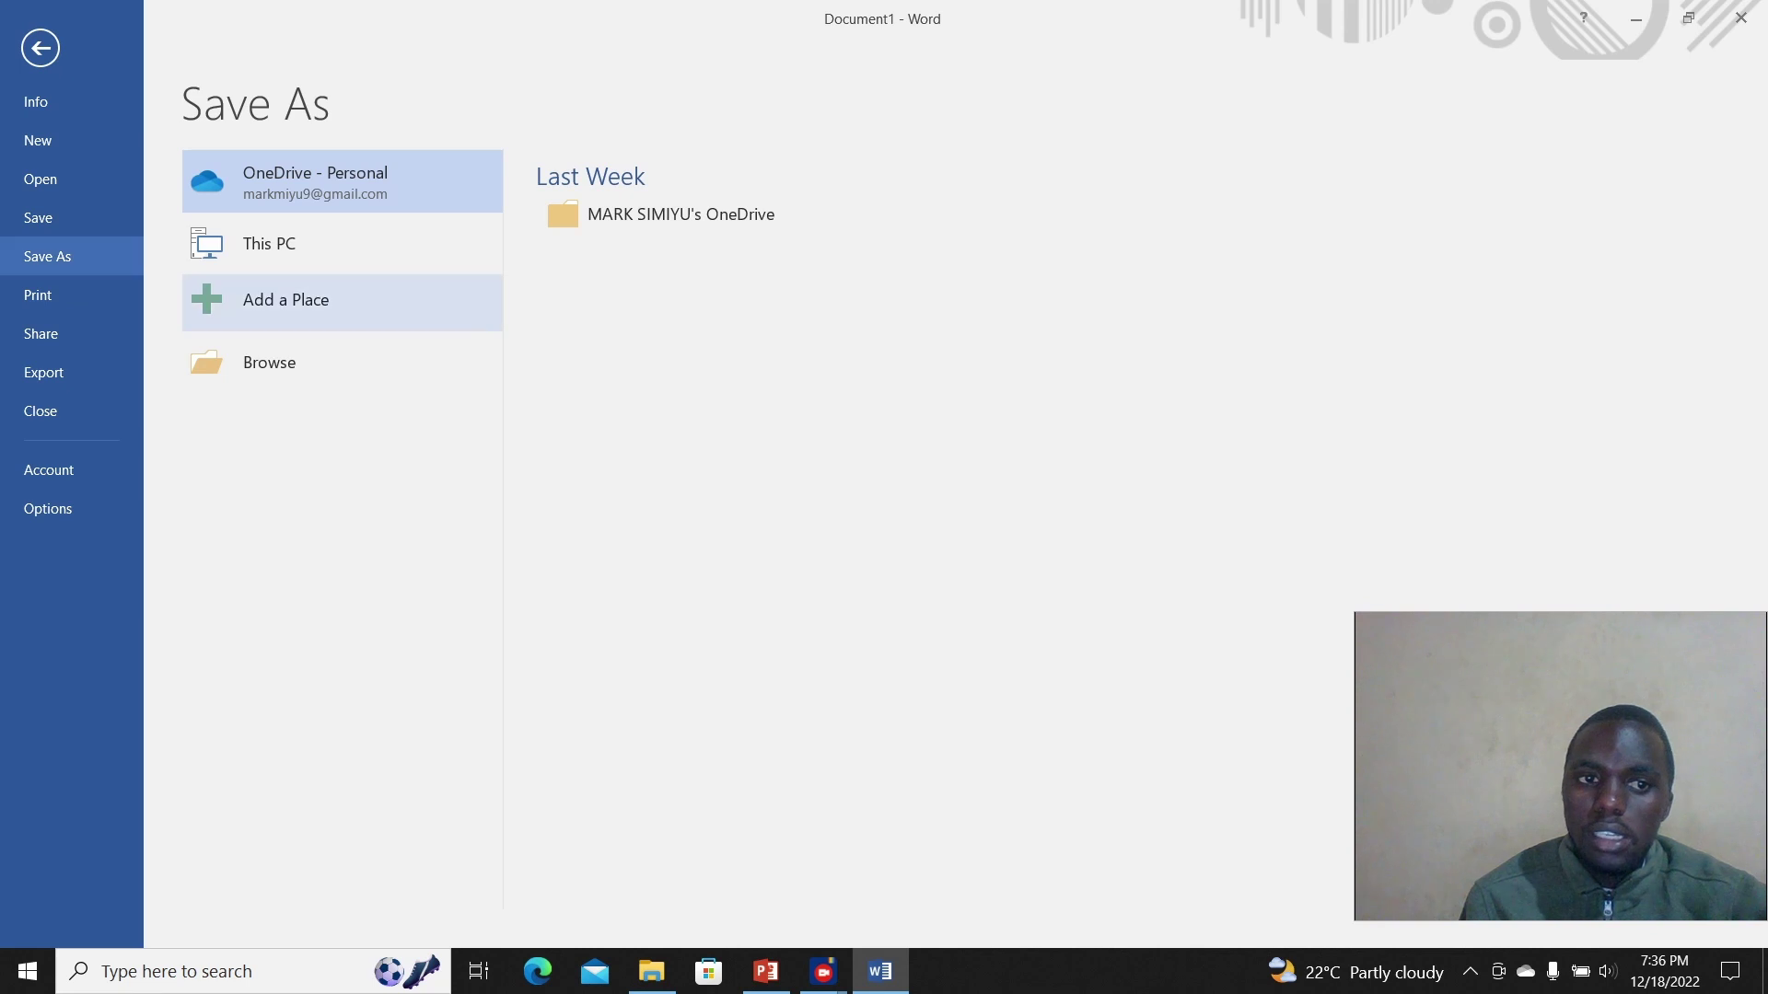
pyautogui.click(270, 361)
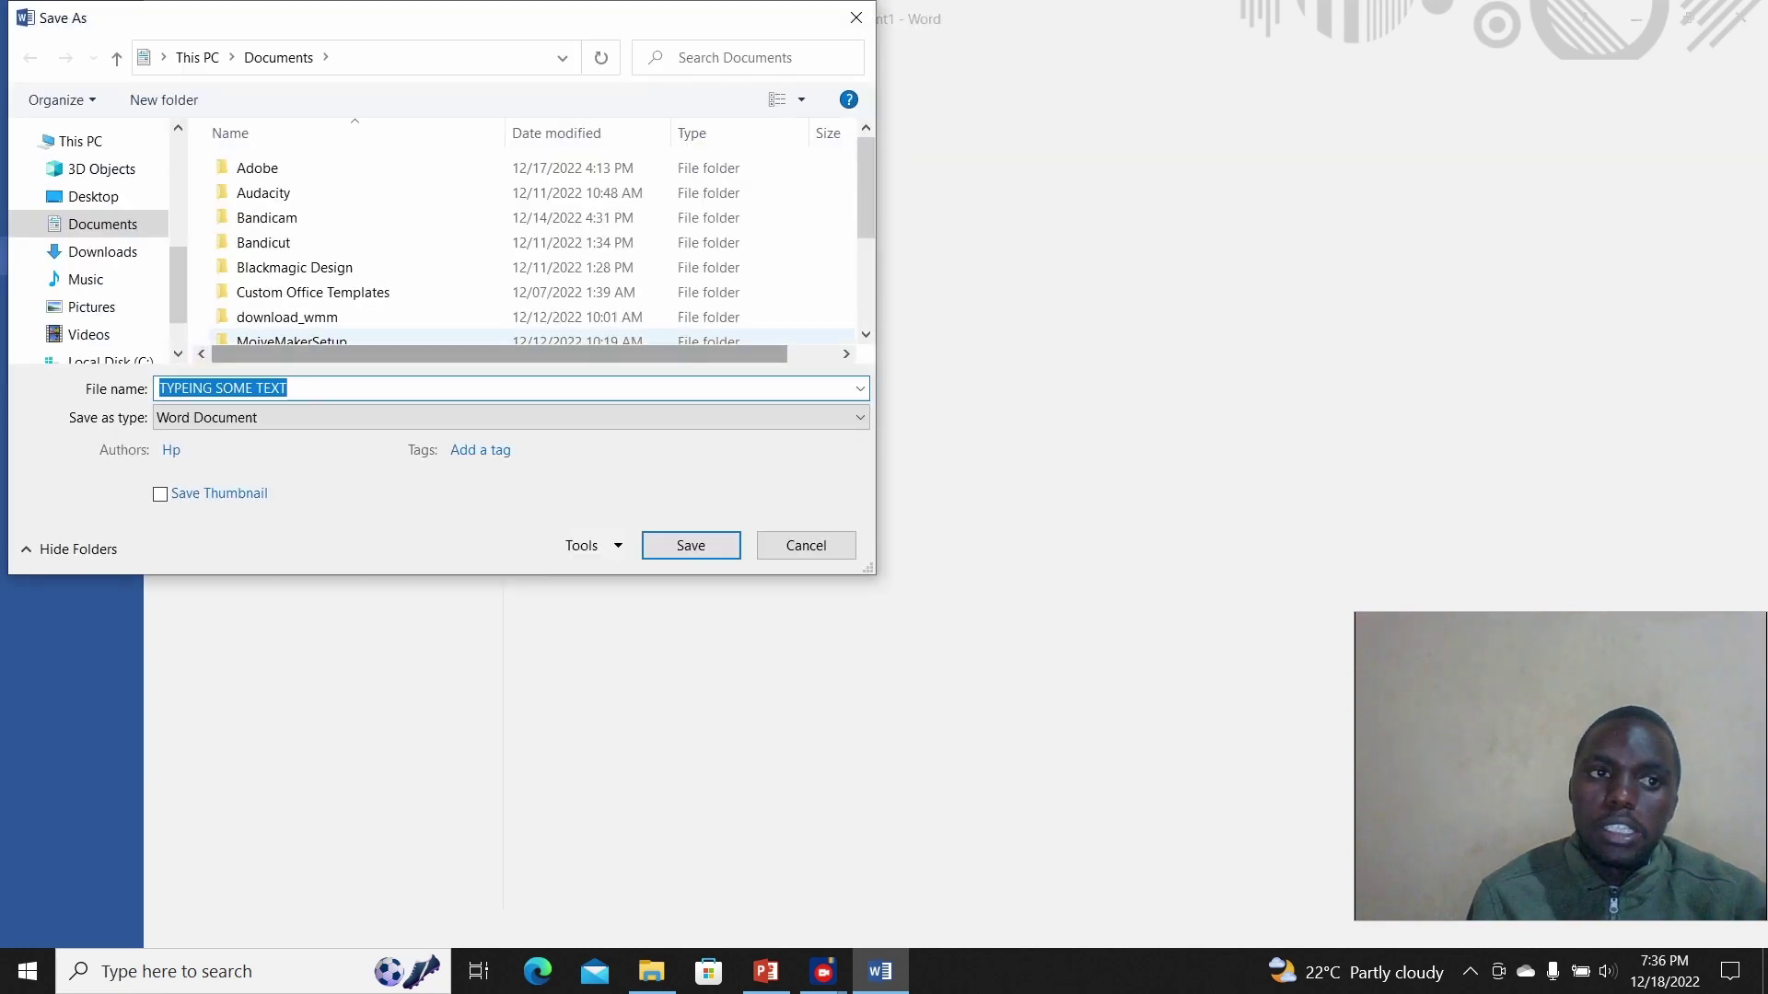
pyautogui.click(93, 197)
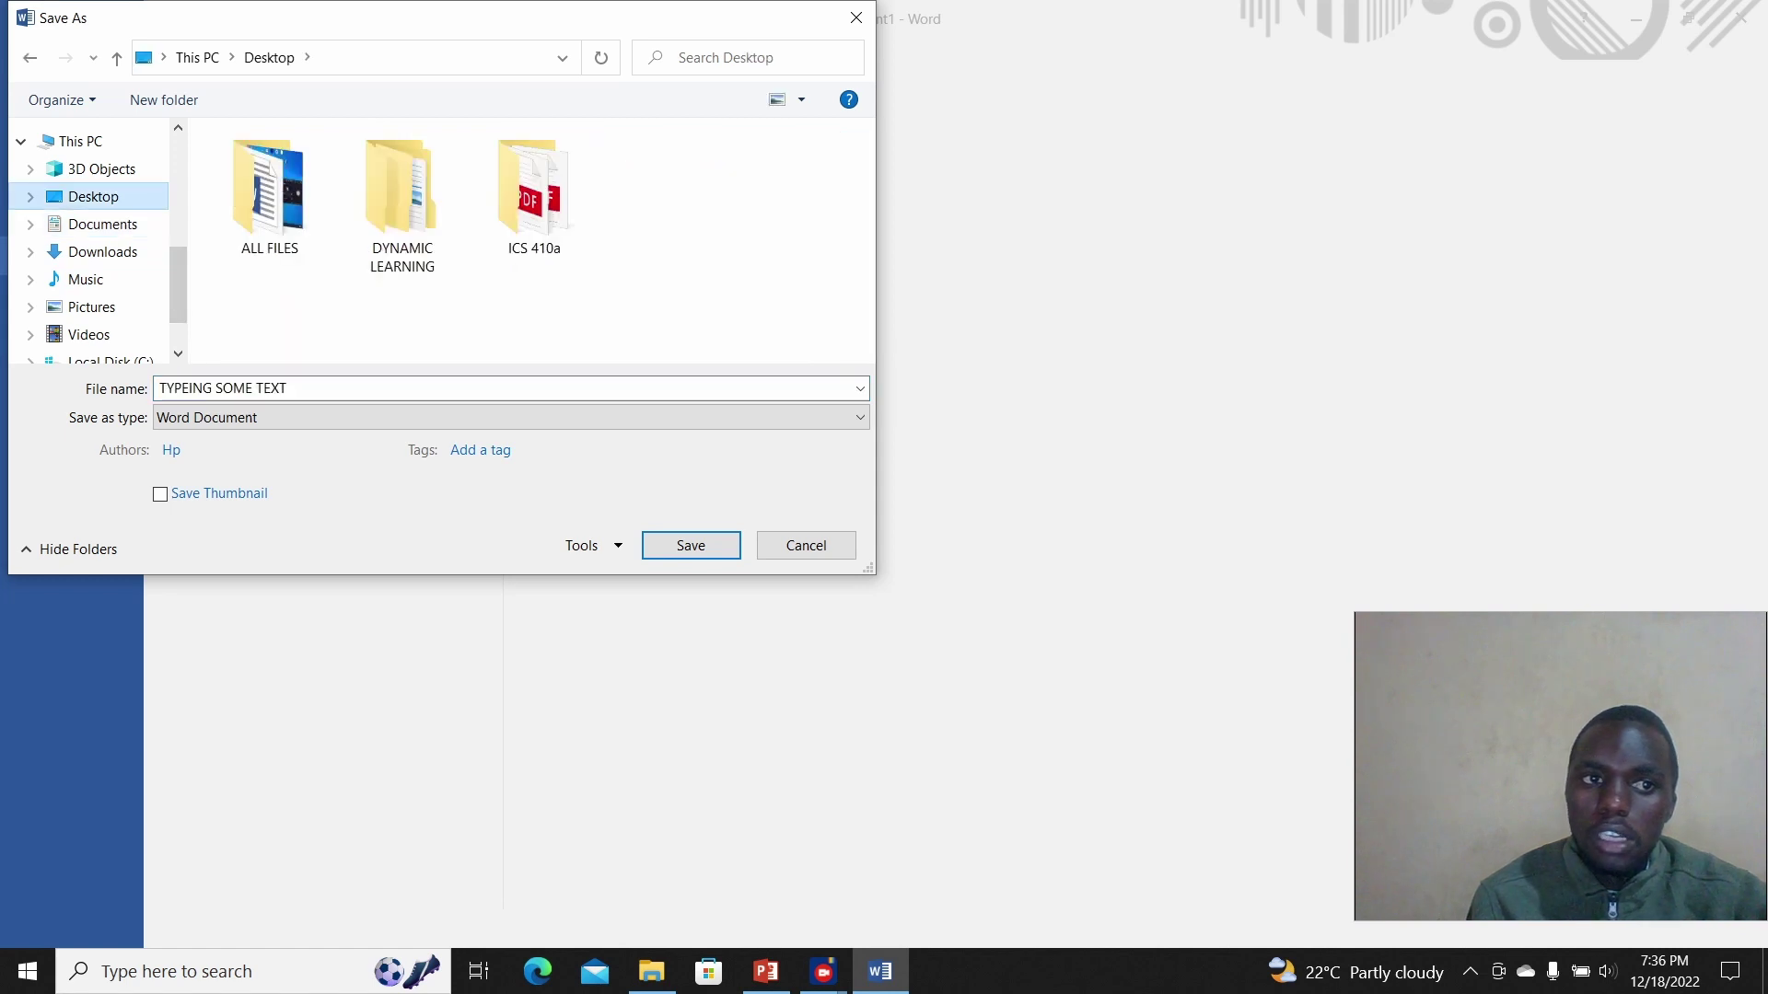
pyautogui.click(276, 389)
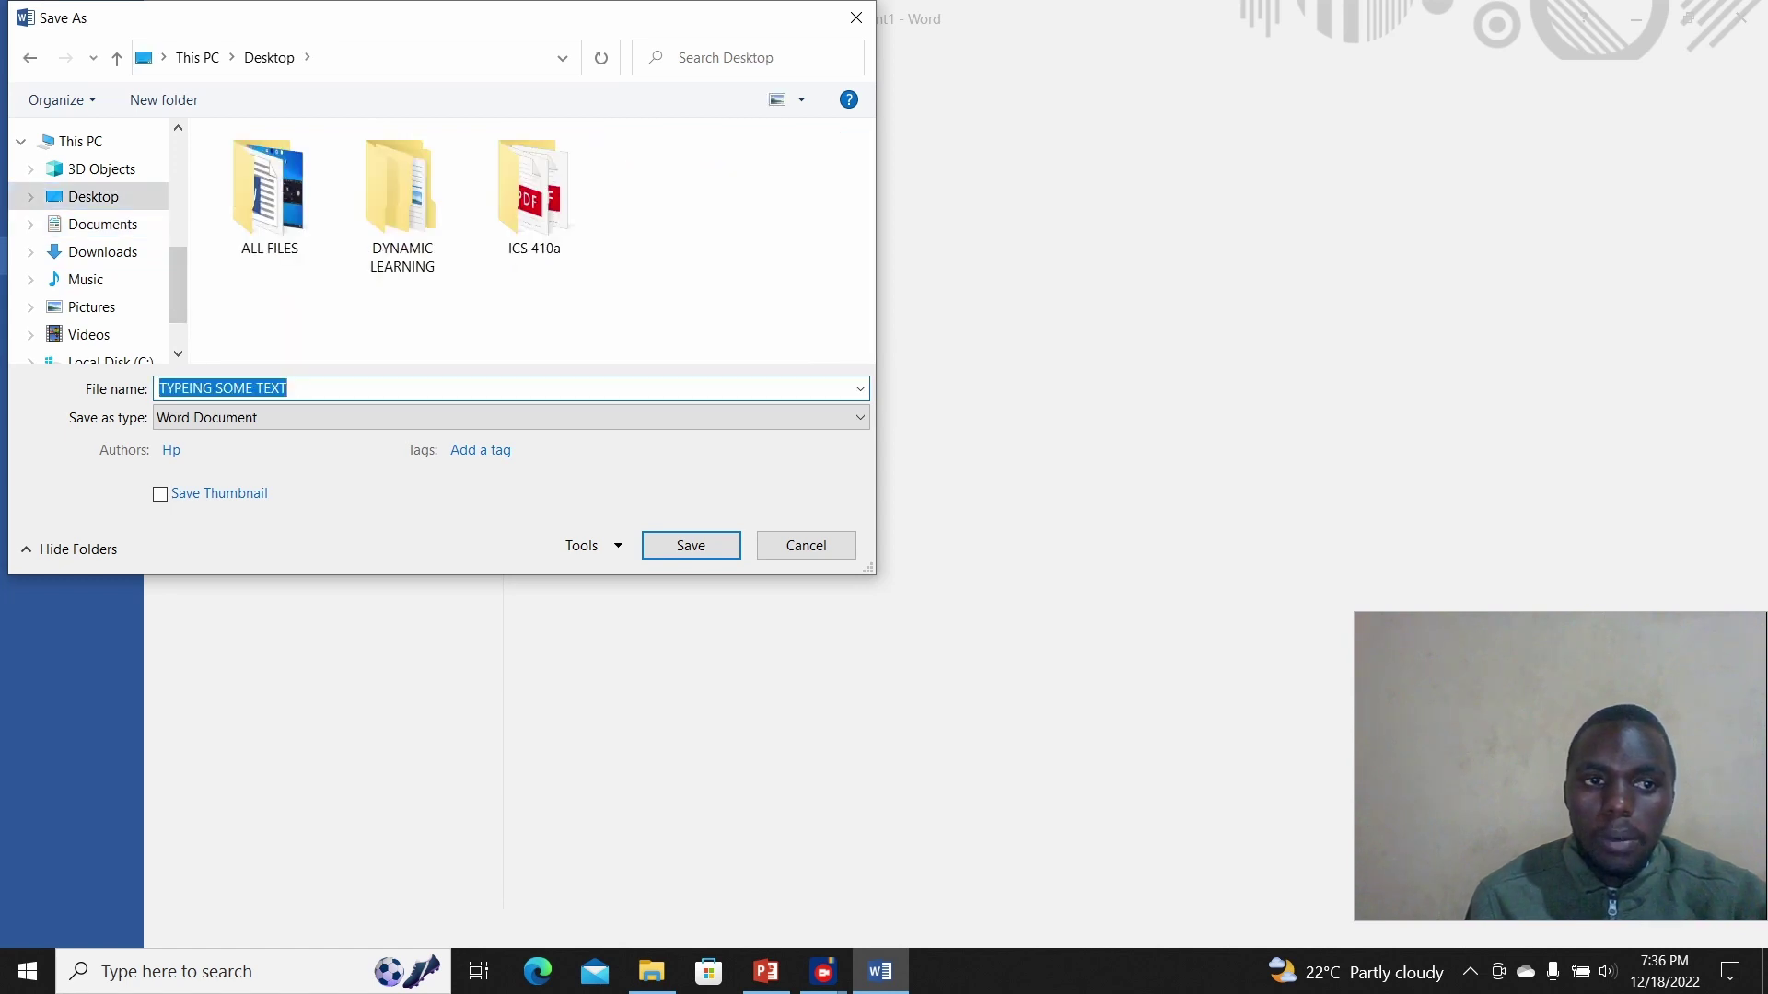
pyautogui.write('D')
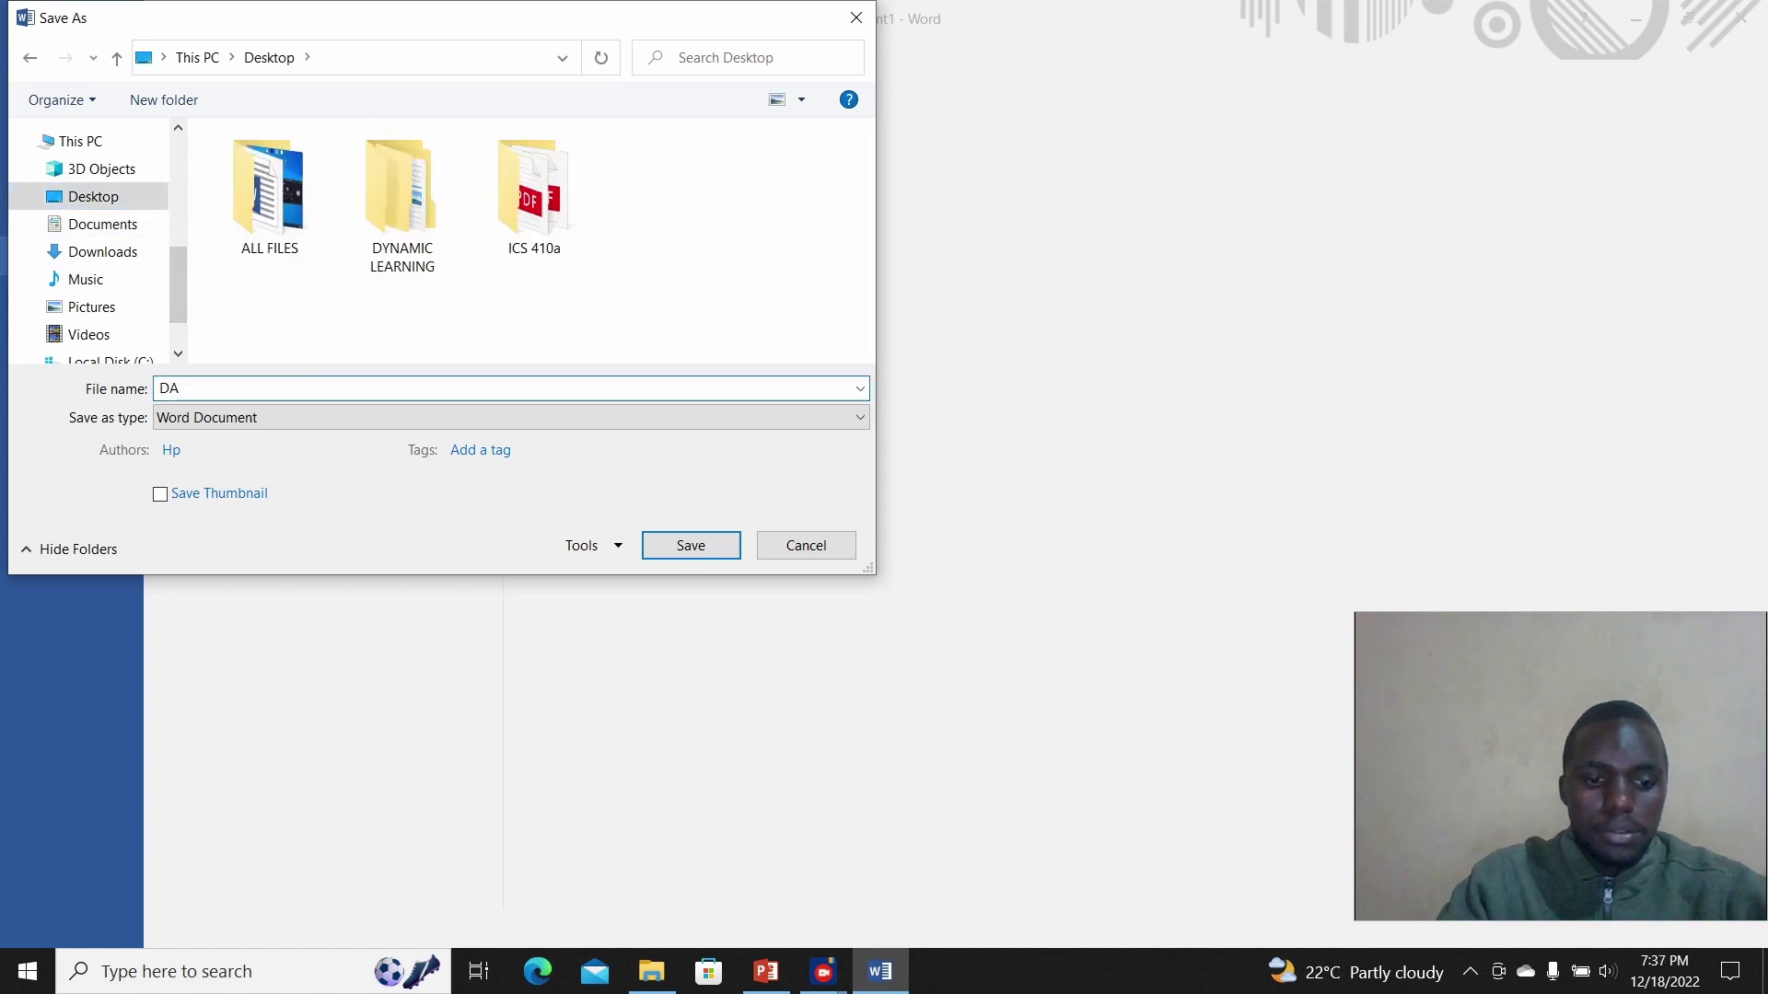
pyautogui.write('RS')
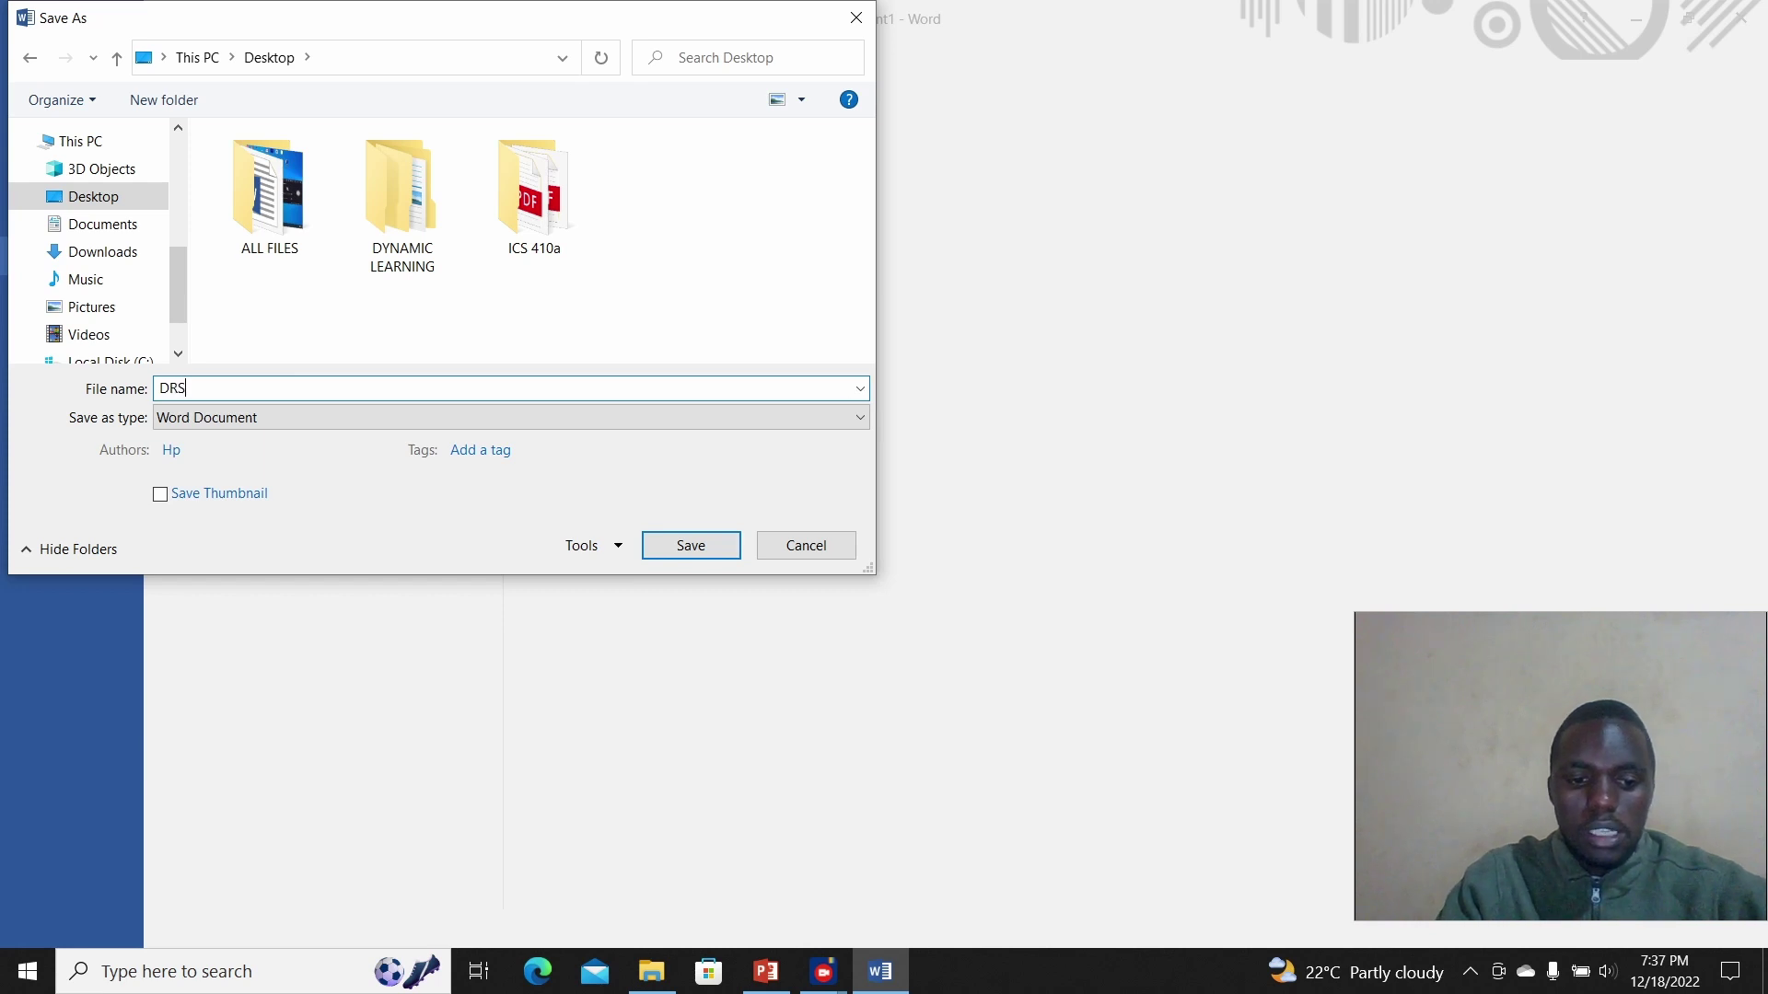
pyautogui.press('BackSpace')
pyautogui.write('AFT')
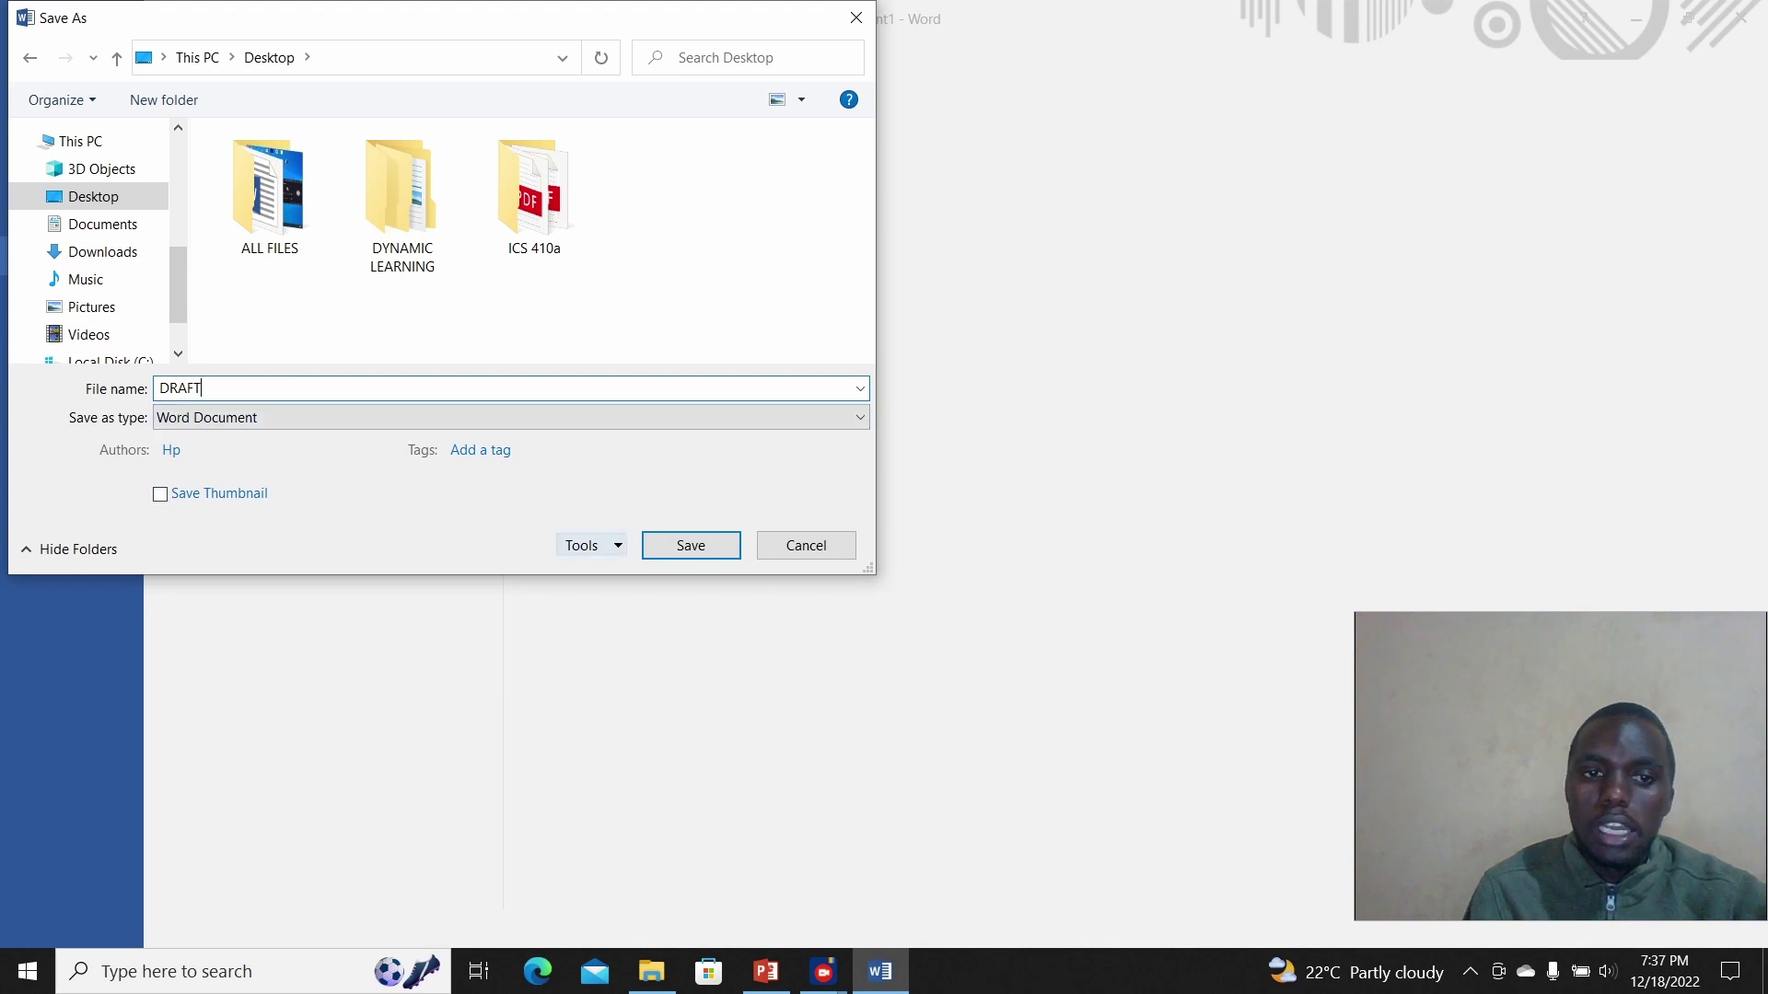
pyautogui.click(590, 545)
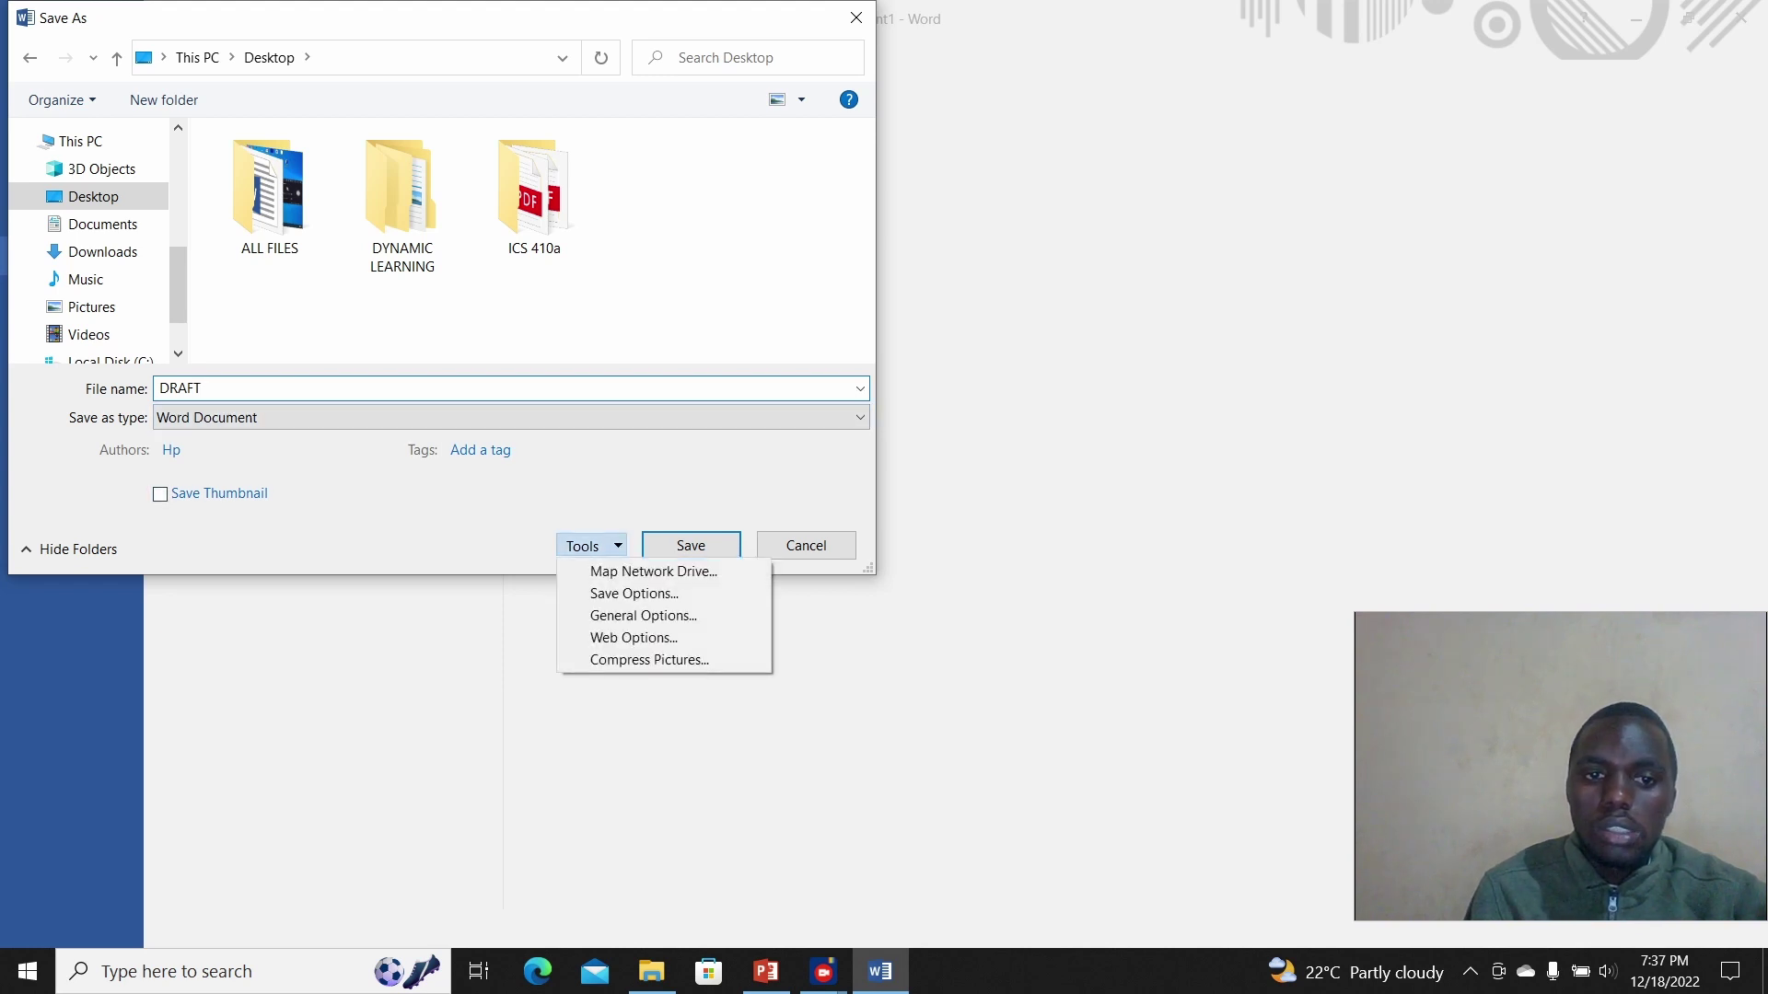
# Step: Set and confirm open and modify passwords in General Options, then save DRAFT to the Desktop
pyautogui.press('Down')
pyautogui.press('Down')
pyautogui.press('Down')
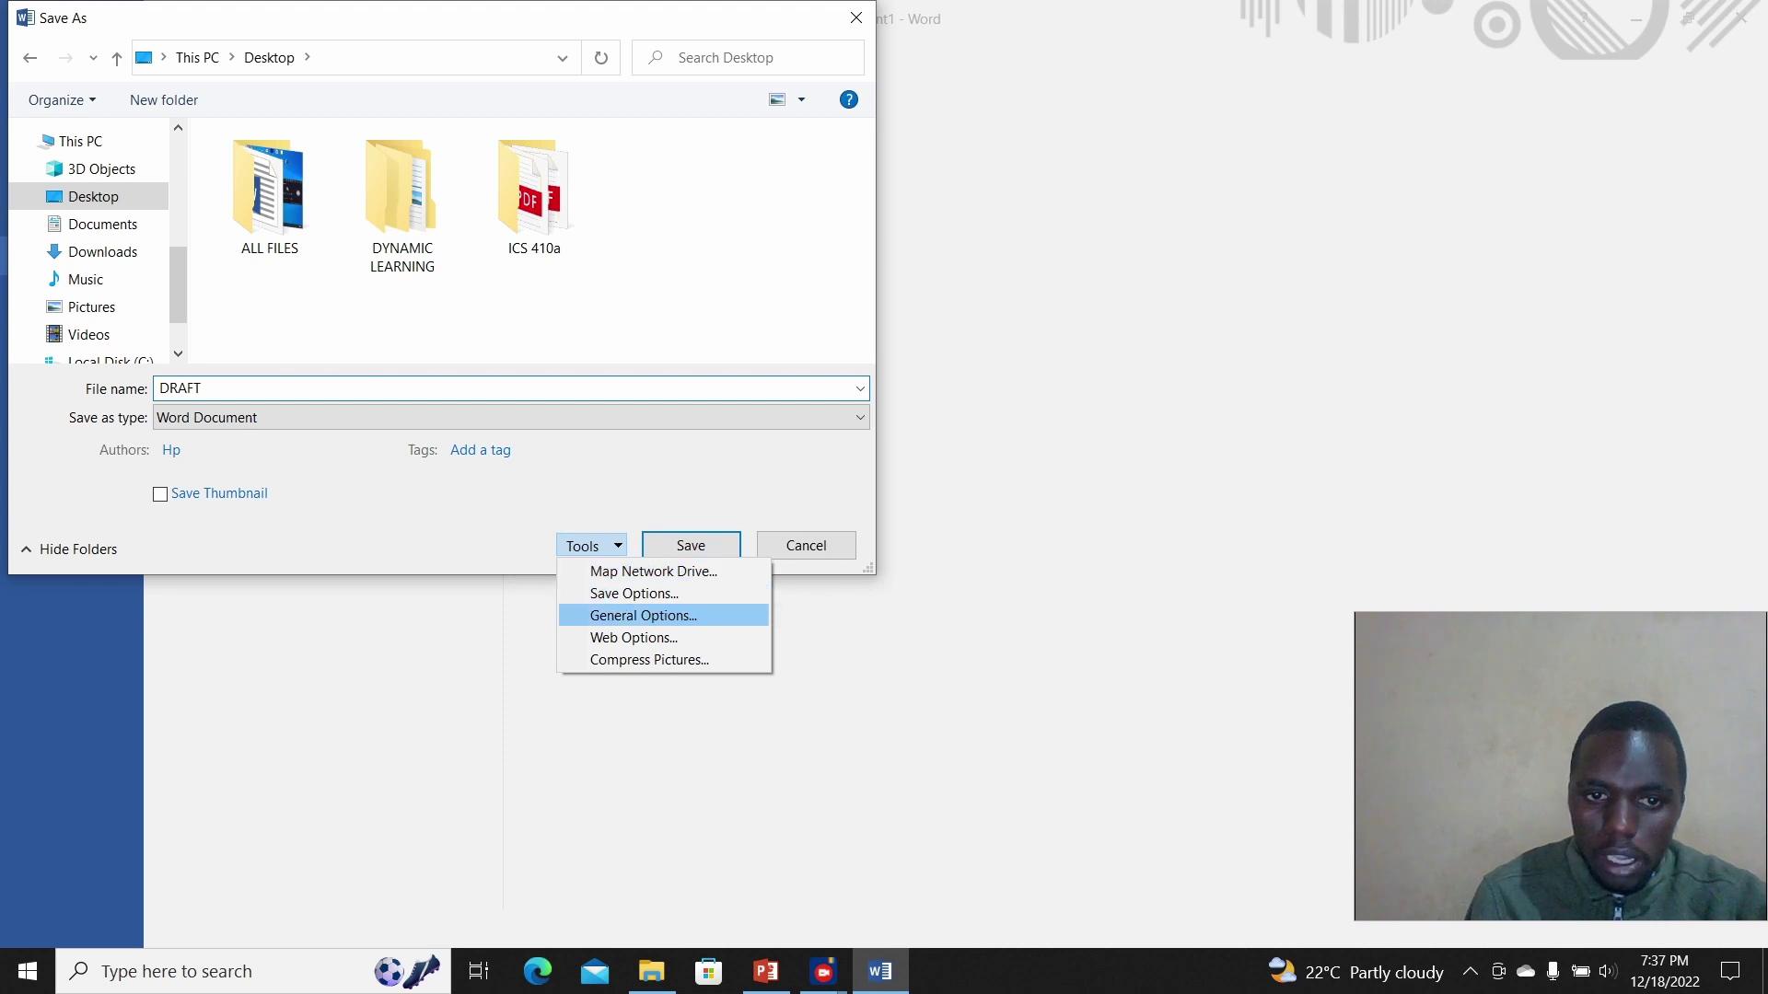
pyautogui.press('Return')
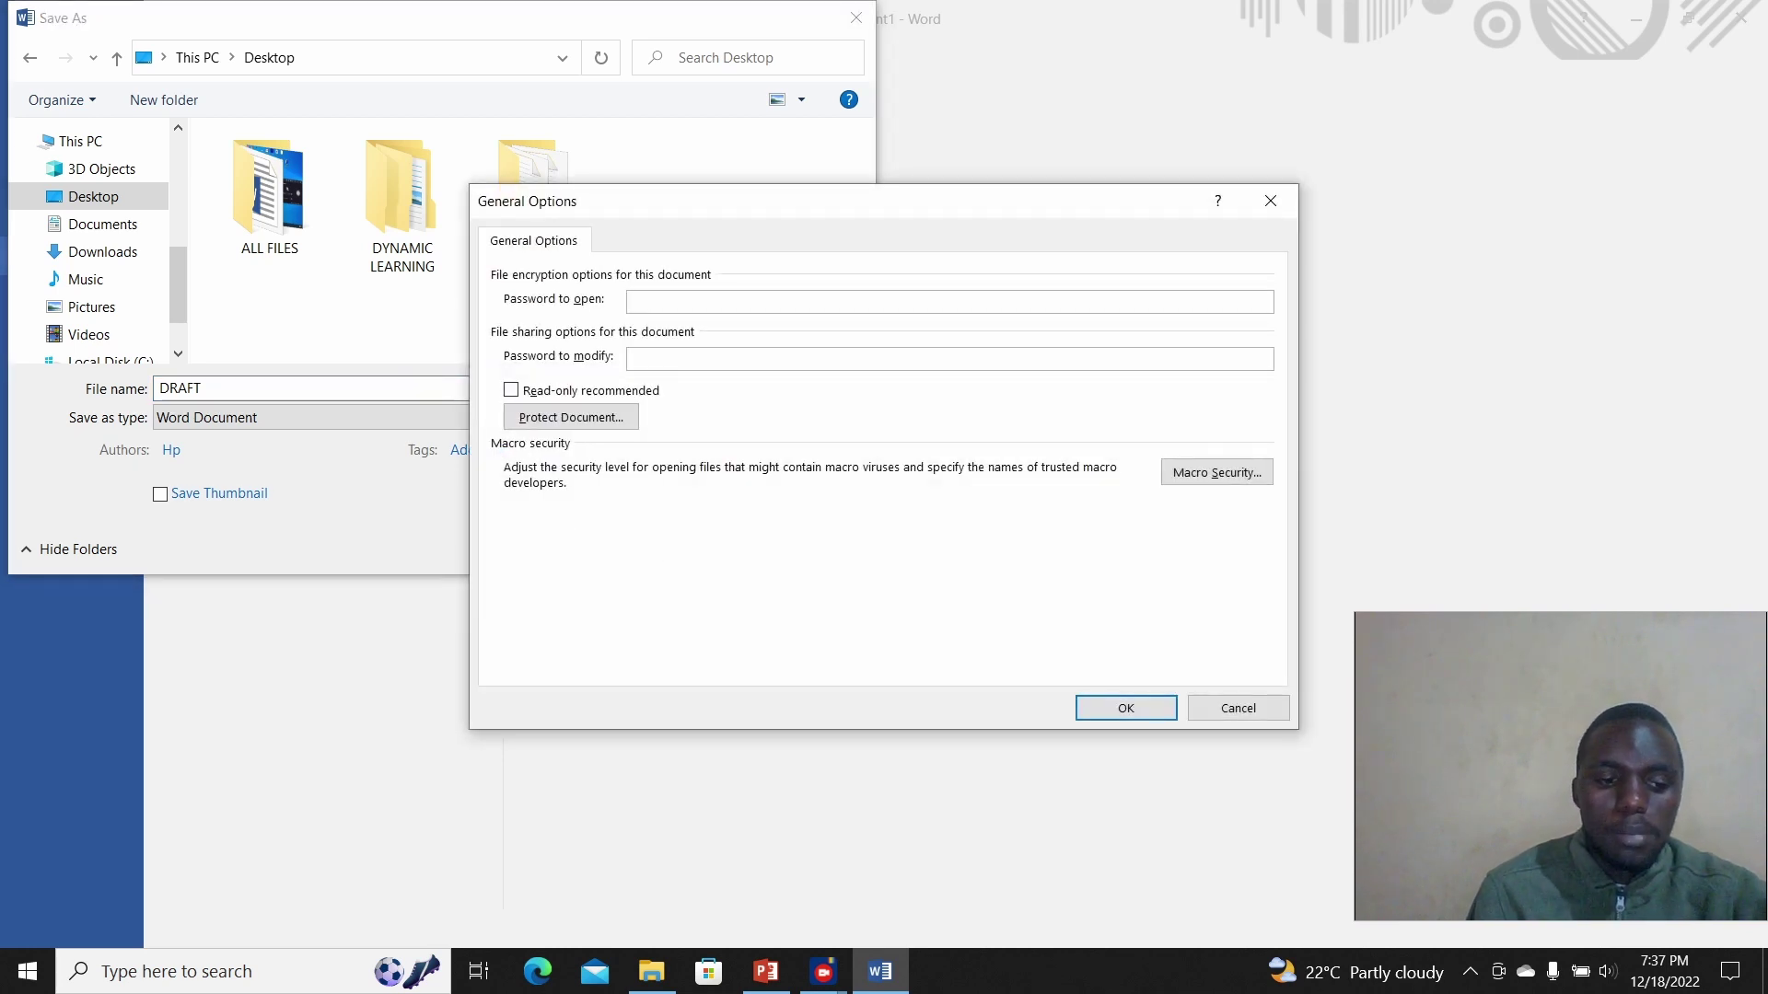
pyautogui.write('123')
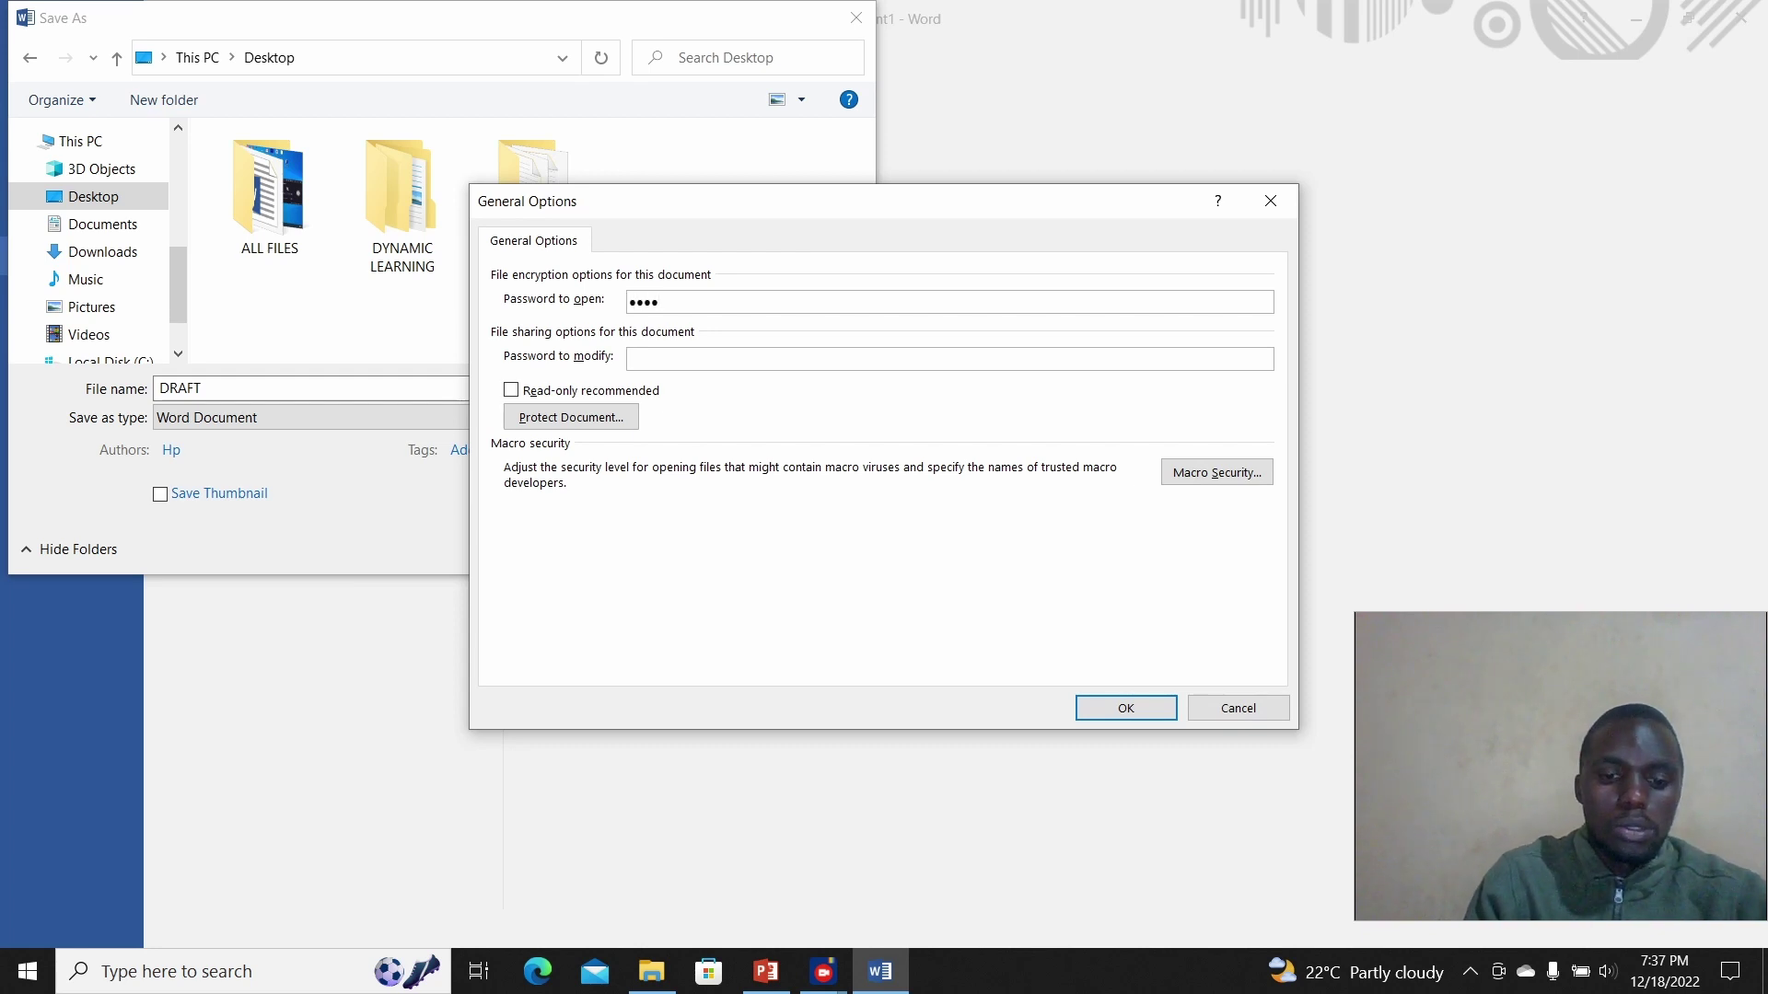
pyautogui.write('1234')
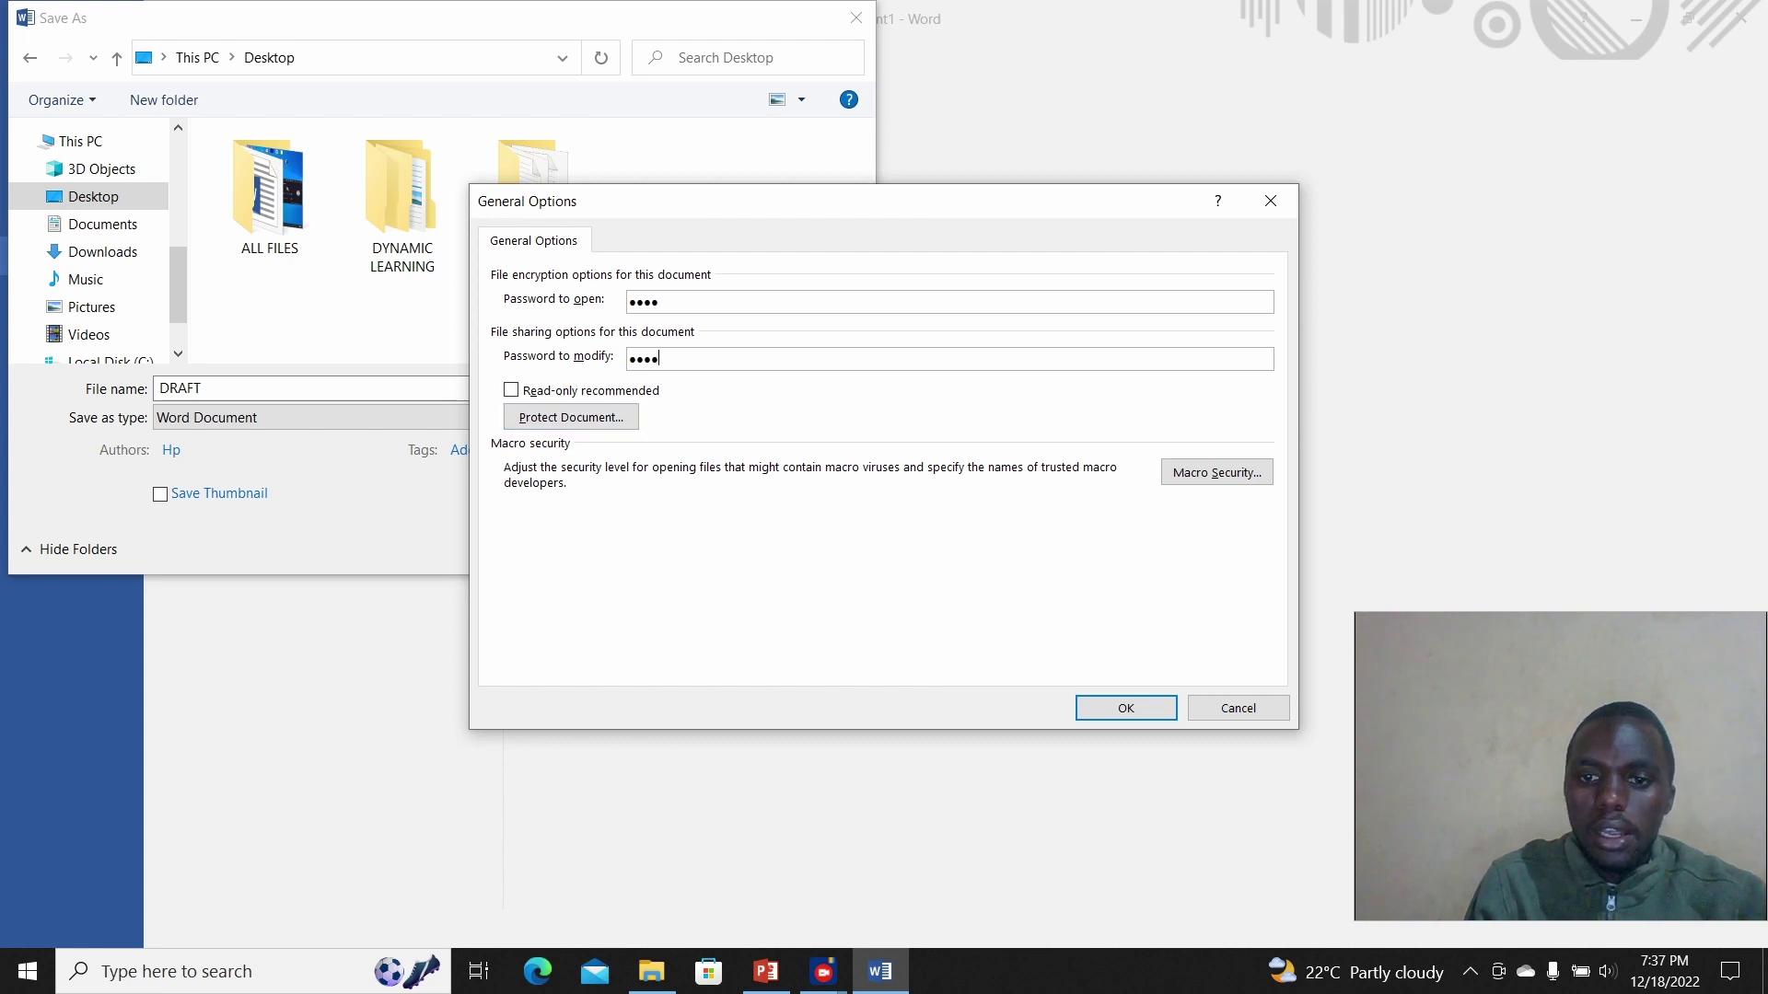
pyautogui.press('Return')
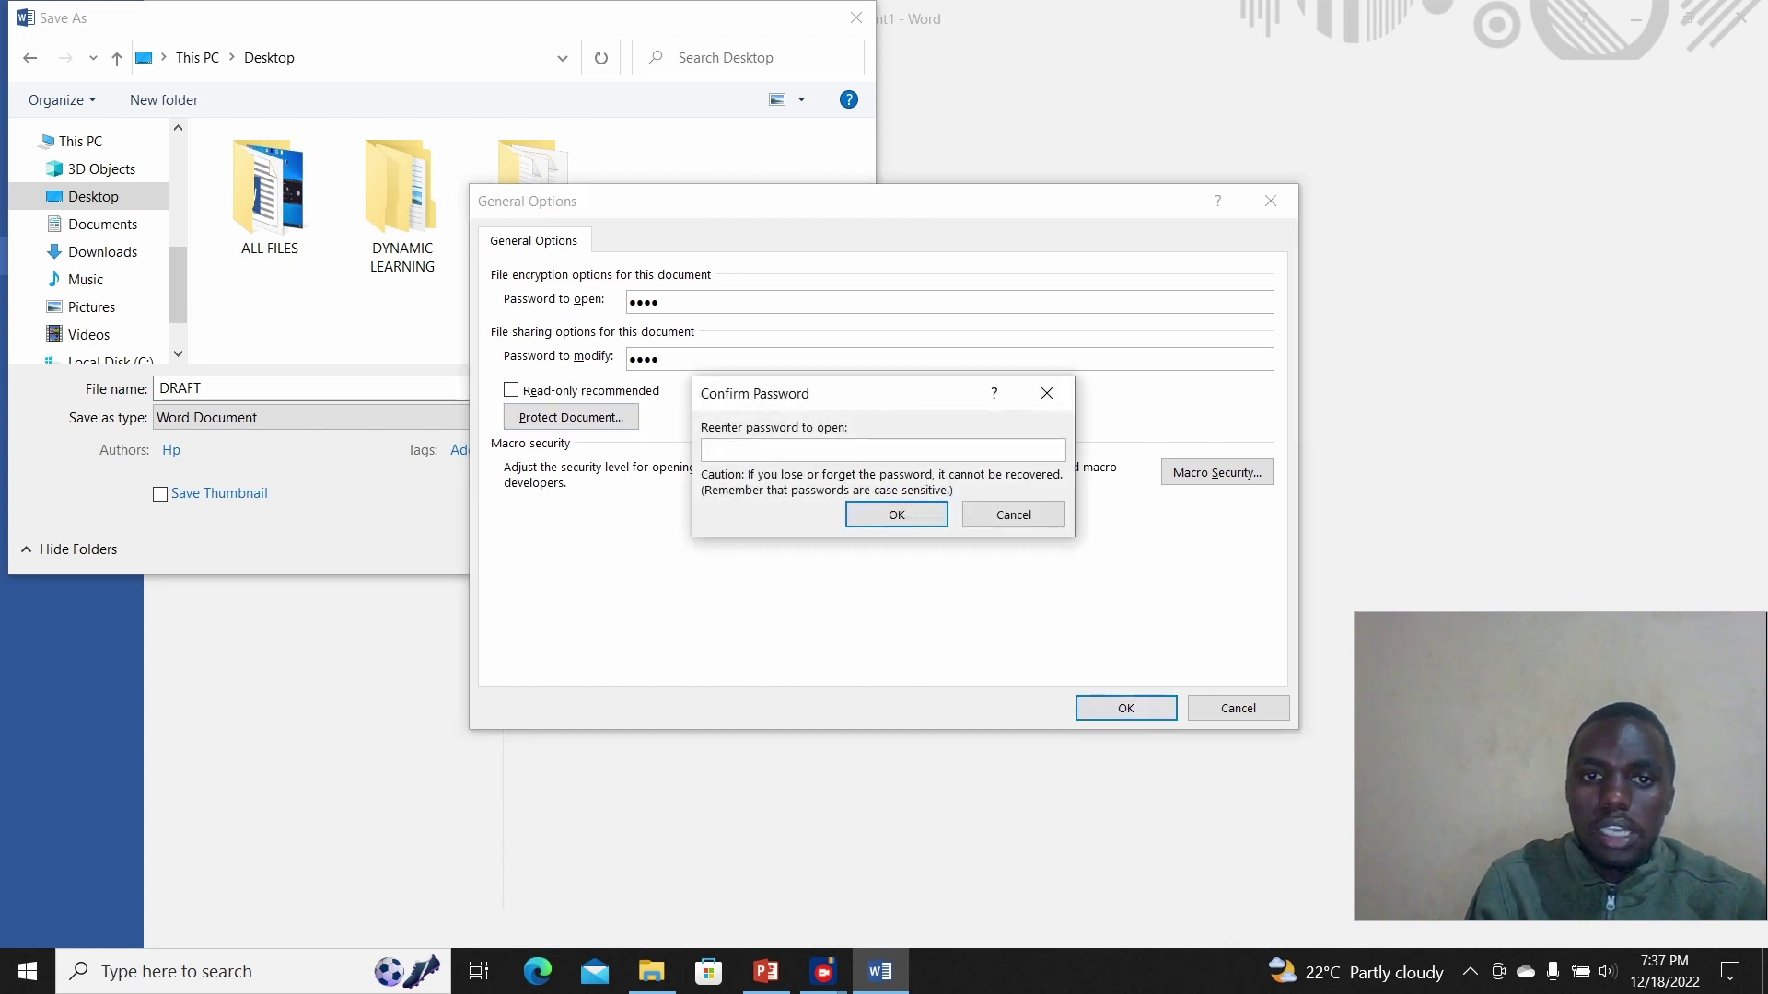
pyautogui.write('1234')
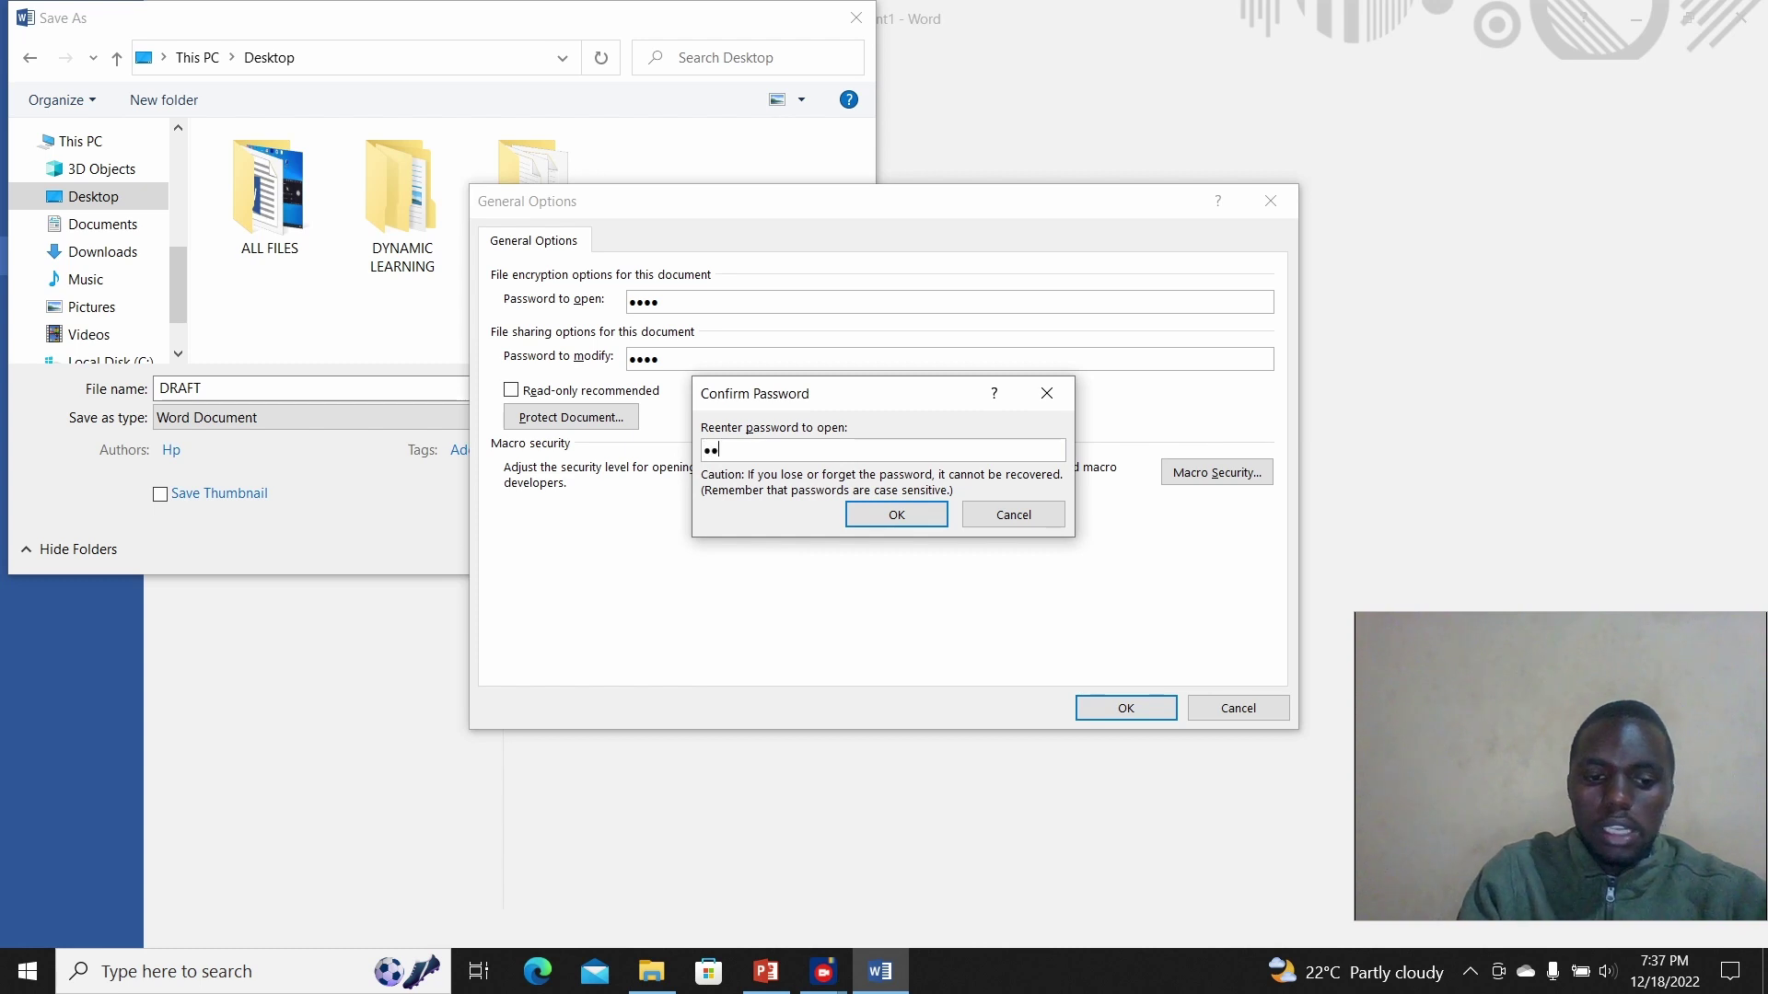
pyautogui.press('Return')
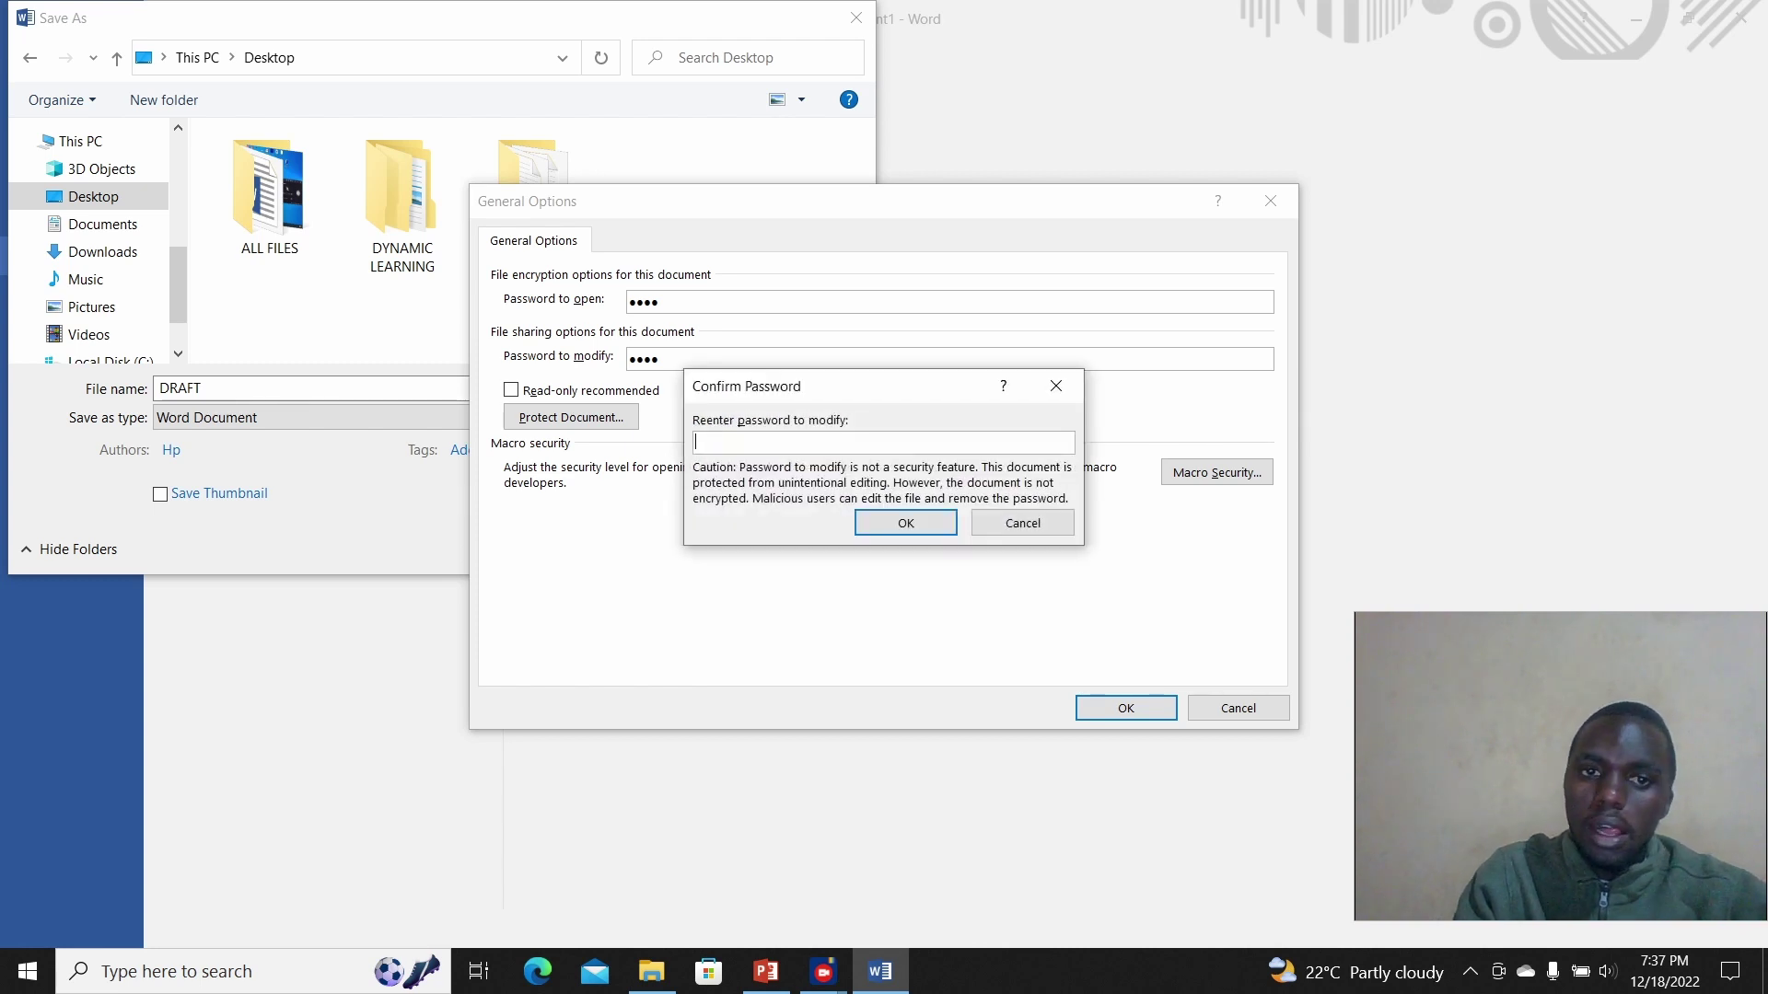
pyautogui.write('1234')
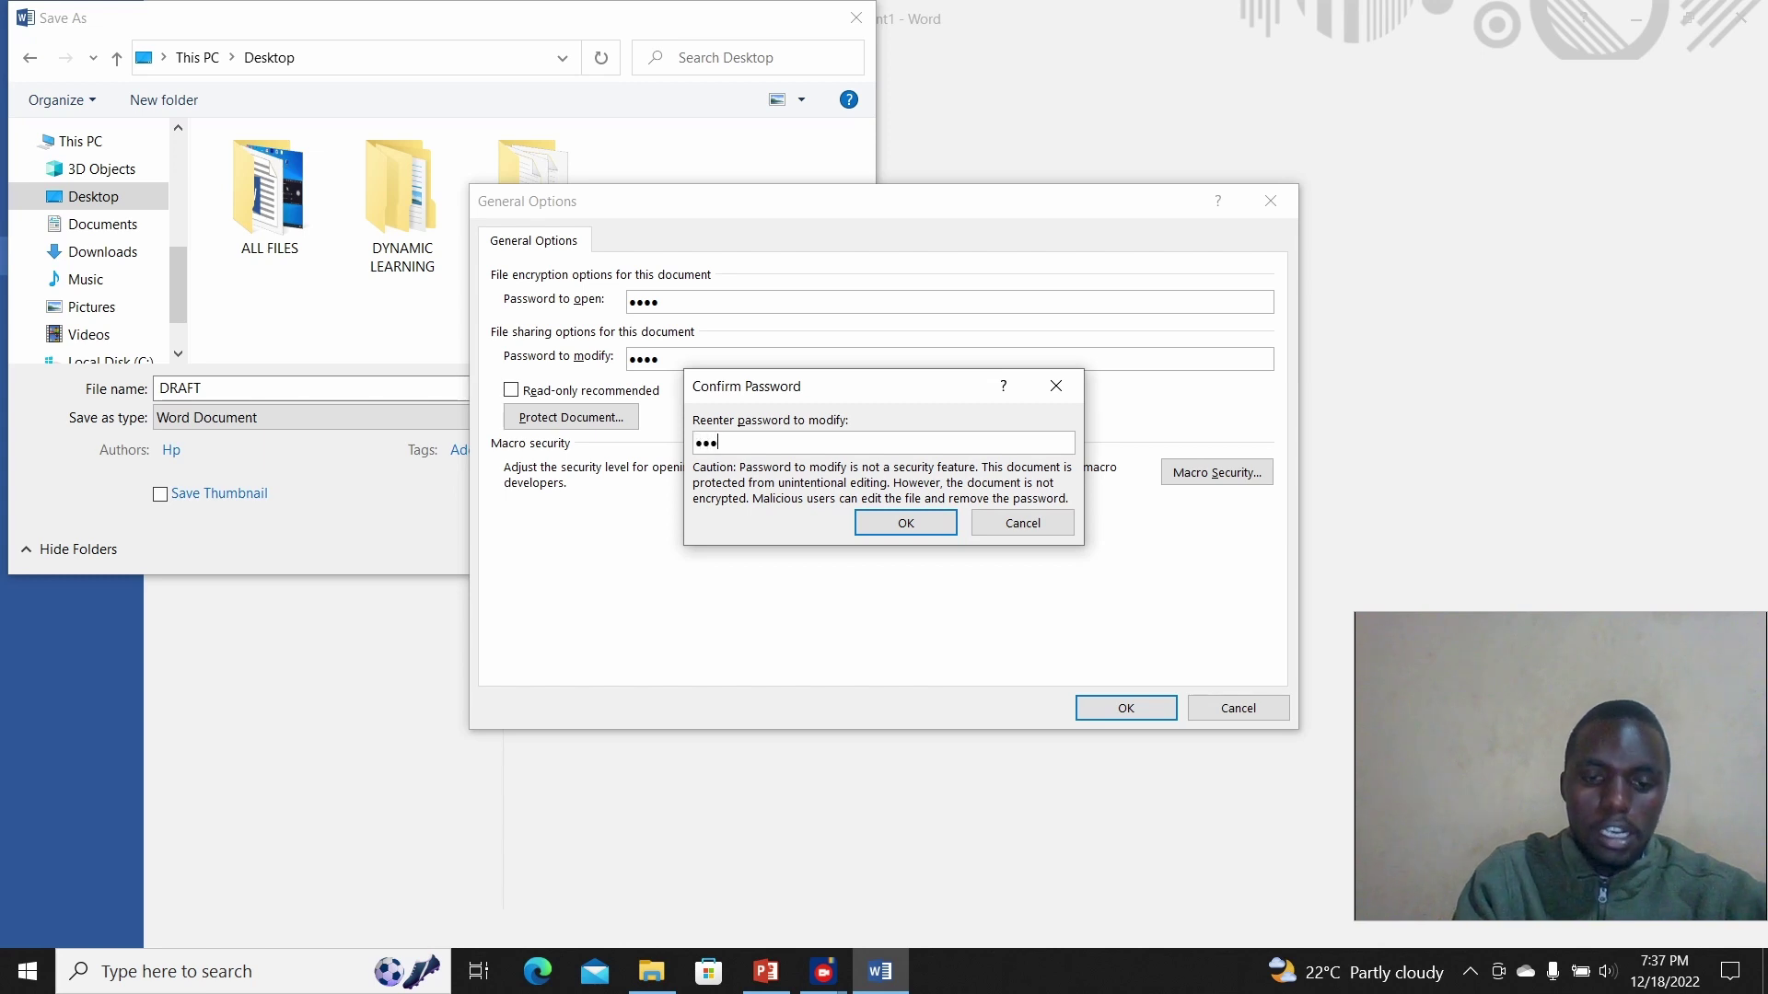
pyautogui.press('Return')
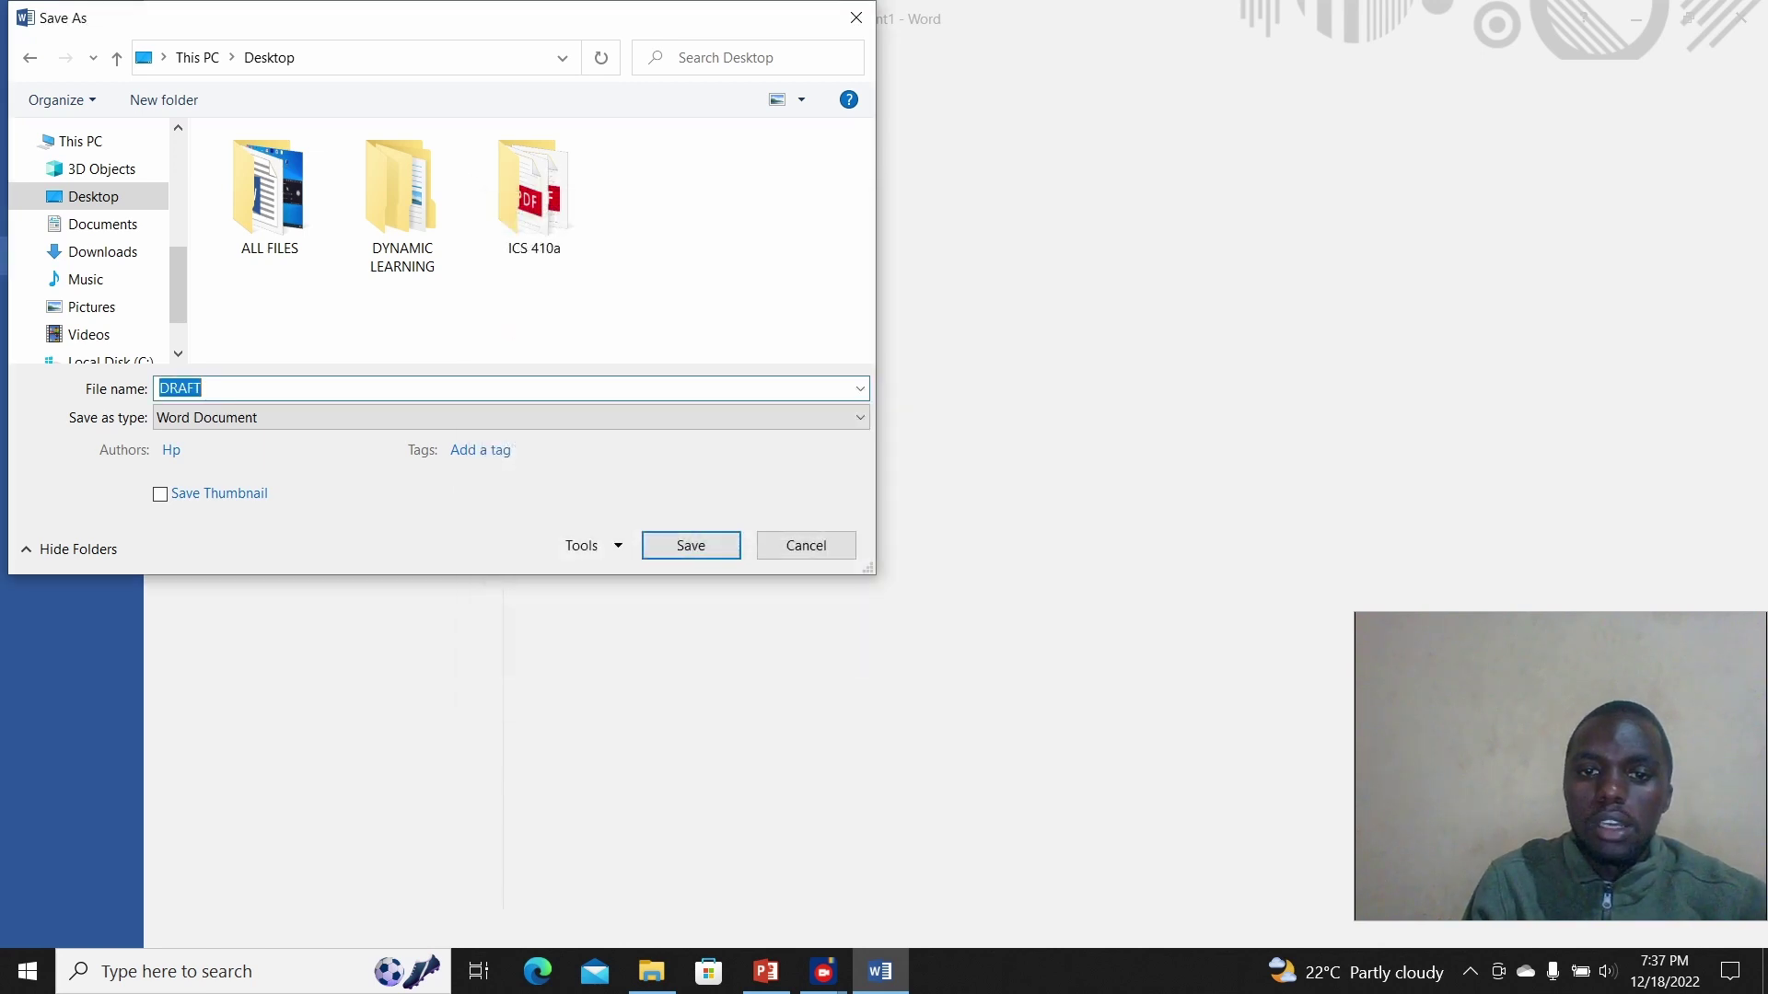
pyautogui.press('Return')
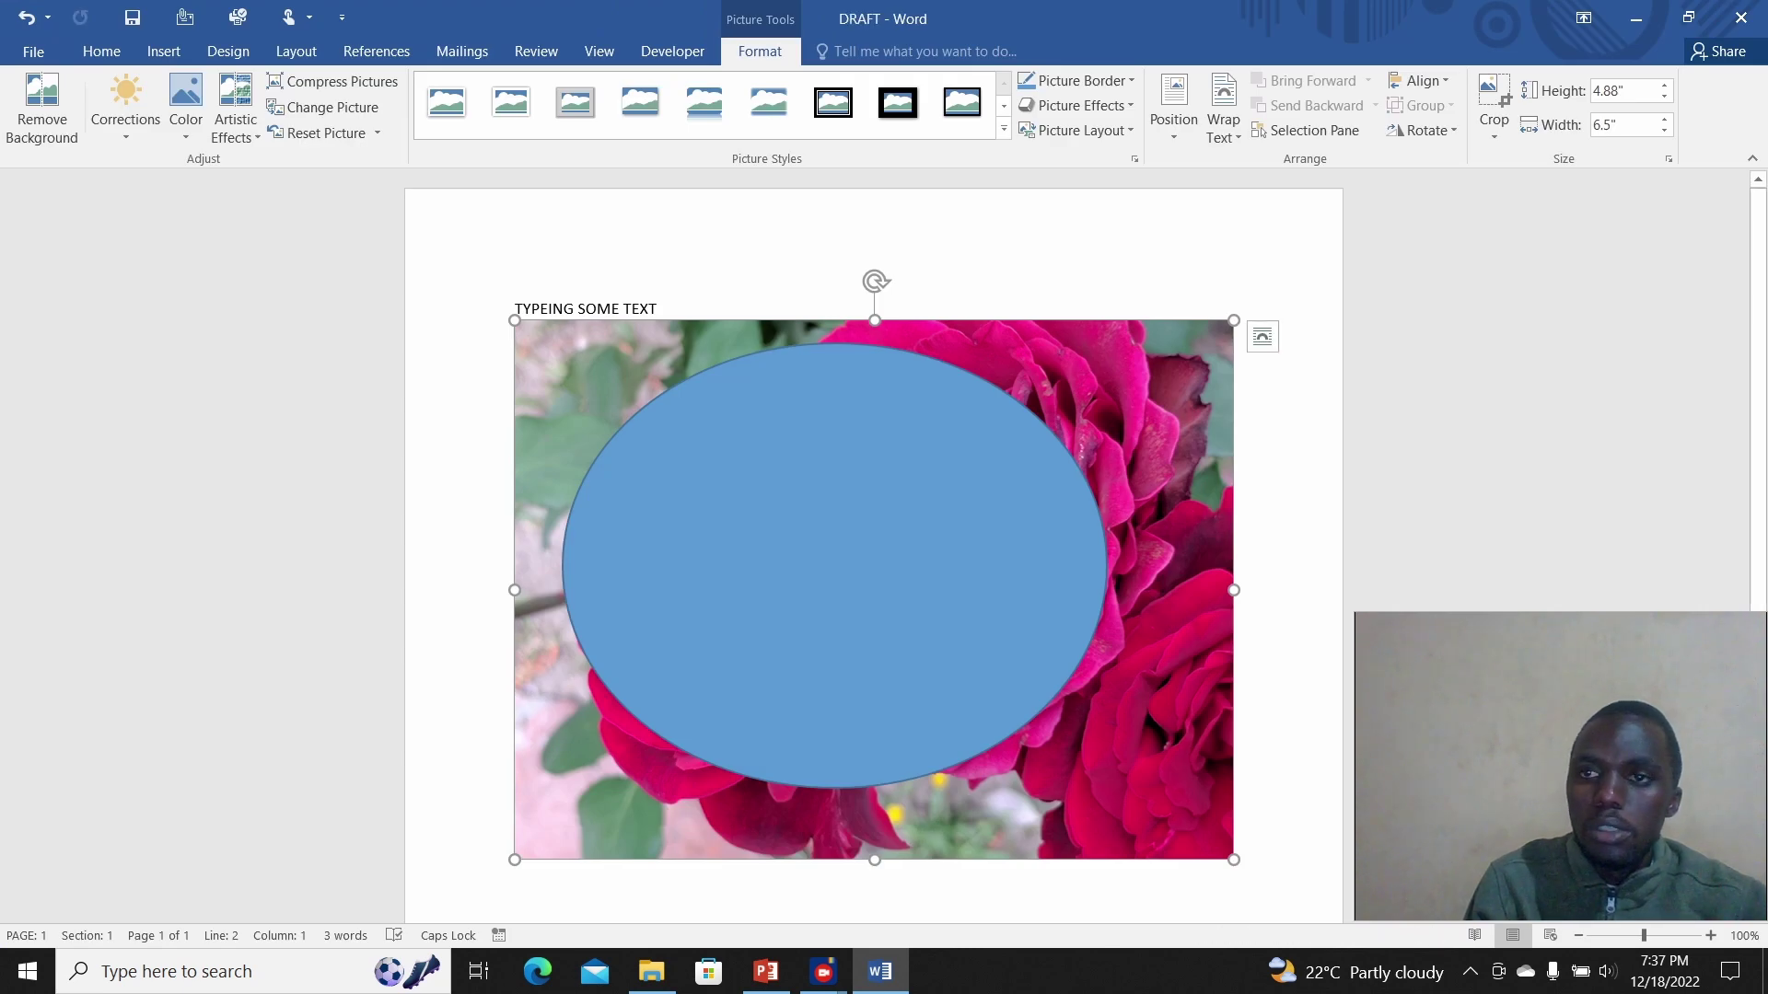
# Step: Close Word, minimize PowerPoint, and reopen DRAFT from the desktop
pyautogui.click(1740, 16)
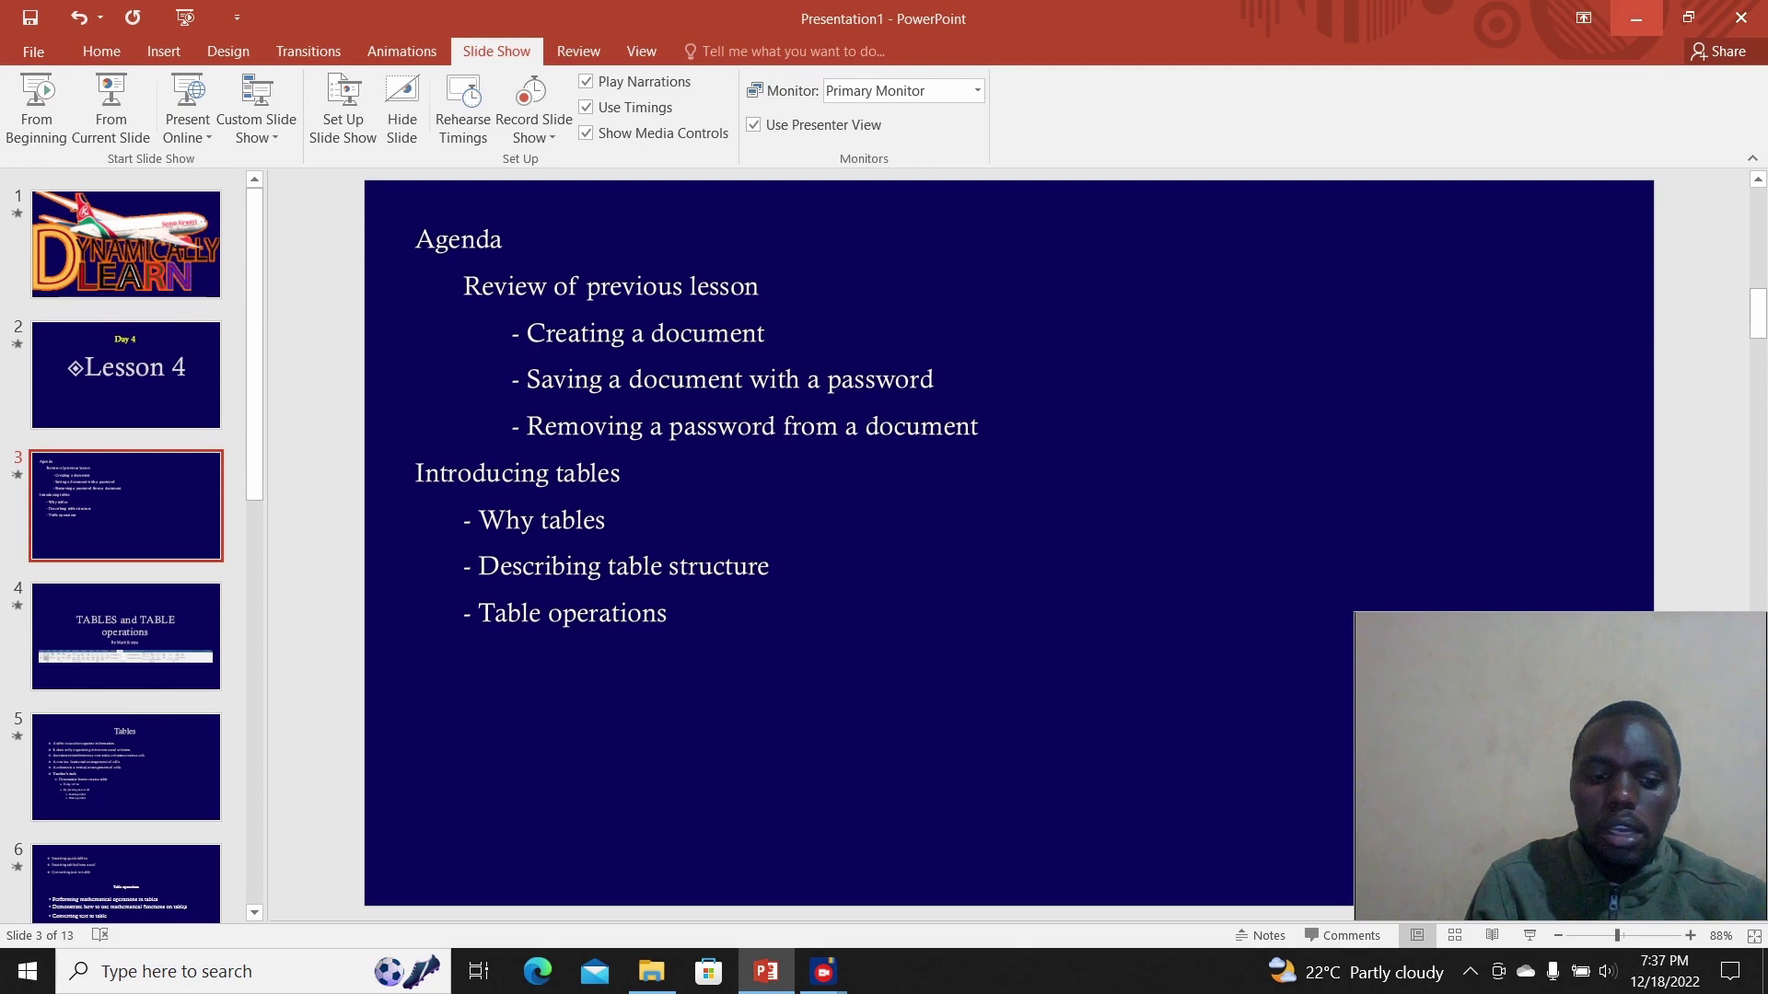
pyautogui.click(1636, 18)
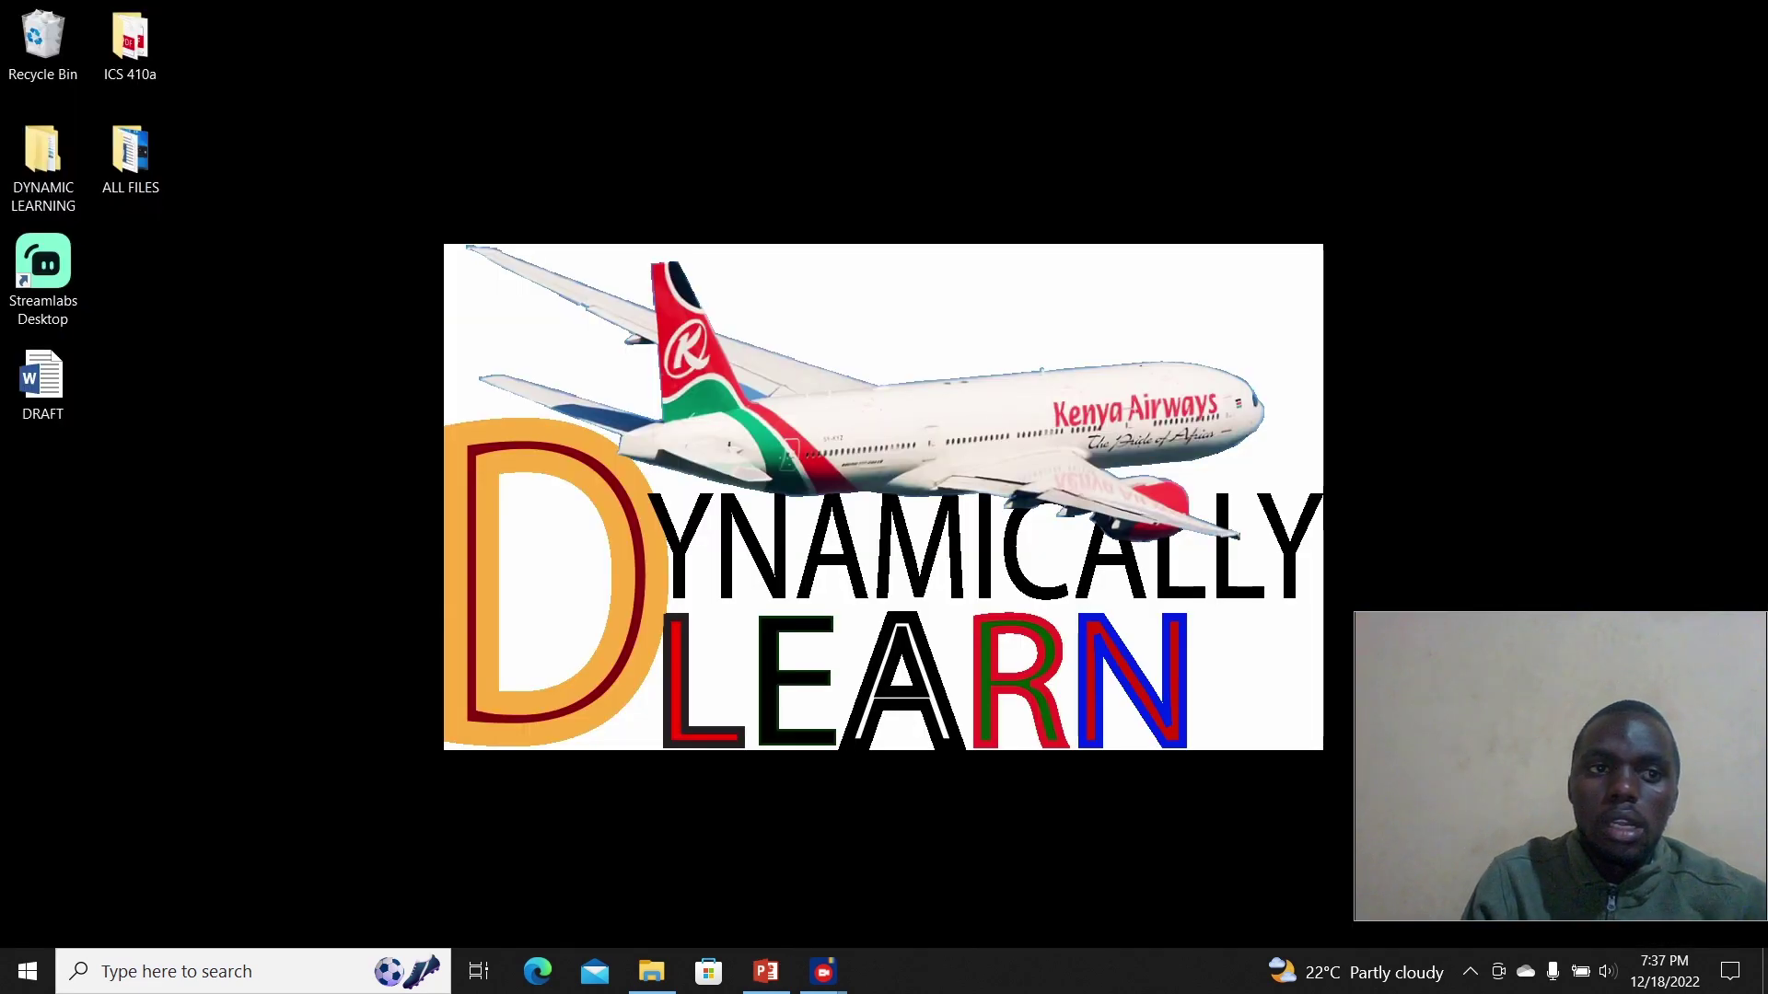
pyautogui.doubleClick(43, 380)
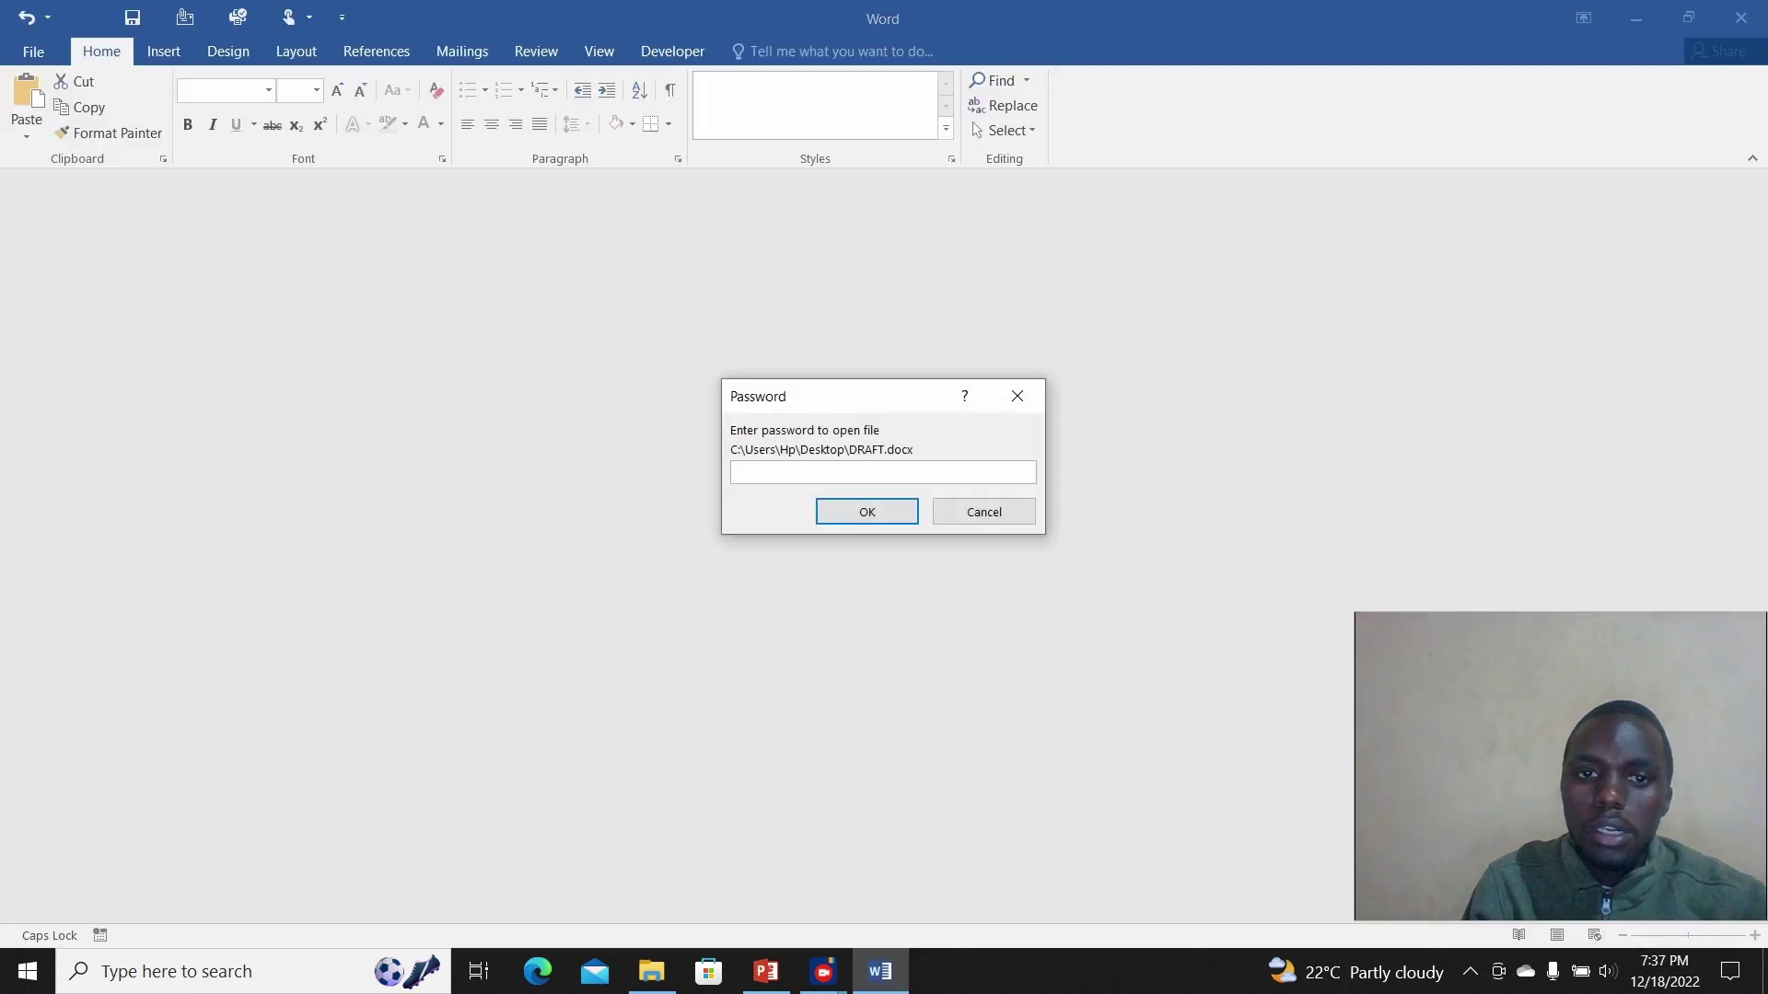
# Step: Enter the open password, then the modify password, to open DRAFT for editing
pyautogui.write('••••')
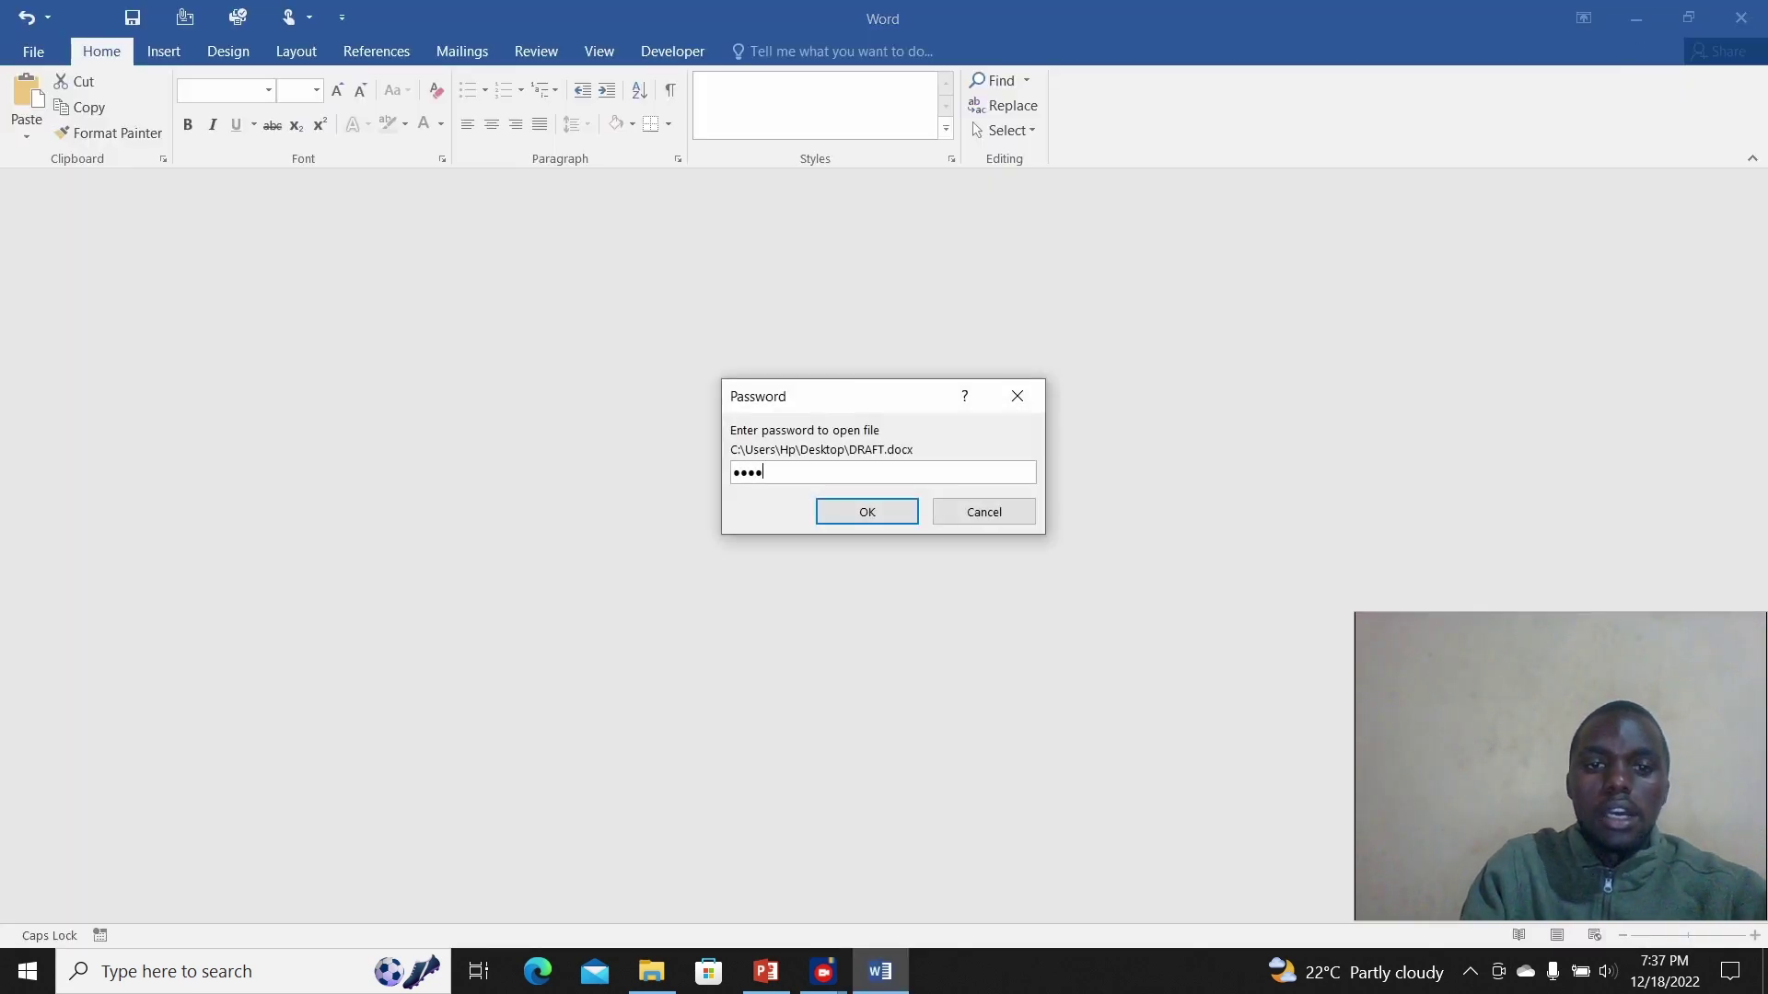
pyautogui.press('Return')
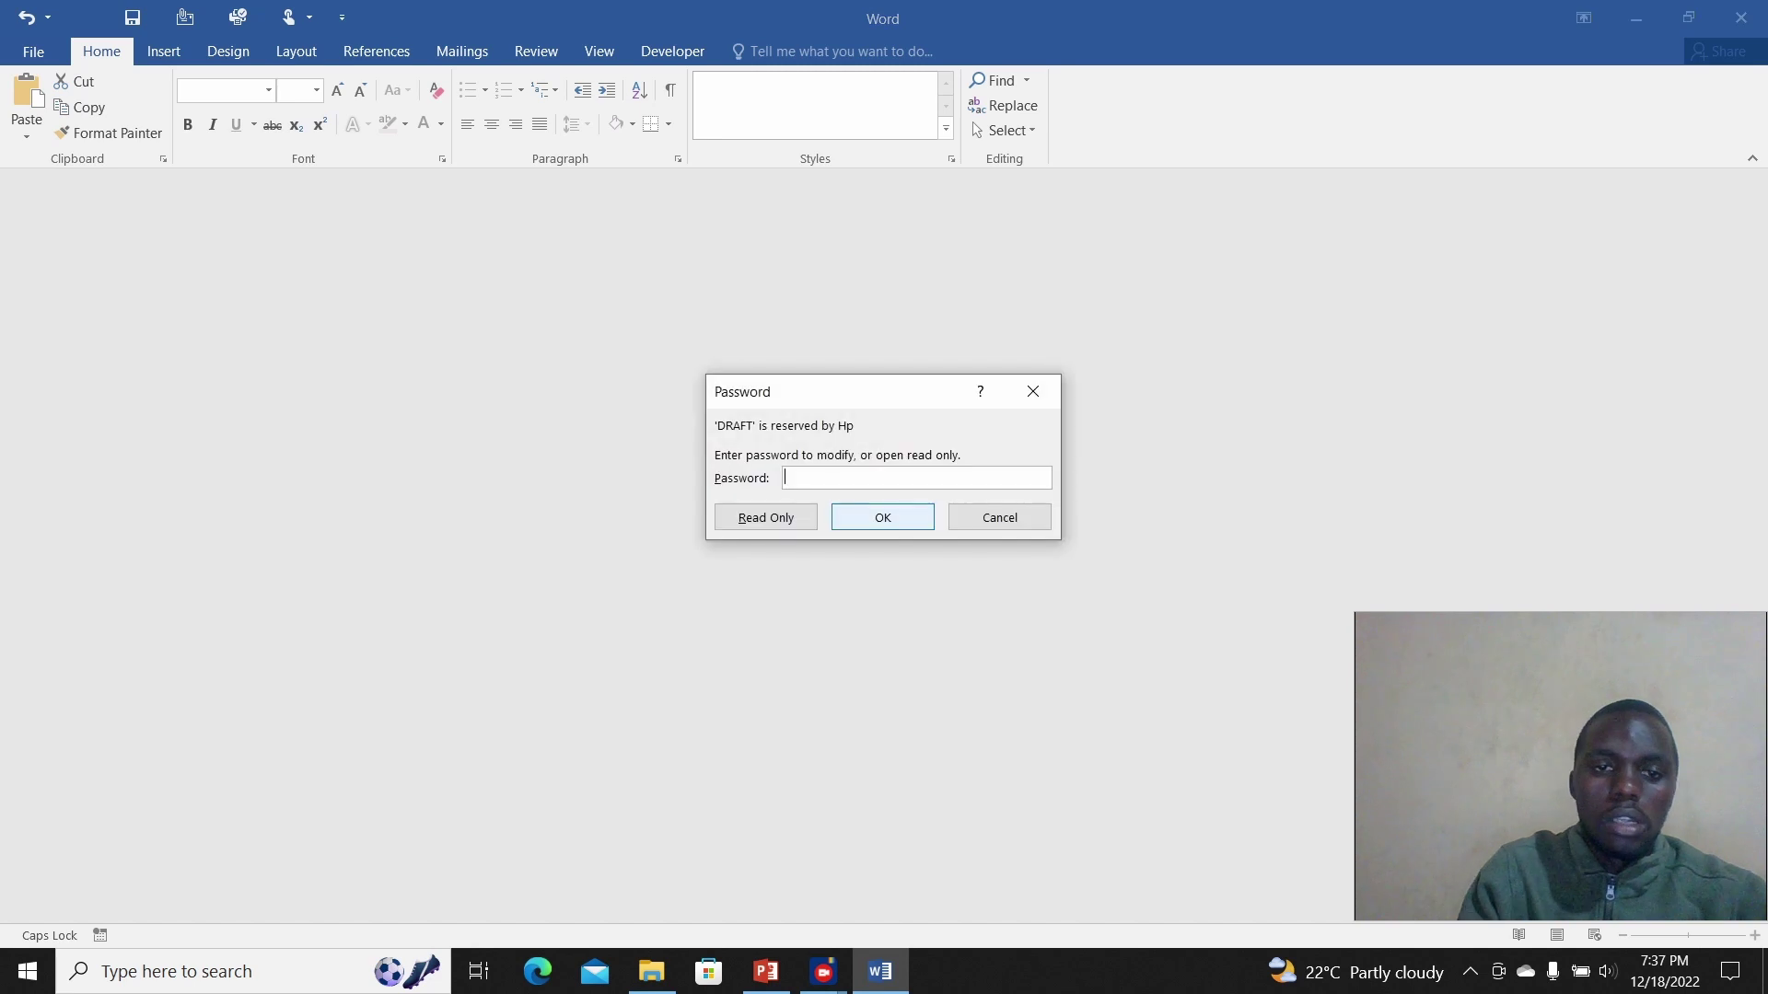
pyautogui.write('••••')
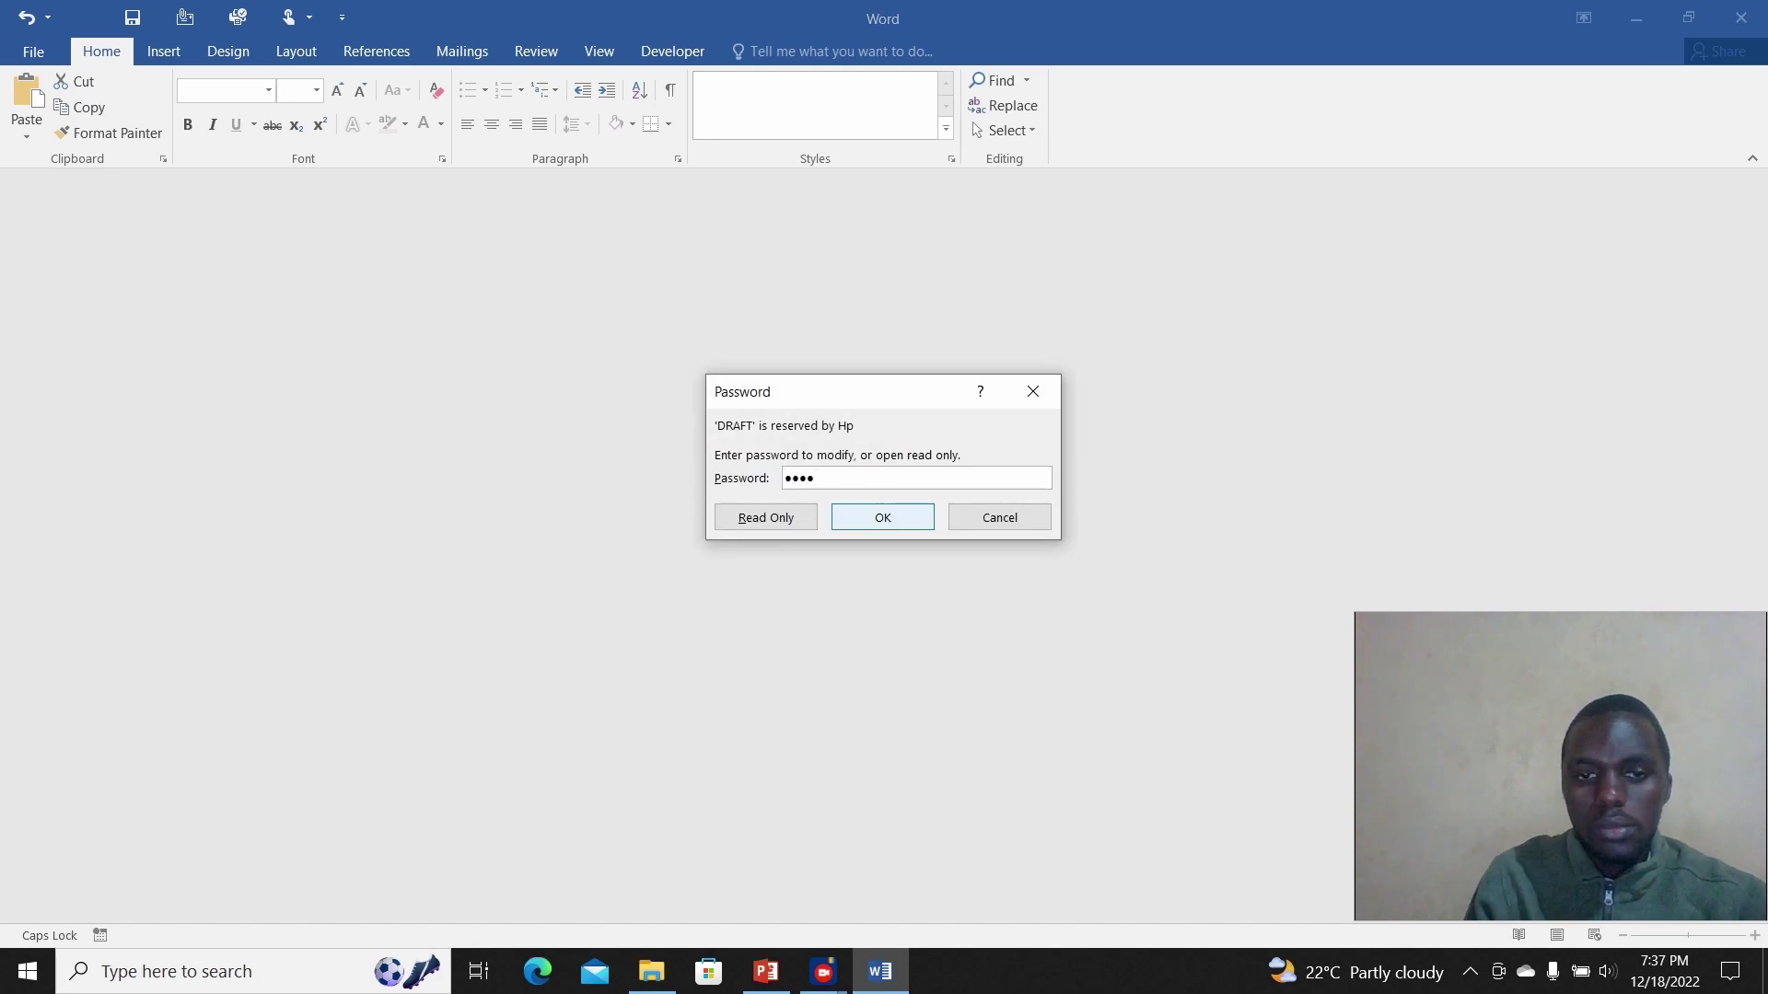
pyautogui.press('Return')
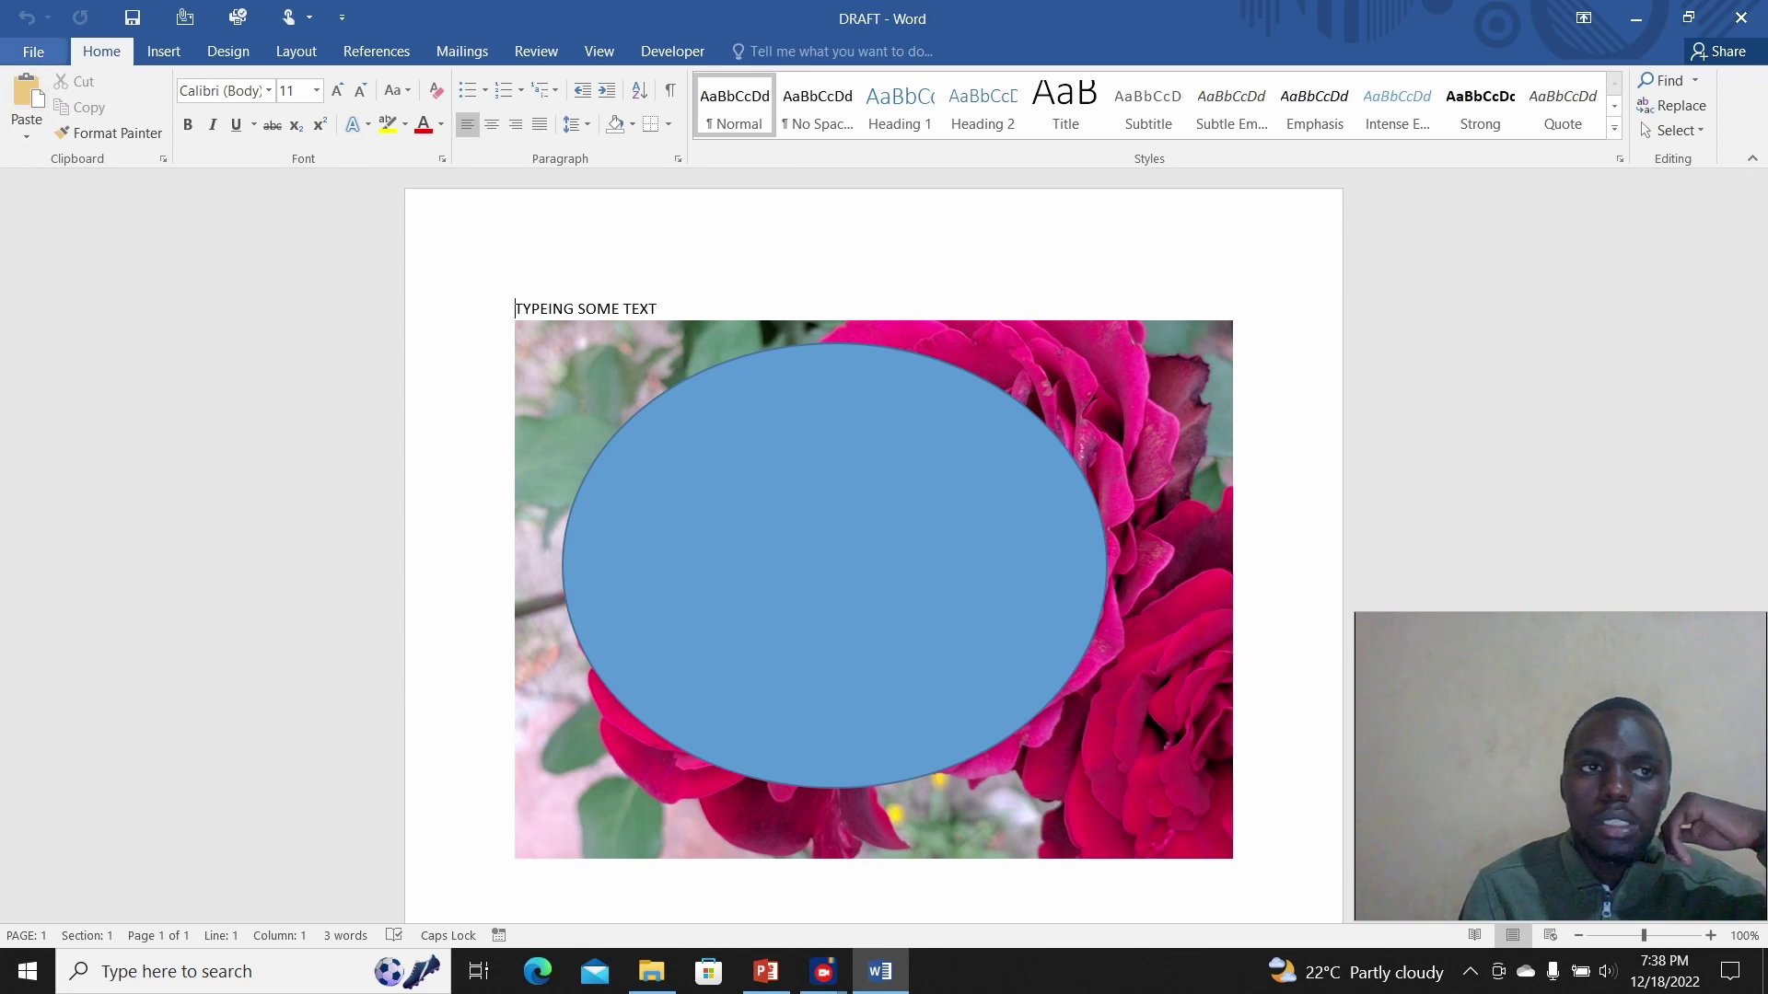
# Step: Bring up DRAFT's General Options through Save As, browsing to the desktop location
pyautogui.click(33, 51)
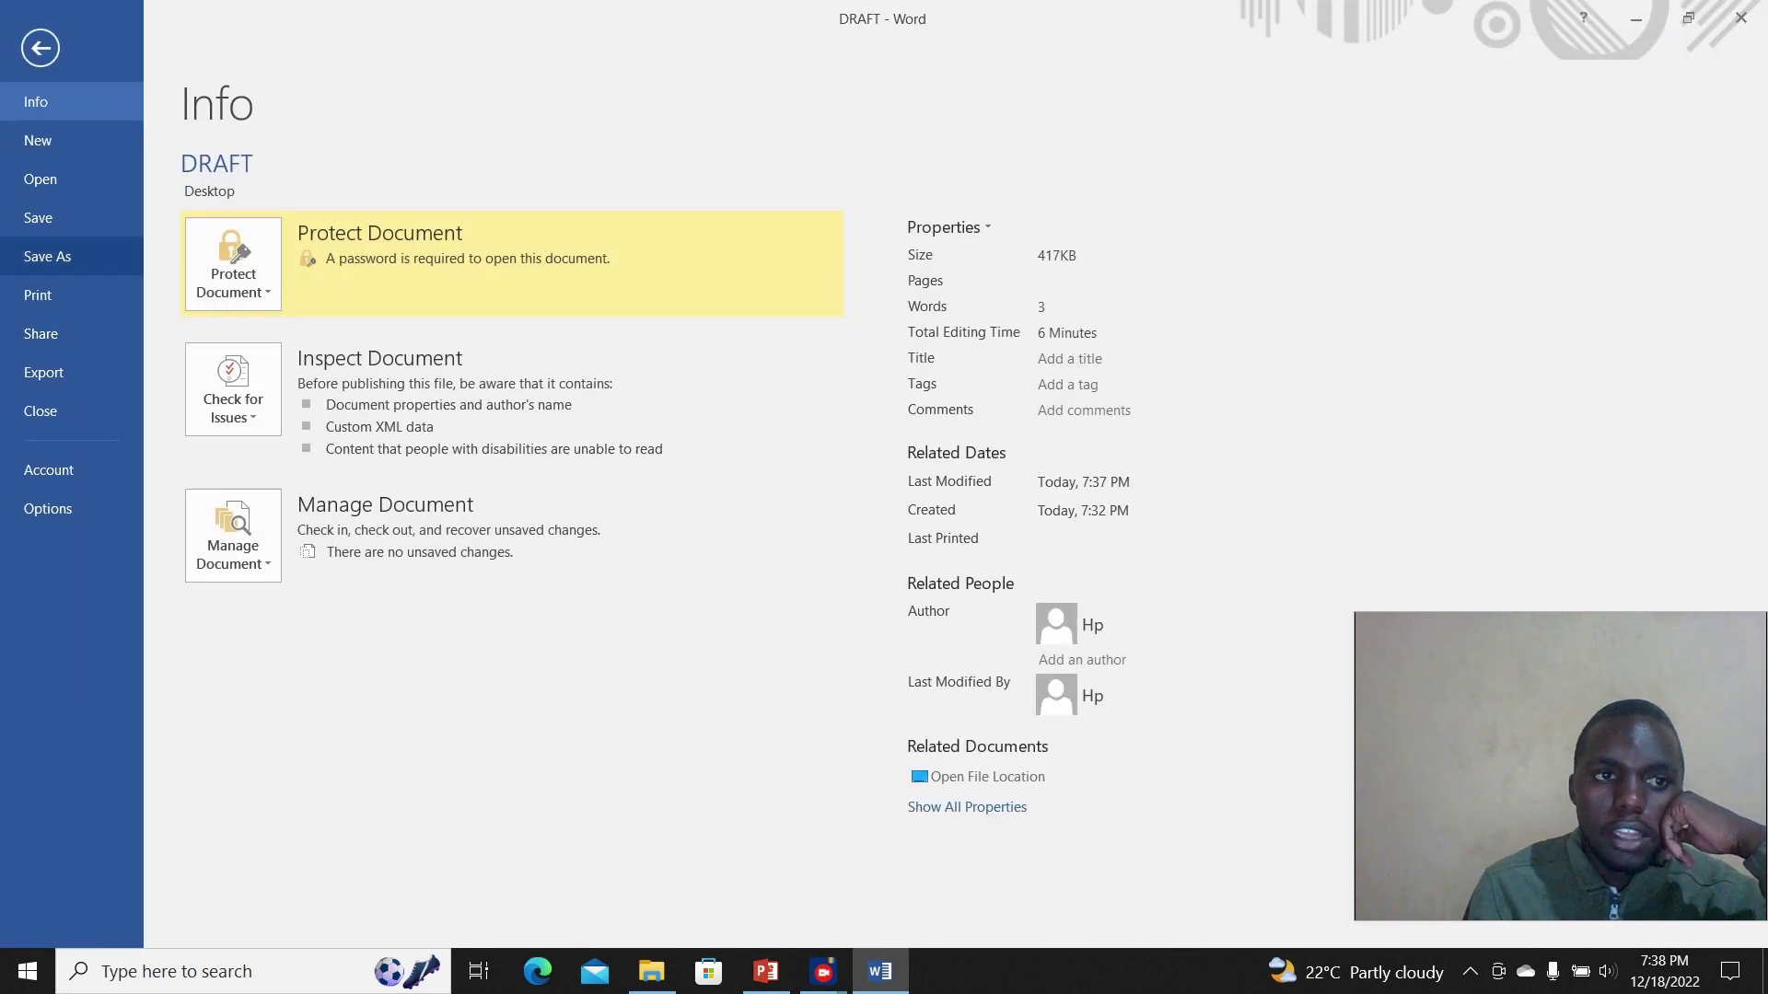
pyautogui.click(47, 256)
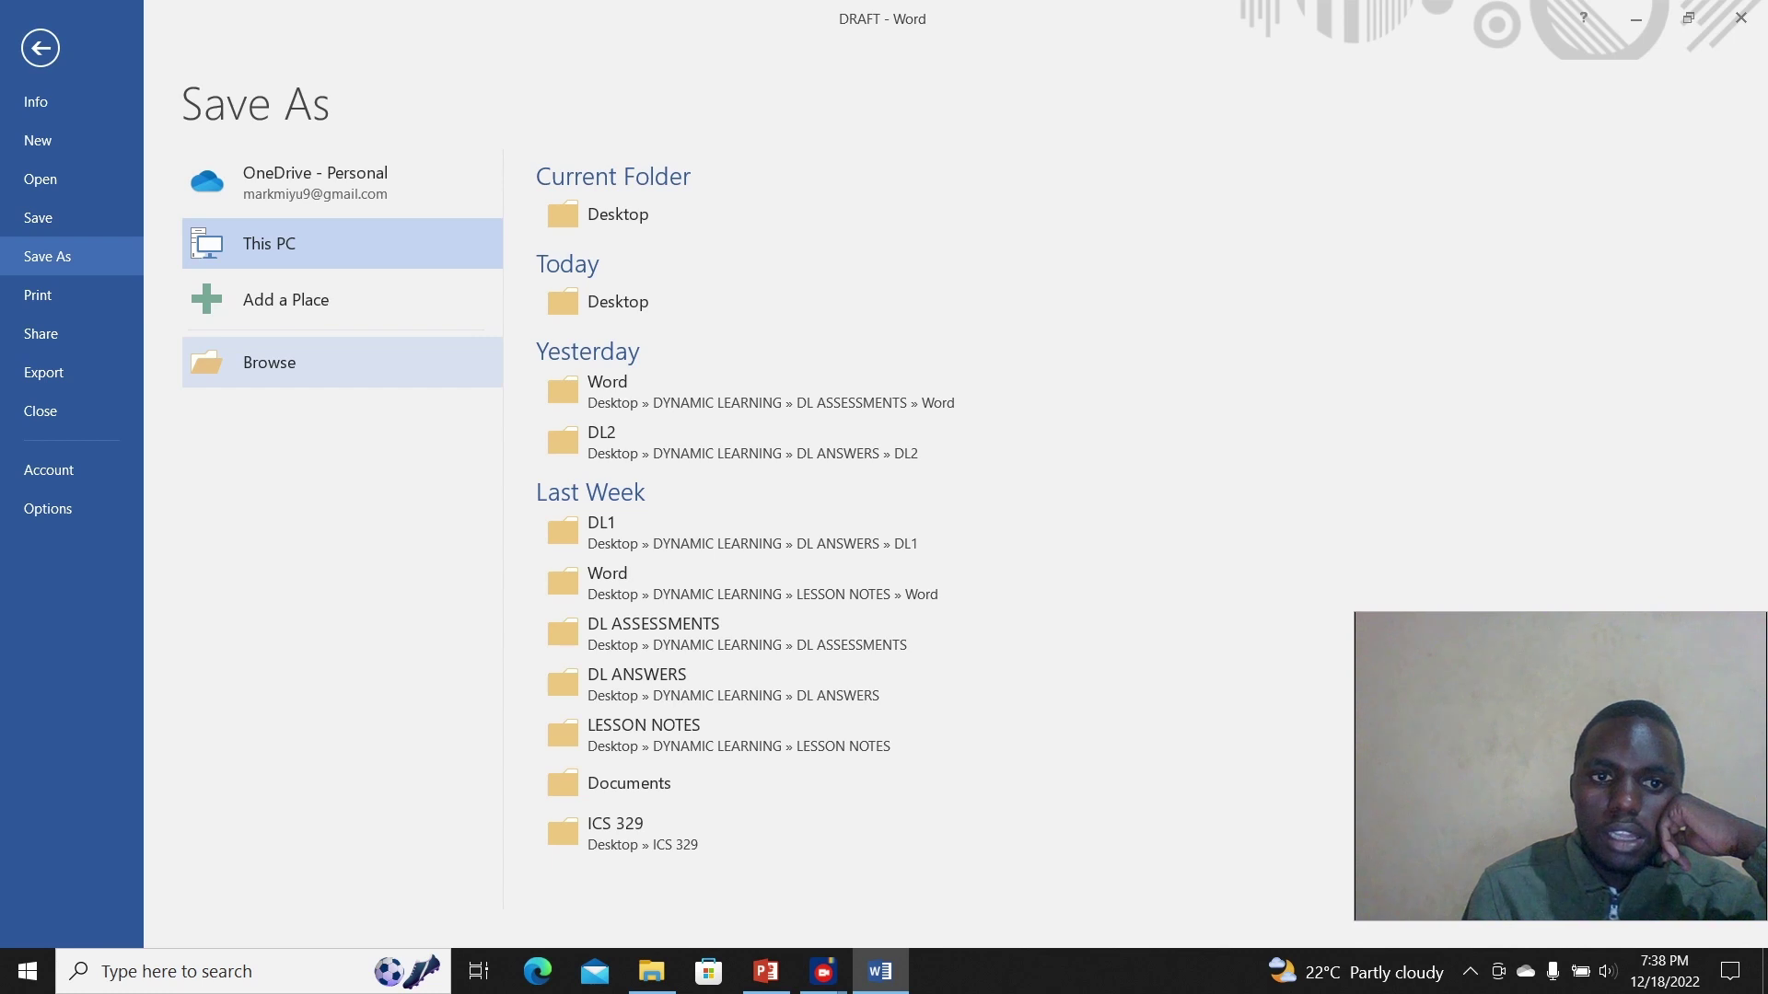
pyautogui.click(270, 362)
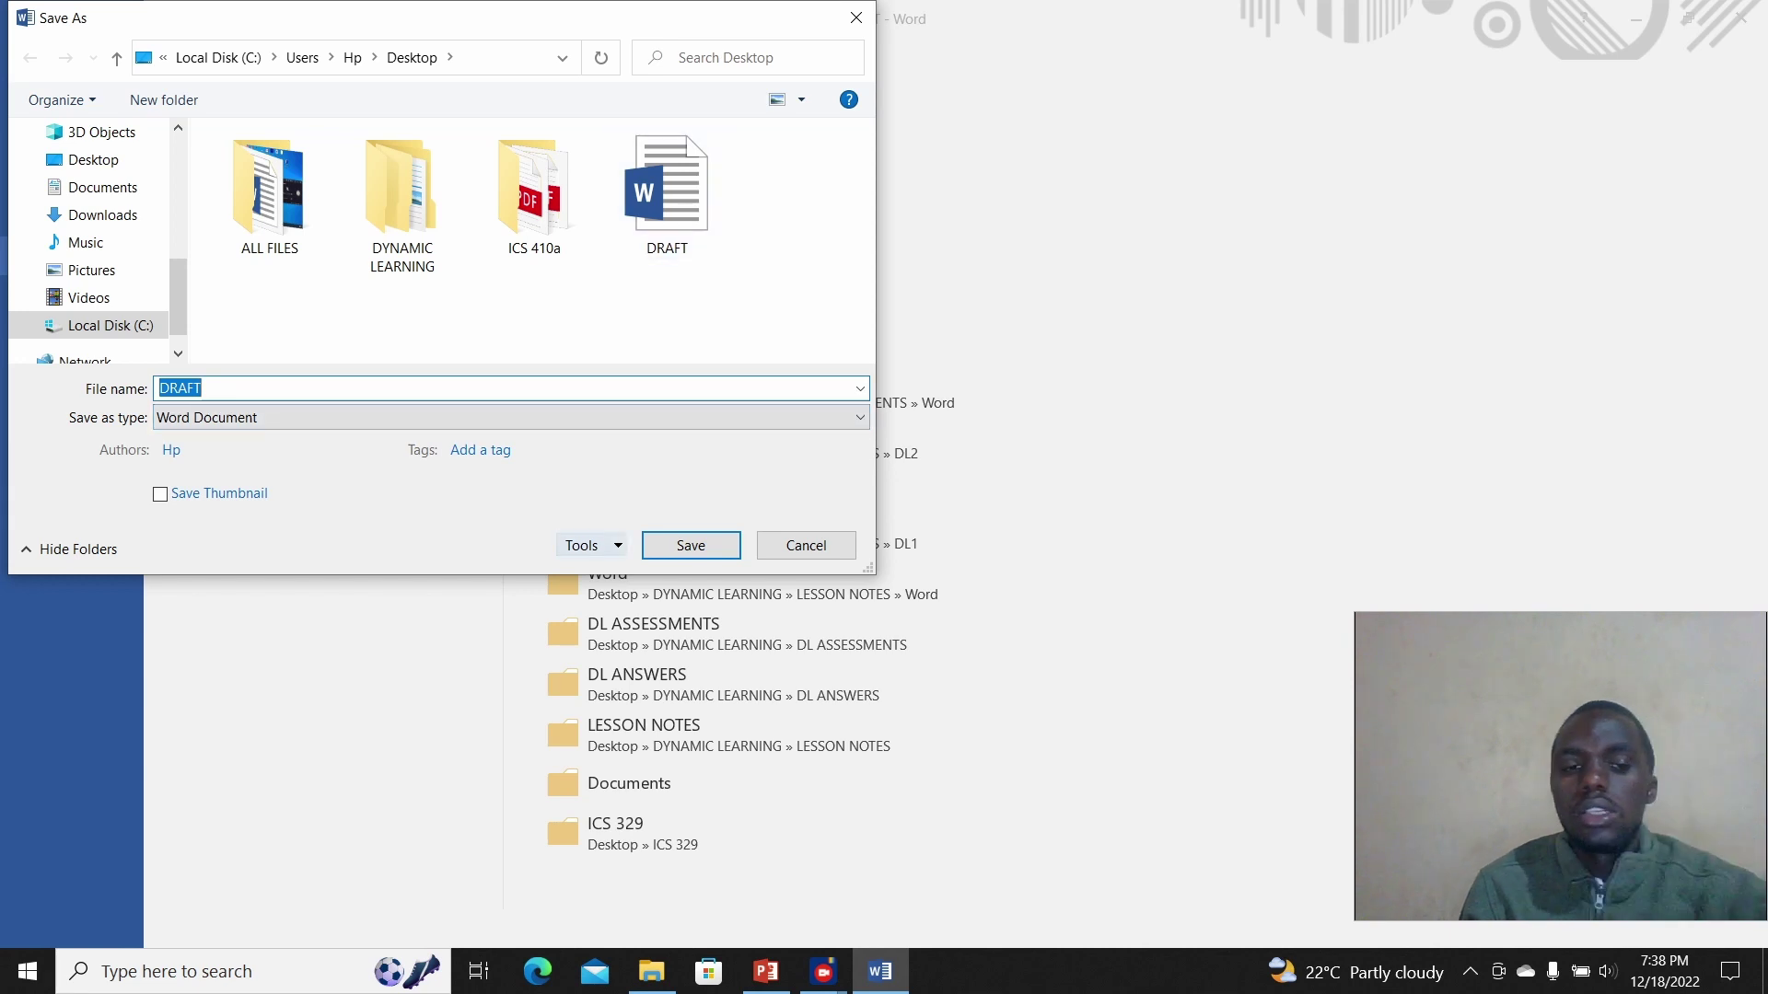
pyautogui.click(589, 546)
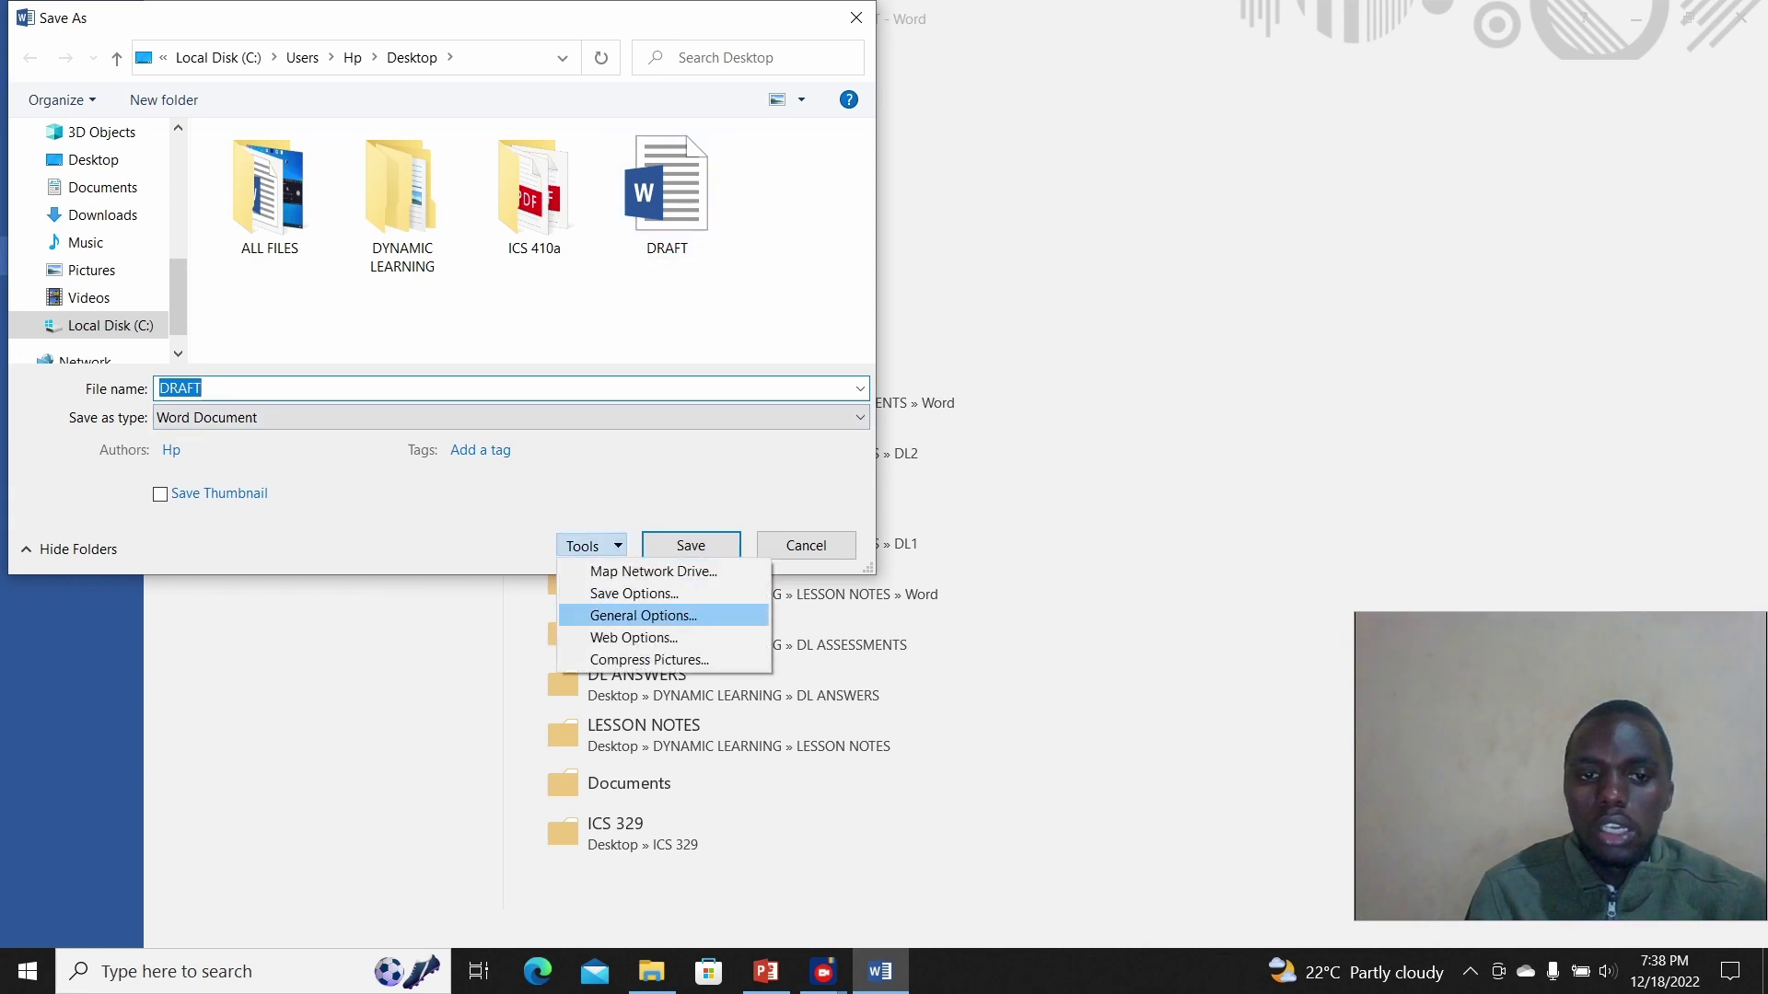
pyautogui.click(642, 615)
# Step: Delete both the open and modify passwords and save DRAFT without them
pyautogui.press('BackSpace')
pyautogui.hotkey('ctrl', 'a')
pyautogui.press('BackSpace')
pyautogui.press('Return')
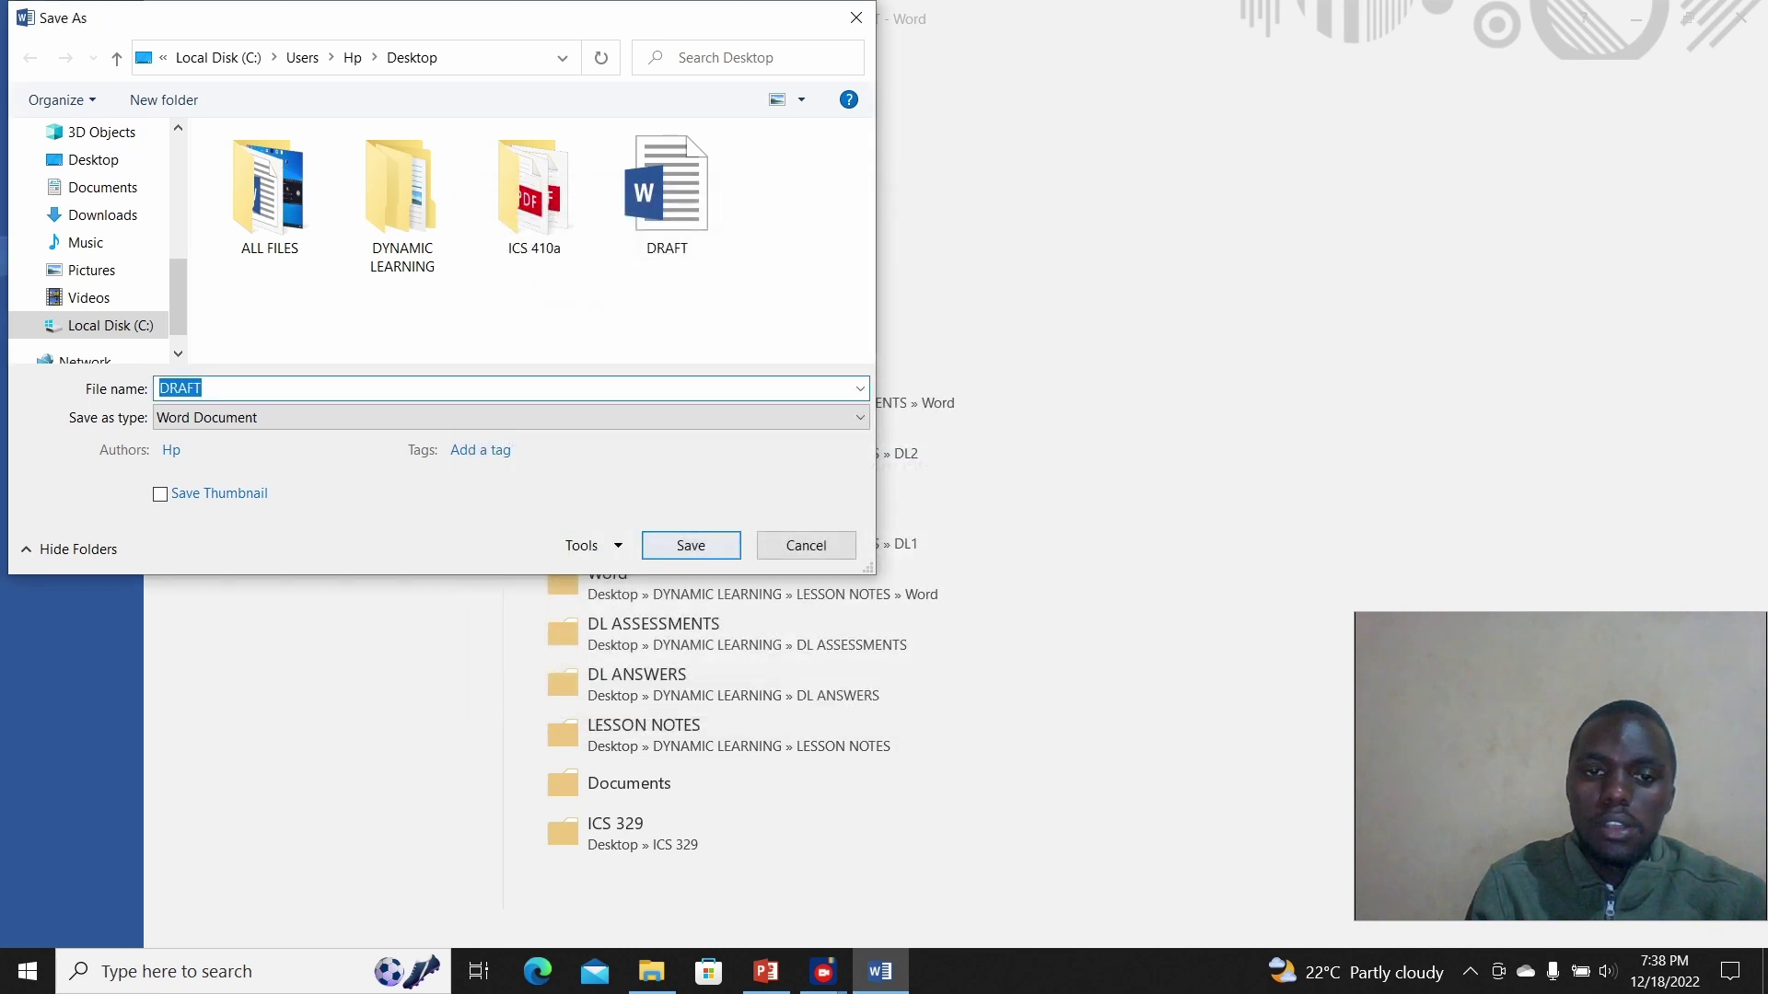
pyautogui.press('Return')
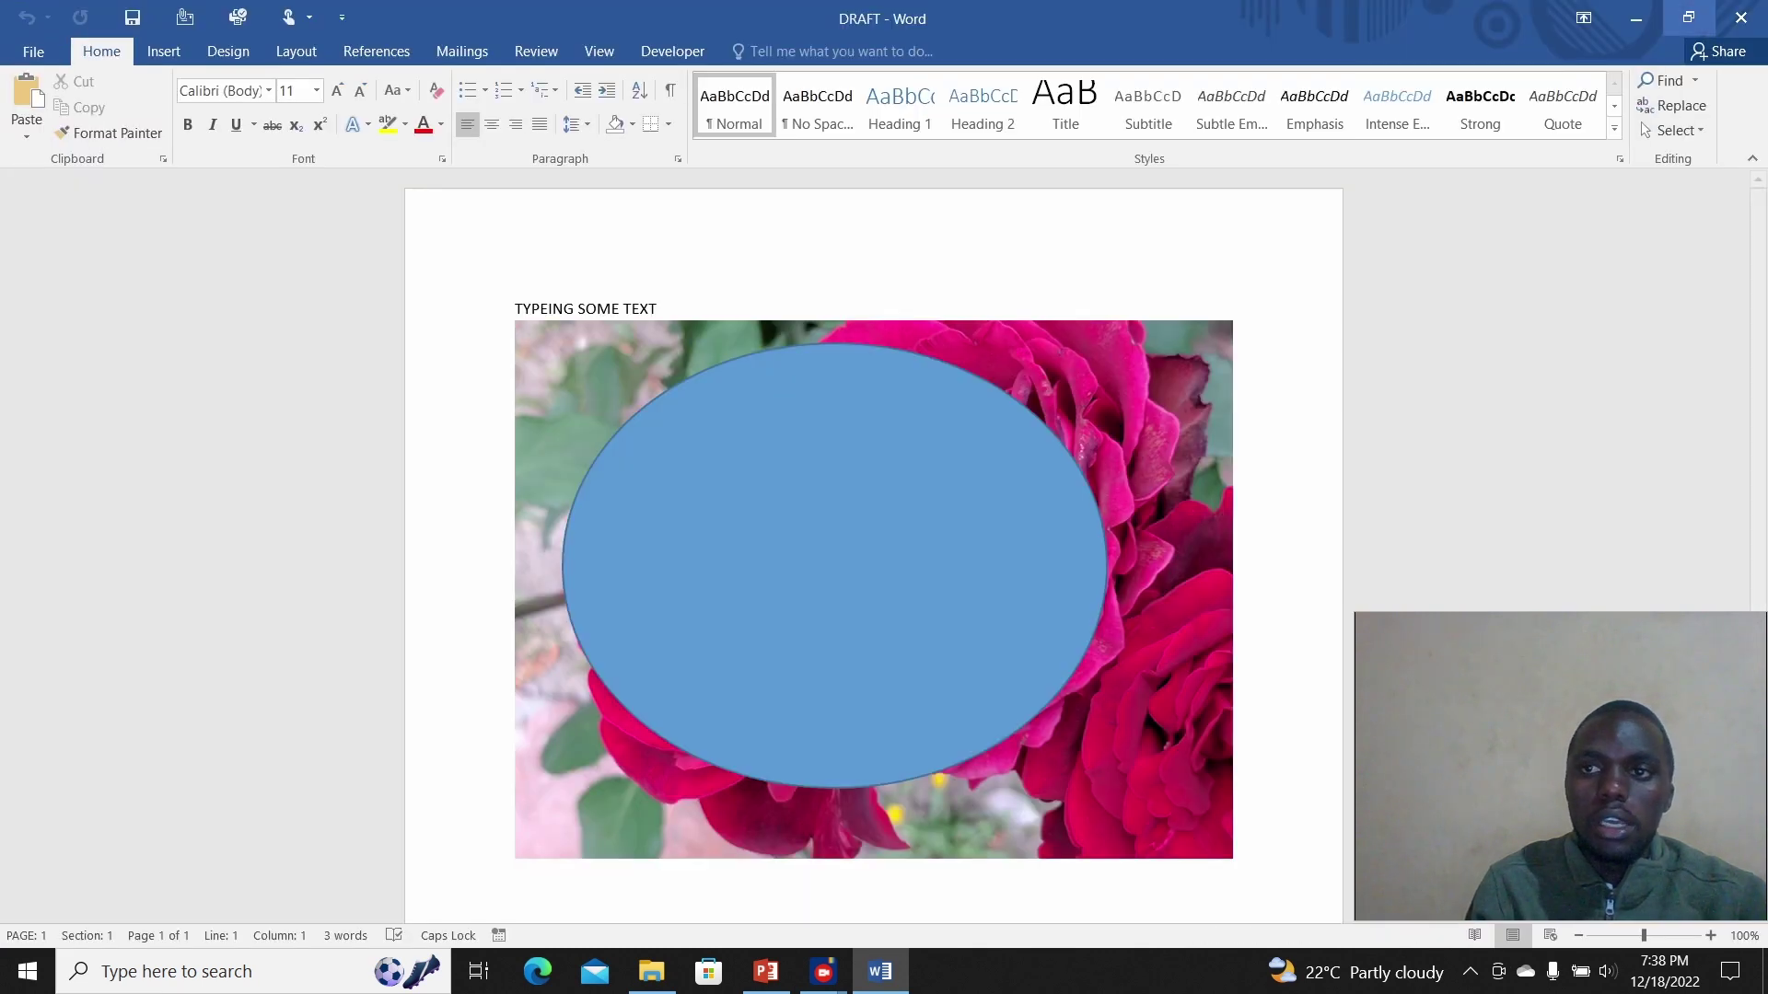
# Step: Close Word, reopen DRAFT from the desktop with no password prompt, then close it
pyautogui.hotkey('alt', 'F4')
pyautogui.doubleClick(42, 379)
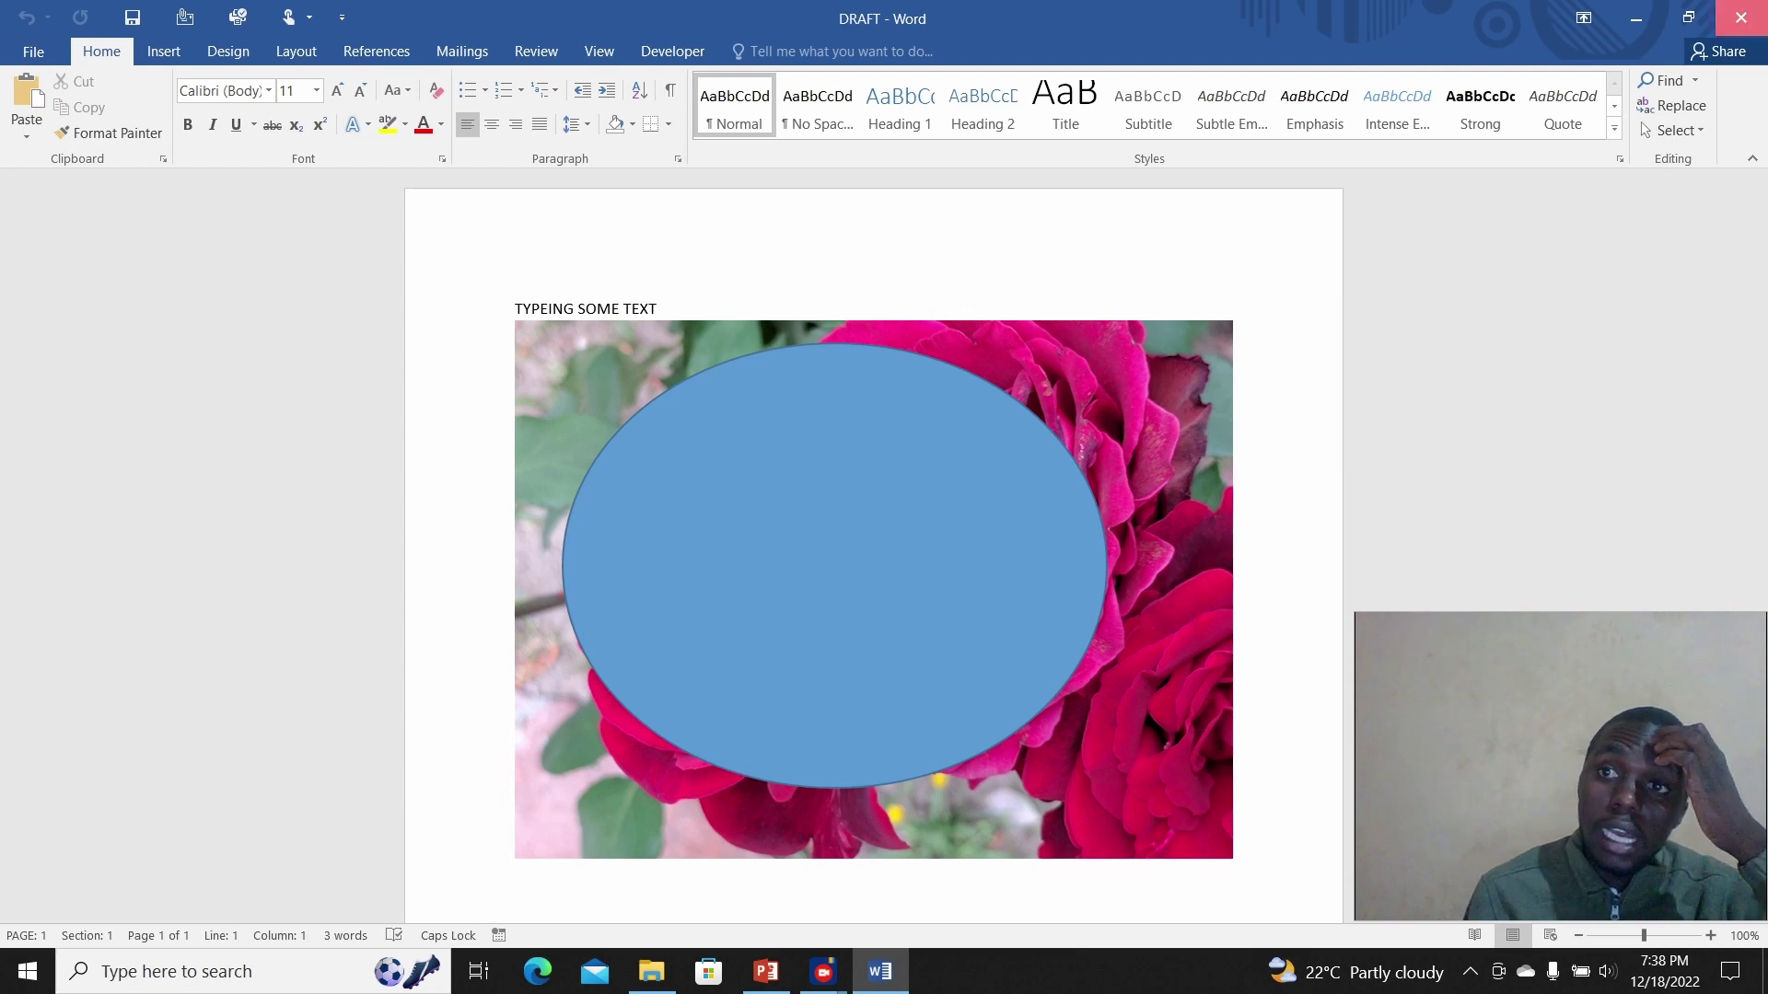
pyautogui.click(1741, 18)
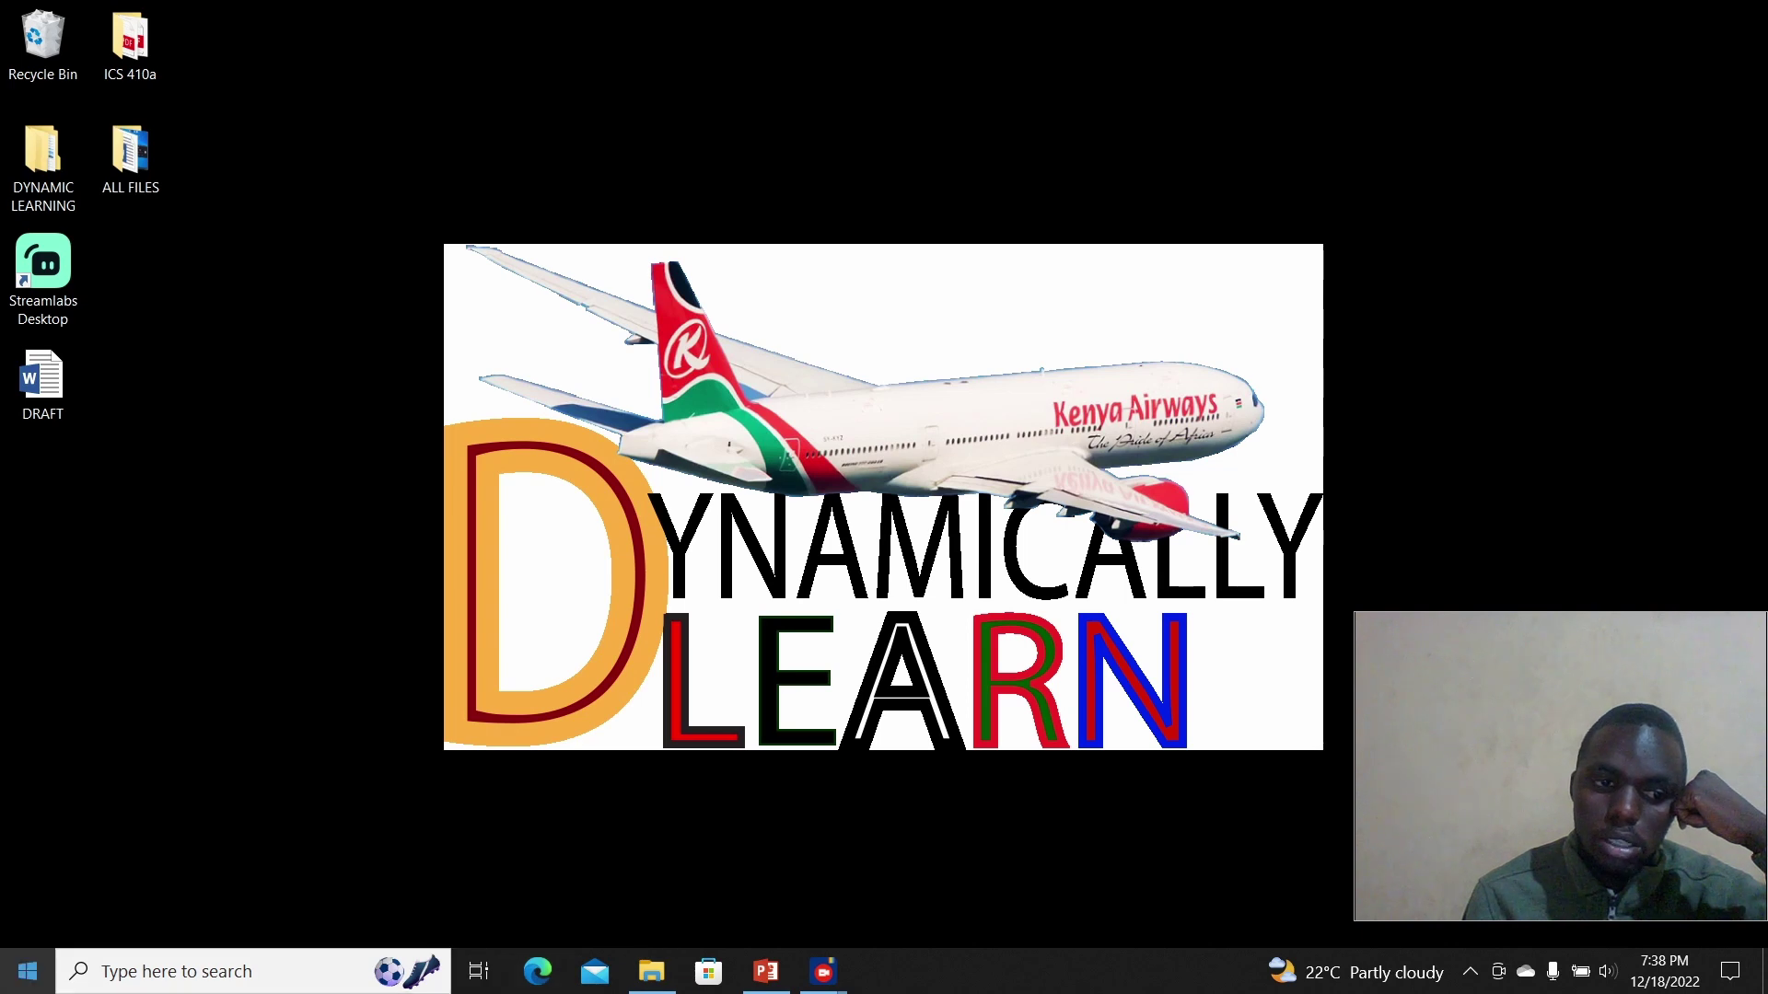
# Step: Search 'WORD' from the taskbar, launch Word 2016 and create a blank document
pyautogui.click(28, 972)
pyautogui.click(27, 972)
pyautogui.click(175, 972)
pyautogui.write('WORD')
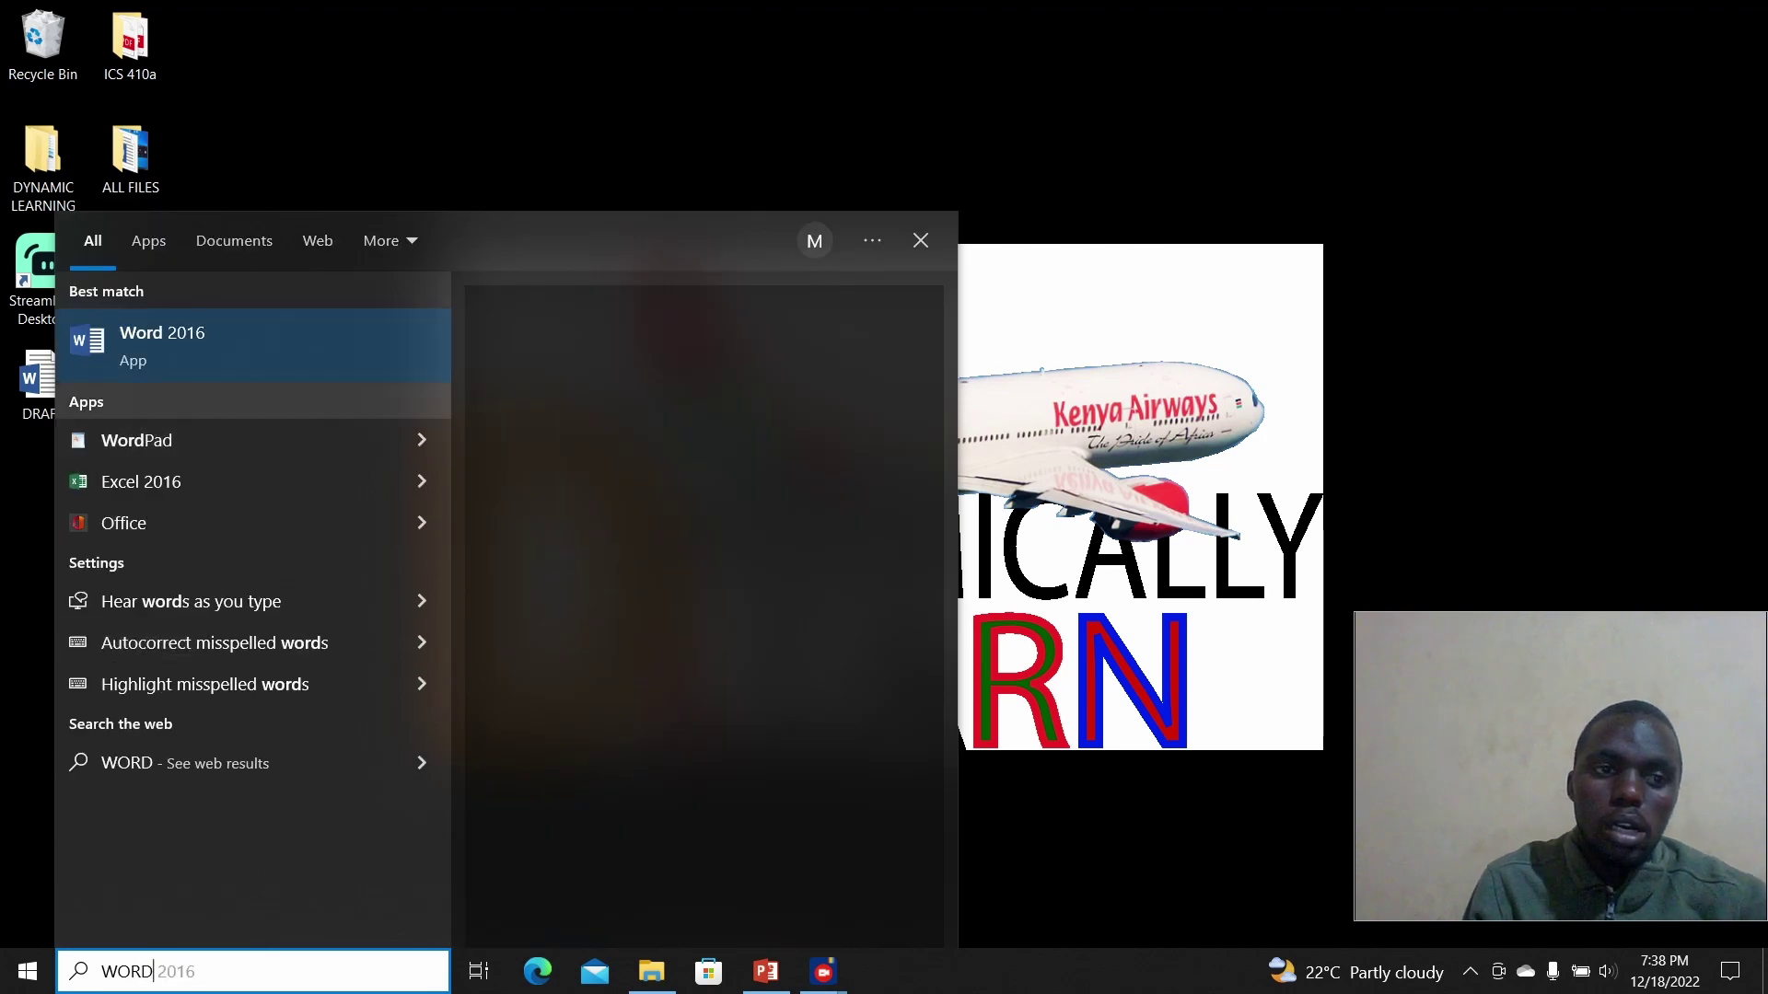
pyautogui.click(161, 345)
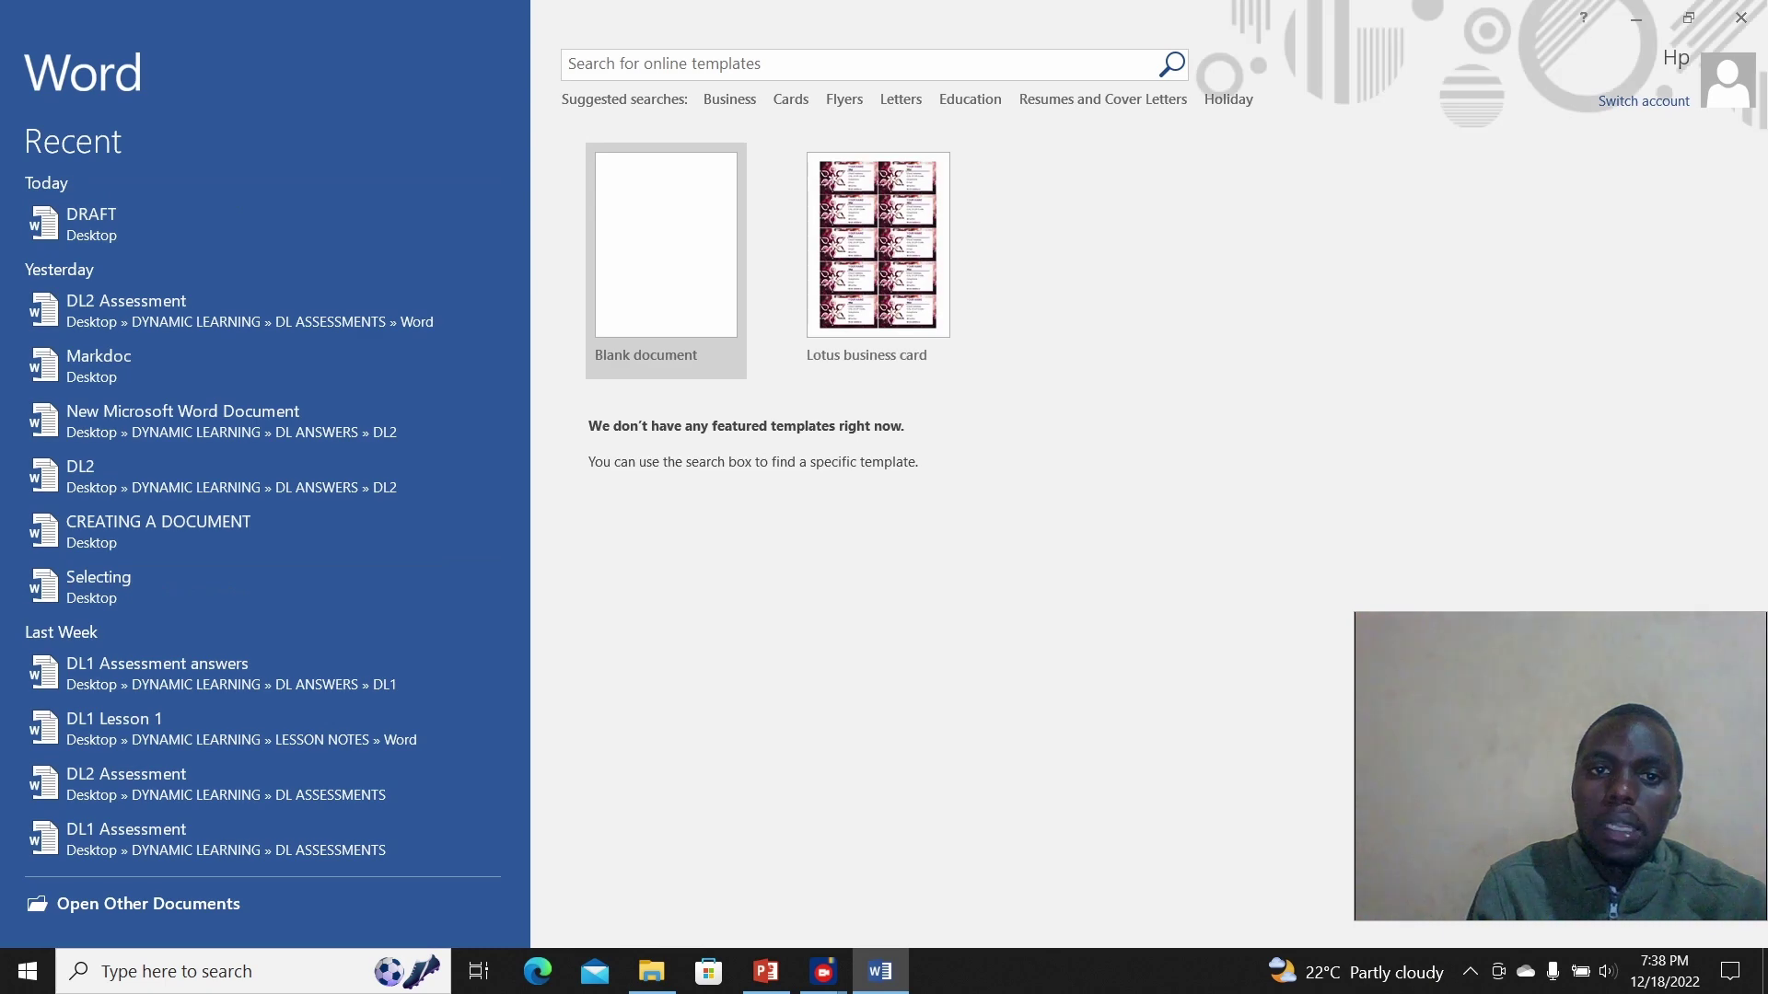
pyautogui.press('Return')
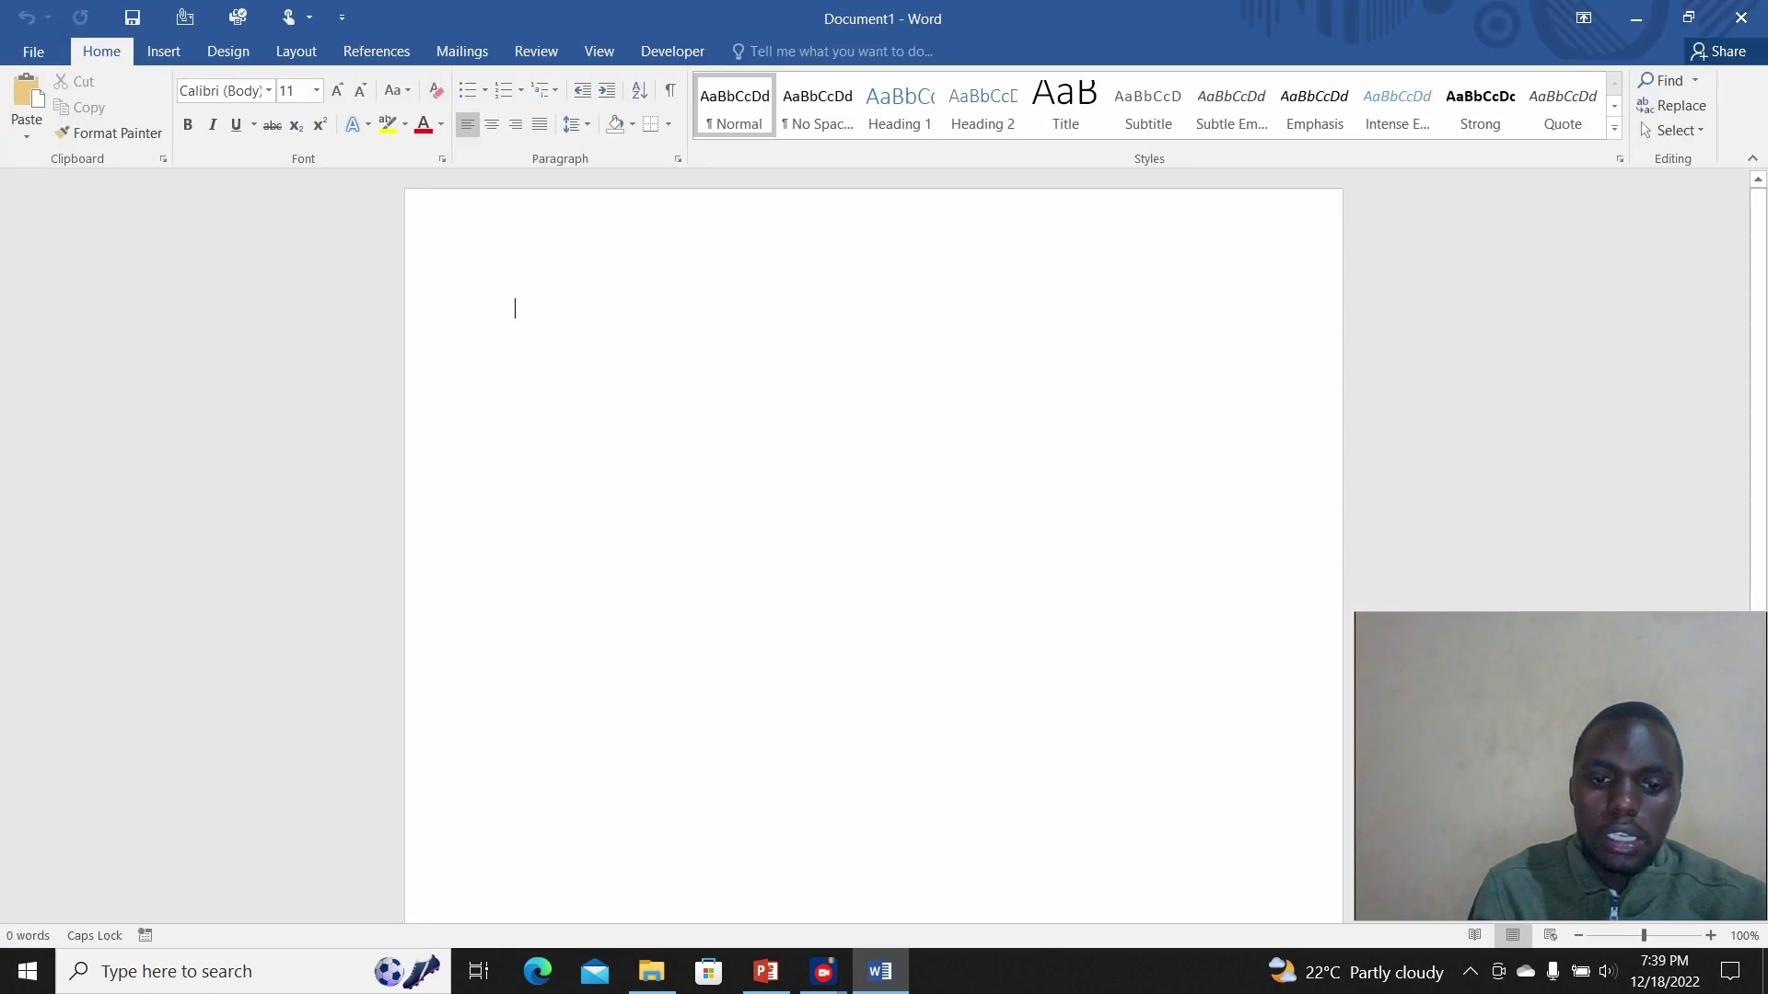
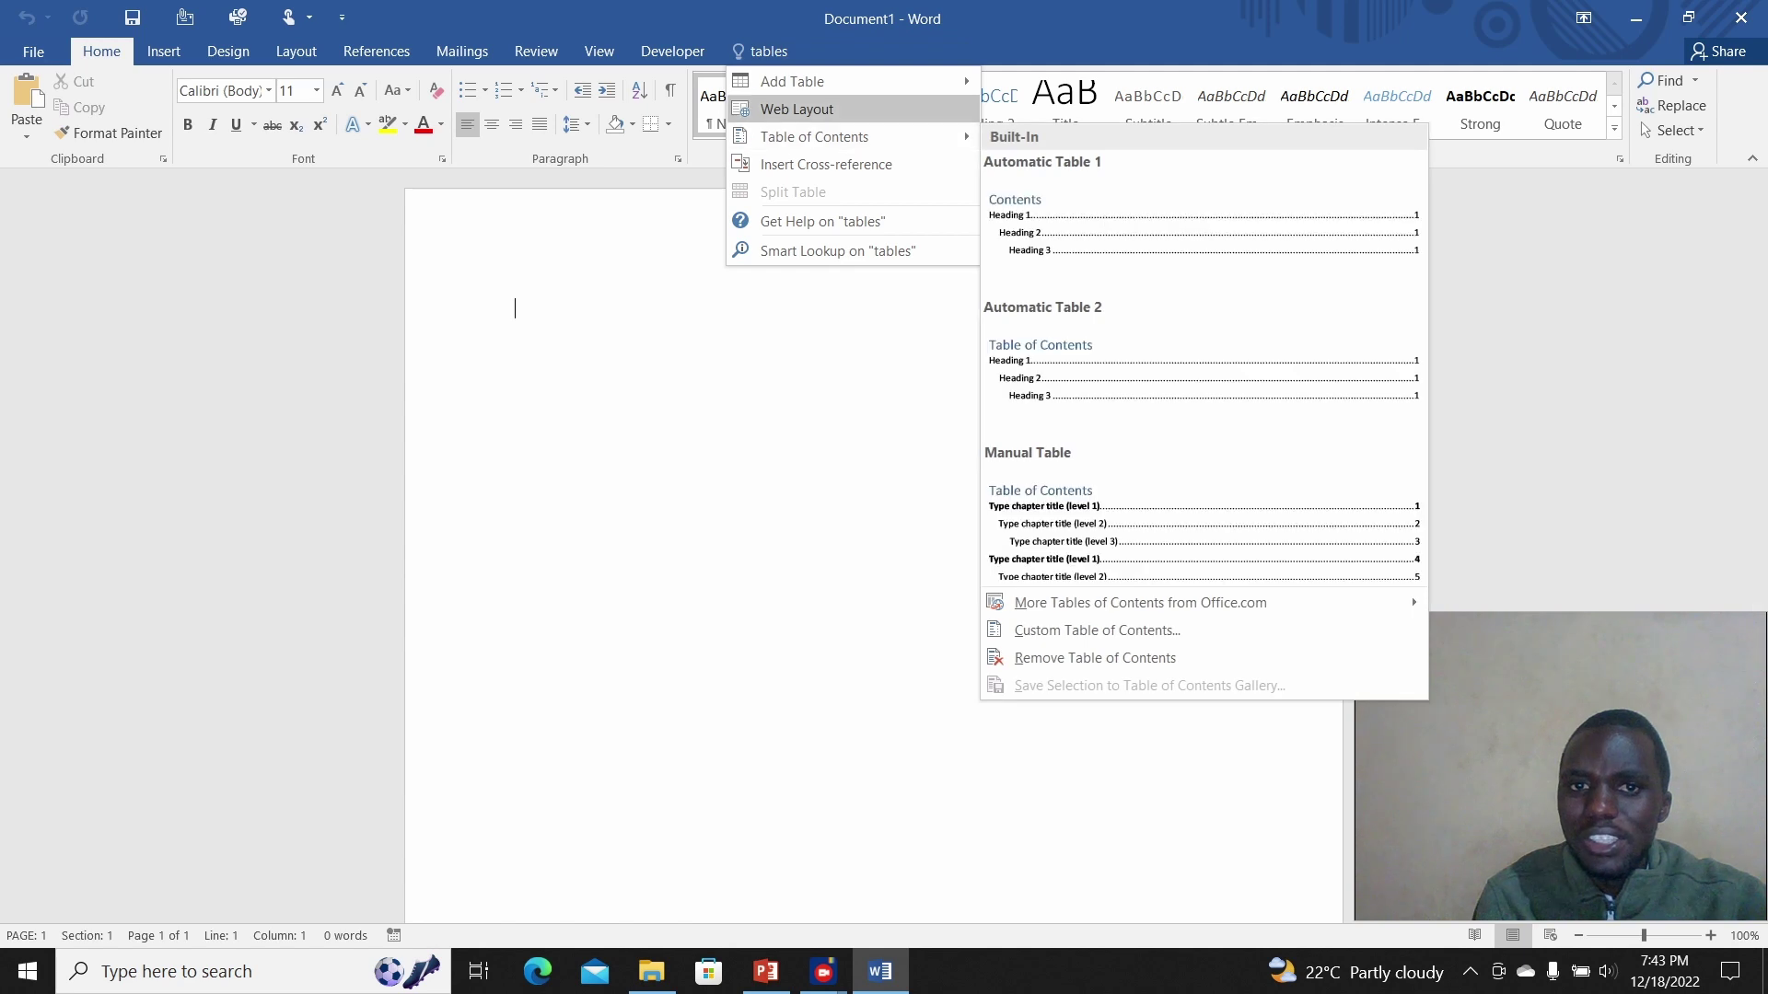
# Step: Insert an empty table with 3 columns and 4 rows using the Insert Table dialog
pyautogui.moveTo(852, 82)
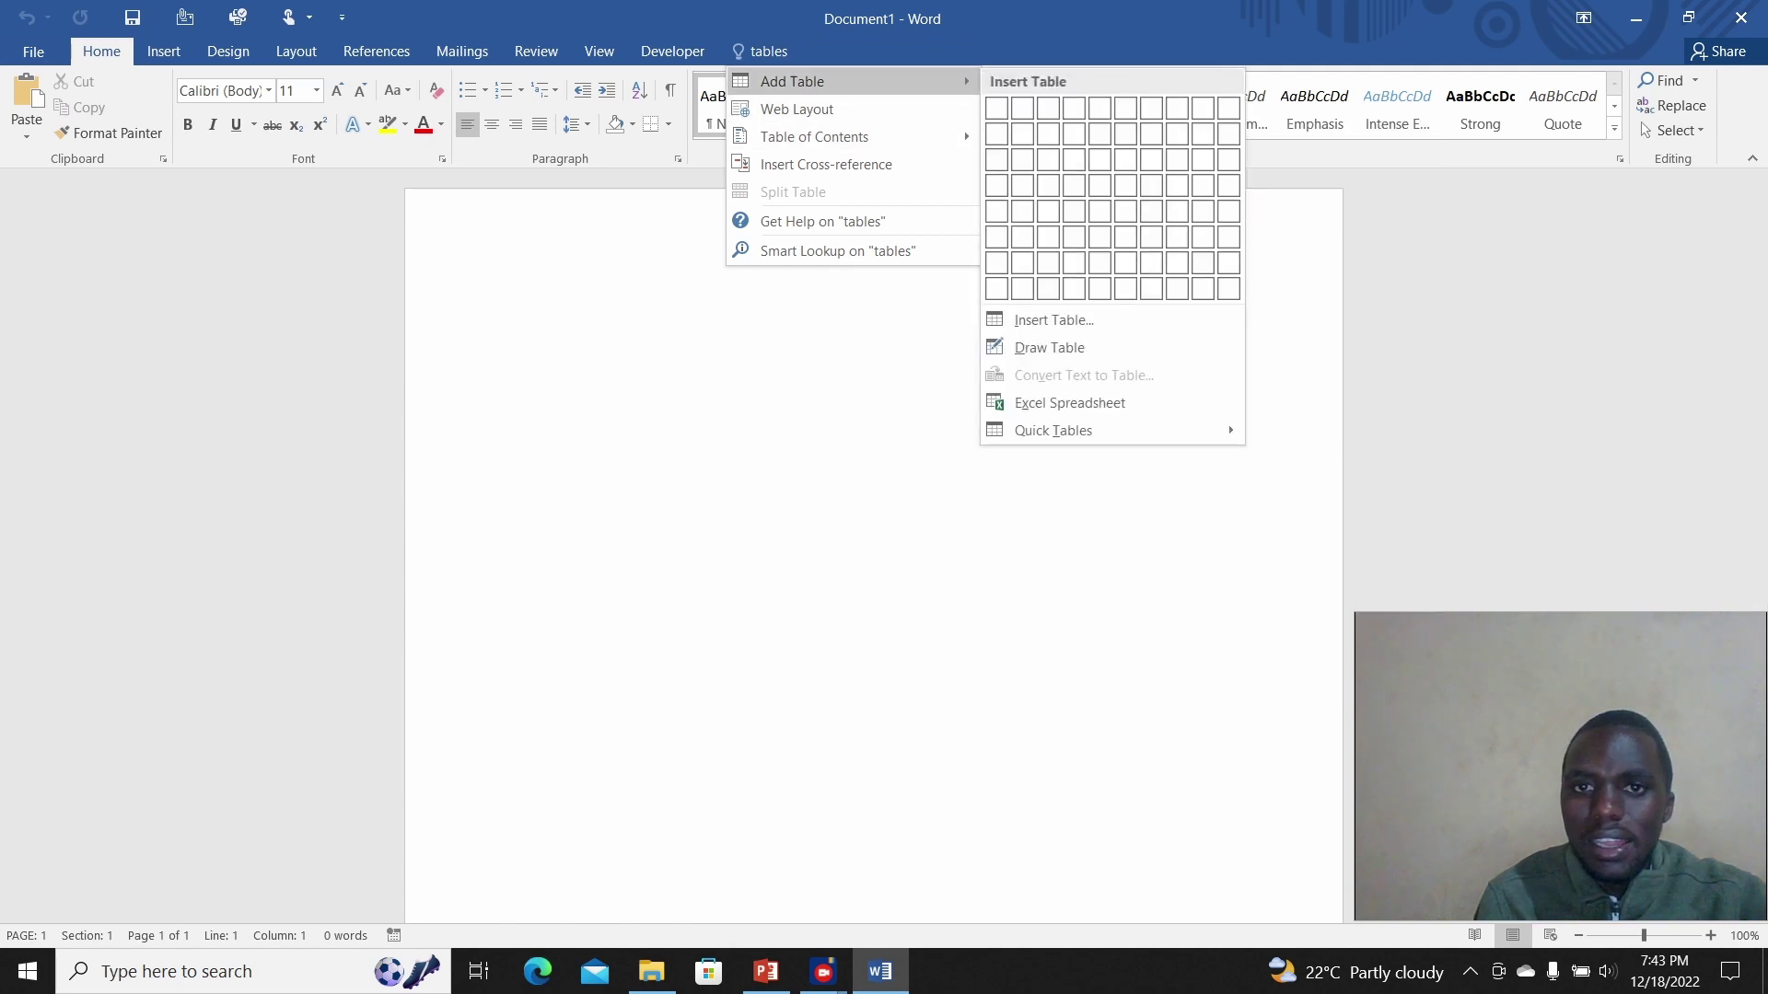
pyautogui.click(1054, 319)
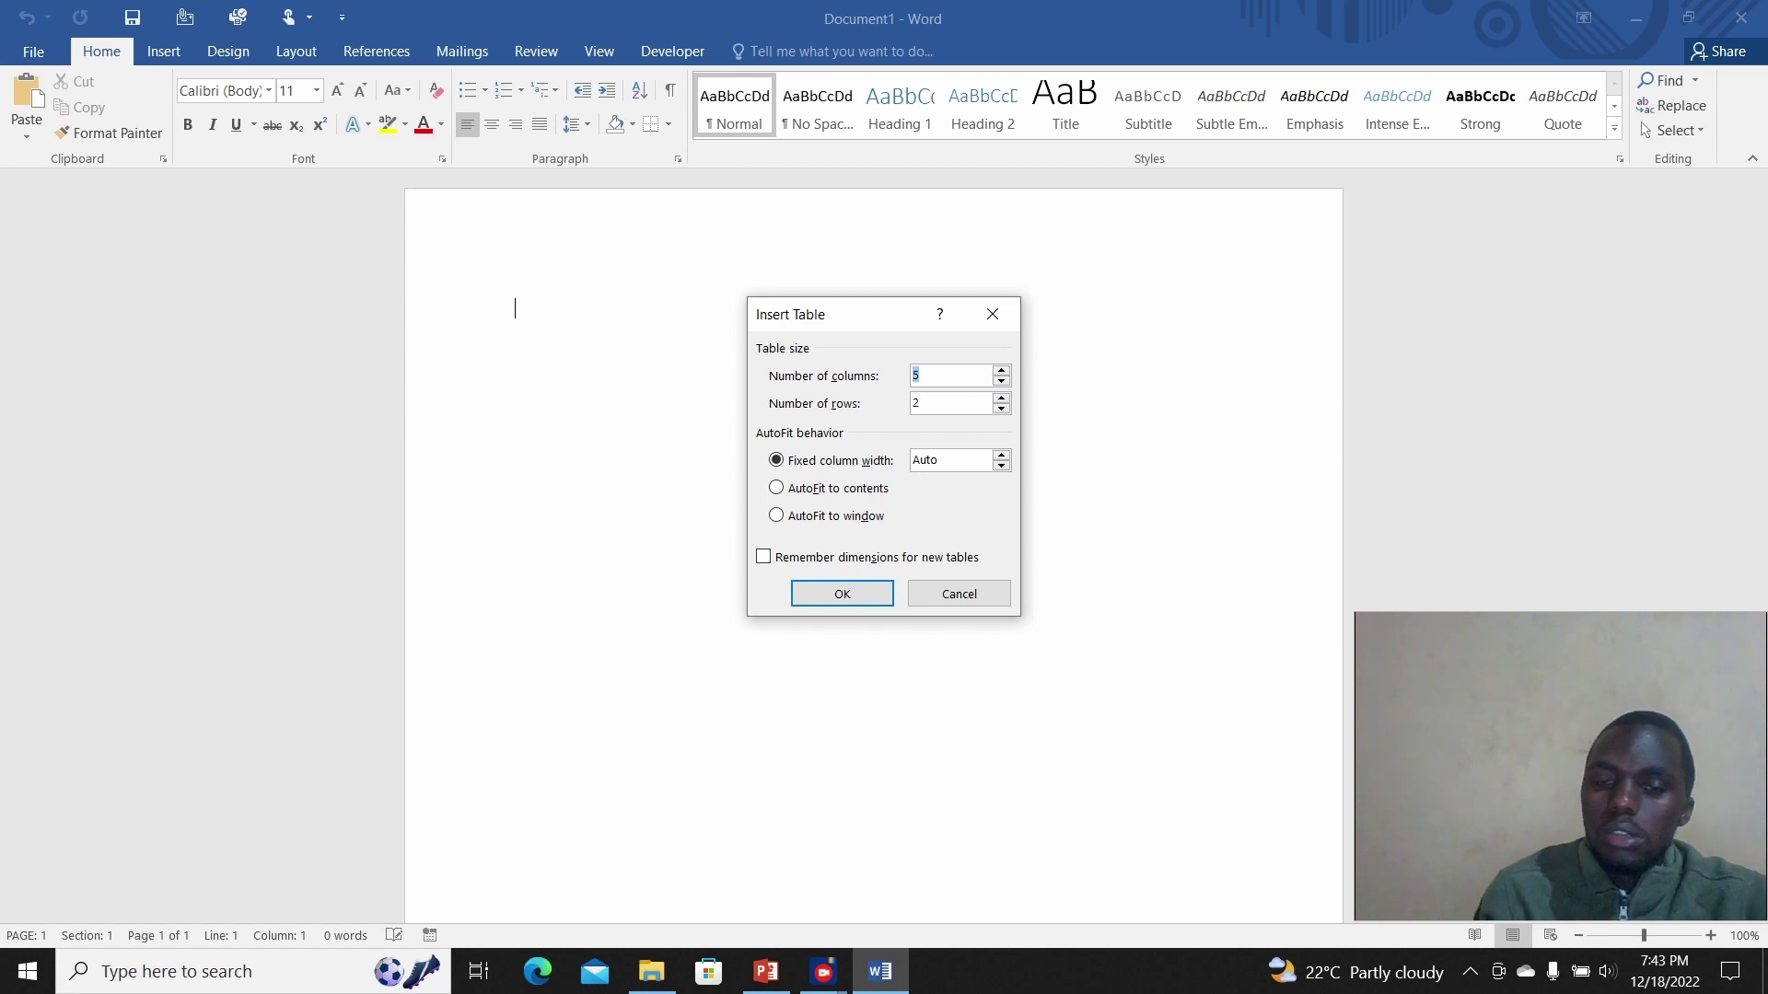
pyautogui.write('3')
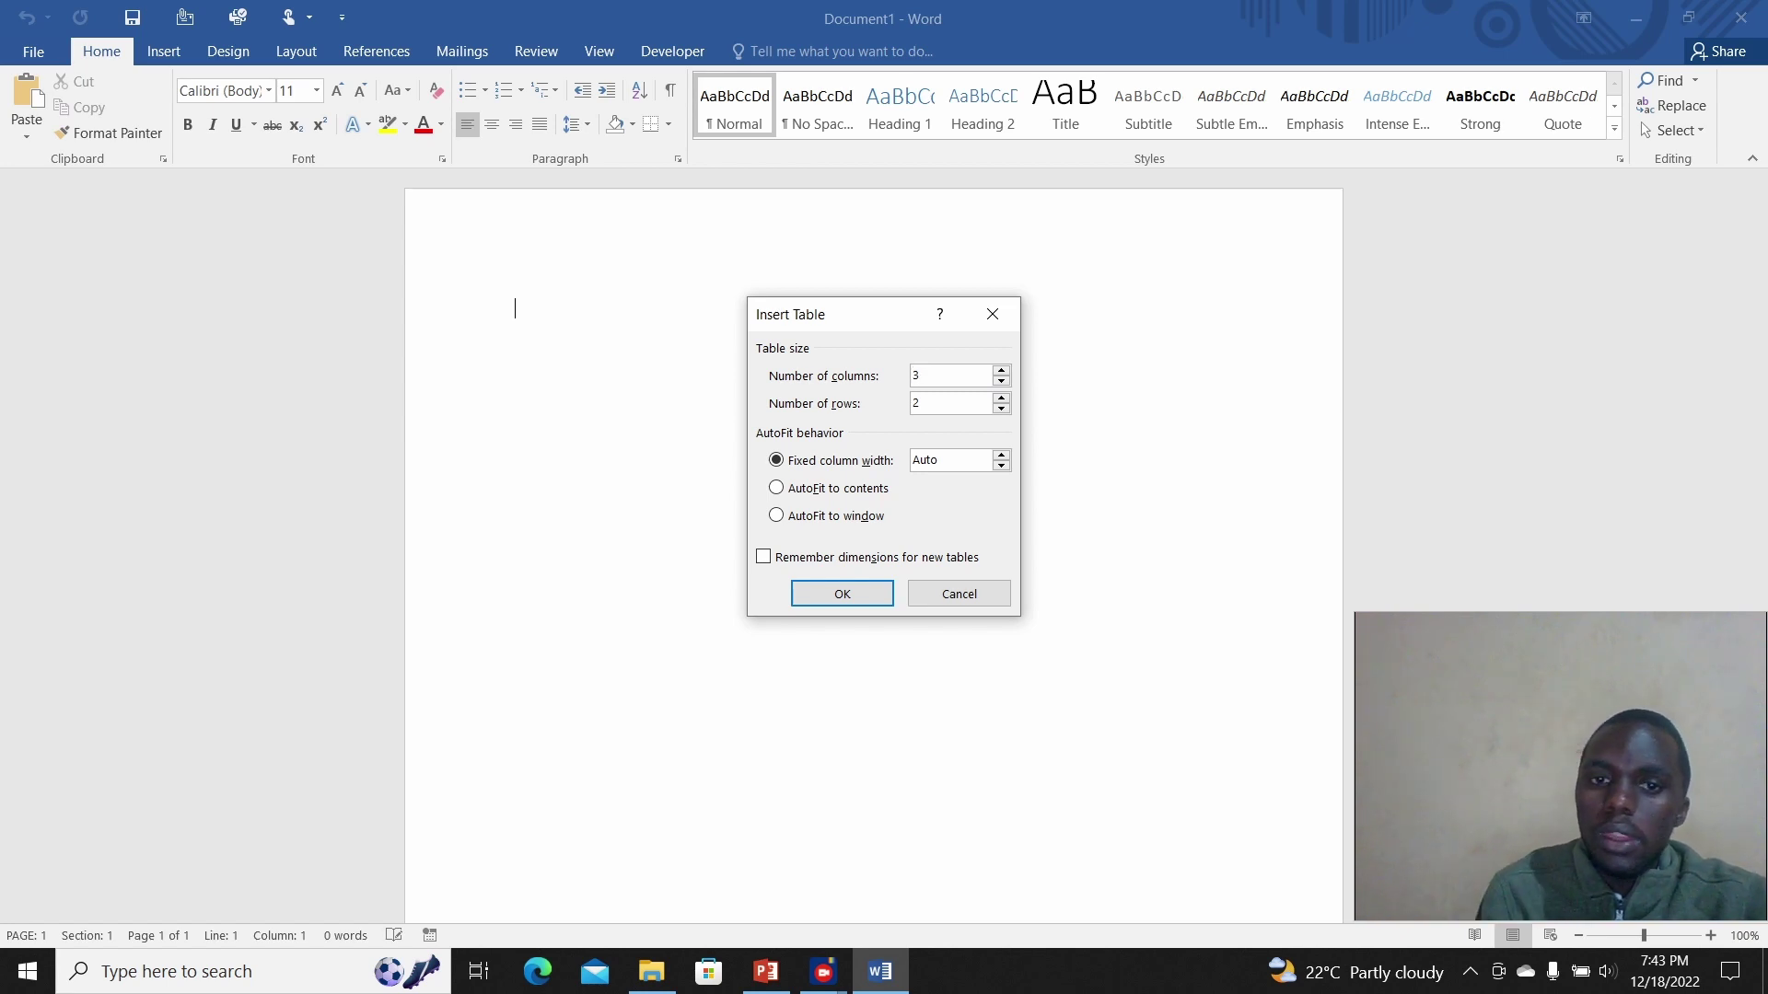
pyautogui.moveTo(922, 404); pyautogui.dragTo(910, 404)
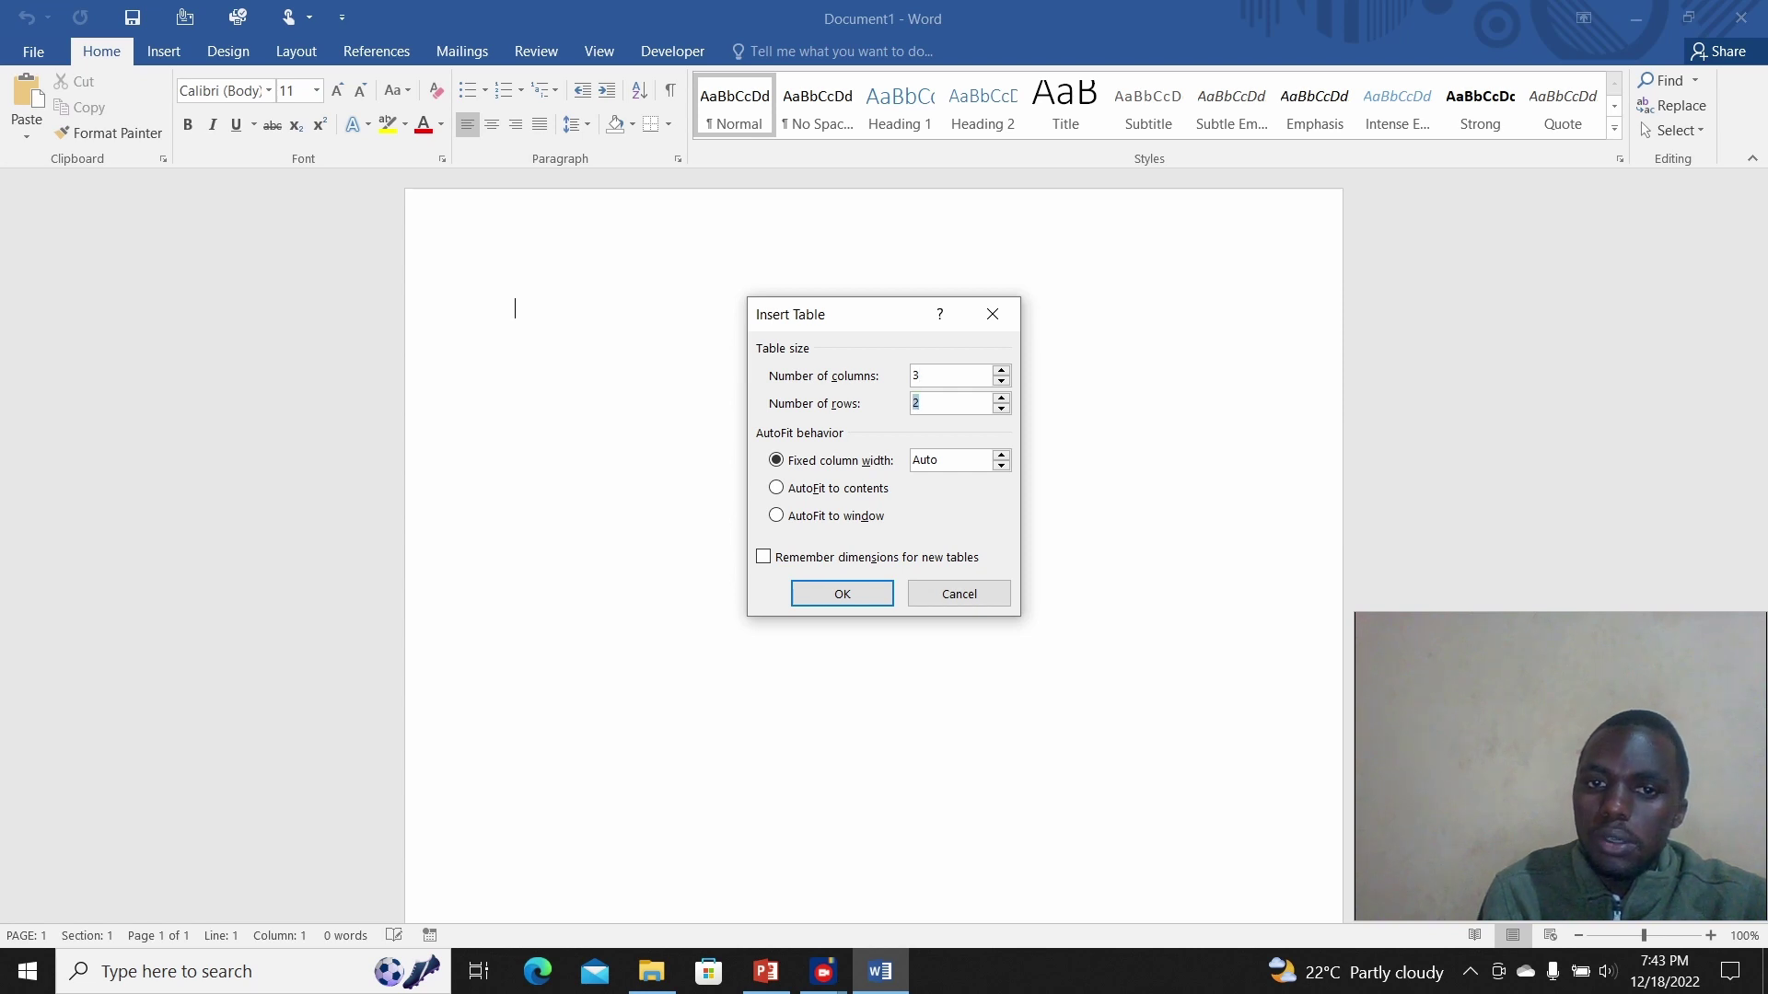
pyautogui.write('4')
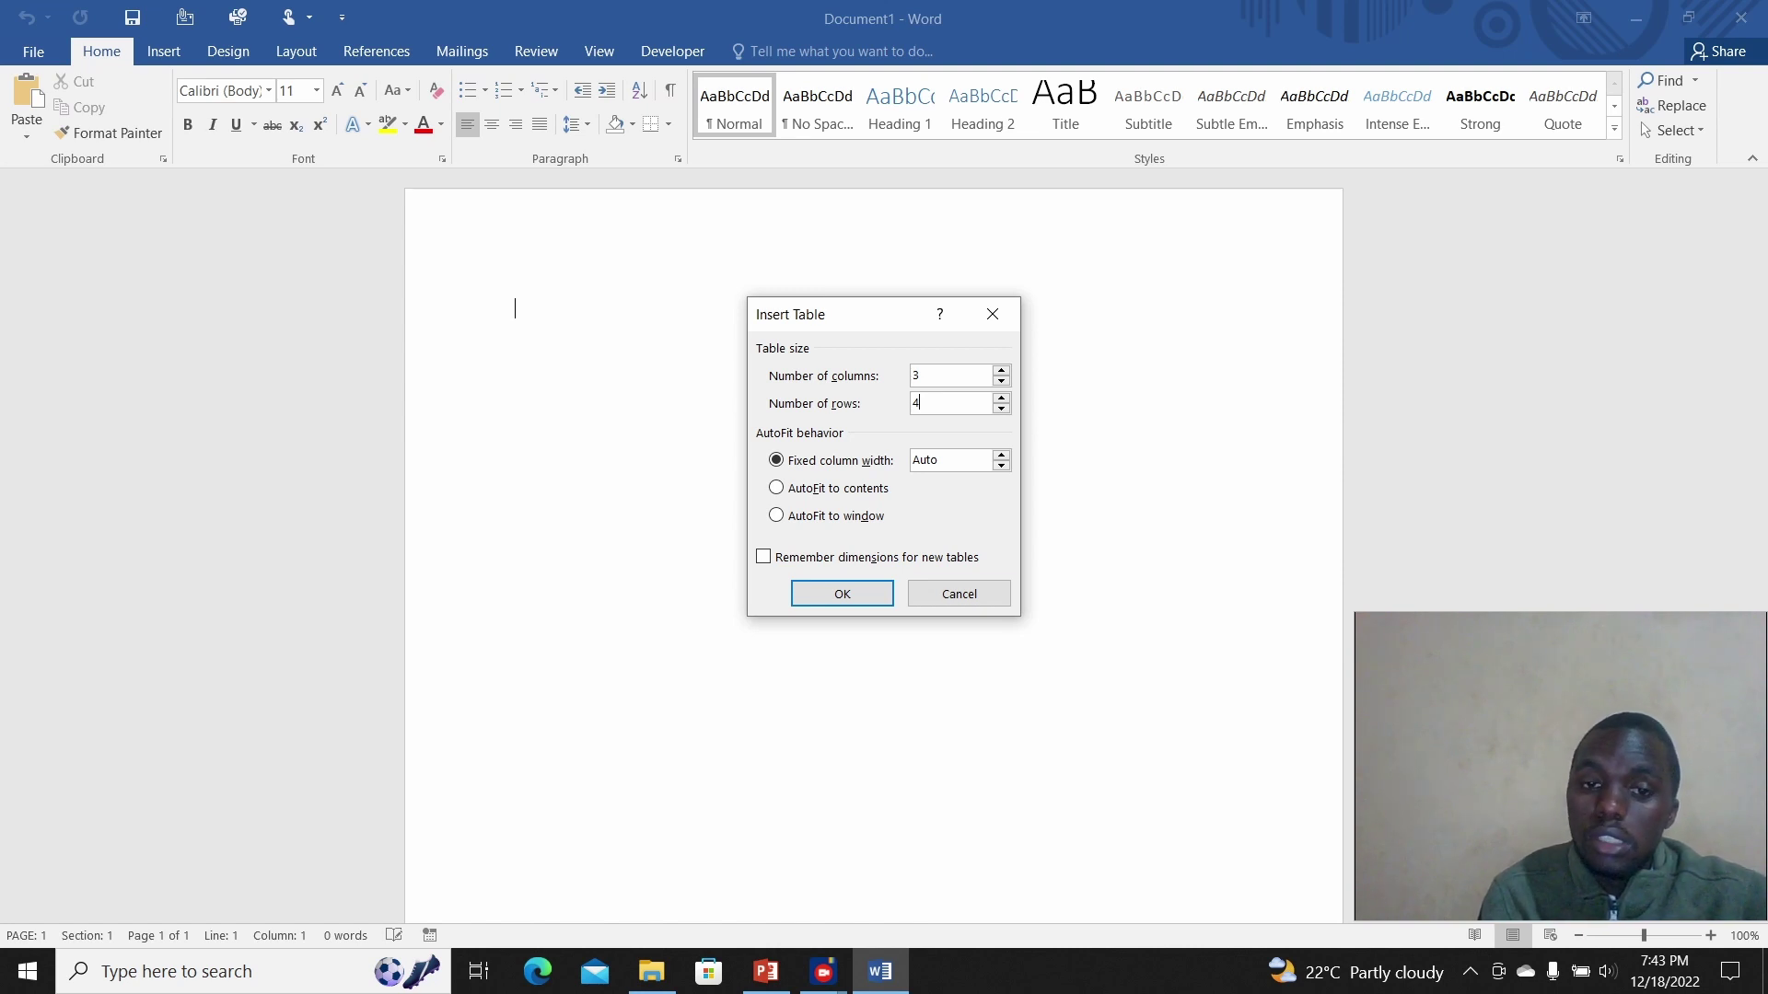
pyautogui.press('Return')
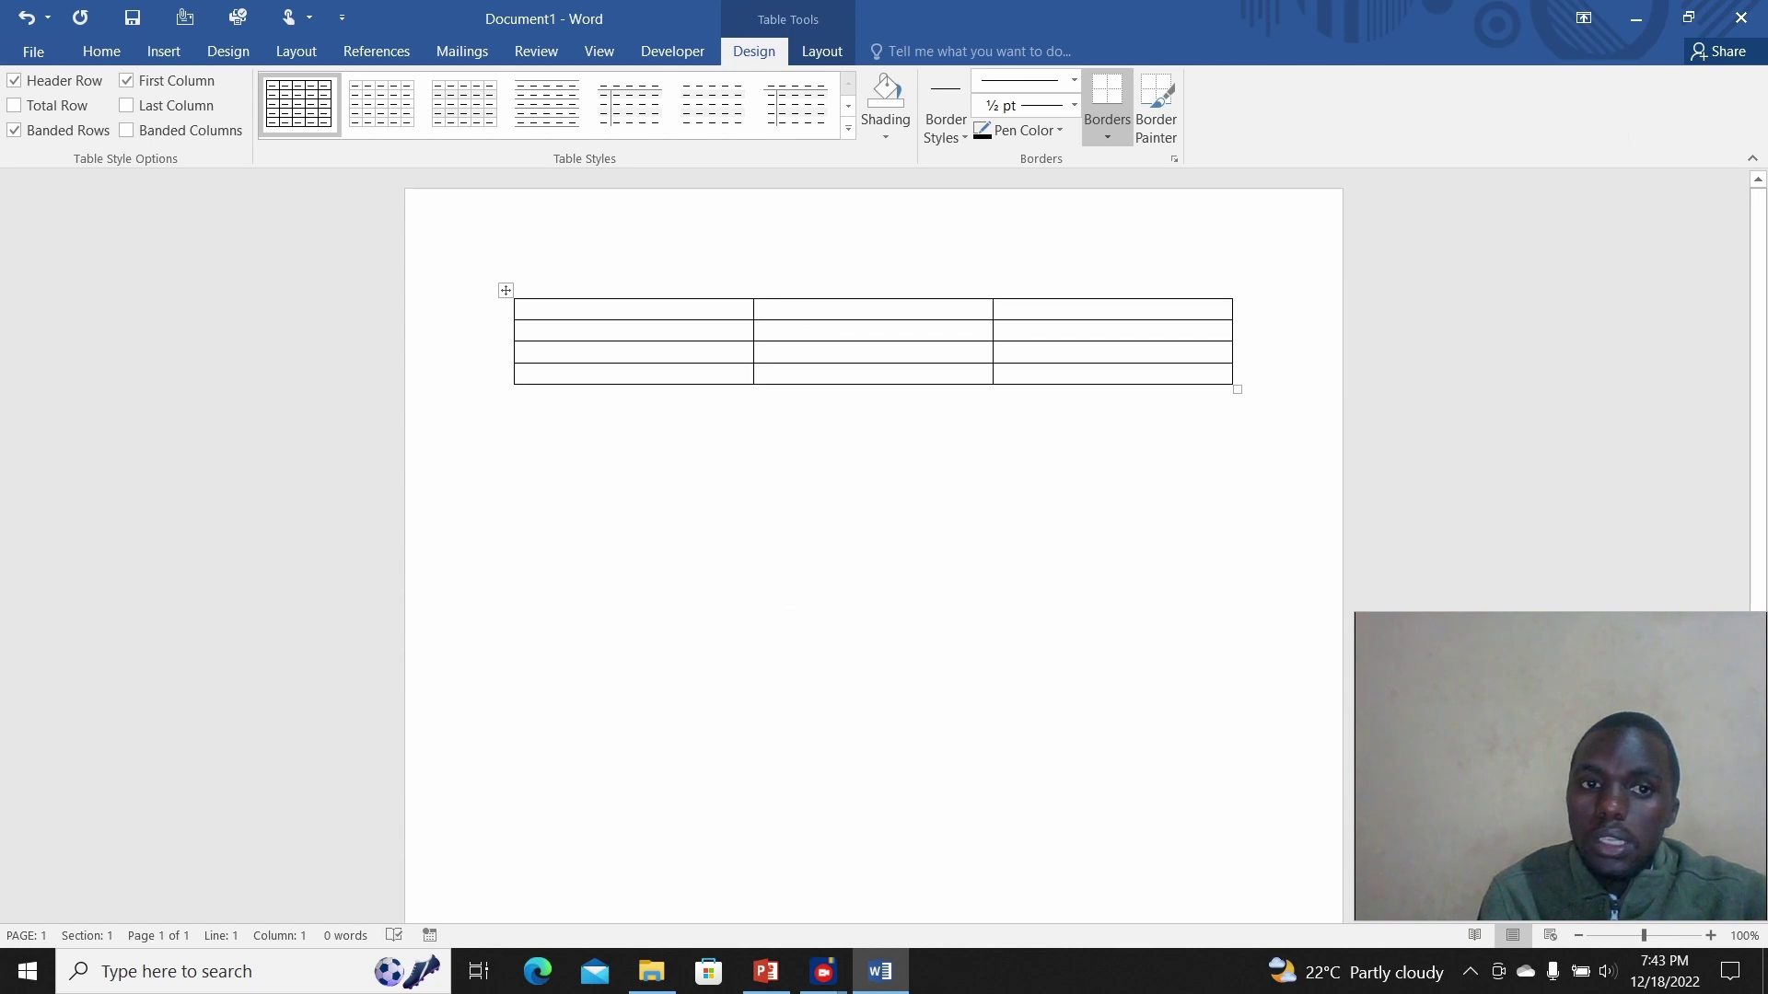
# Step: Select the 3-by-4 table's columns, then undo Insert Table to remove it
pyautogui.click(736, 294)
pyautogui.click(980, 294)
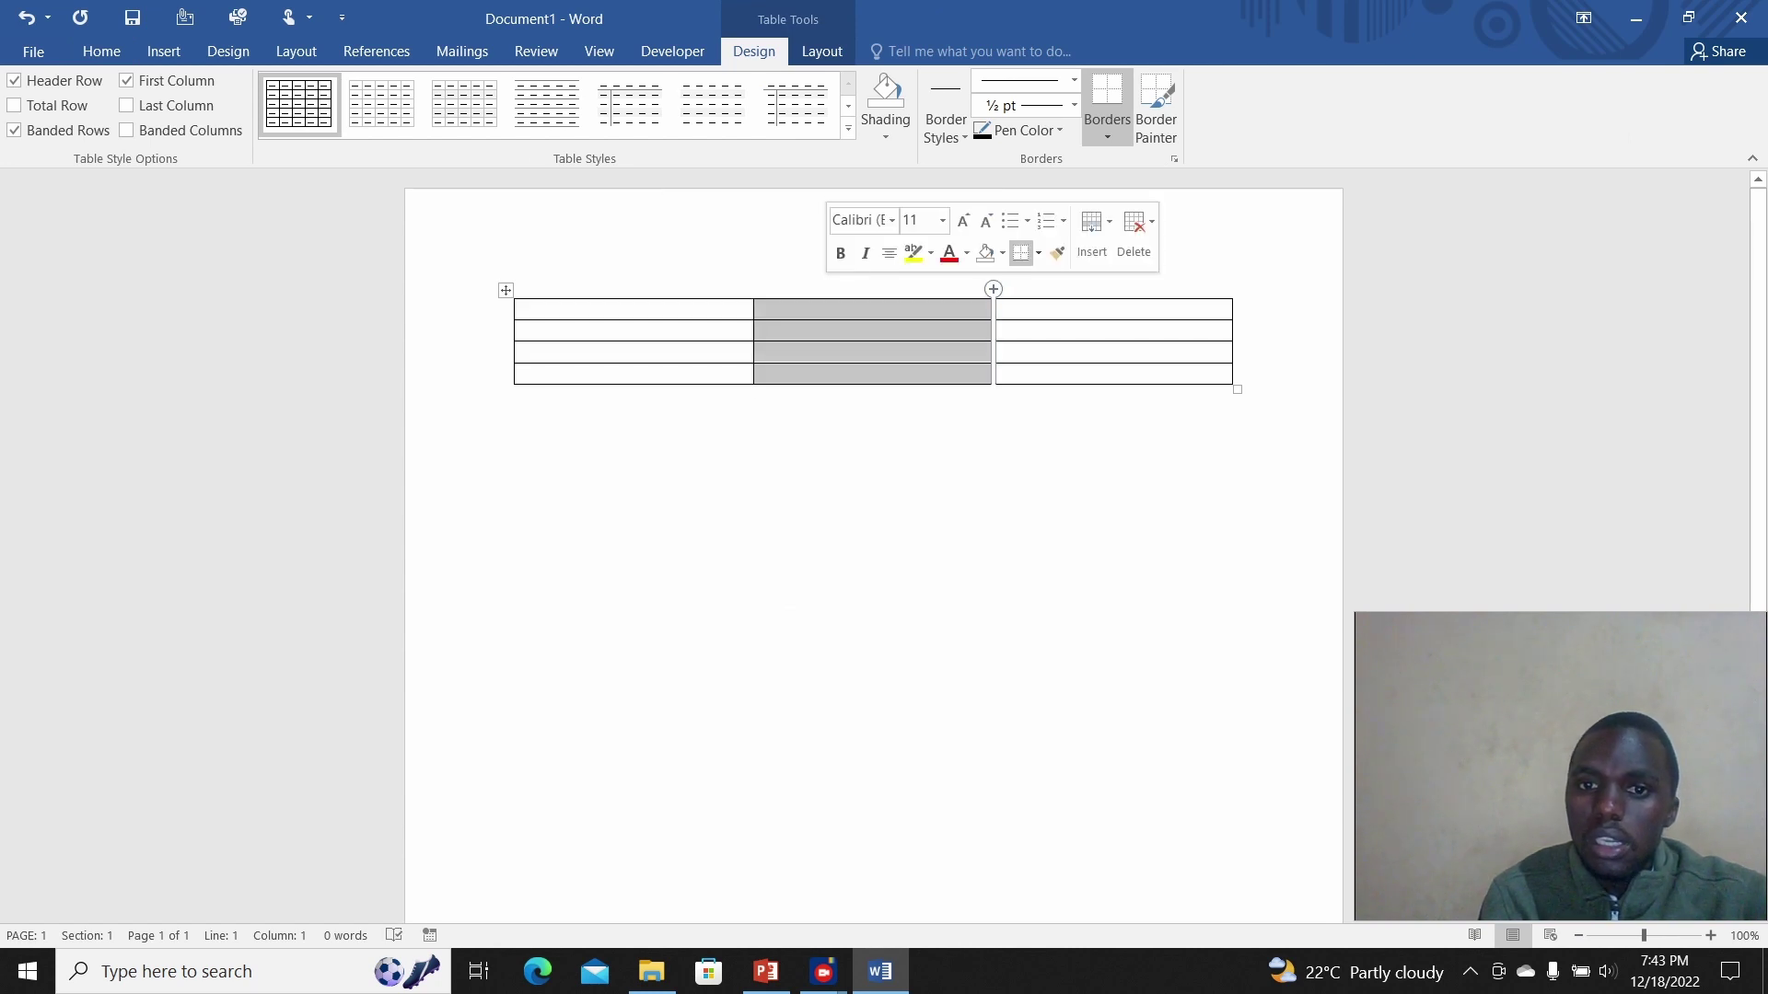
pyautogui.click(1188, 295)
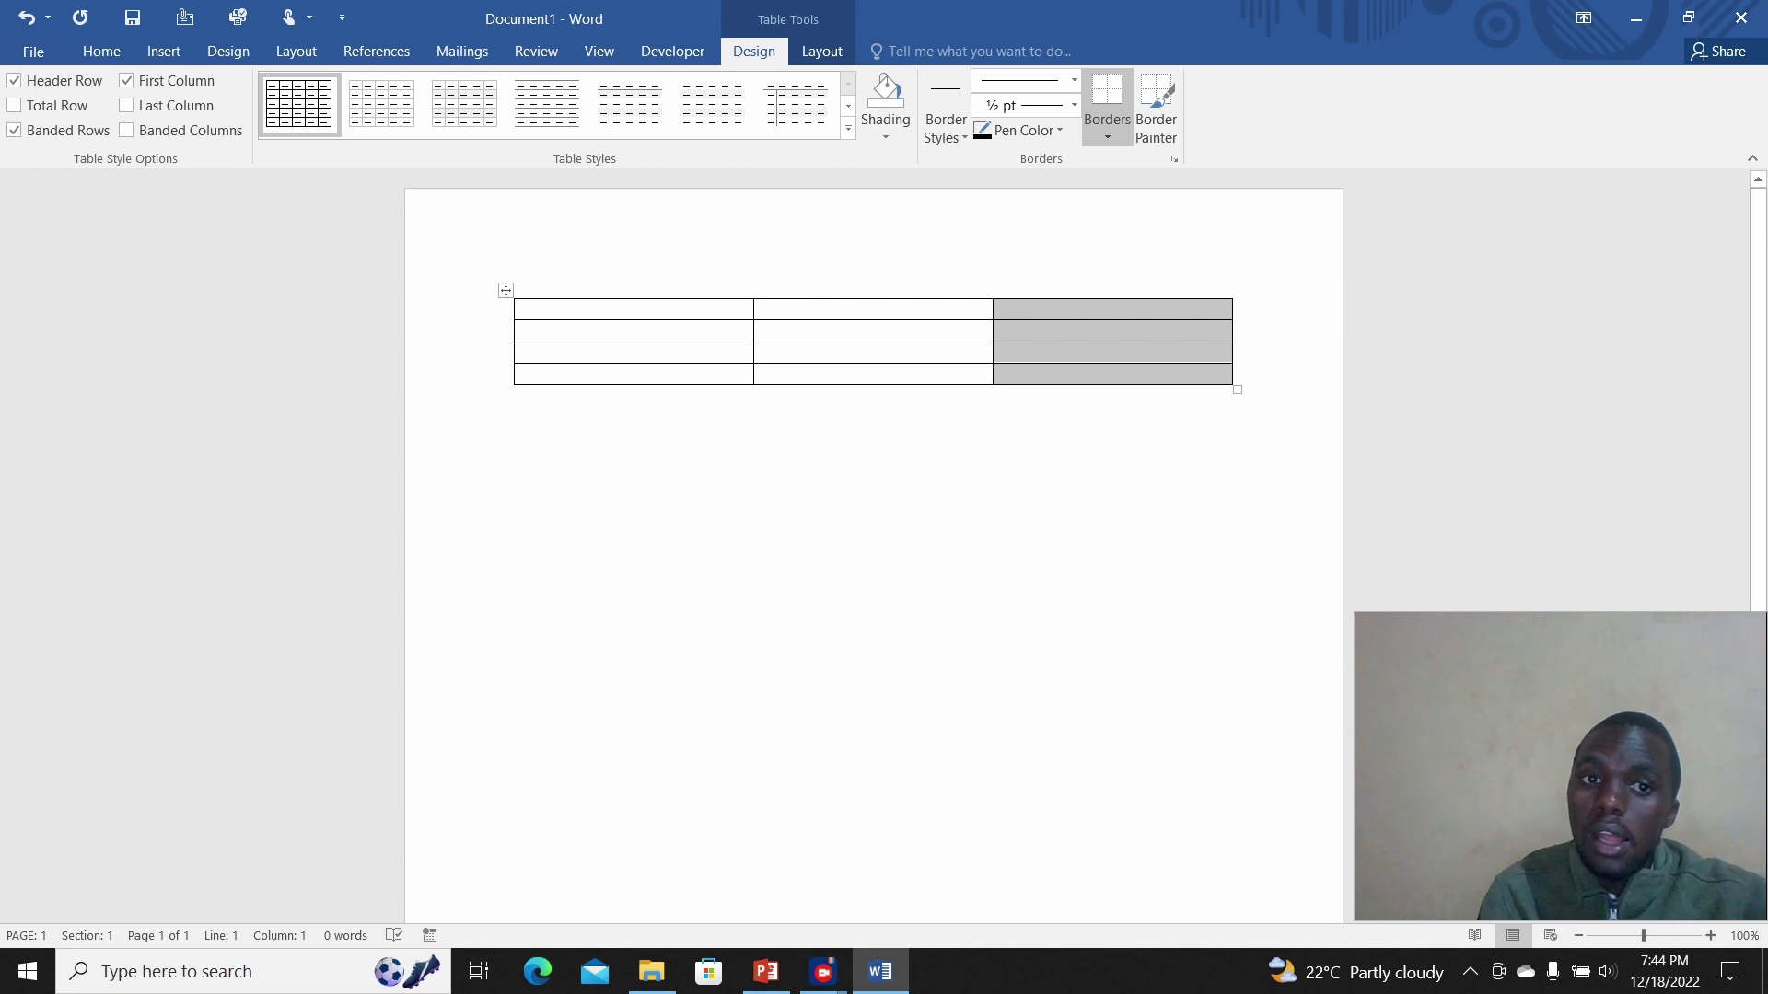
pyautogui.click(524, 310)
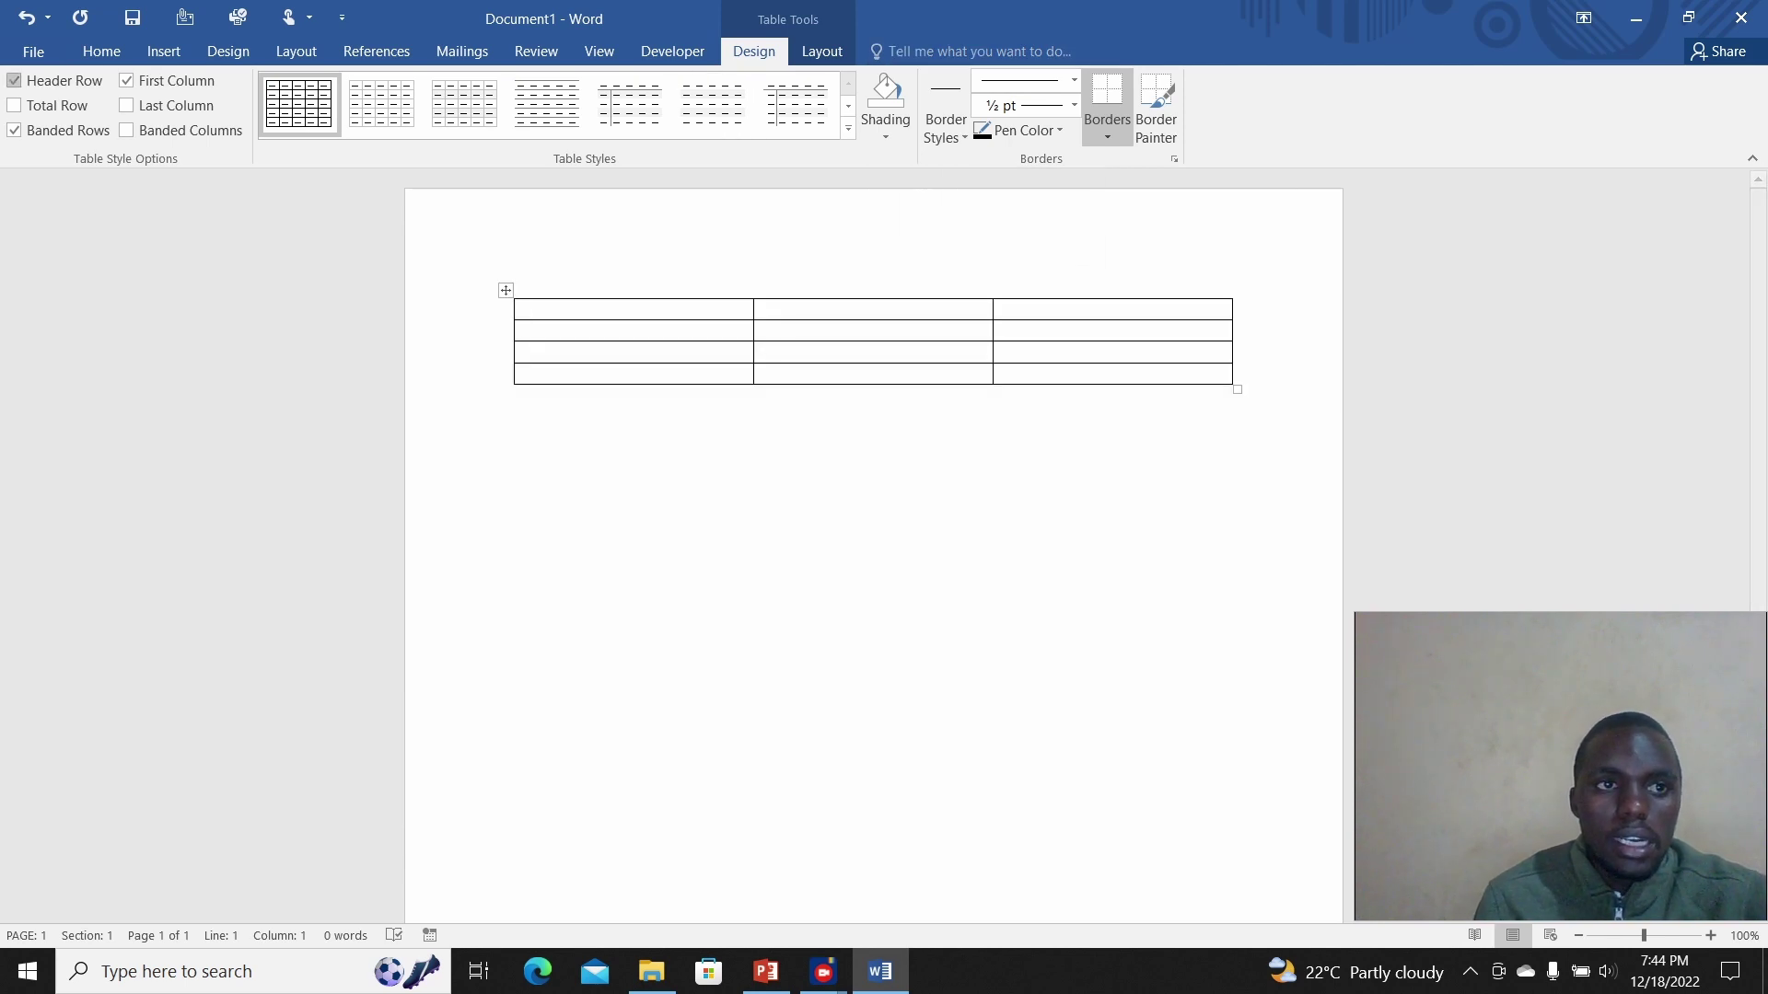
pyautogui.click(26, 17)
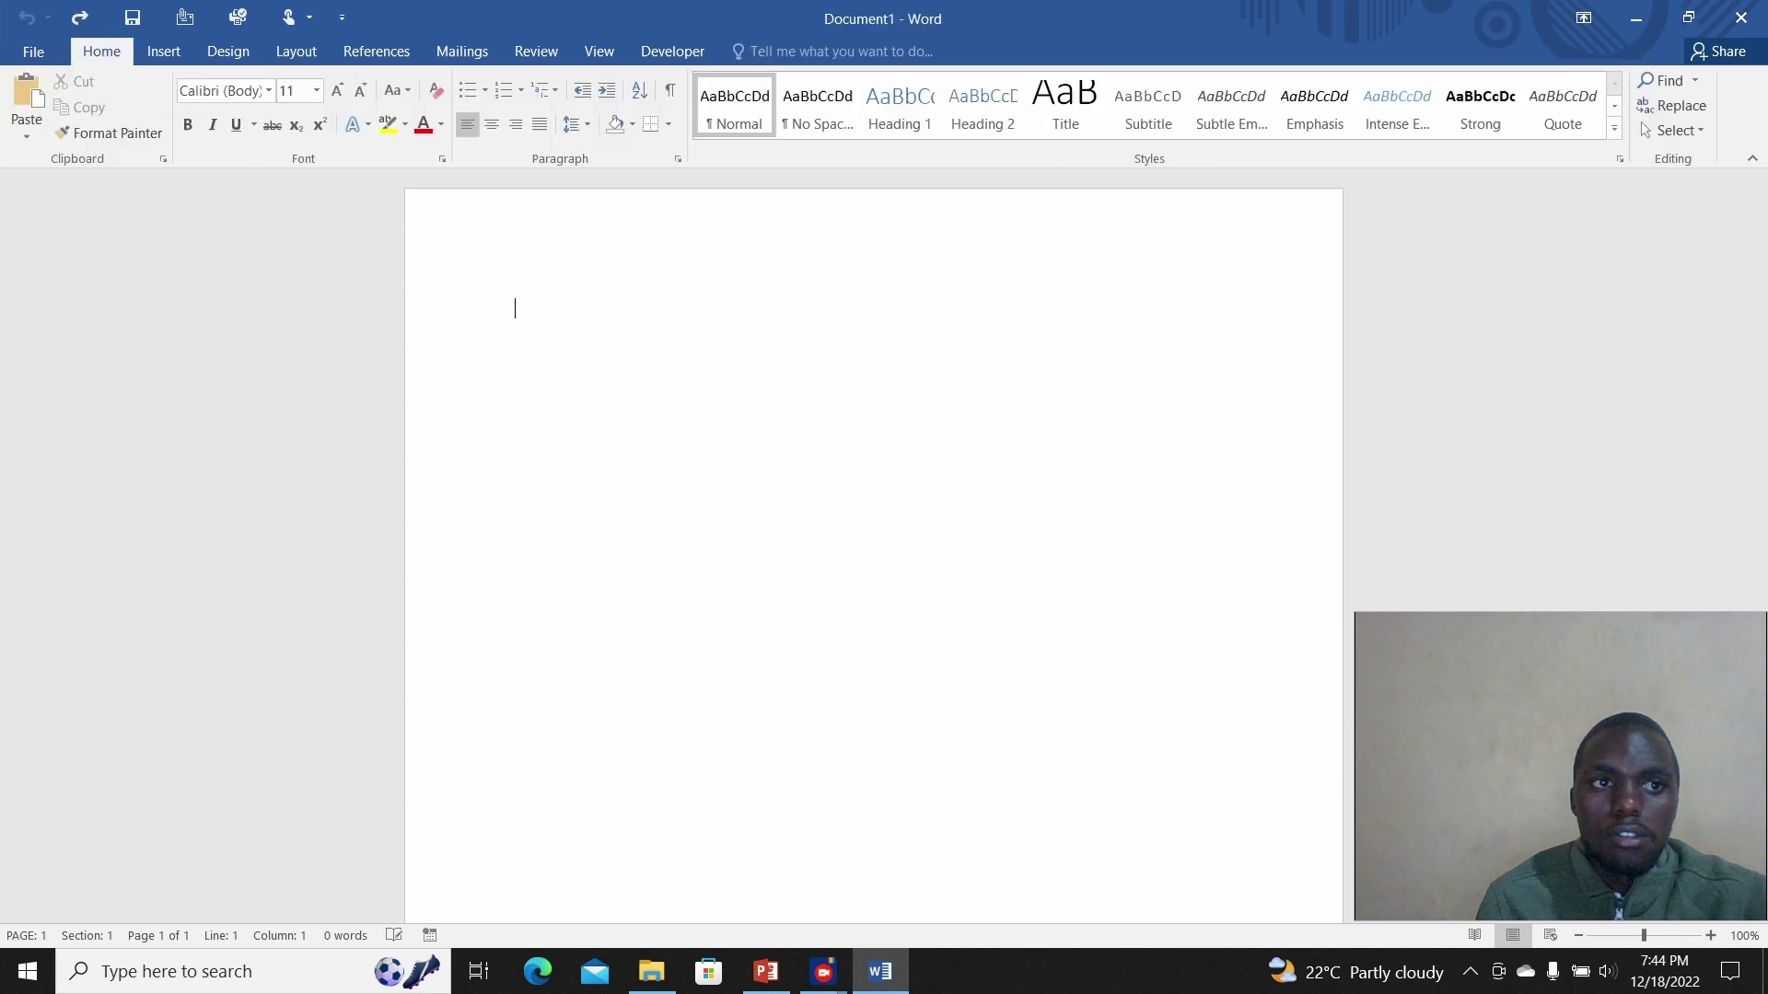
# Step: Insert a 3x5 table from the Table grid and add an empty line below it
pyautogui.click(164, 51)
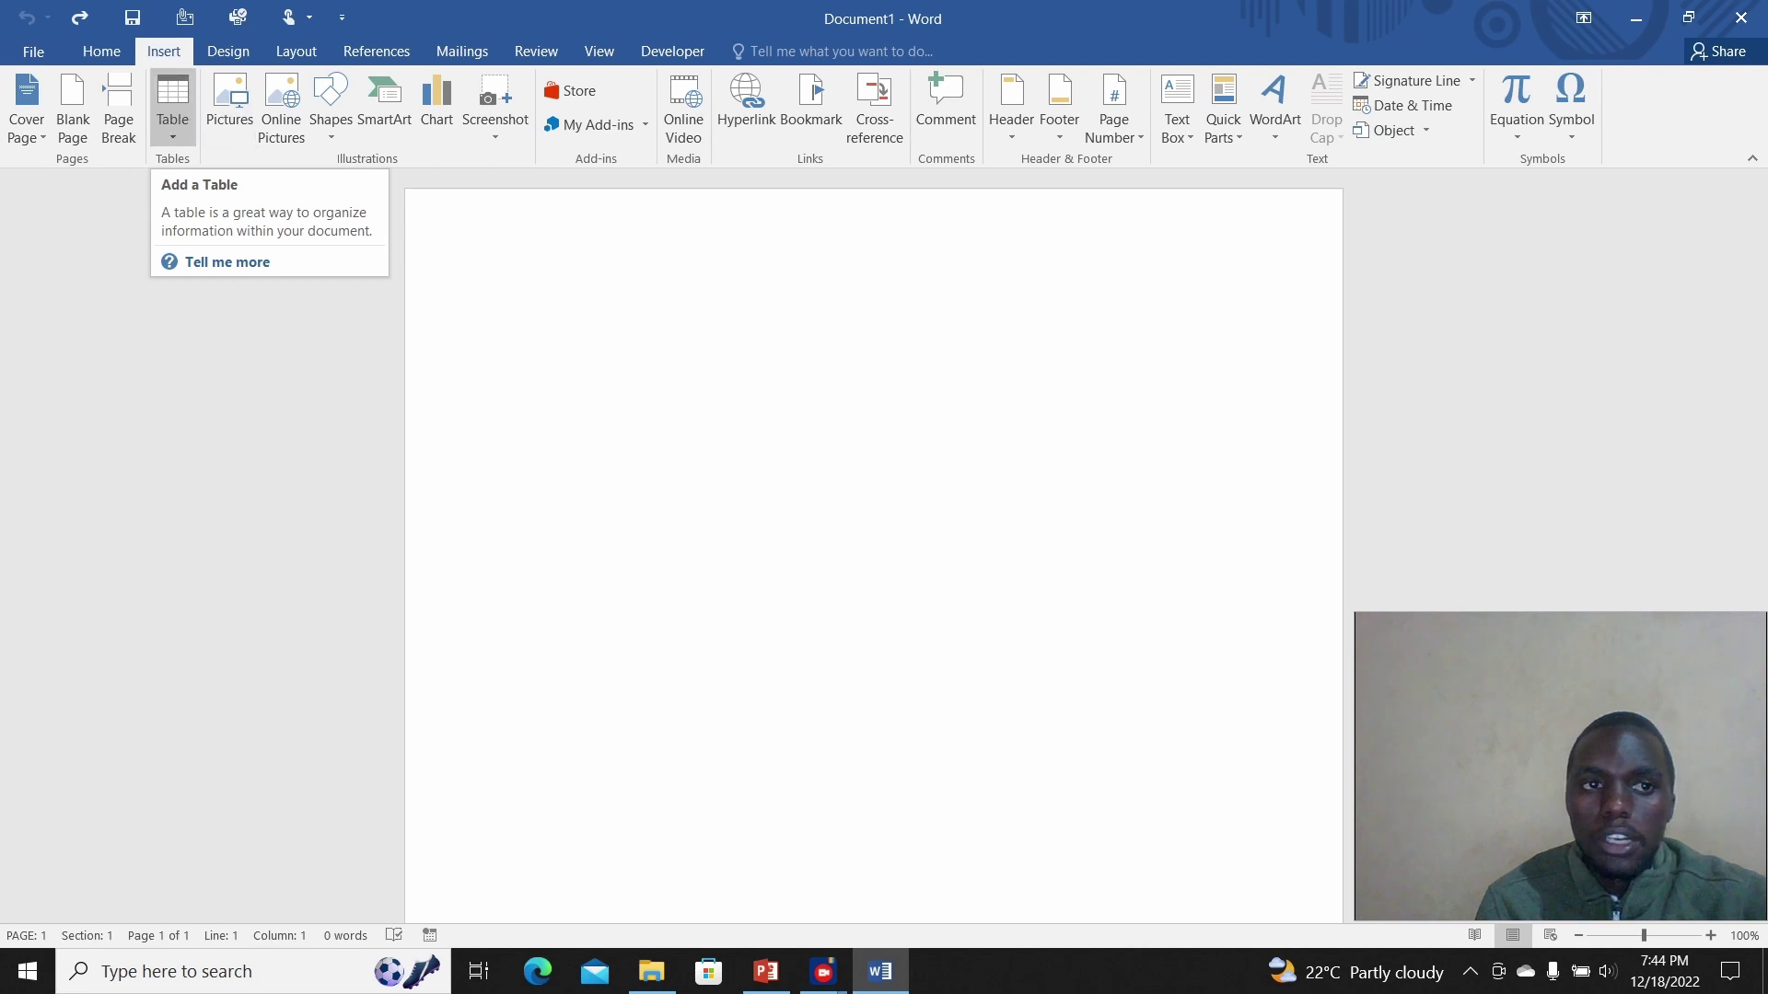
pyautogui.click(172, 109)
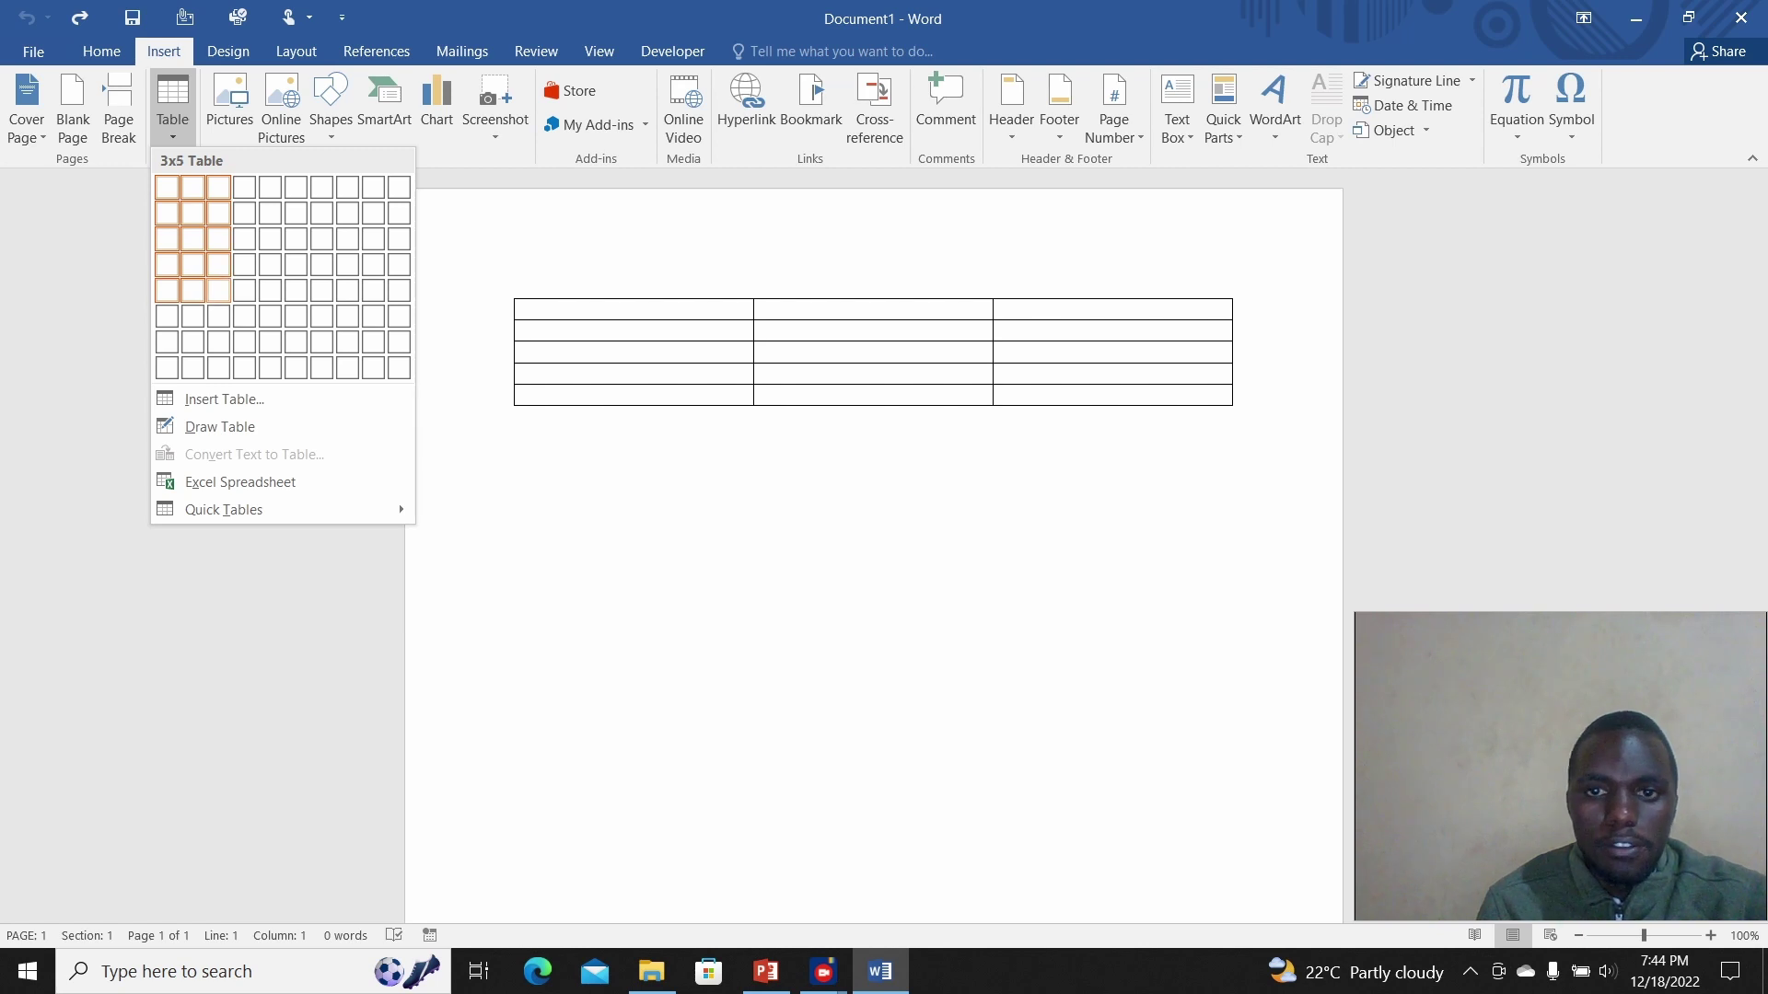
pyautogui.click(218, 291)
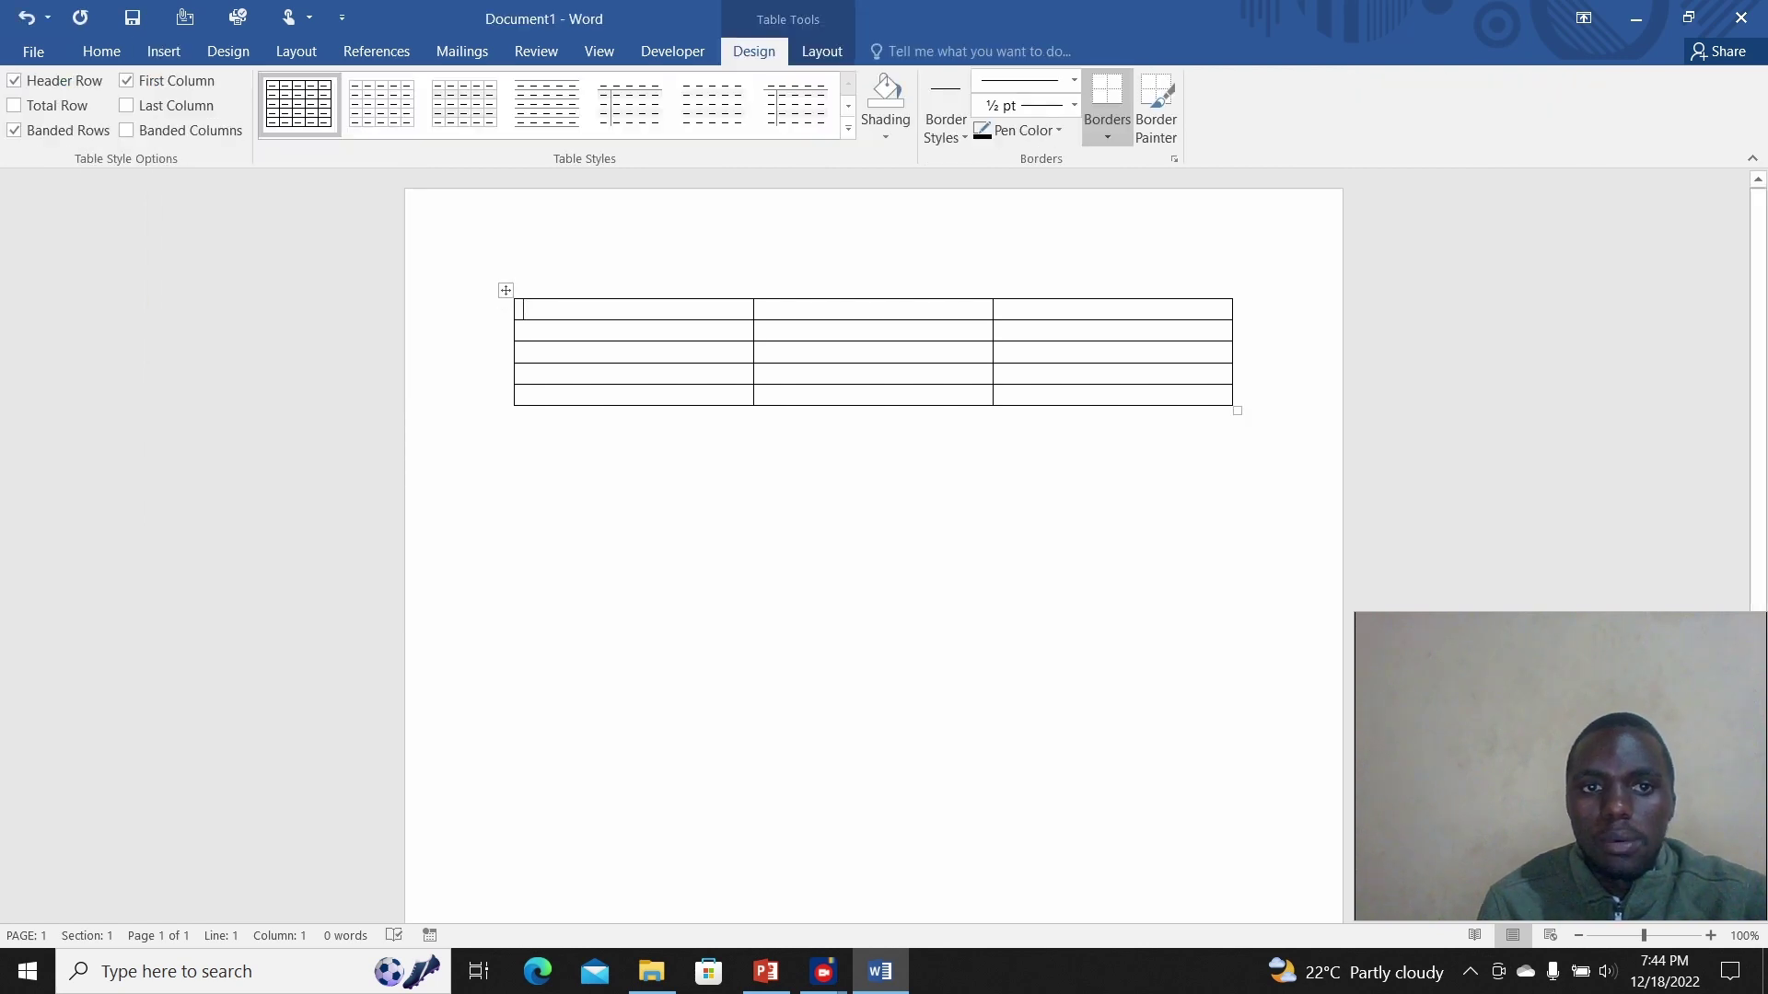
pyautogui.click(506, 290)
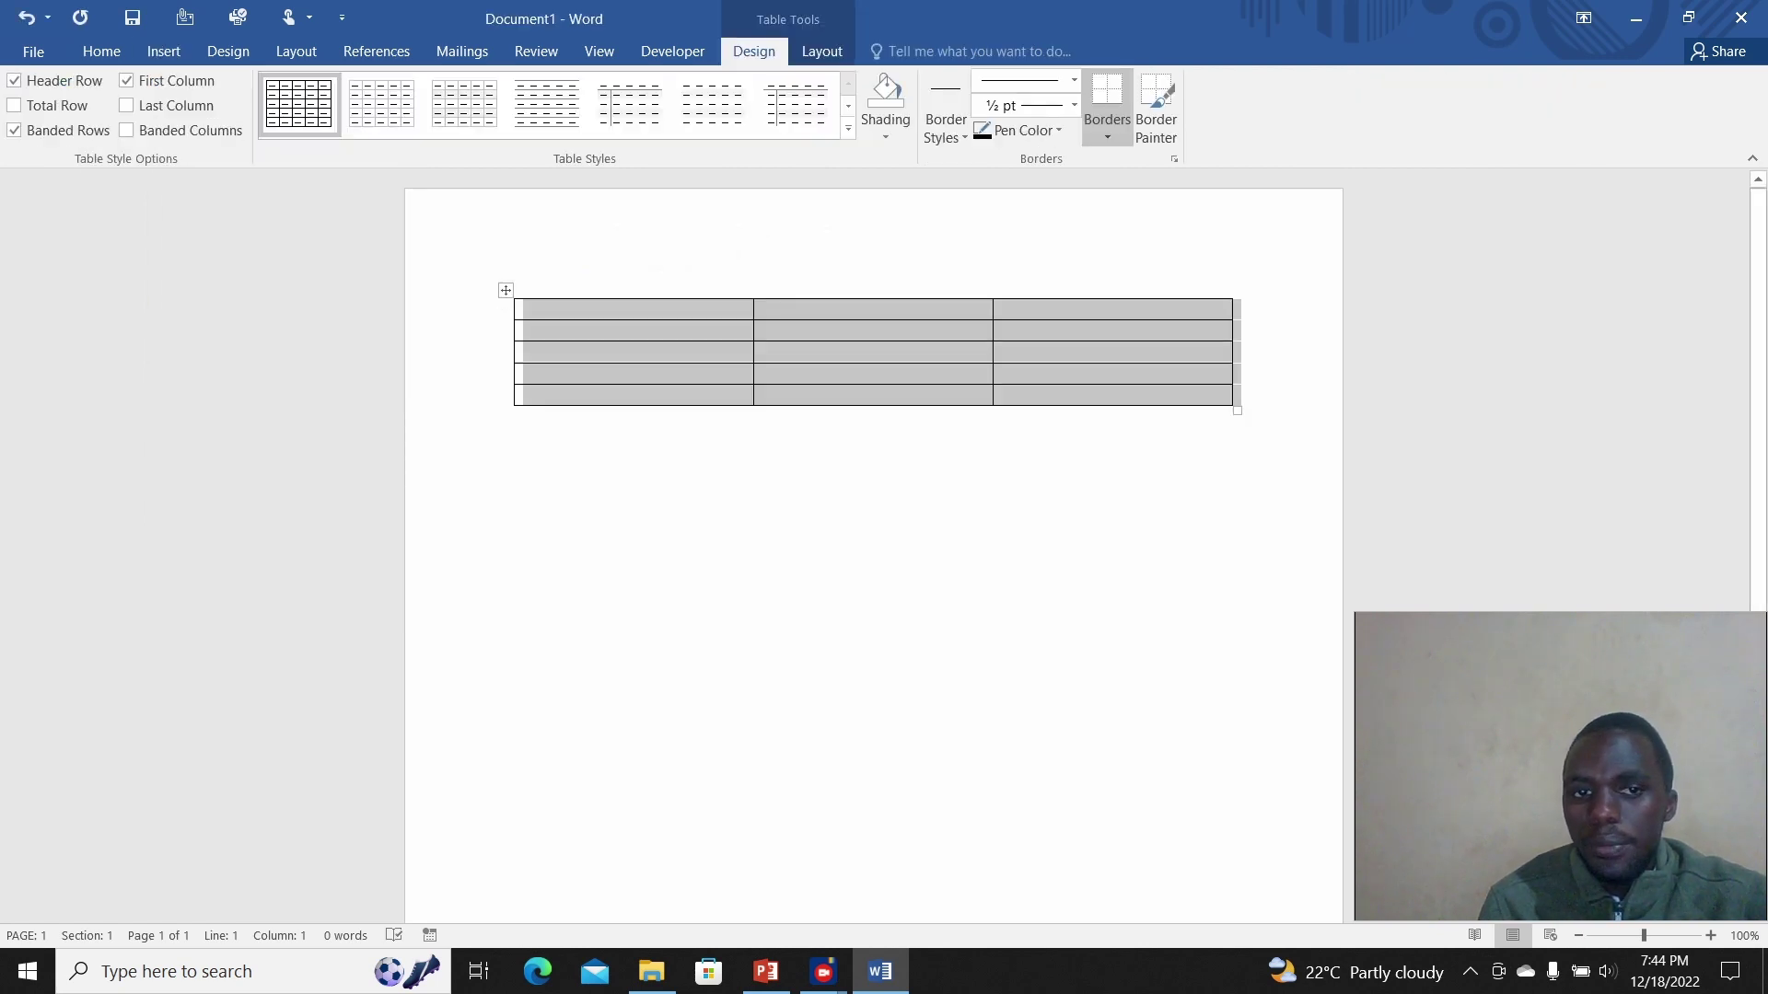
pyautogui.click(515, 416)
pyautogui.press('Return')
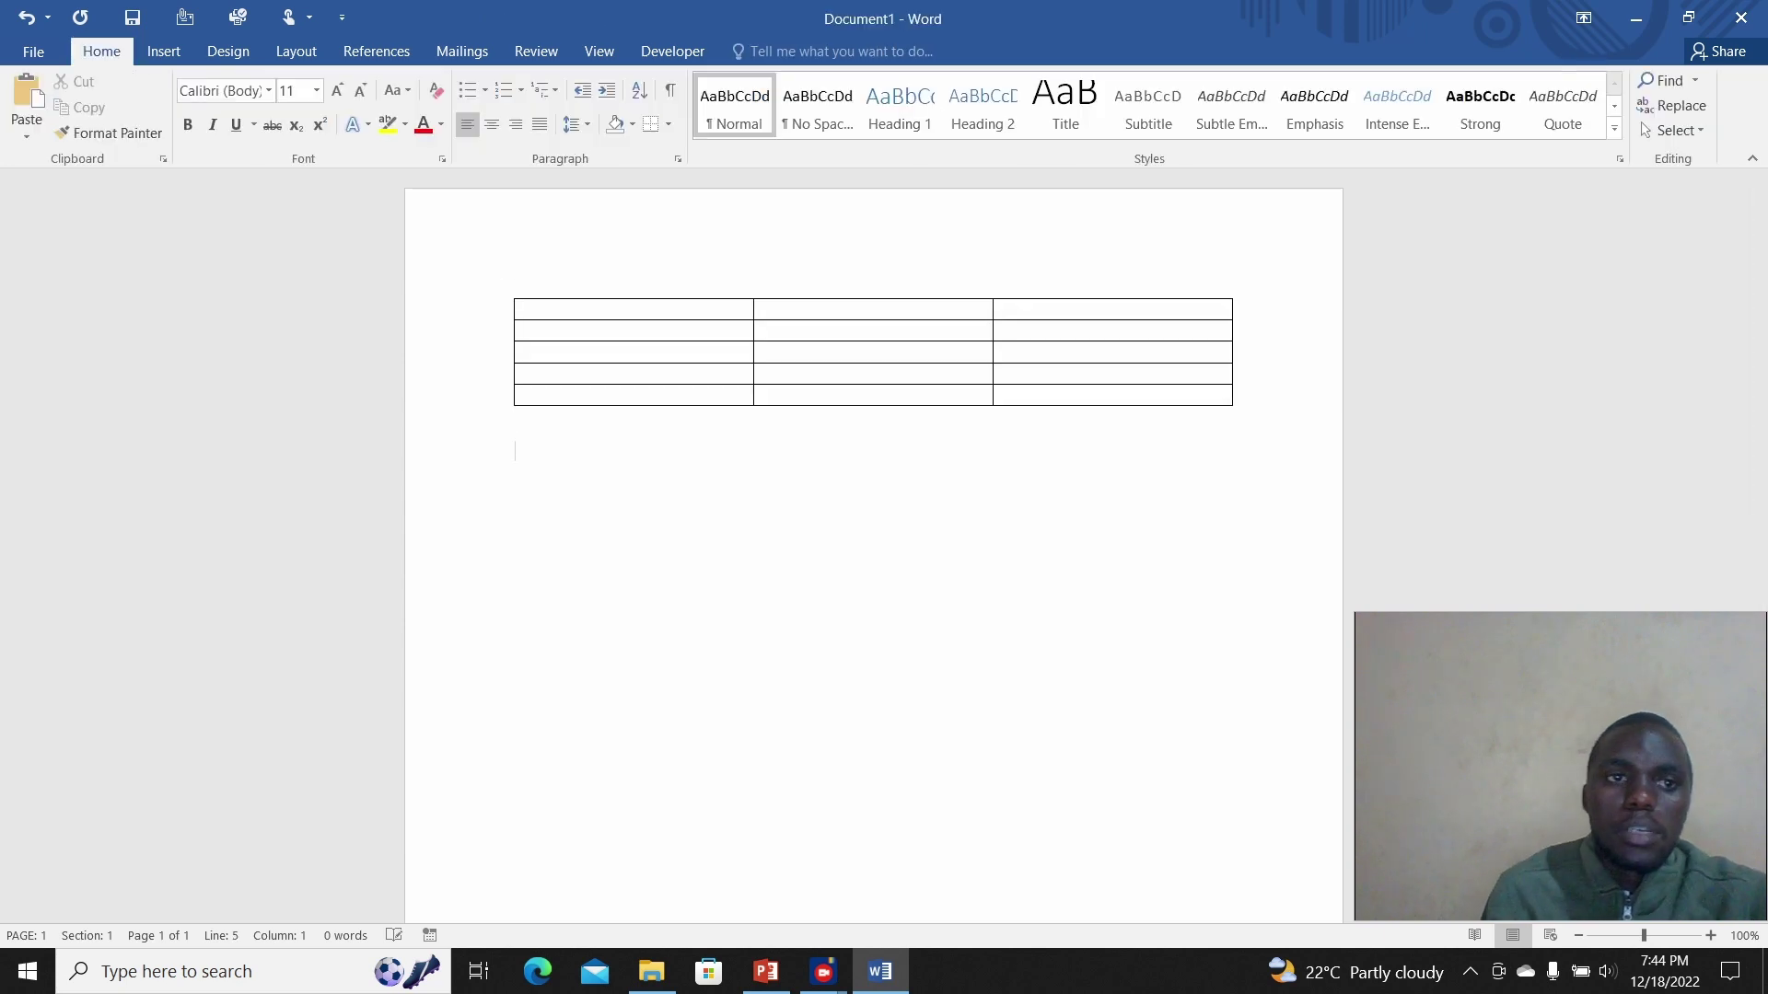
# Step: Insert a 5-column, 6-row table via Insert Table and add an empty line after it
pyautogui.click(164, 51)
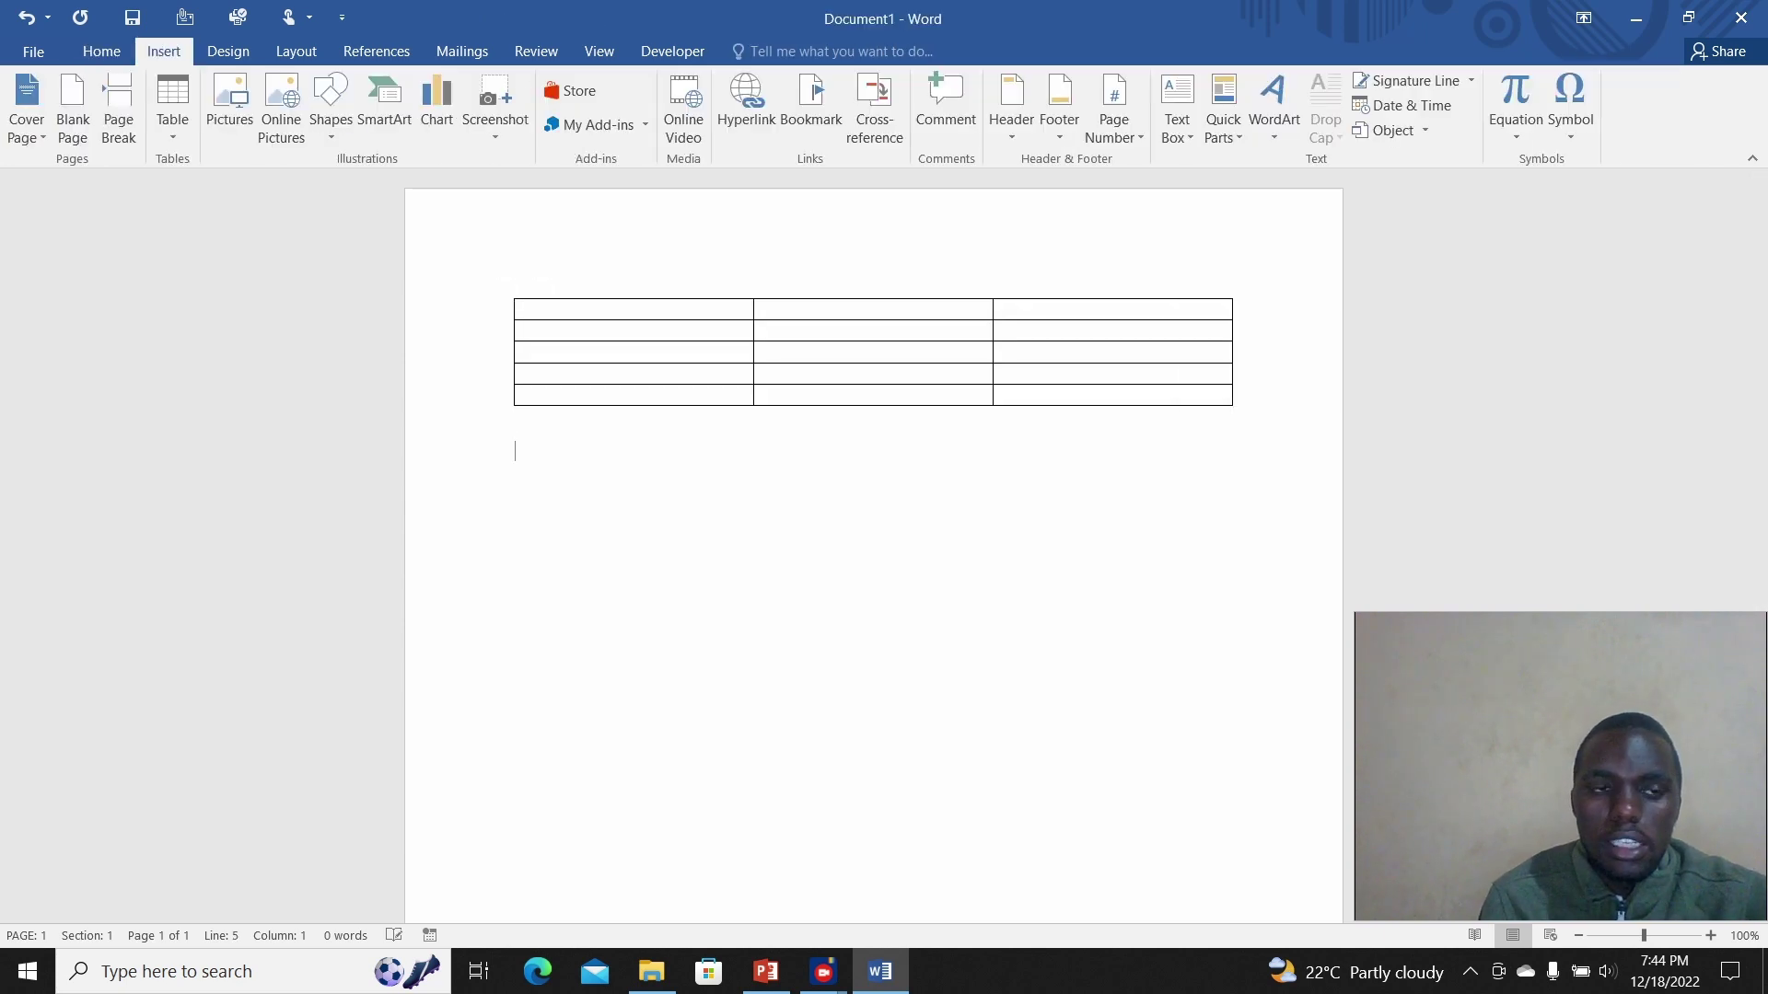
pyautogui.click(172, 109)
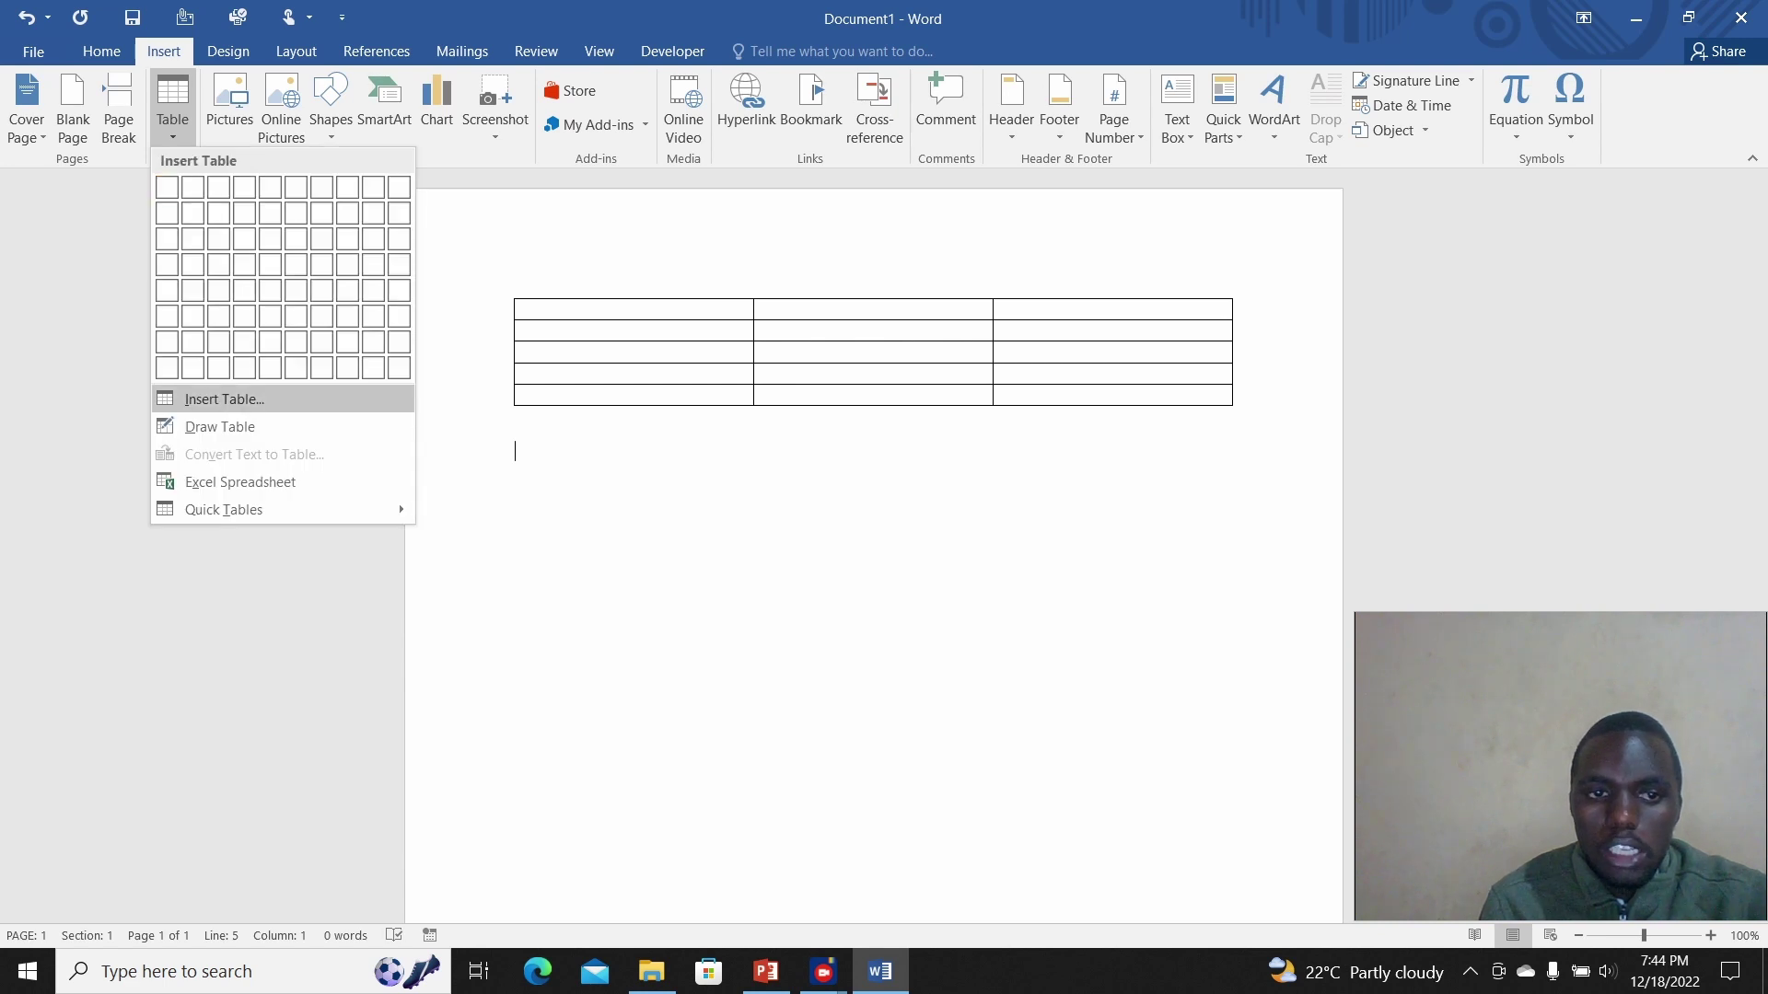
pyautogui.click(224, 399)
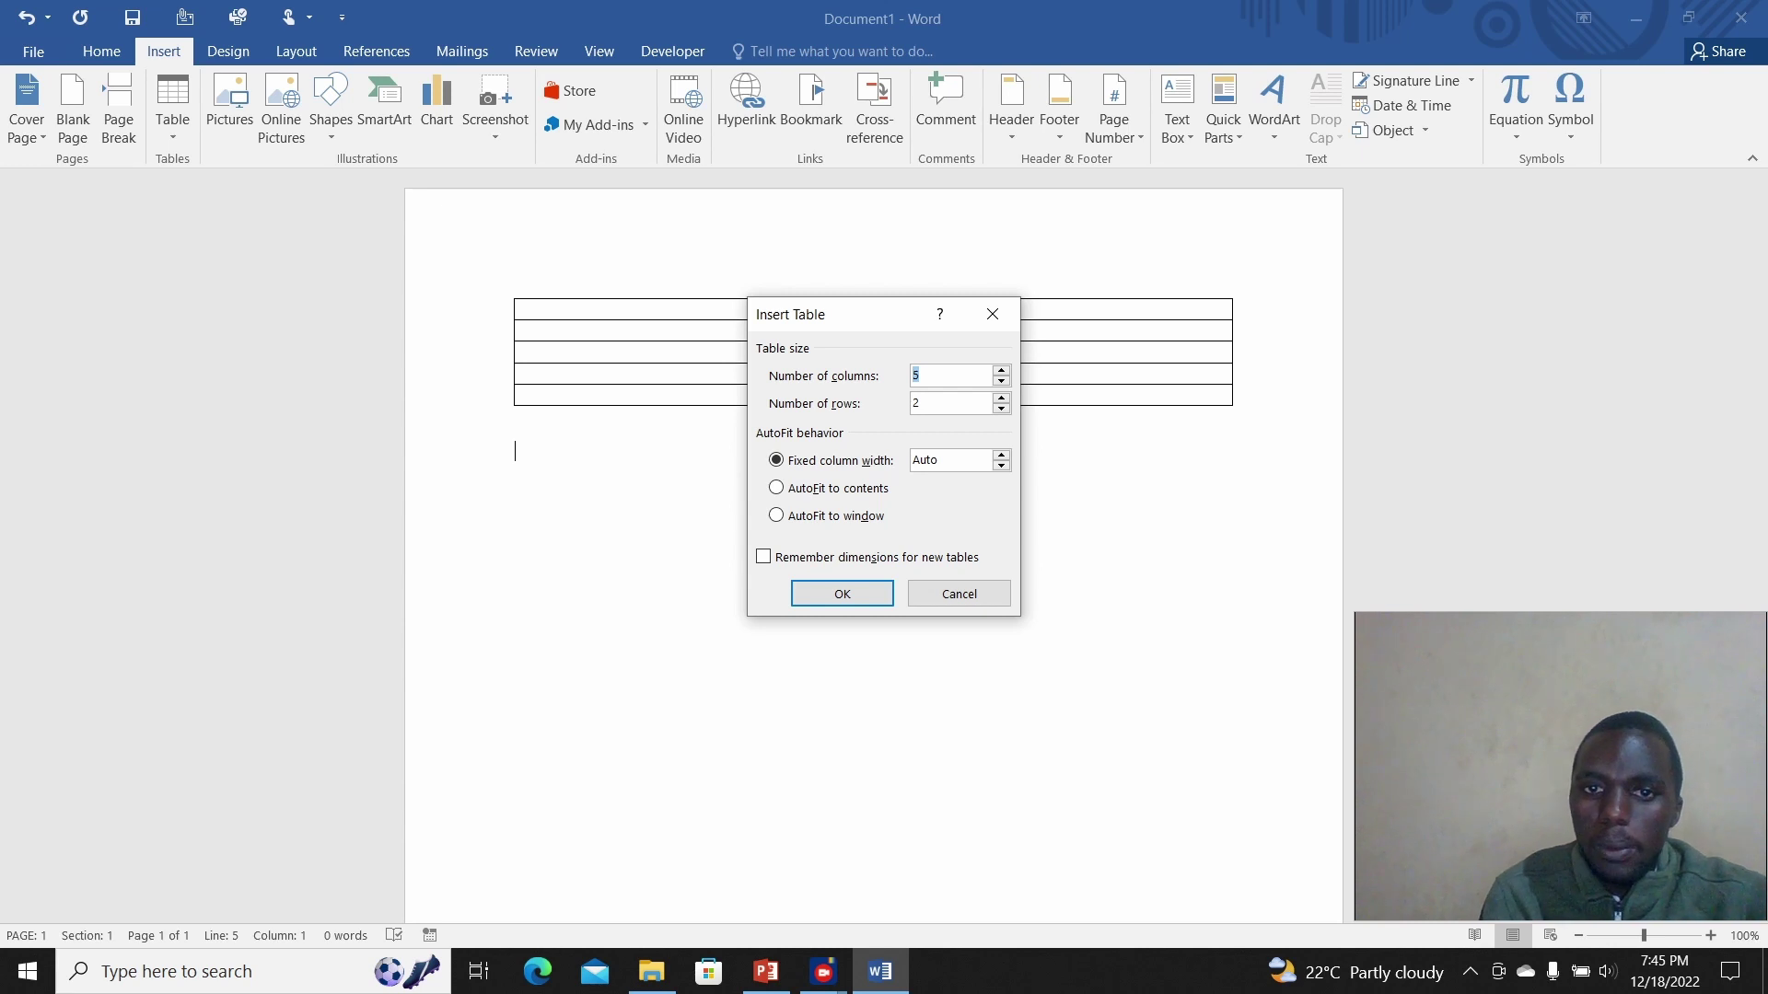
pyautogui.click(931, 403)
pyautogui.press('BackSpace')
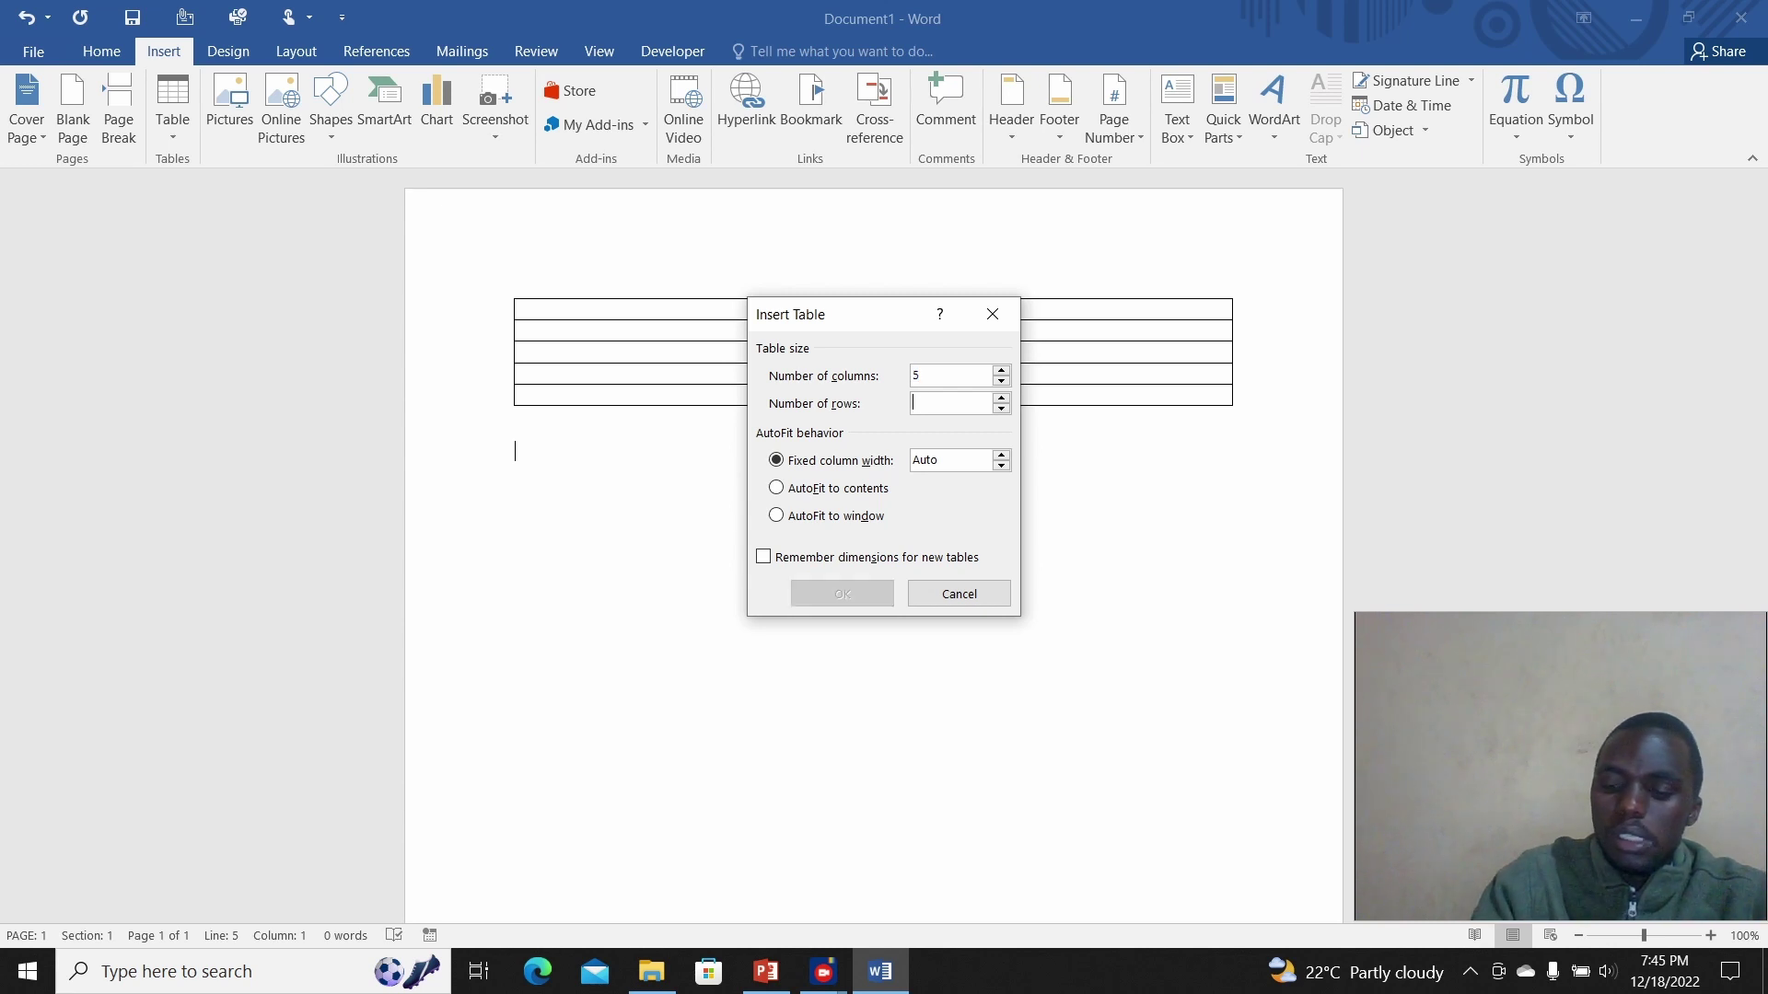
pyautogui.write('6')
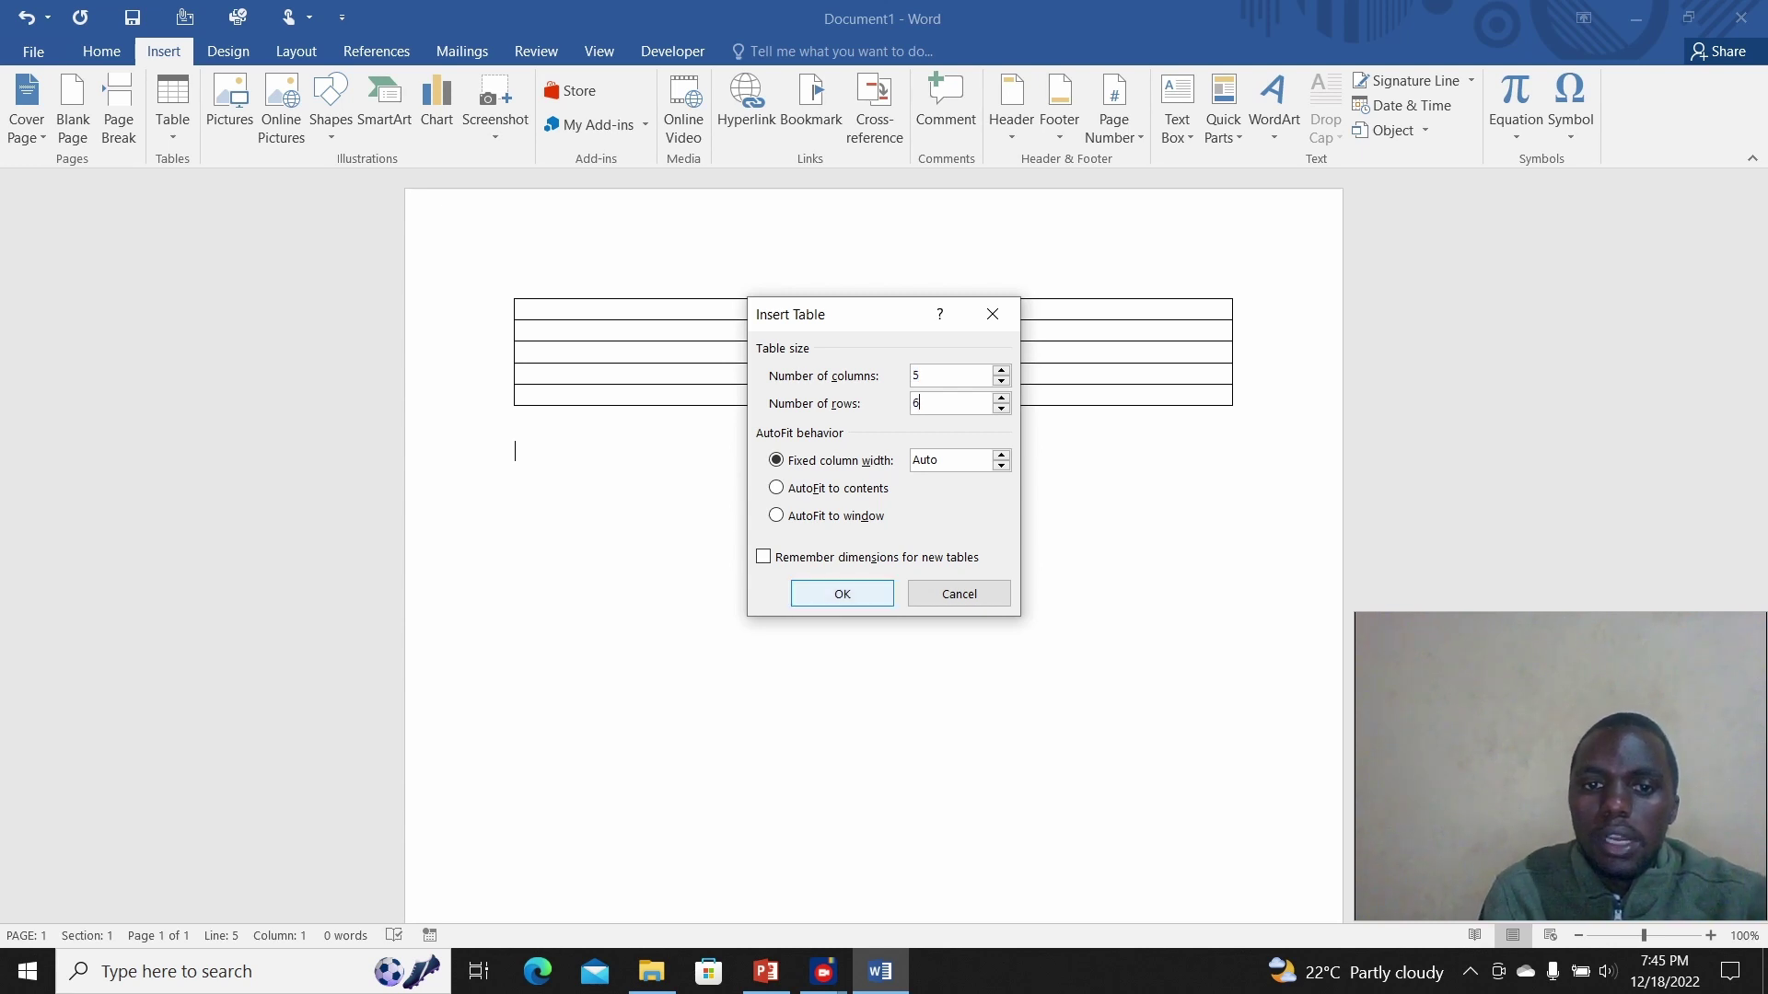
pyautogui.press('Return')
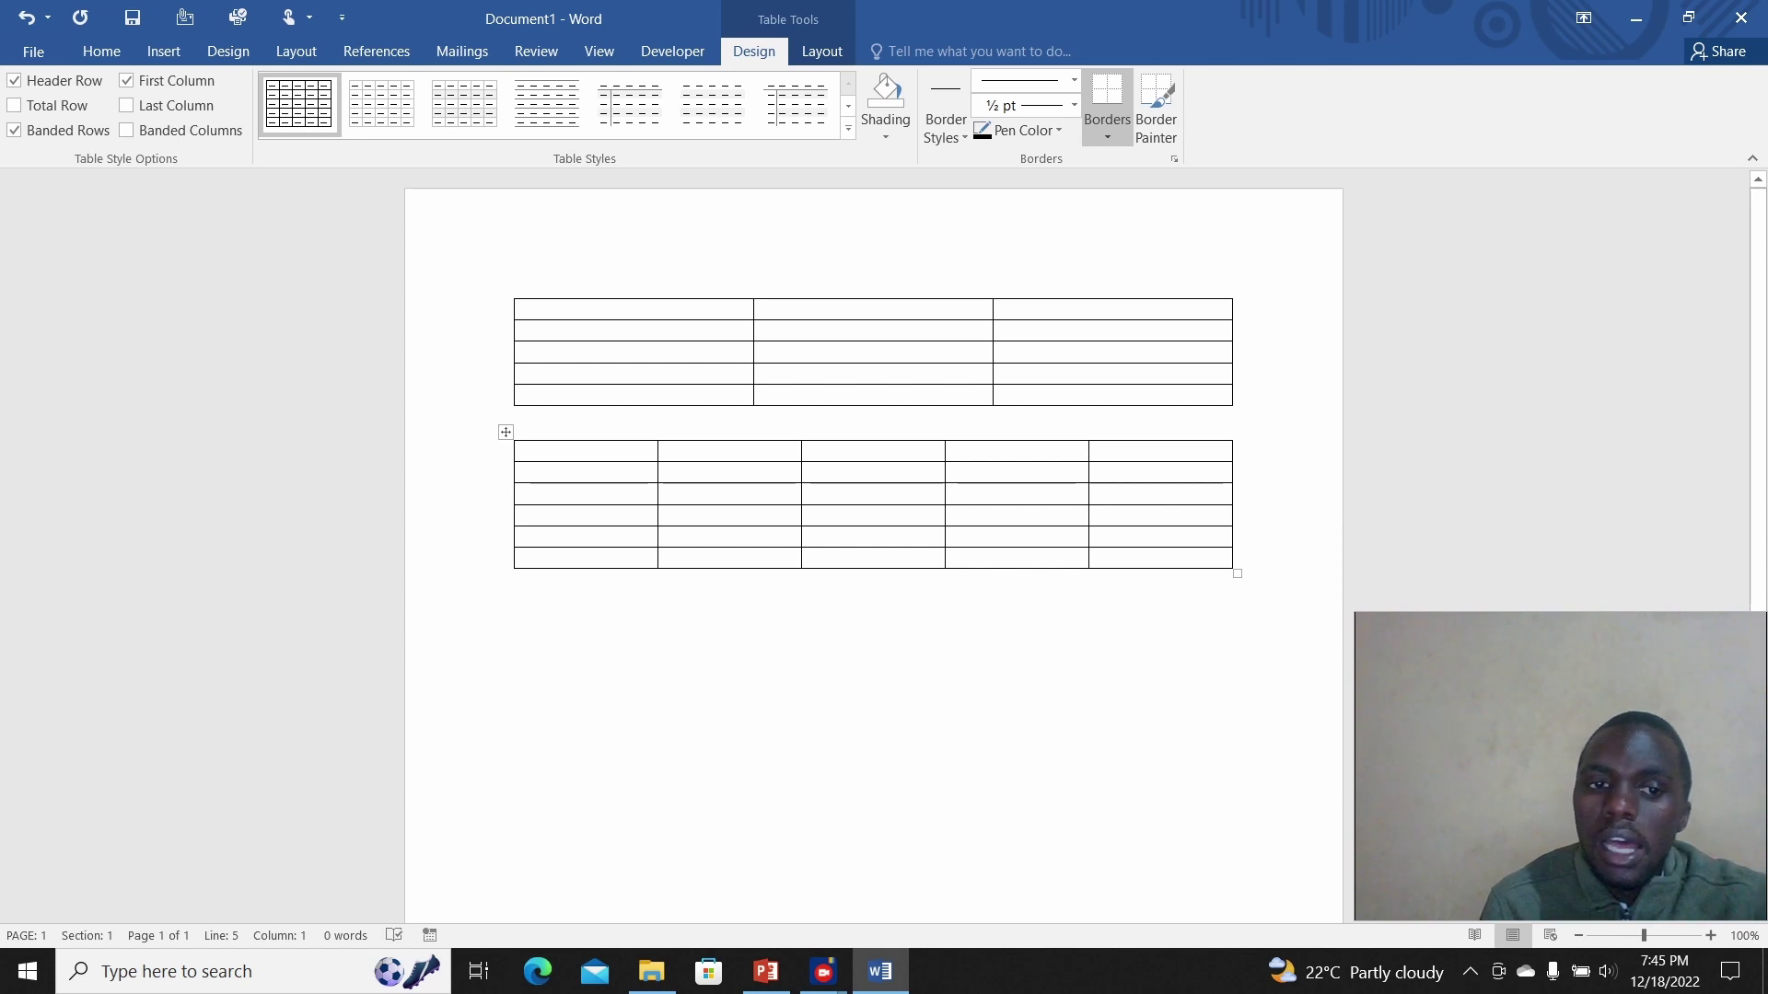
pyautogui.click(516, 580)
pyautogui.press('Return')
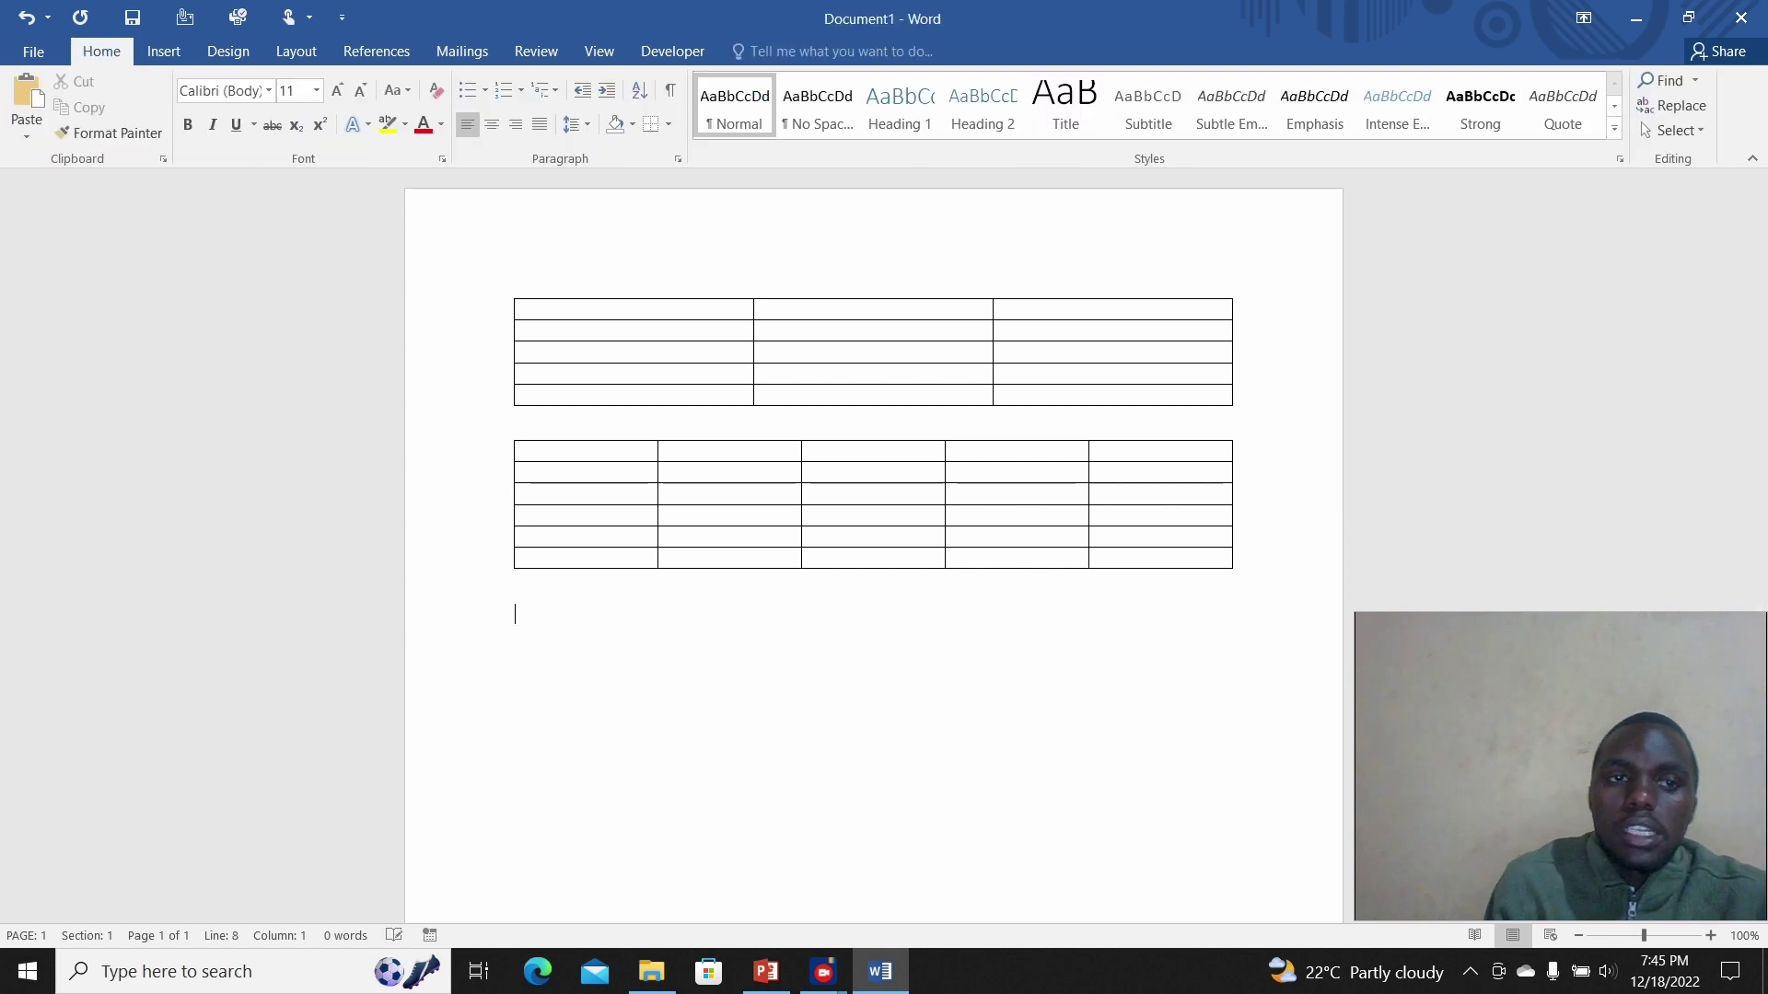
# Step: Draw the third table's outline with Draw Table and add four vertical dividers for five columns
pyautogui.click(164, 50)
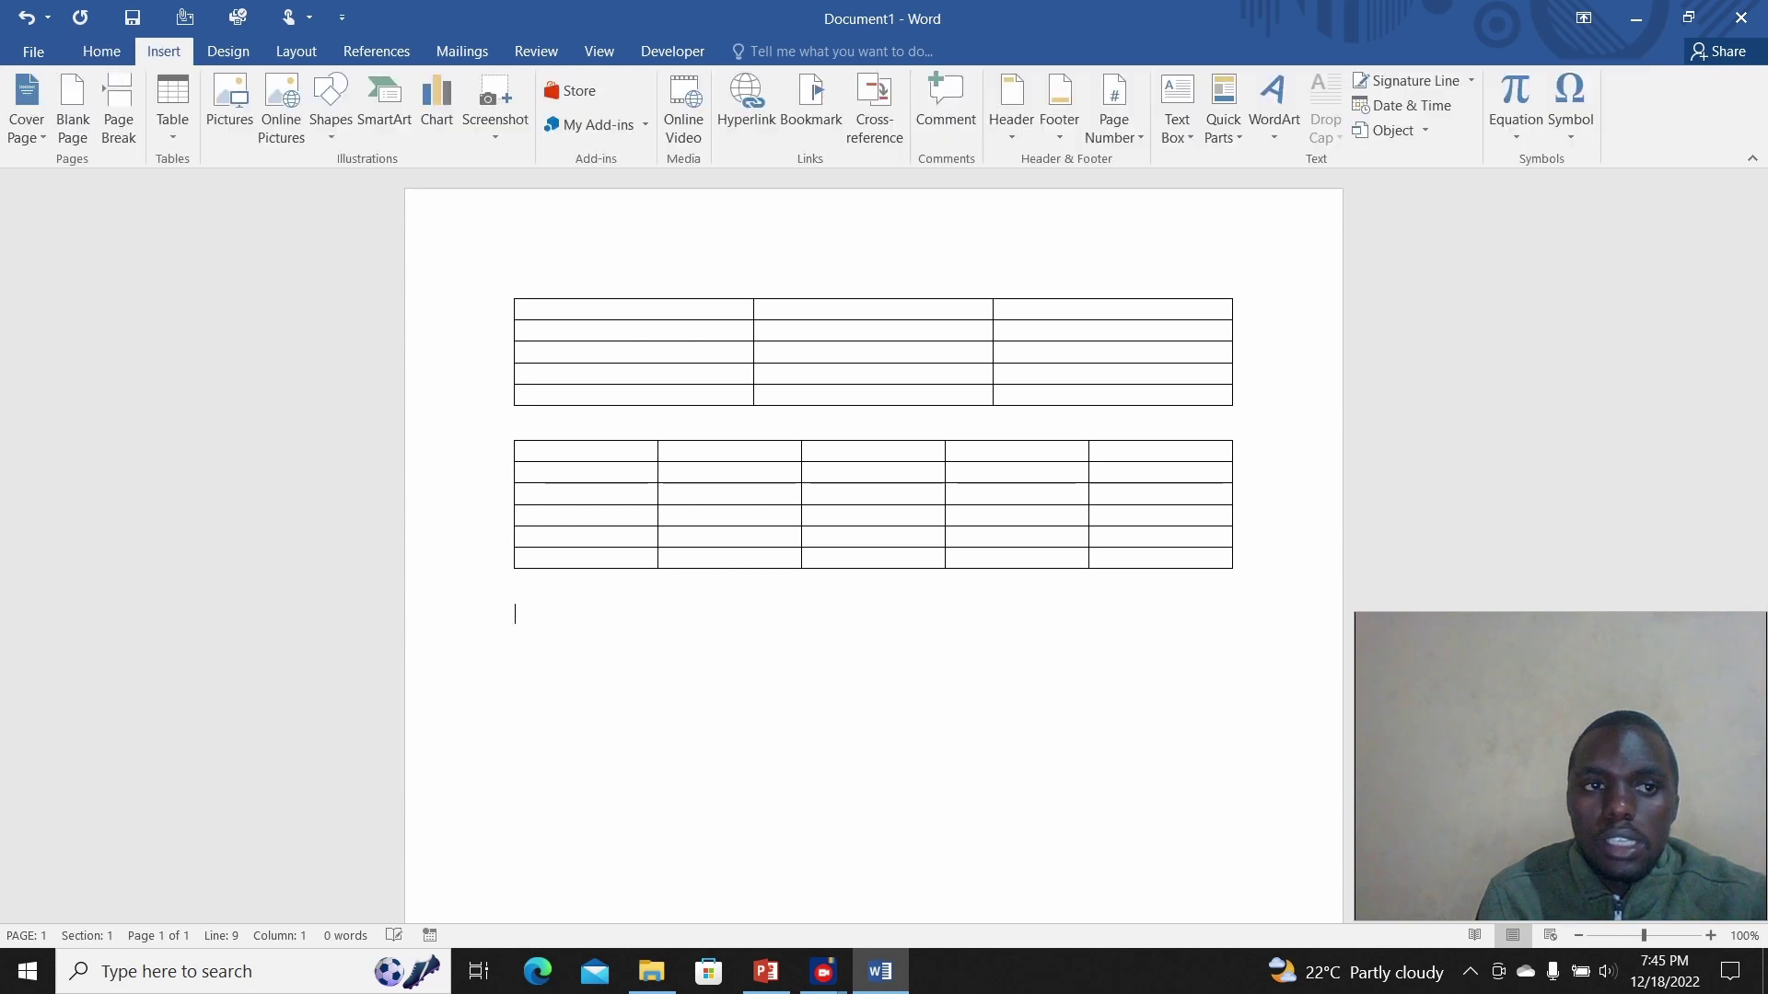
pyautogui.click(172, 109)
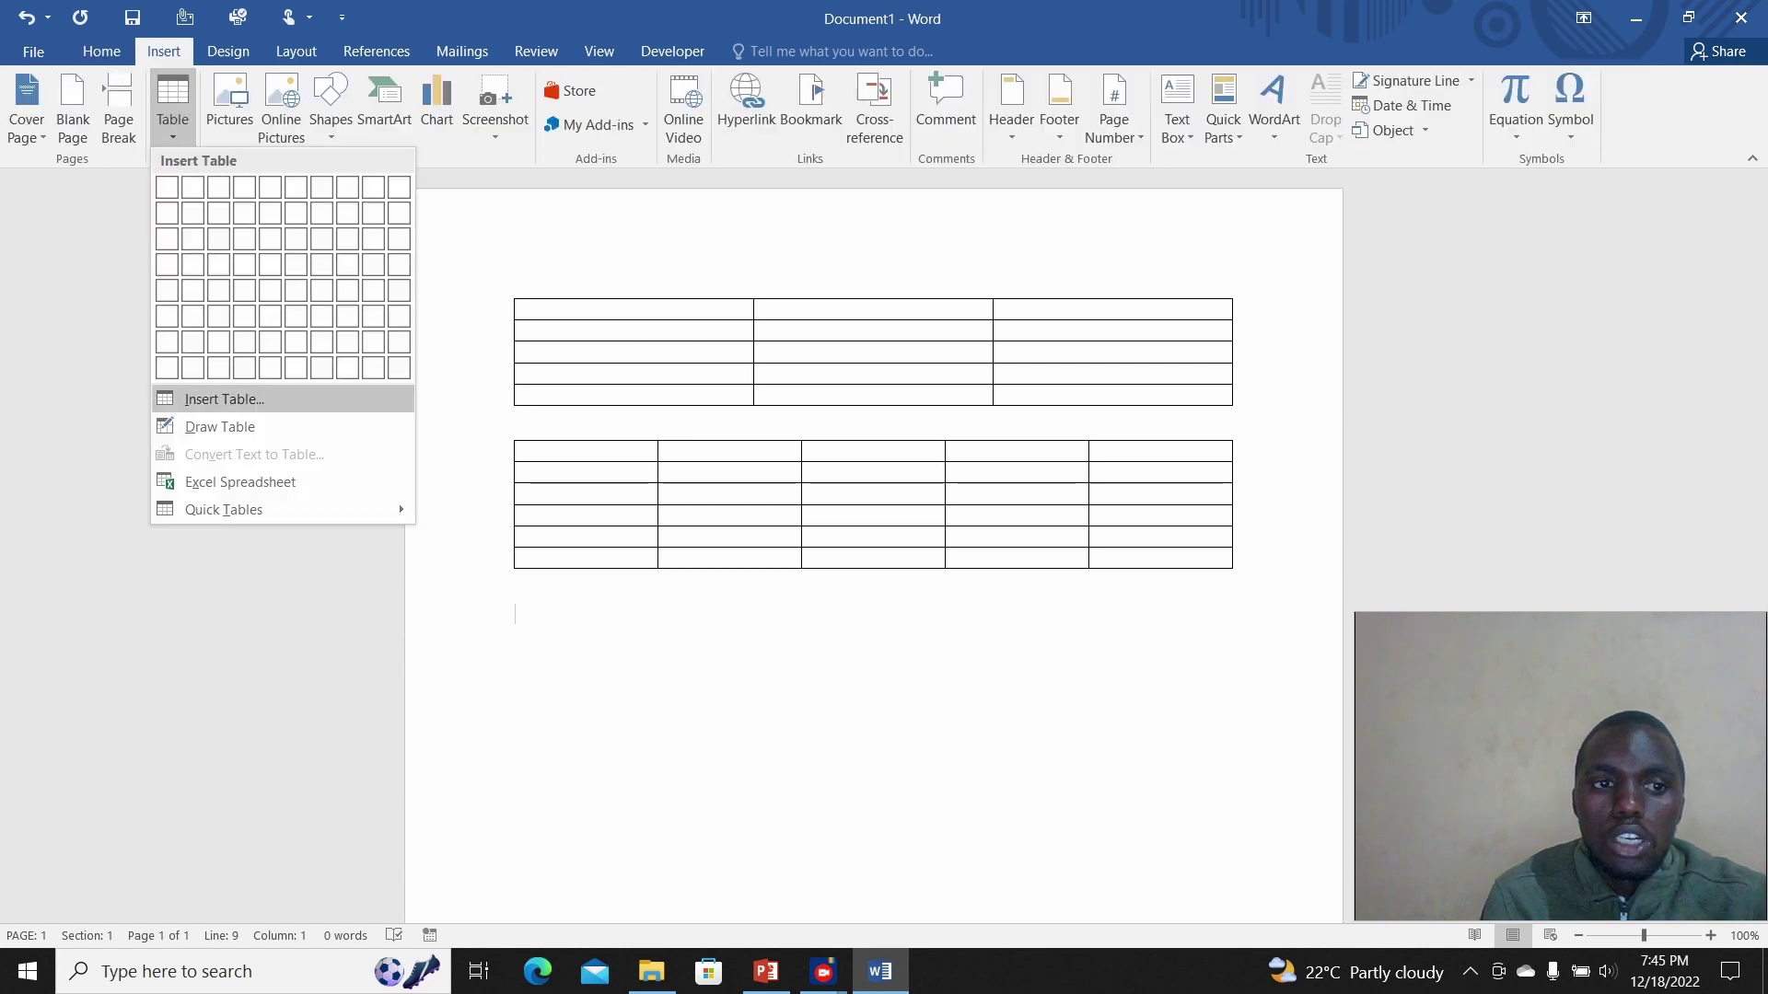
pyautogui.click(220, 426)
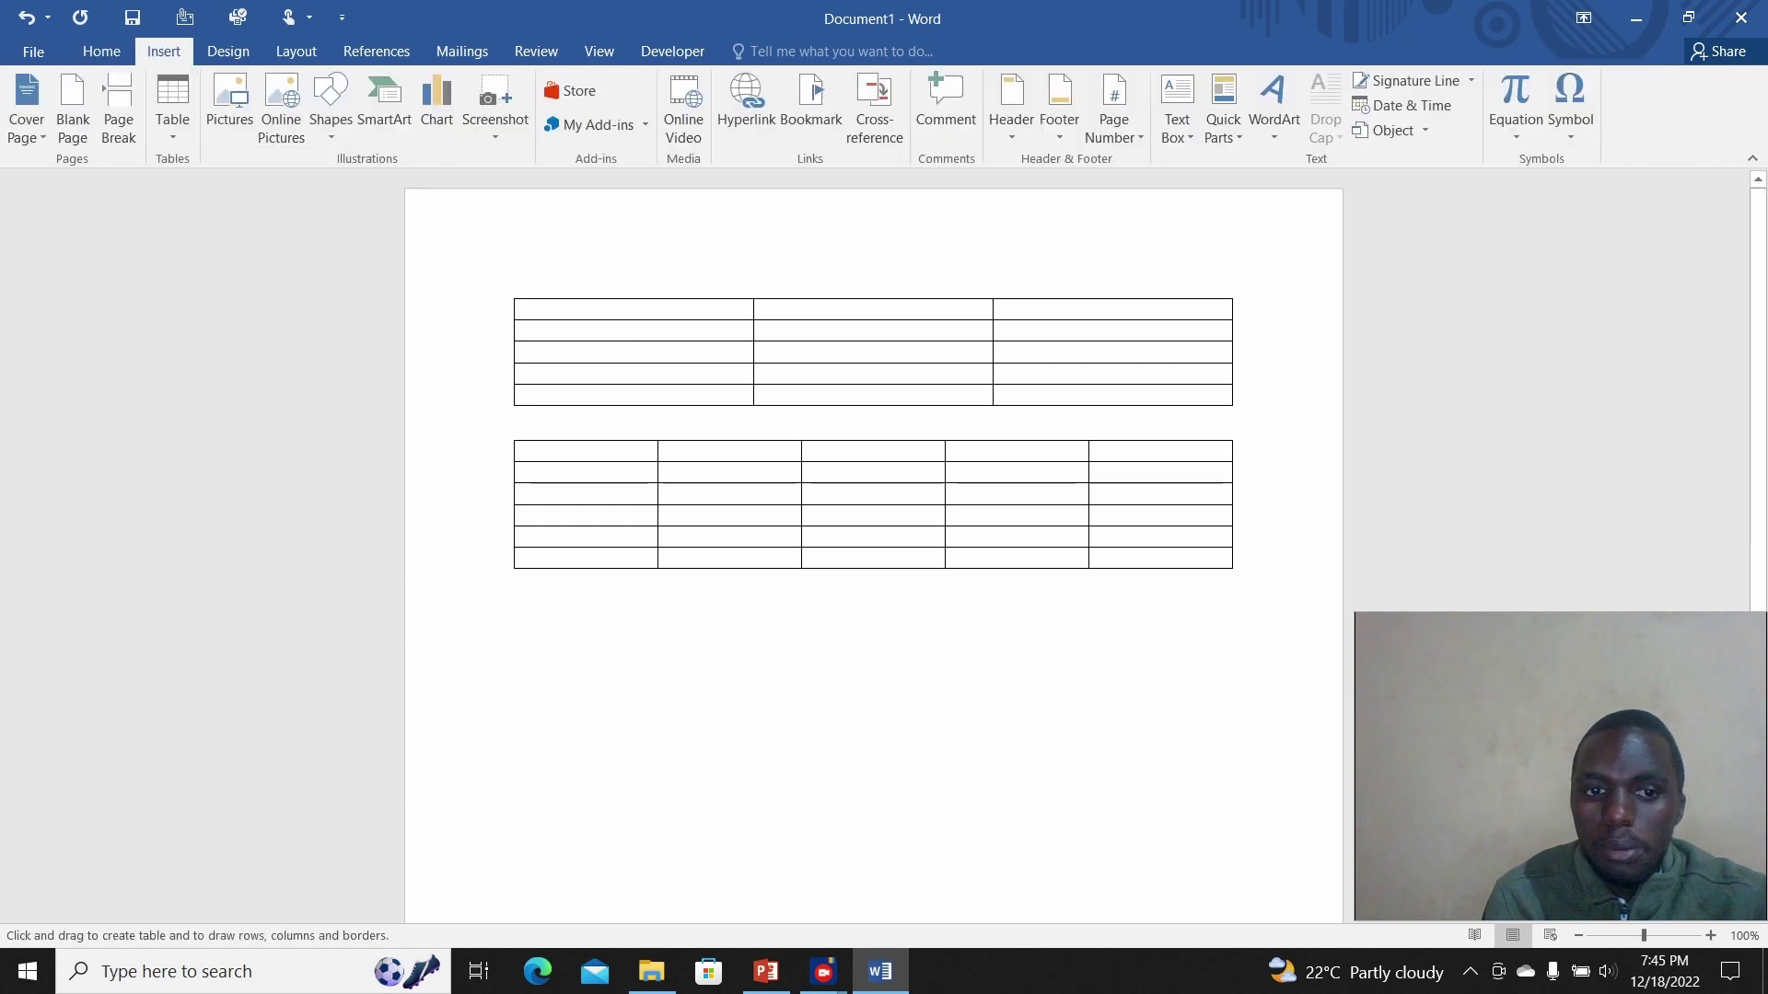
pyautogui.moveTo(513, 614)
pyautogui.mouseDown()
pyautogui.moveTo(514, 674)
pyautogui.moveTo(715, 768)
pyautogui.moveTo(1049, 814)
pyautogui.moveTo(1240, 812)
pyautogui.mouseUp()
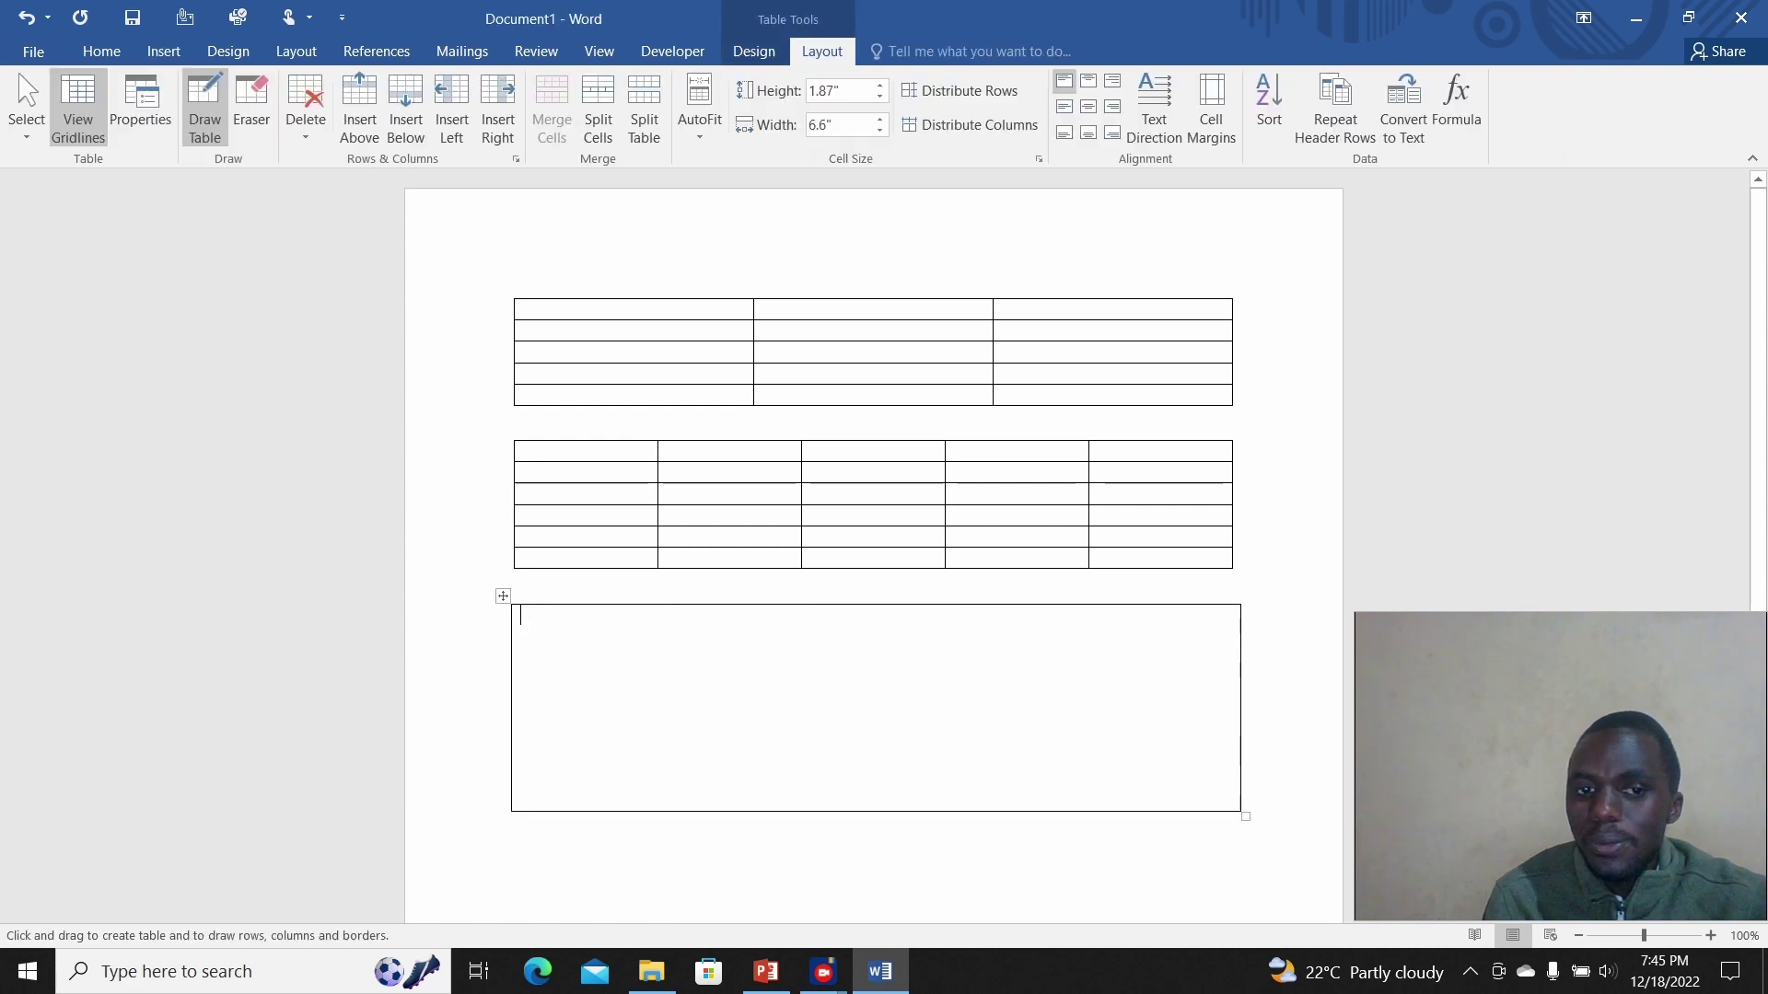
pyautogui.moveTo(661, 608); pyautogui.dragTo(659, 806)
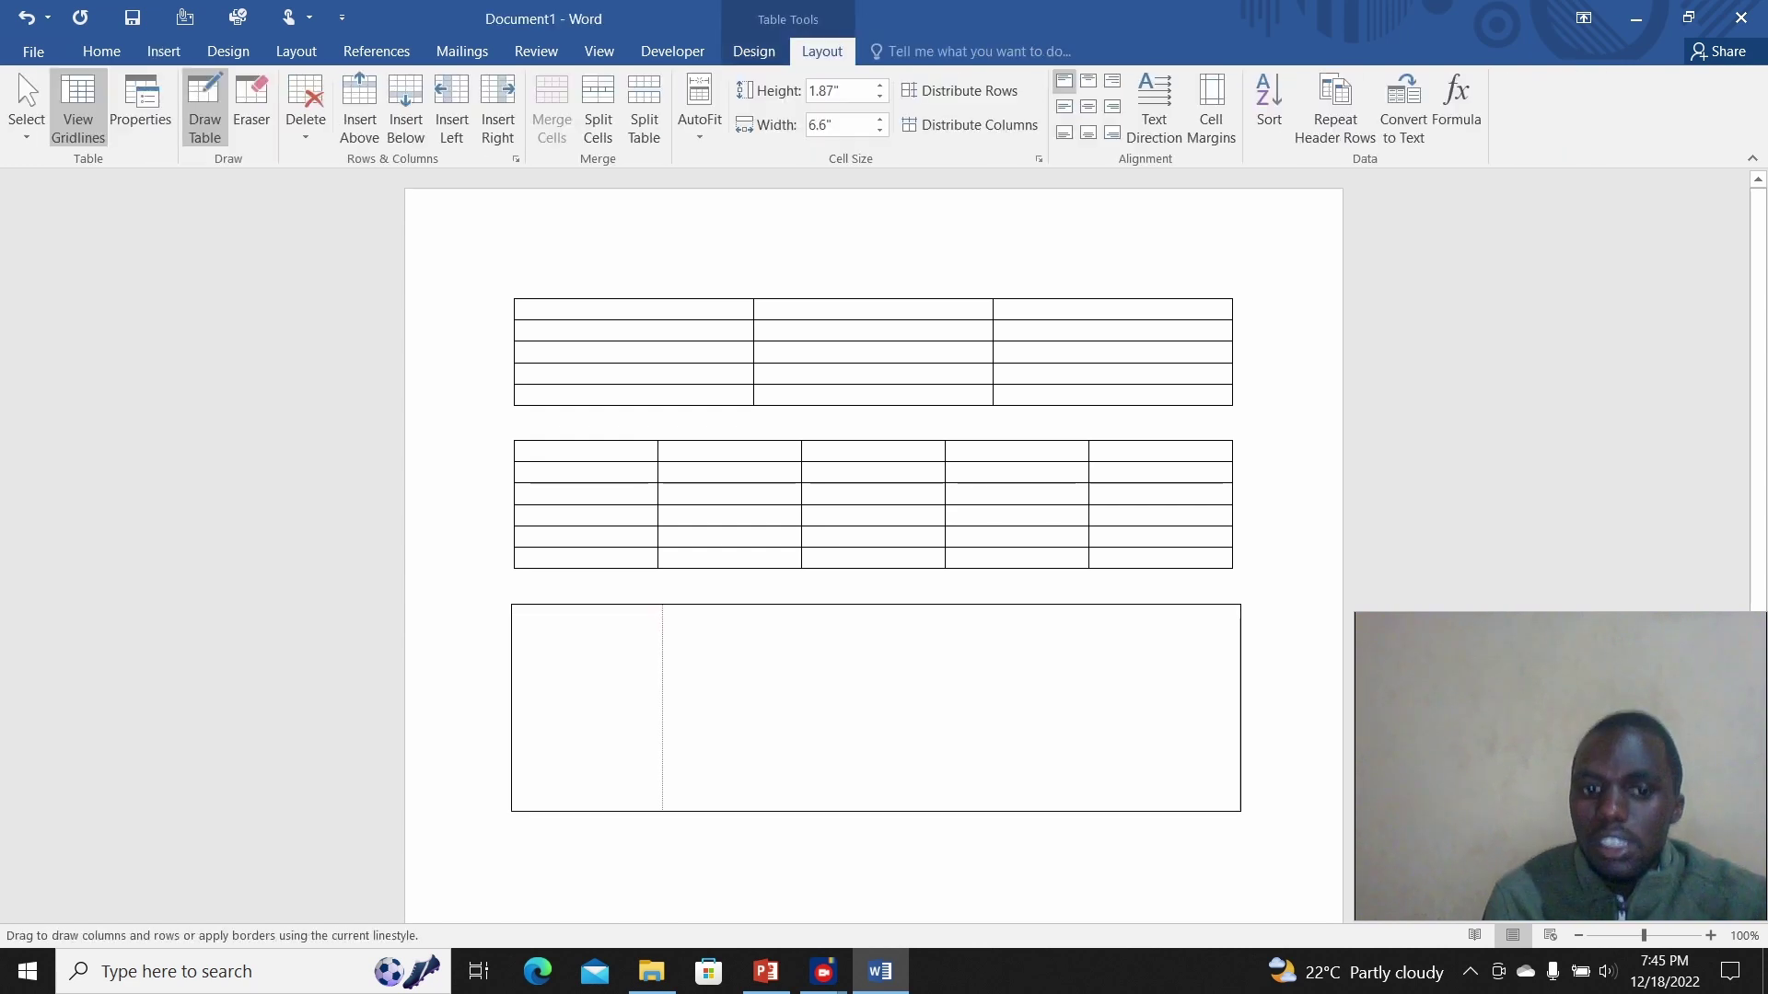
pyautogui.moveTo(806, 604)
pyautogui.mouseDown()
pyautogui.moveTo(807, 792)
pyautogui.moveTo(831, 789)
pyautogui.mouseUp()
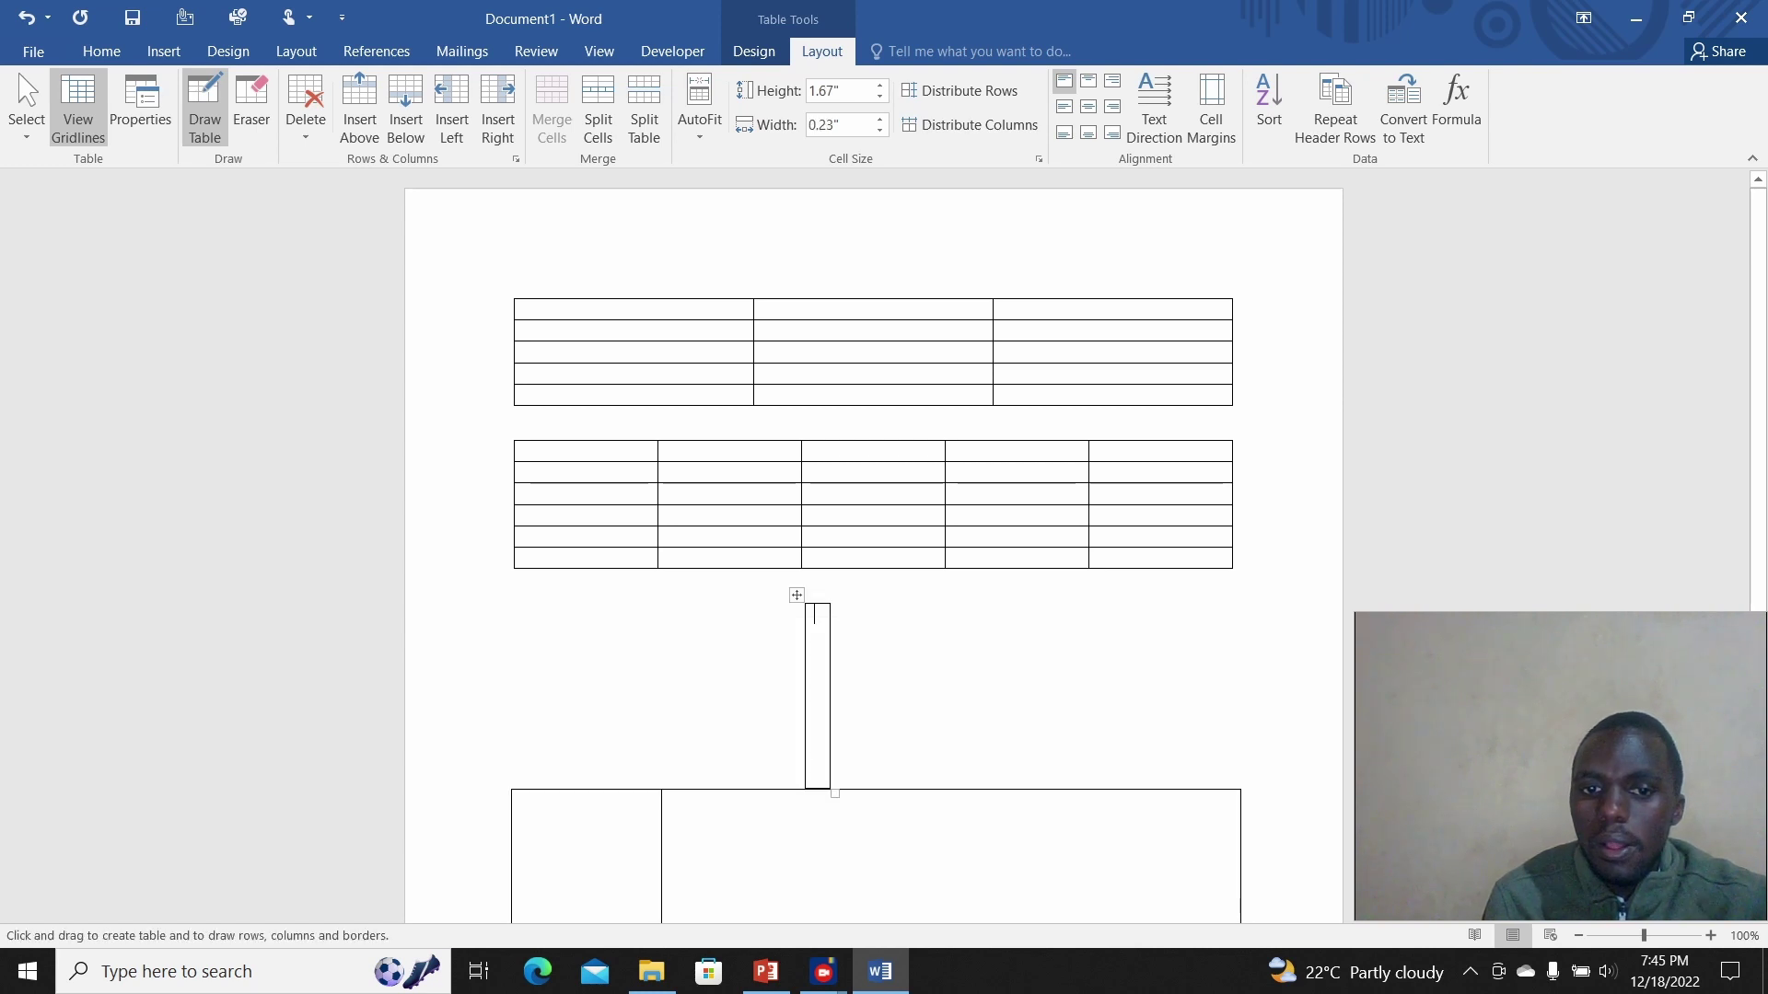
pyautogui.hotkey('ctrl', 'z')
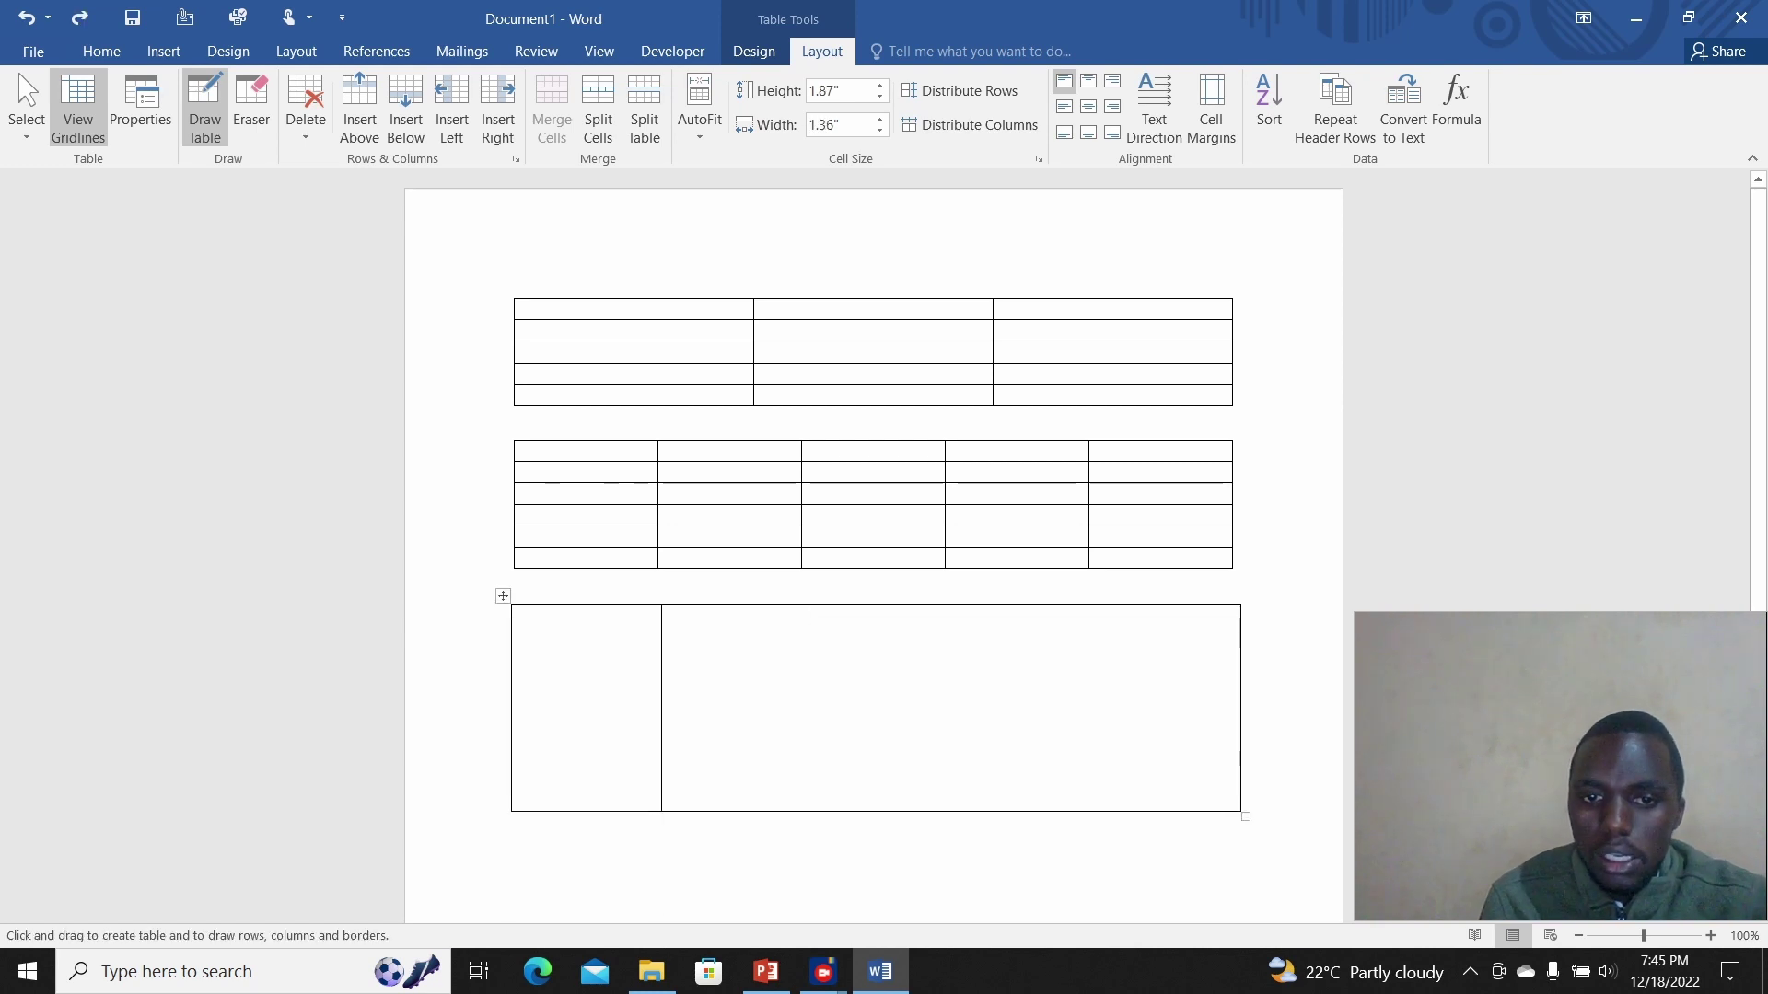
pyautogui.moveTo(804, 605)
pyautogui.mouseDown()
pyautogui.moveTo(806, 810)
pyautogui.moveTo(828, 795)
pyautogui.moveTo(803, 811)
pyautogui.mouseUp()
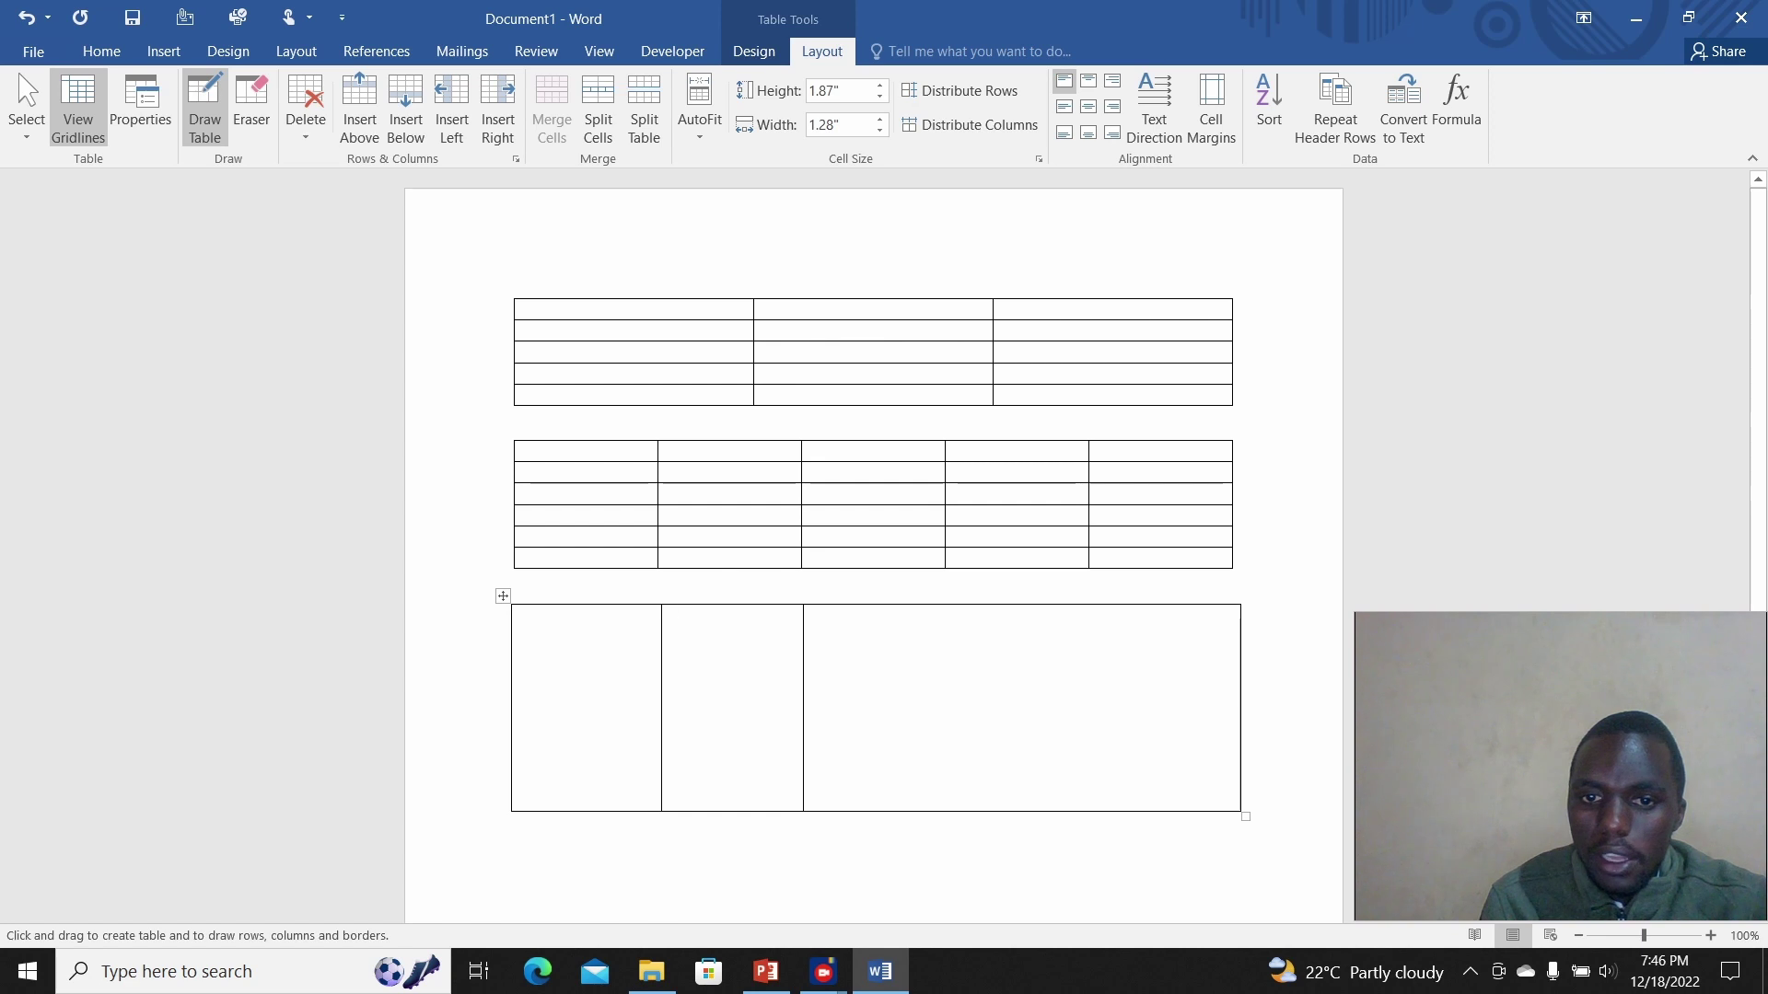
pyautogui.moveTo(945, 606); pyautogui.dragTo(945, 810)
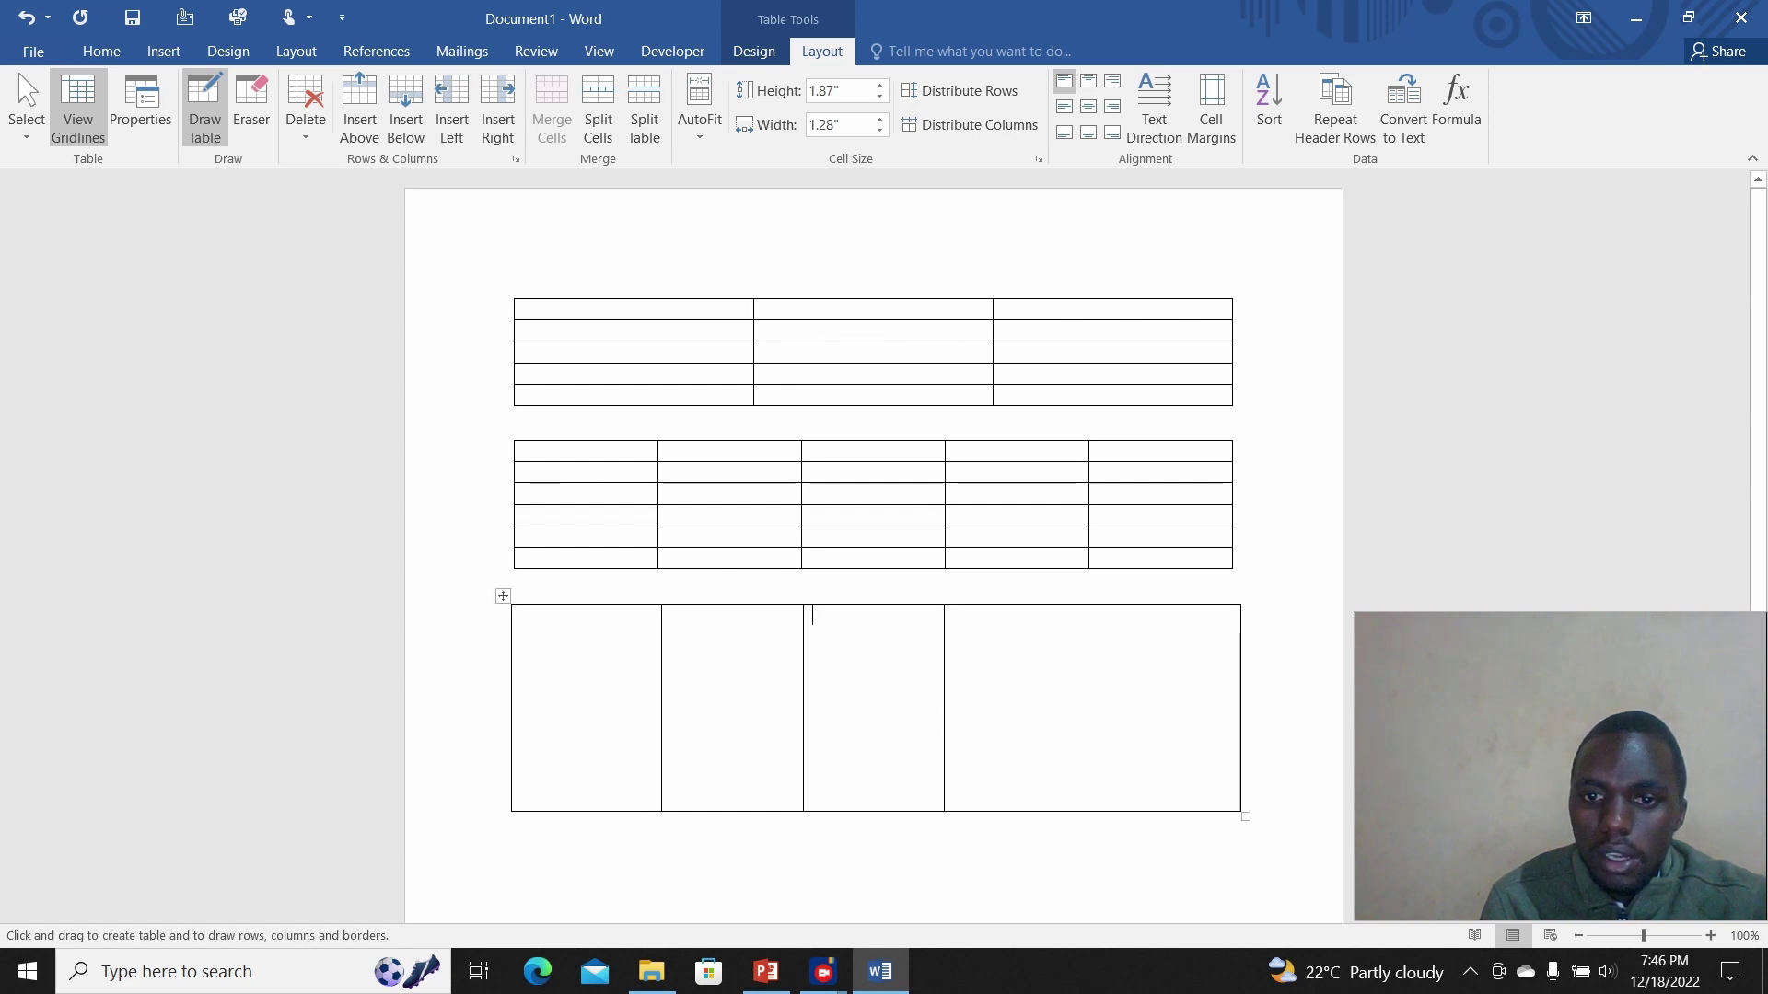
pyautogui.moveTo(1091, 606); pyautogui.dragTo(1091, 811)
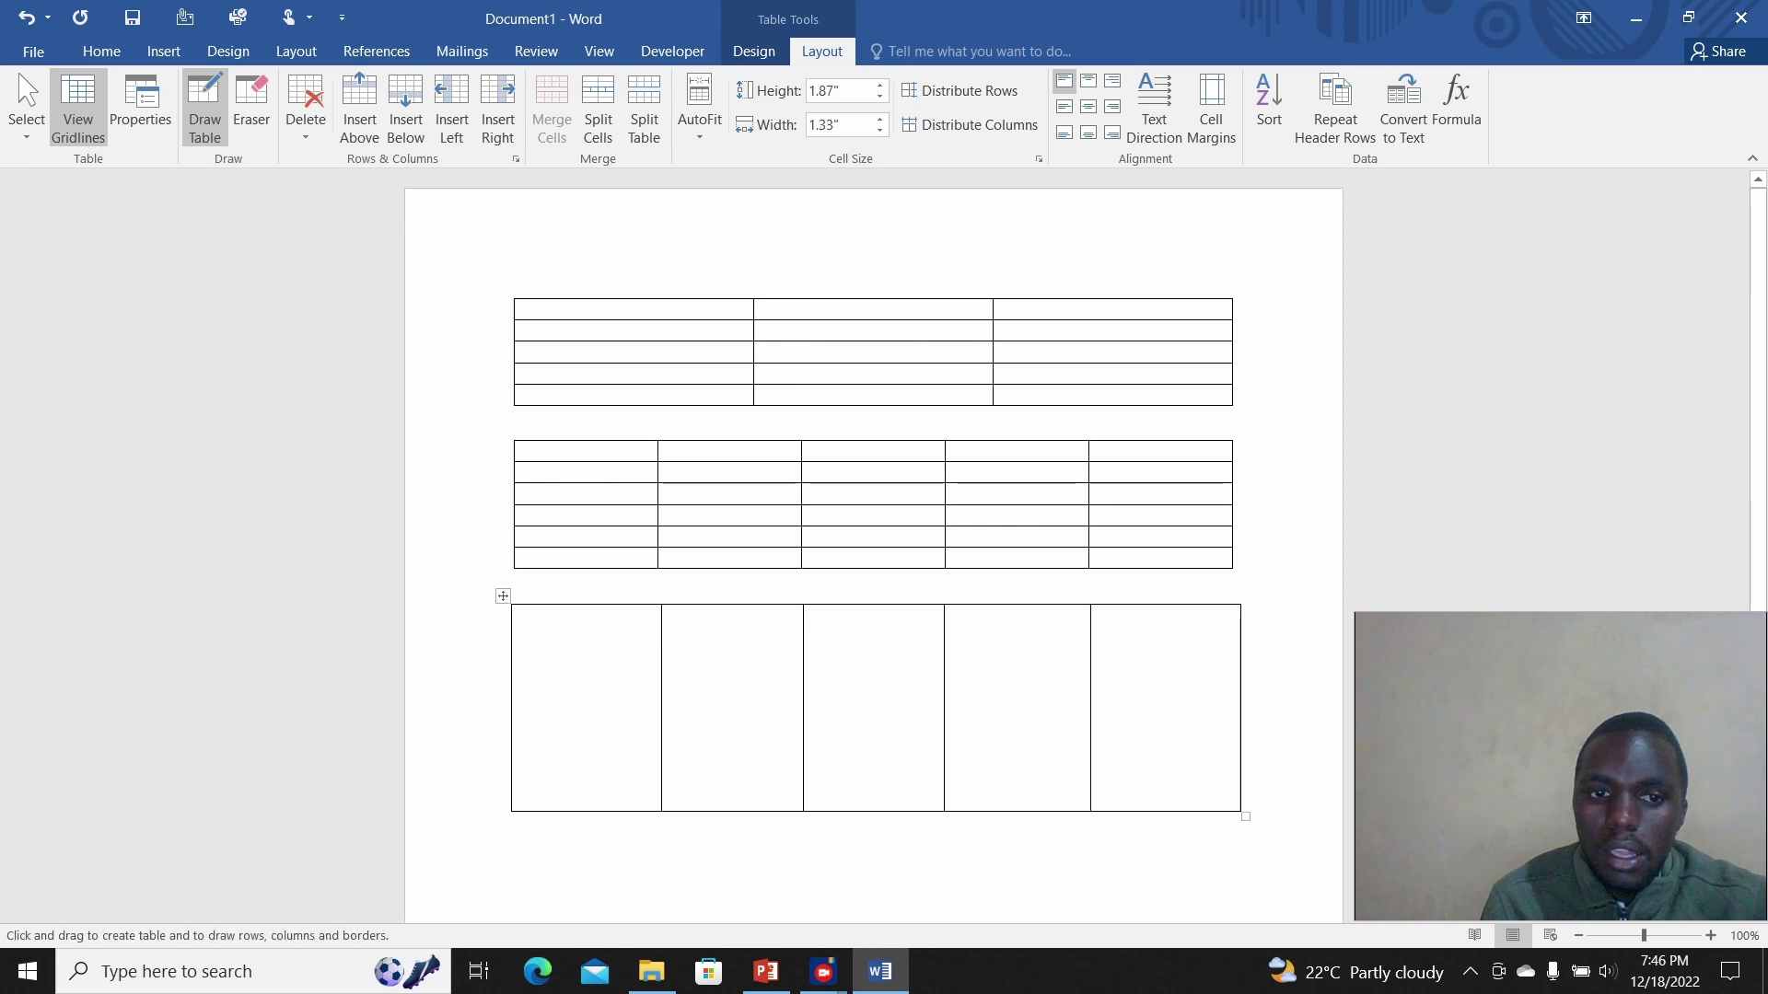
# Step: Draw three horizontal lines across the drawn table to make four rows
pyautogui.moveTo(515, 656)
pyautogui.mouseDown()
pyautogui.moveTo(671, 679)
pyautogui.moveTo(1240, 656)
pyautogui.mouseUp()
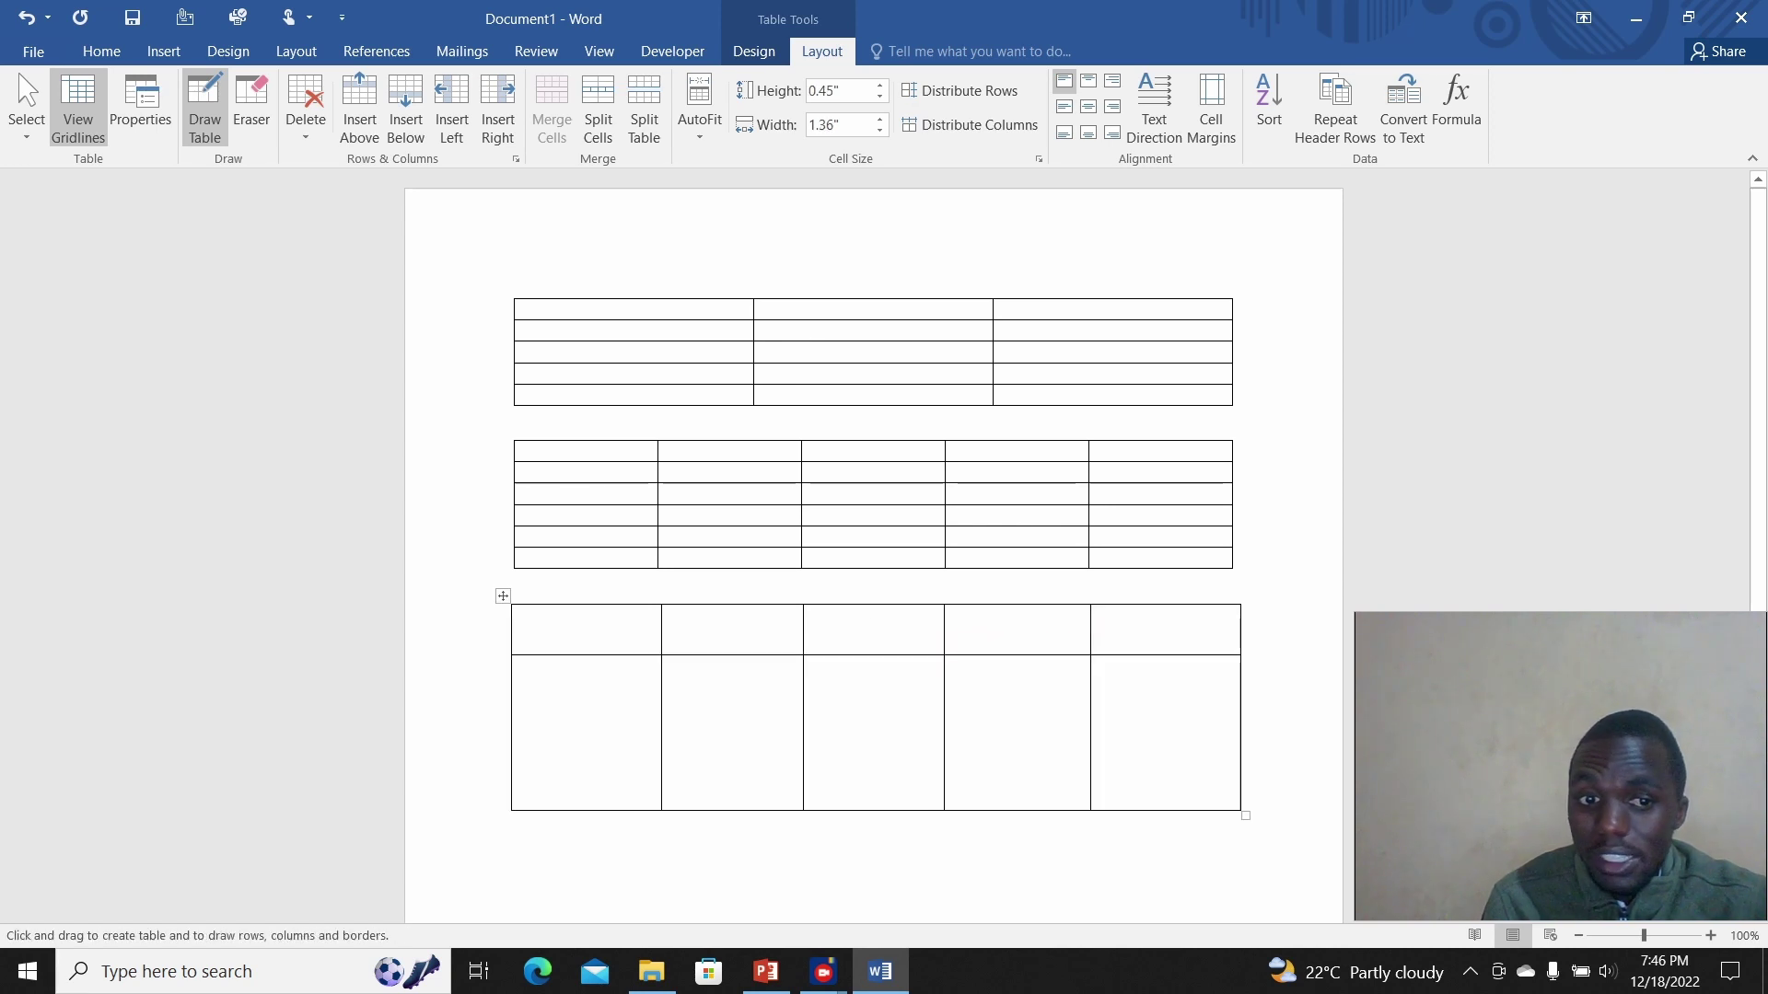
pyautogui.moveTo(513, 697)
pyautogui.mouseDown()
pyautogui.moveTo(942, 697)
pyautogui.moveTo(1050, 727)
pyautogui.moveTo(1240, 697)
pyautogui.mouseUp()
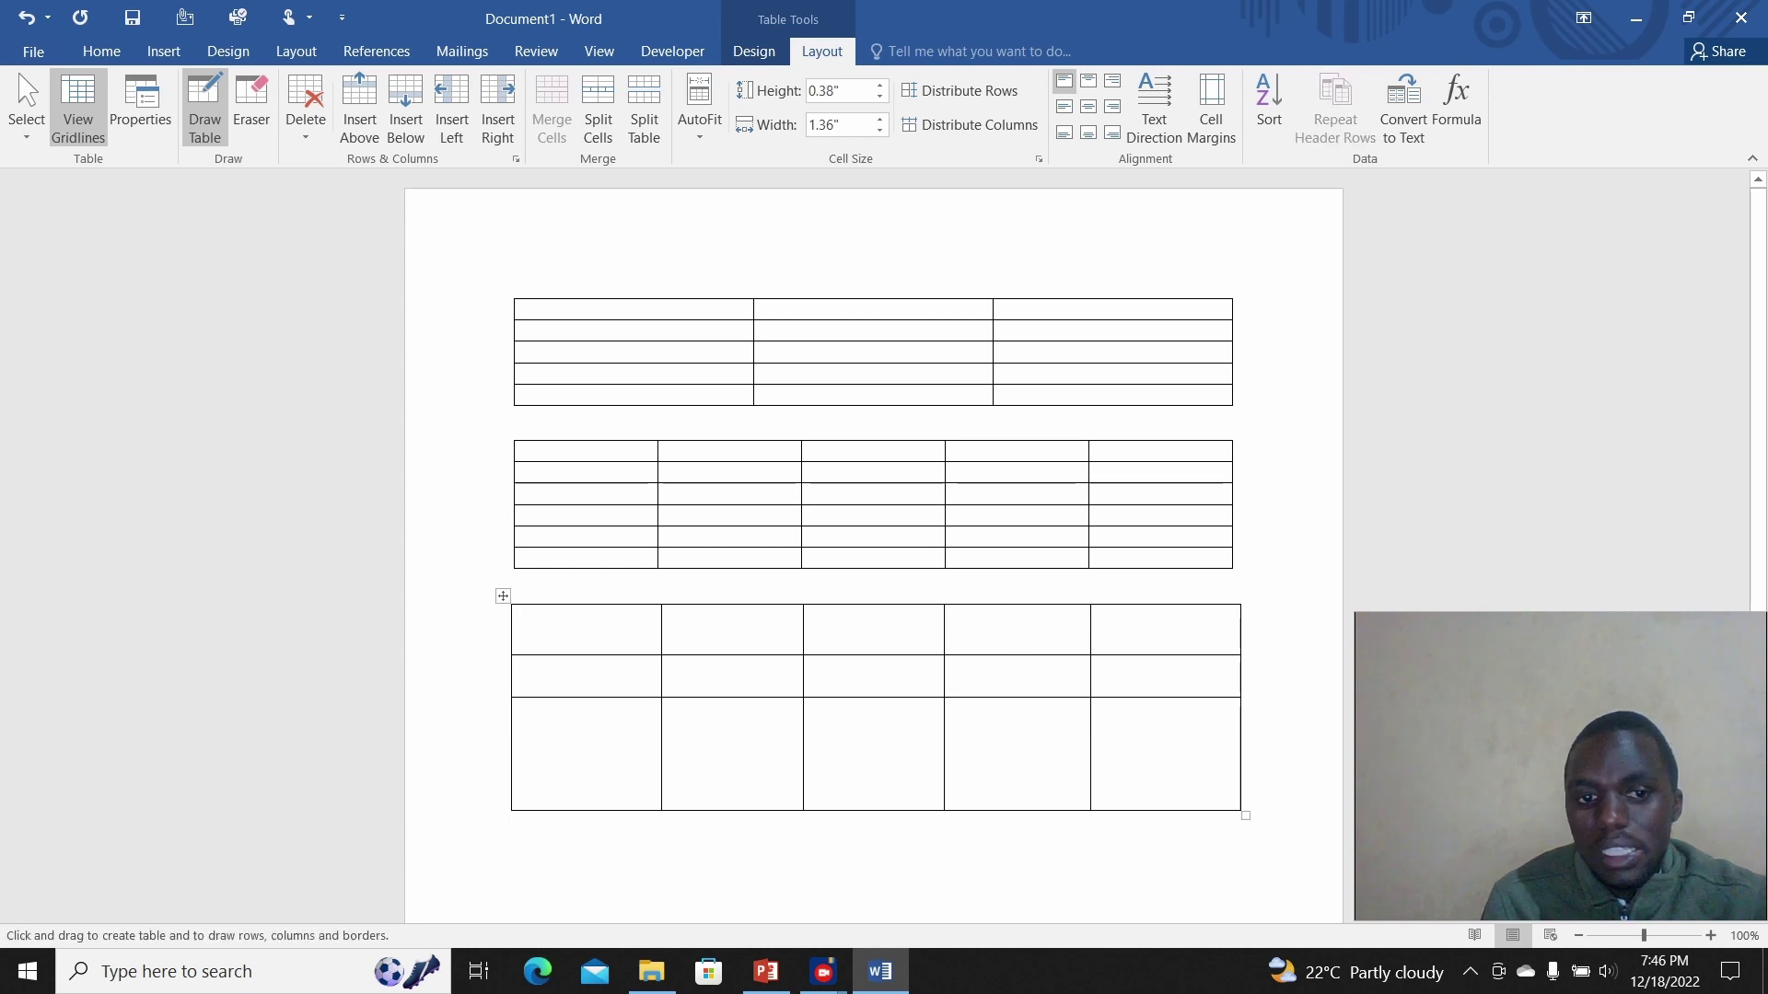
pyautogui.moveTo(513, 760); pyautogui.dragTo(1240, 760)
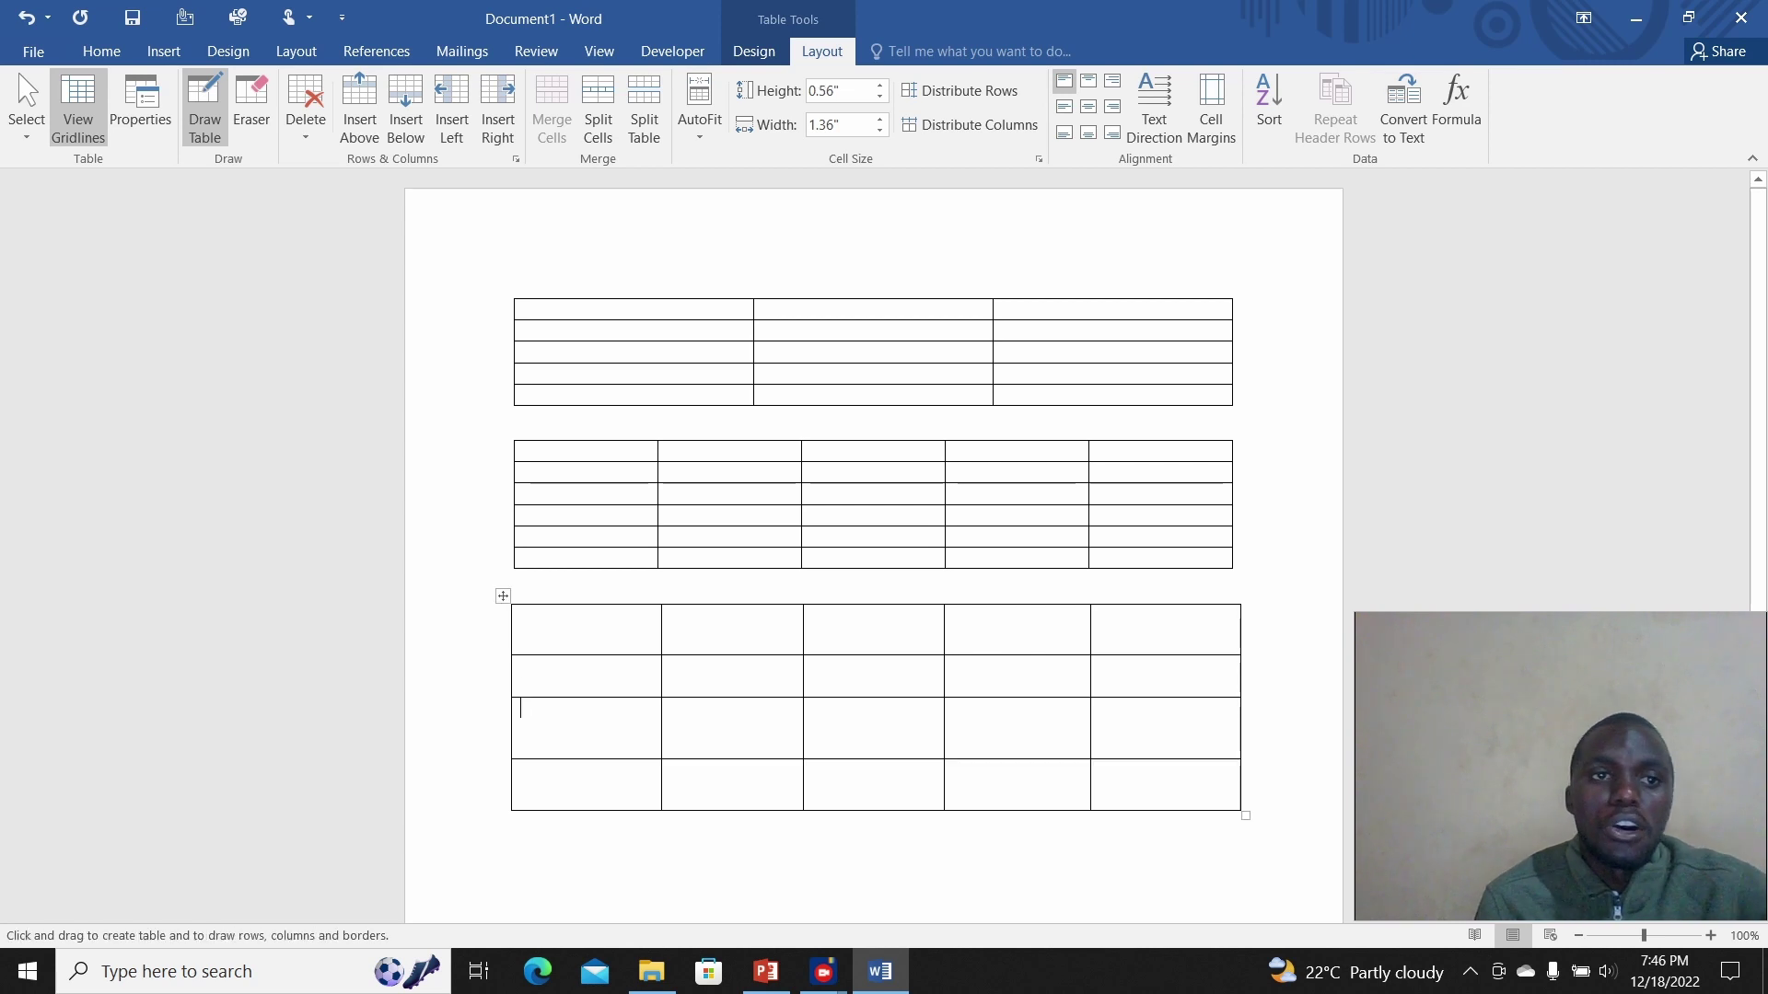
# Step: Place the cursor below the last table and embed an Excel spreadsheet there
pyautogui.click(164, 51)
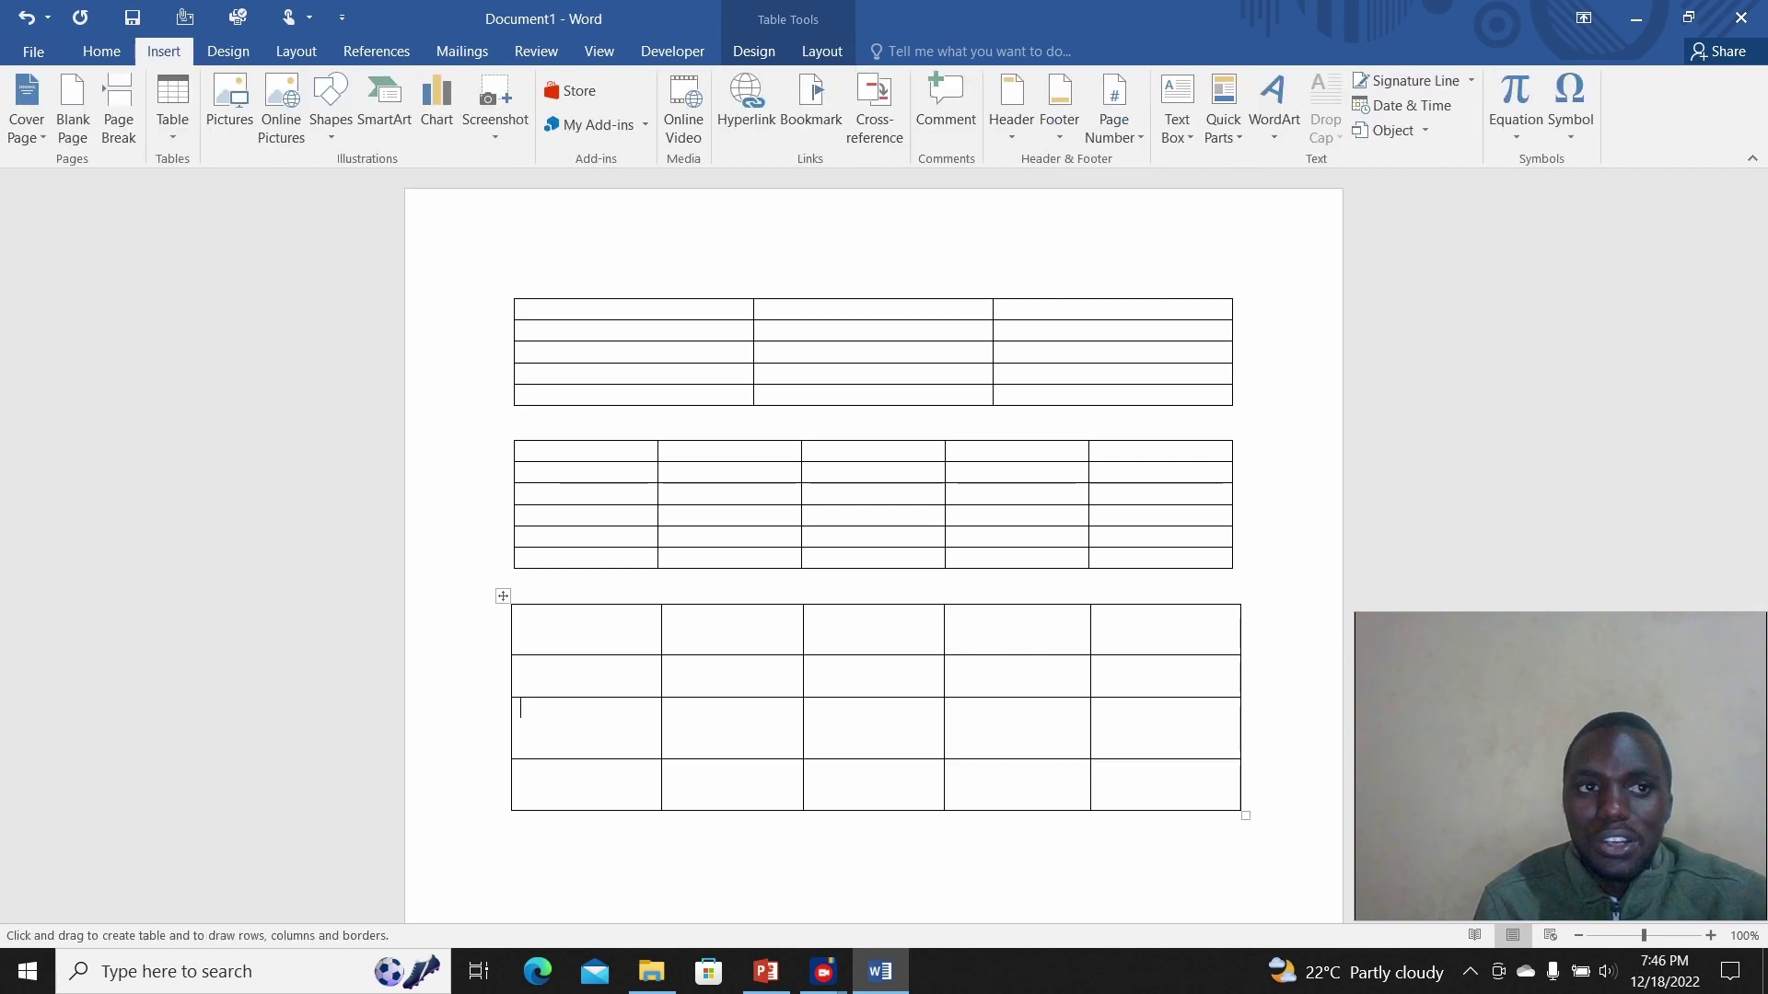
pyautogui.scroll(-3, 873, 506)
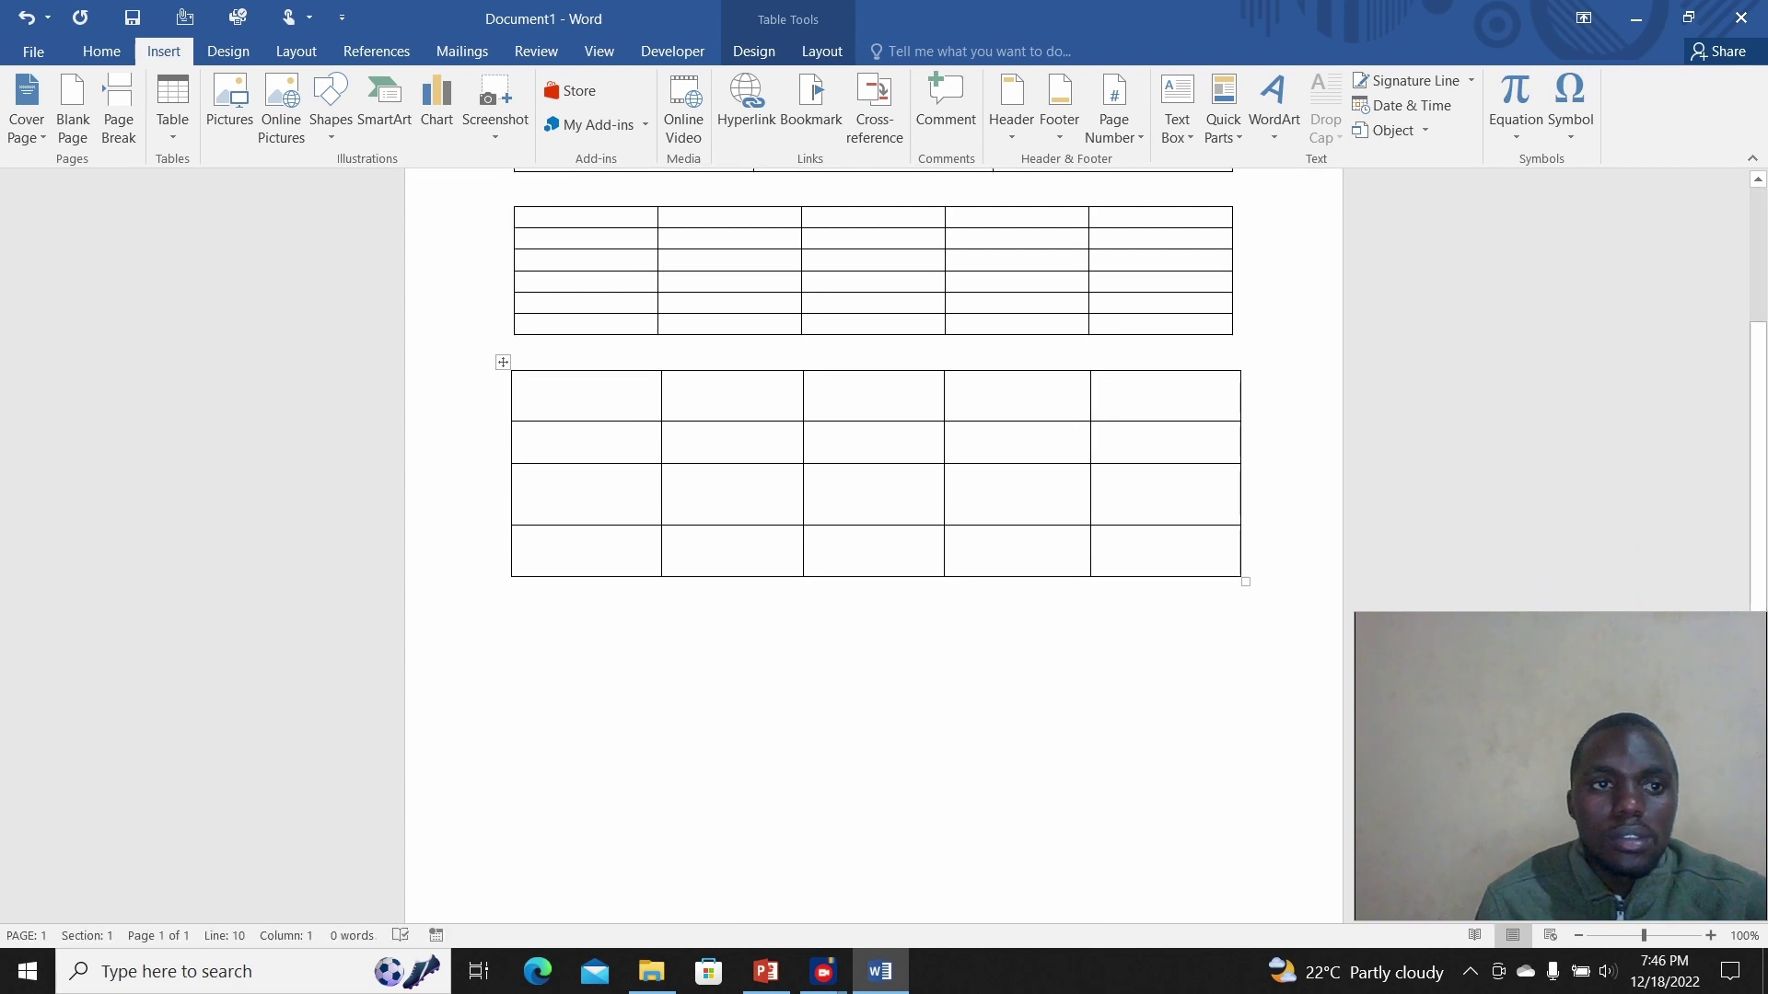
pyautogui.click(172, 106)
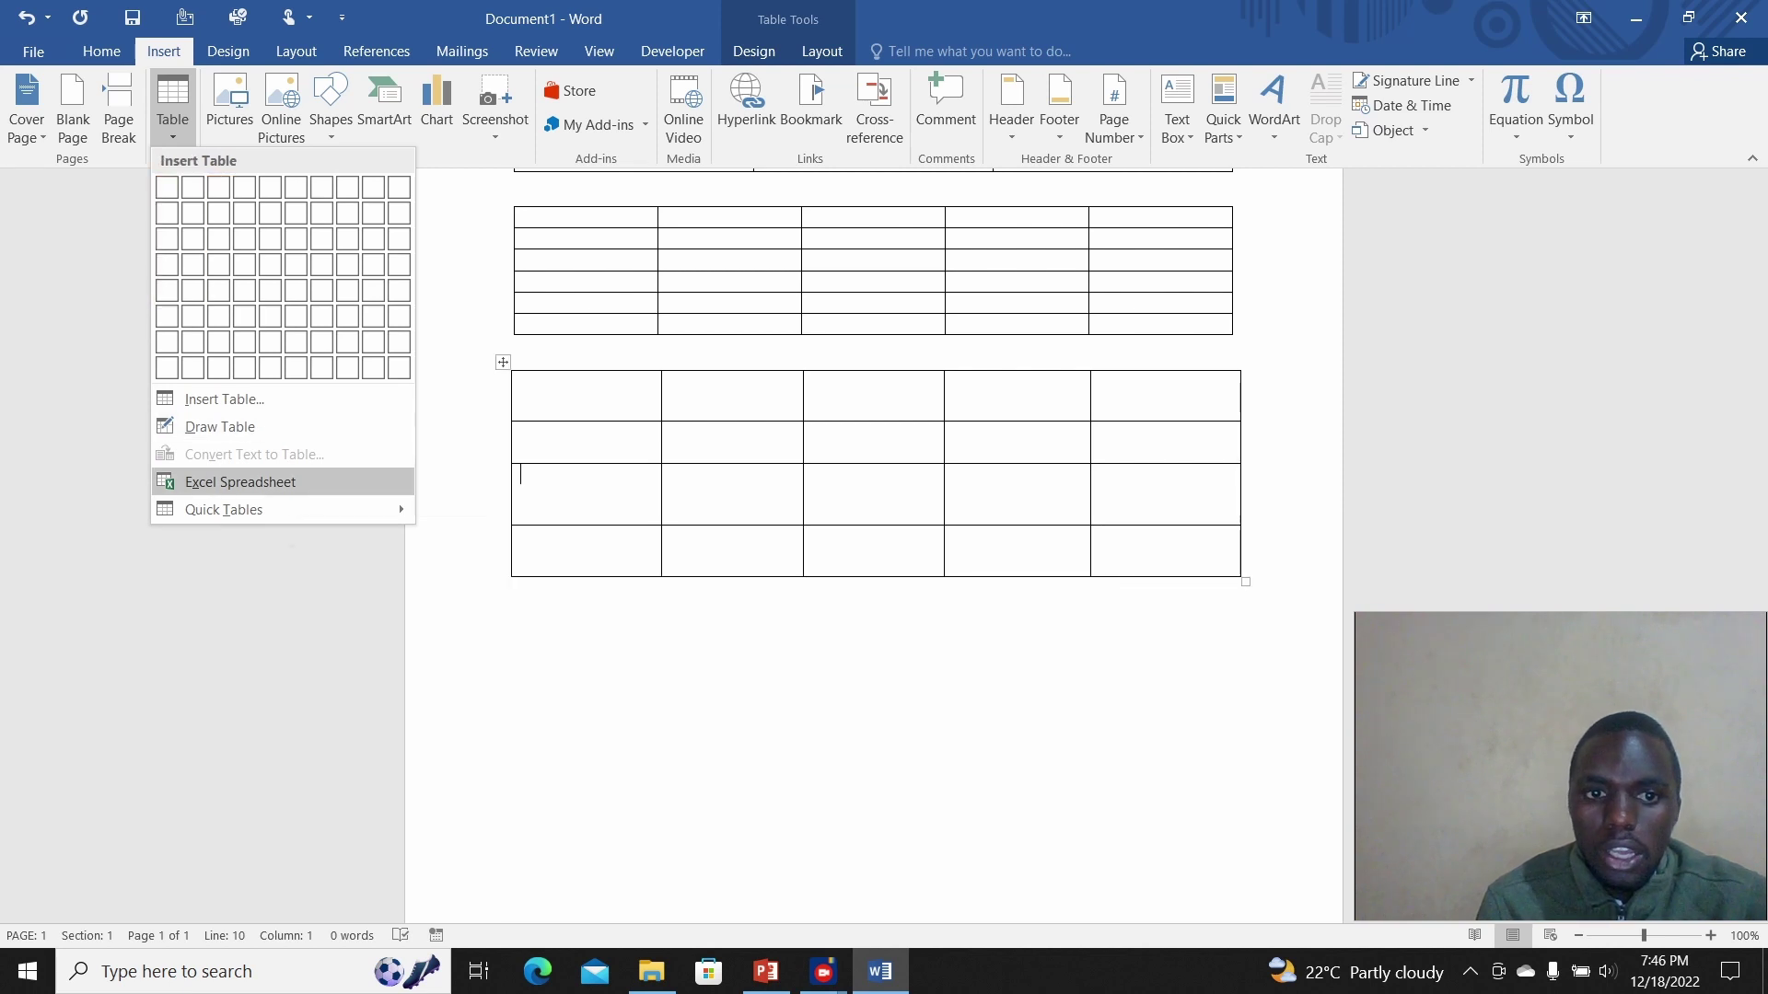
pyautogui.click(553, 607)
pyautogui.click(552, 608)
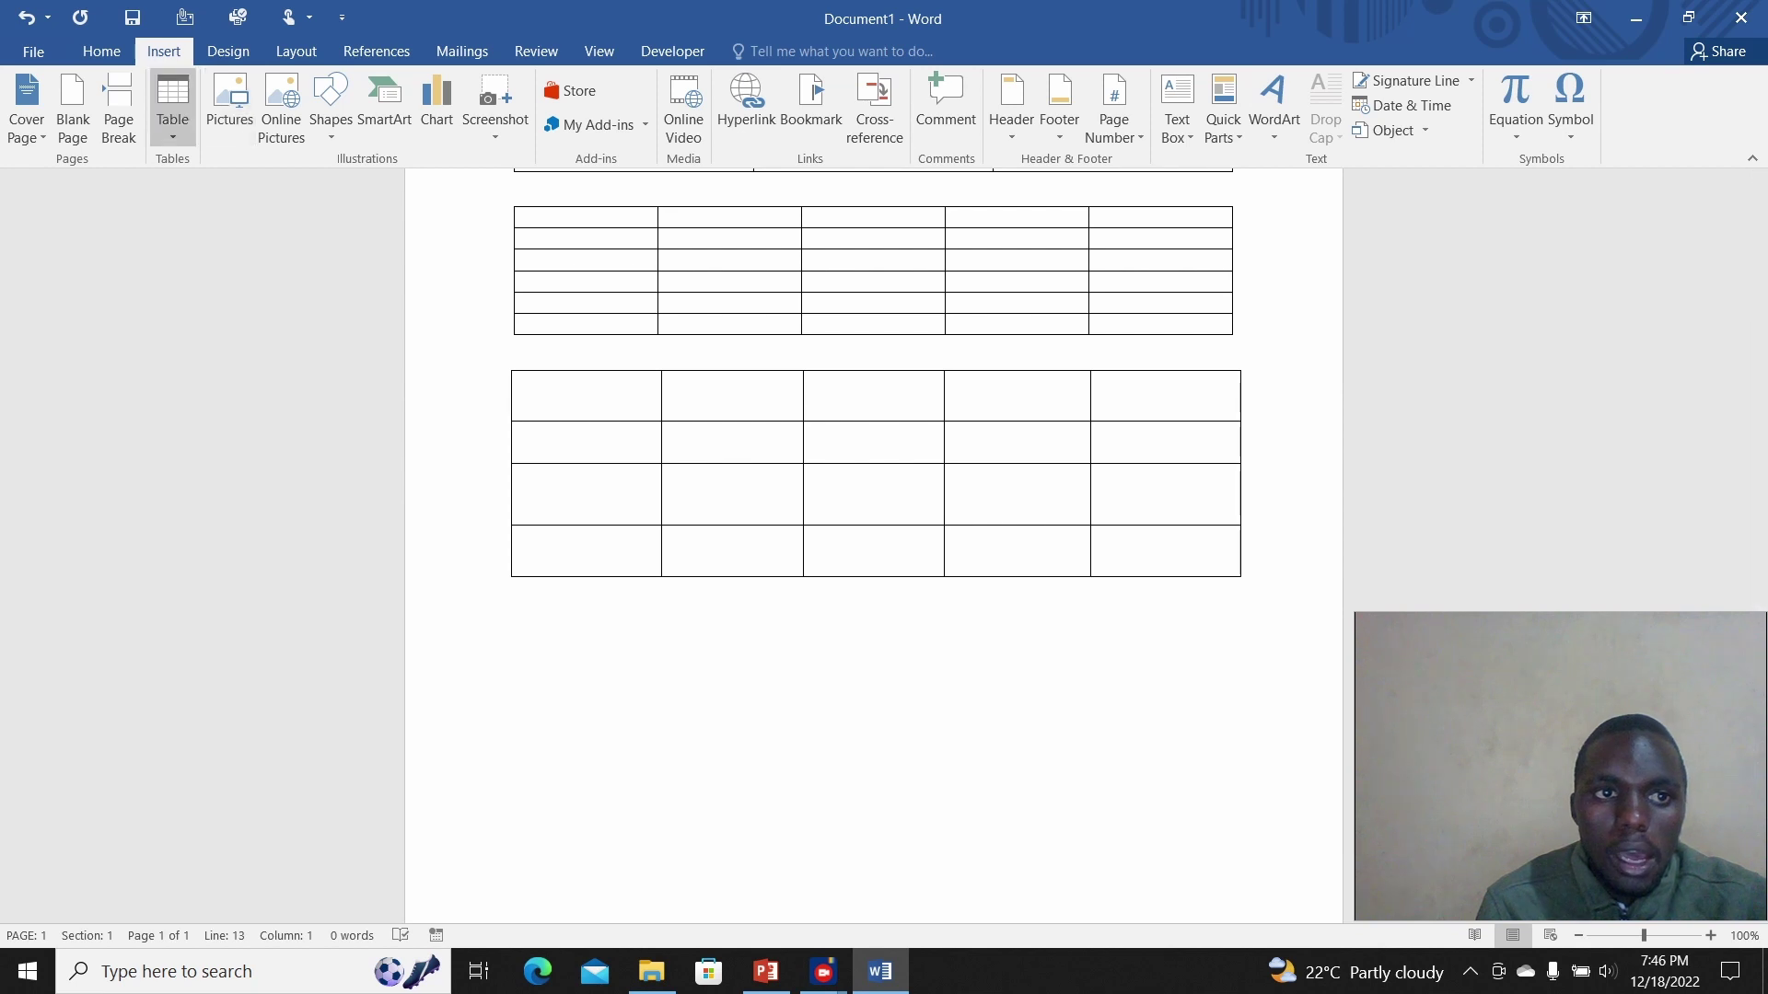
pyautogui.click(172, 105)
pyautogui.moveTo(277, 509)
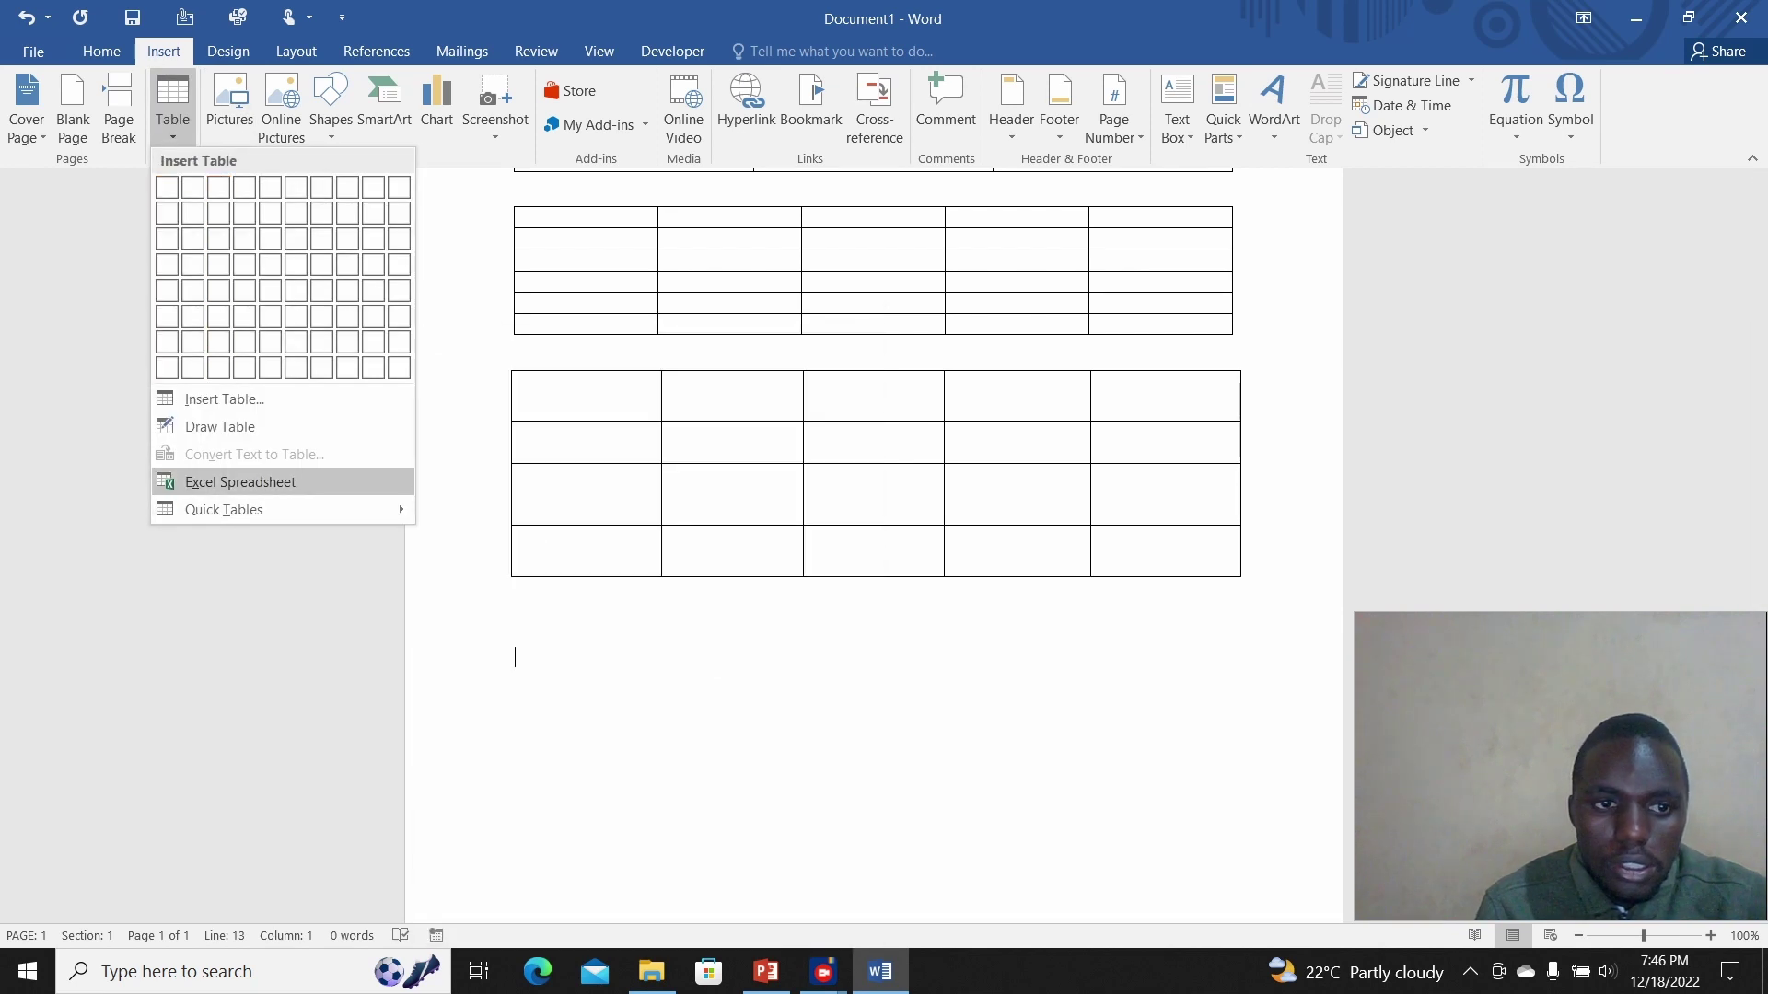
pyautogui.press('Escape')
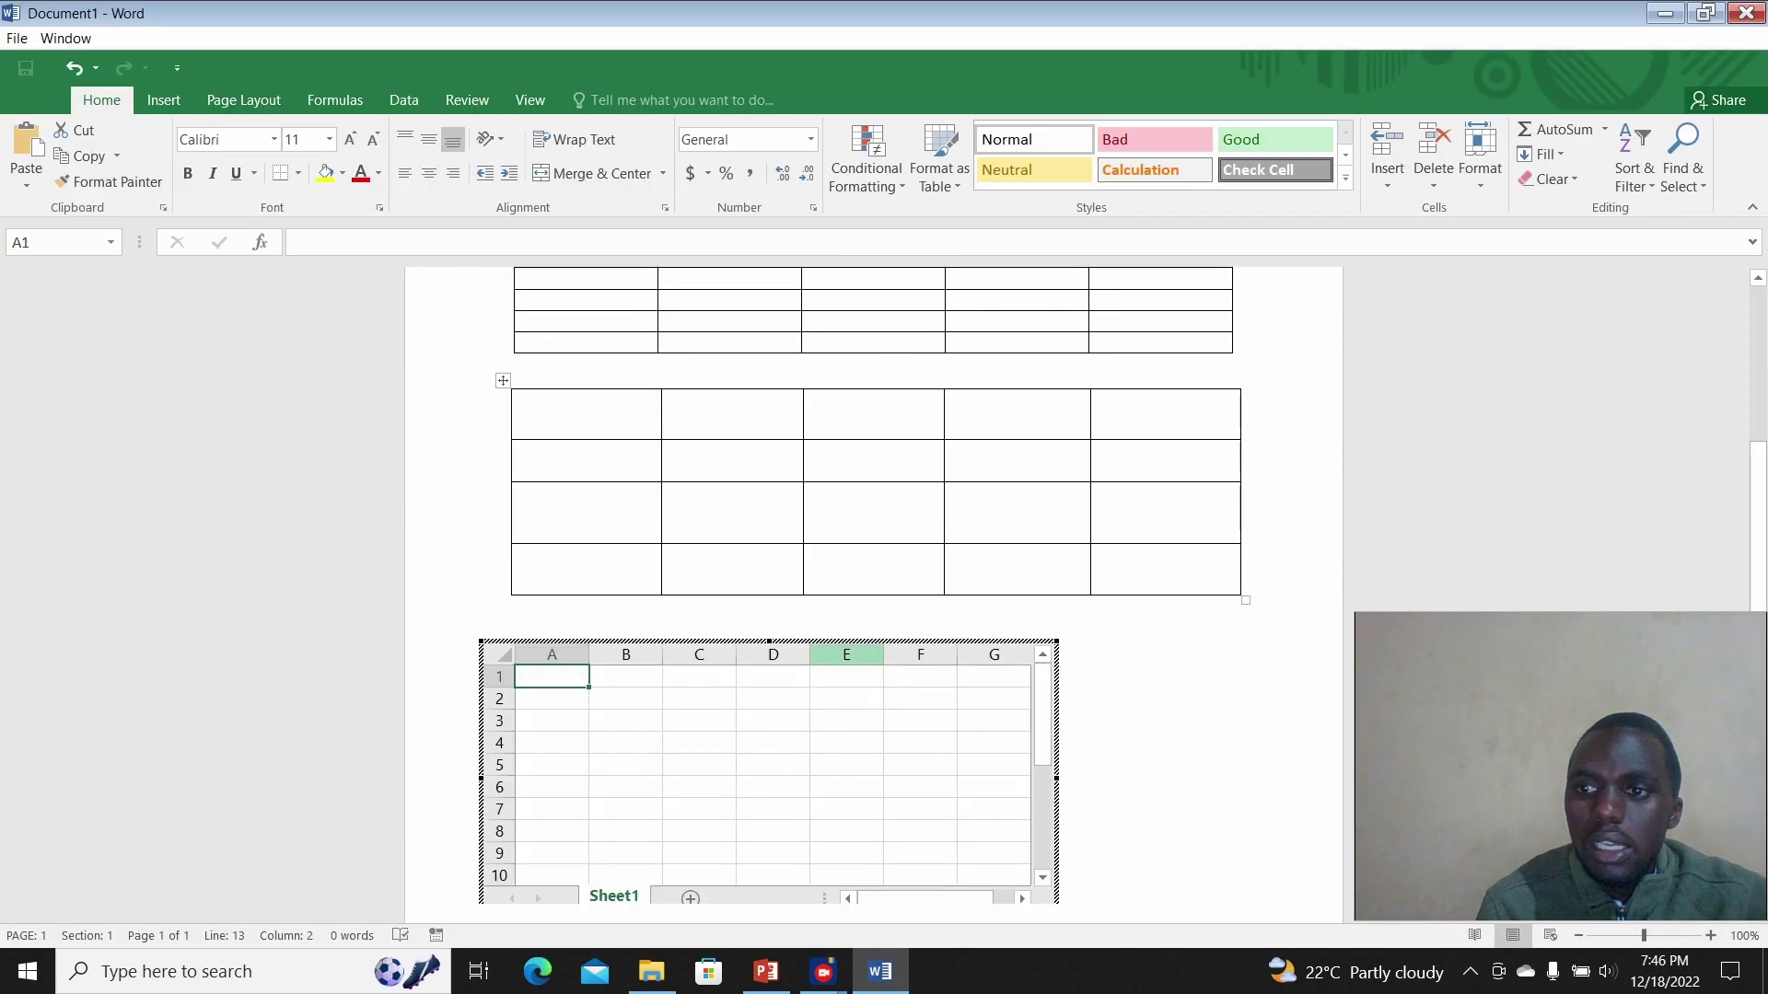
pyautogui.scroll(-1, 875, 571)
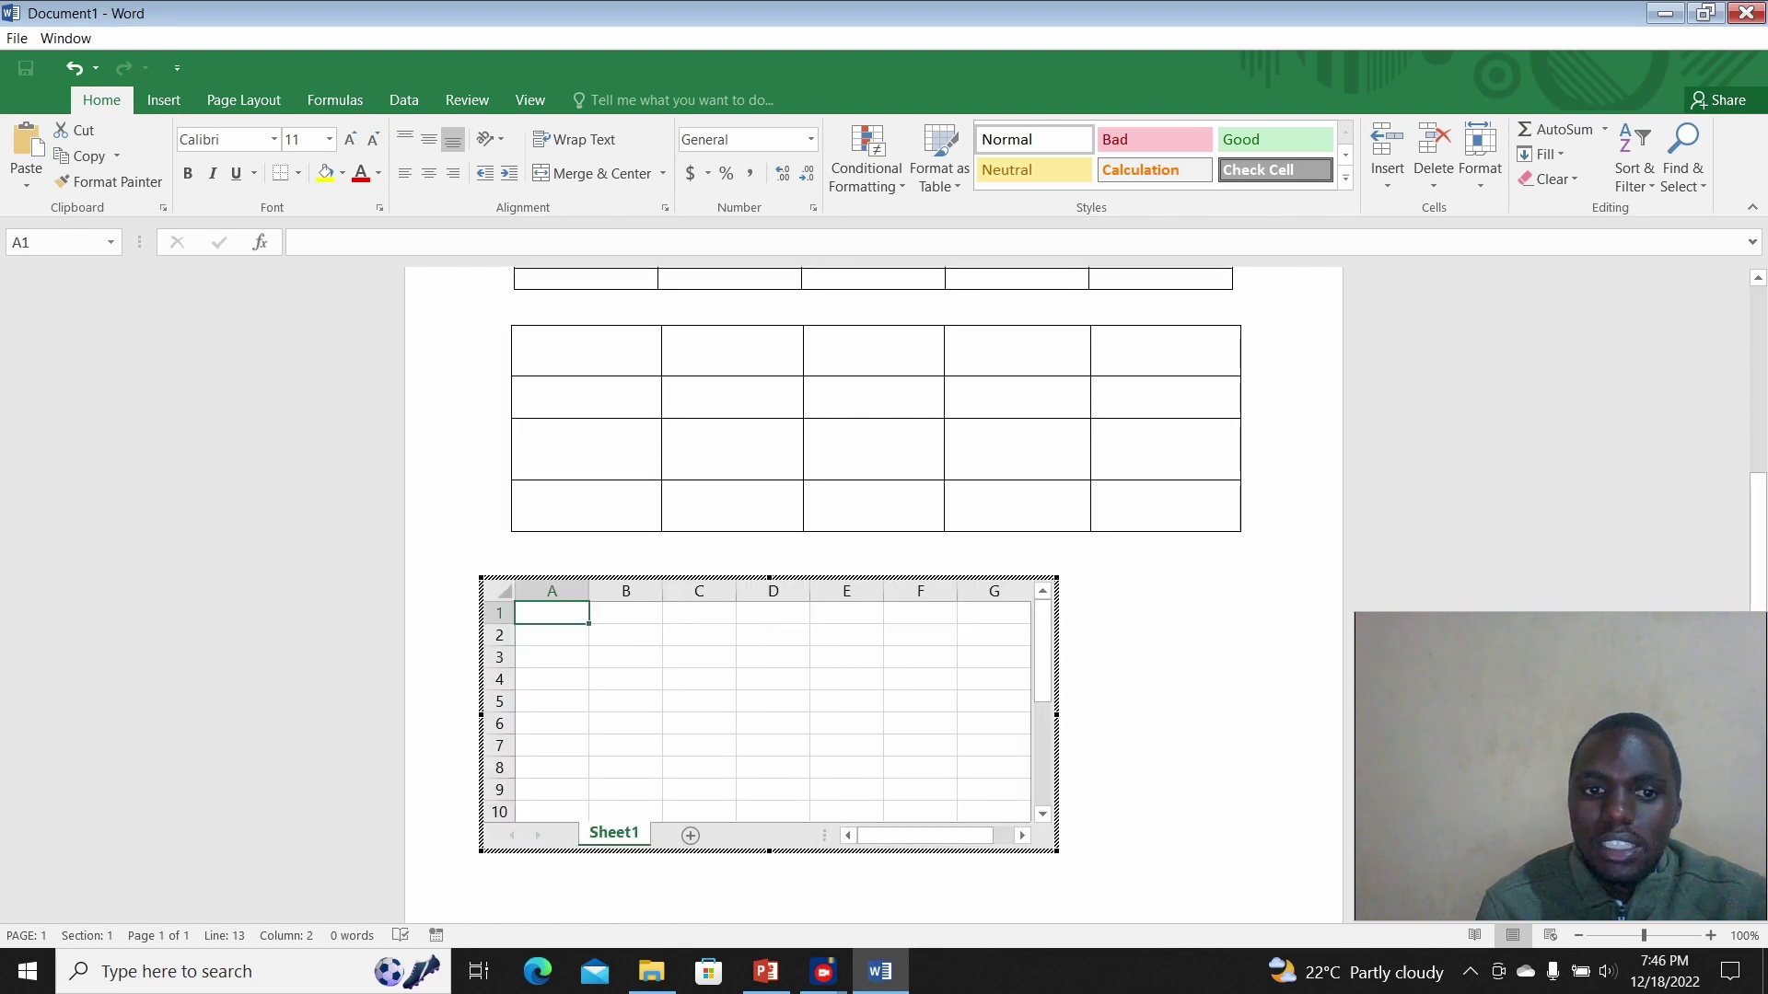
# Step: Type 'Name' in cell A1 and 'Class' in B1, then leave the worksheet
pyautogui.press('F2')
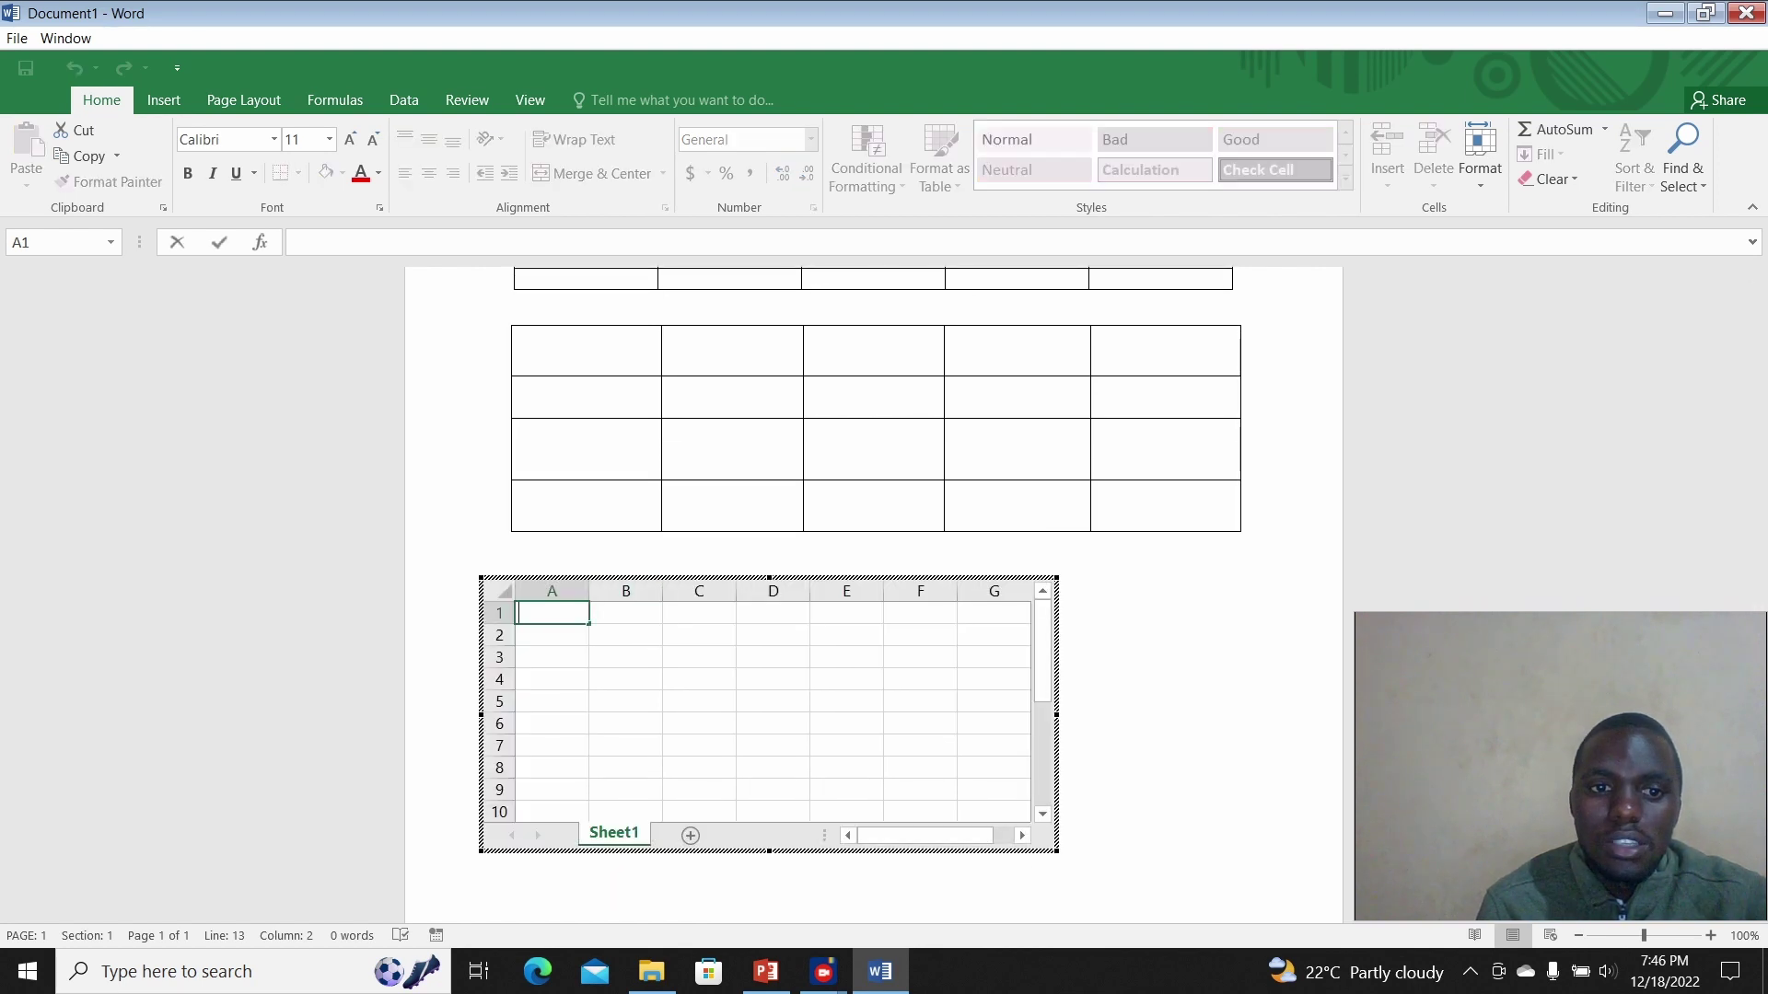
pyautogui.write('Nam')
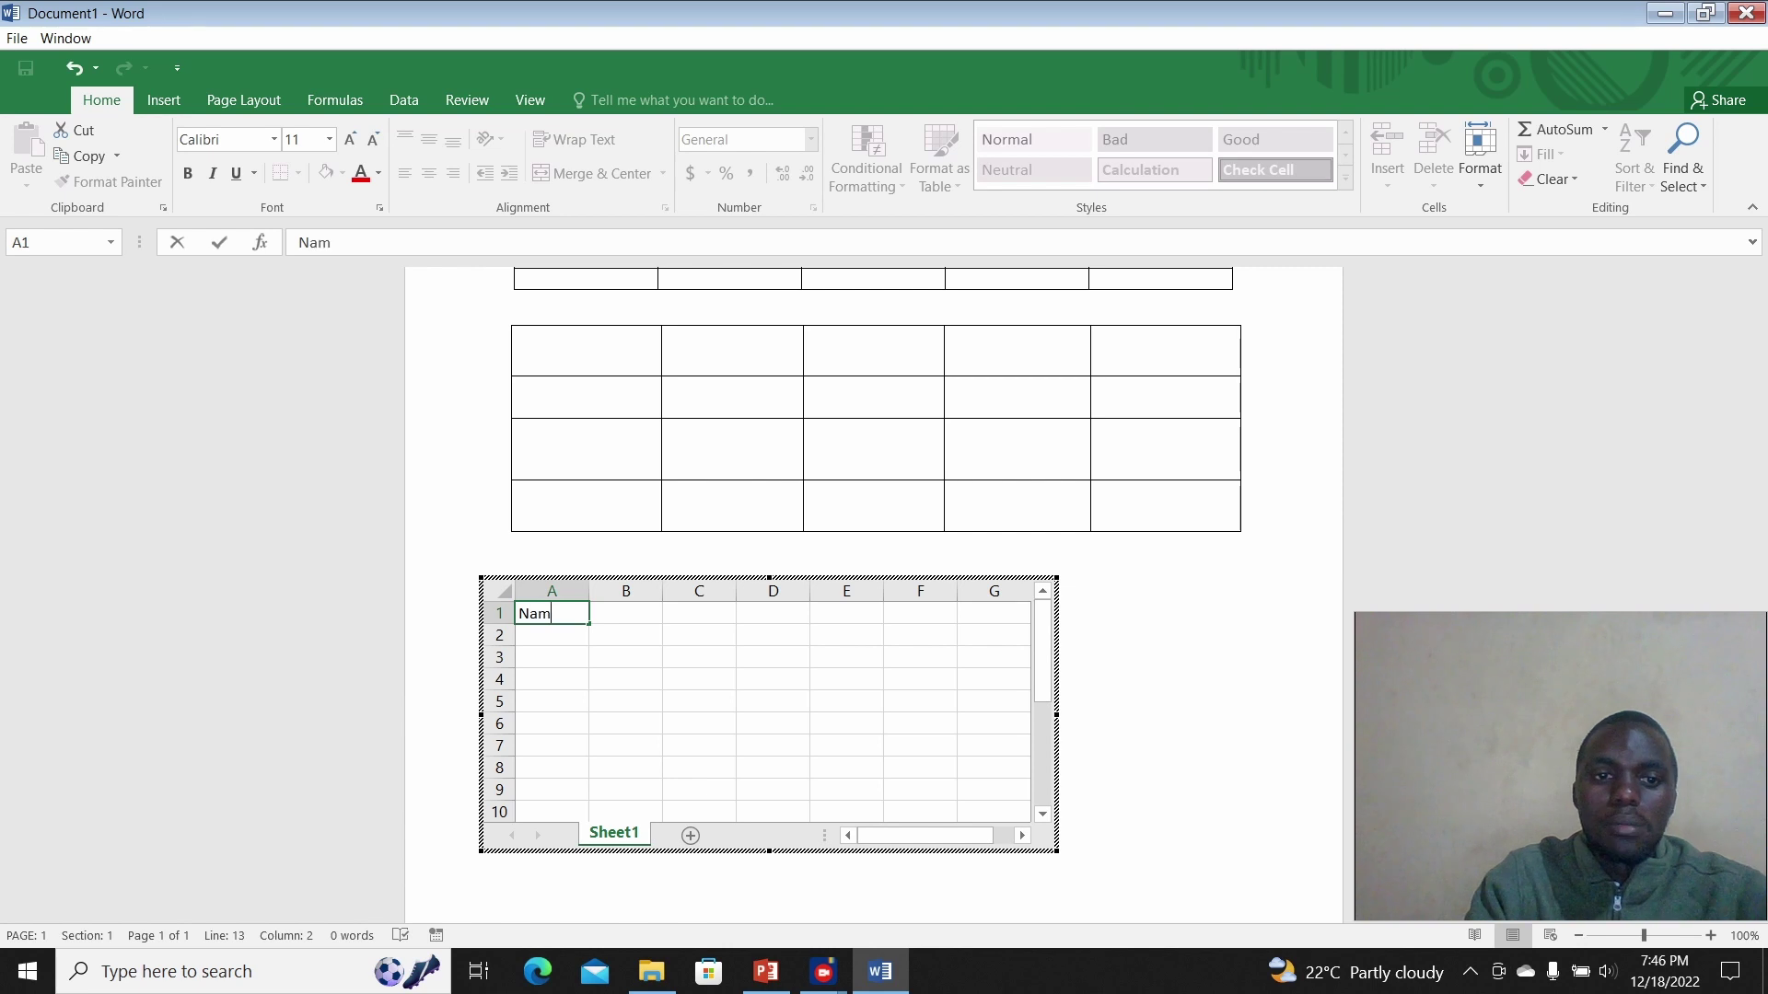
pyautogui.write('e')
pyautogui.press('Tab')
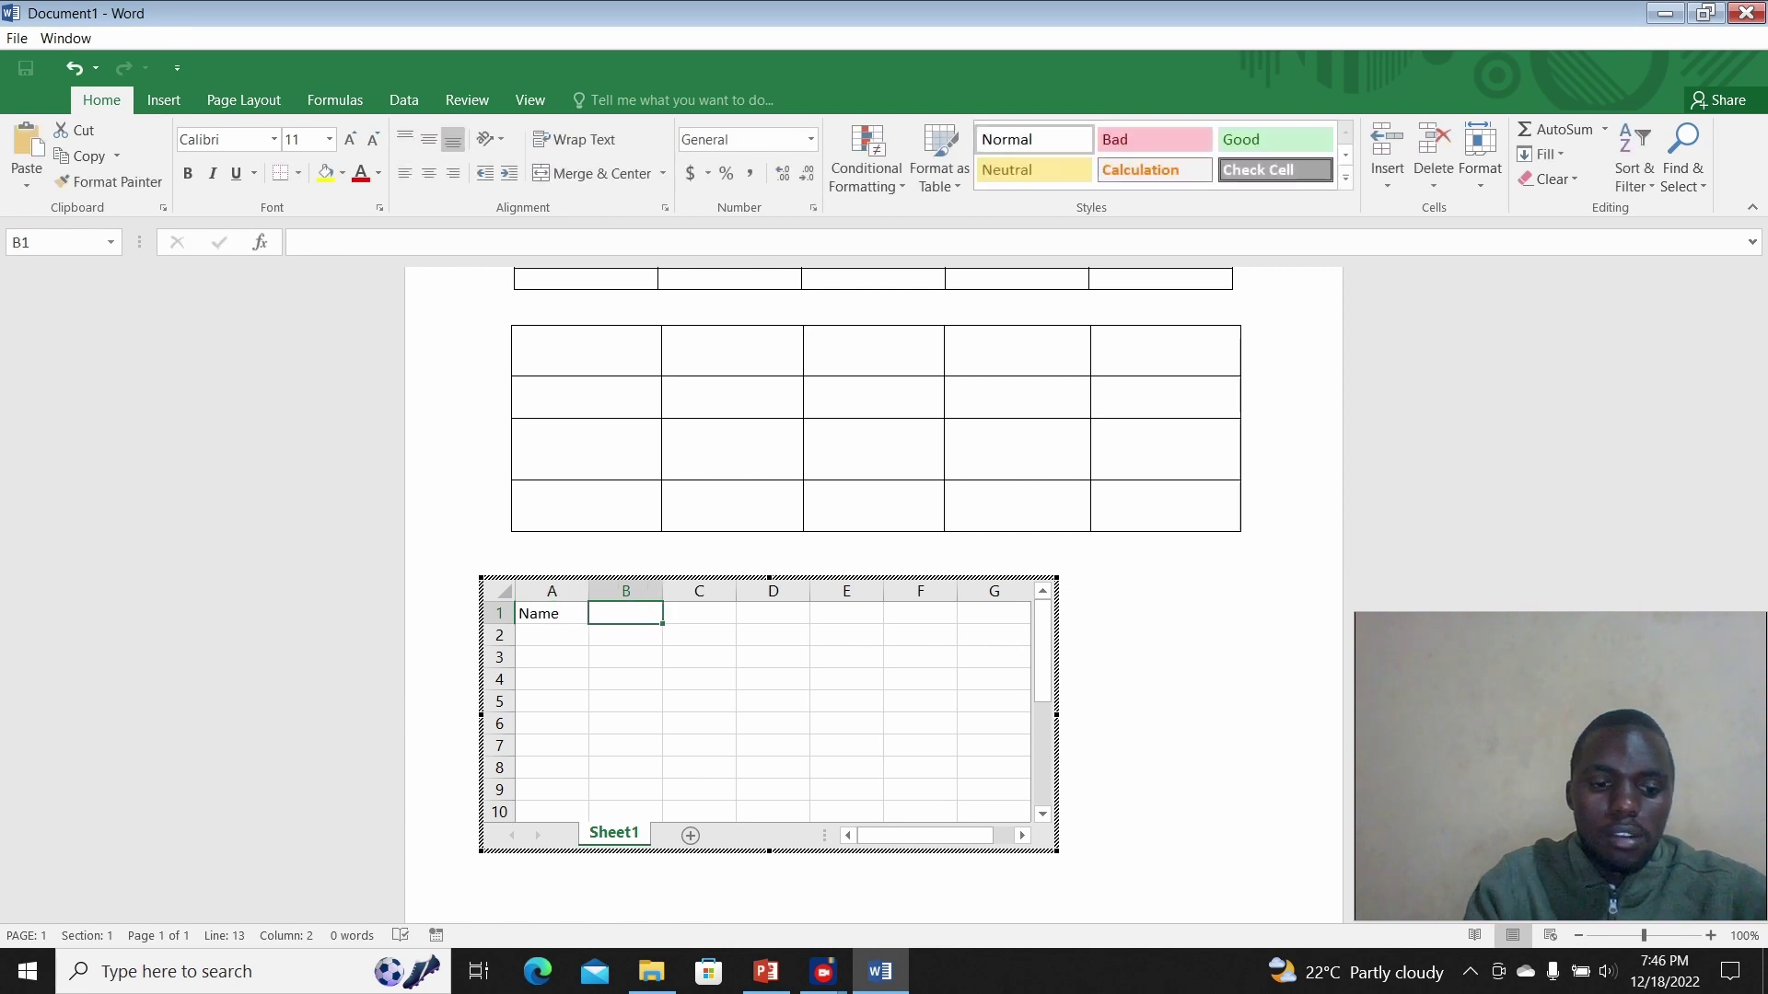
pyautogui.write('Class')
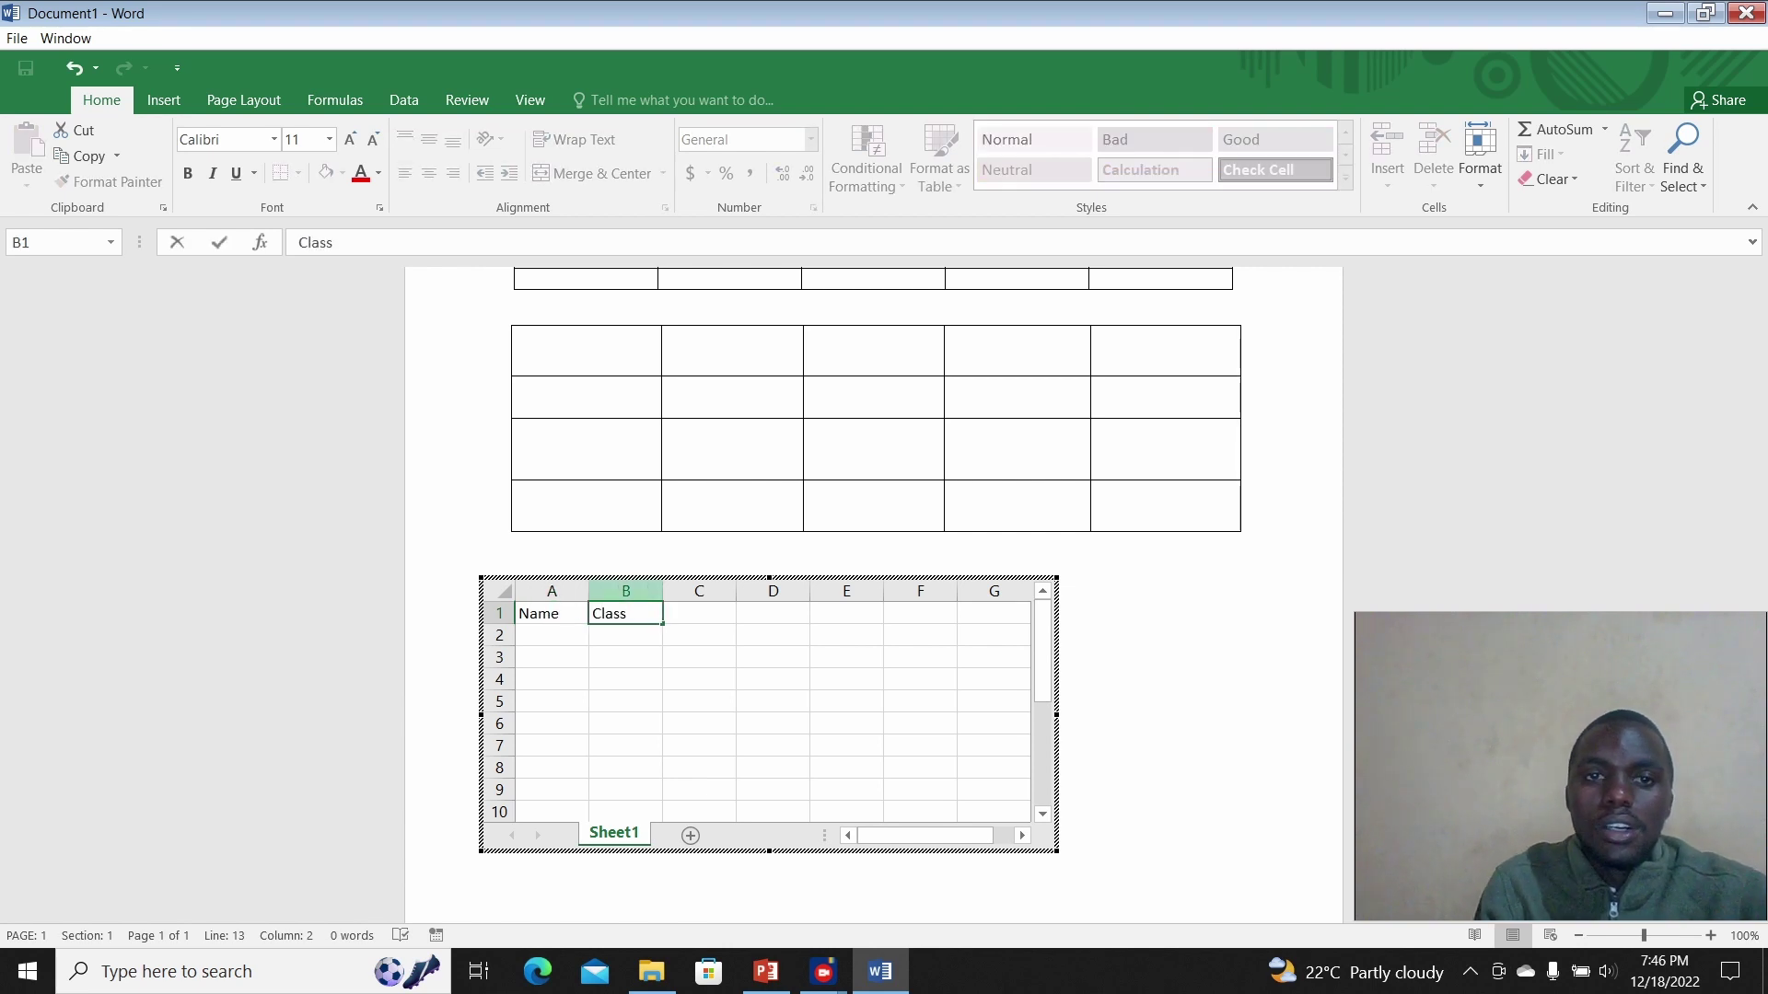
pyautogui.click(1188, 699)
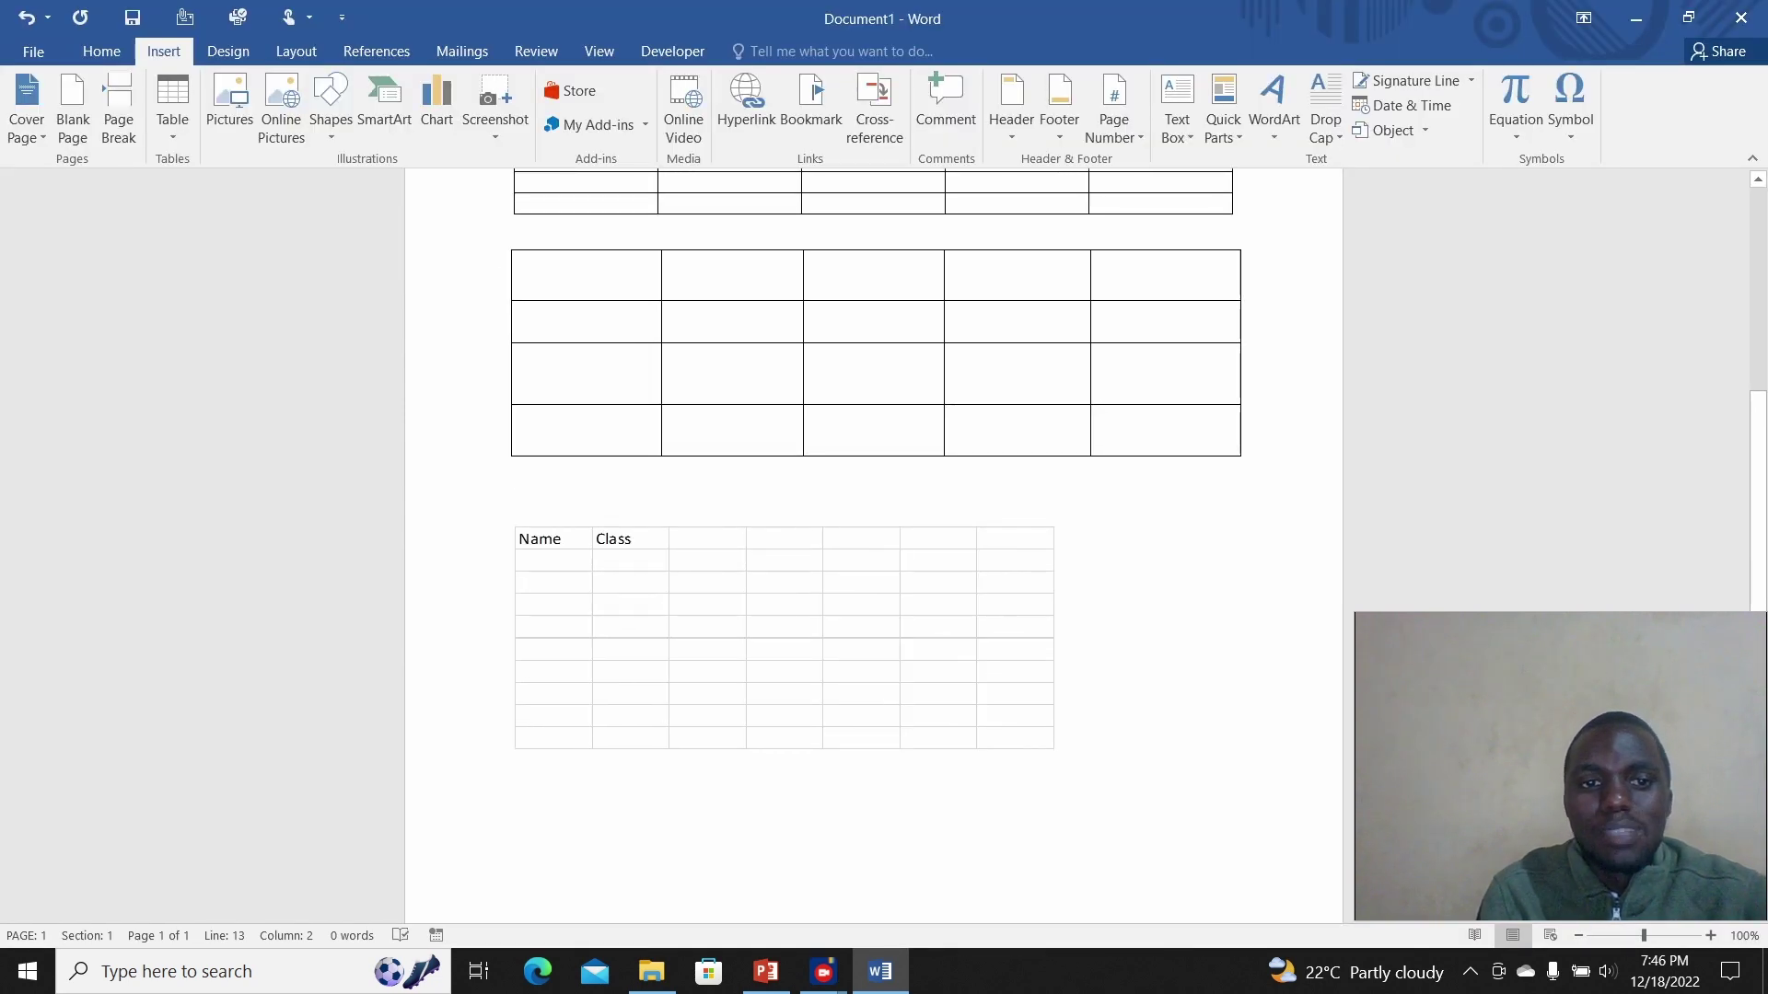
# Step: Select the embedded worksheet and replace it with the Calendar 2 quick table for May
pyautogui.hotkey('shift', 'Left')
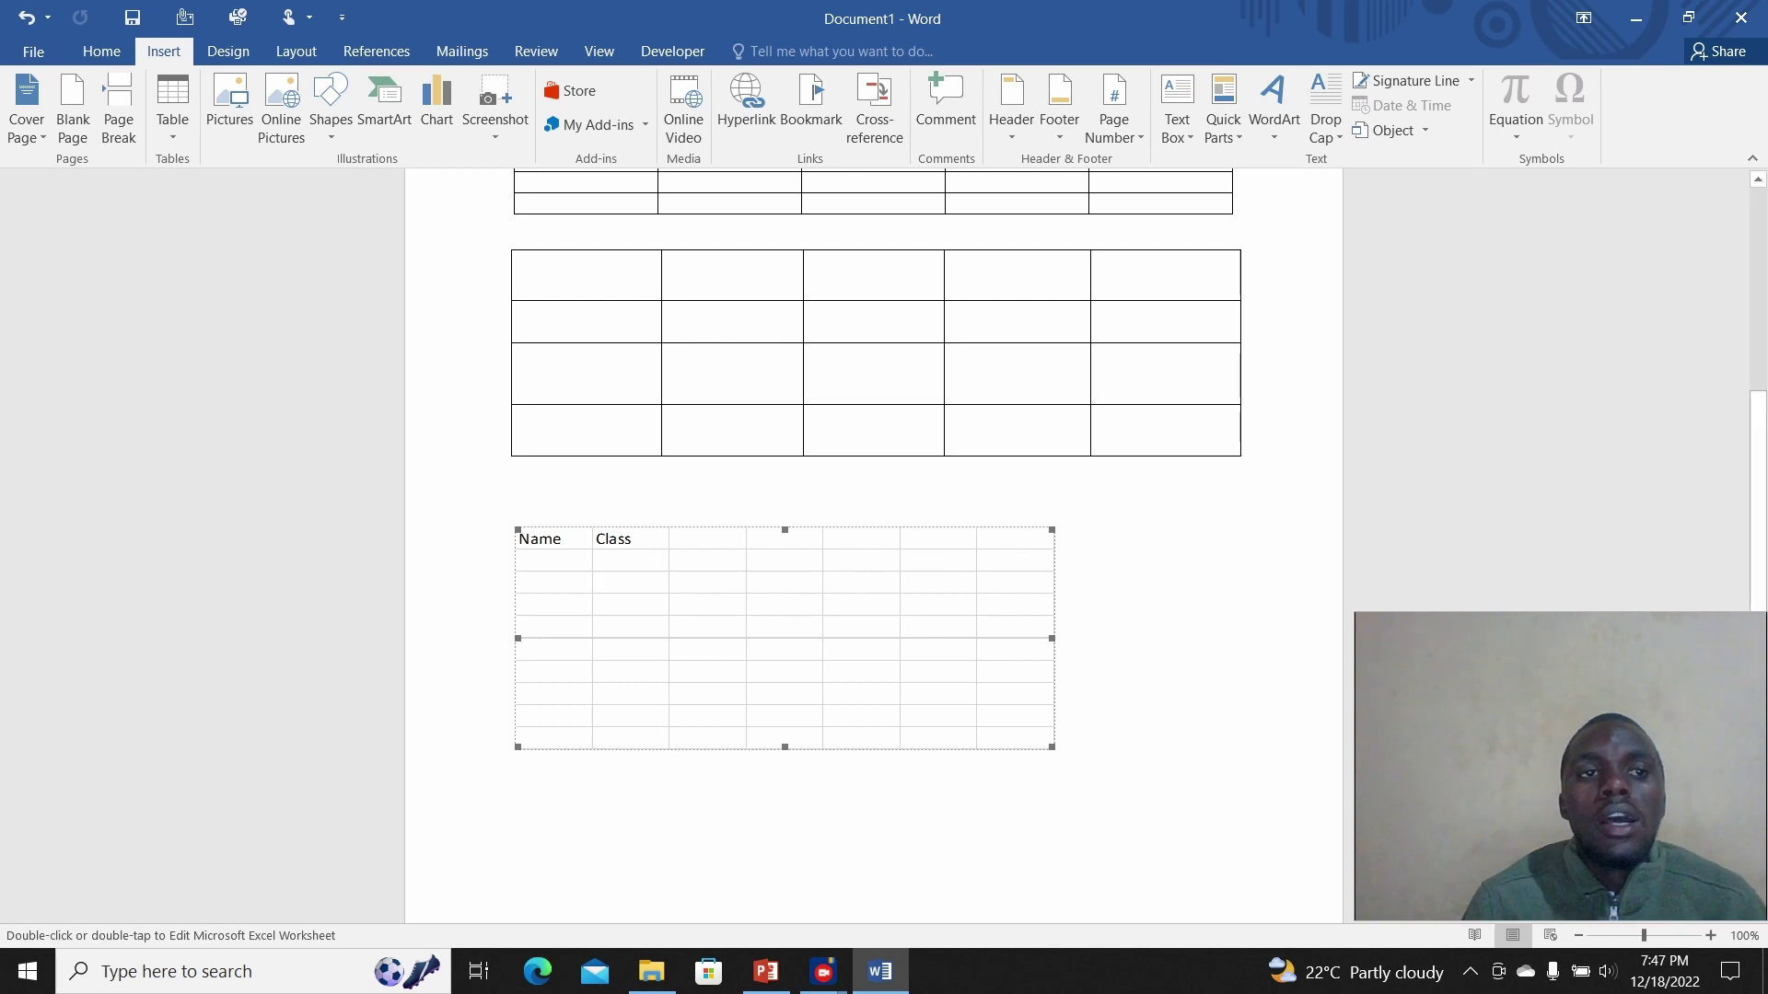
pyautogui.click(172, 110)
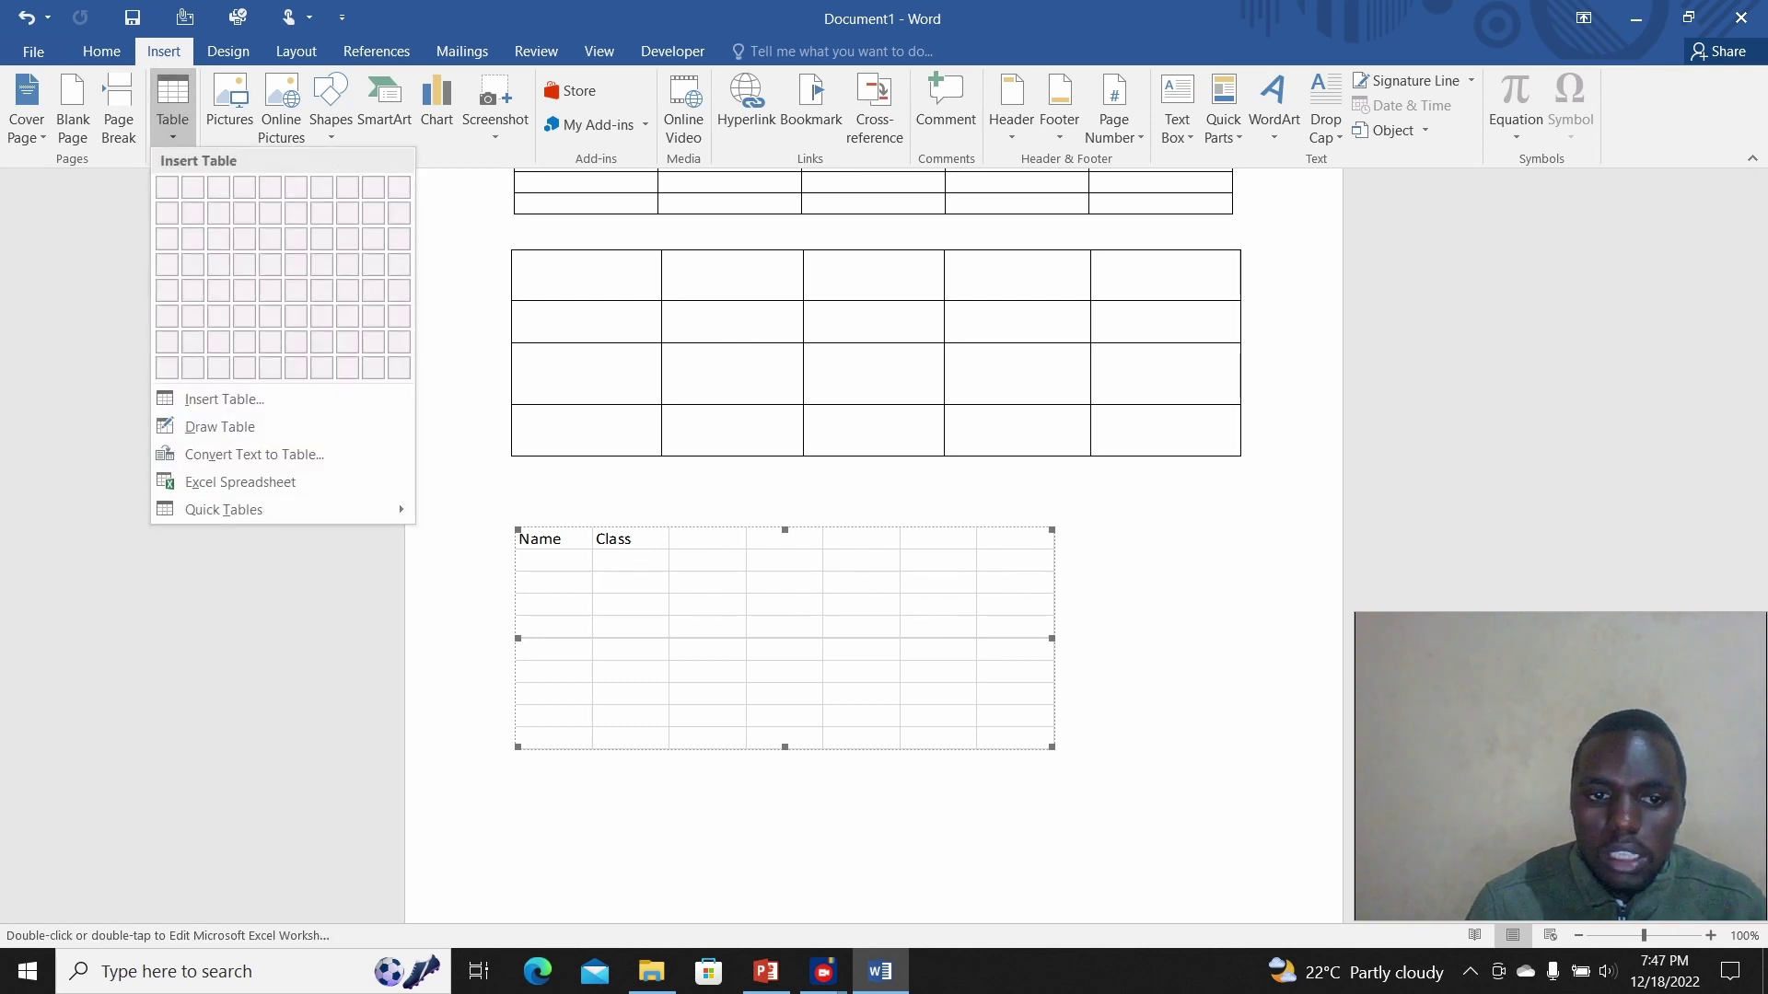
pyautogui.press('Escape')
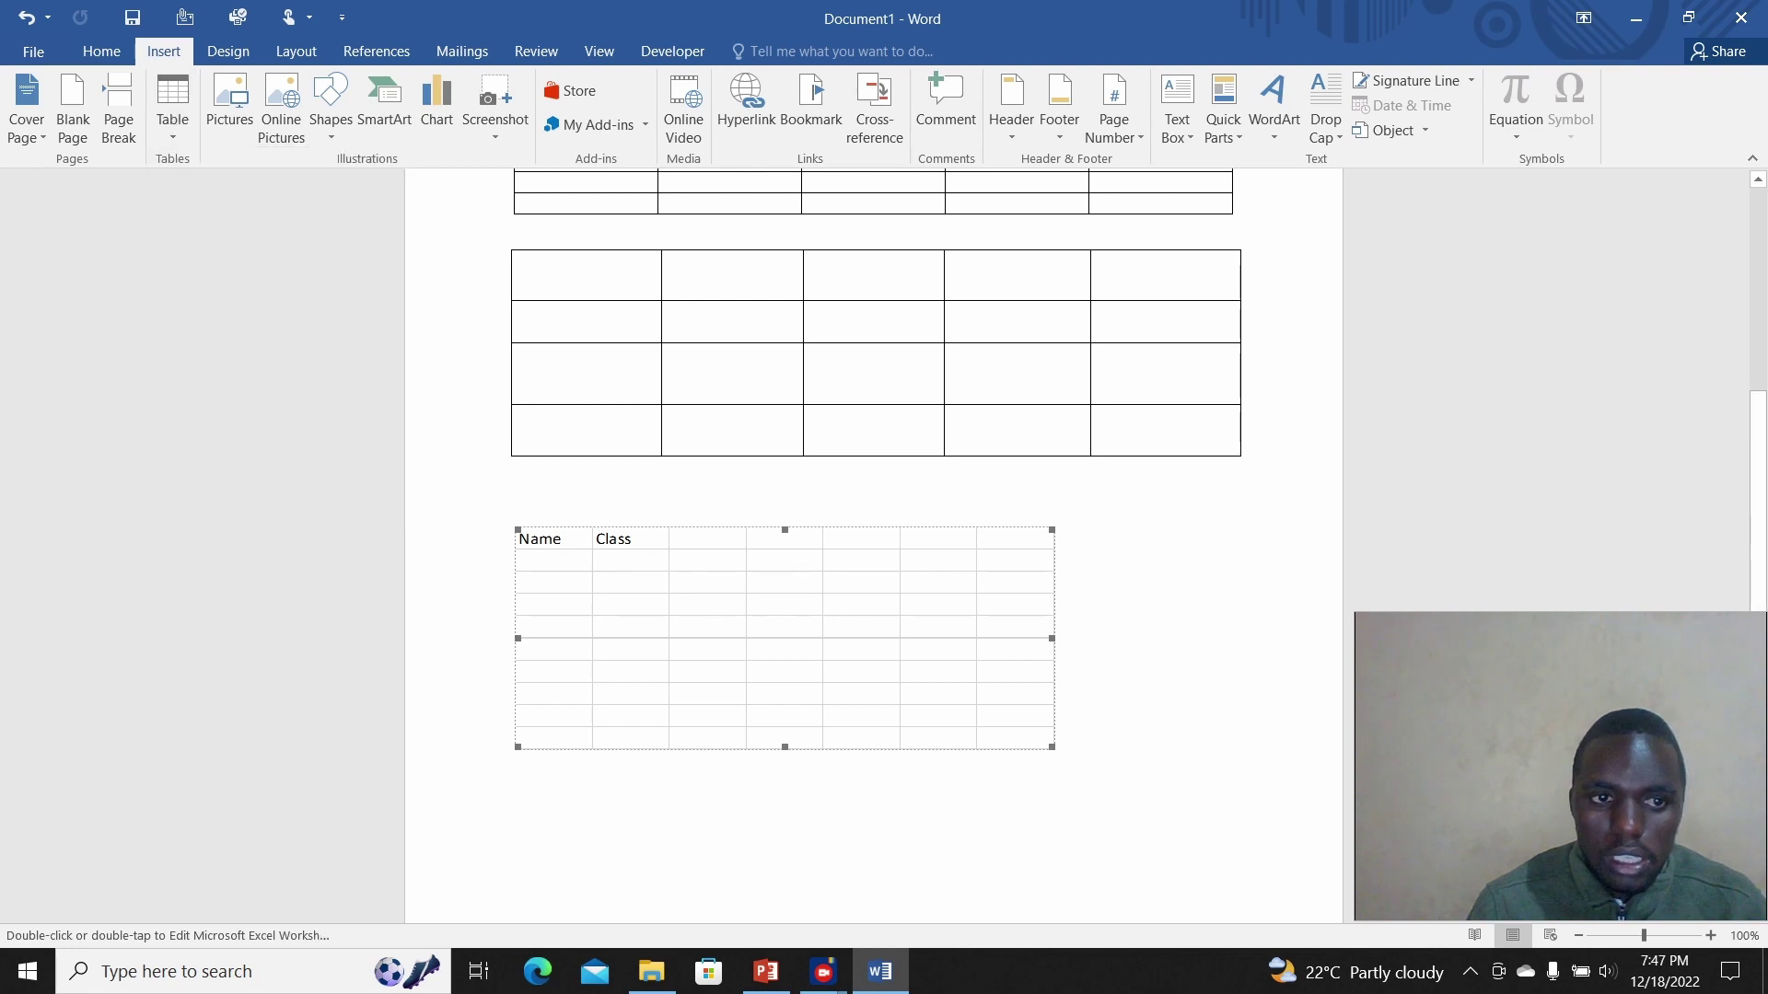
pyautogui.click(172, 110)
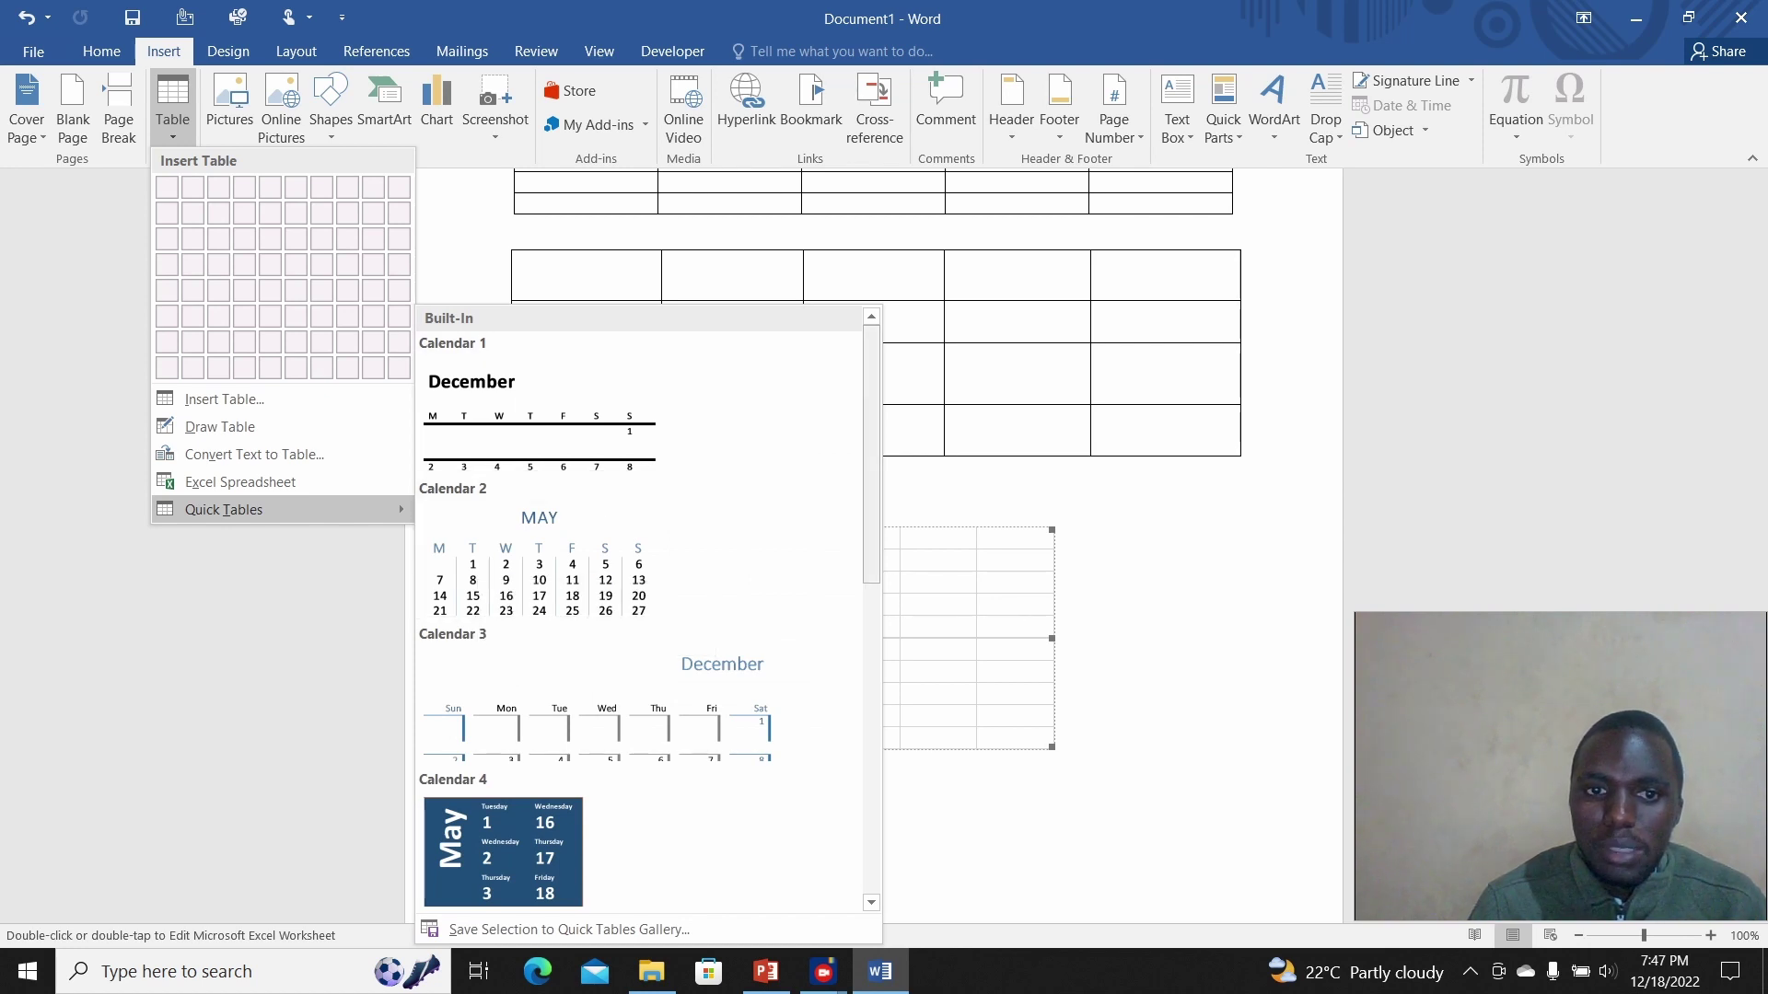
pyautogui.scroll(-3, 640, 607)
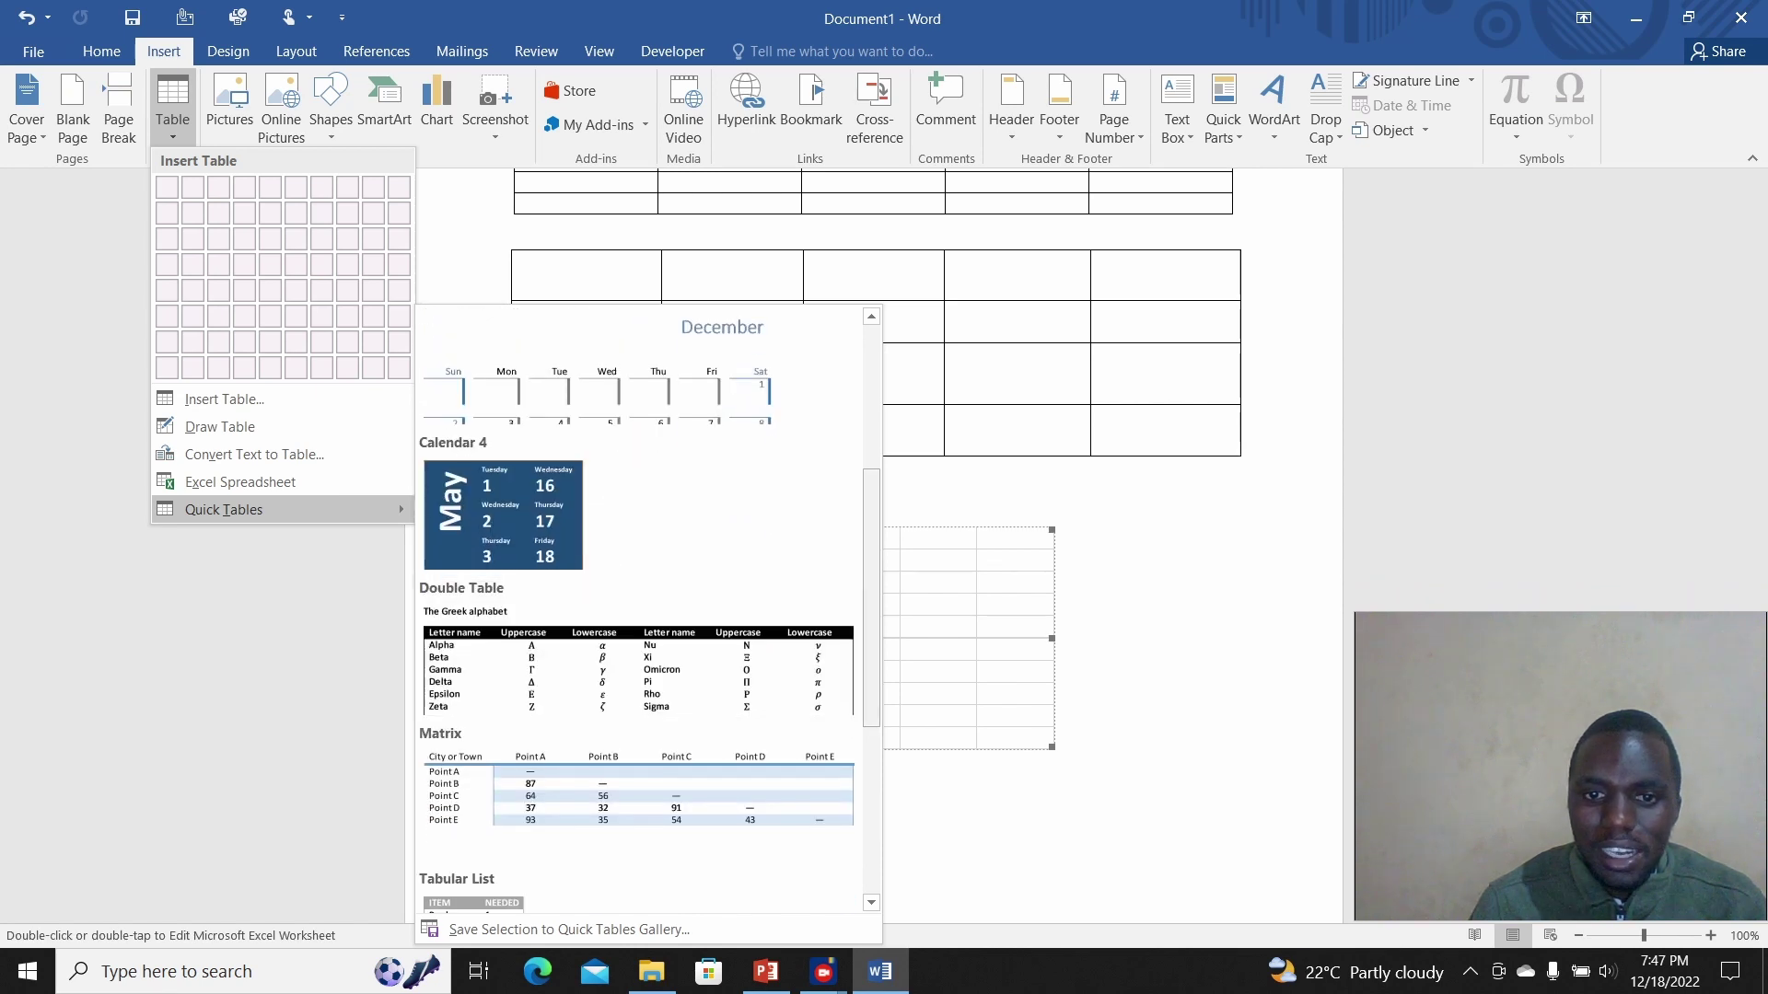
pyautogui.scroll(-2, 640, 608)
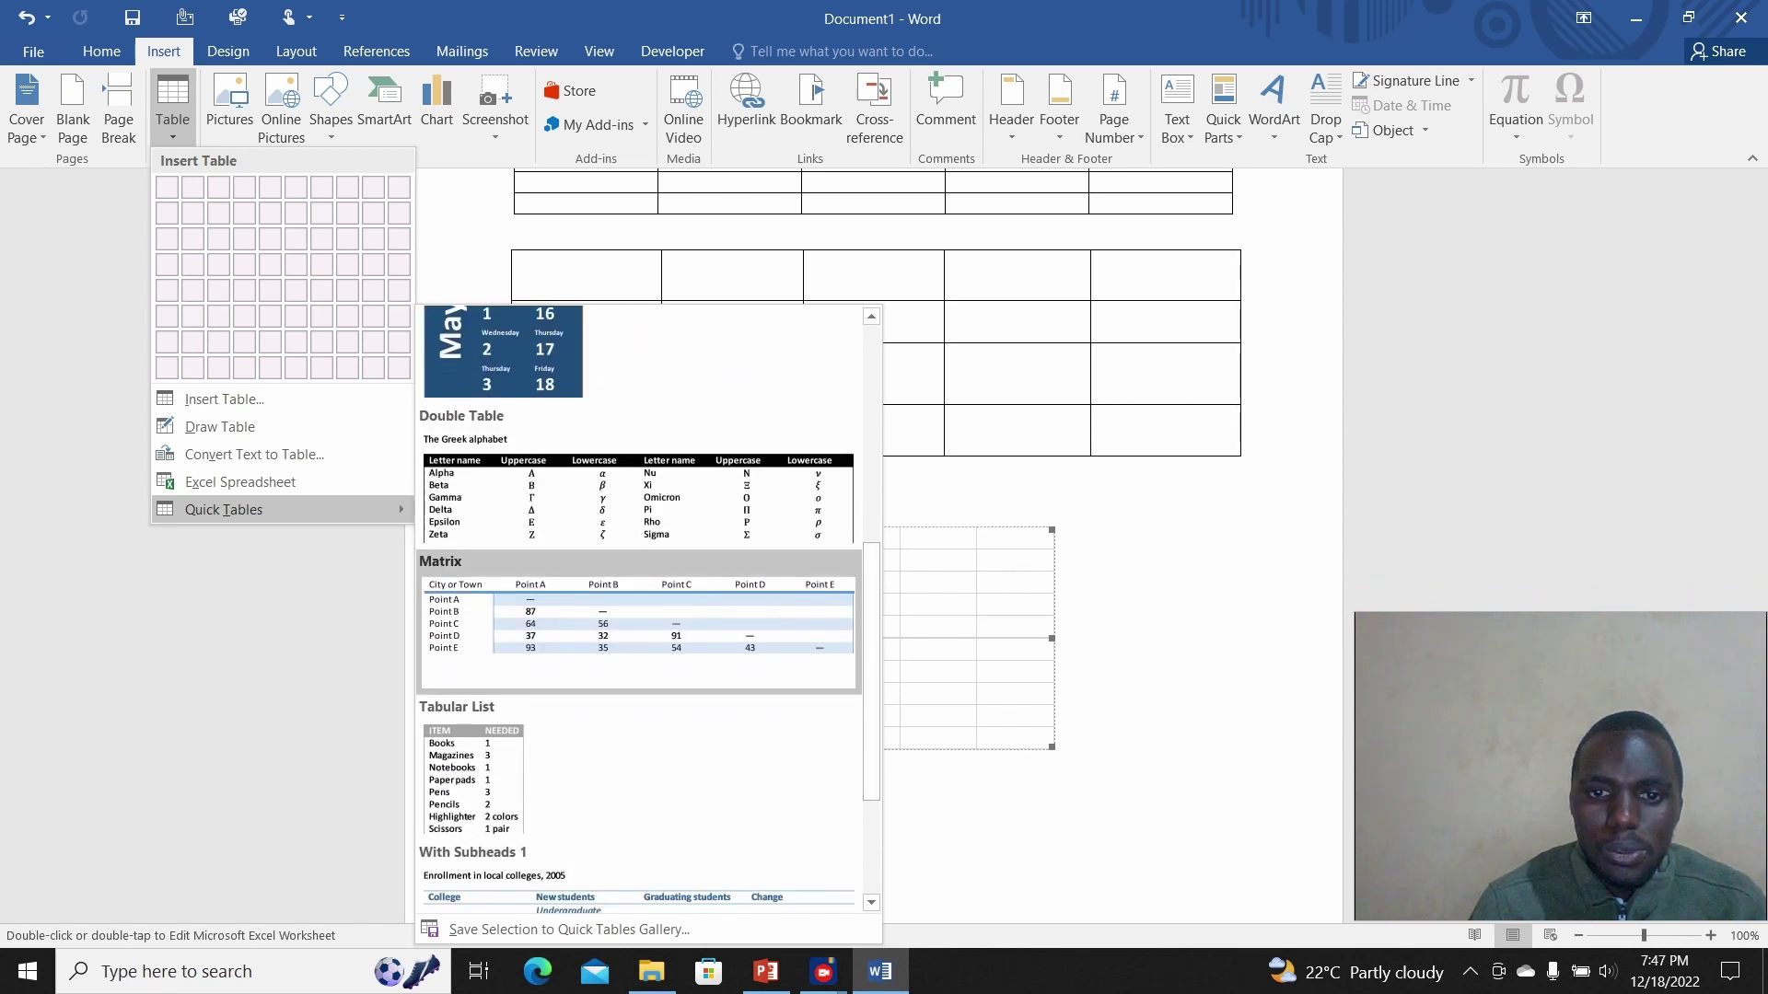
pyautogui.scroll(4, 640, 608)
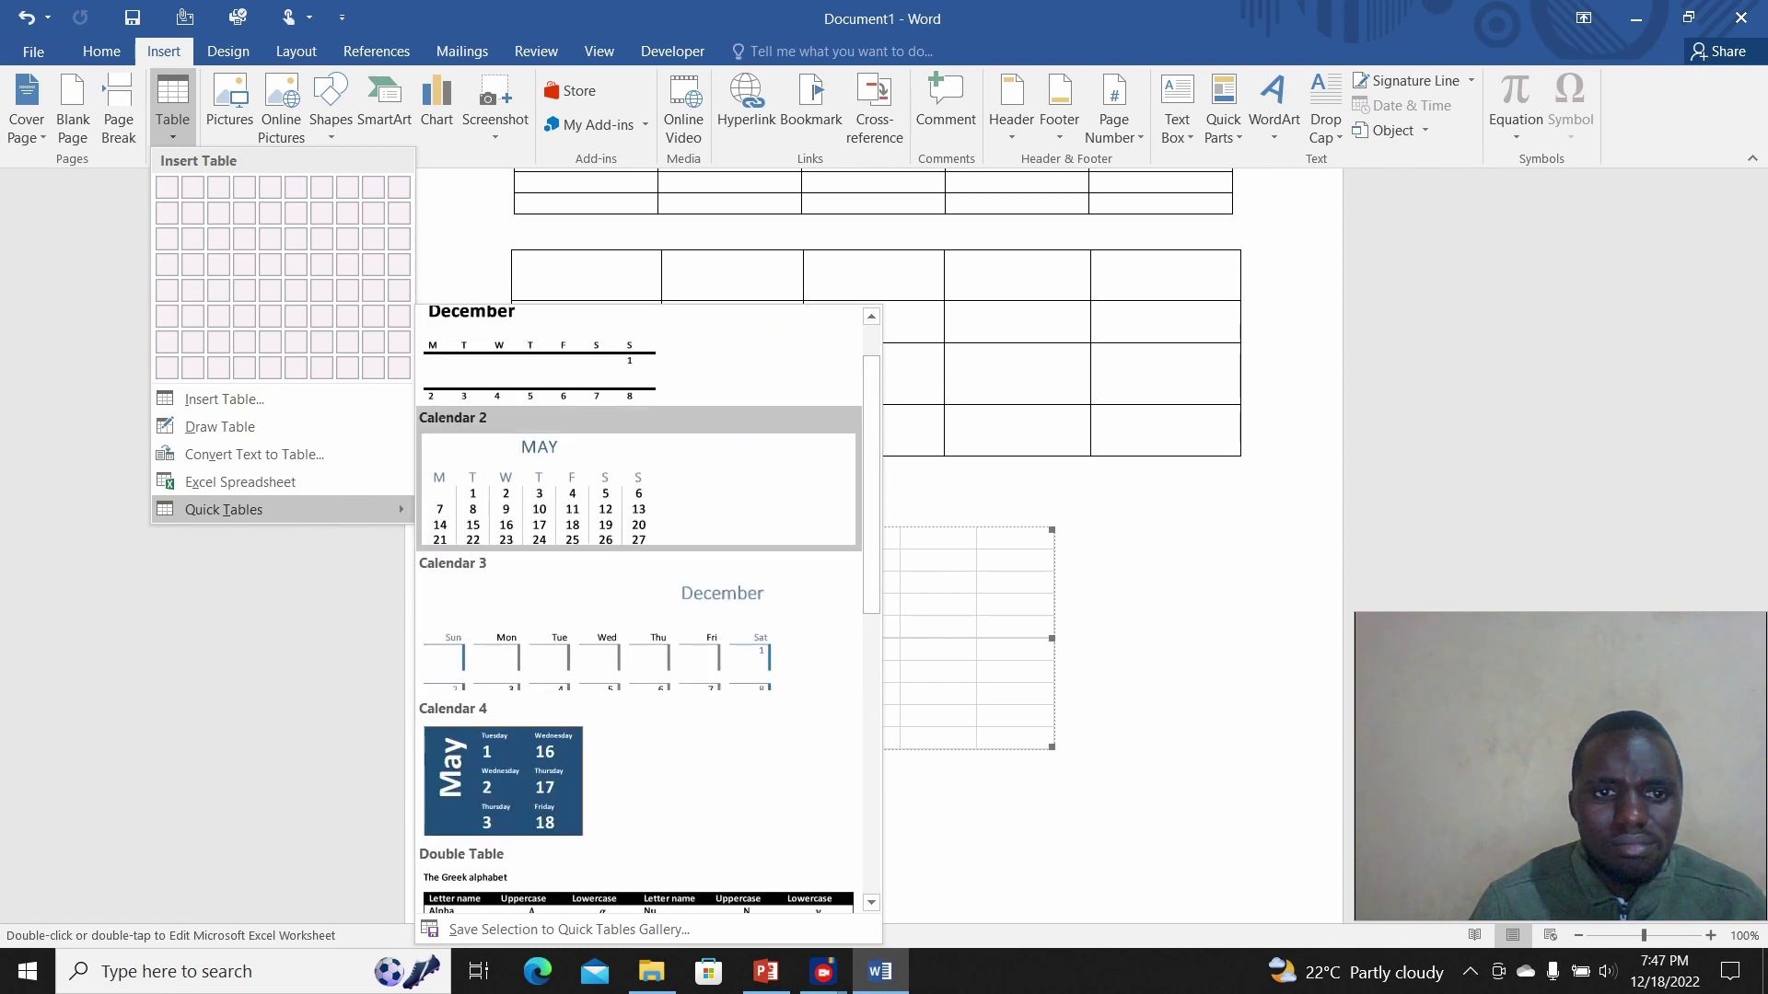
pyautogui.click(640, 488)
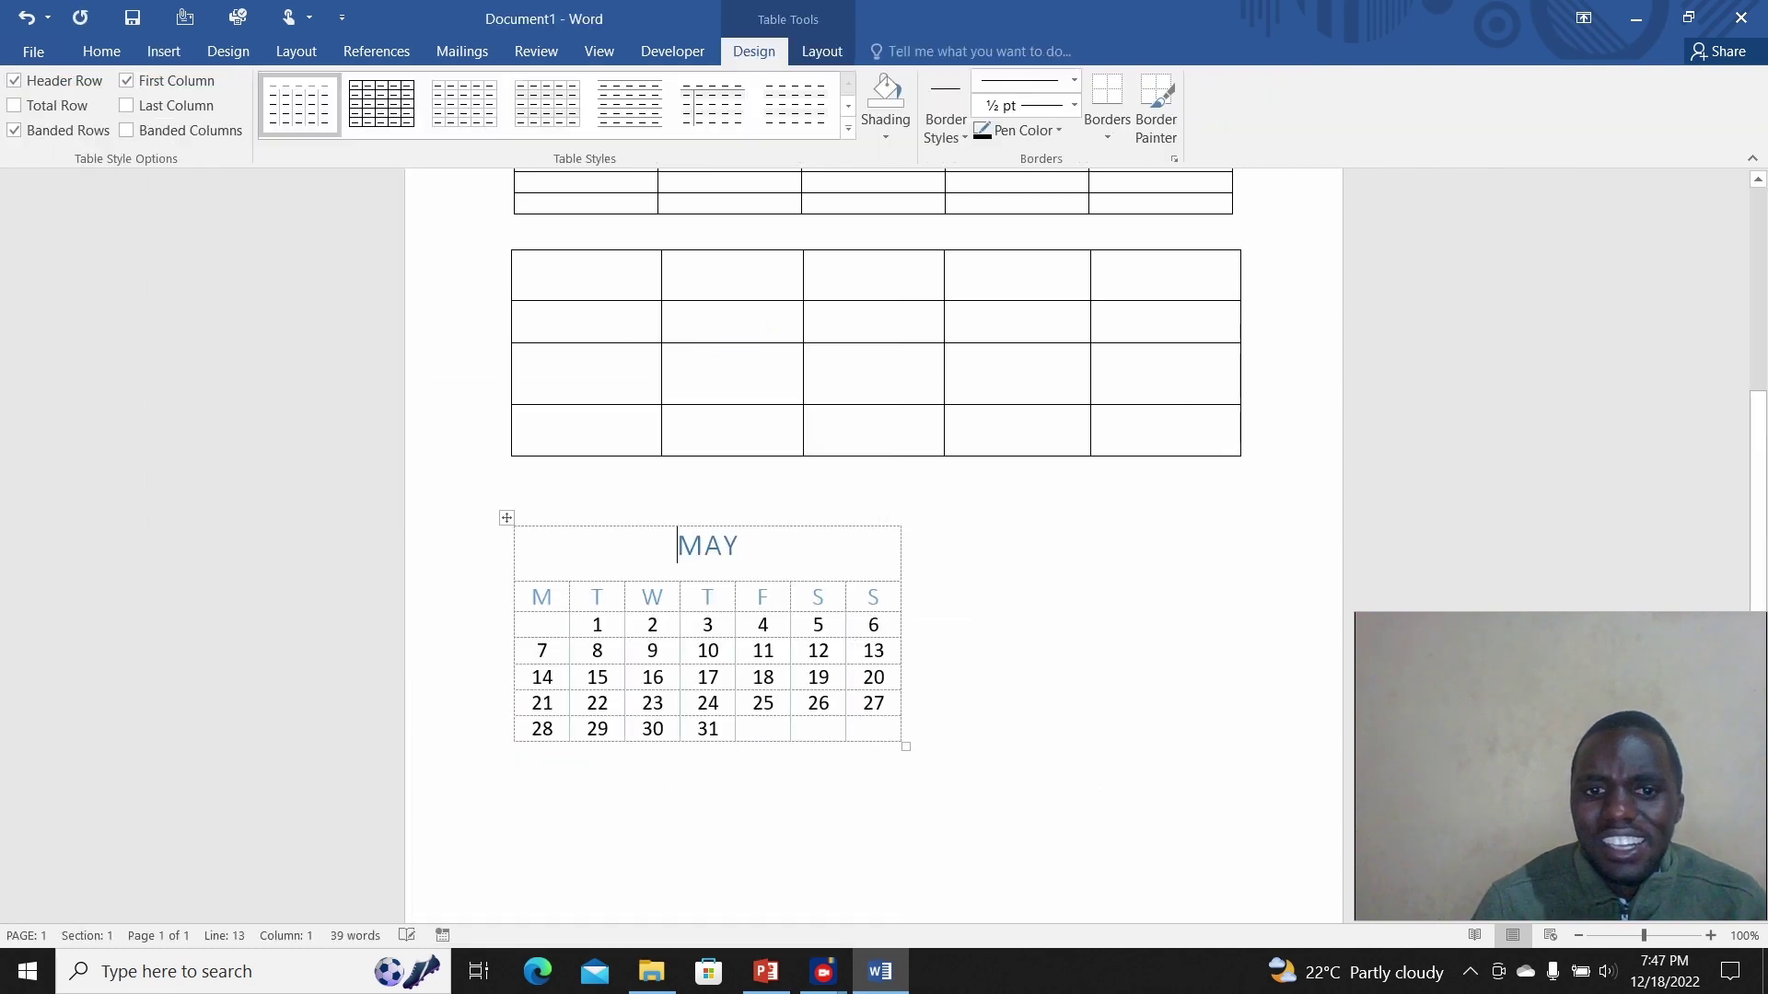
# Step: Click through the calendar's weekday headings, select the date 17, then exit the table
pyautogui.click(702, 597)
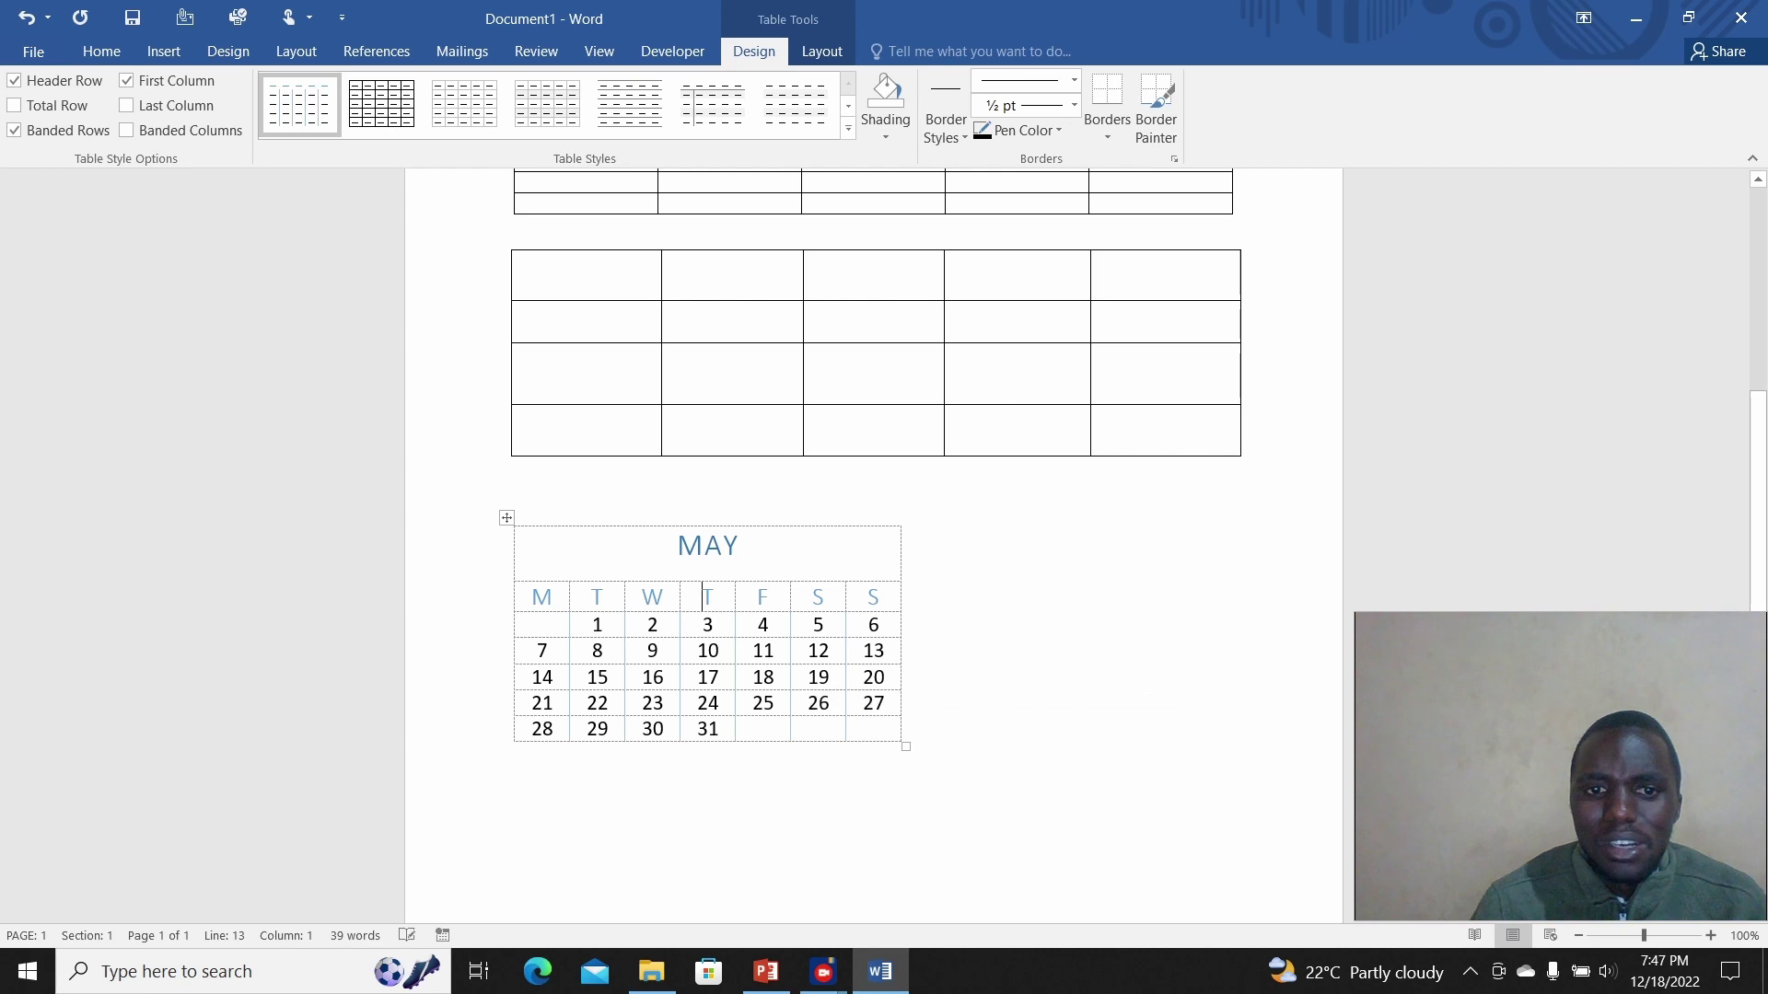
pyautogui.click(740, 599)
pyautogui.click(772, 599)
pyautogui.click(826, 598)
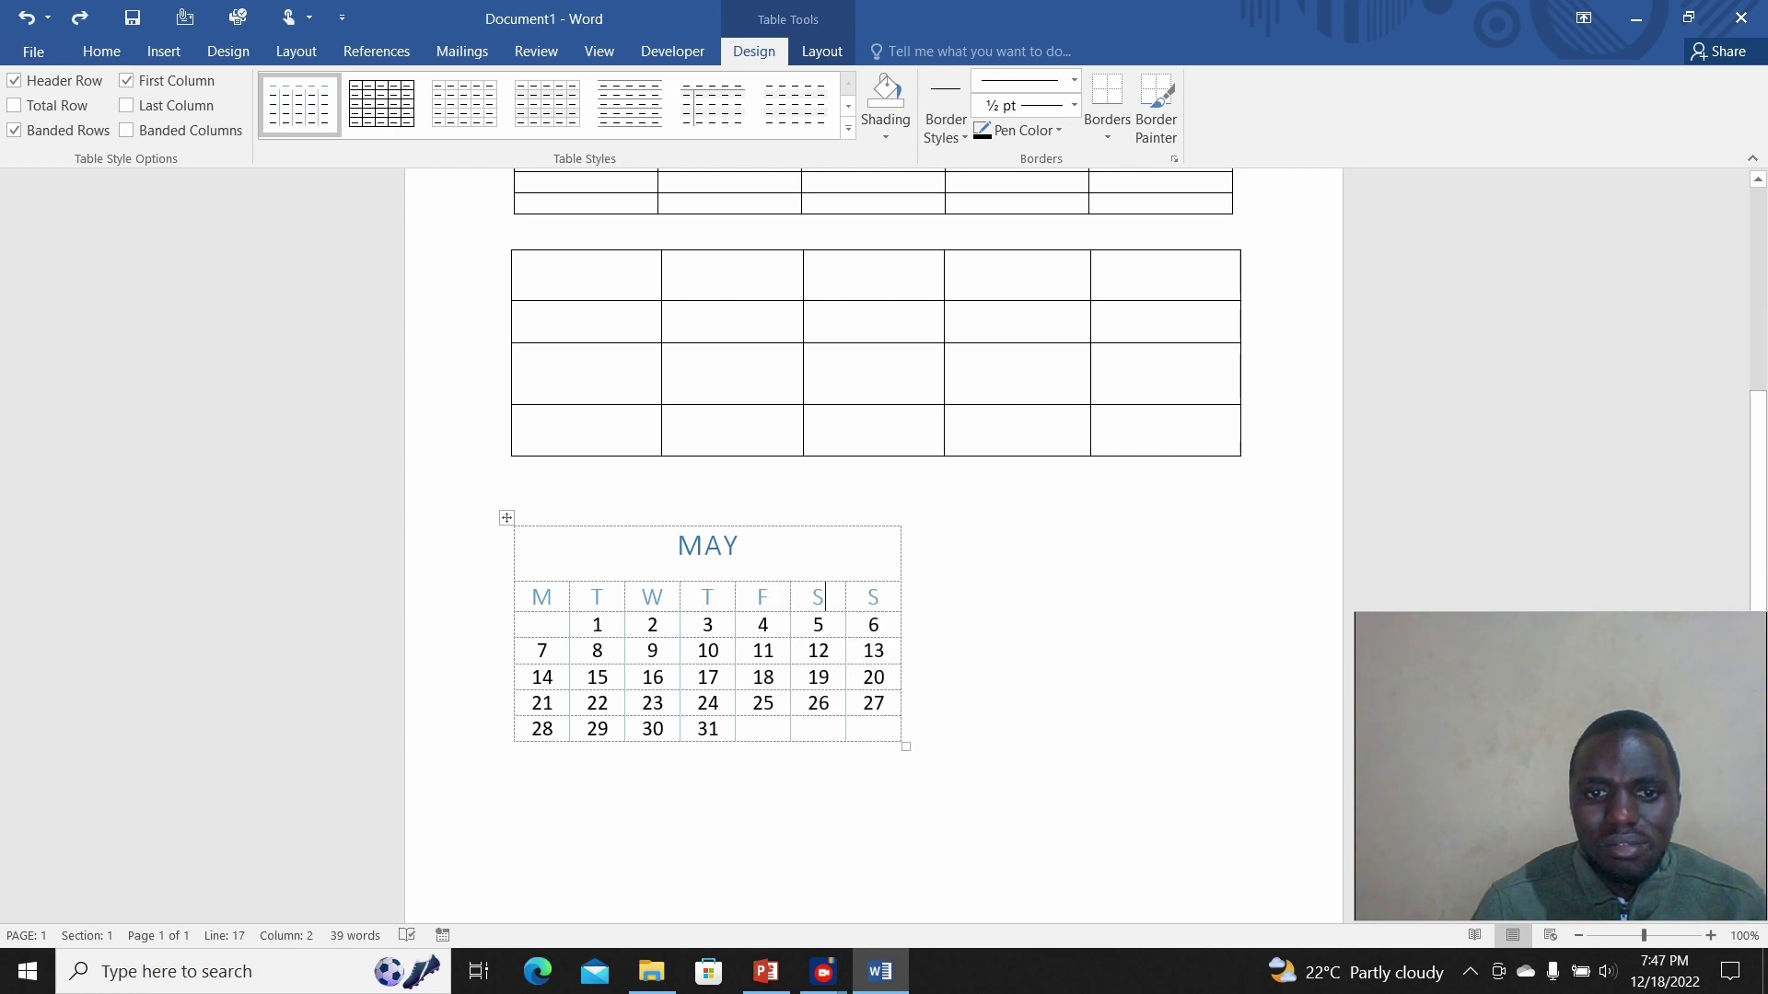
pyautogui.doubleClick(707, 677)
pyautogui.click(515, 755)
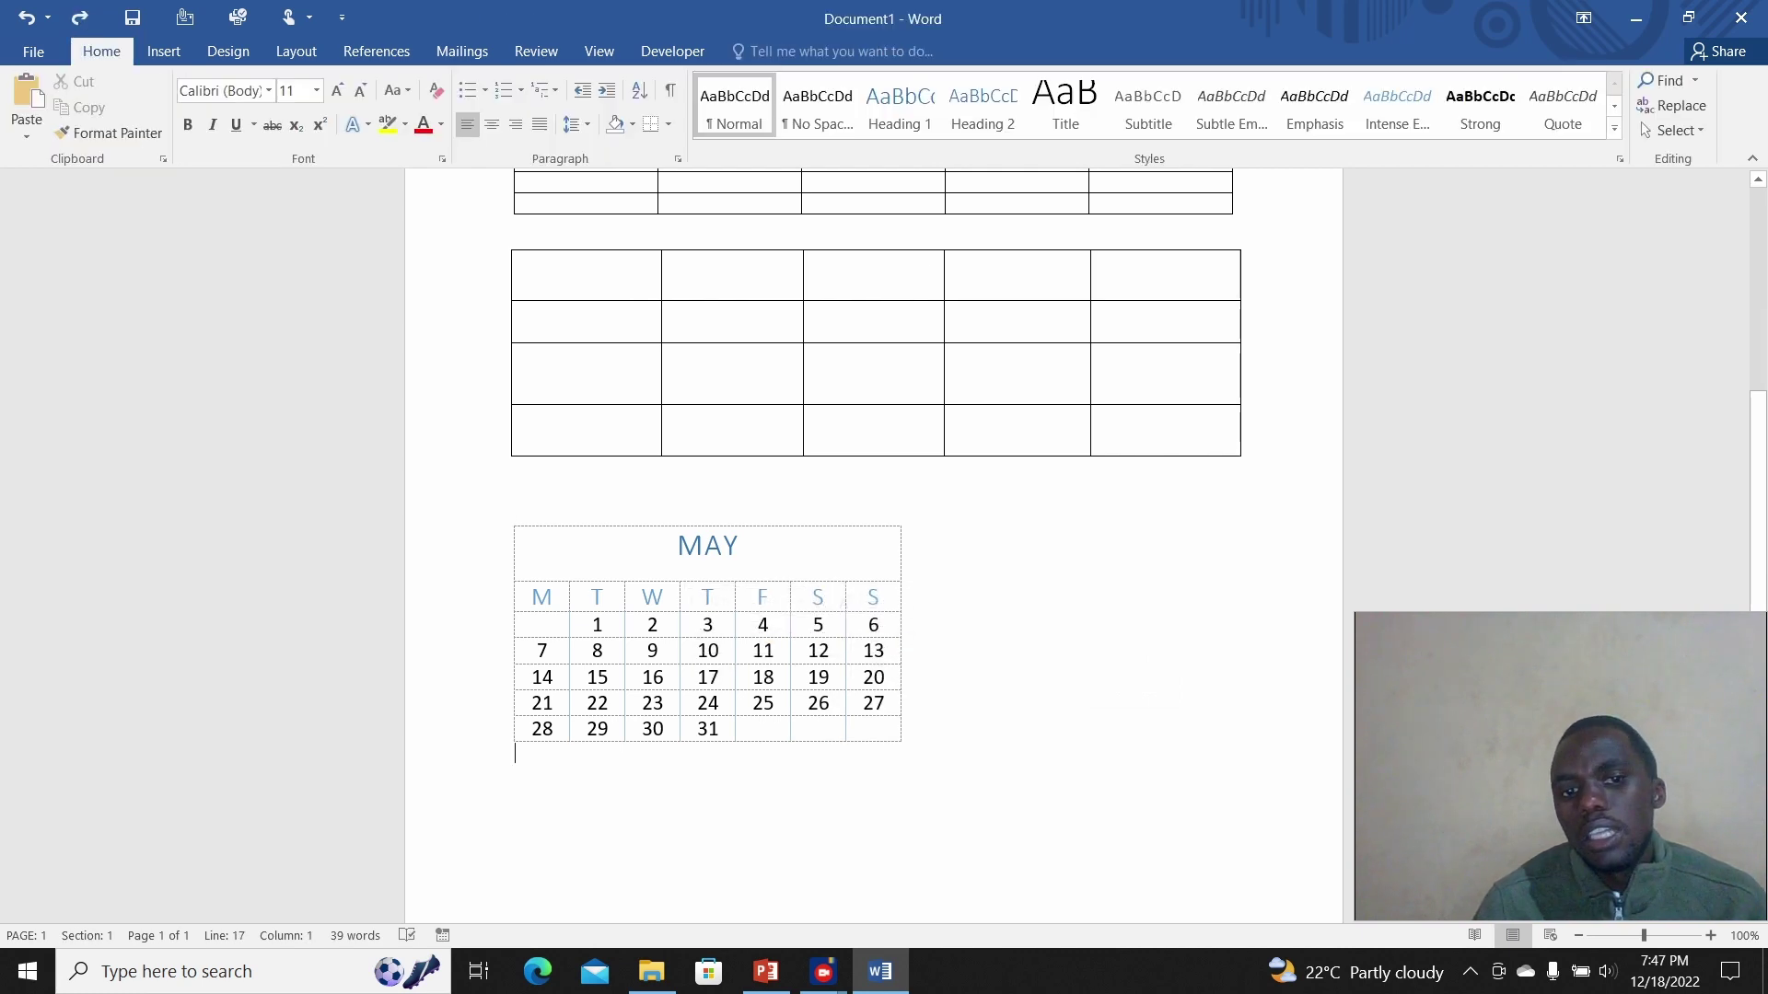
# Step: Scroll through the three tables and May calendar, then switch to the PowerPoint presentation
pyautogui.scroll(5, 876, 543)
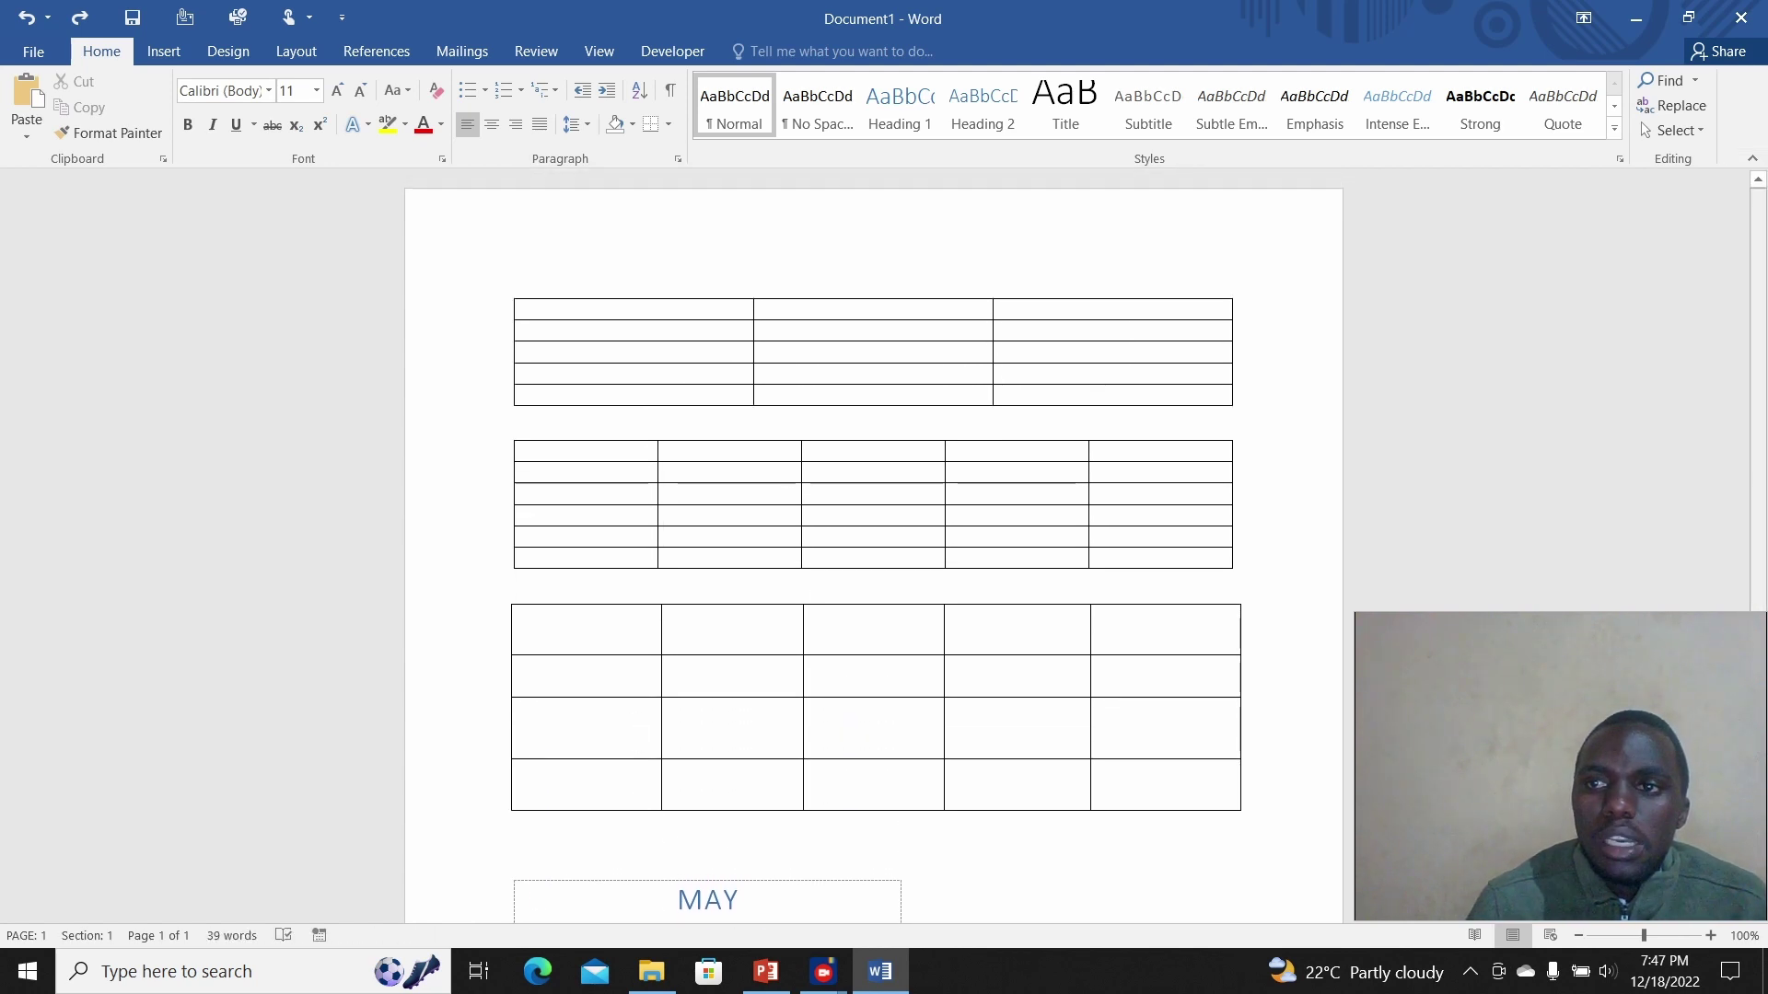
pyautogui.scroll(-2, 875, 543)
pyautogui.scroll(-5, 876, 552)
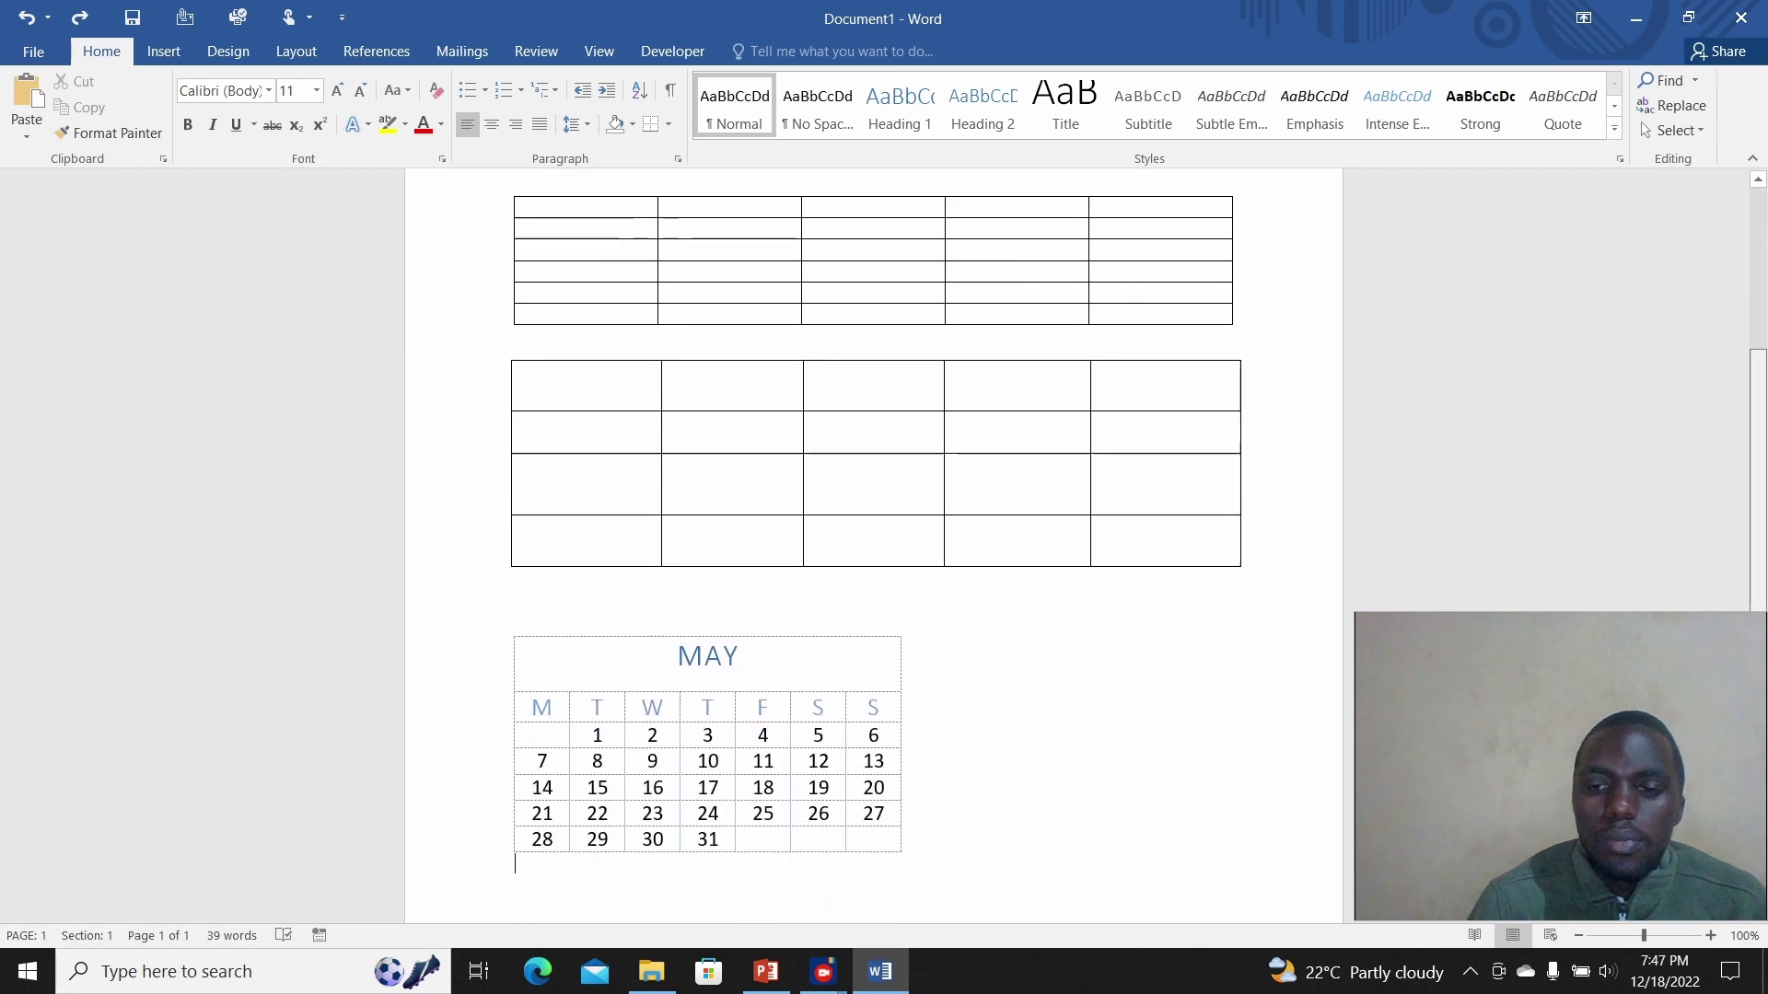
pyautogui.scroll(5, 875, 553)
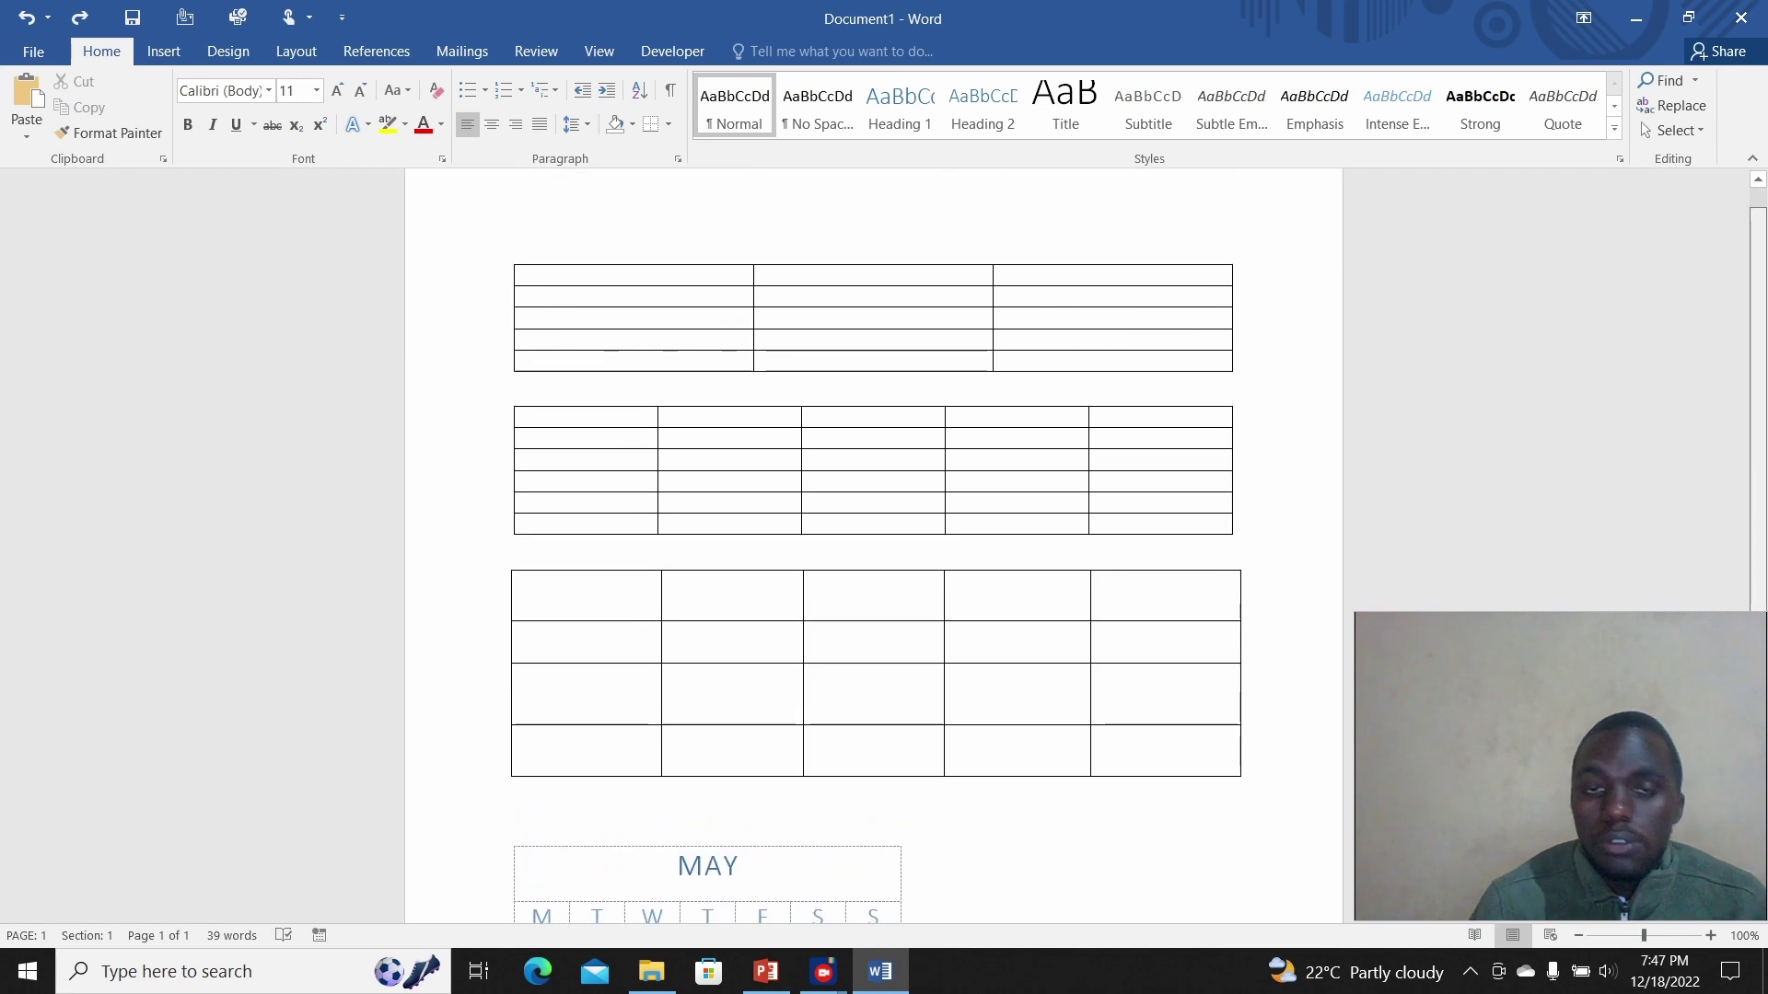
pyautogui.scroll(-3, 875, 553)
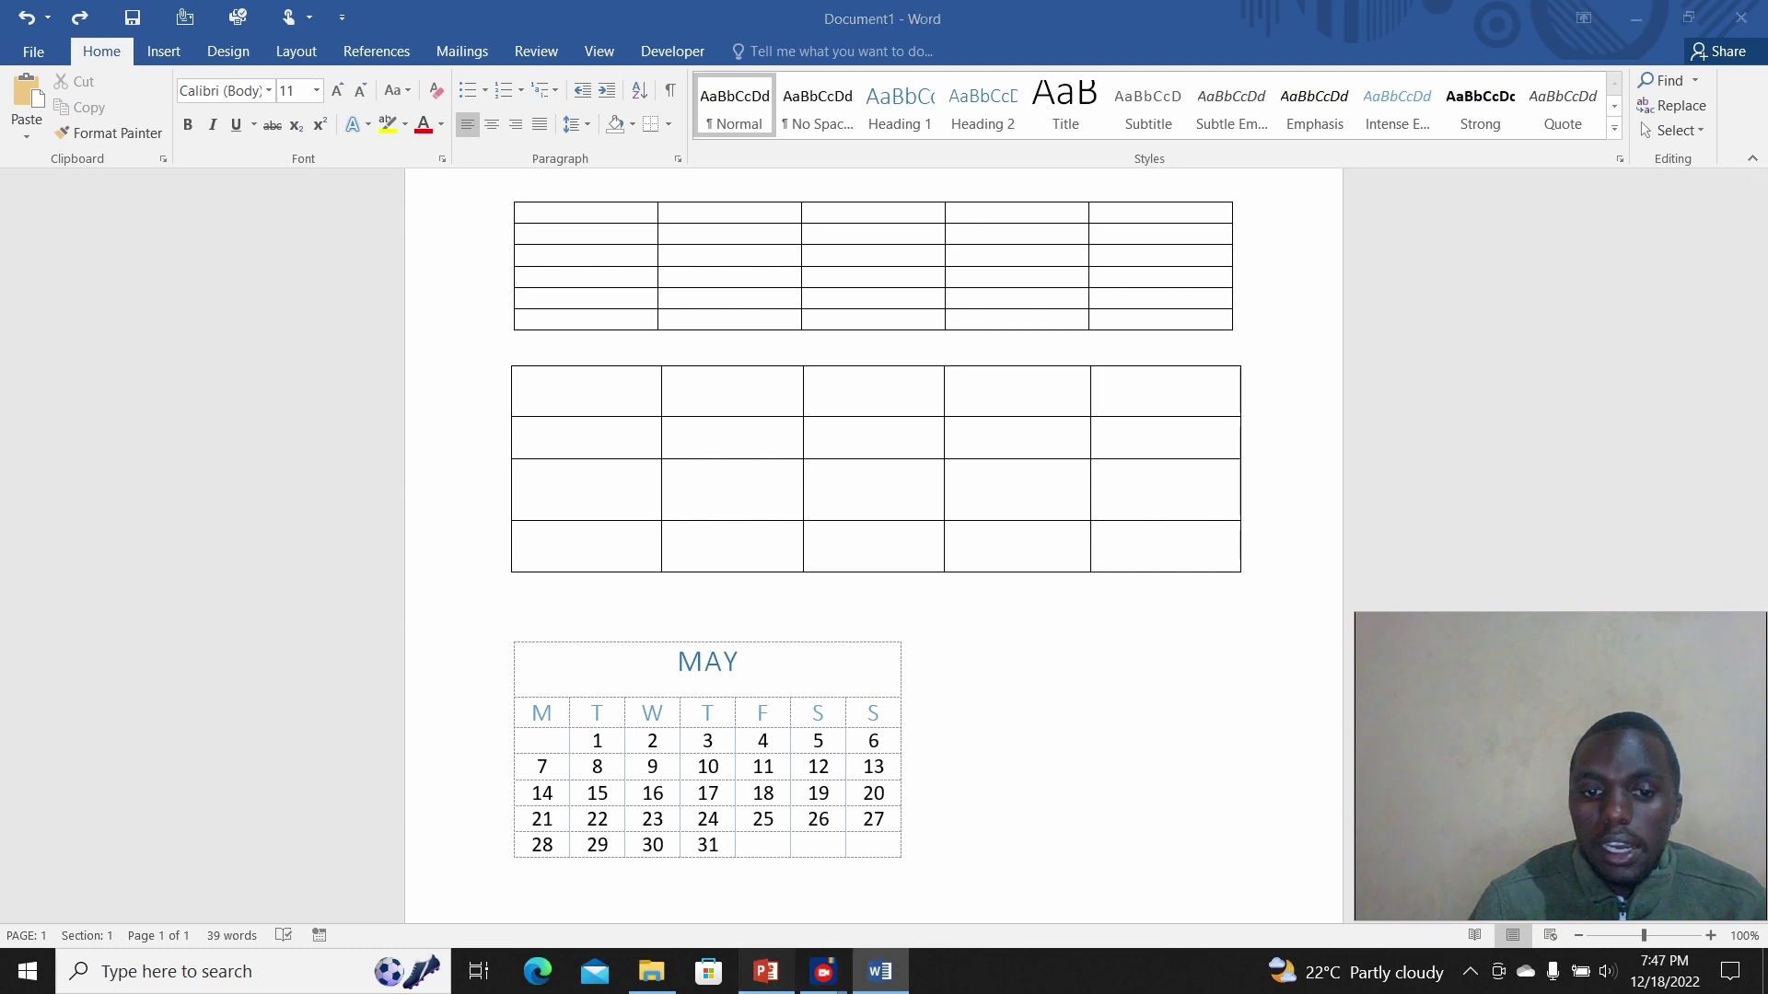
pyautogui.click(765, 972)
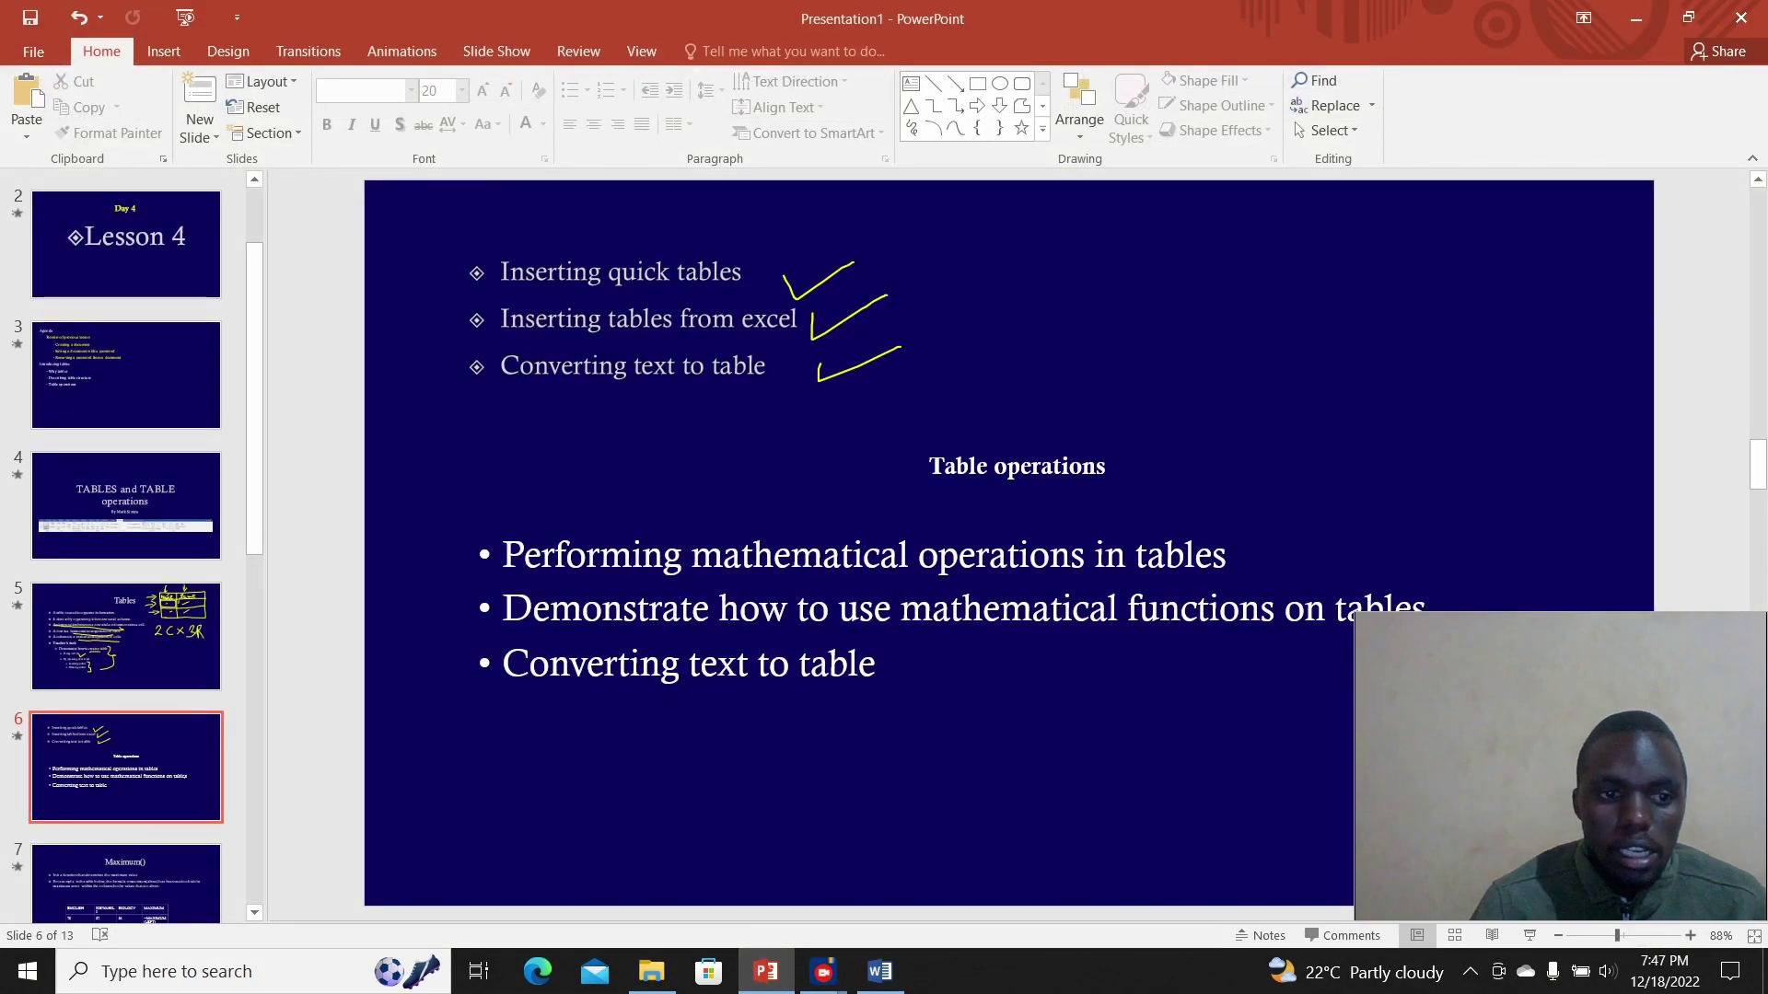
# Step: On slide 5, highlight 'Inserting a table' and 'Drawing a table', go to slide 6, and return to Word
pyautogui.click(126, 635)
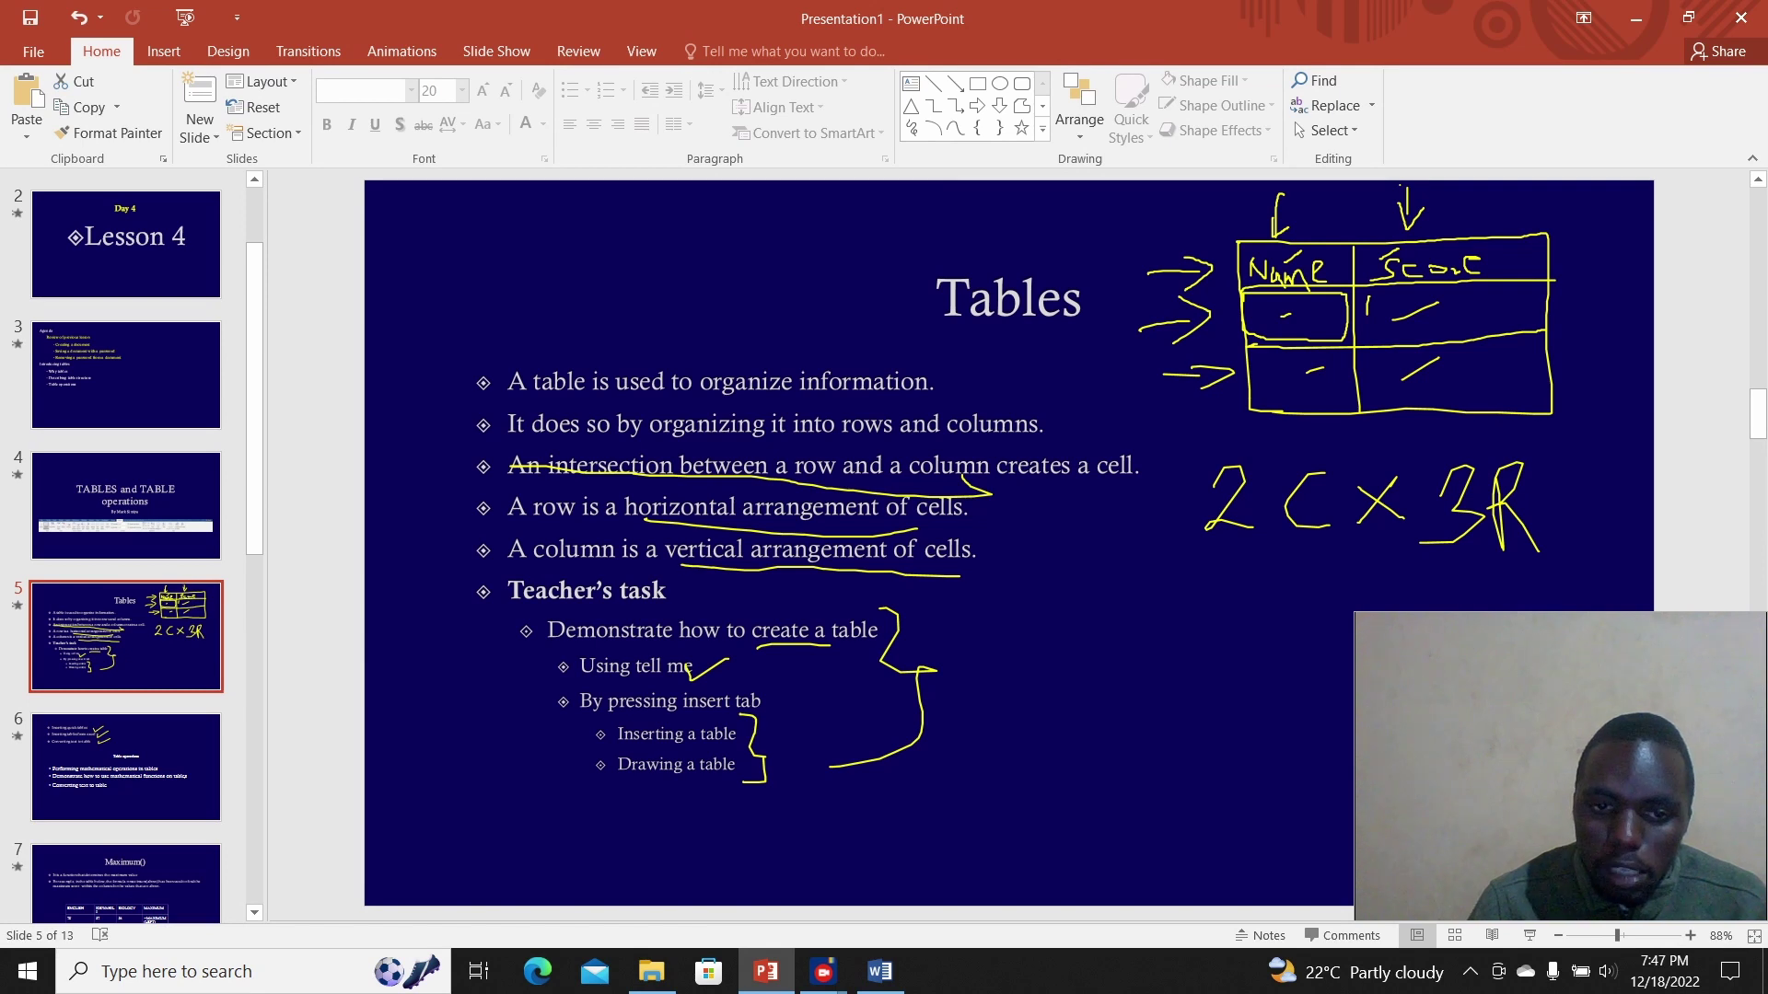
pyautogui.moveTo(617, 734); pyautogui.dragTo(741, 734)
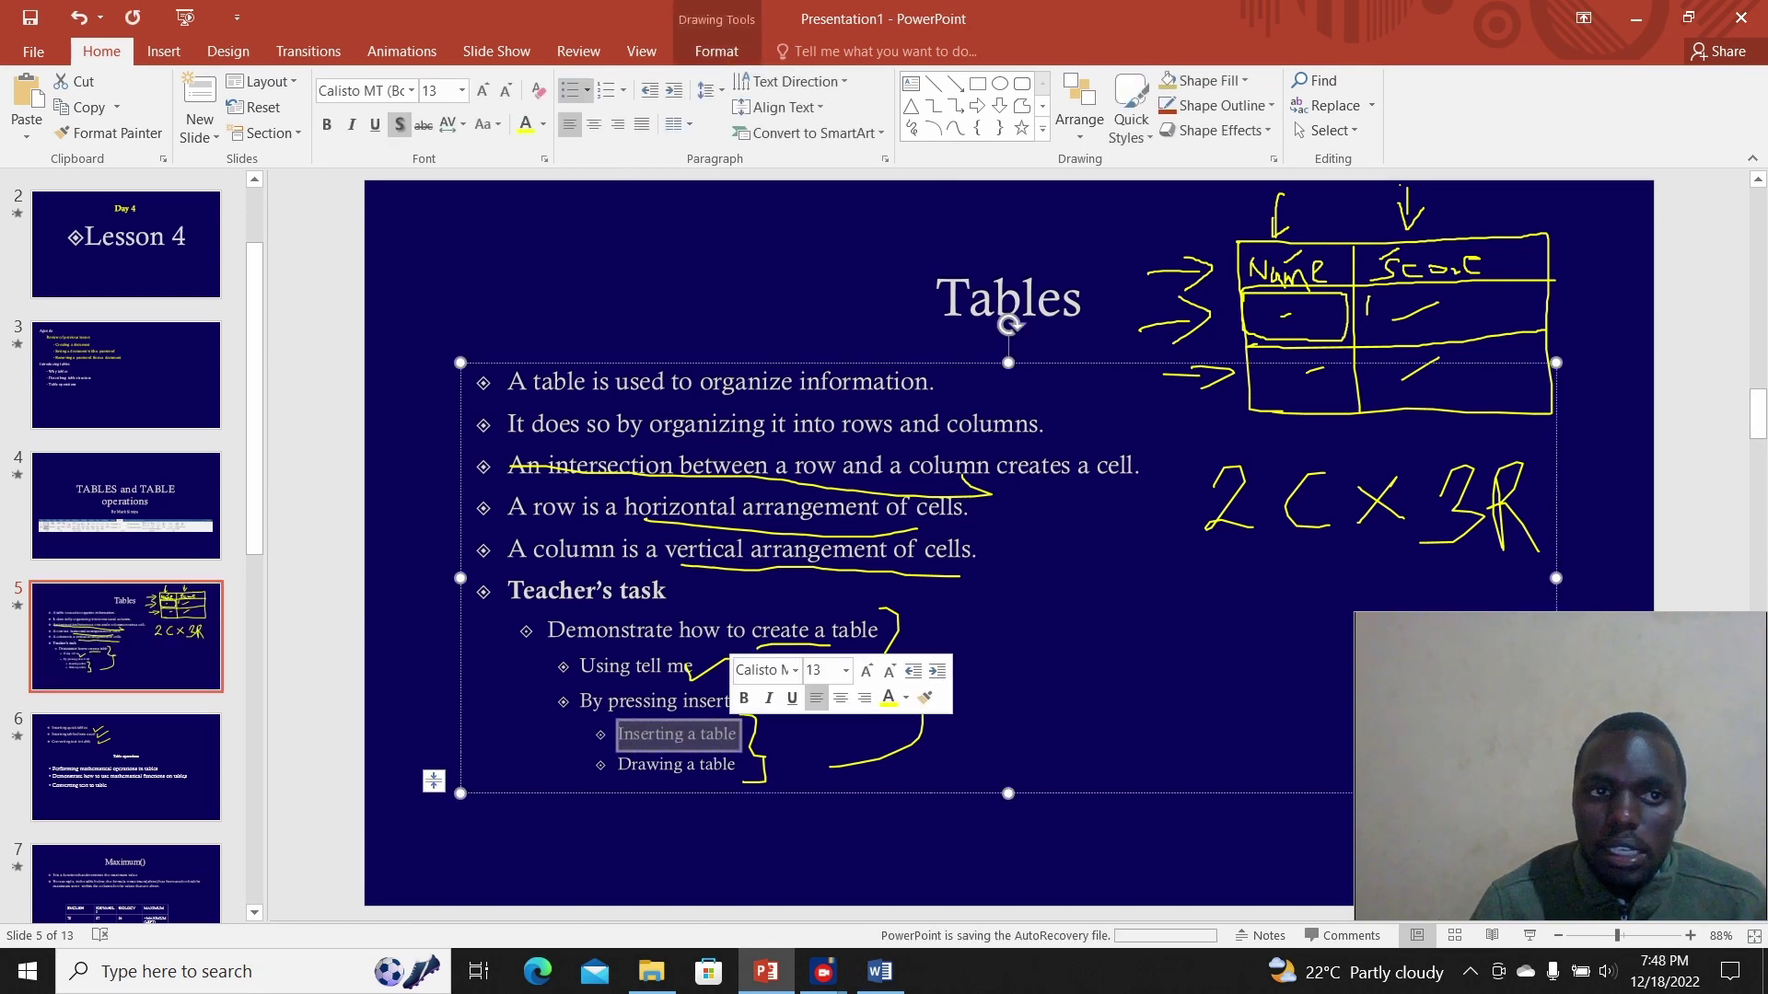
pyautogui.moveTo(617, 764); pyautogui.dragTo(699, 765)
pyautogui.press('Escape')
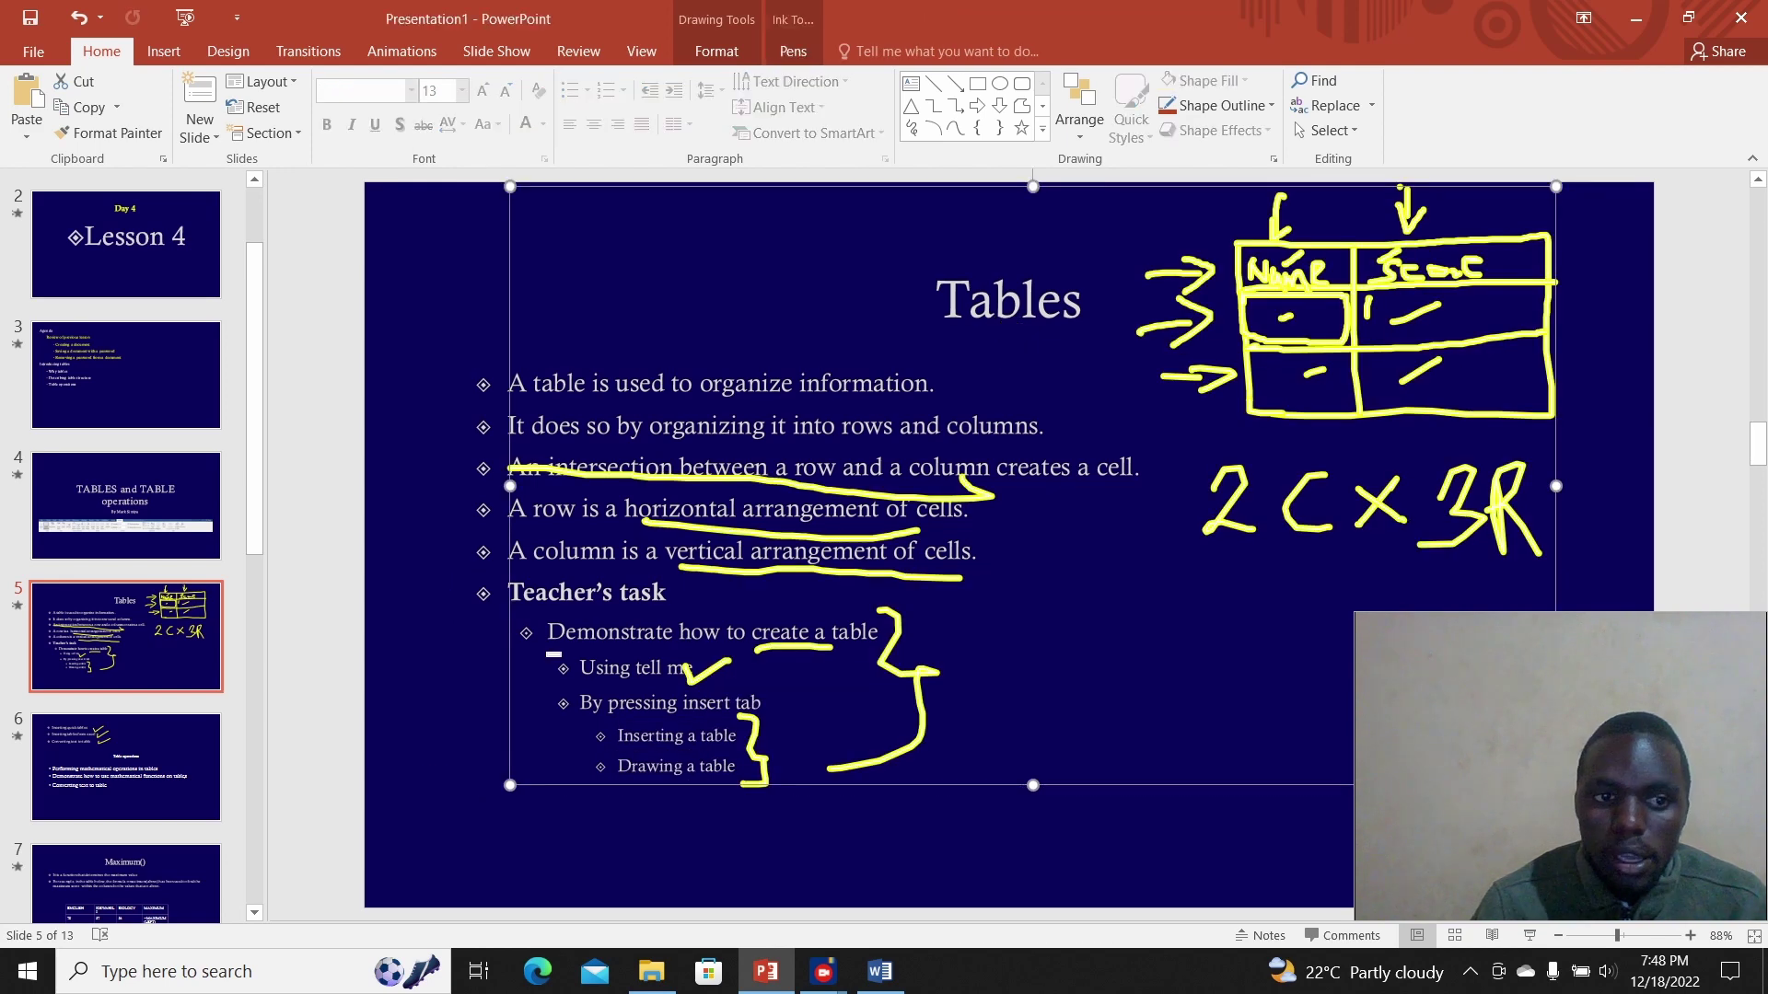
pyautogui.press('pagedown')
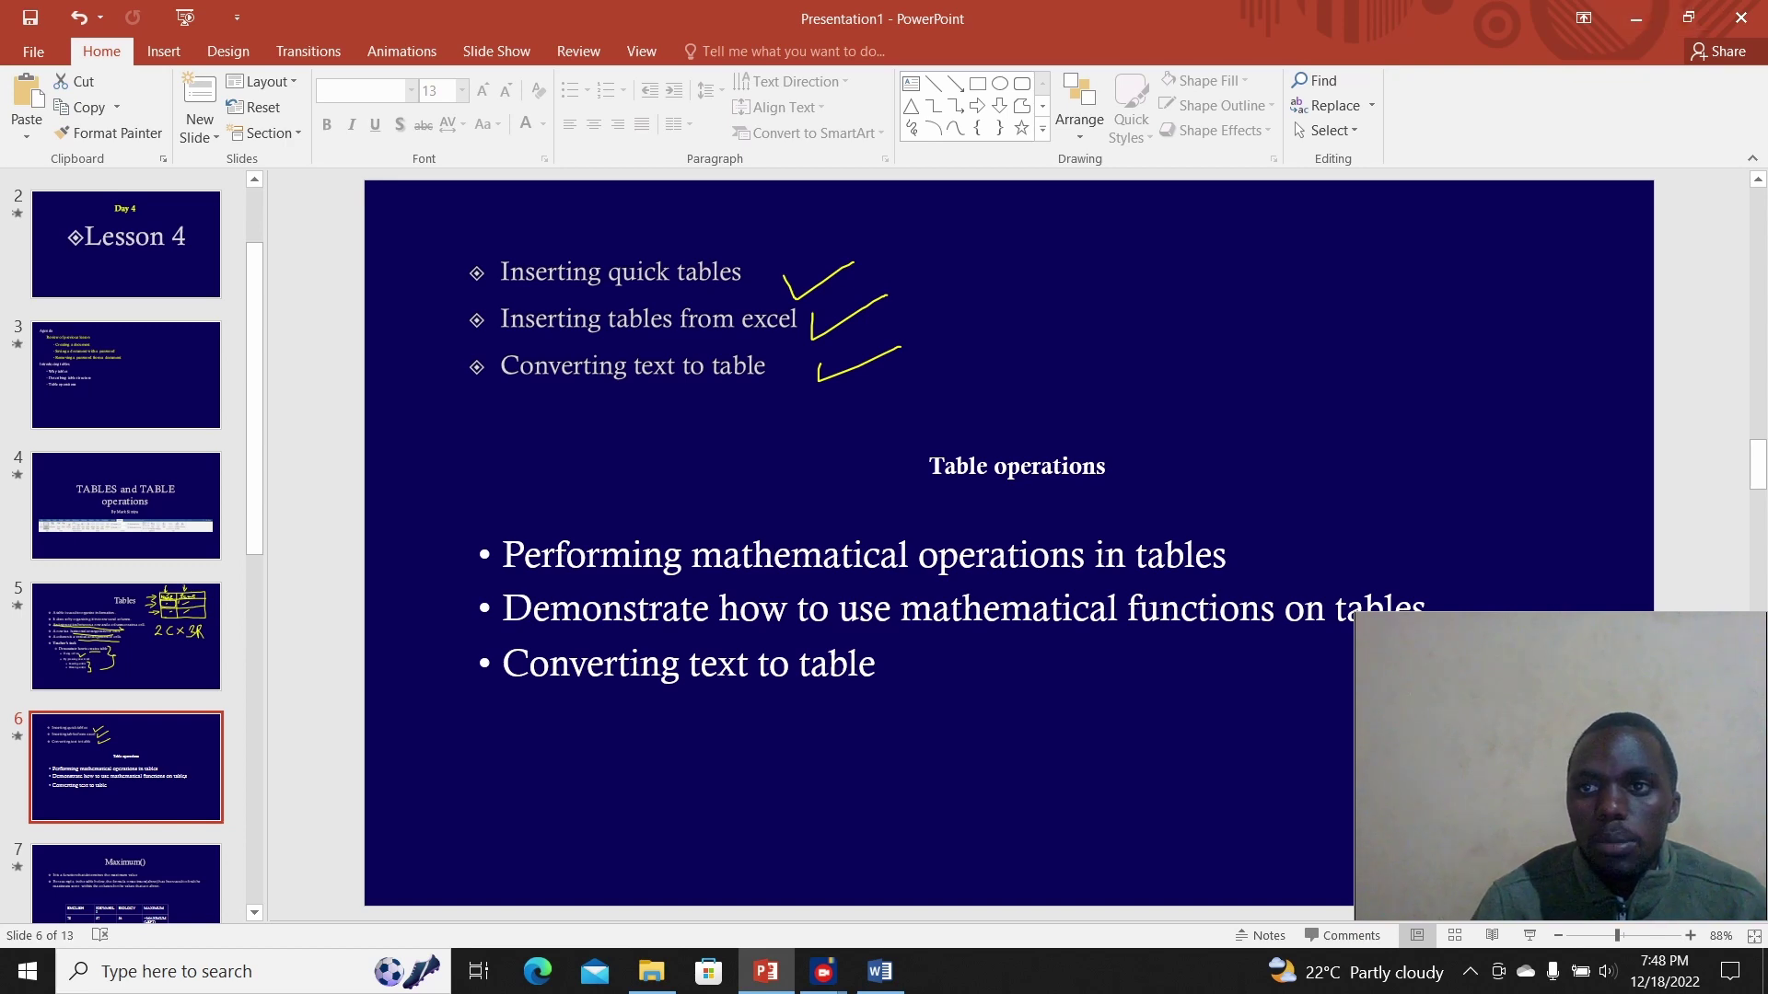
pyautogui.hotkey('alt', 'Tab')
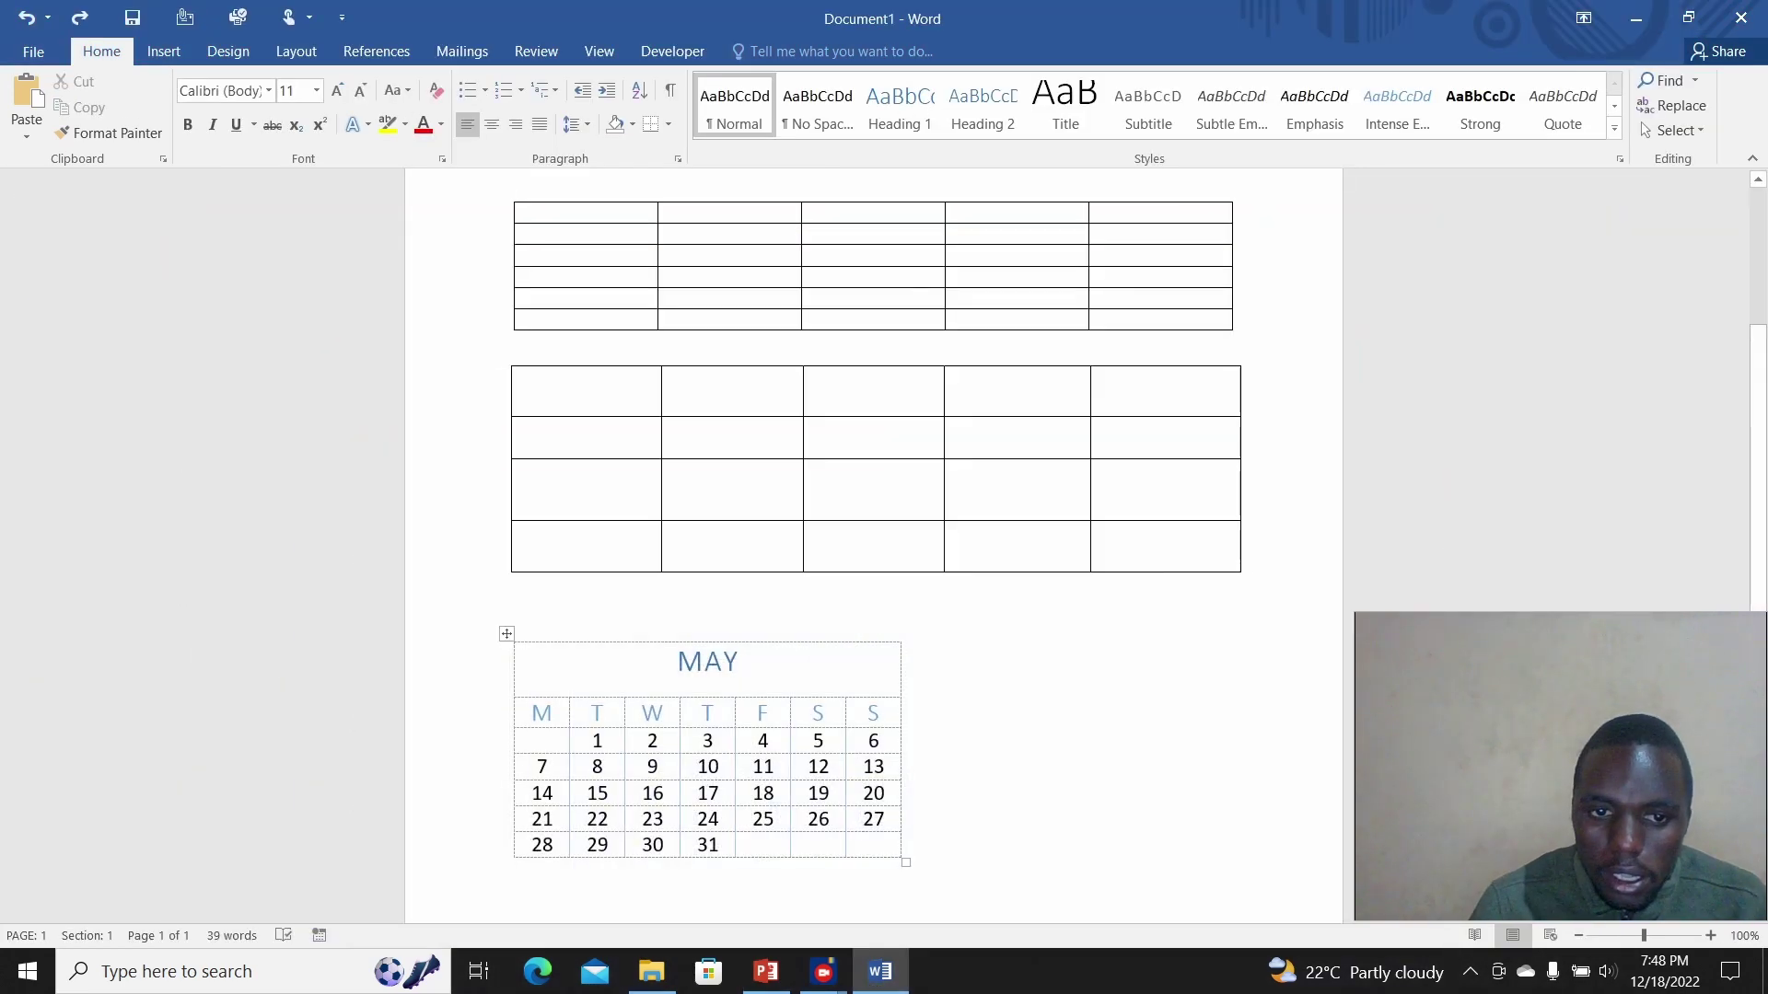
# Step: Select the whole MAY calendar table and open the Table Tools Layout tab
pyautogui.click(677, 662)
pyautogui.click(507, 634)
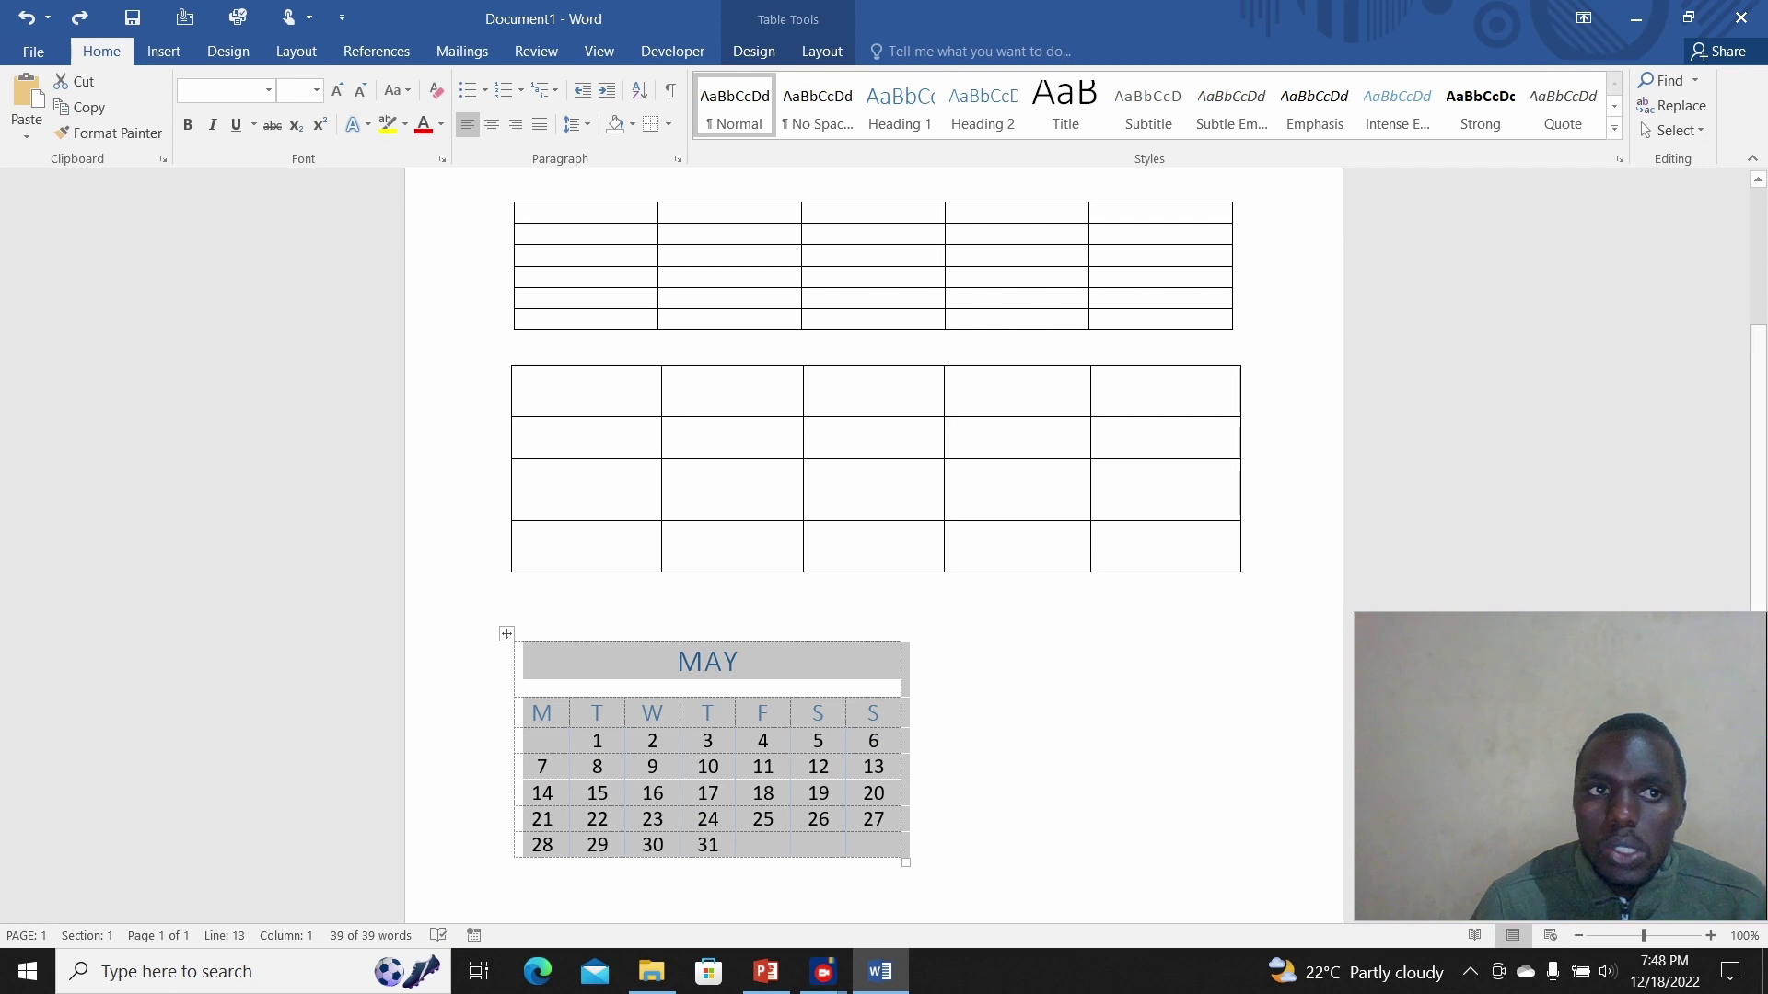
pyautogui.click(164, 50)
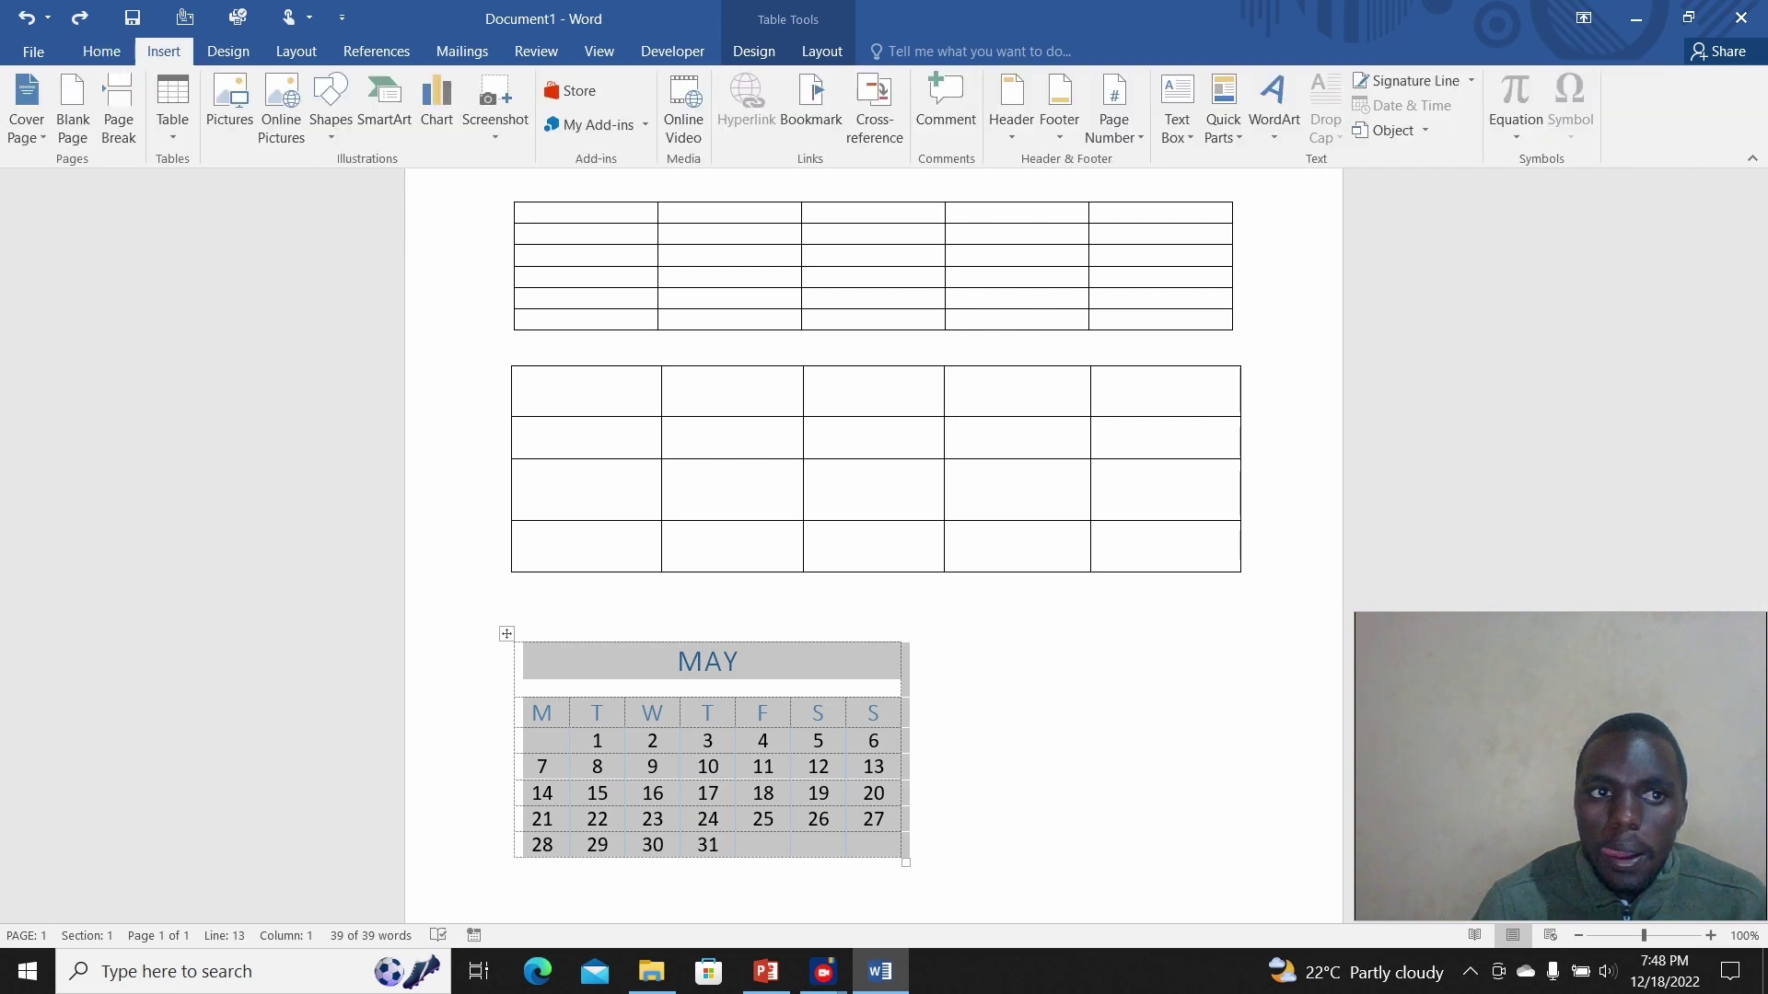
pyautogui.click(172, 108)
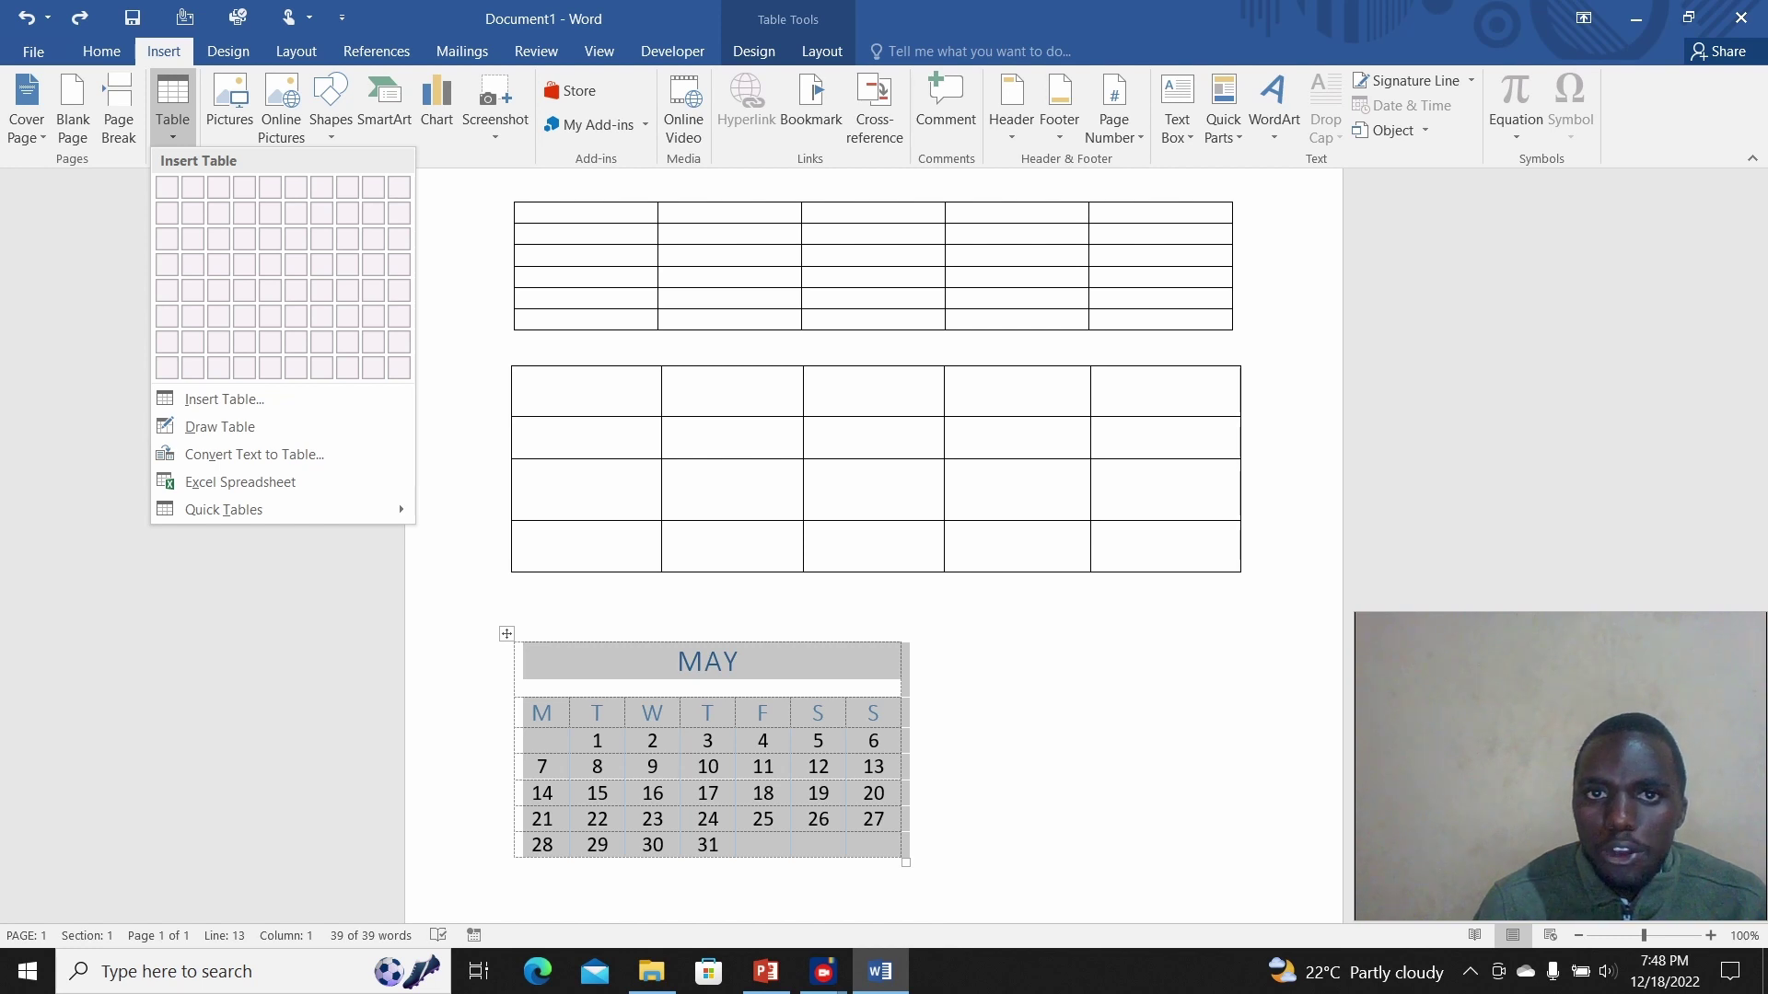
pyautogui.hotkey('alt', 'j')
pyautogui.press('l')
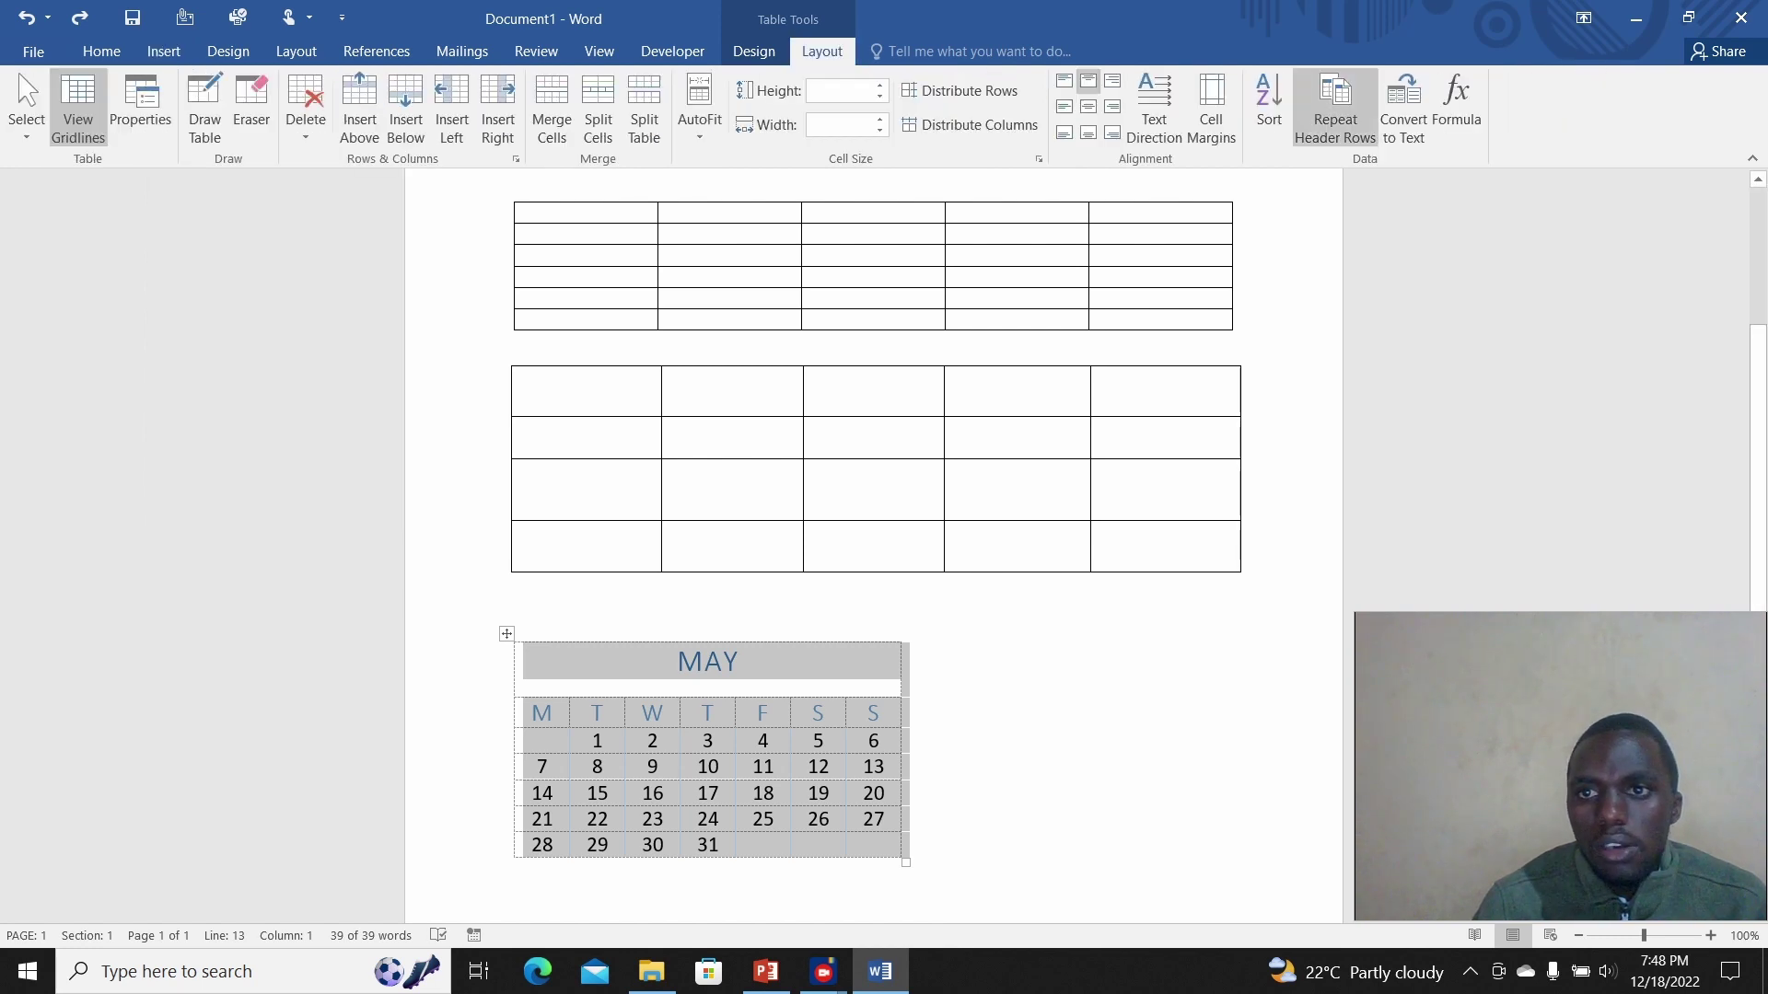
# Step: Convert the MAY calendar table into paragraph-separated text
pyautogui.click(1403, 108)
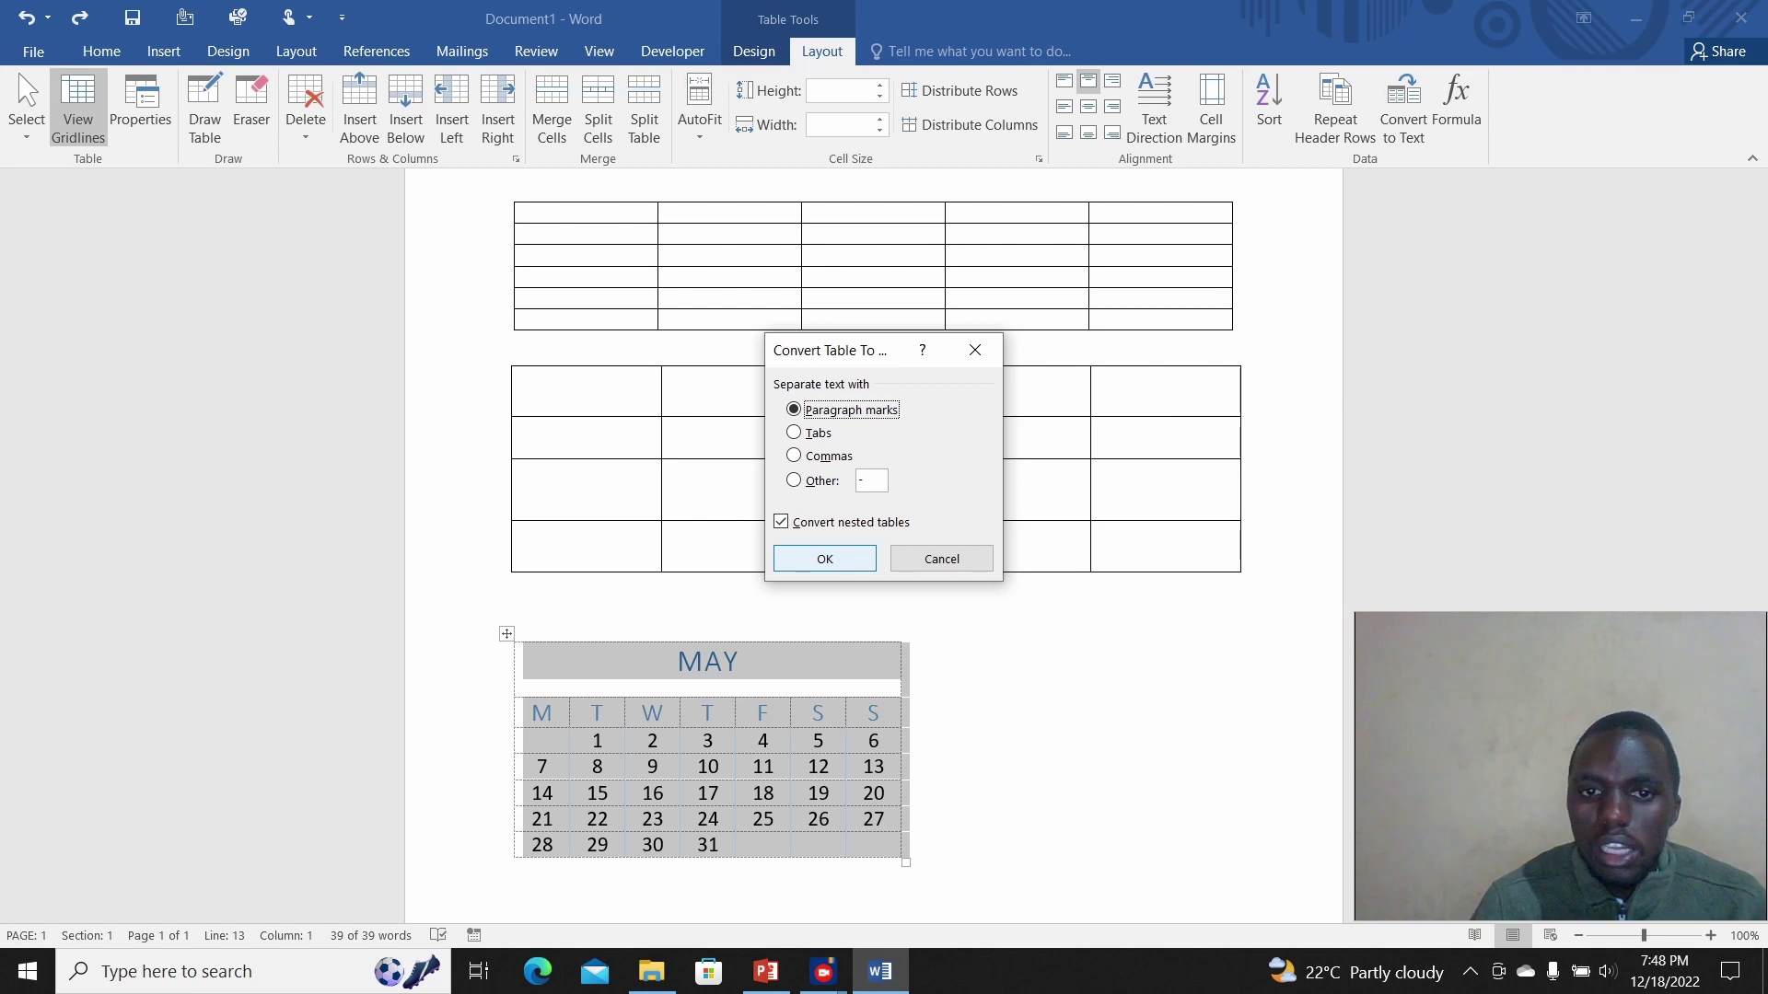
pyautogui.press('Return')
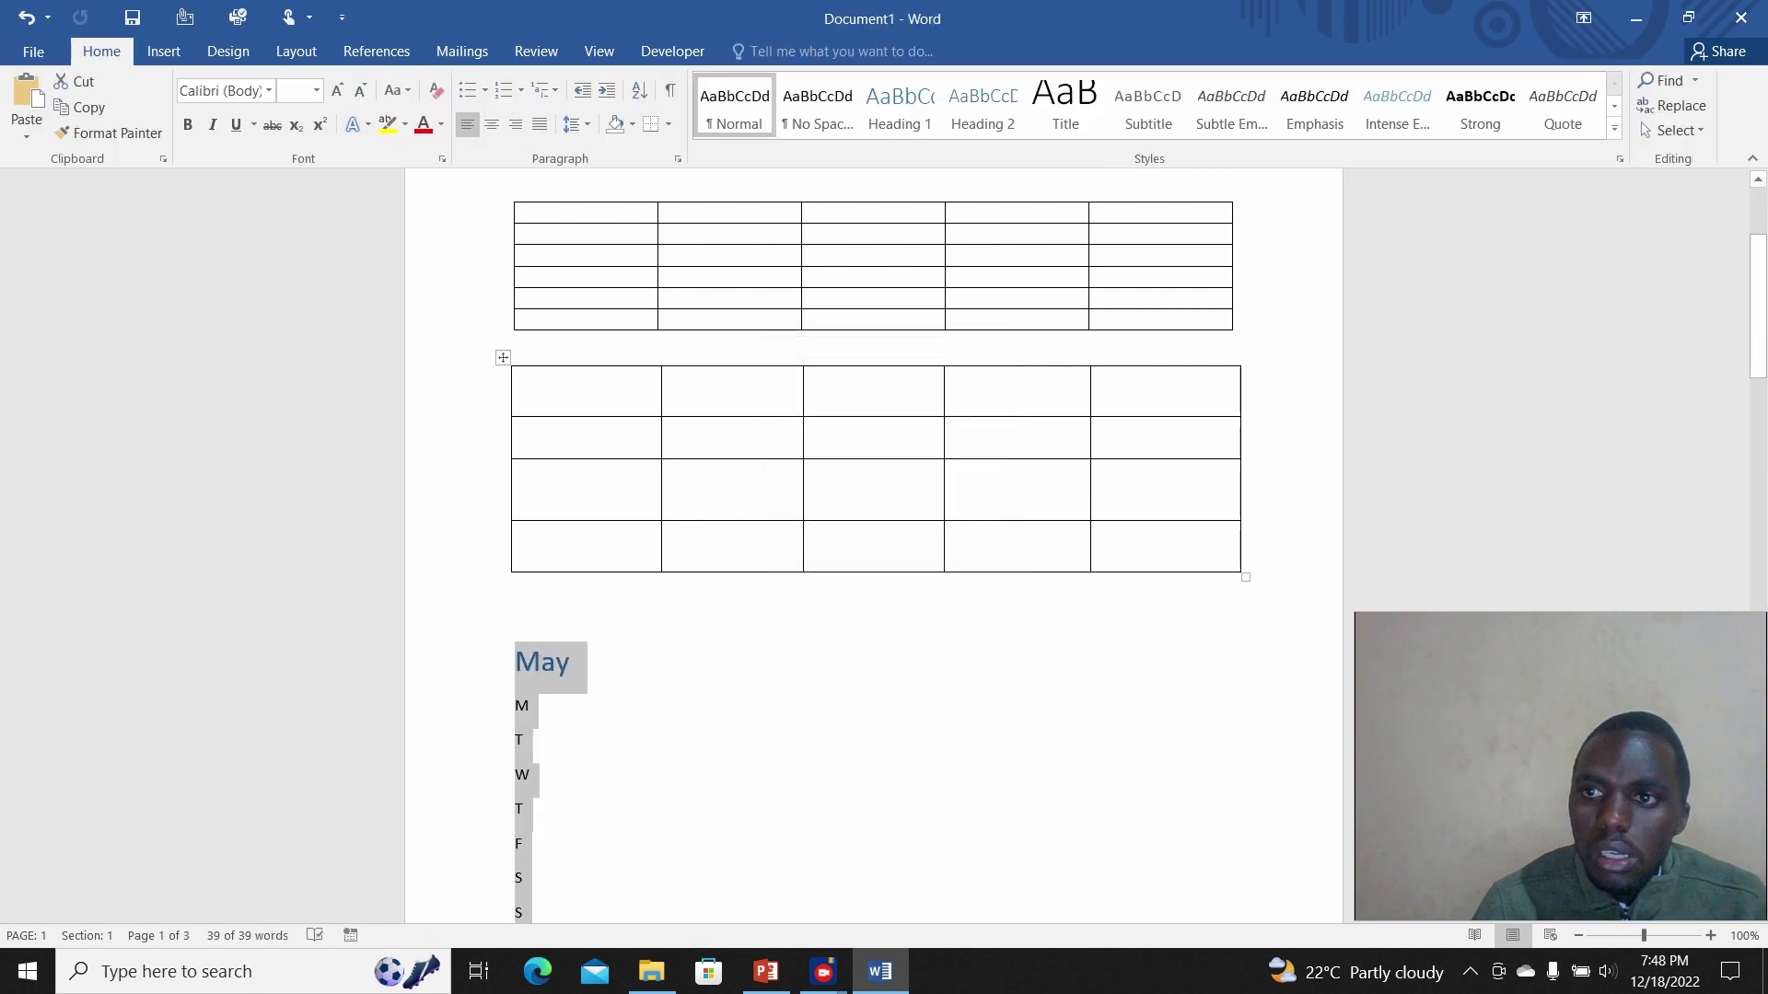
pyautogui.moveTo(1758, 304)
pyautogui.mouseDown()
pyautogui.moveTo(1758, 631)
pyautogui.moveTo(1757, 304)
pyautogui.mouseUp()
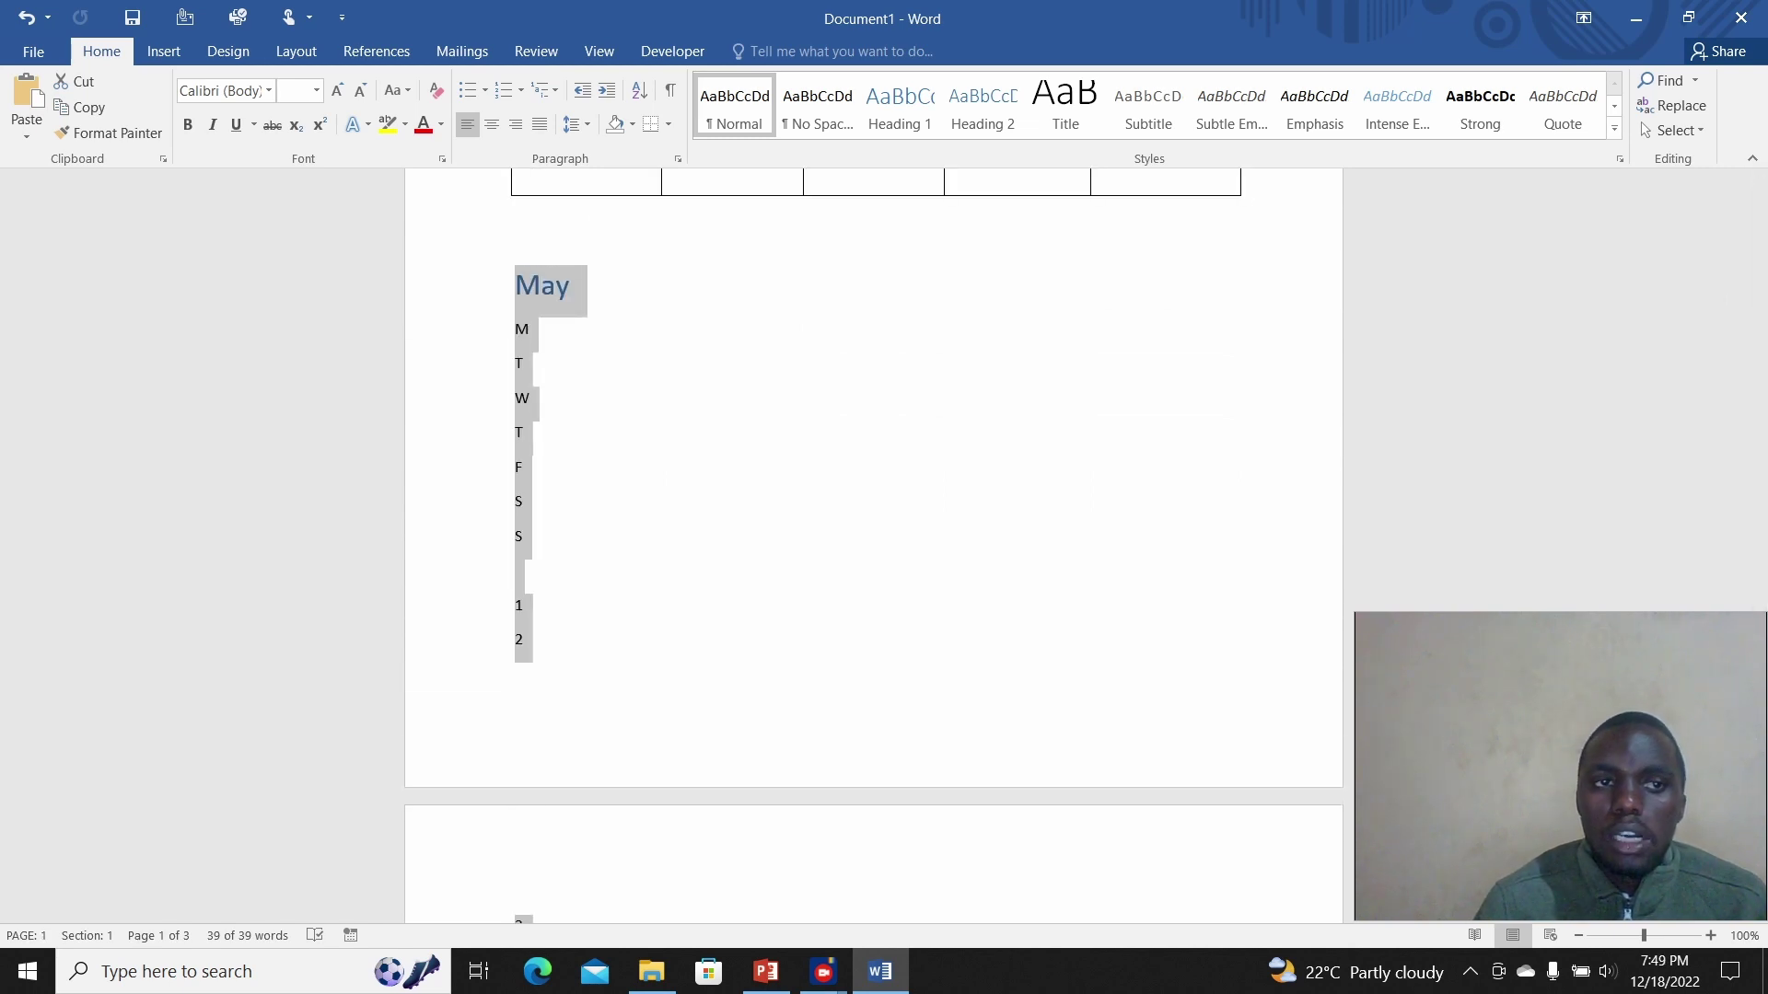
# Step: Turn that text into a one-column table, then undo the conversion
pyautogui.click(164, 51)
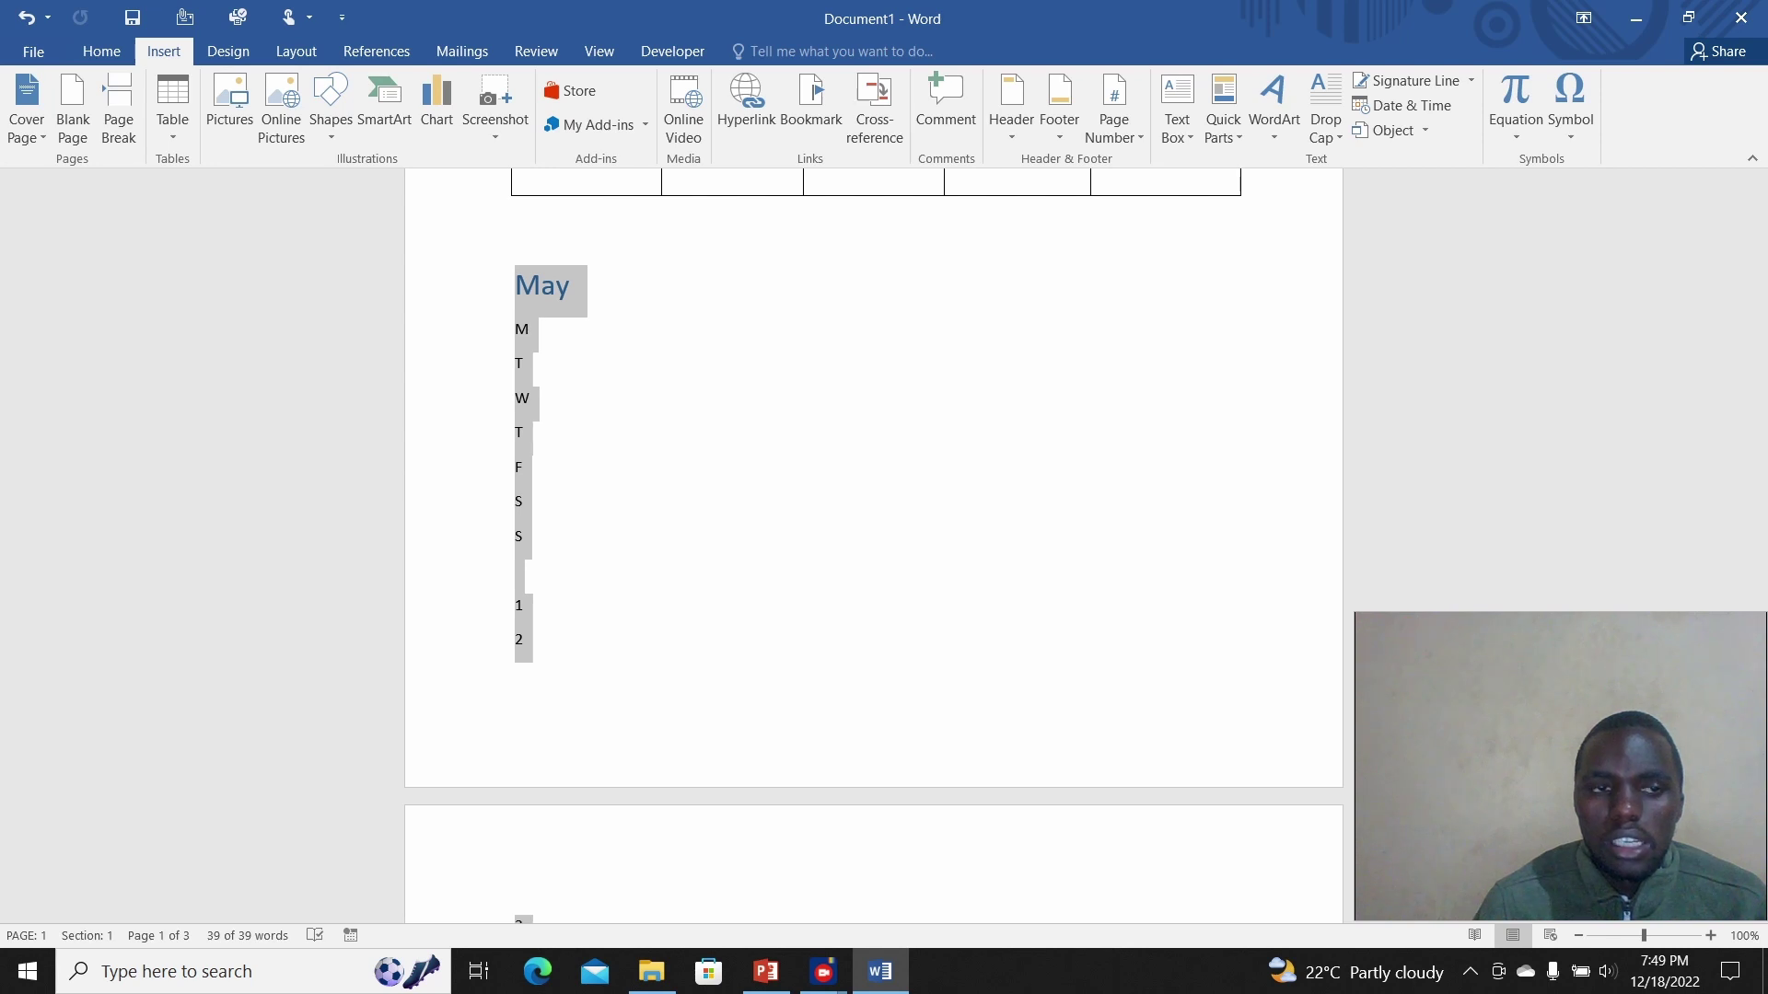
pyautogui.click(172, 106)
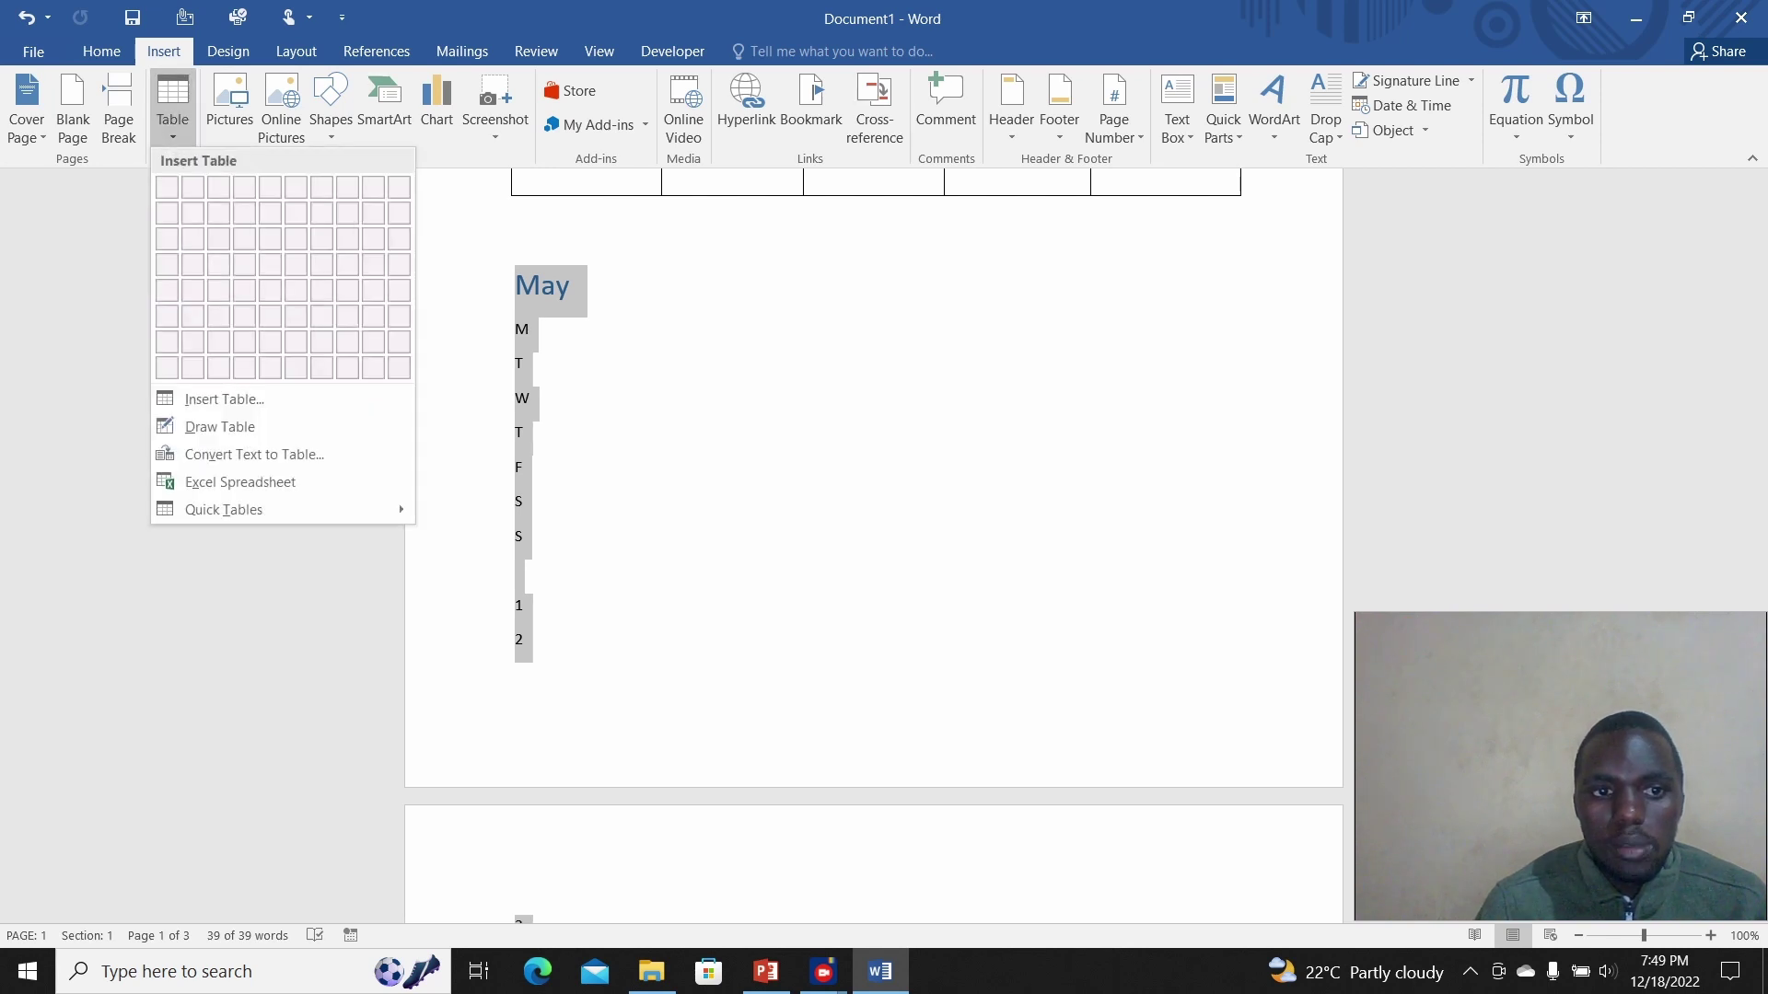
pyautogui.click(254, 454)
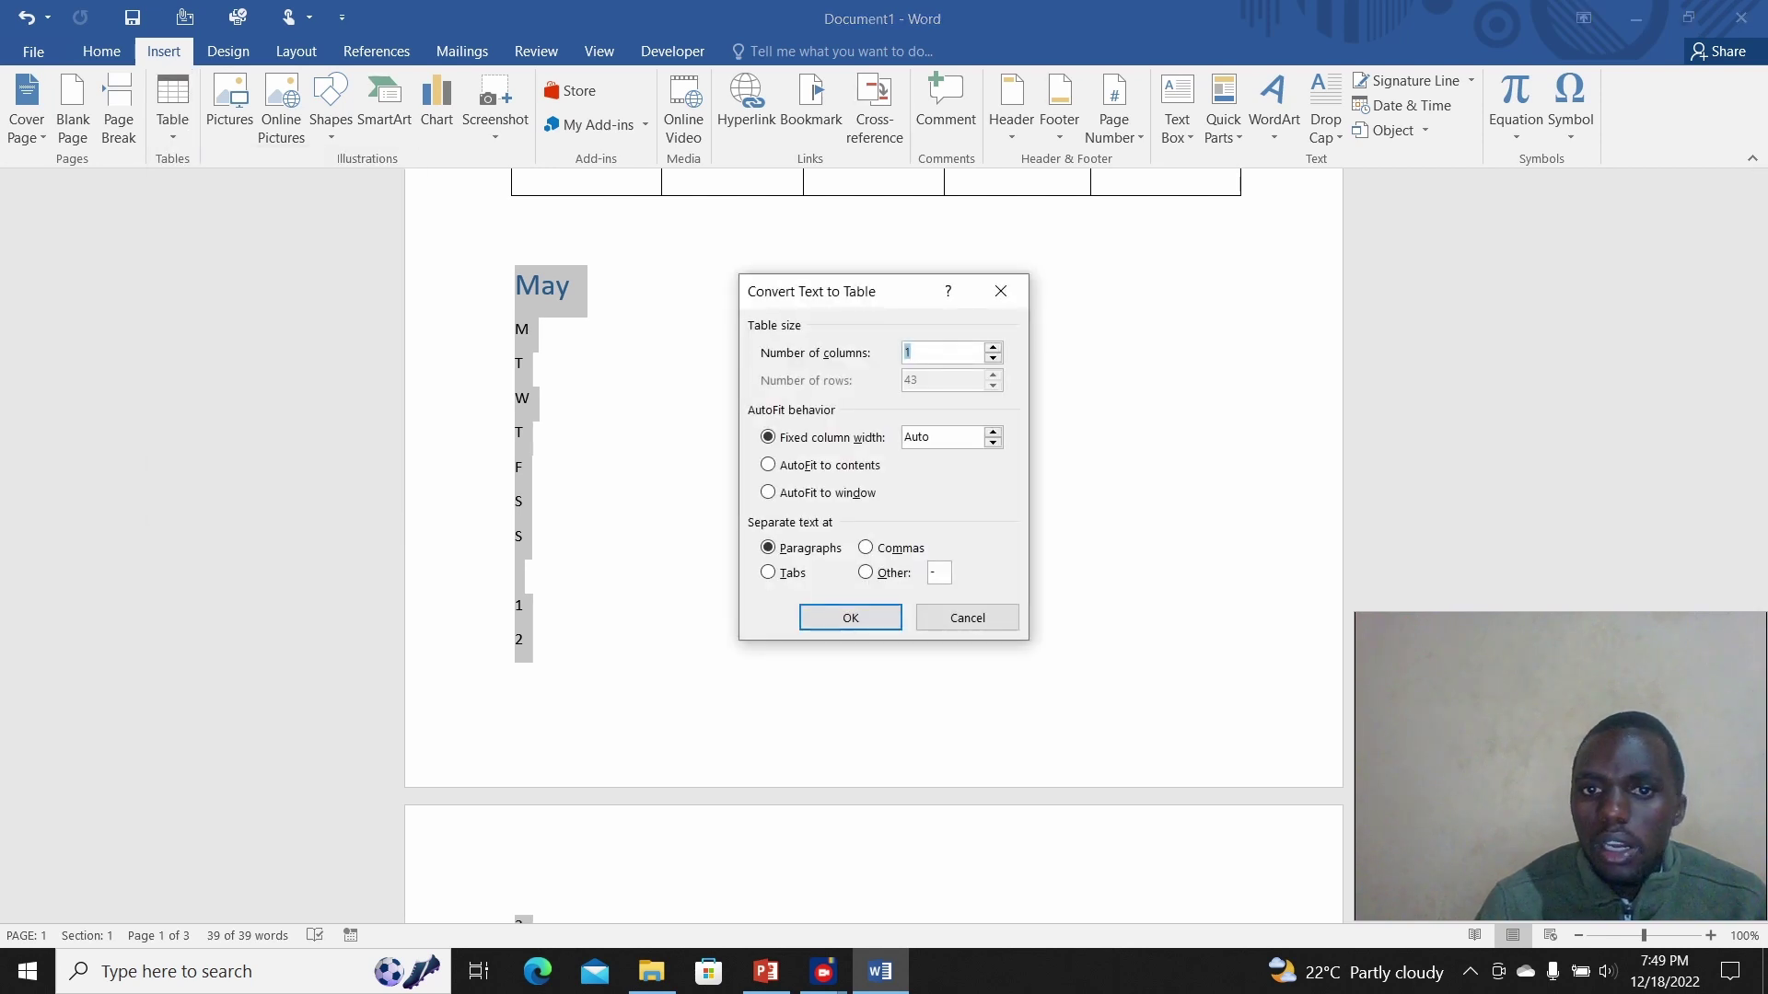
pyautogui.click(850, 618)
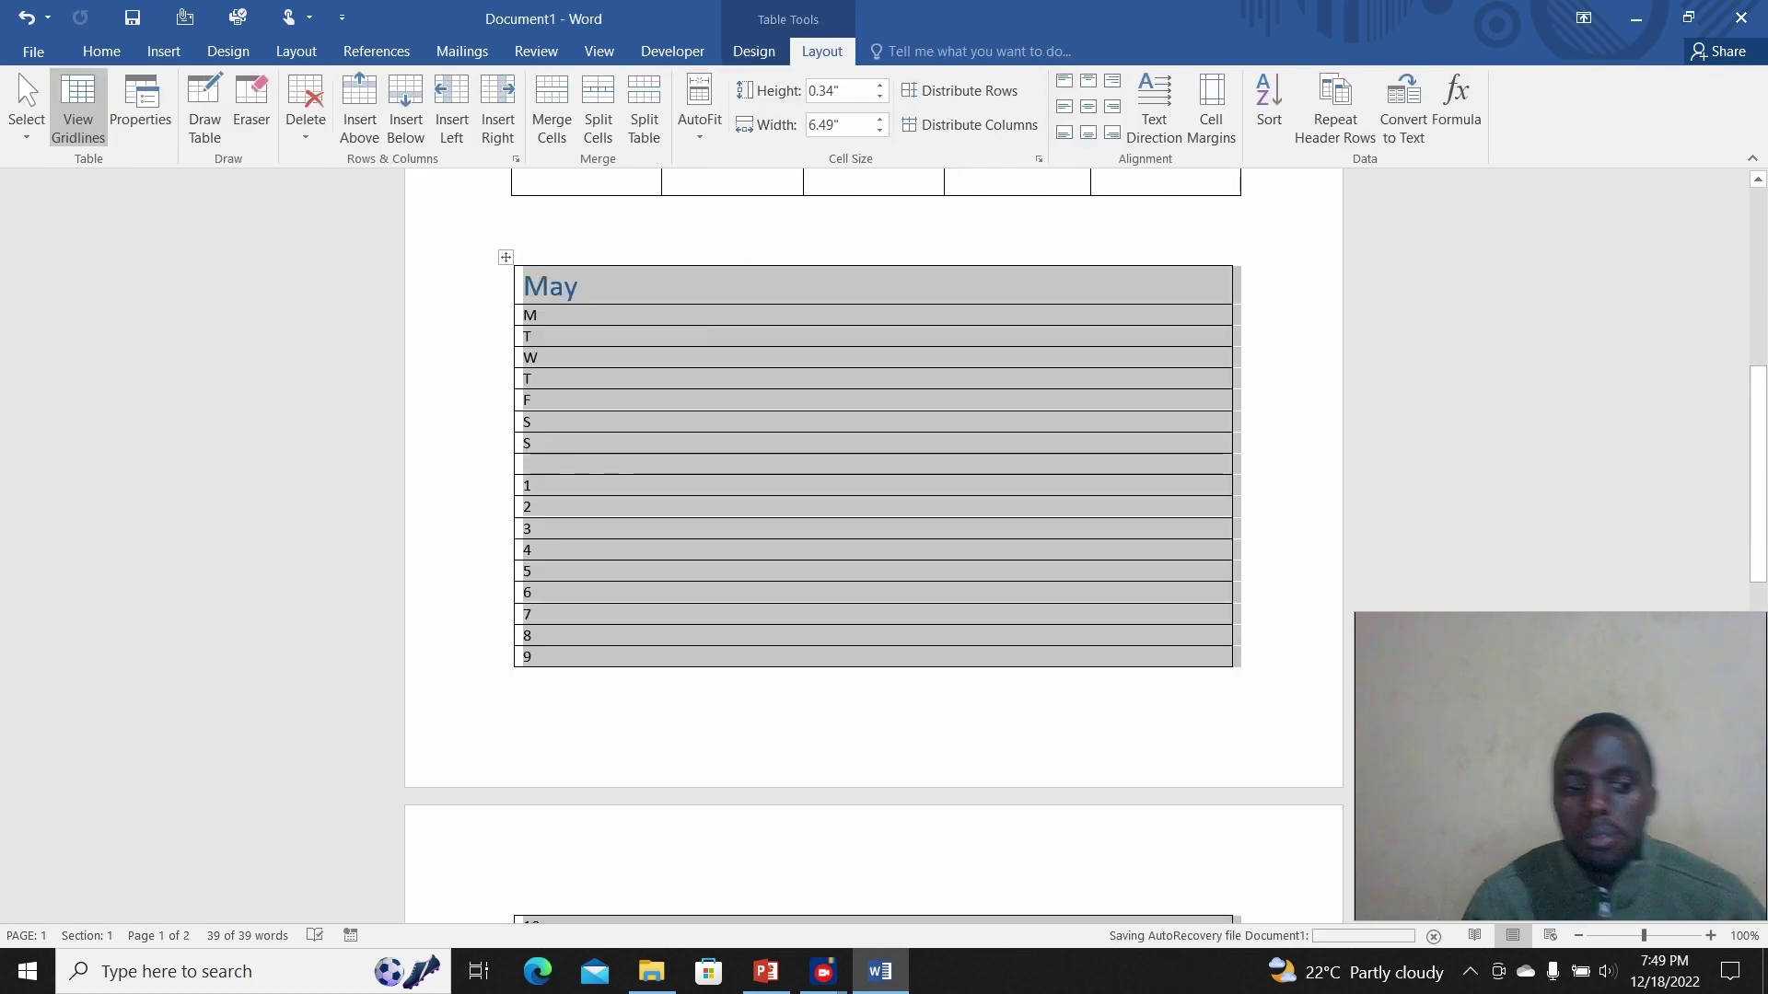
pyautogui.hotkey('ctrl', 'z')
pyautogui.hotkey('ctrl', 'z')
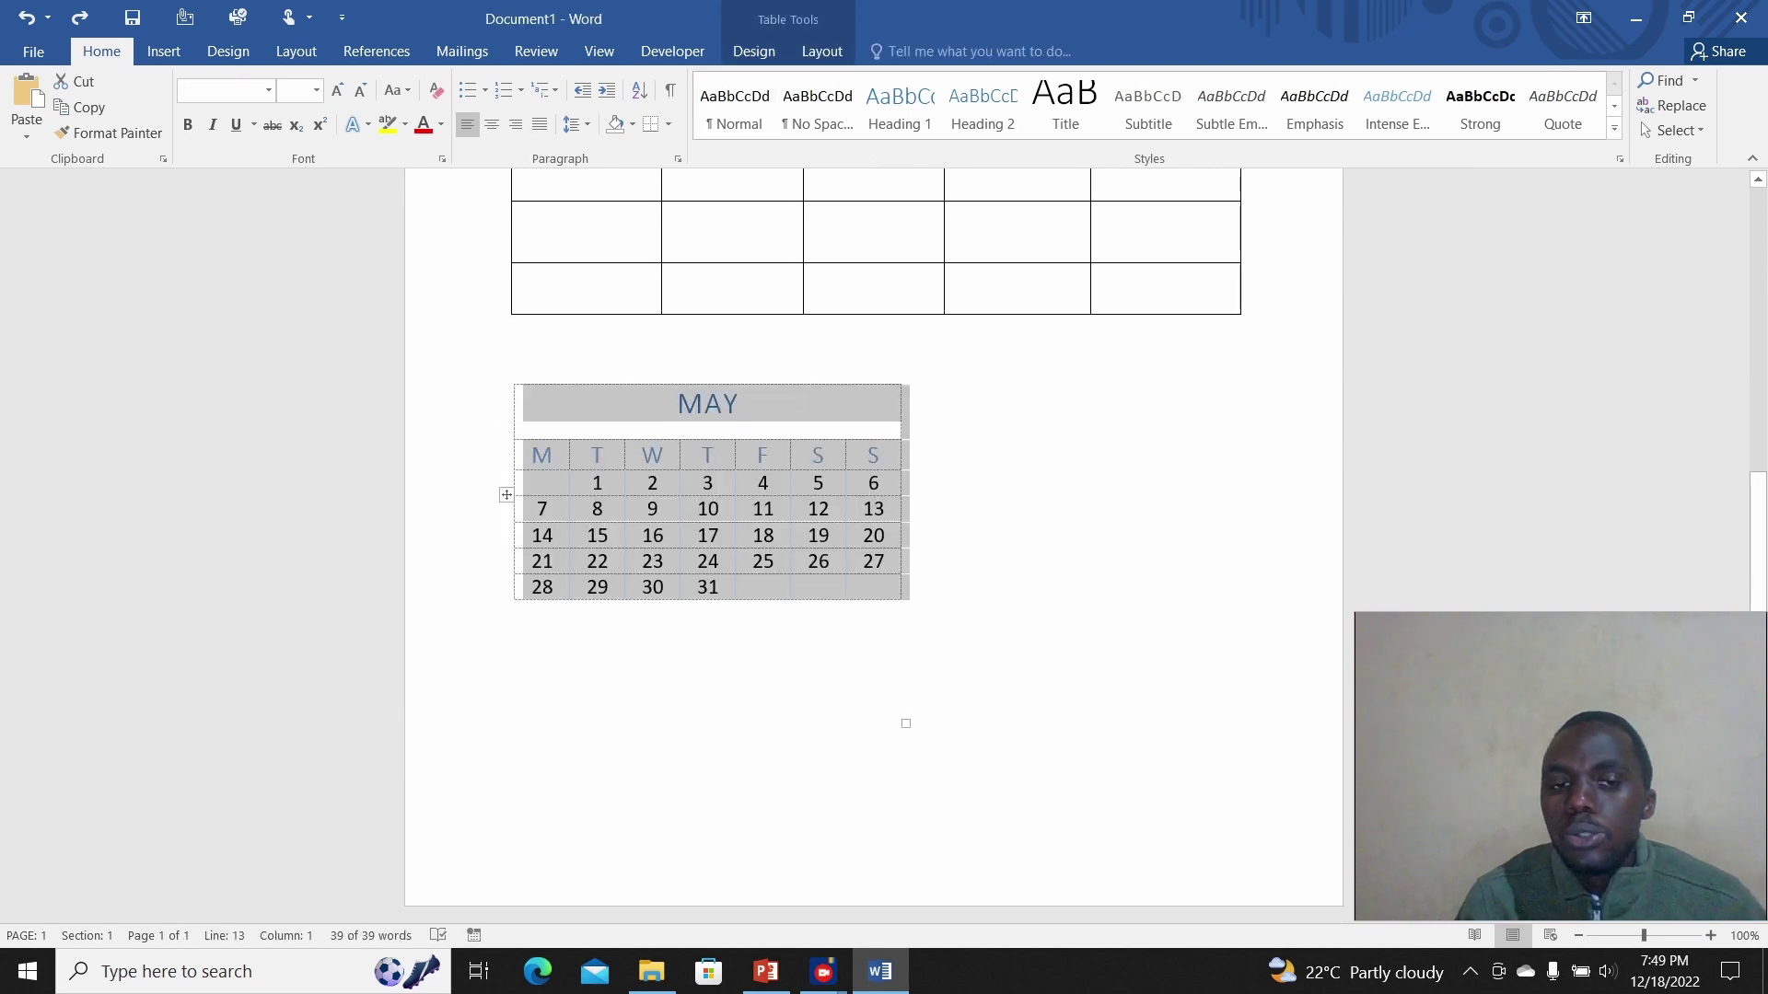
# Step: Select the whole MAY table and convert it to text separated by commas
pyautogui.click(516, 613)
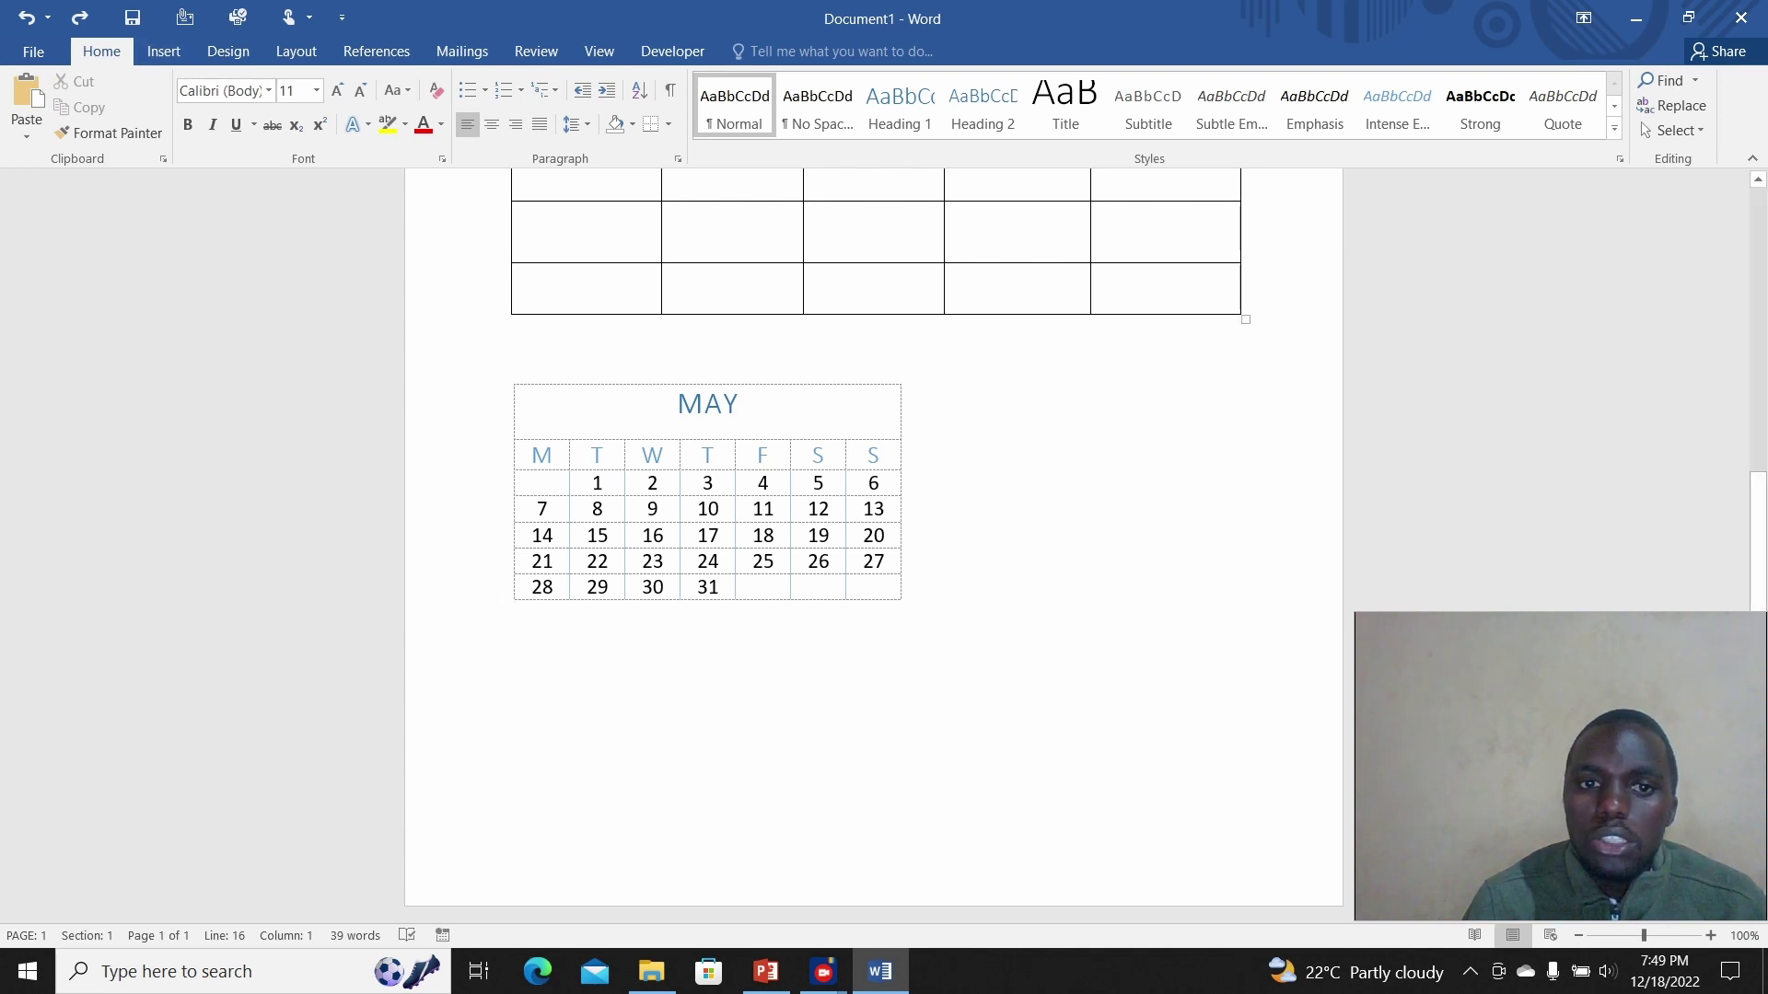
pyautogui.click(757, 455)
pyautogui.click(506, 376)
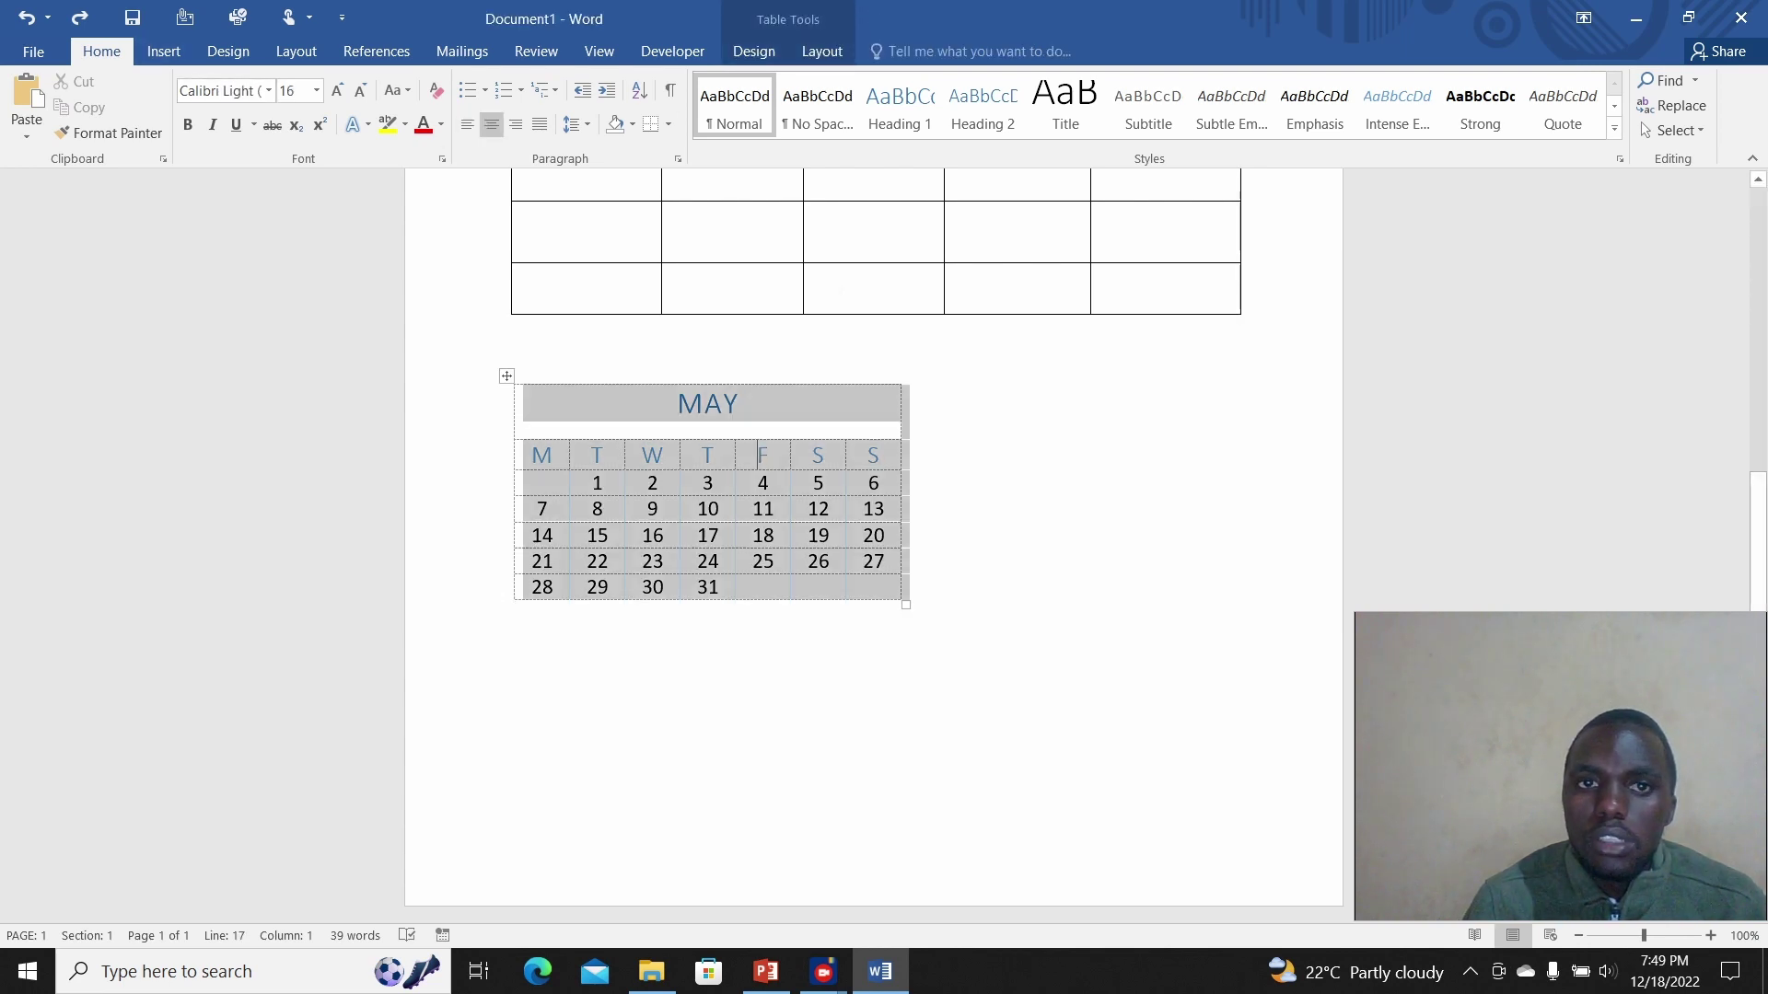
pyautogui.click(821, 51)
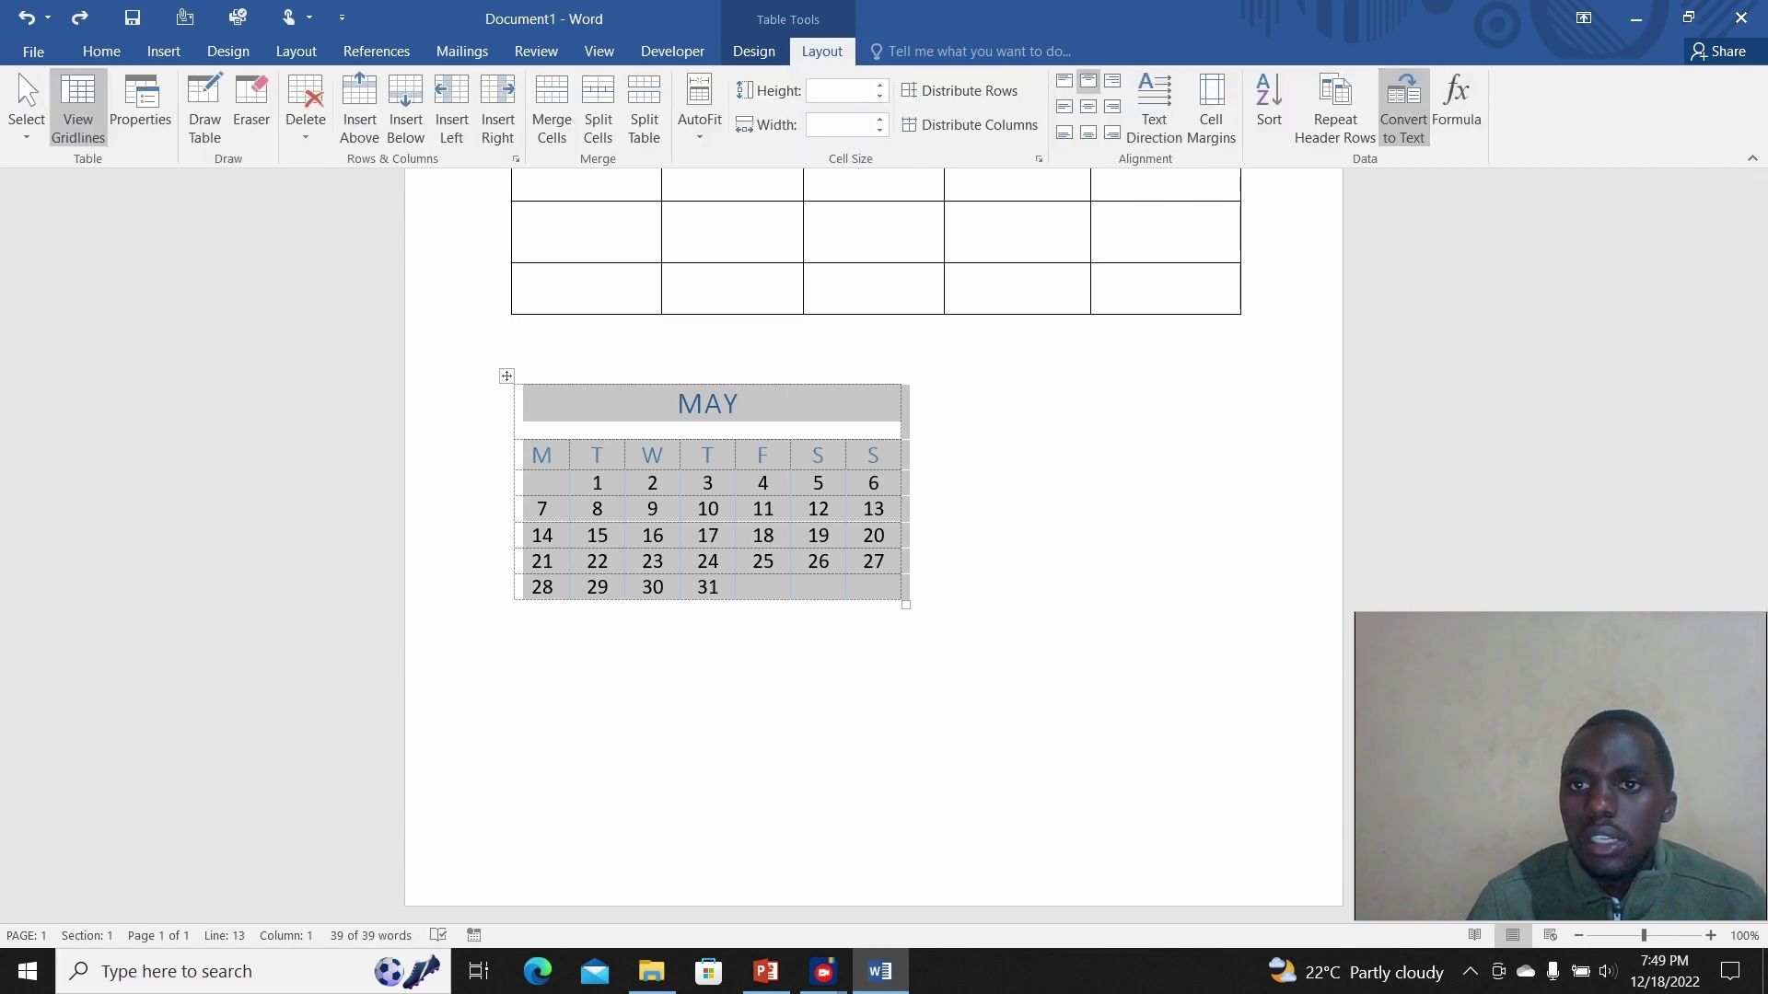
pyautogui.click(1403, 106)
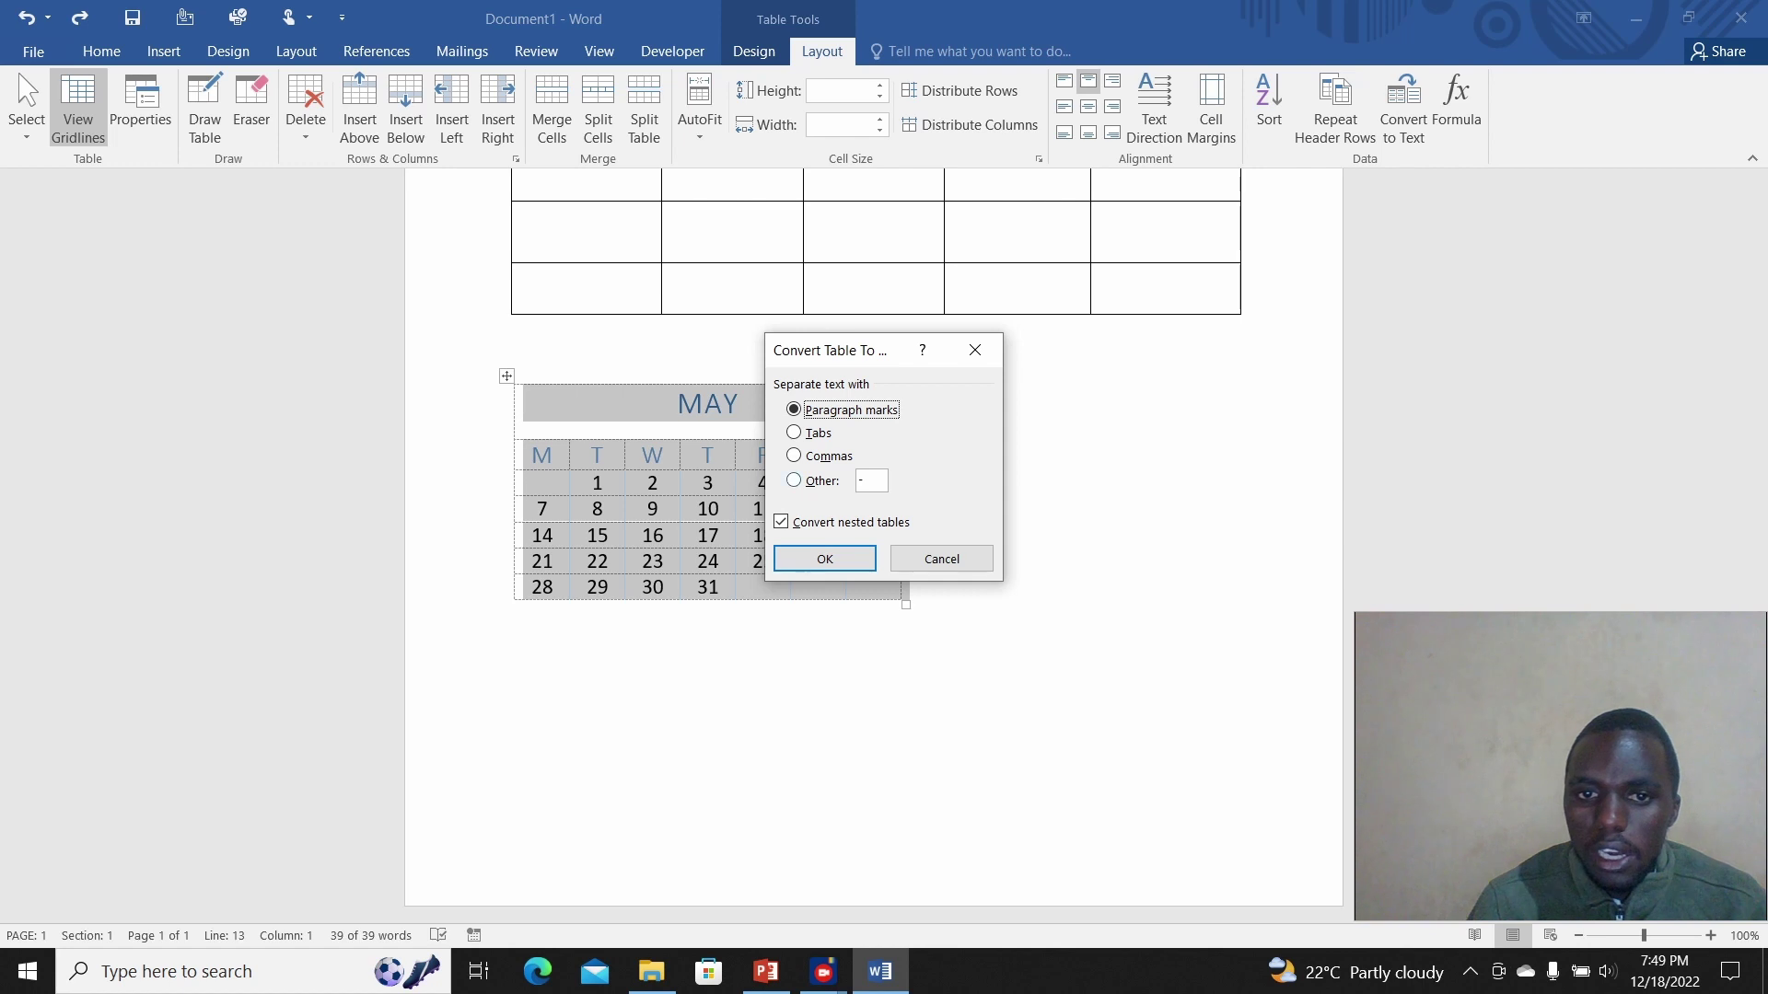
pyautogui.hotkey('alt', 'm')
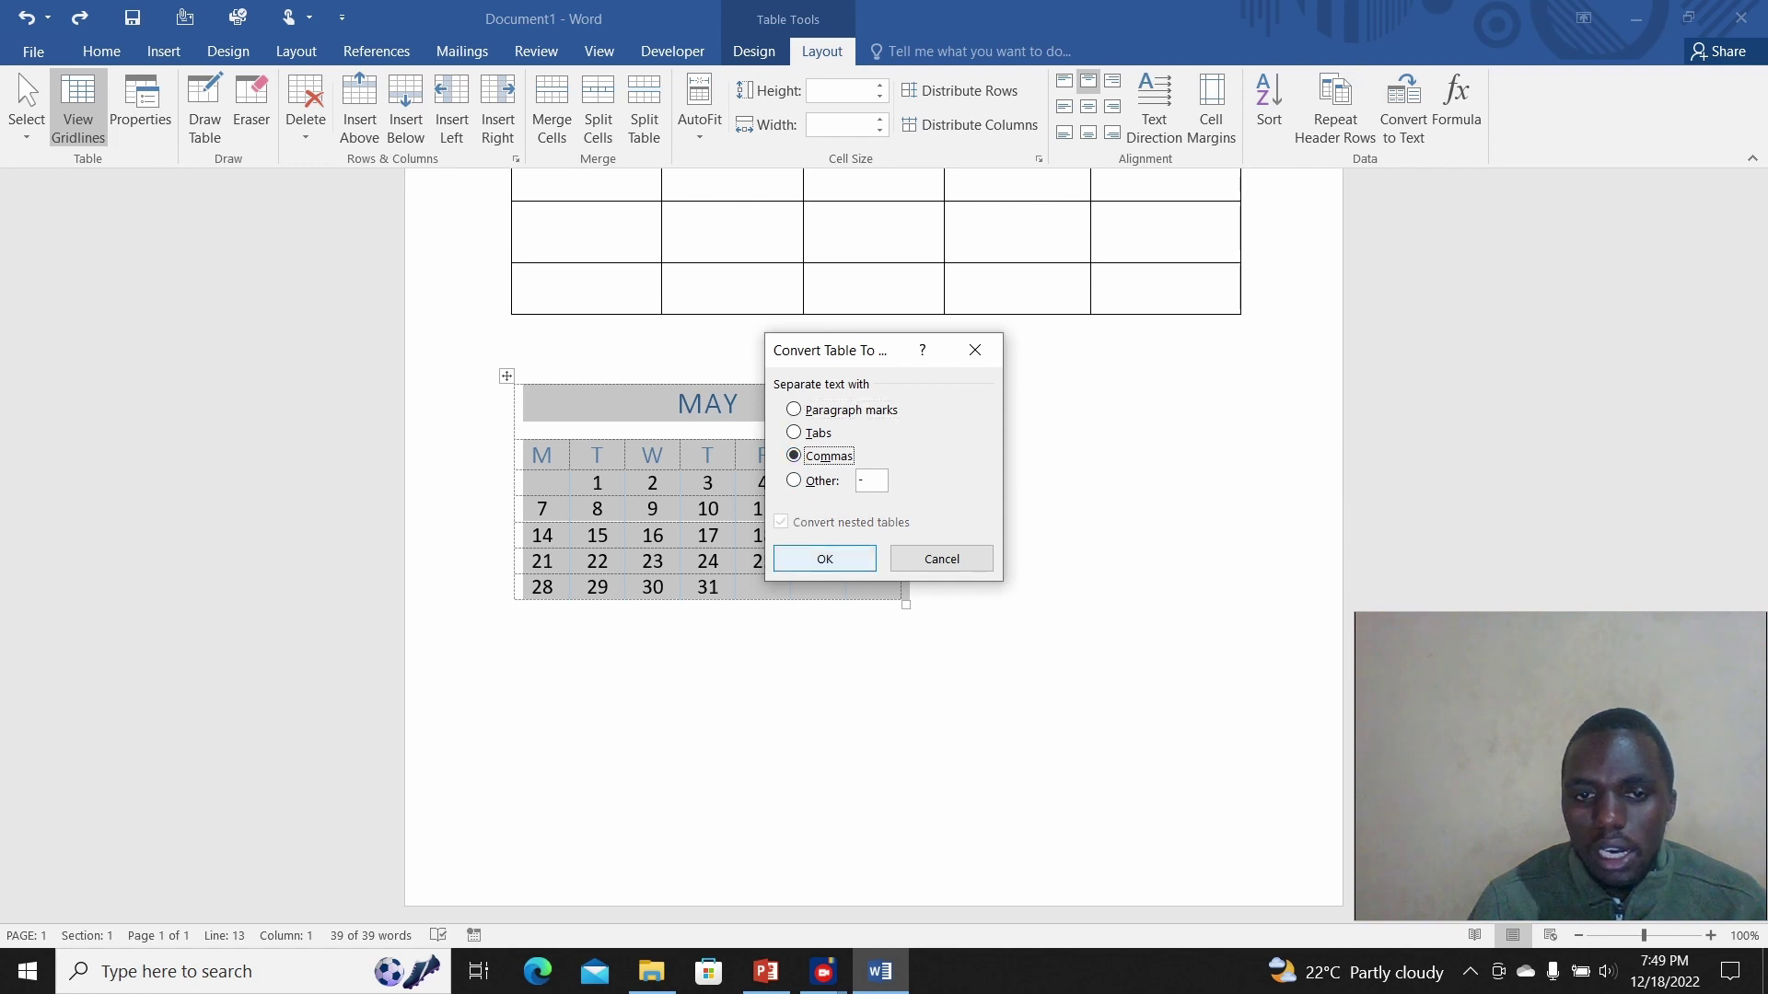
pyautogui.press('Return')
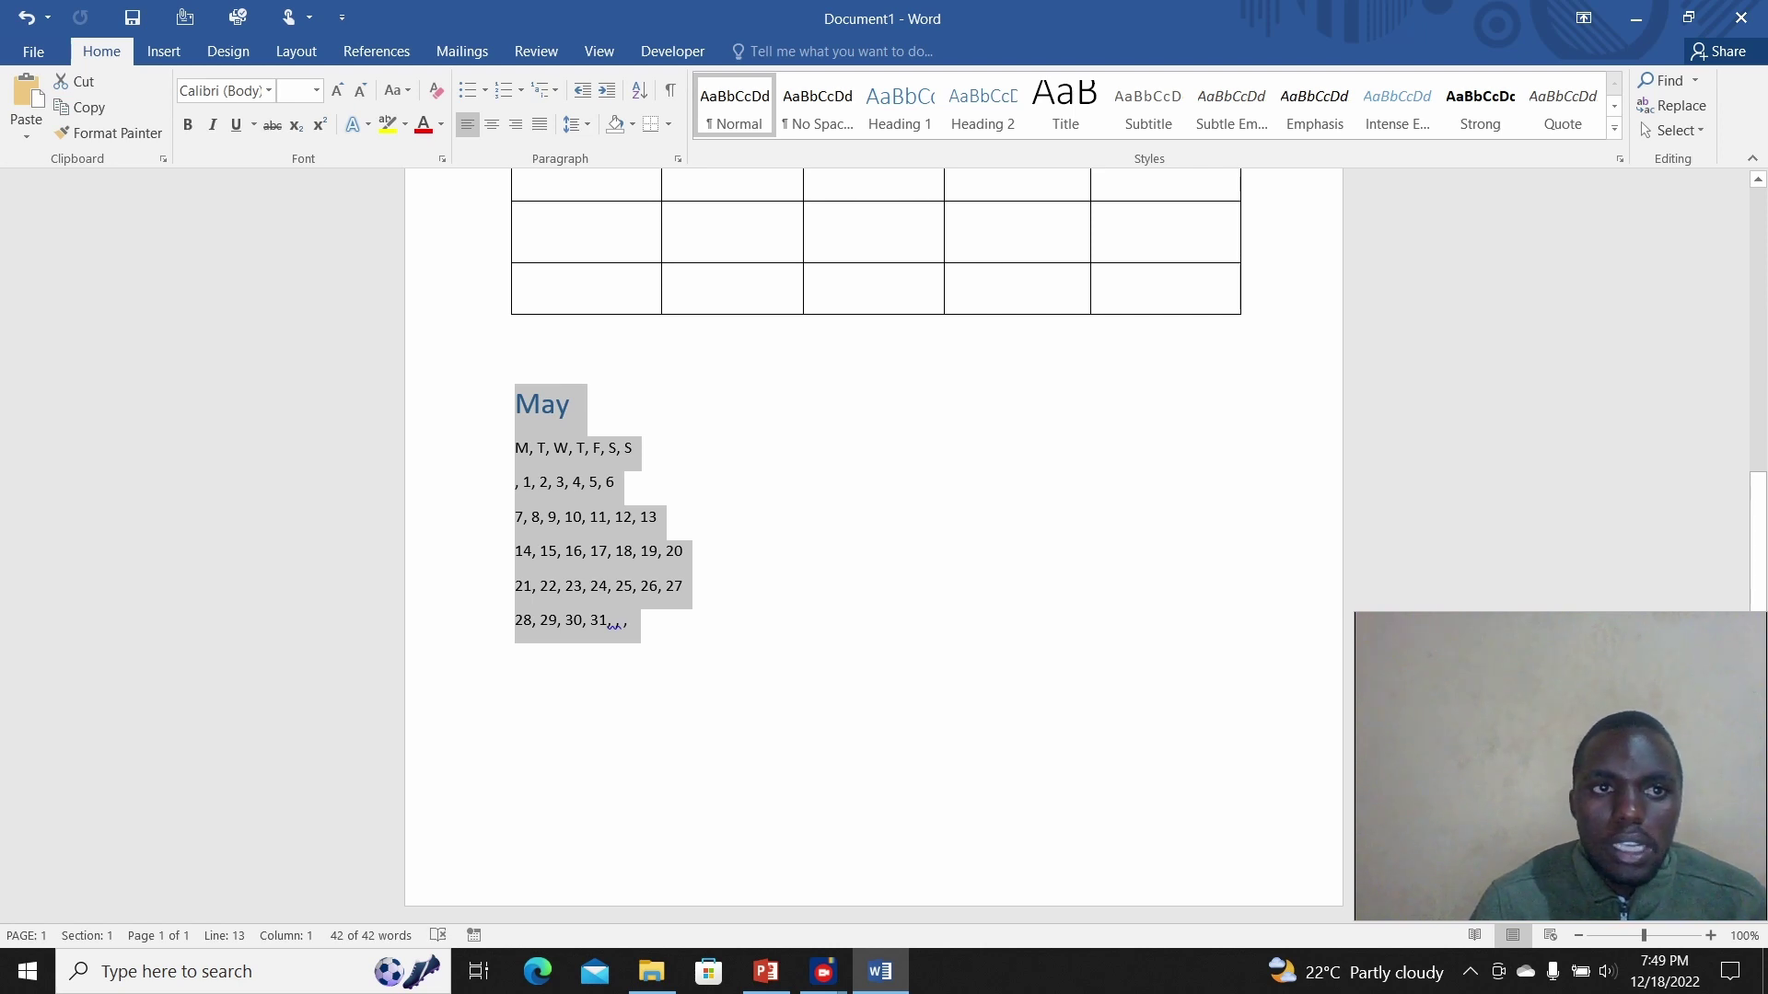
# Step: Convert the comma-separated May text into a table with 7 columns, splitting at commas
pyautogui.click(163, 51)
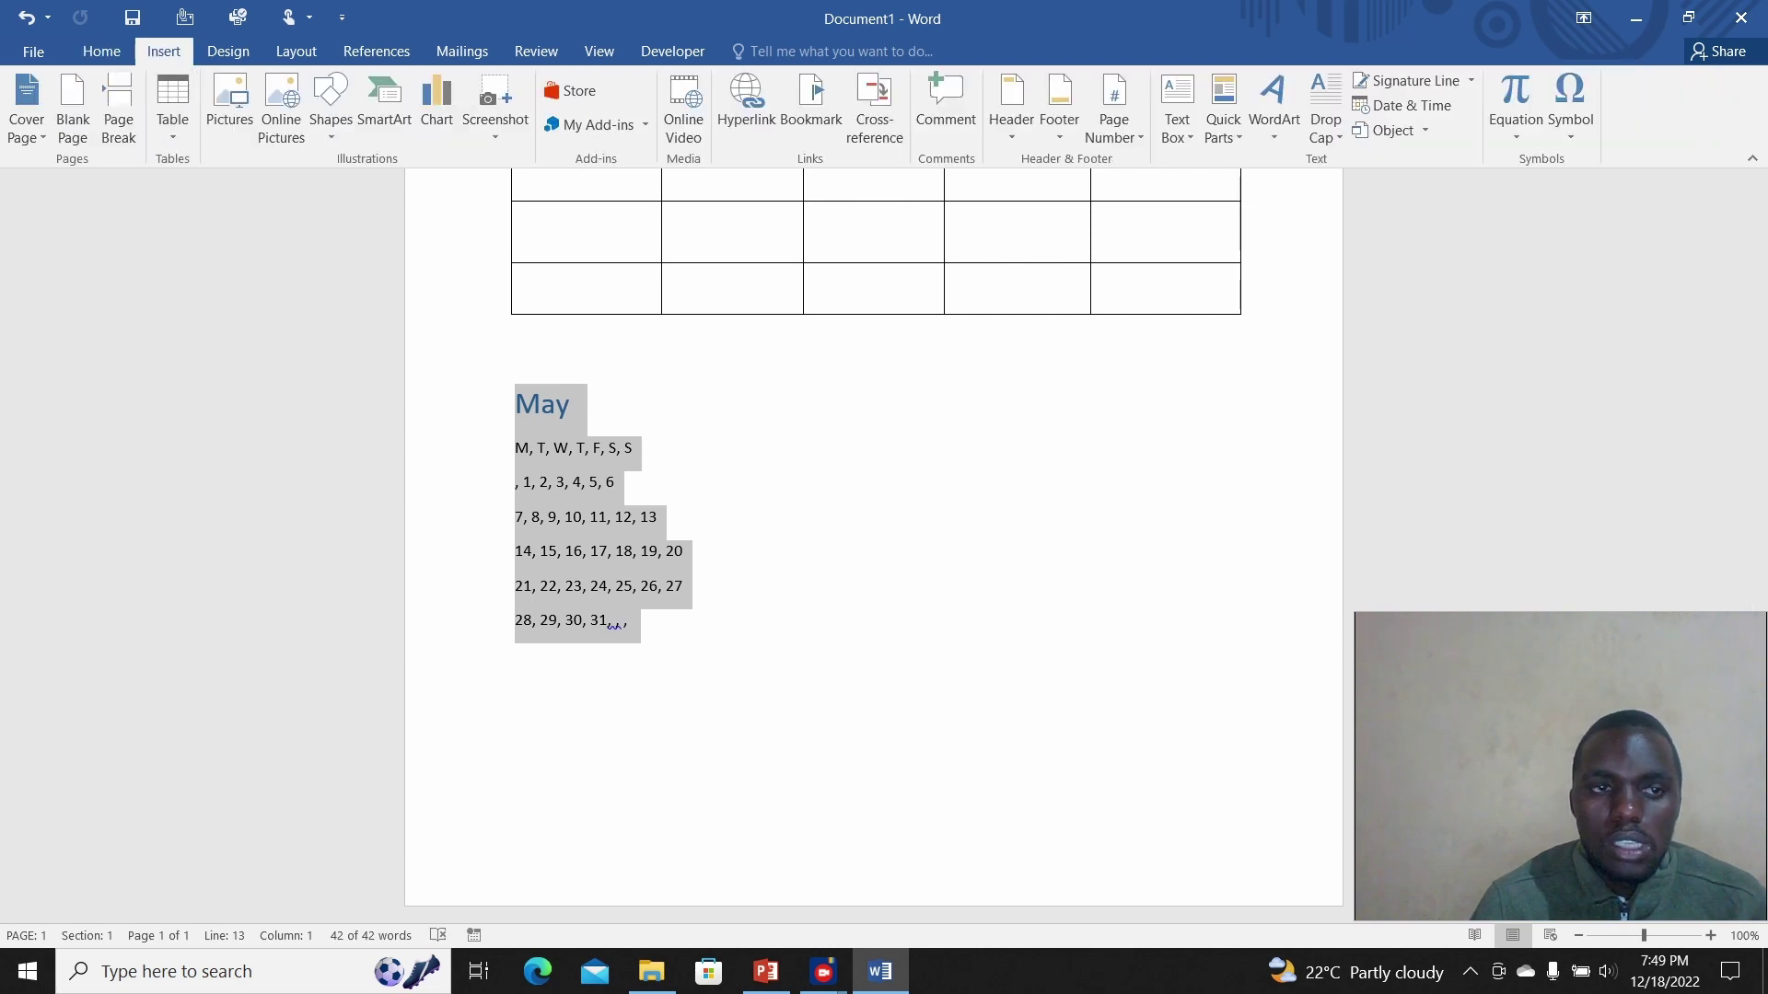
pyautogui.click(172, 119)
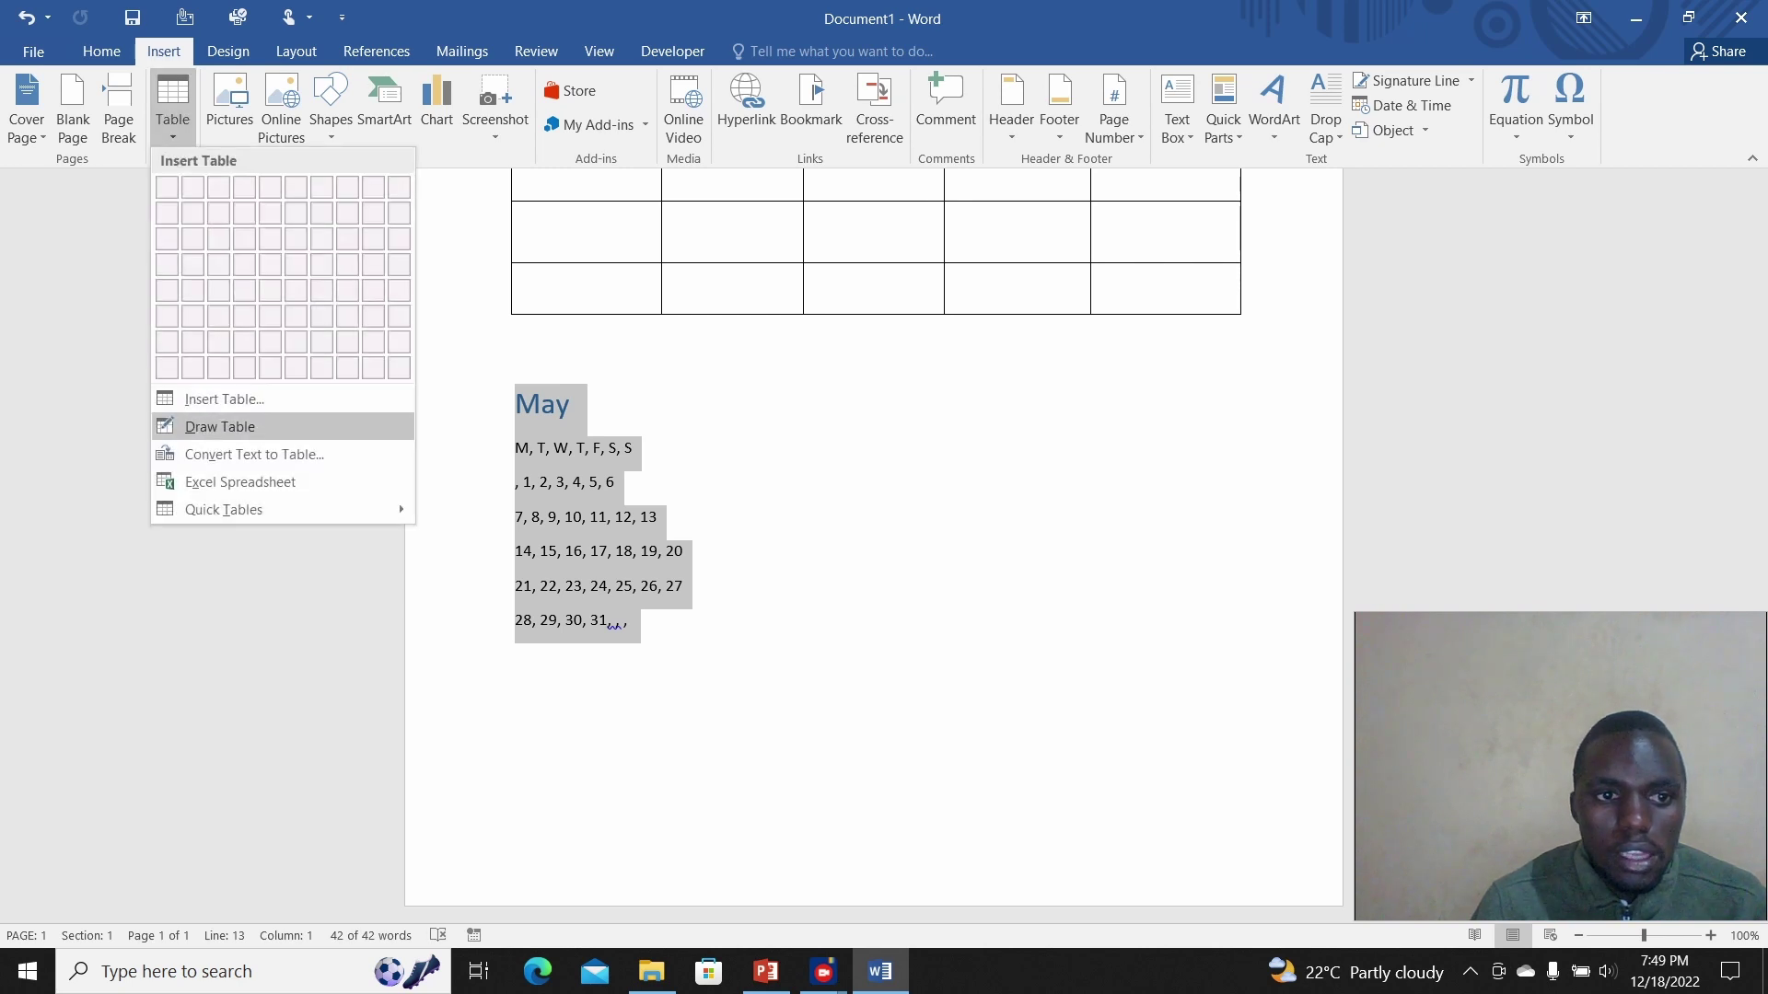
pyautogui.click(254, 453)
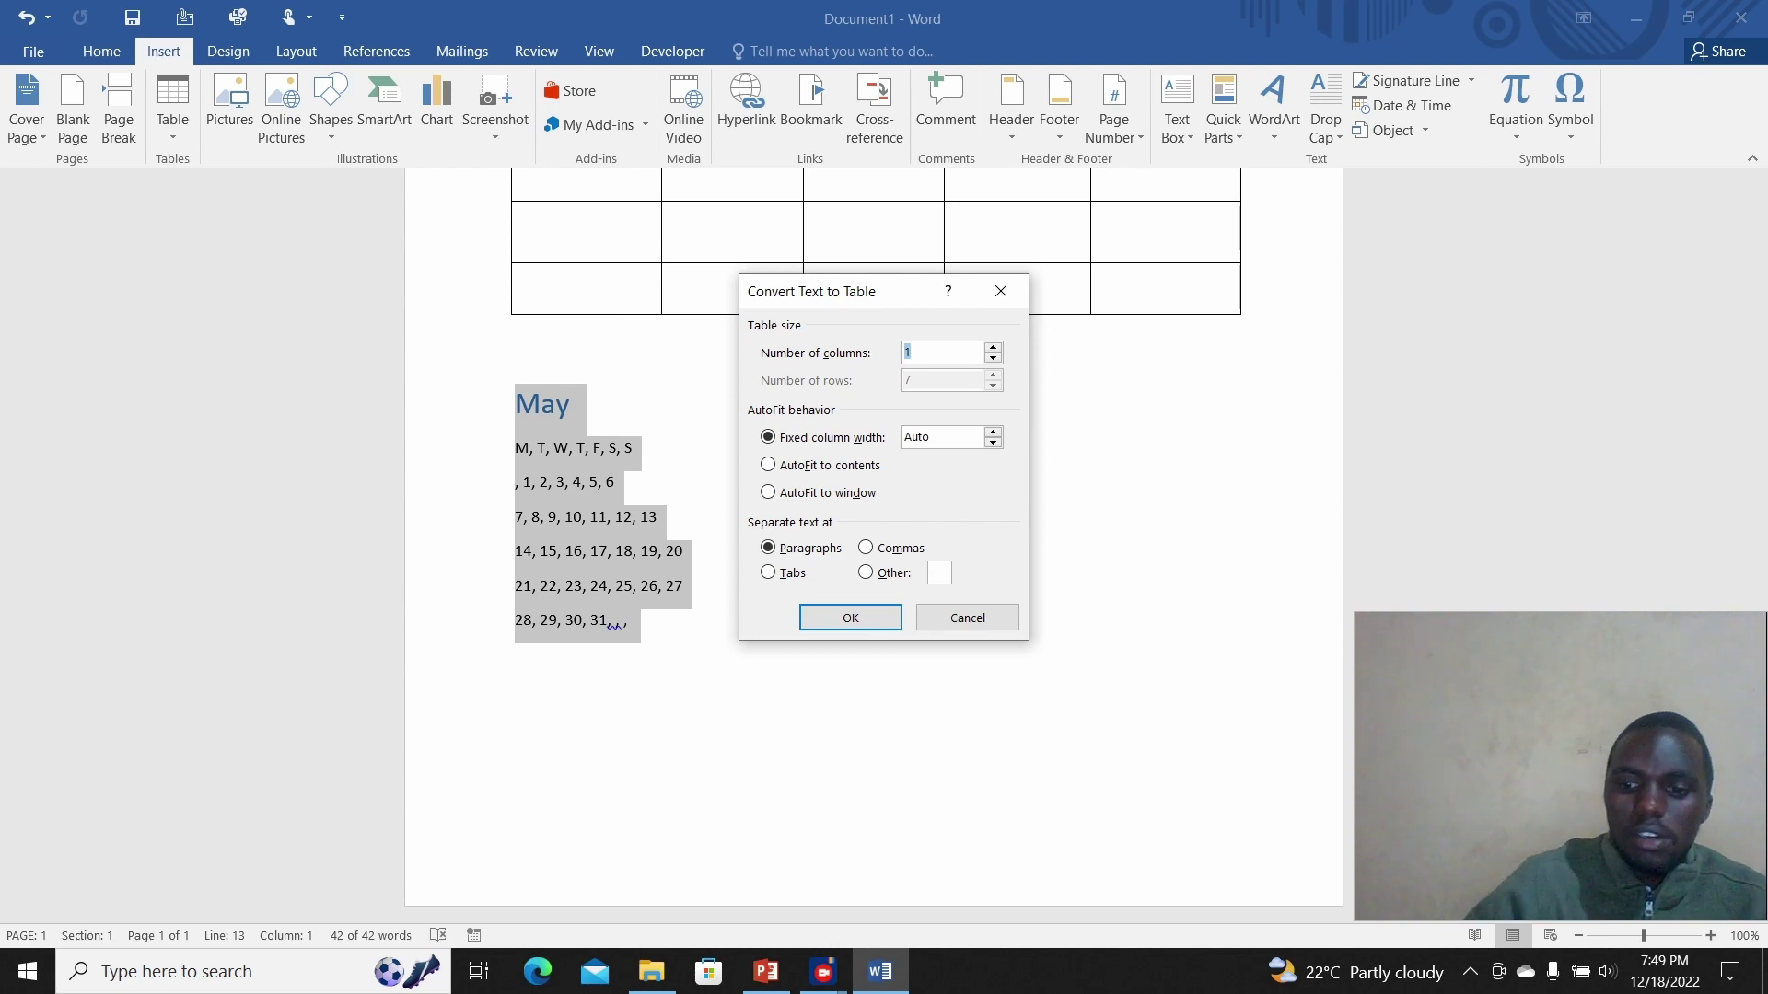
pyautogui.write('7')
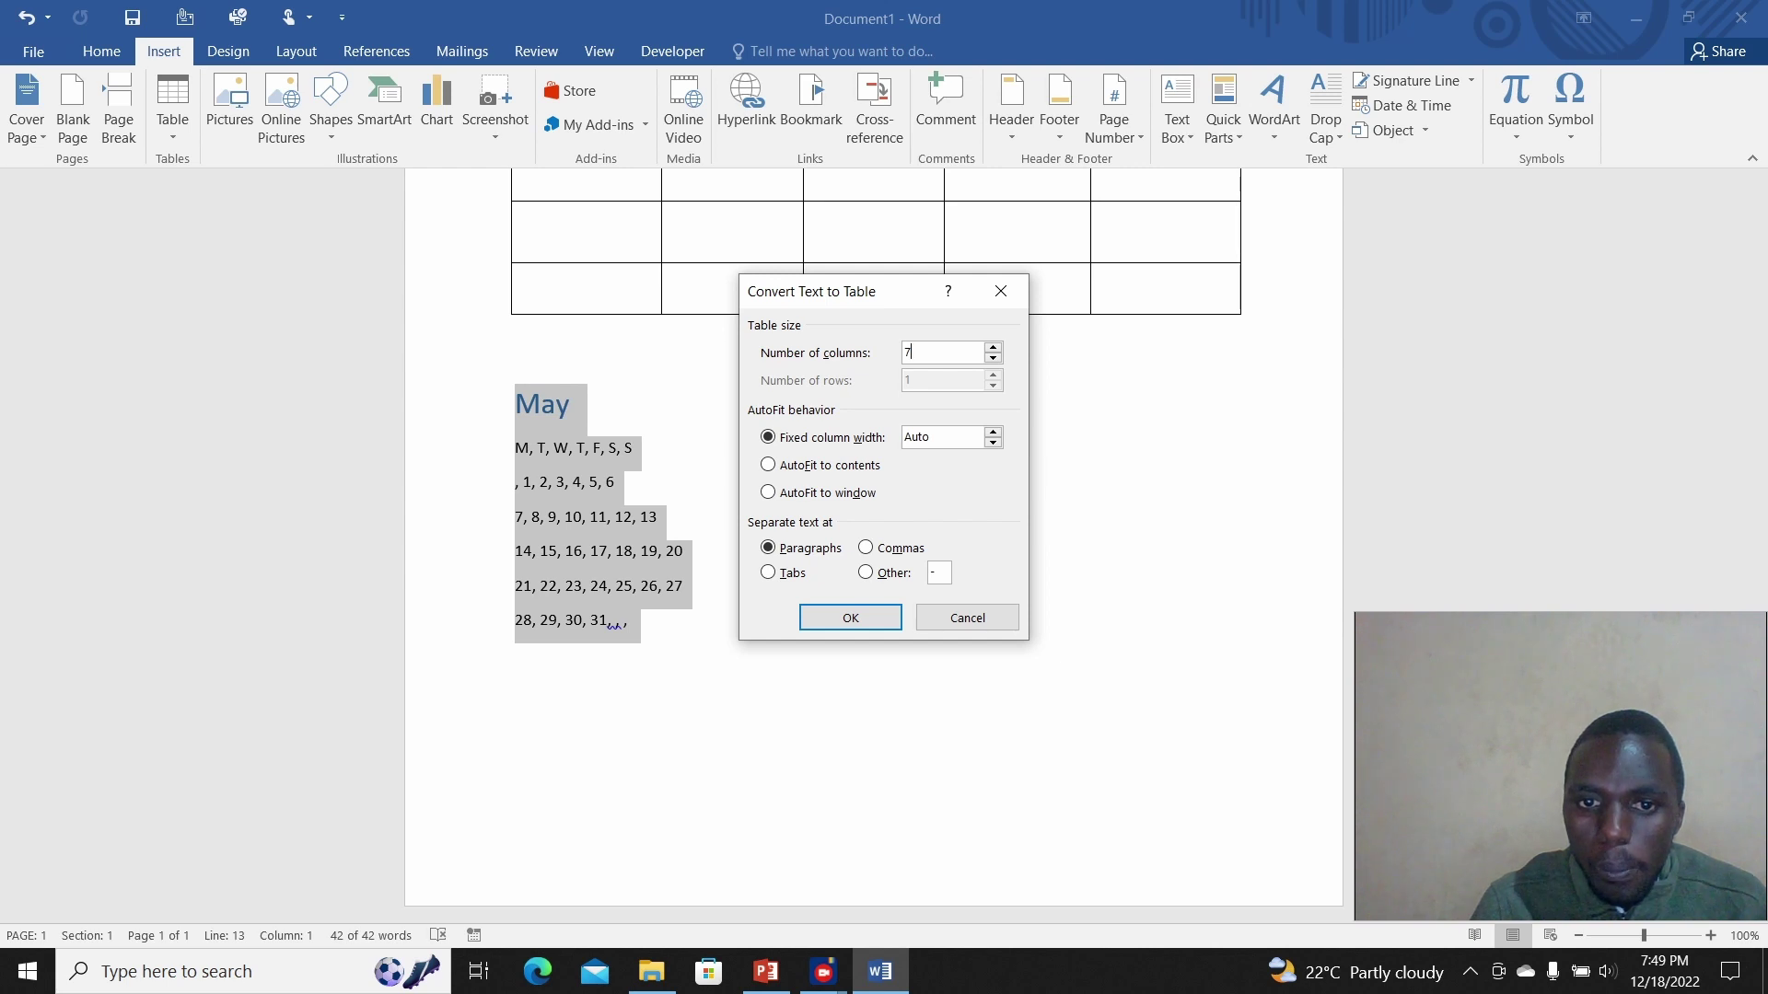
pyautogui.hotkey('alt', 'm')
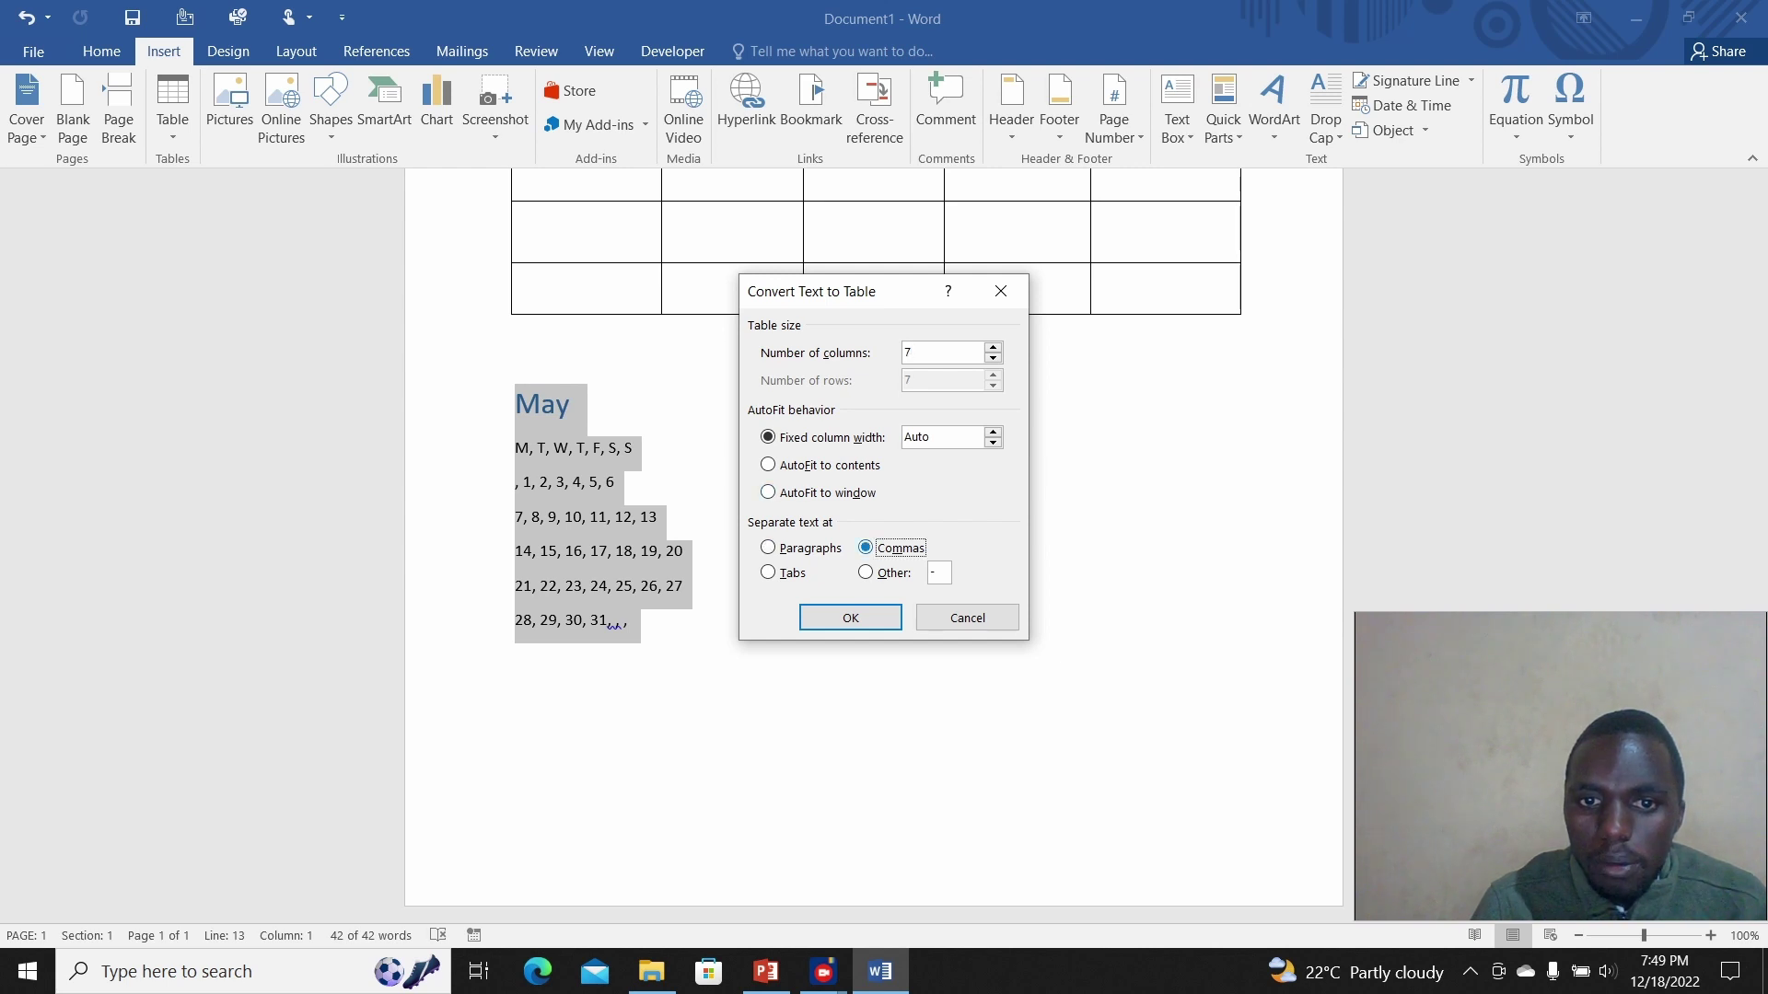
pyautogui.press('Return')
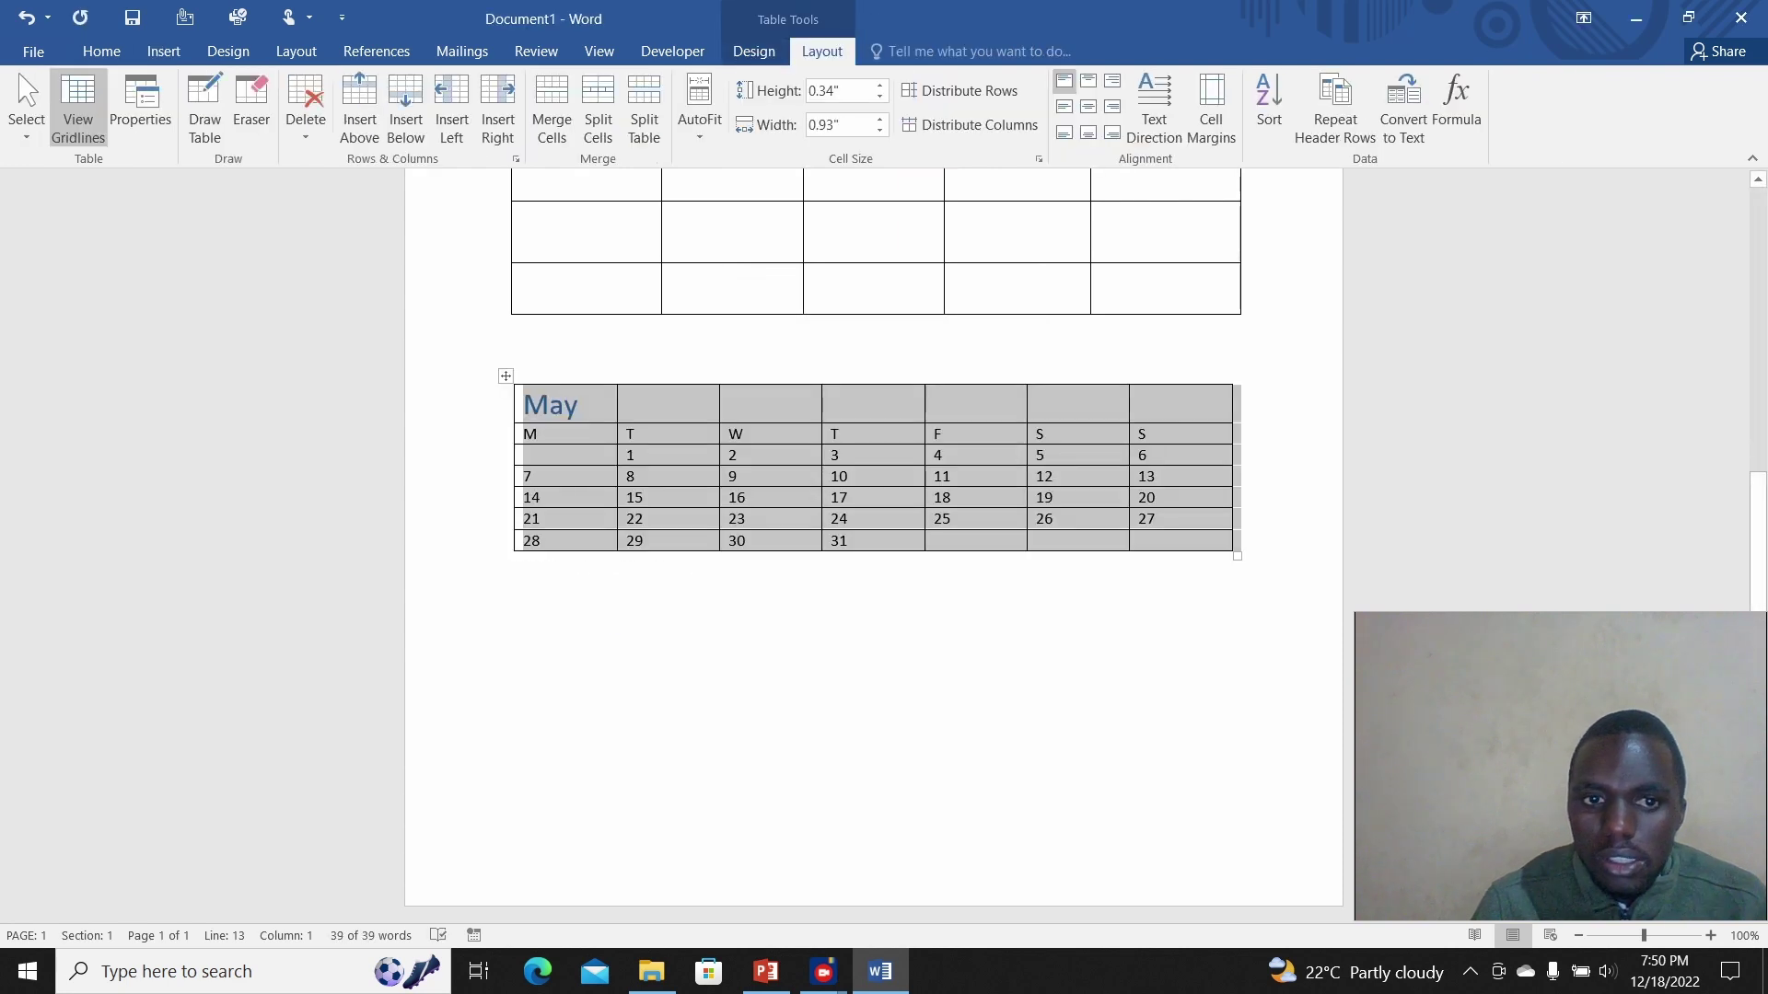
# Step: Deselect and review the new May table, then switch to PowerPoint's 'Table operations' slide
pyautogui.click(856, 519)
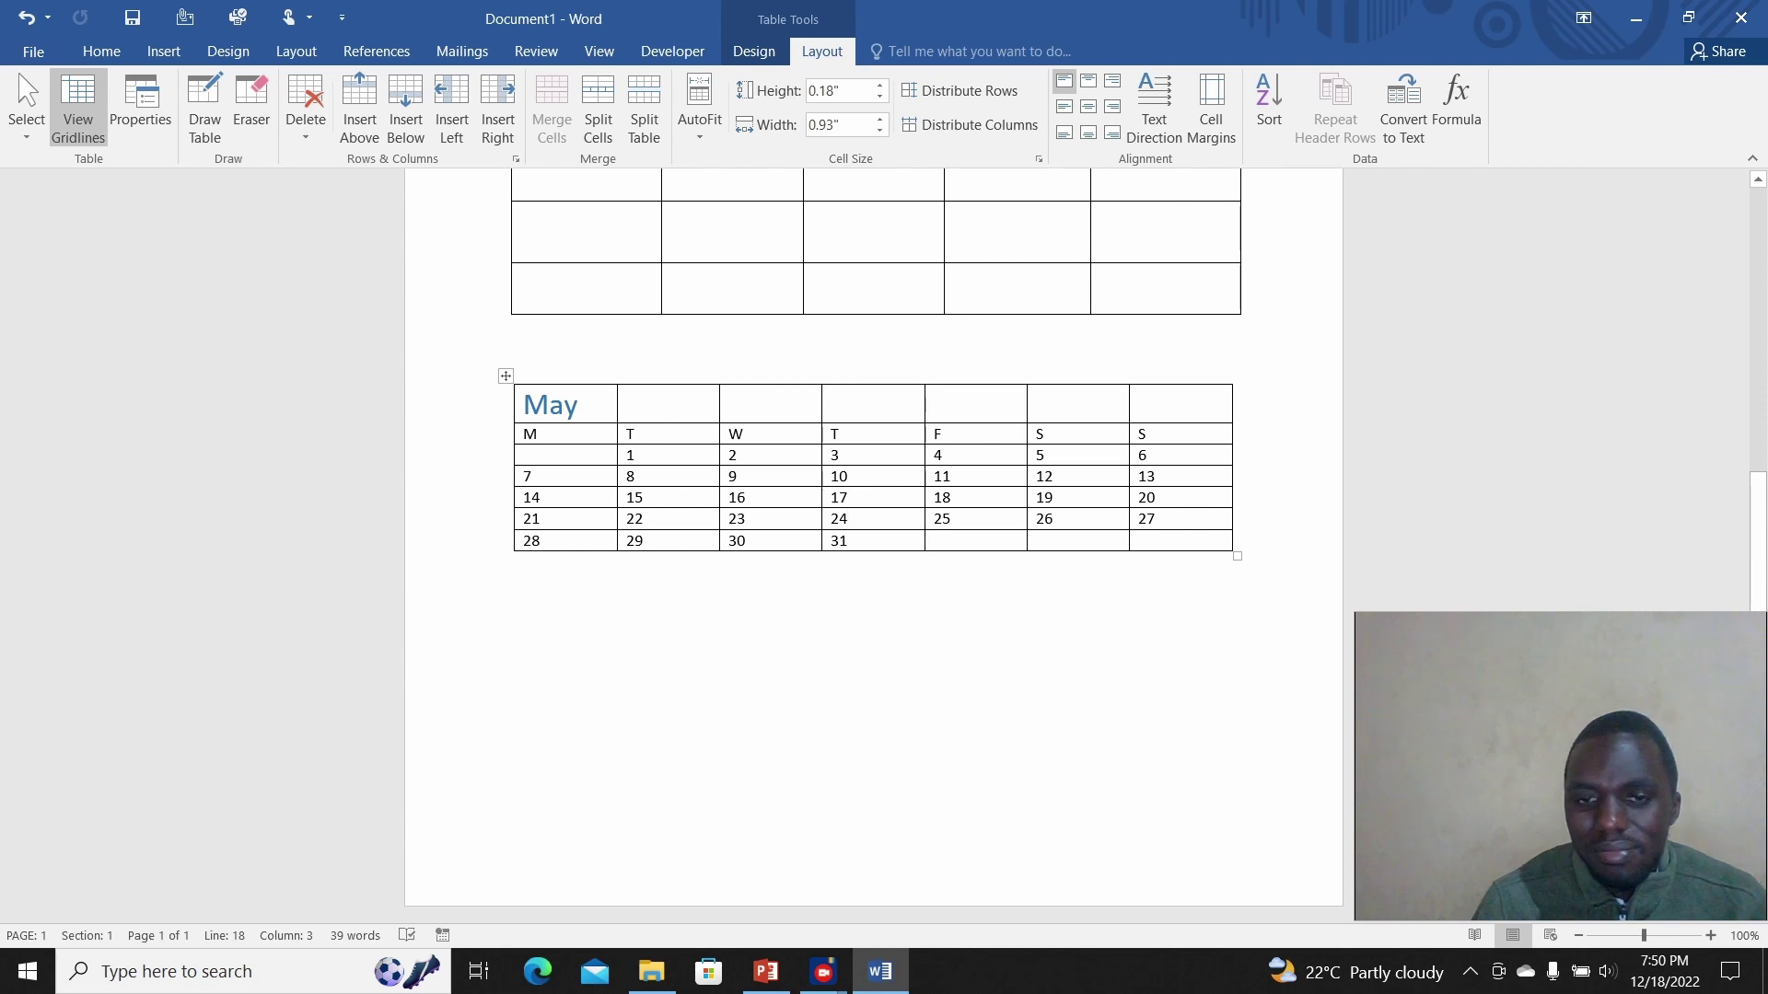
pyautogui.click(517, 563)
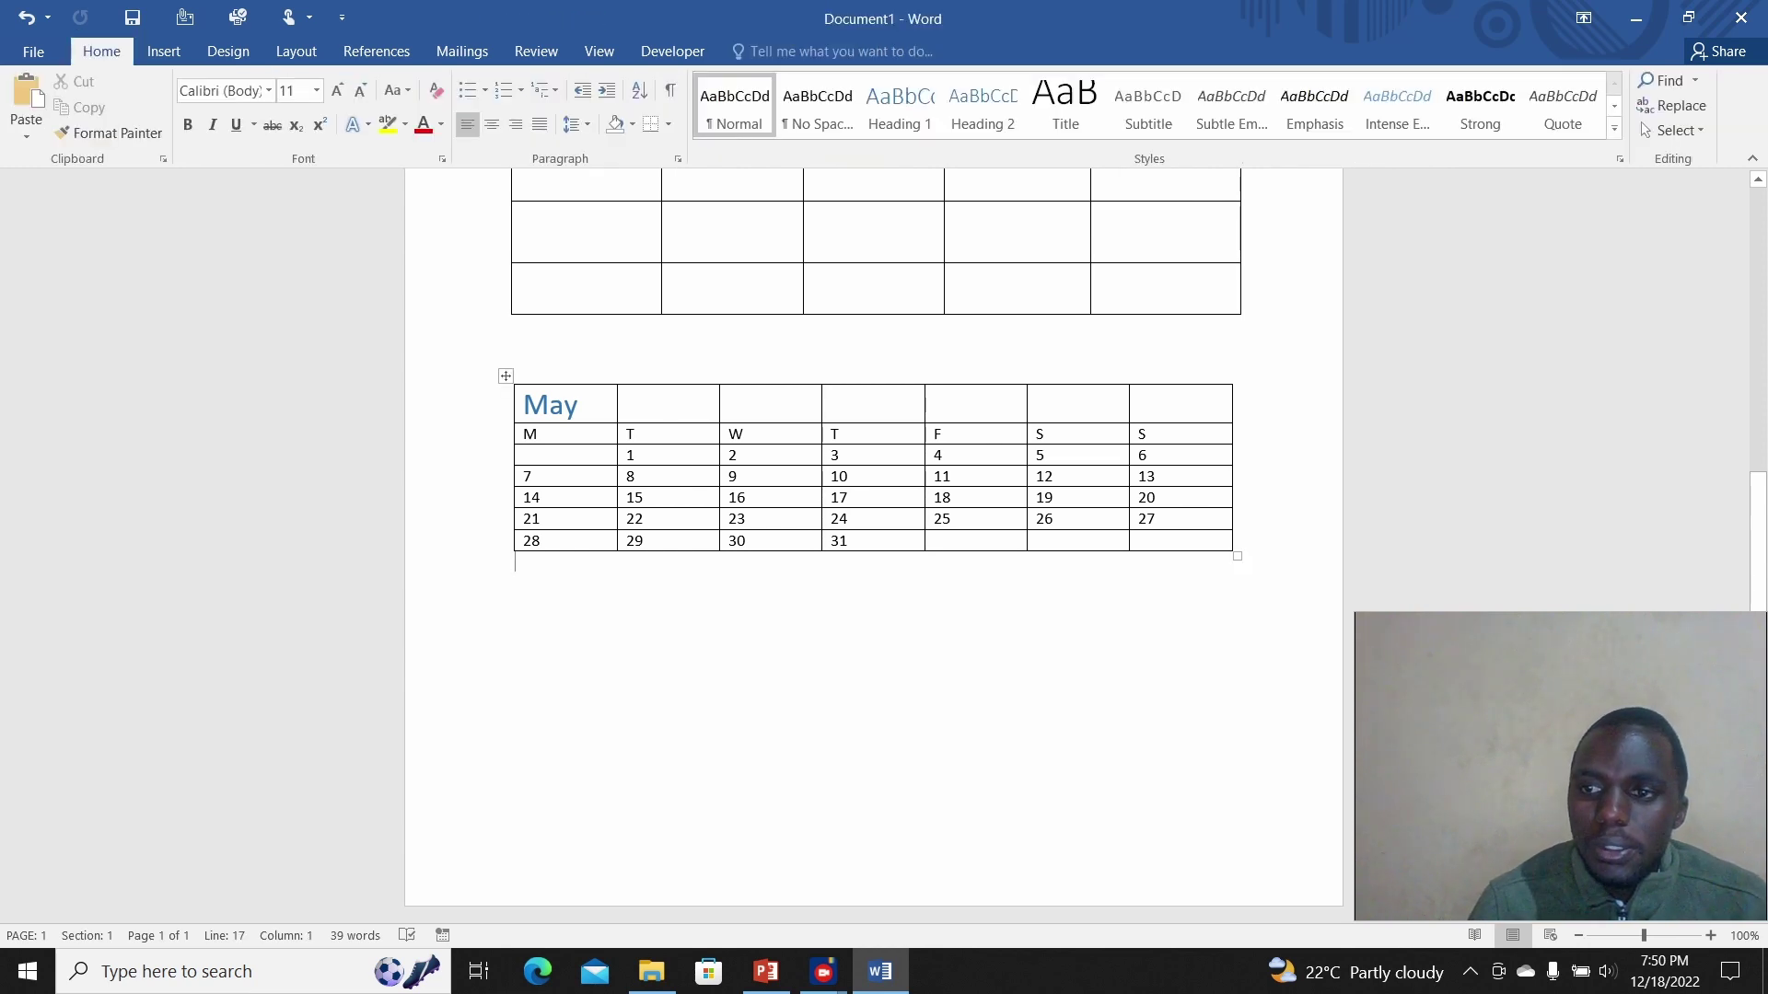
pyautogui.scroll(2, 875, 414)
pyautogui.scroll(7, 875, 460)
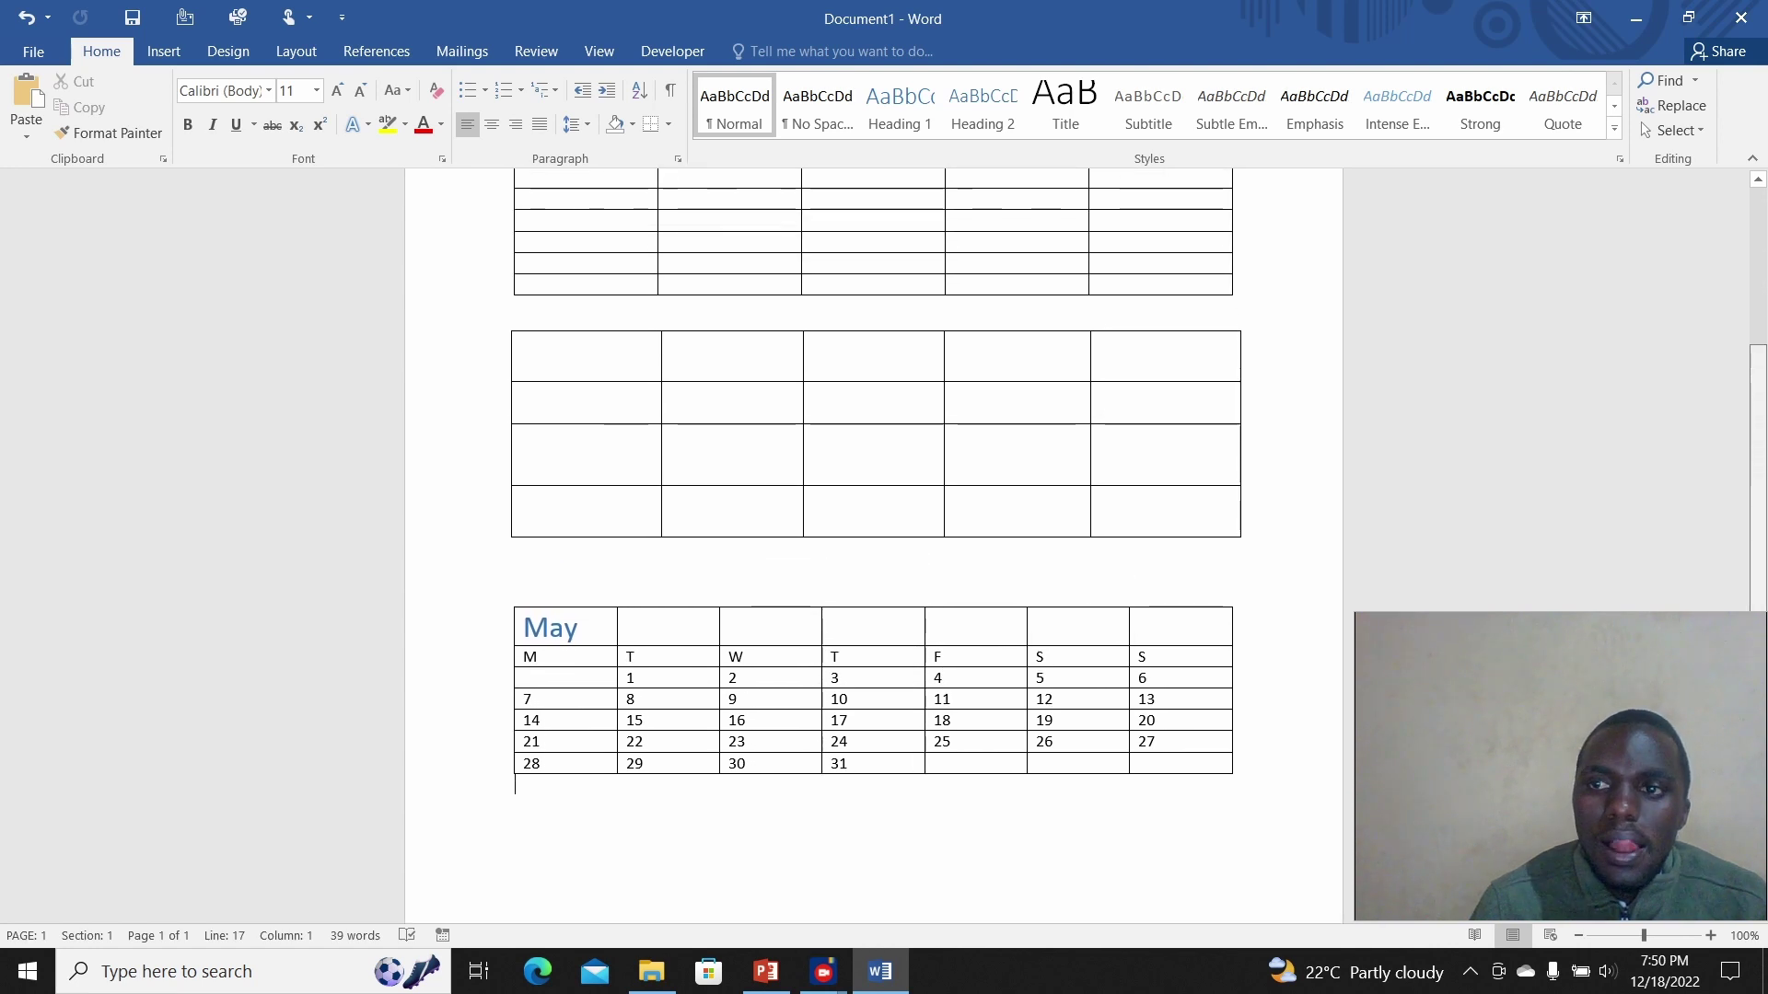
pyautogui.scroll(-9, 874, 461)
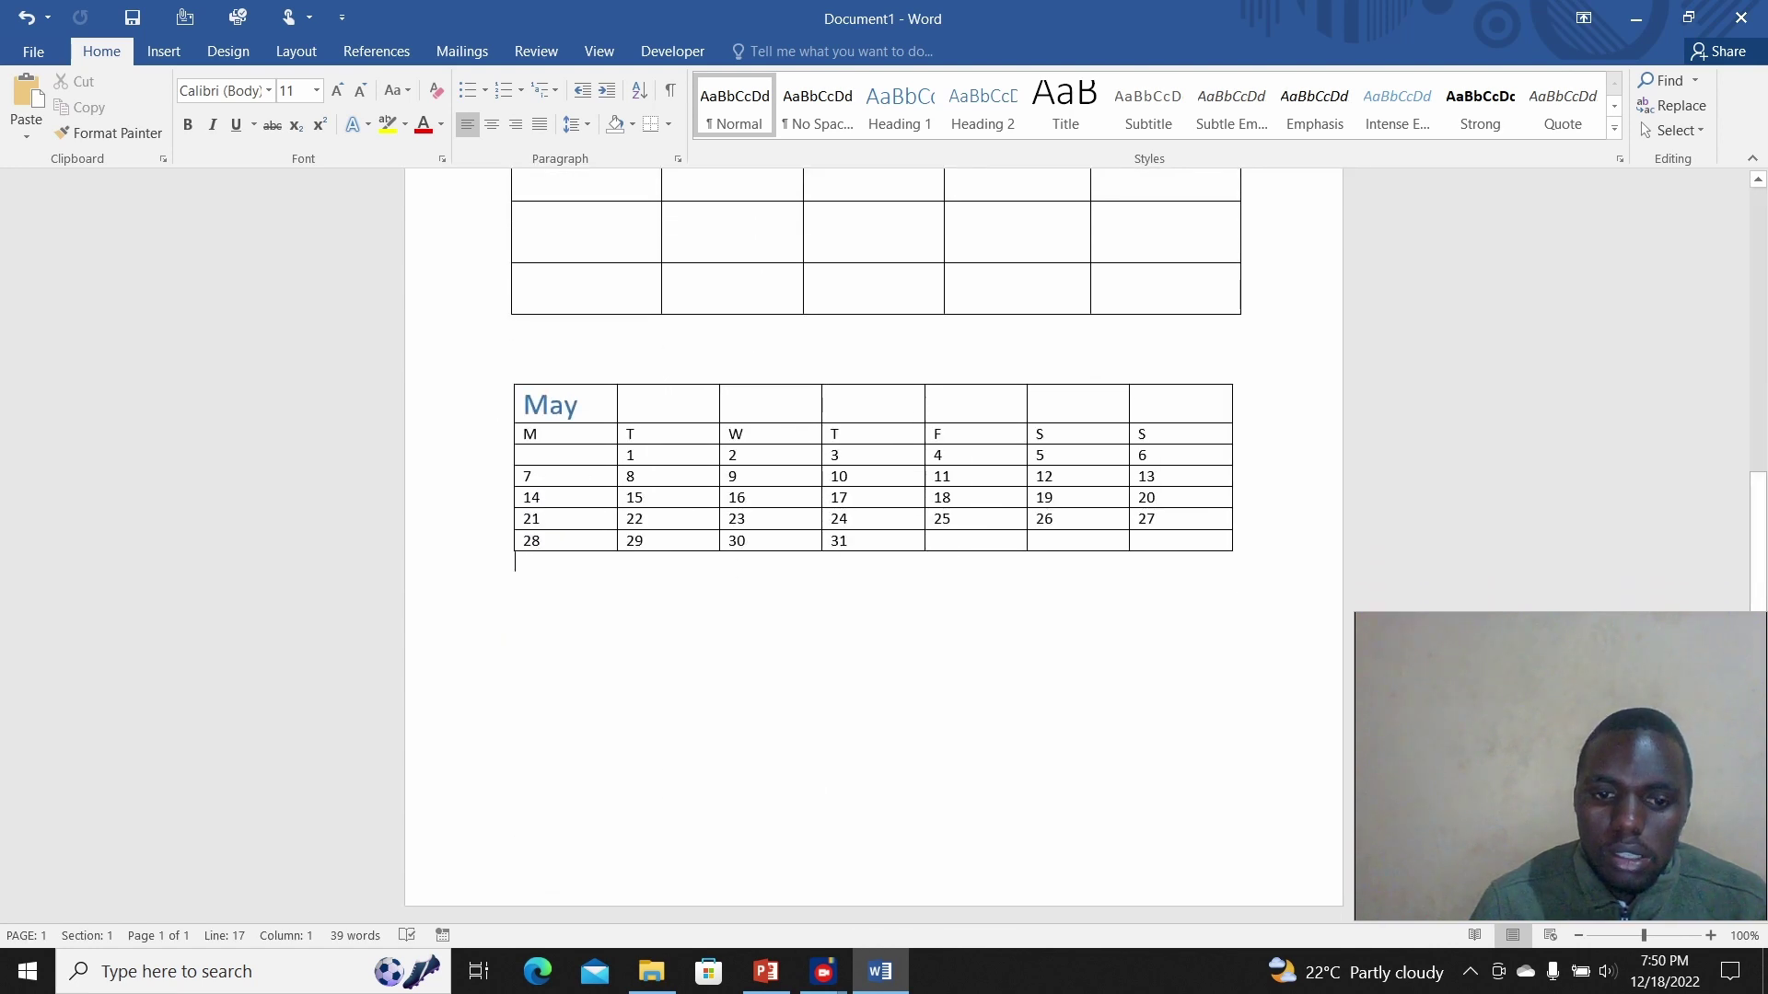
pyautogui.click(765, 971)
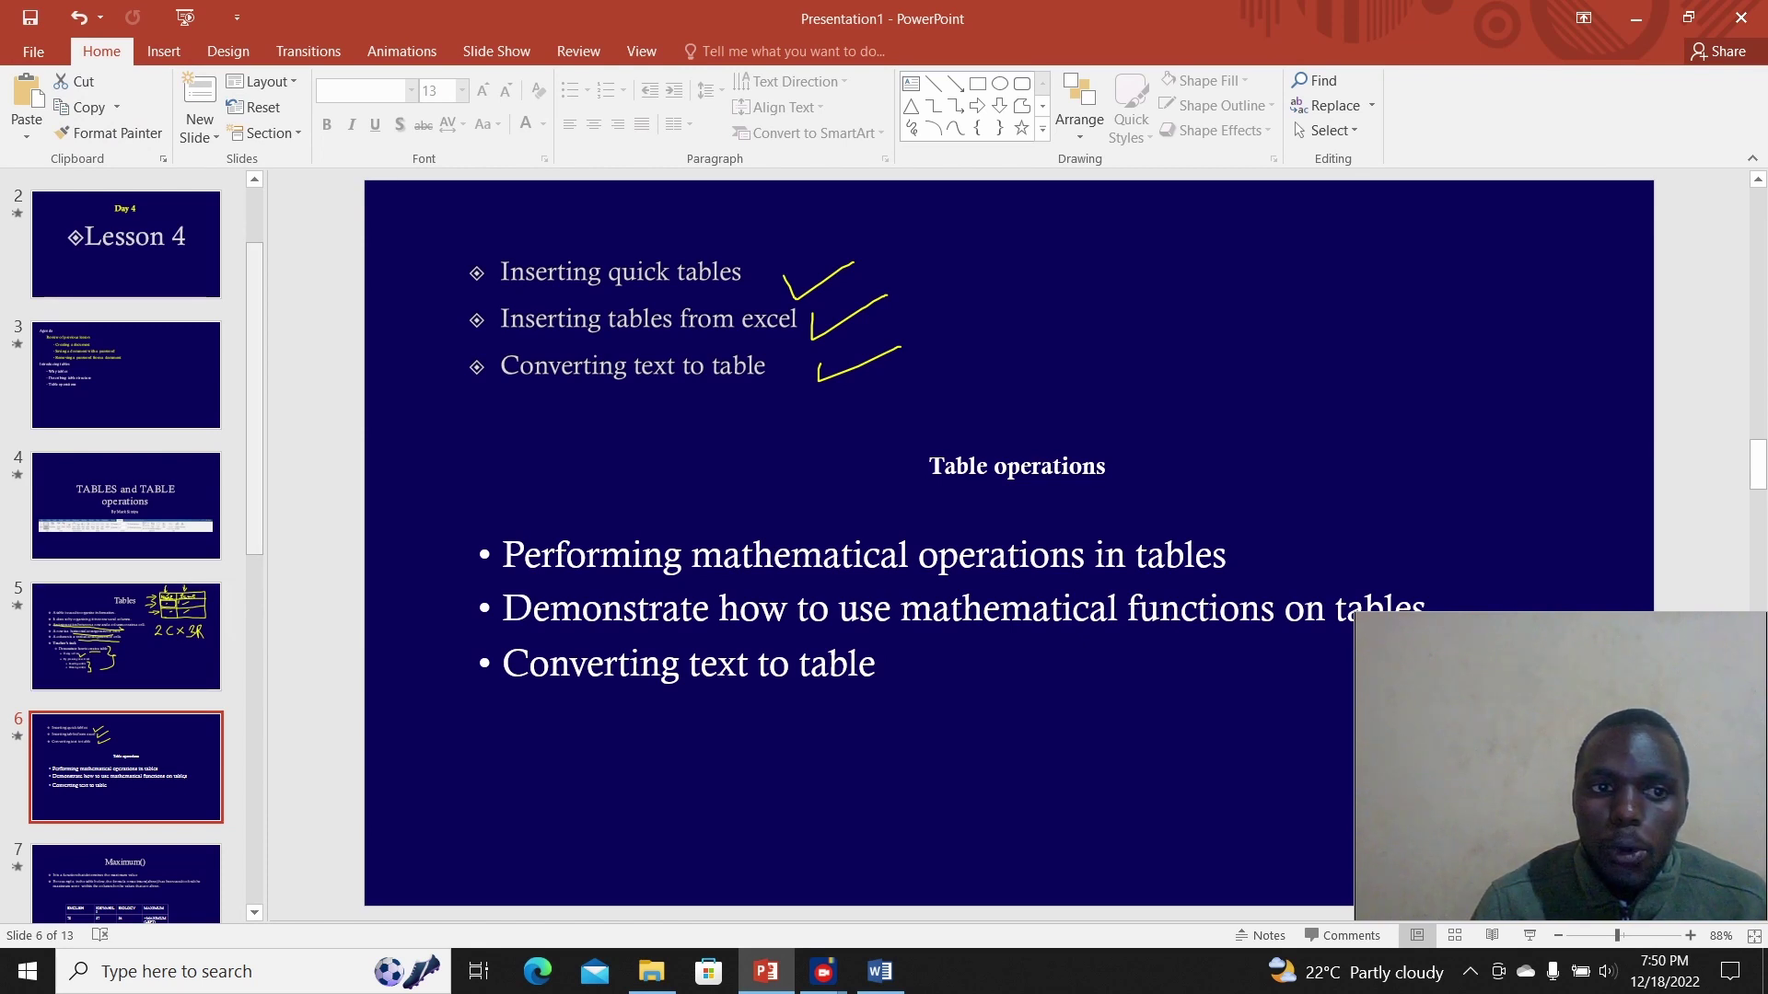
# Step: Start the lesson presentation as a full-screen slide show
pyautogui.scroll(-3, 126, 544)
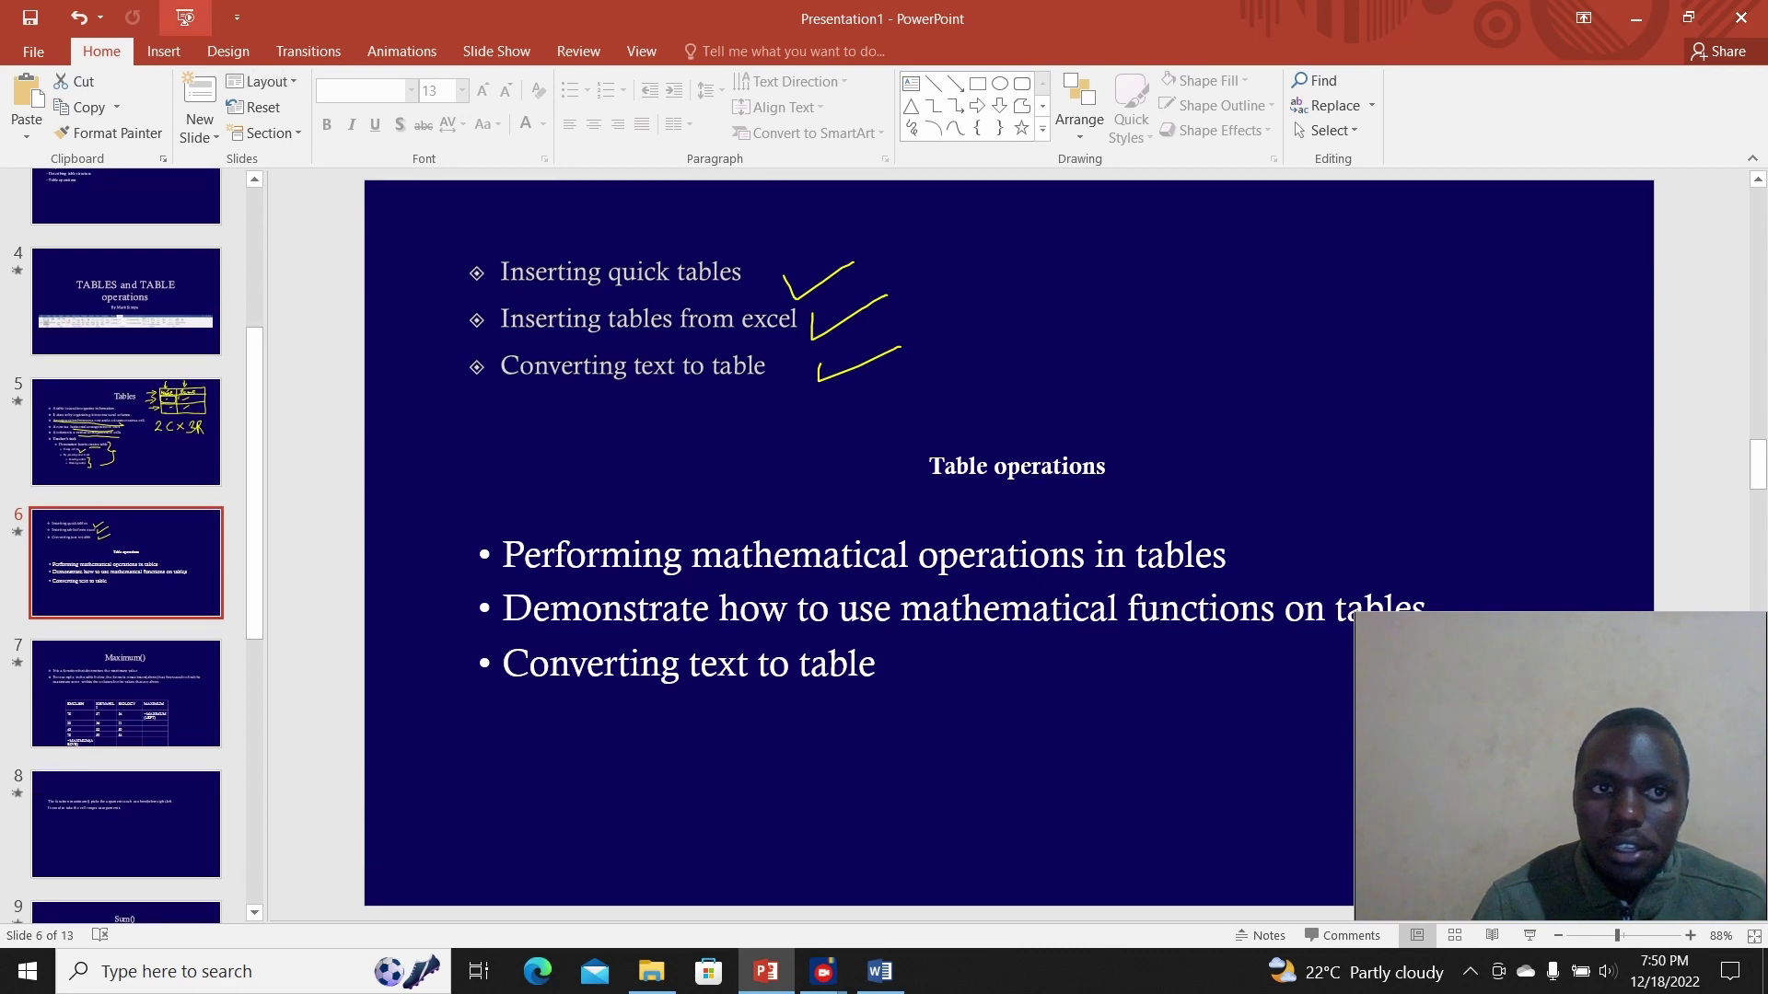
pyautogui.press('F5')
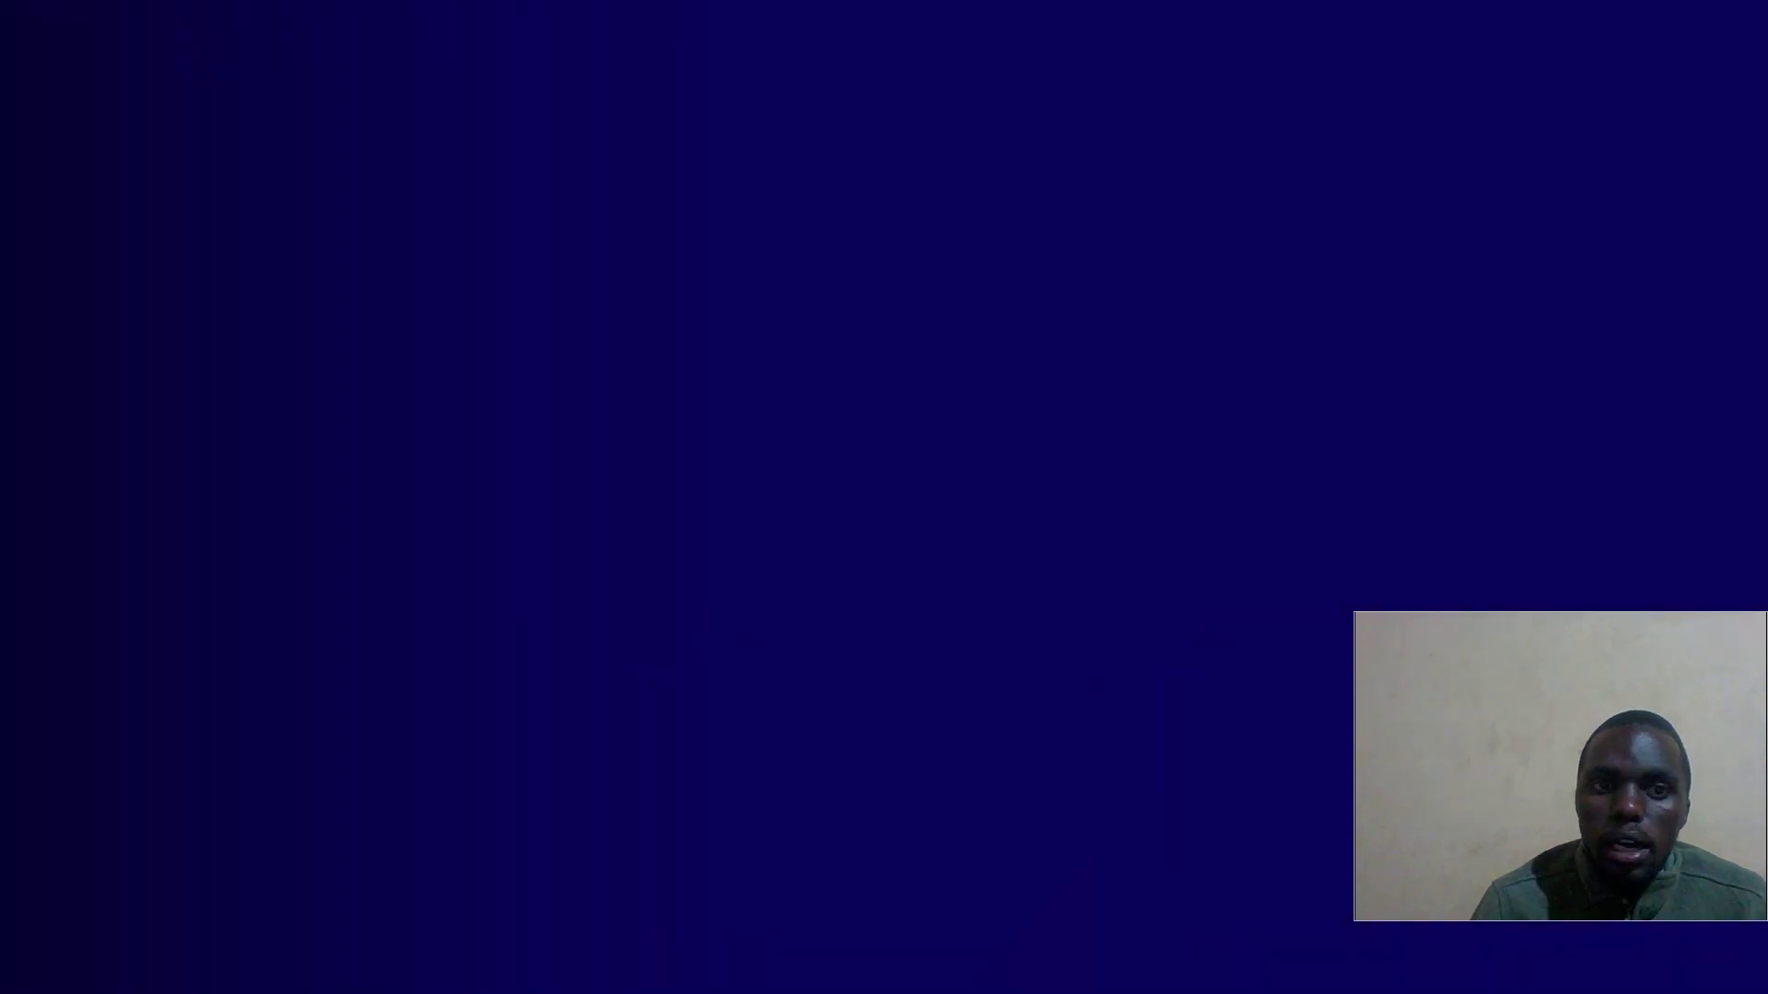
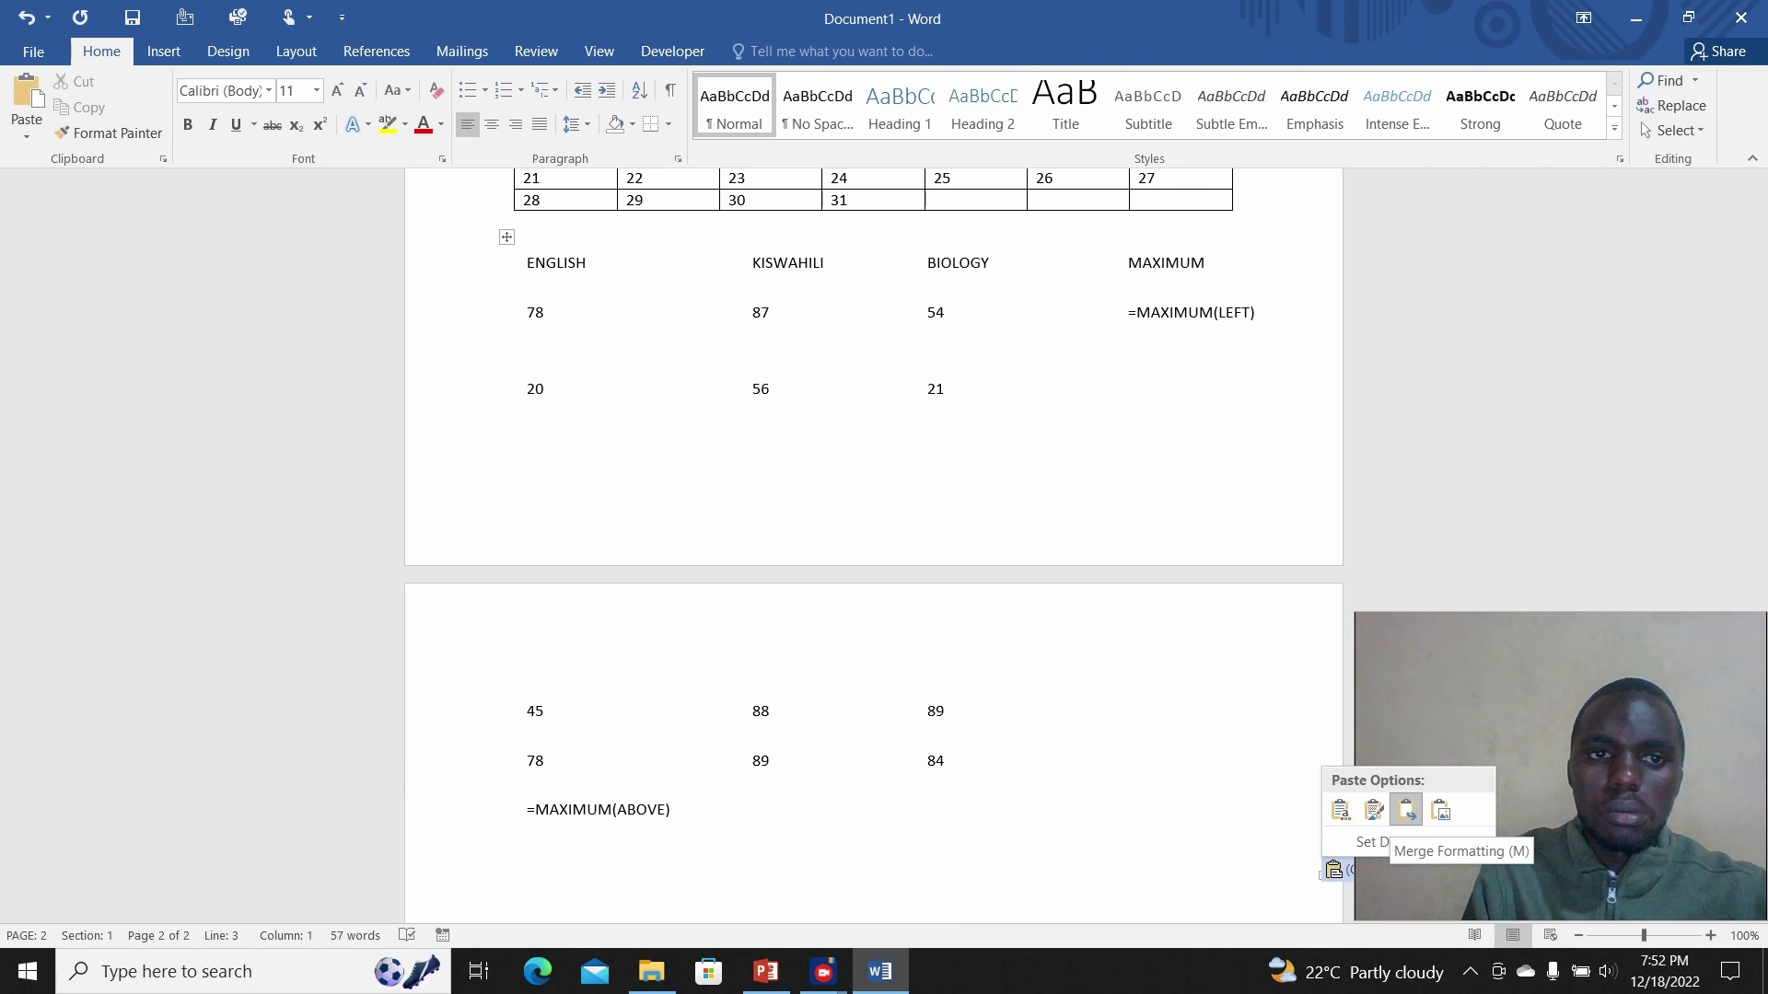
# Step: Apply the Table Grid style to the marks table and add a blank line above it
pyautogui.click(507, 237)
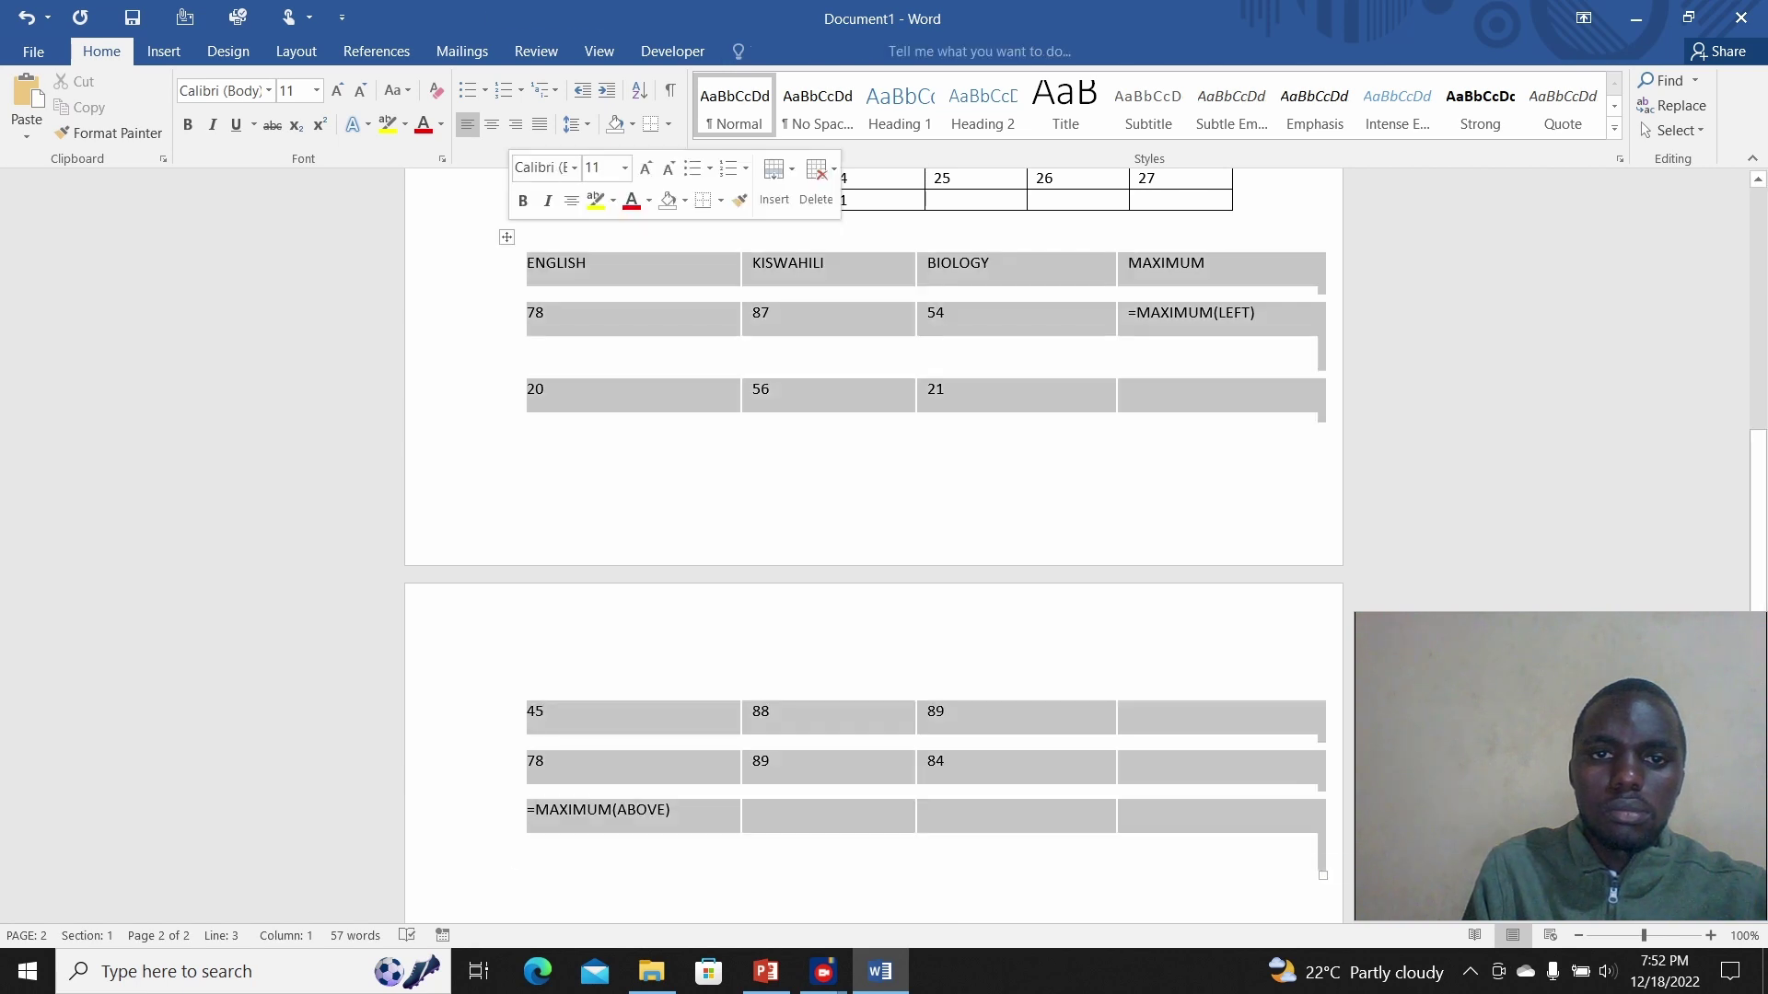
pyautogui.click(754, 50)
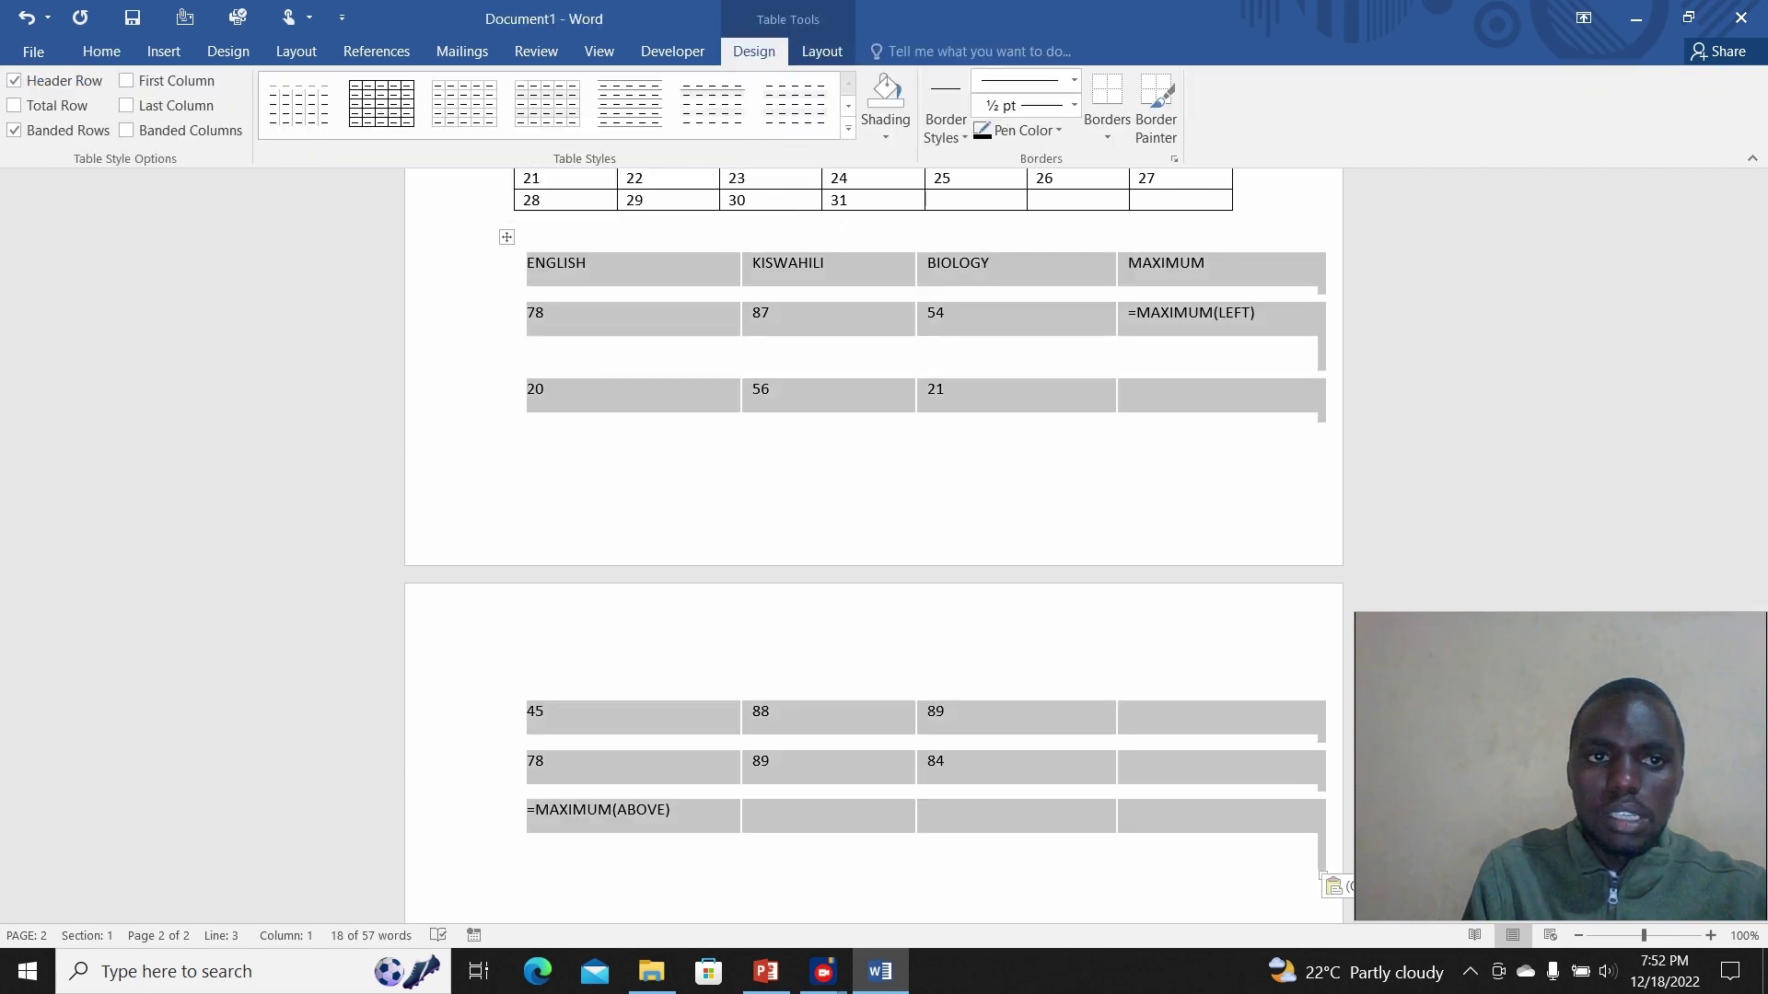
pyautogui.click(381, 101)
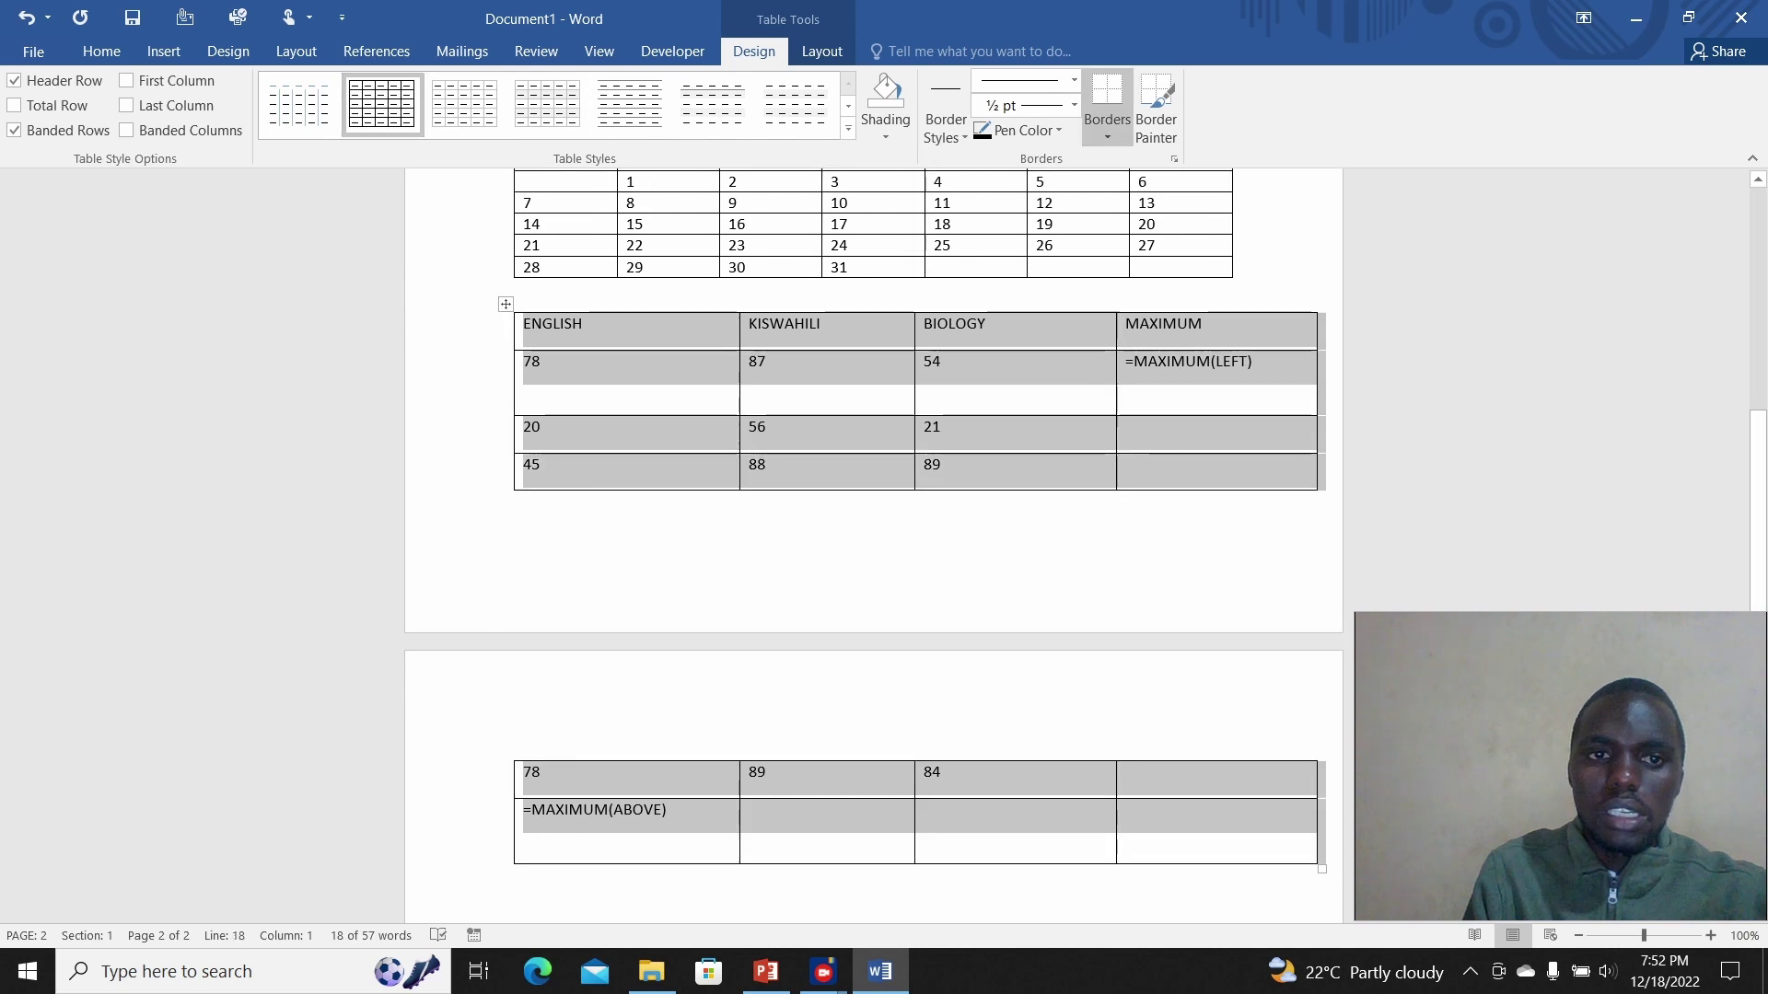
pyautogui.click(515, 294)
pyautogui.press('Return')
pyautogui.press('Return')
pyautogui.press('Return')
pyautogui.press('Return')
pyautogui.press('Return')
pyautogui.press('Return')
pyautogui.press('Return')
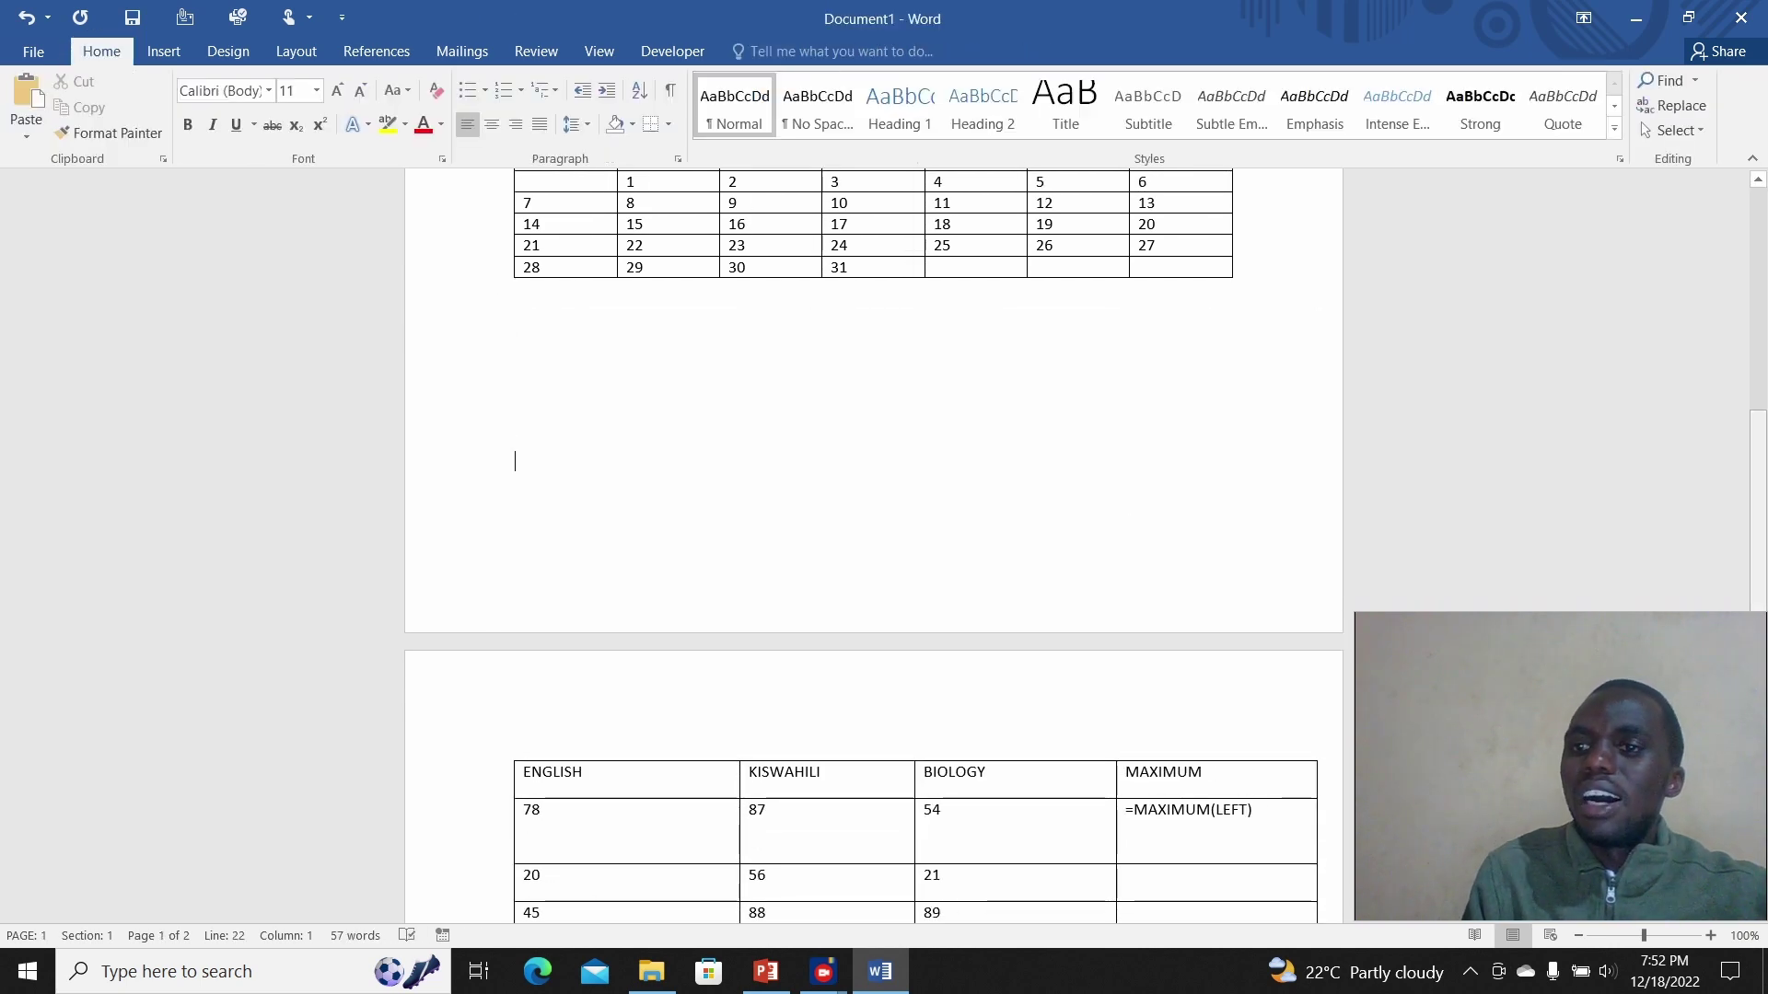
# Step: Delete the =MAXIMUM(ABOVE) text from the bottom-left cell, leaving it empty
pyautogui.scroll(-6, 875, 553)
pyautogui.click(667, 455)
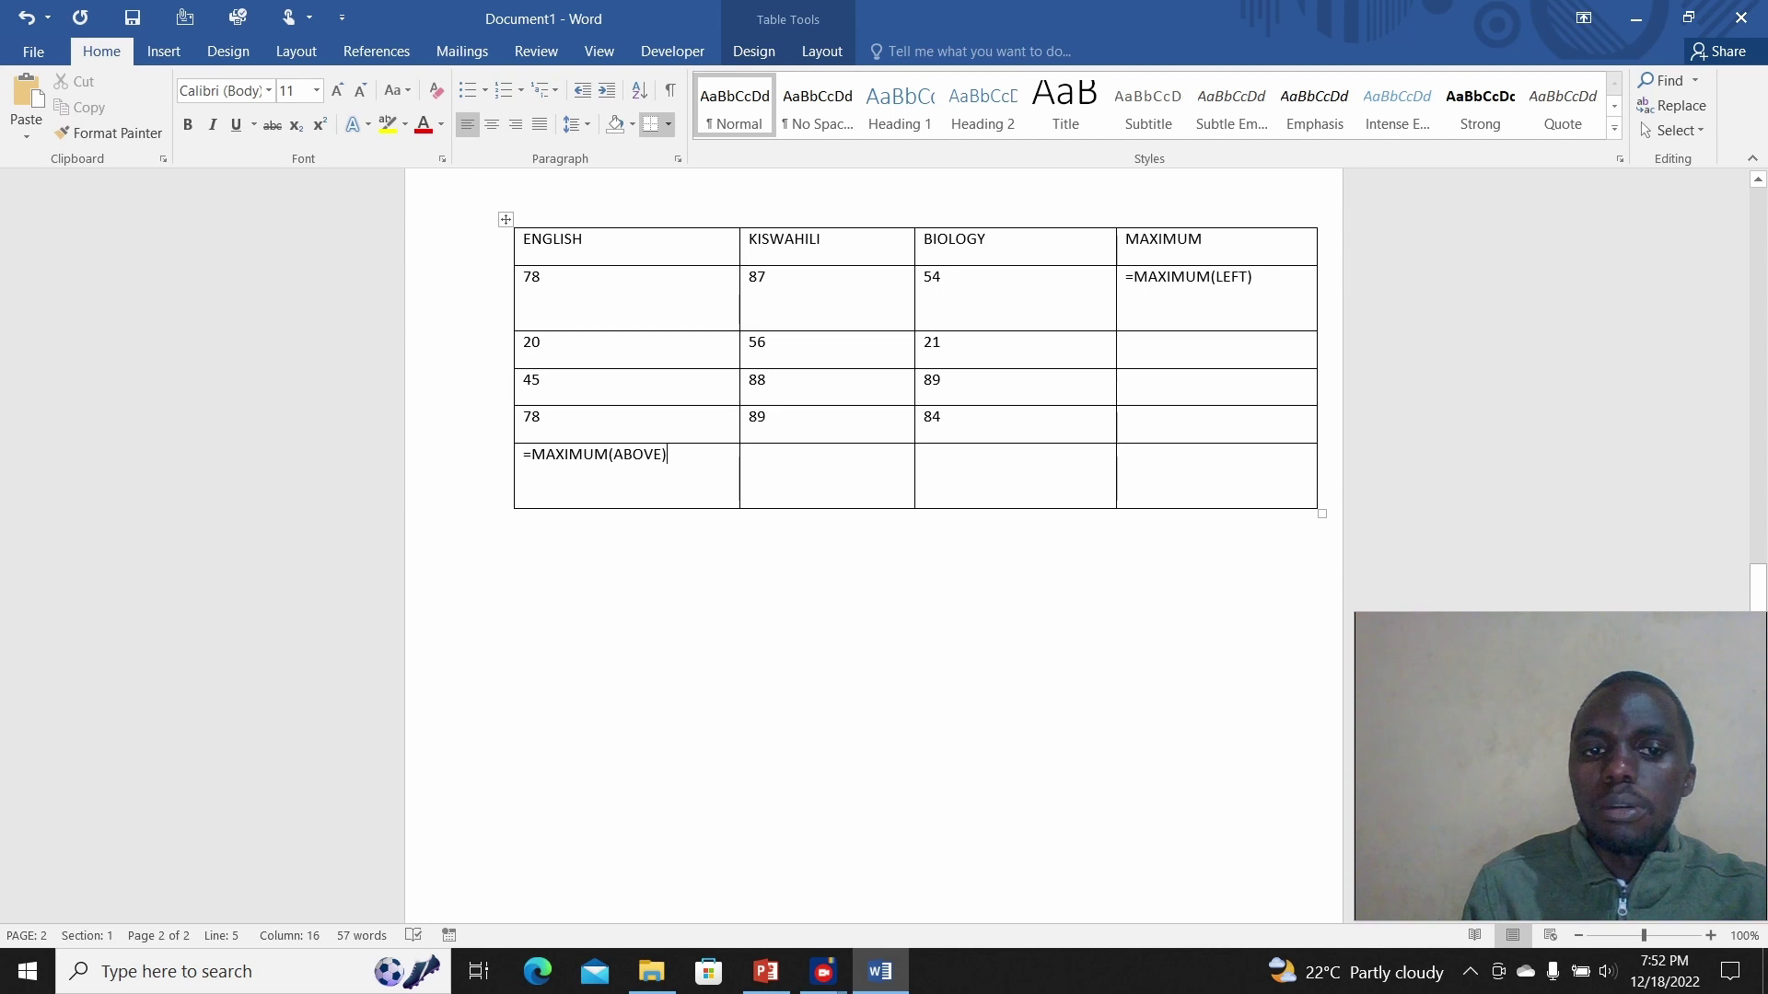
pyautogui.moveTo(667, 455); pyautogui.dragTo(522, 455)
pyautogui.hotkey('ctrl', 'c')
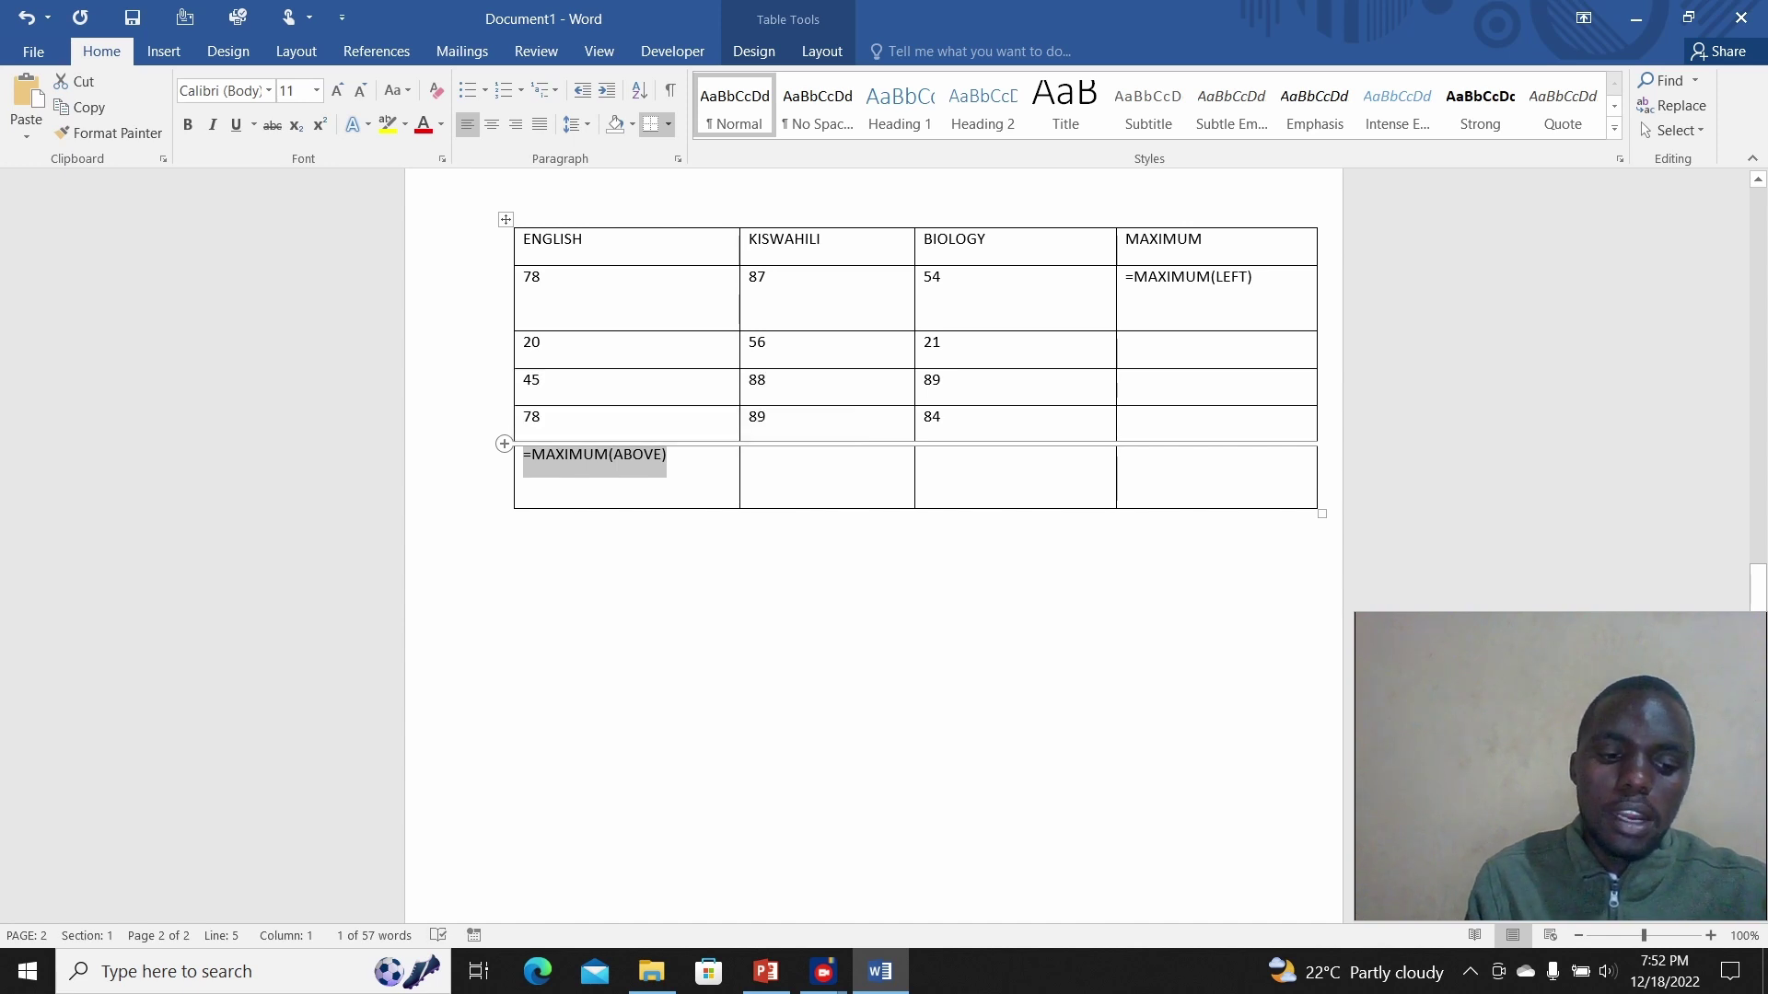
pyautogui.press('Delete')
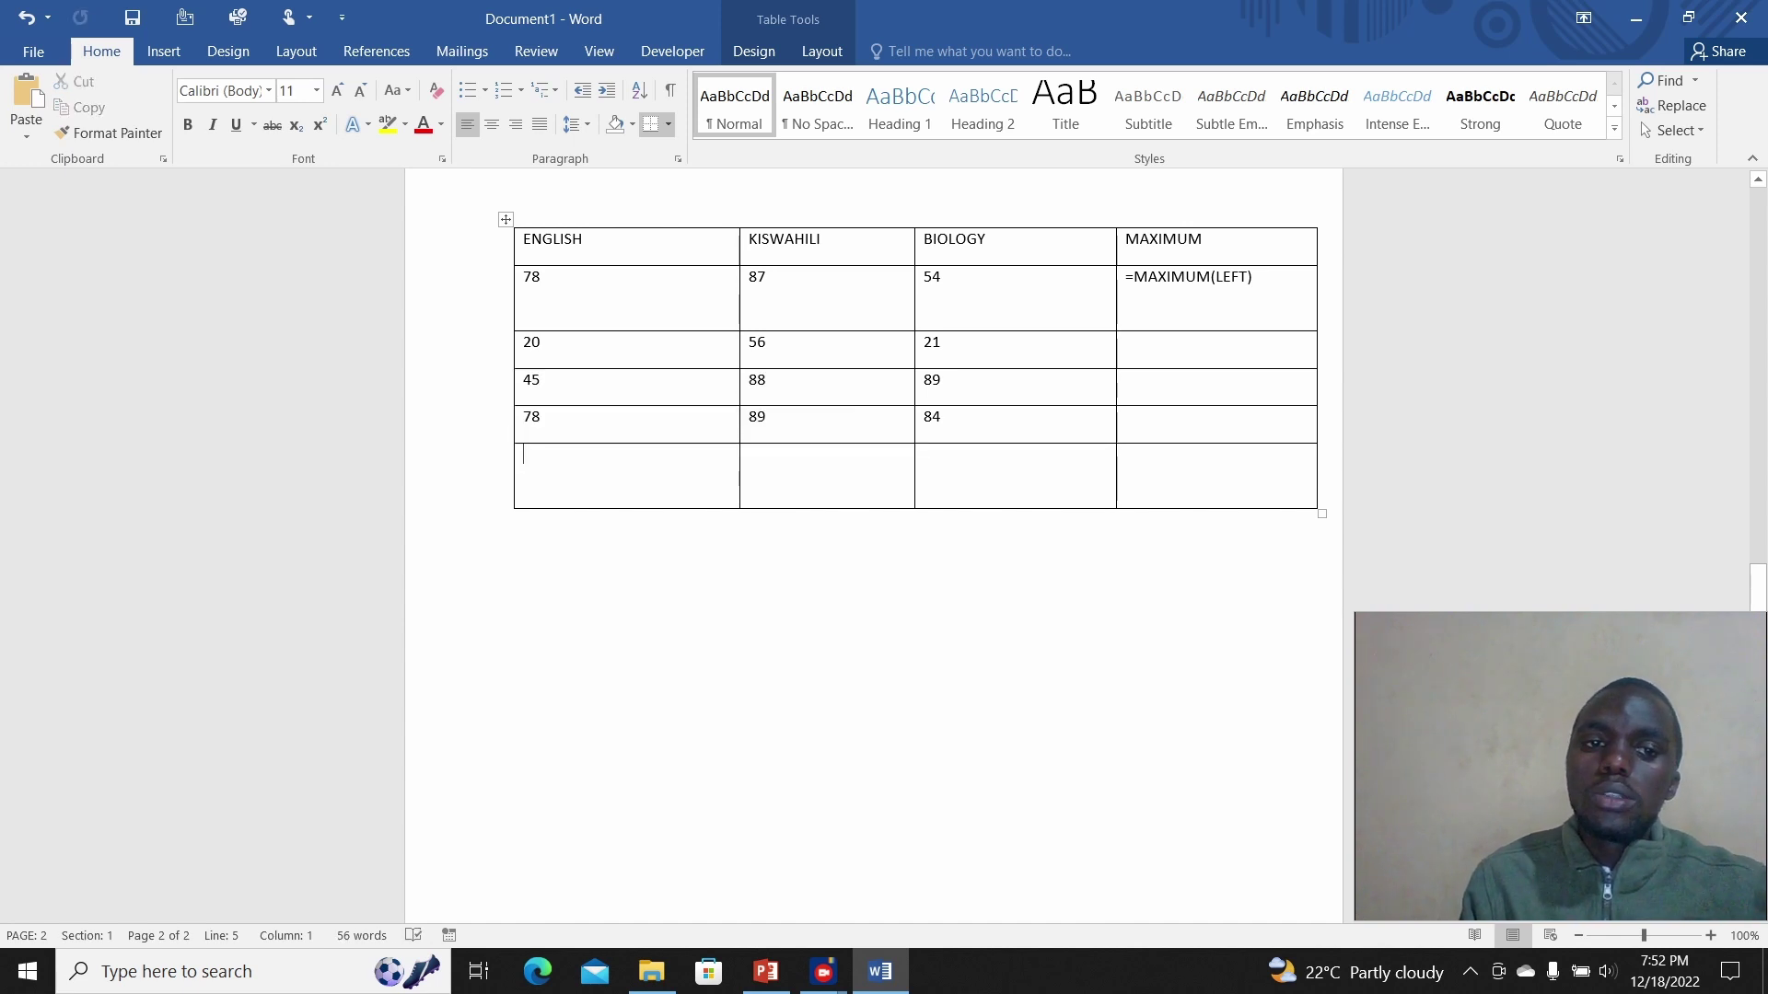
pyautogui.click(516, 519)
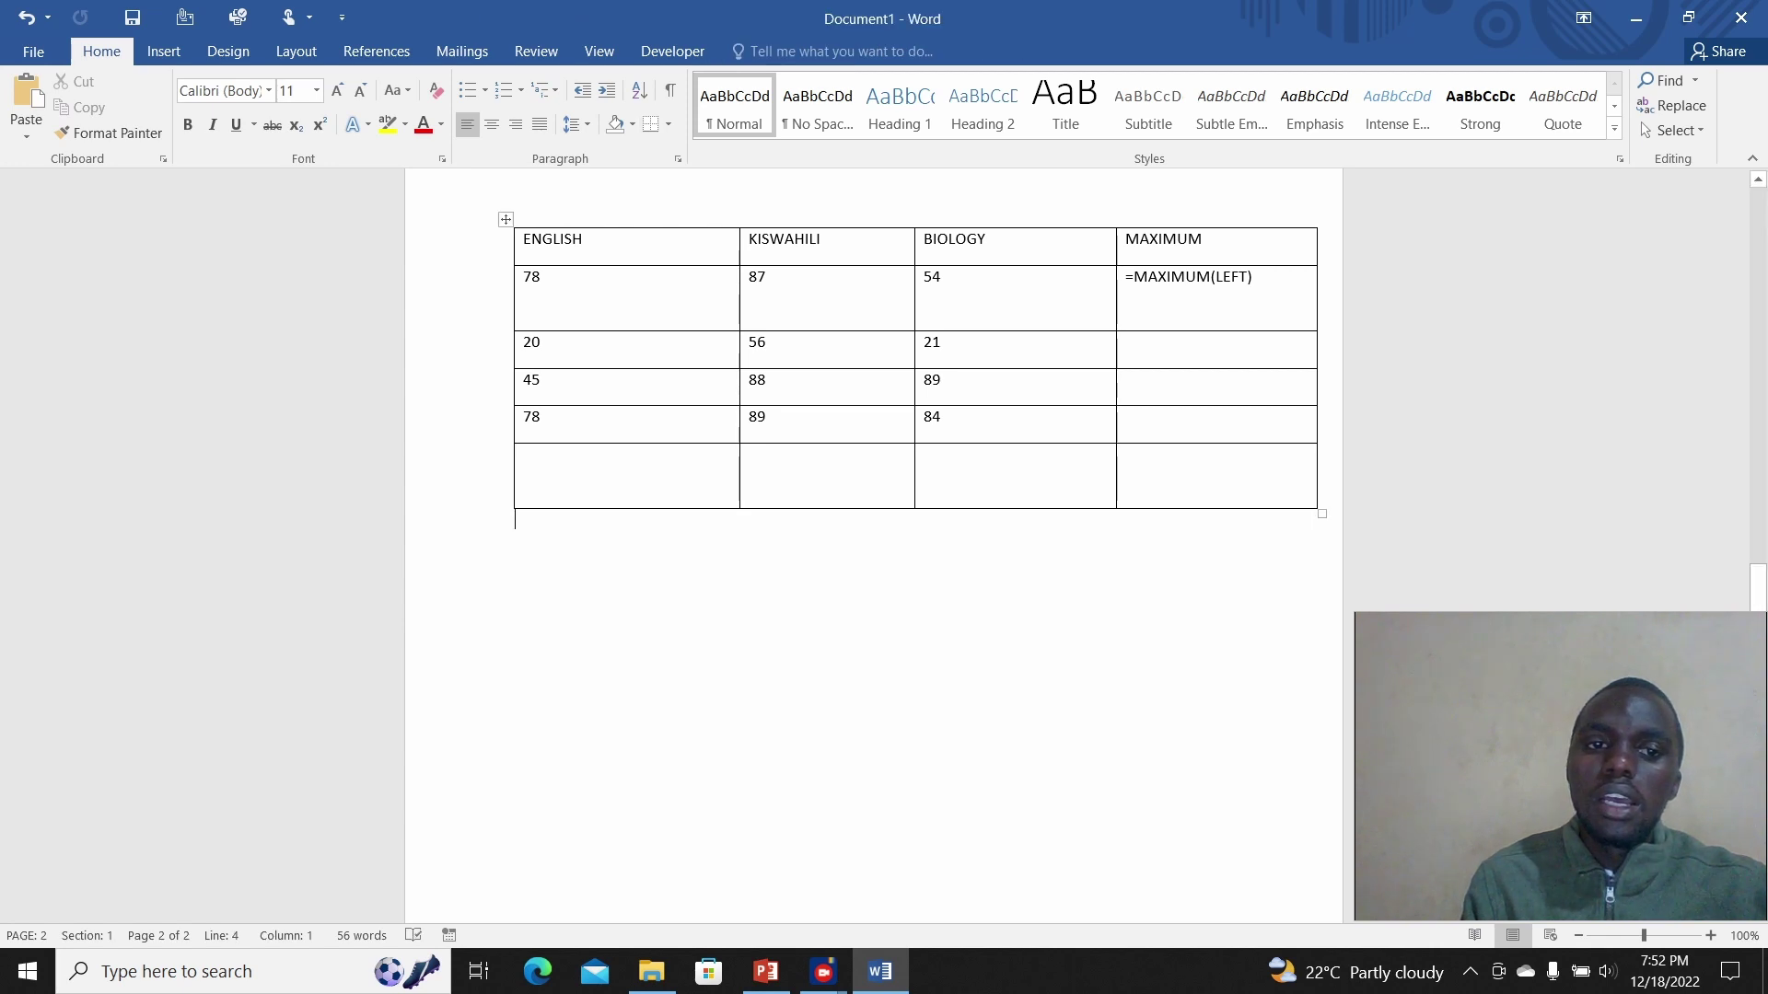
pyautogui.click(505, 219)
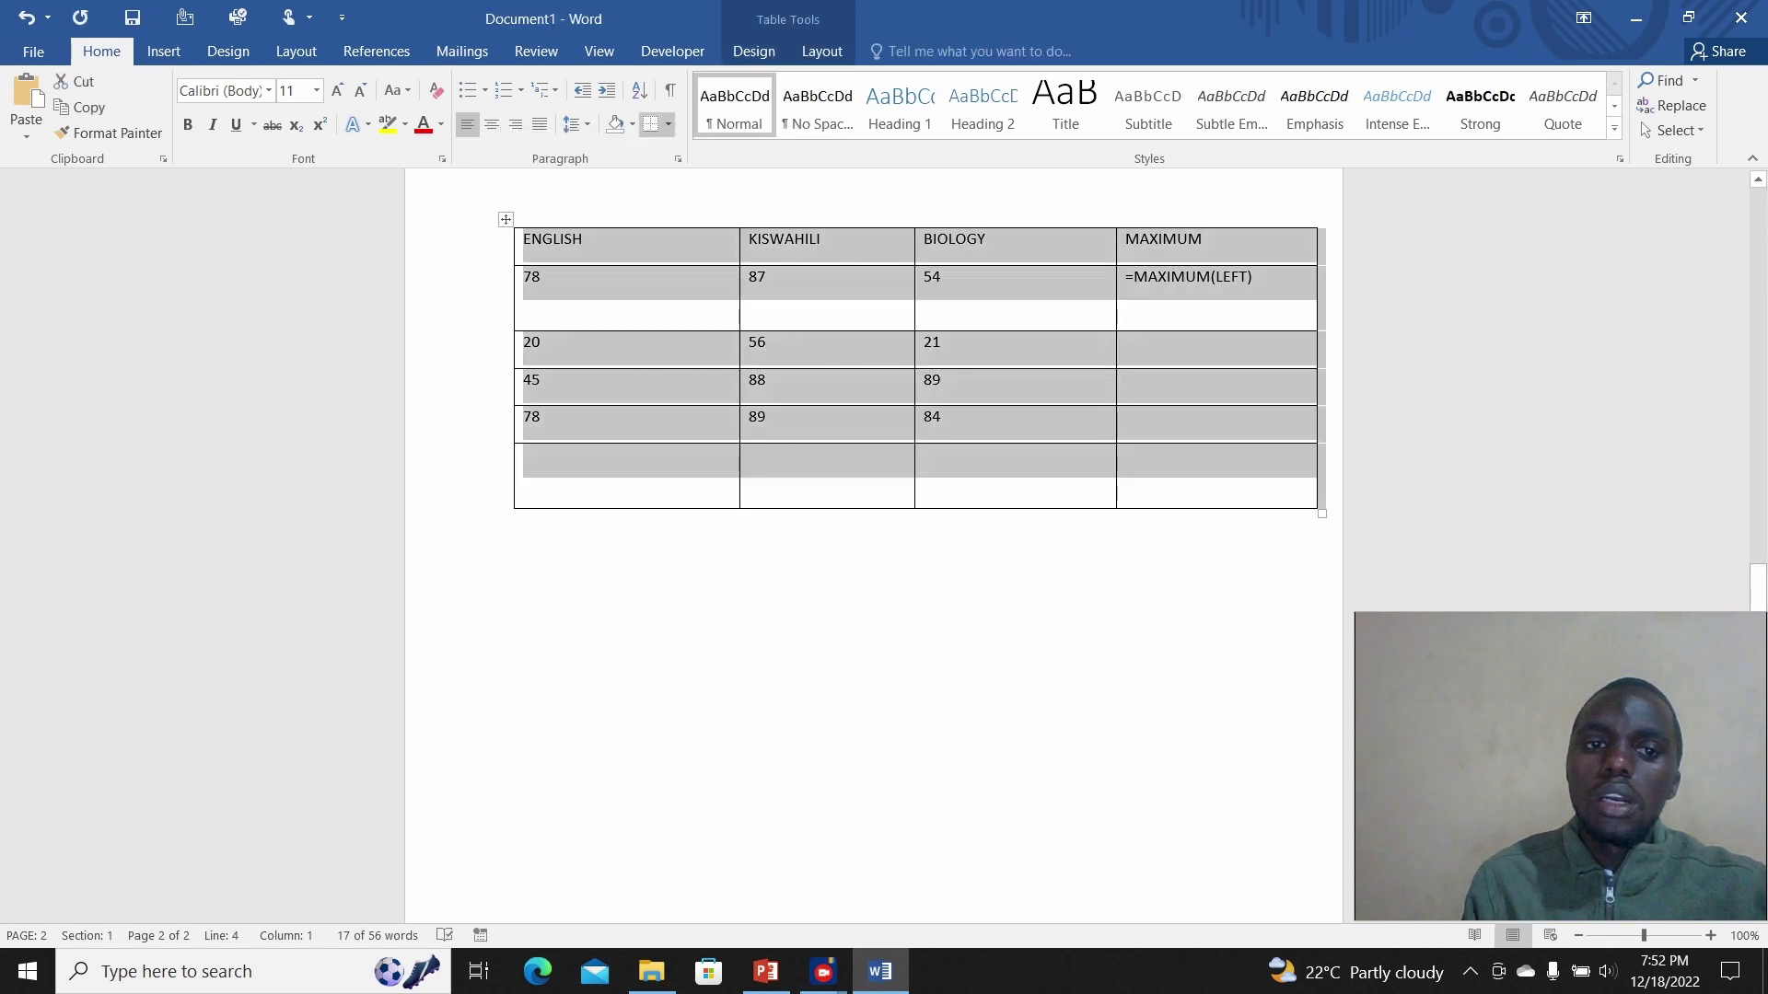
pyautogui.click(524, 454)
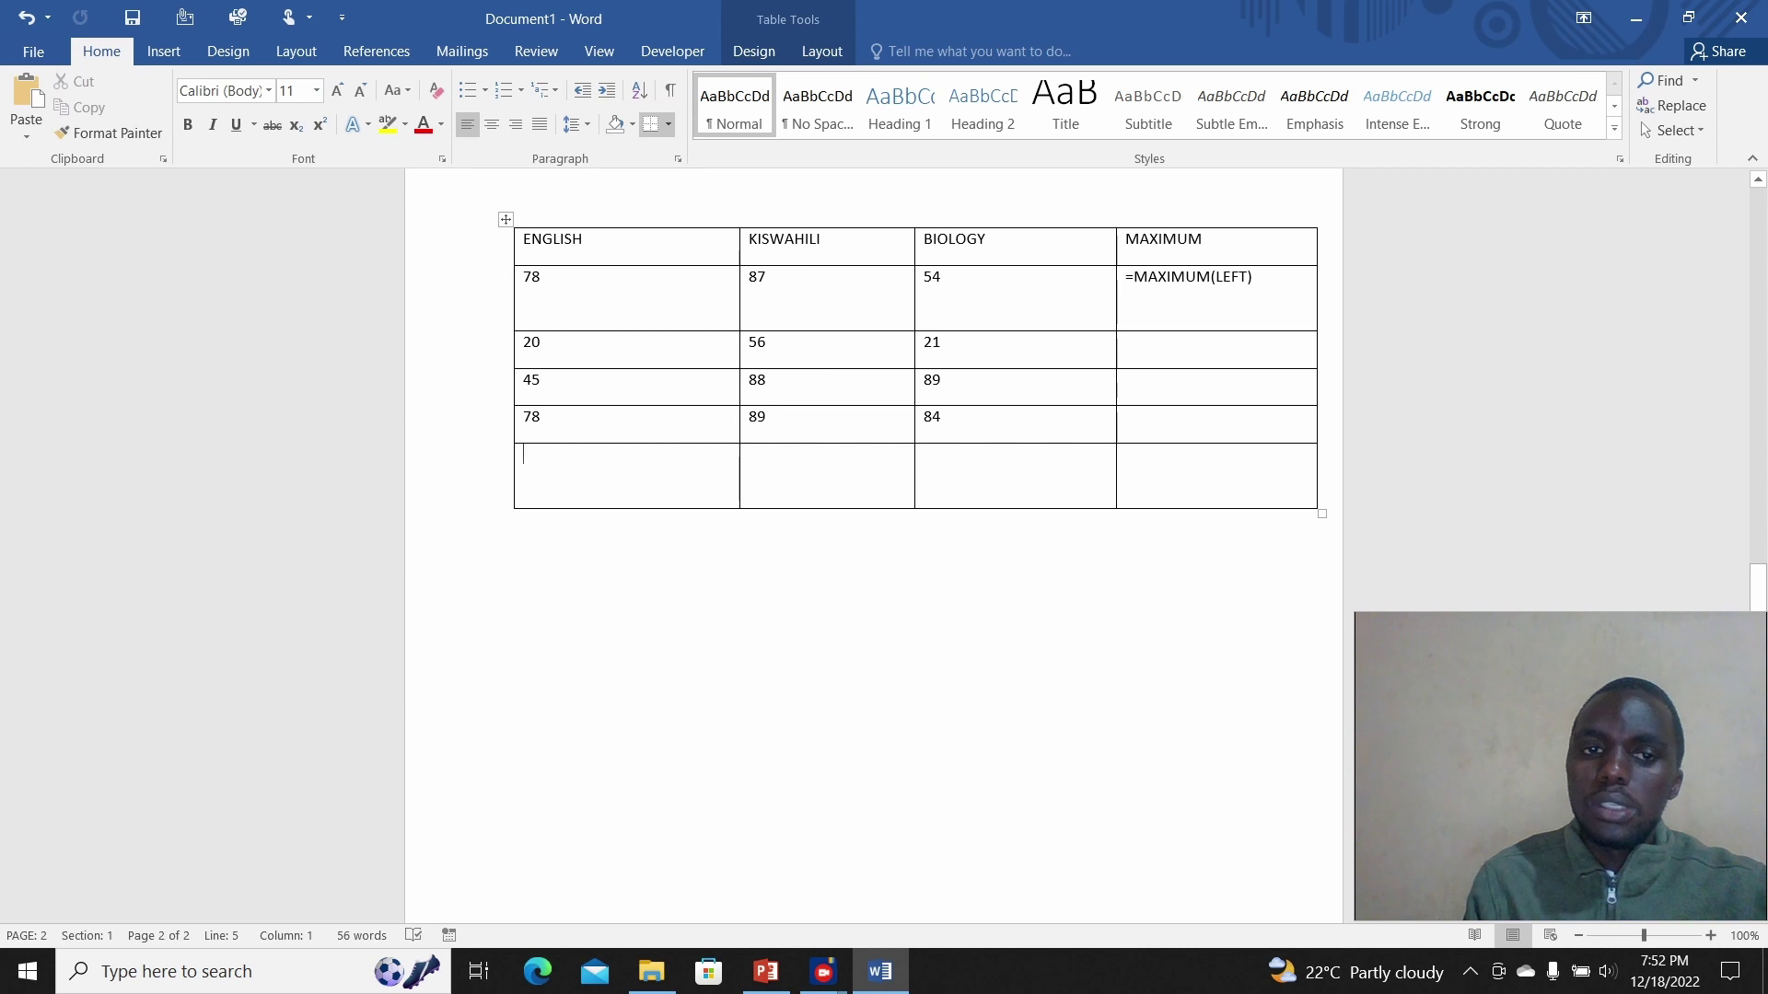
pyautogui.click(821, 51)
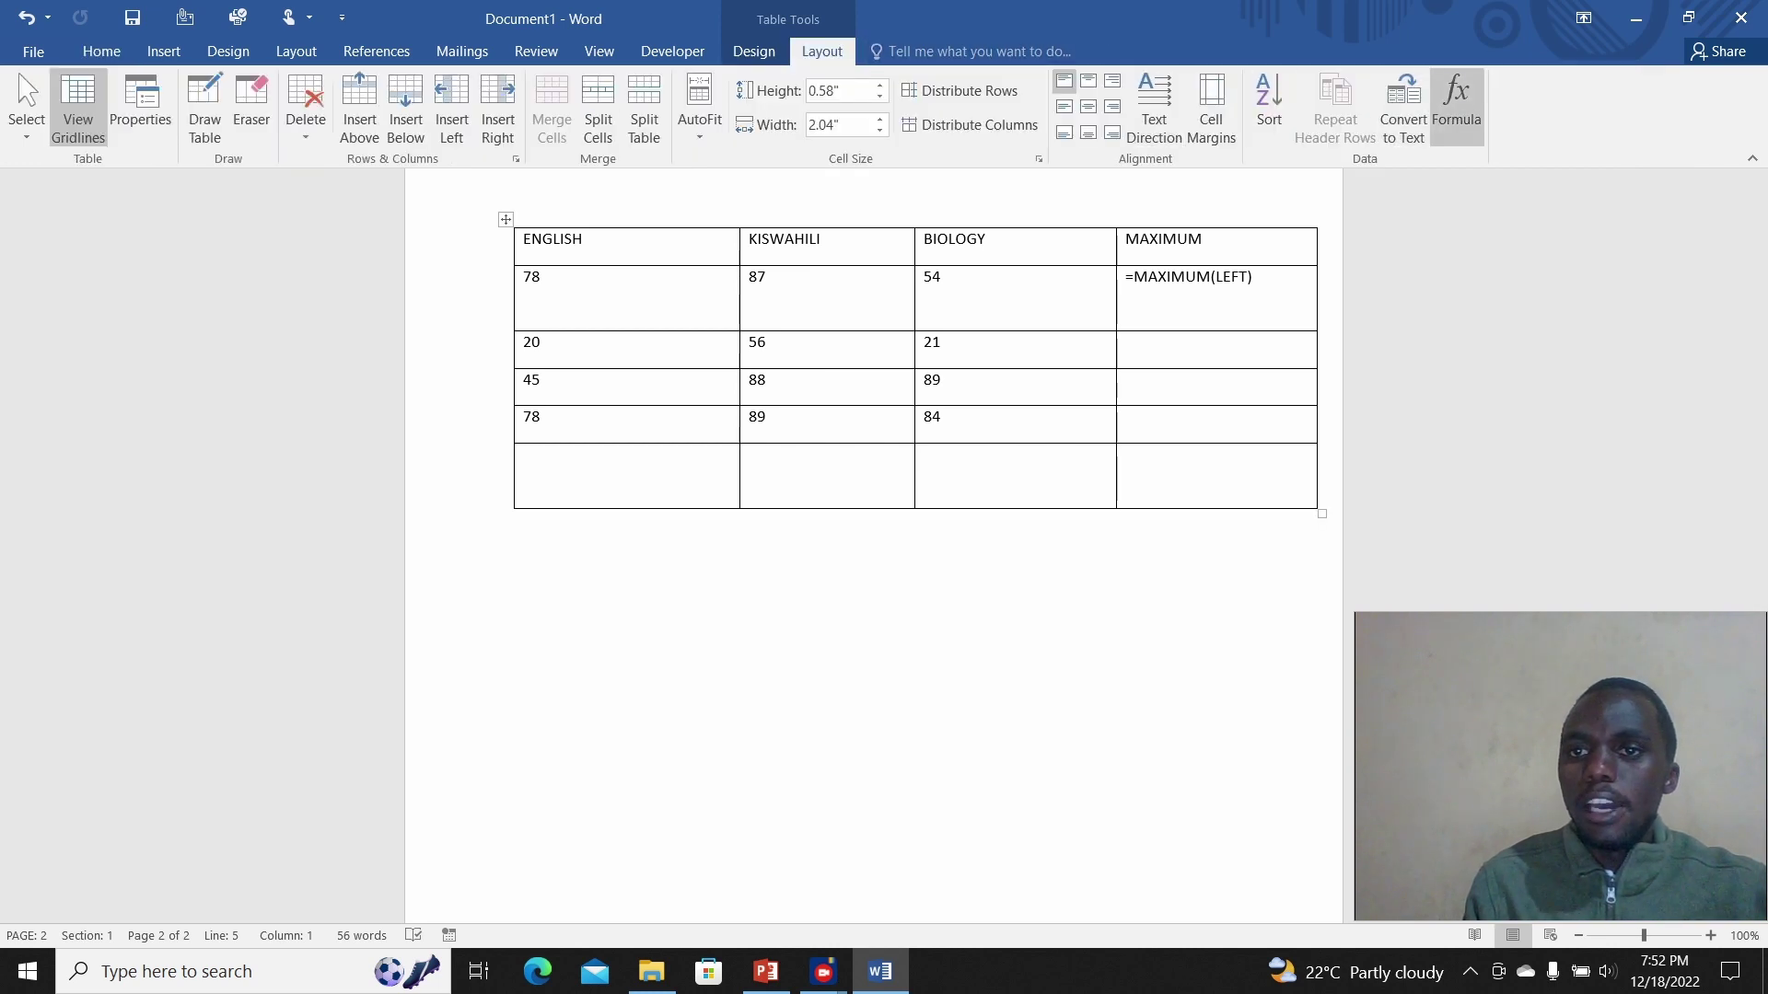
# Step: Insert a =MAXIMUM(ABOVE) formula in the bottom-left cell, which returns a syntax error
pyautogui.click(1456, 106)
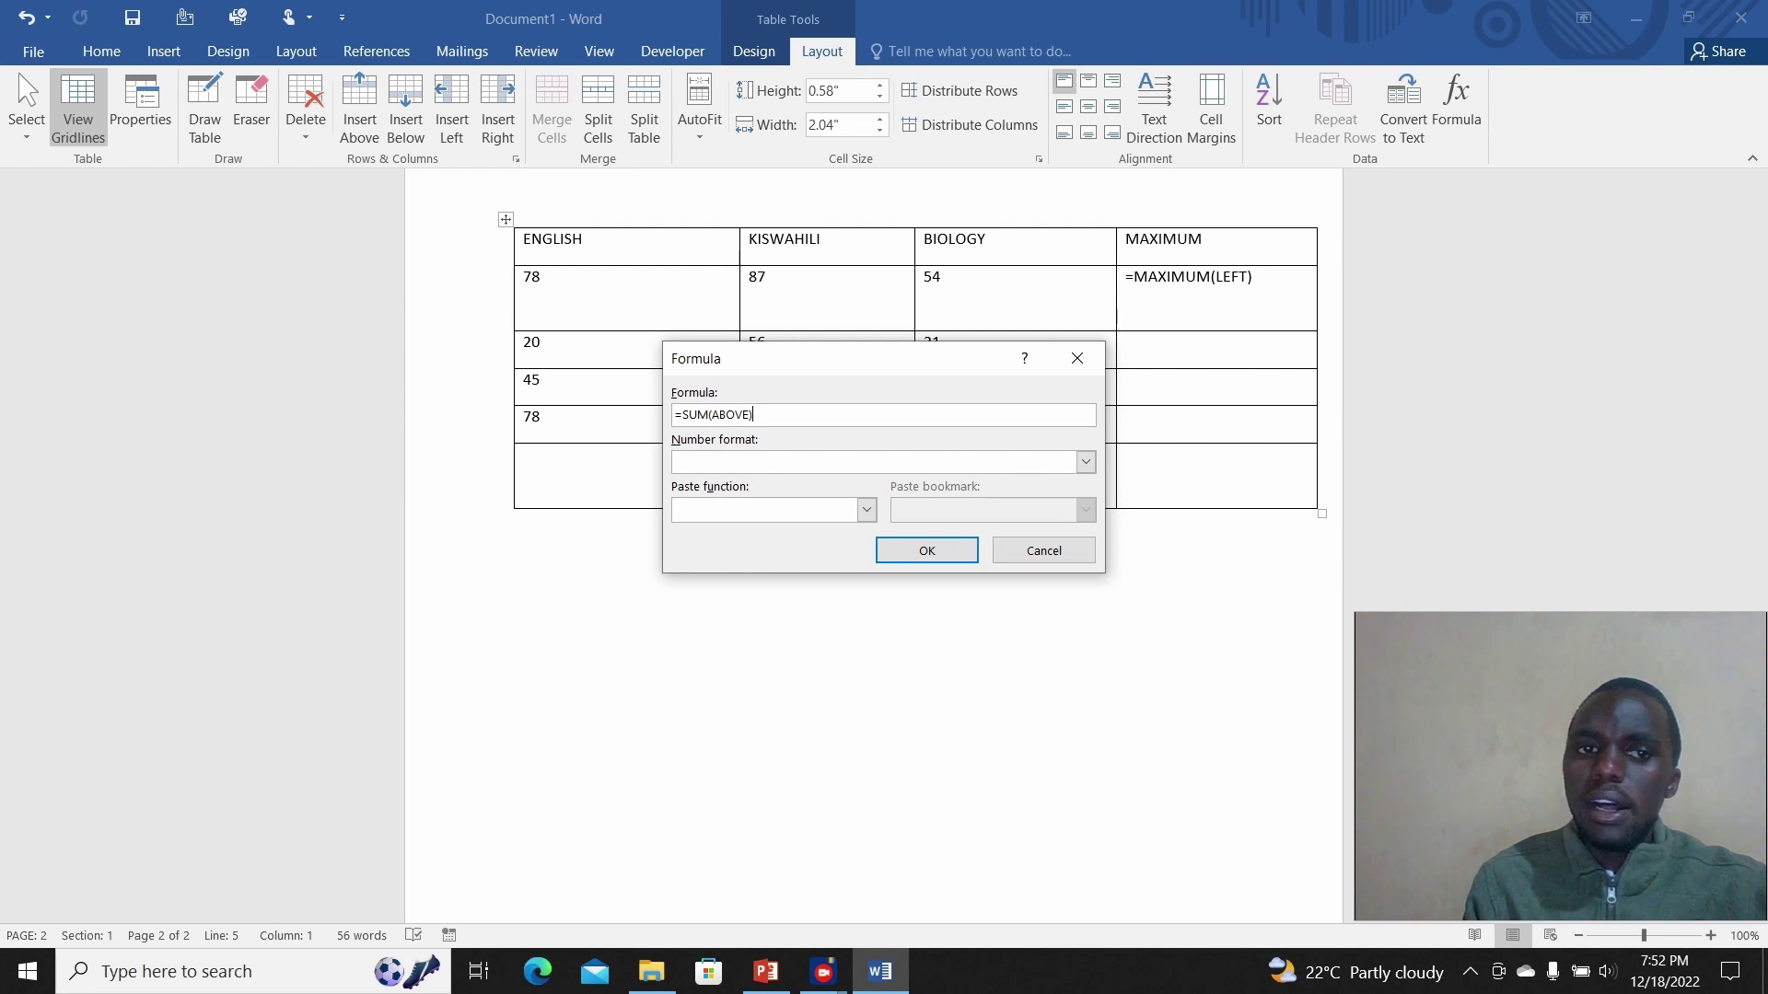
pyautogui.hotkey('shift', 'Home')
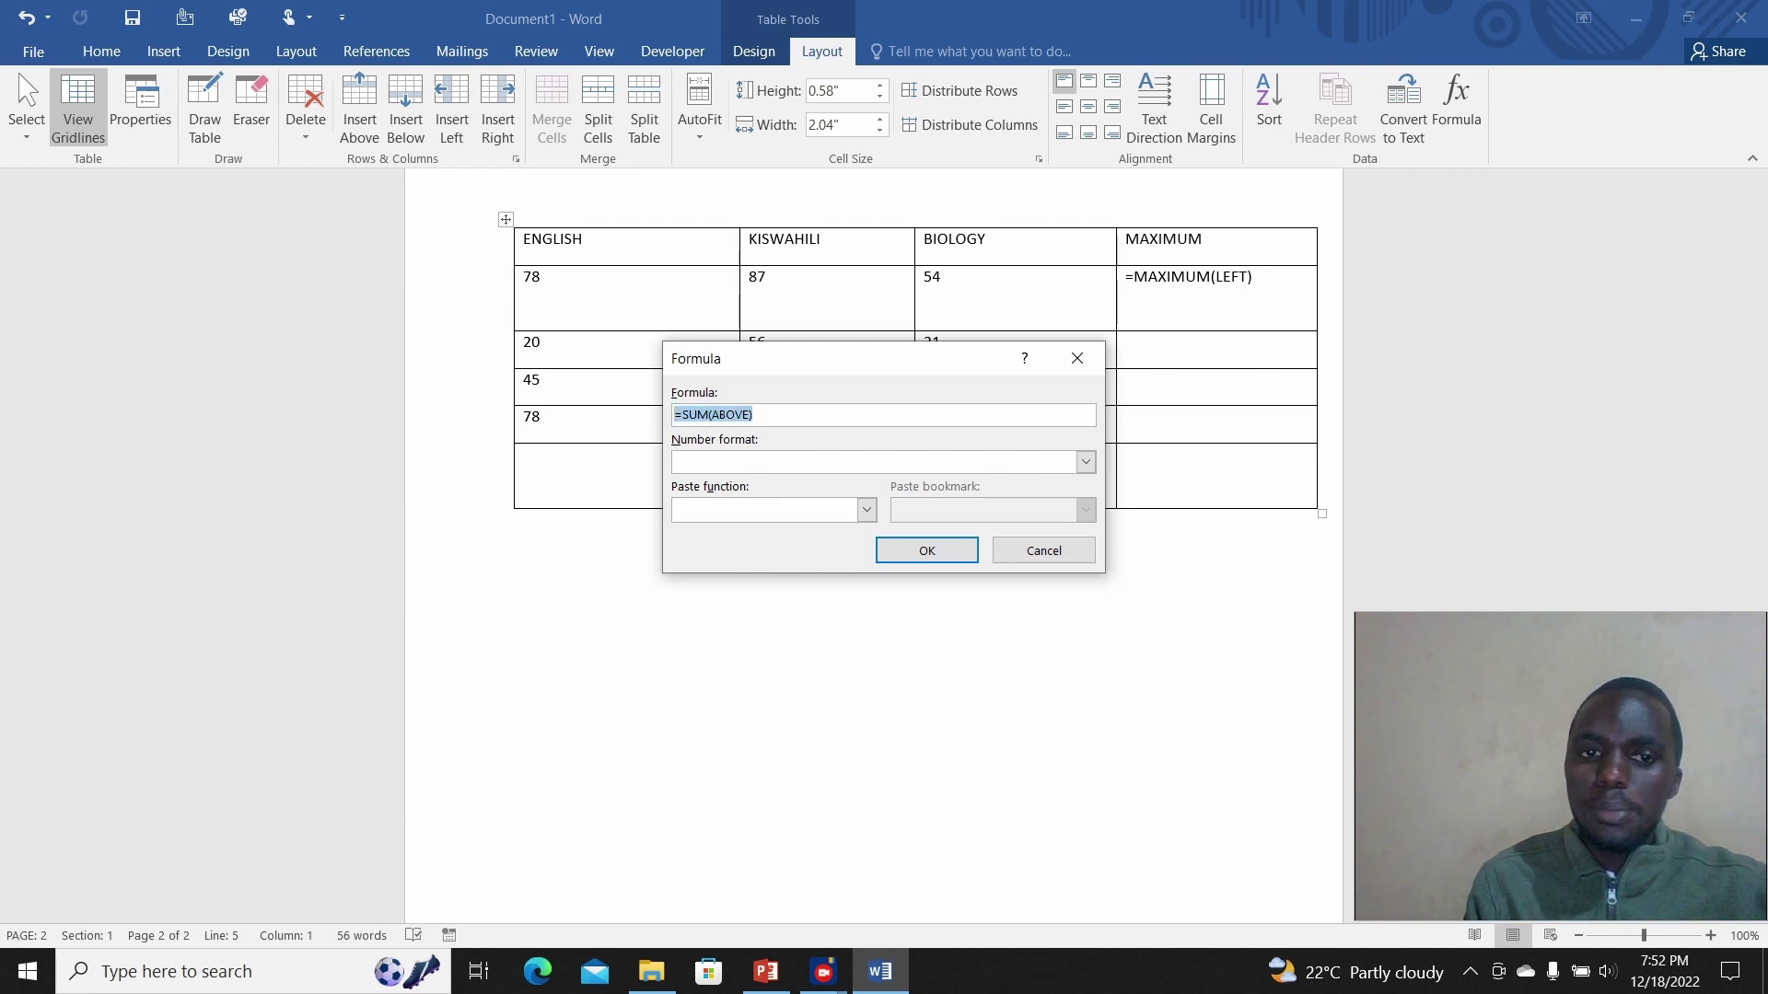
pyautogui.hotkey('ctrl', 'v')
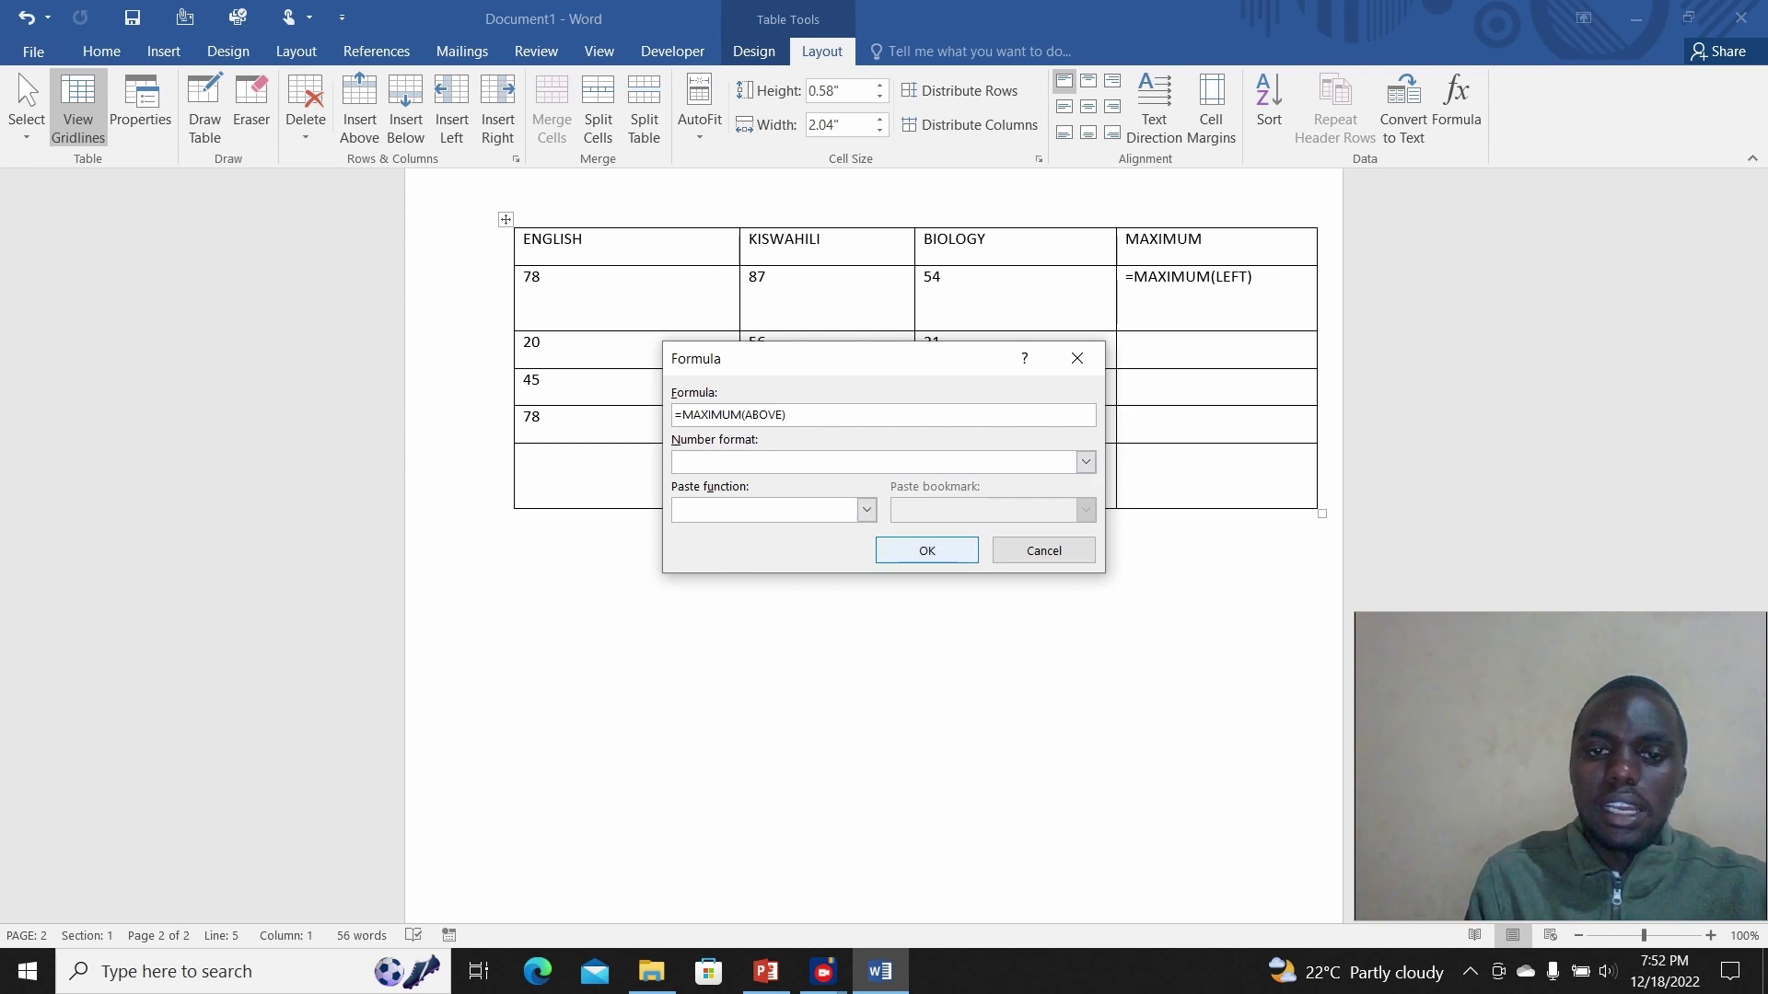
pyautogui.click(926, 551)
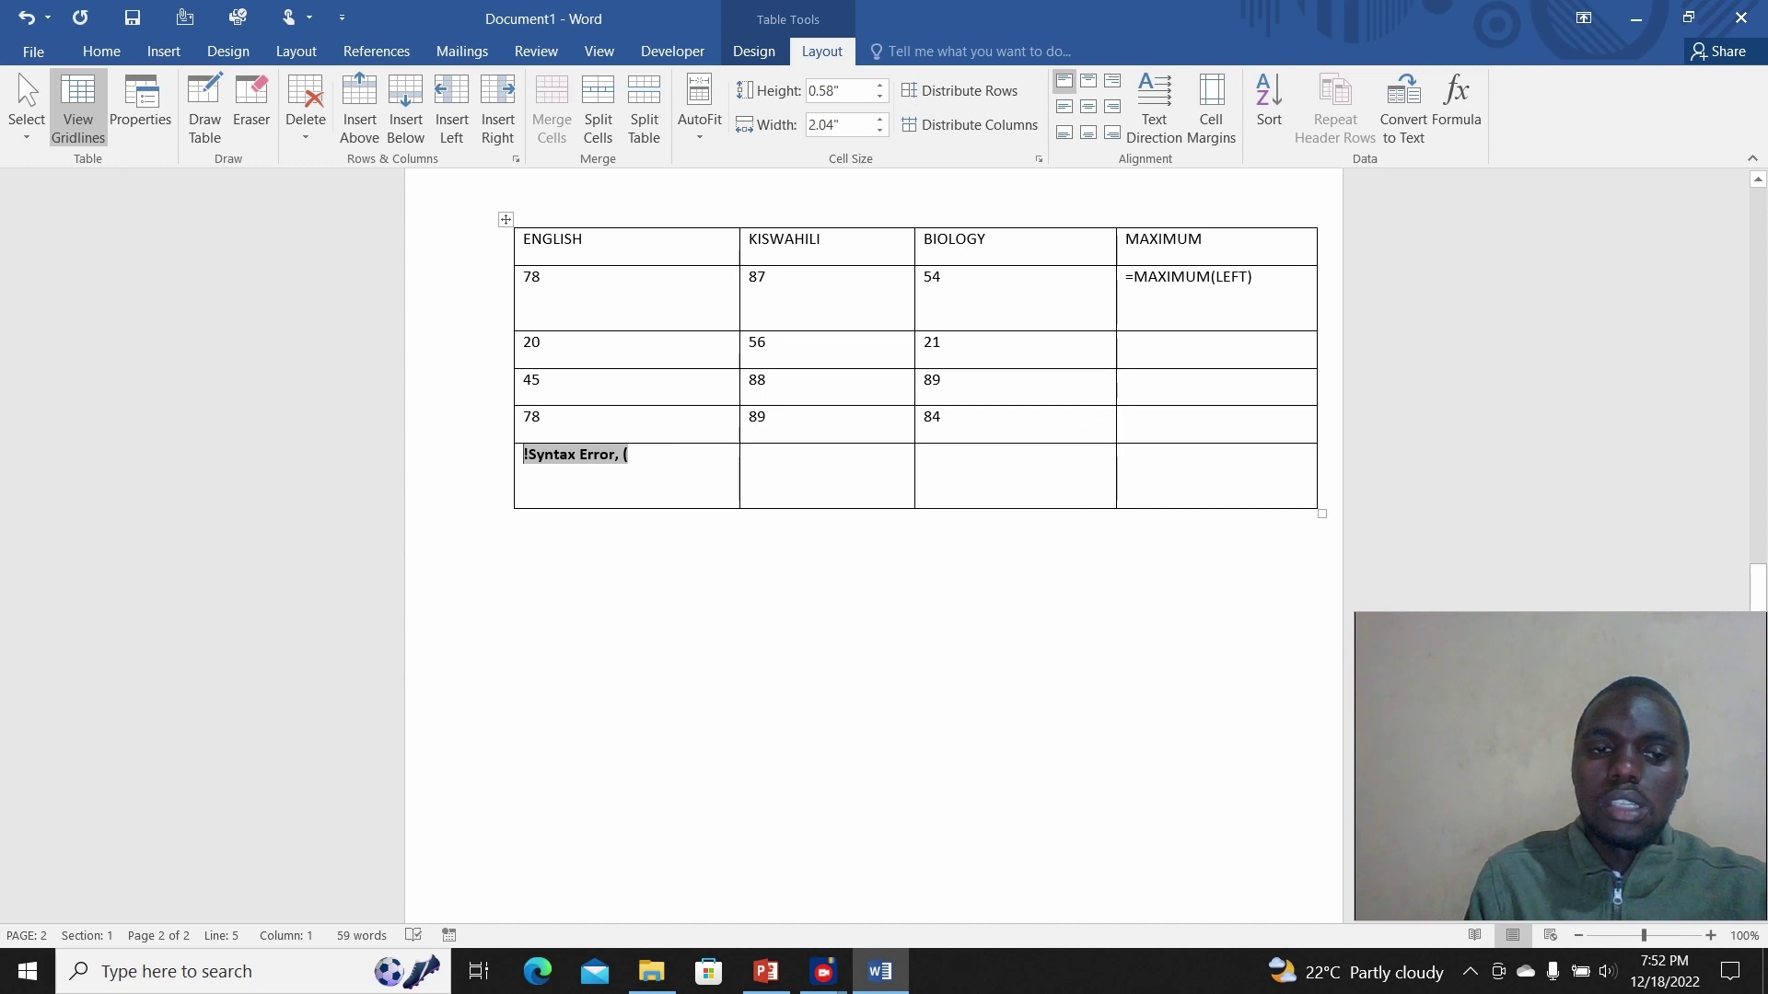
pyautogui.click(630, 455)
pyautogui.moveTo(630, 454)
pyautogui.mouseDown()
pyautogui.moveTo(527, 433)
pyautogui.moveTo(525, 455)
pyautogui.mouseUp()
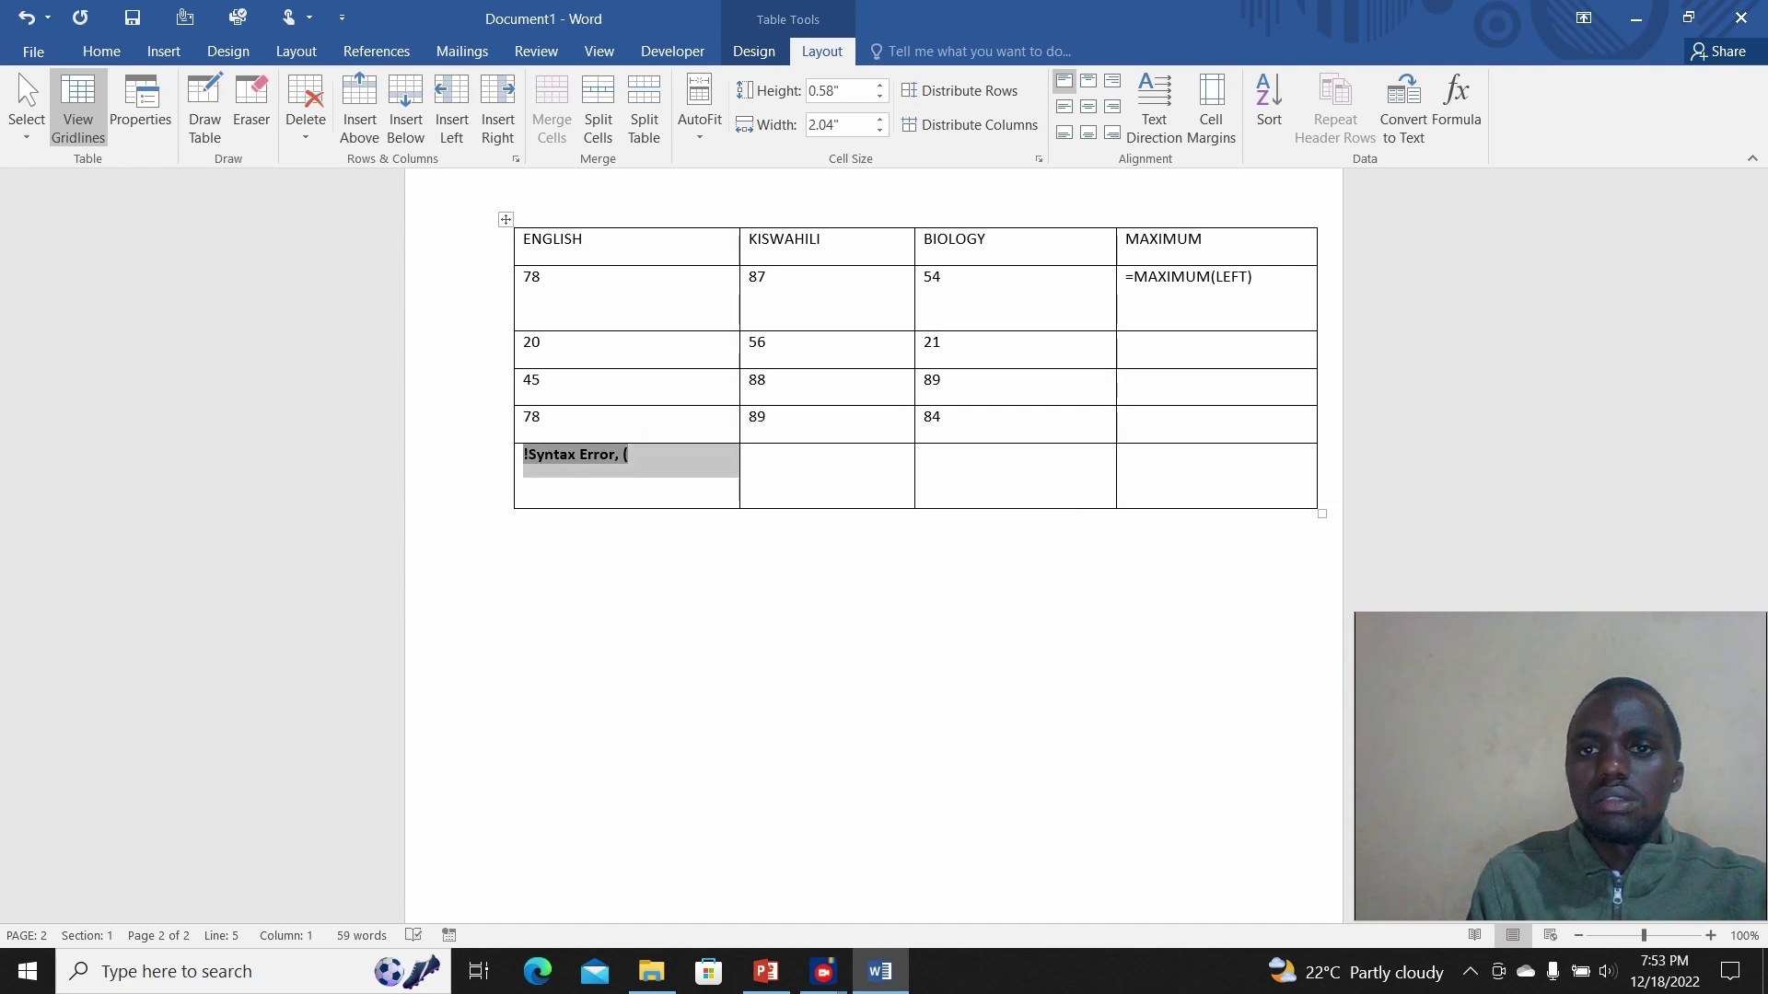
# Step: Correct the formula to =MAX(ABOVE) so the cell shows 78, and verify it
pyautogui.click(1456, 106)
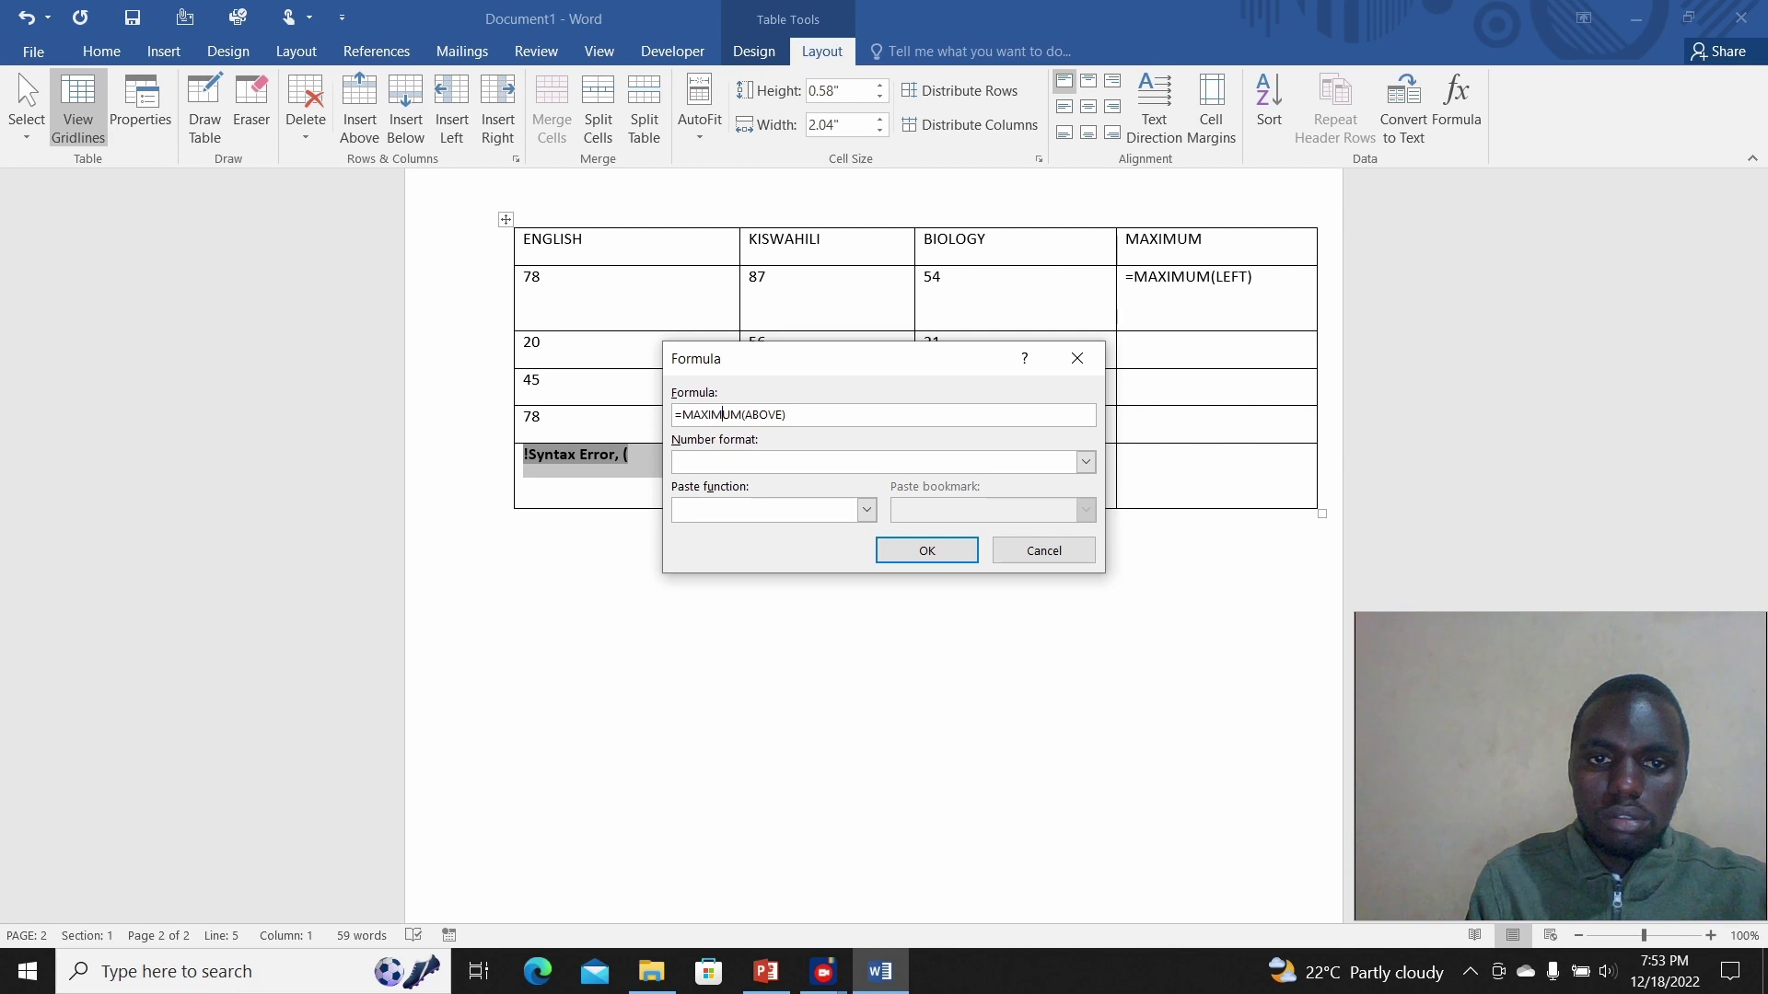
pyautogui.hotkey('shift', 'Left')
pyautogui.hotkey('shift', 'Left')
pyautogui.hotkey('shift', 'Left')
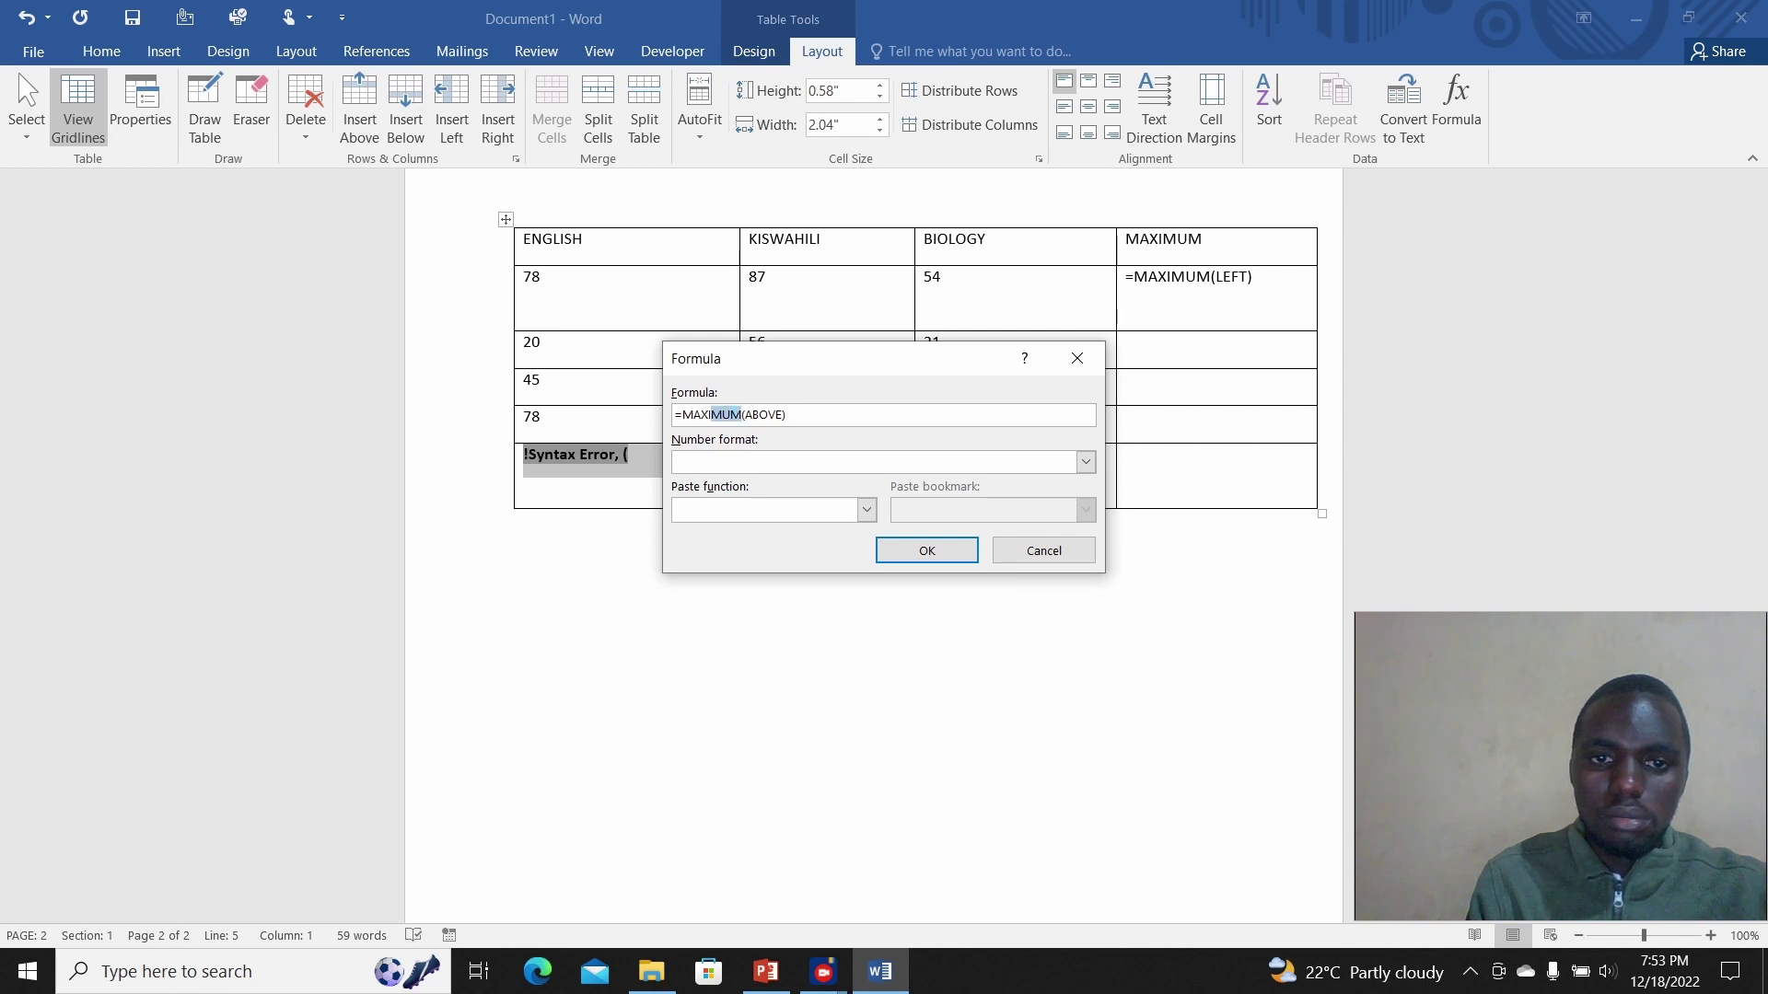
pyautogui.press('BackSpace')
pyautogui.press('Return')
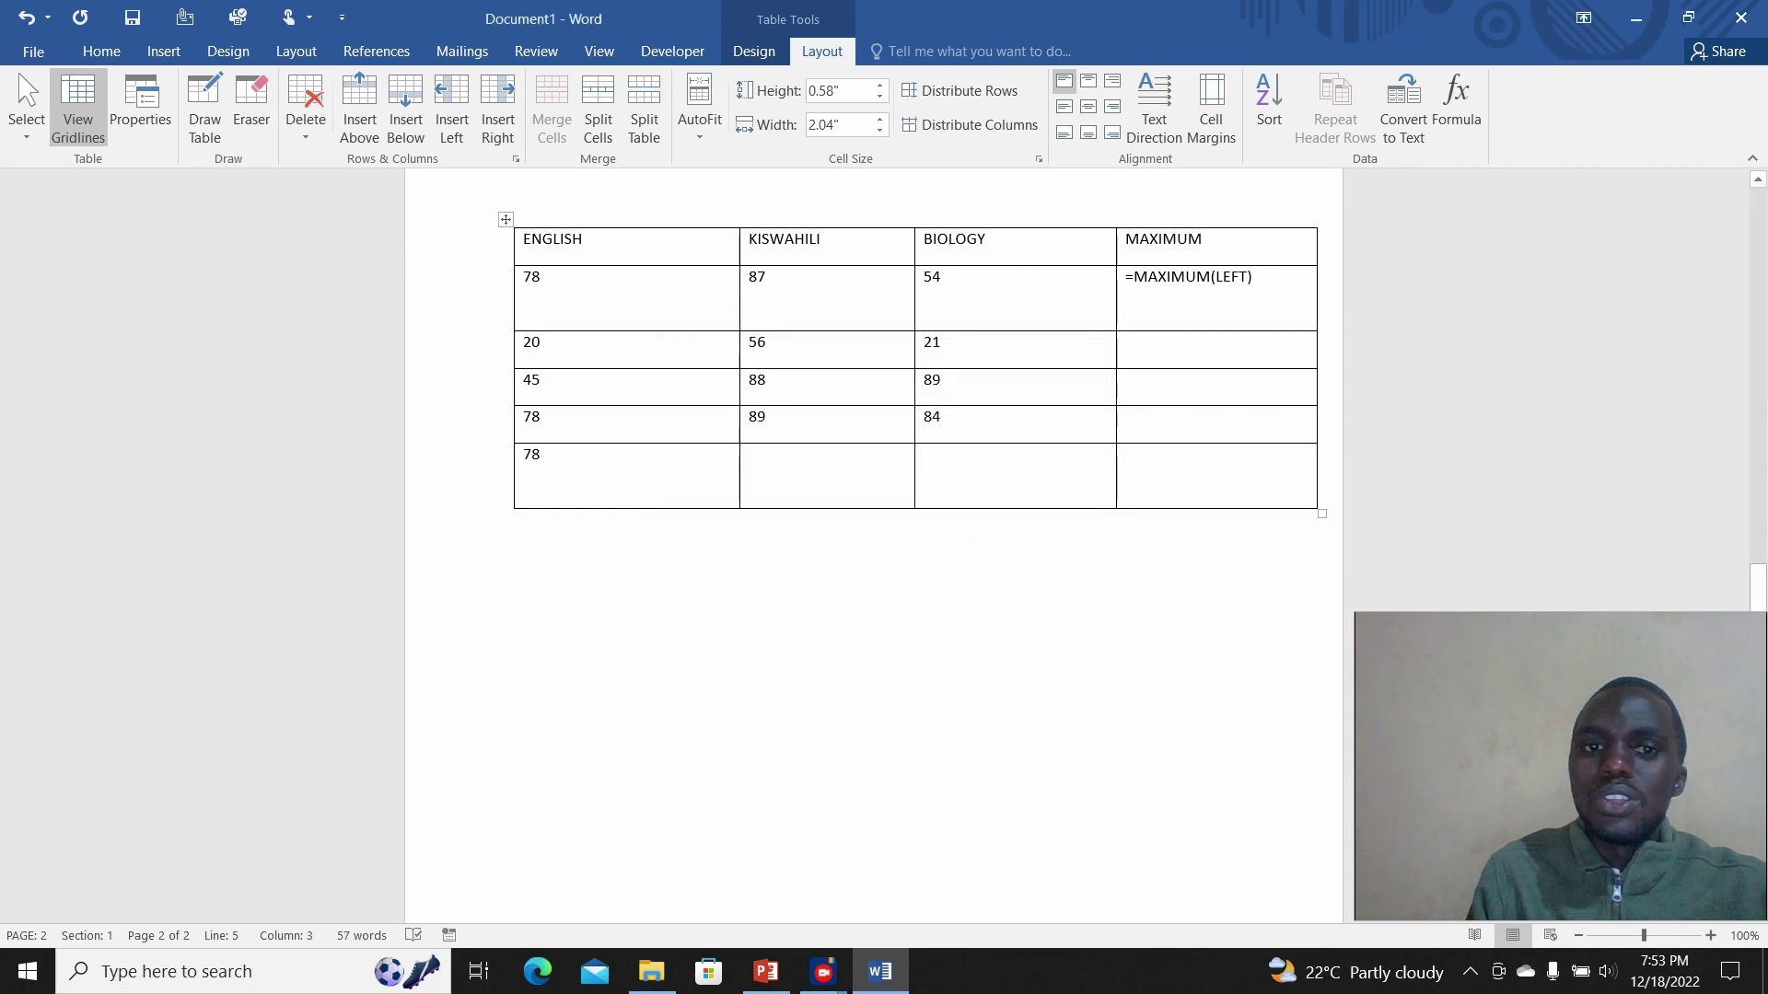
pyautogui.doubleClick(531, 457)
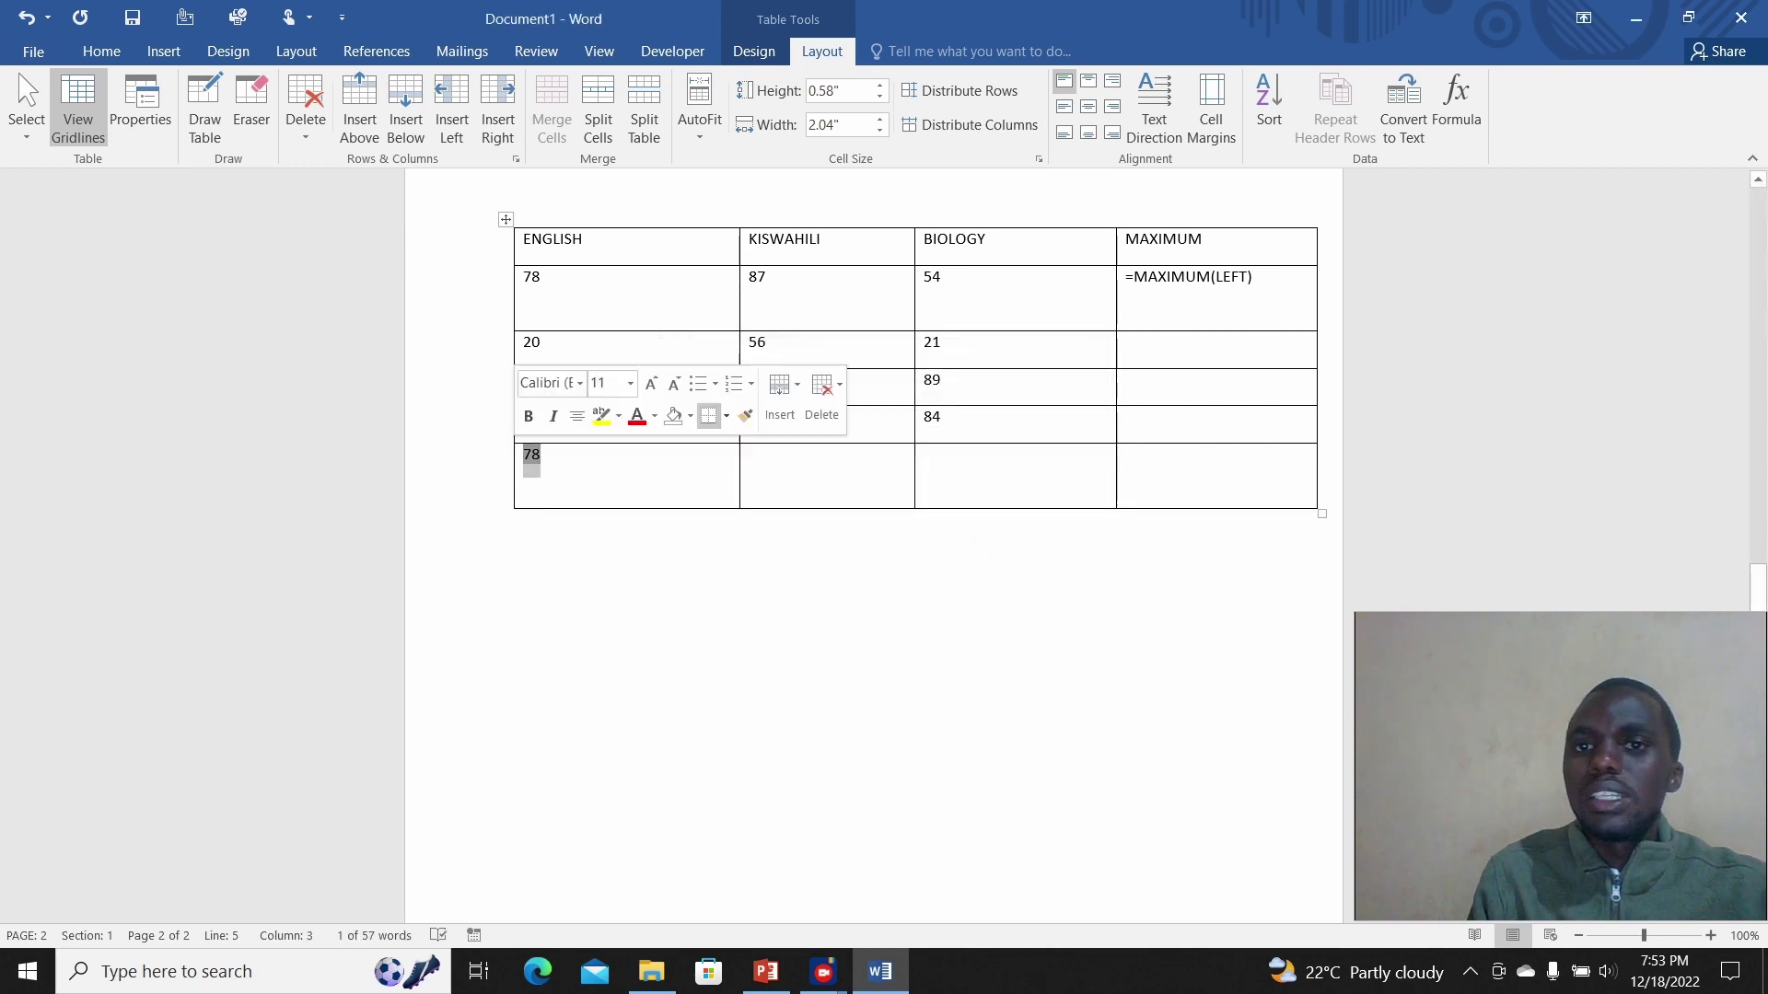
pyautogui.click(1455, 106)
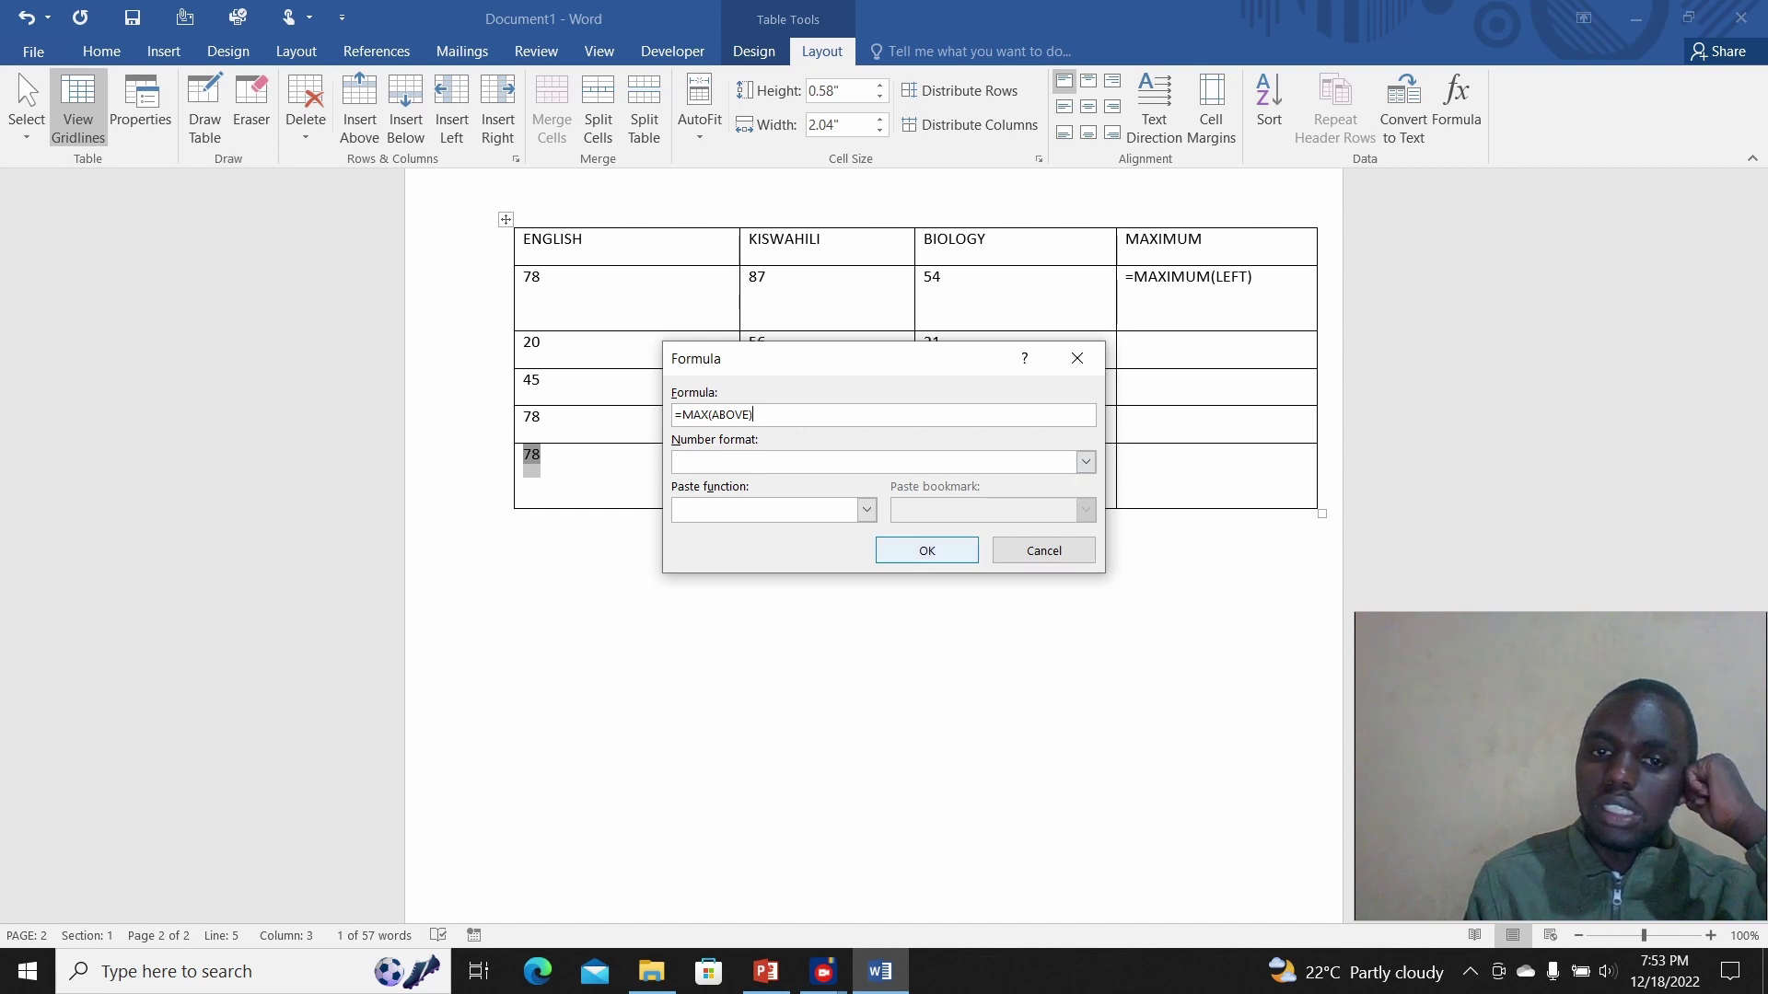
pyautogui.click(927, 550)
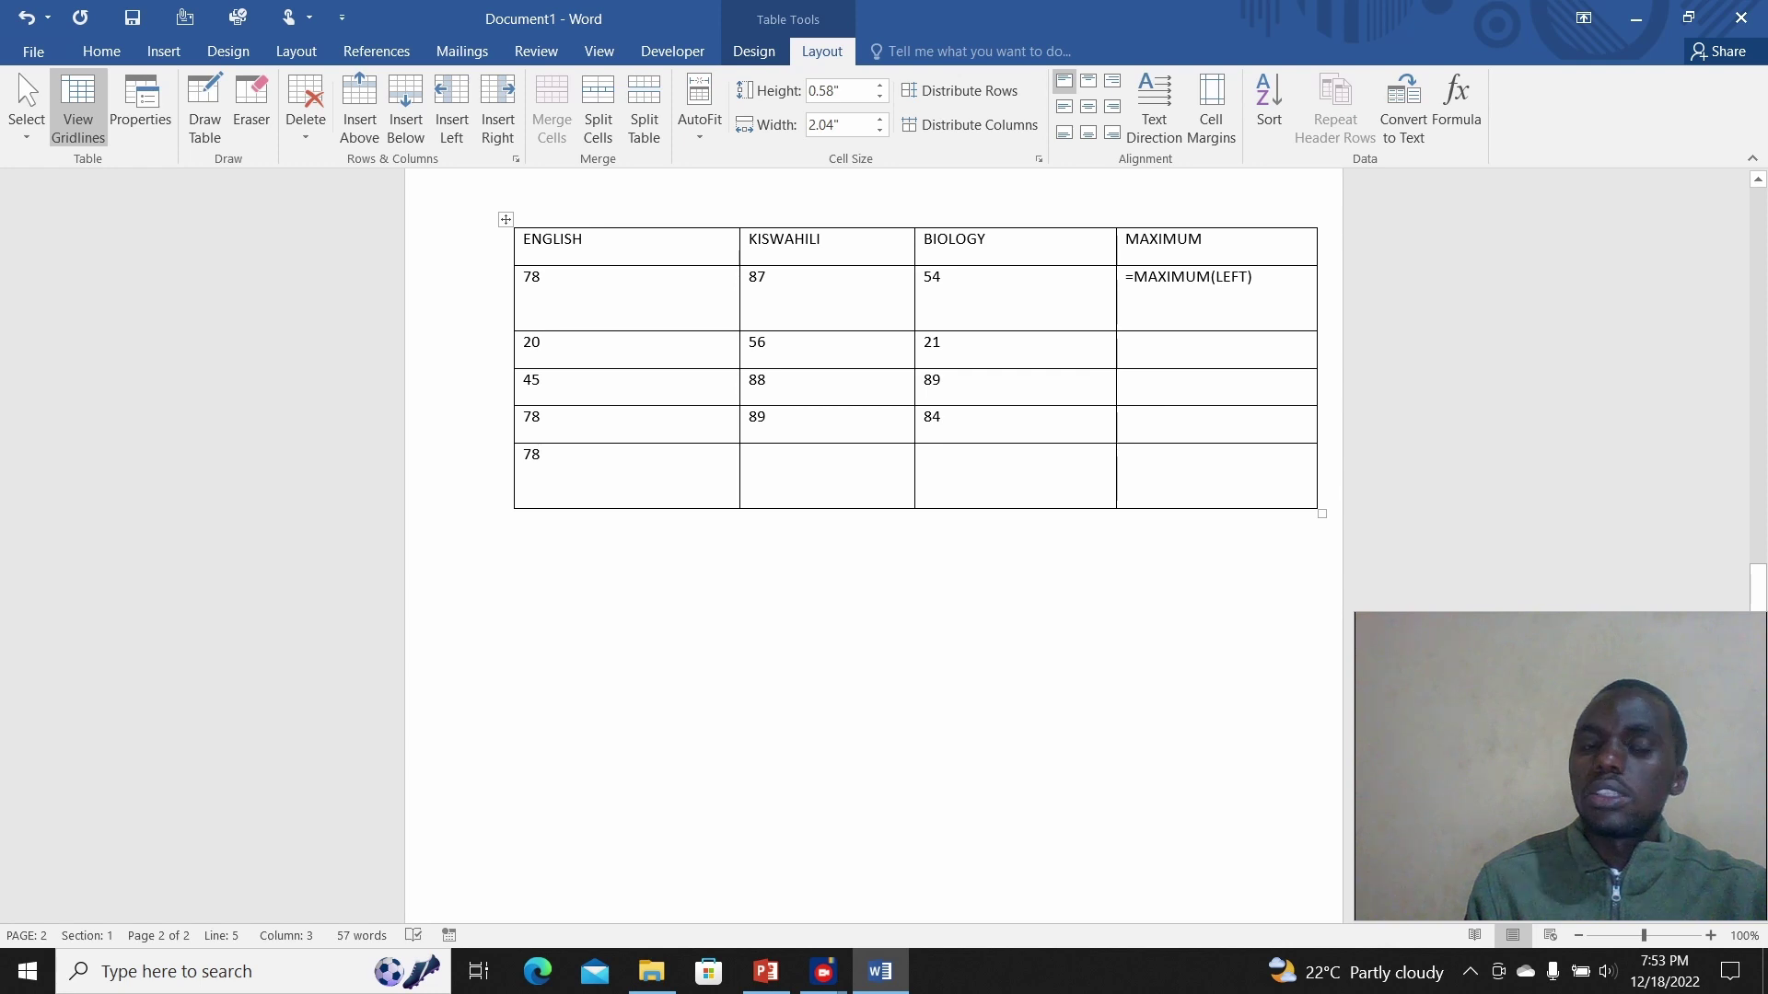
pyautogui.moveTo(1134, 278); pyautogui.dragTo(1252, 277)
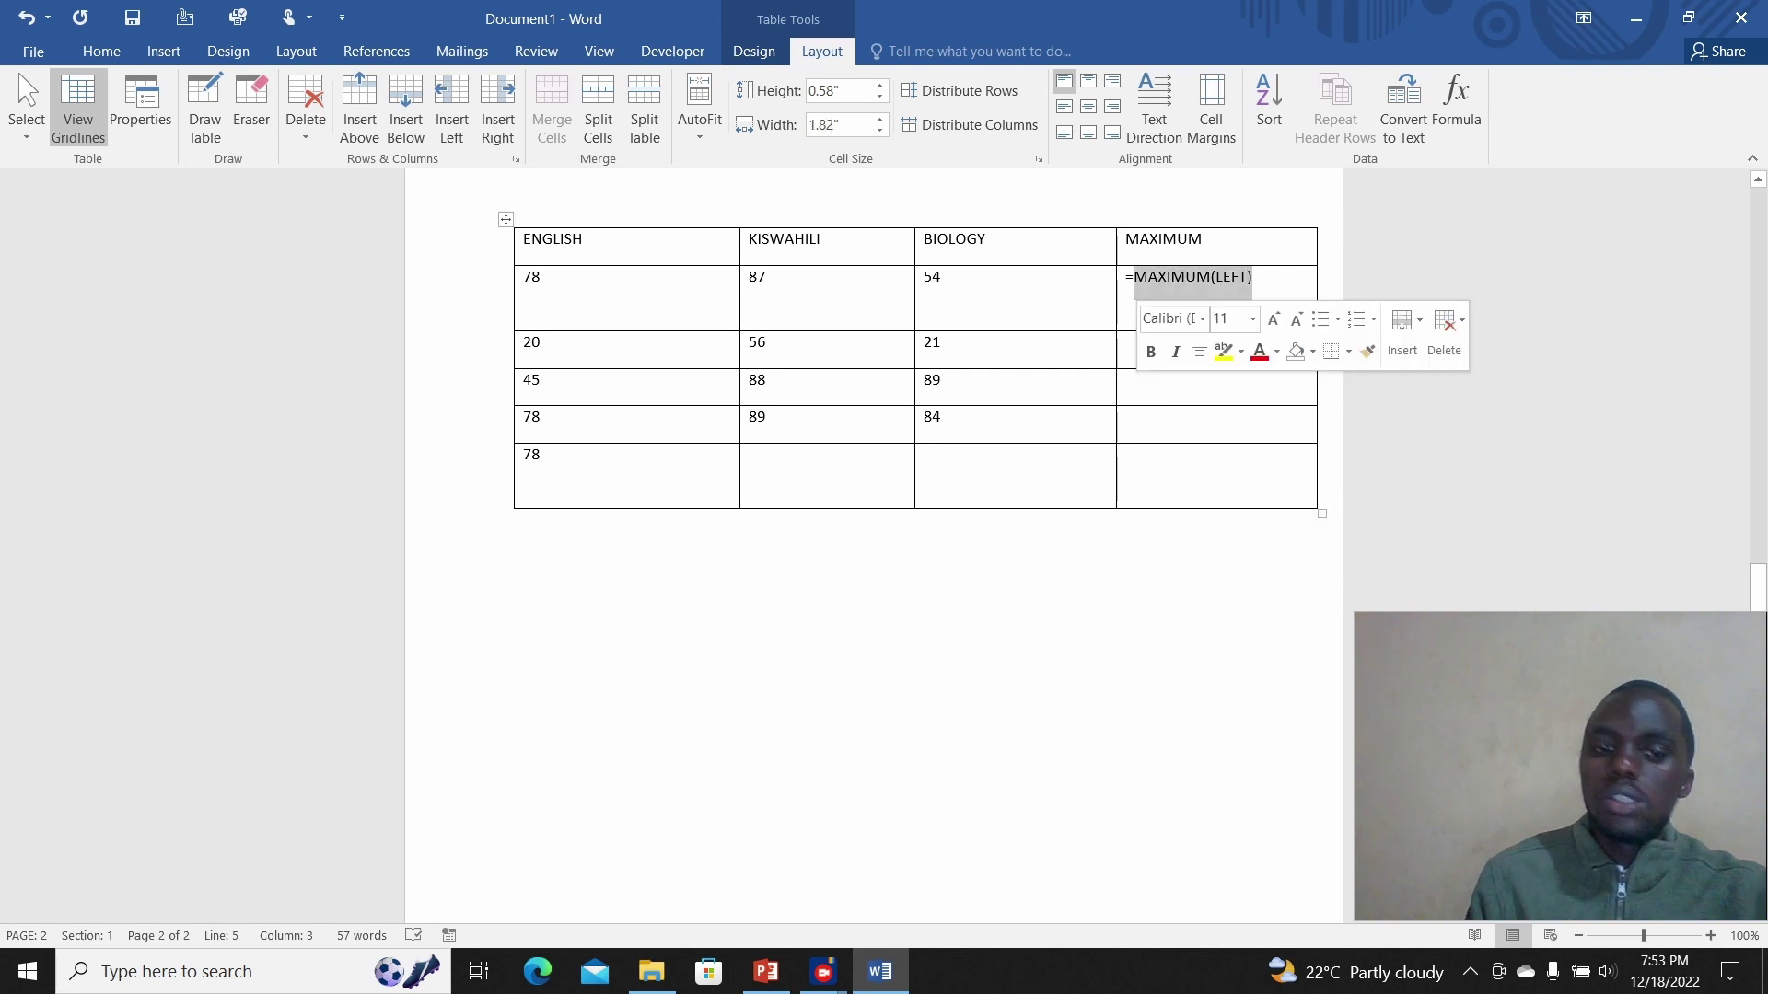
# Step: Replace the MAXIMUM(LEFT) text in row 2's MAXIMUM cell with a =max(left) formula showing 87
pyautogui.press('BackSpace')
pyautogui.hotkey('ctrl', 'z')
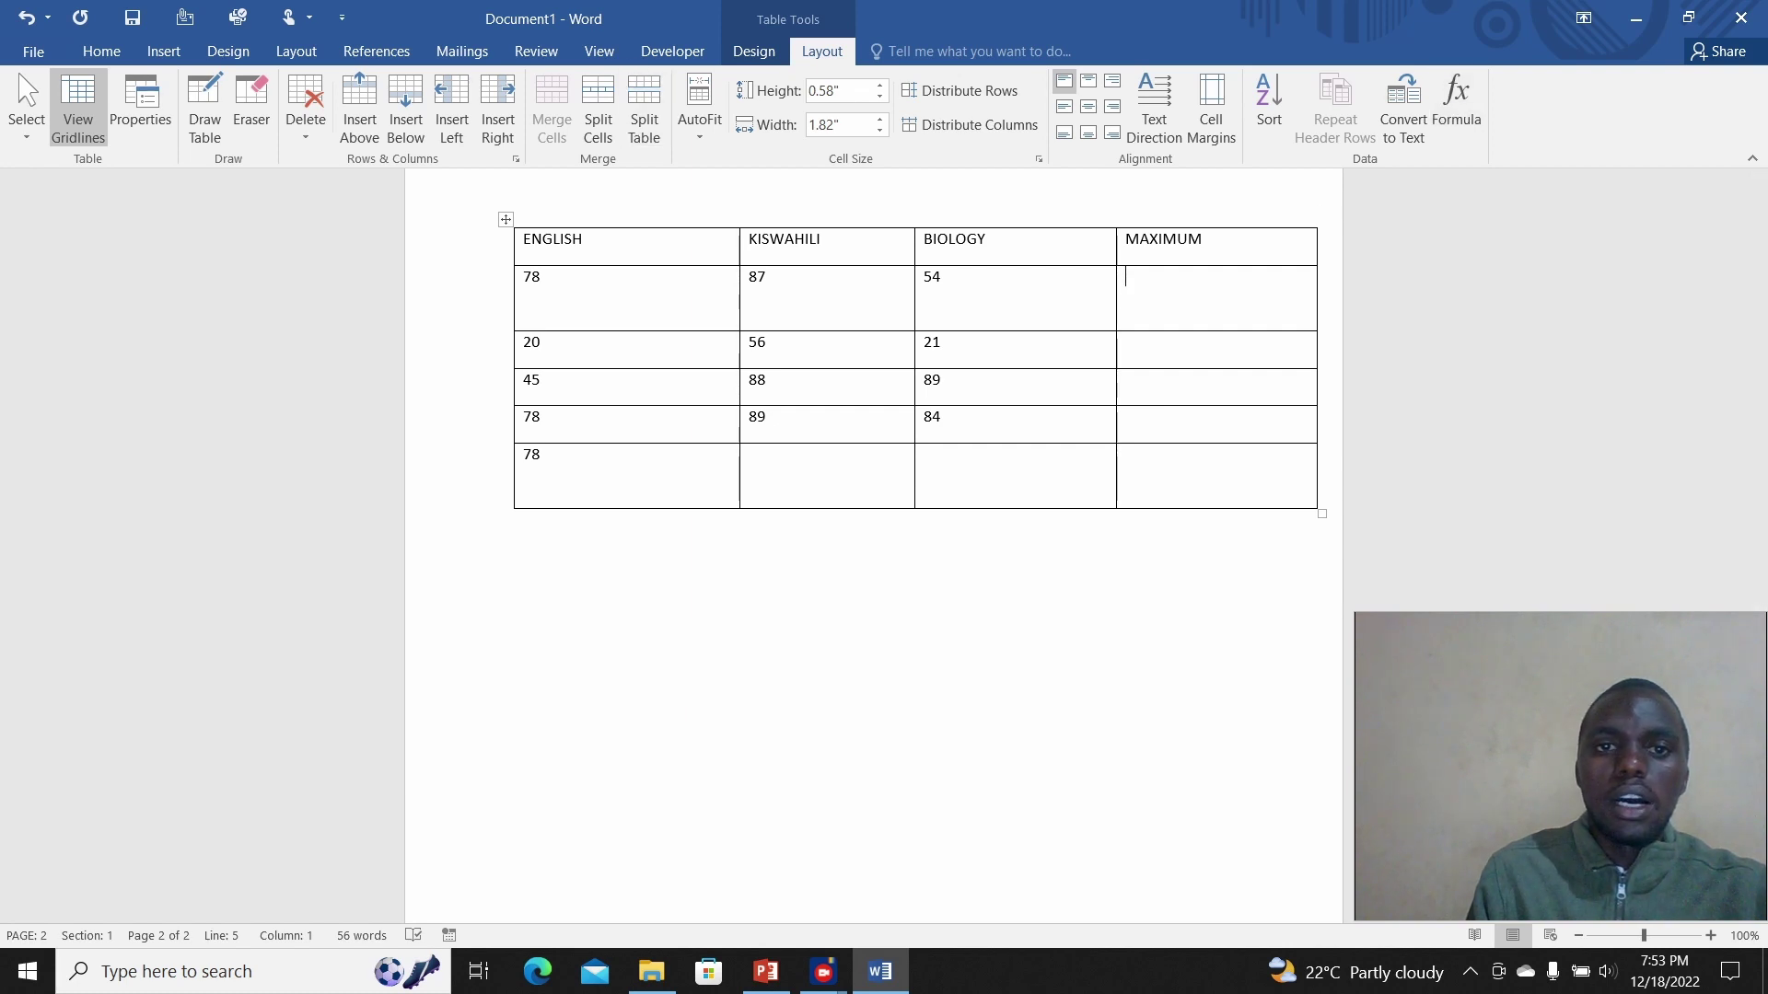
pyautogui.click(515, 521)
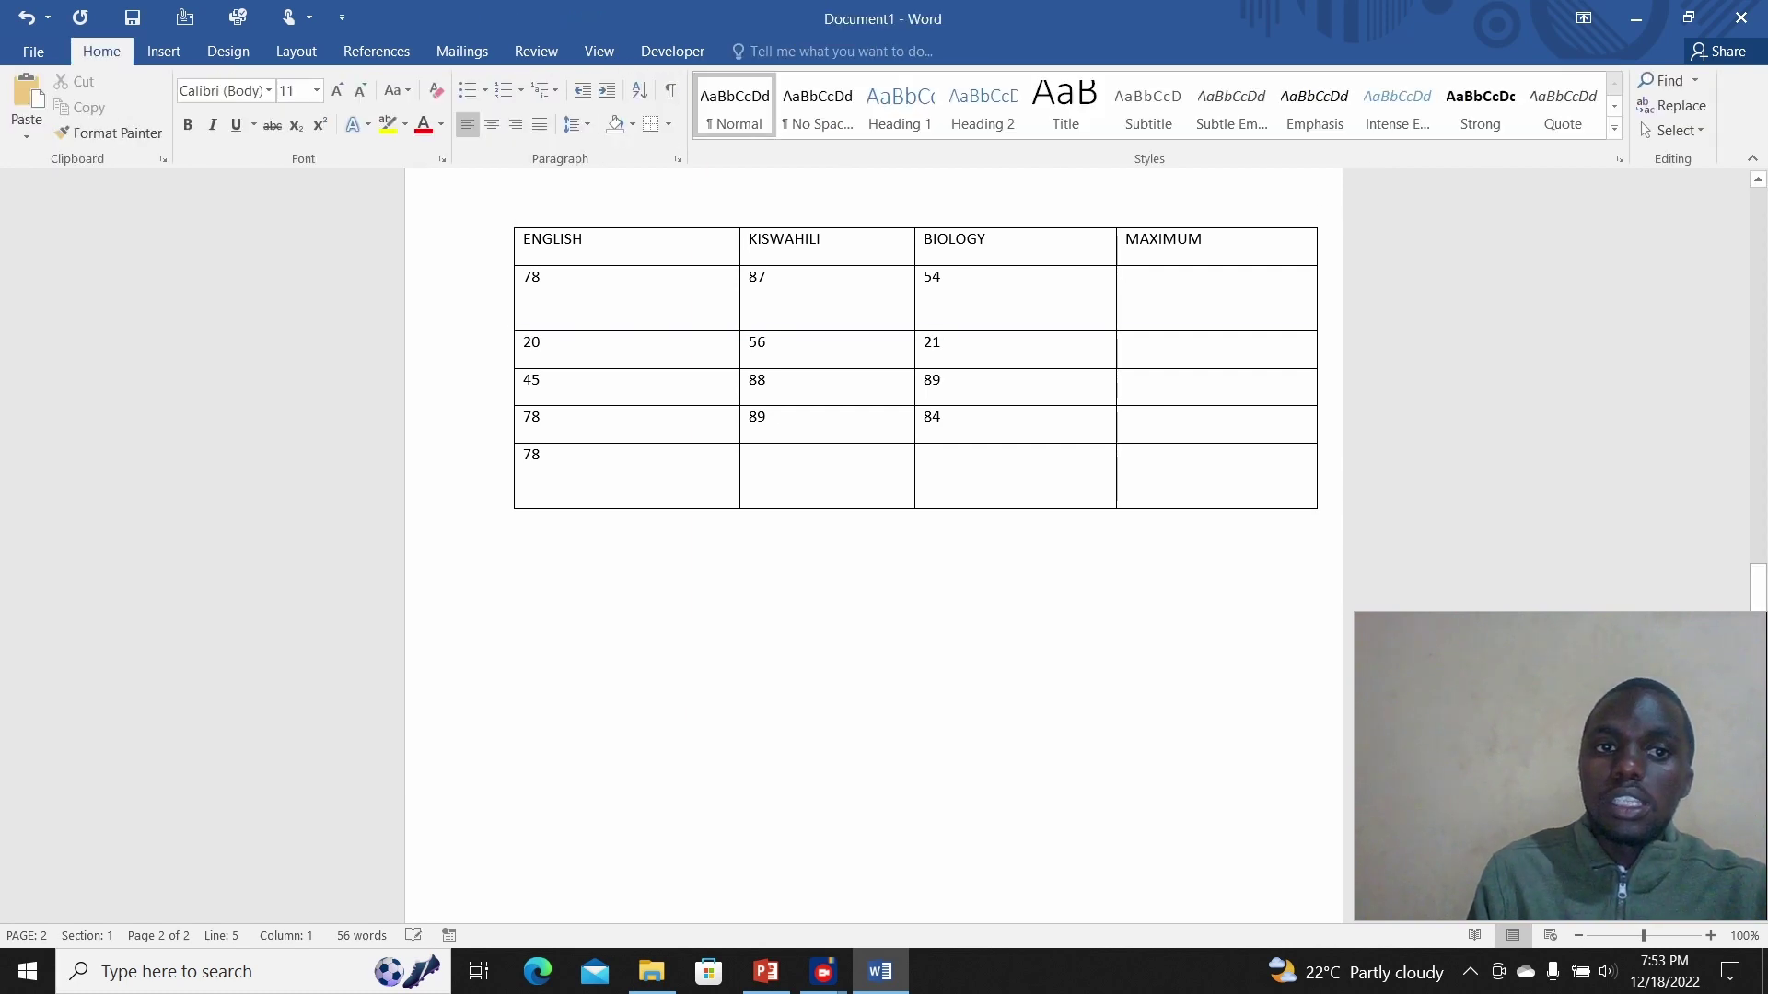
pyautogui.click(1125, 277)
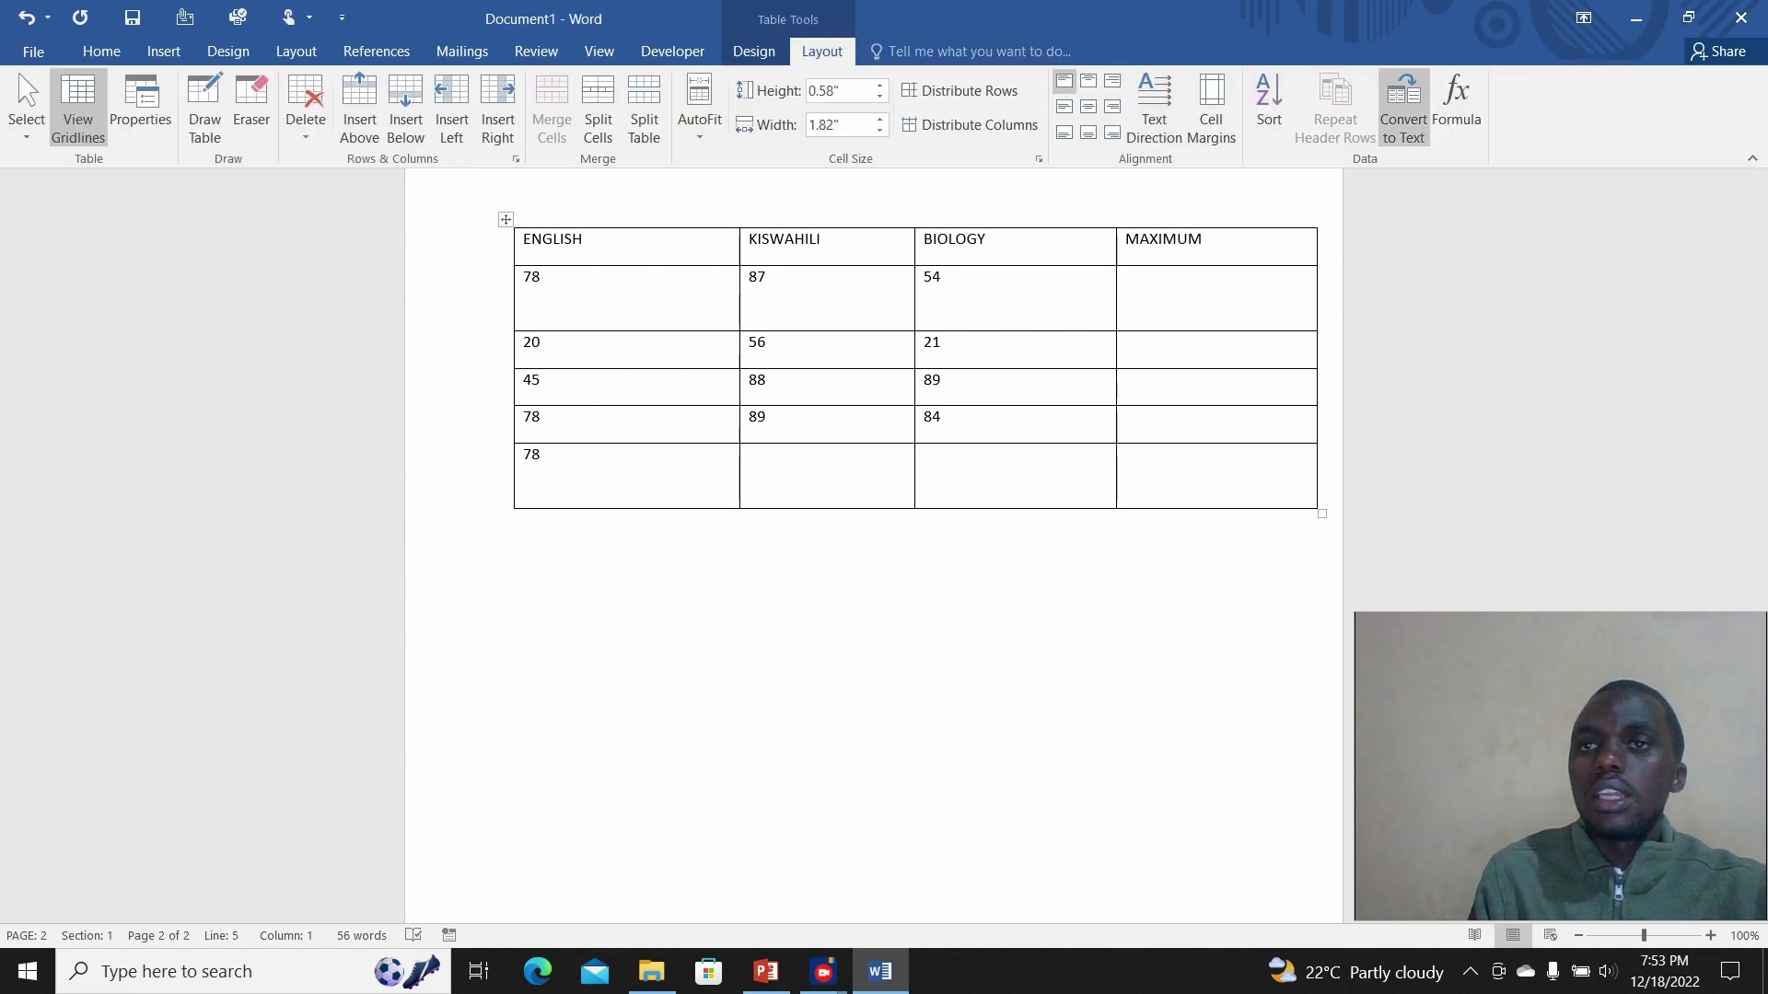
pyautogui.click(1456, 106)
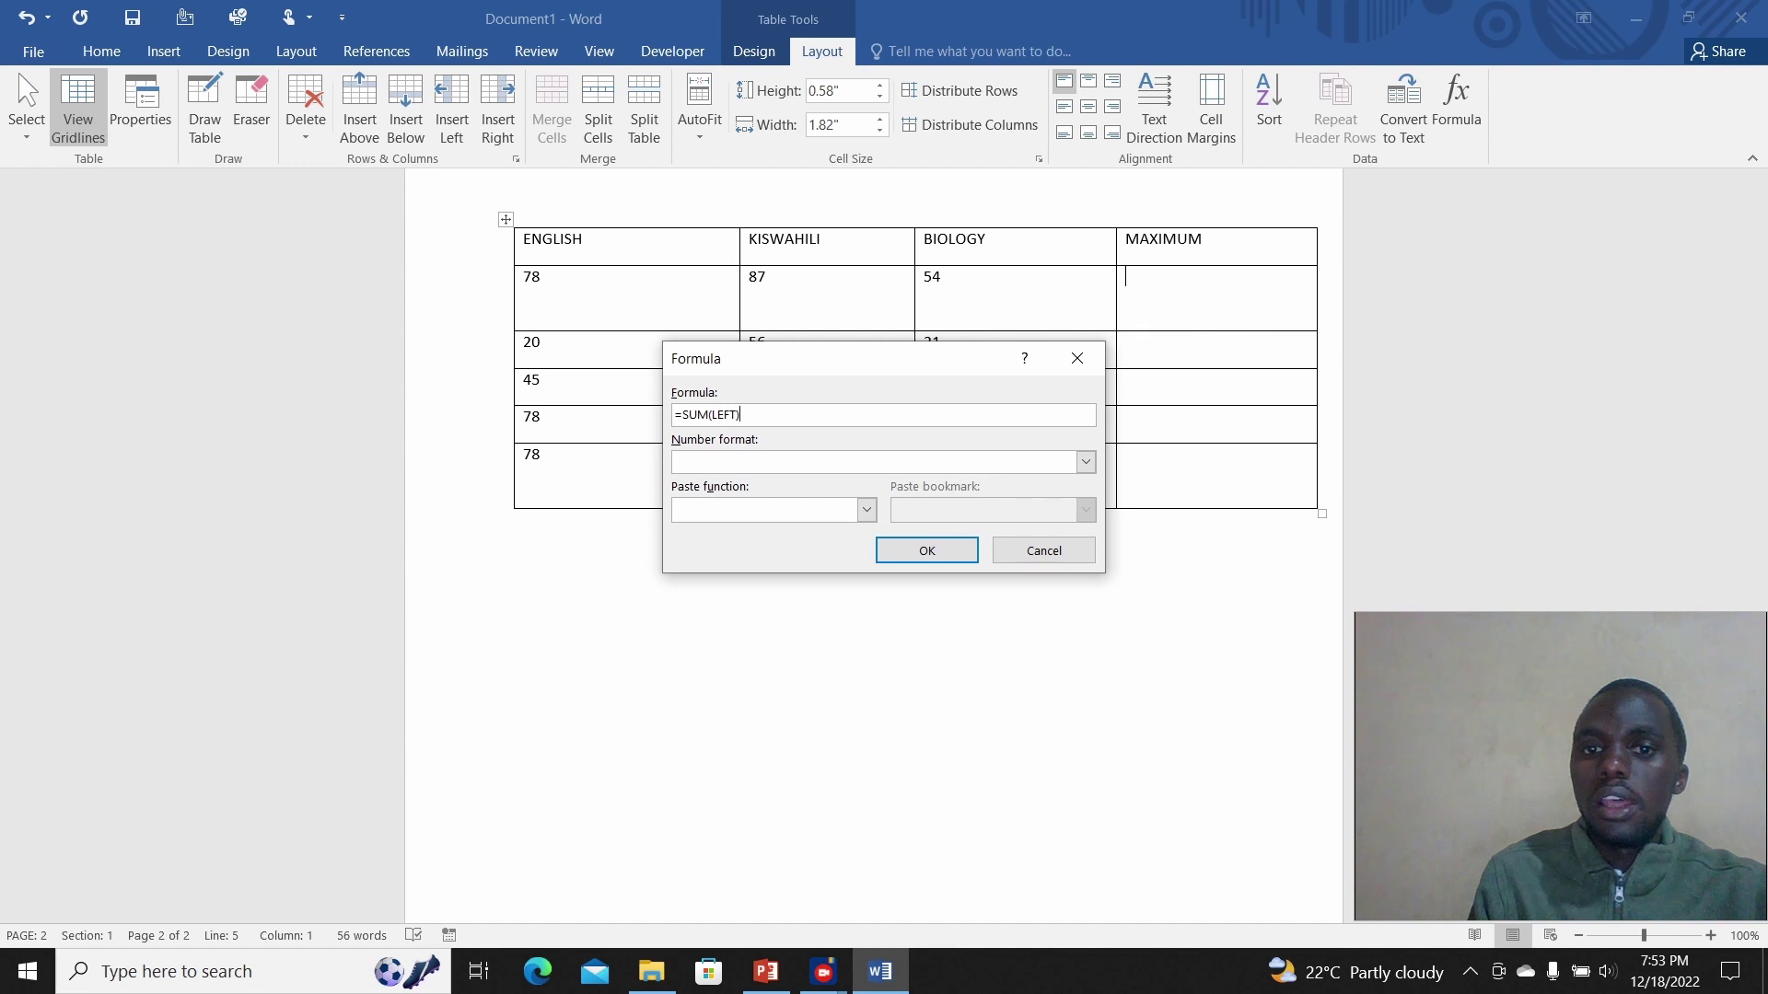
pyautogui.hotkey('shift', 'Left')
pyautogui.hotkey('shift', 'Left')
pyautogui.hotkey('shift', 'Left')
pyautogui.hotkey('shift', 'Left')
pyautogui.hotkey('shift', 'Left')
pyautogui.hotkey('shift', 'Left')
pyautogui.hotkey('shift', 'Left')
pyautogui.hotkey('shift', 'Left')
pyautogui.hotkey('shift', 'Left')
pyautogui.hotkey('shift', 'Left')
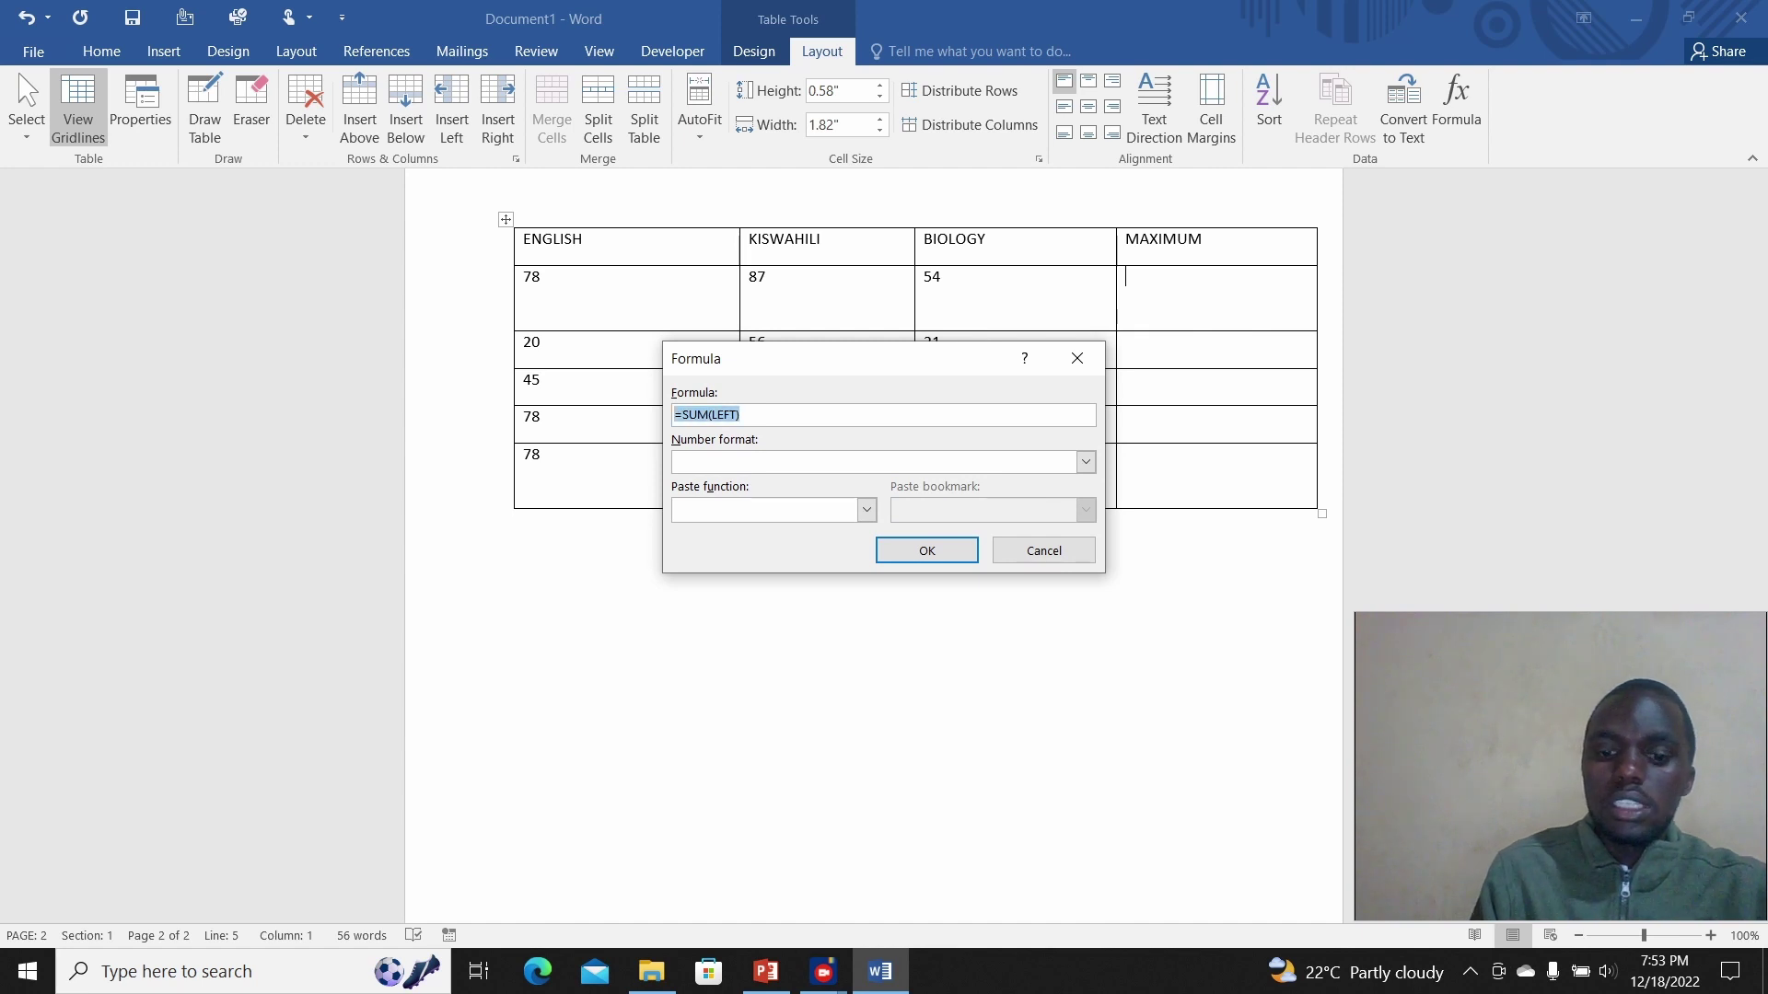
pyautogui.write('=ma')
pyautogui.write('c')
pyautogui.write('x')
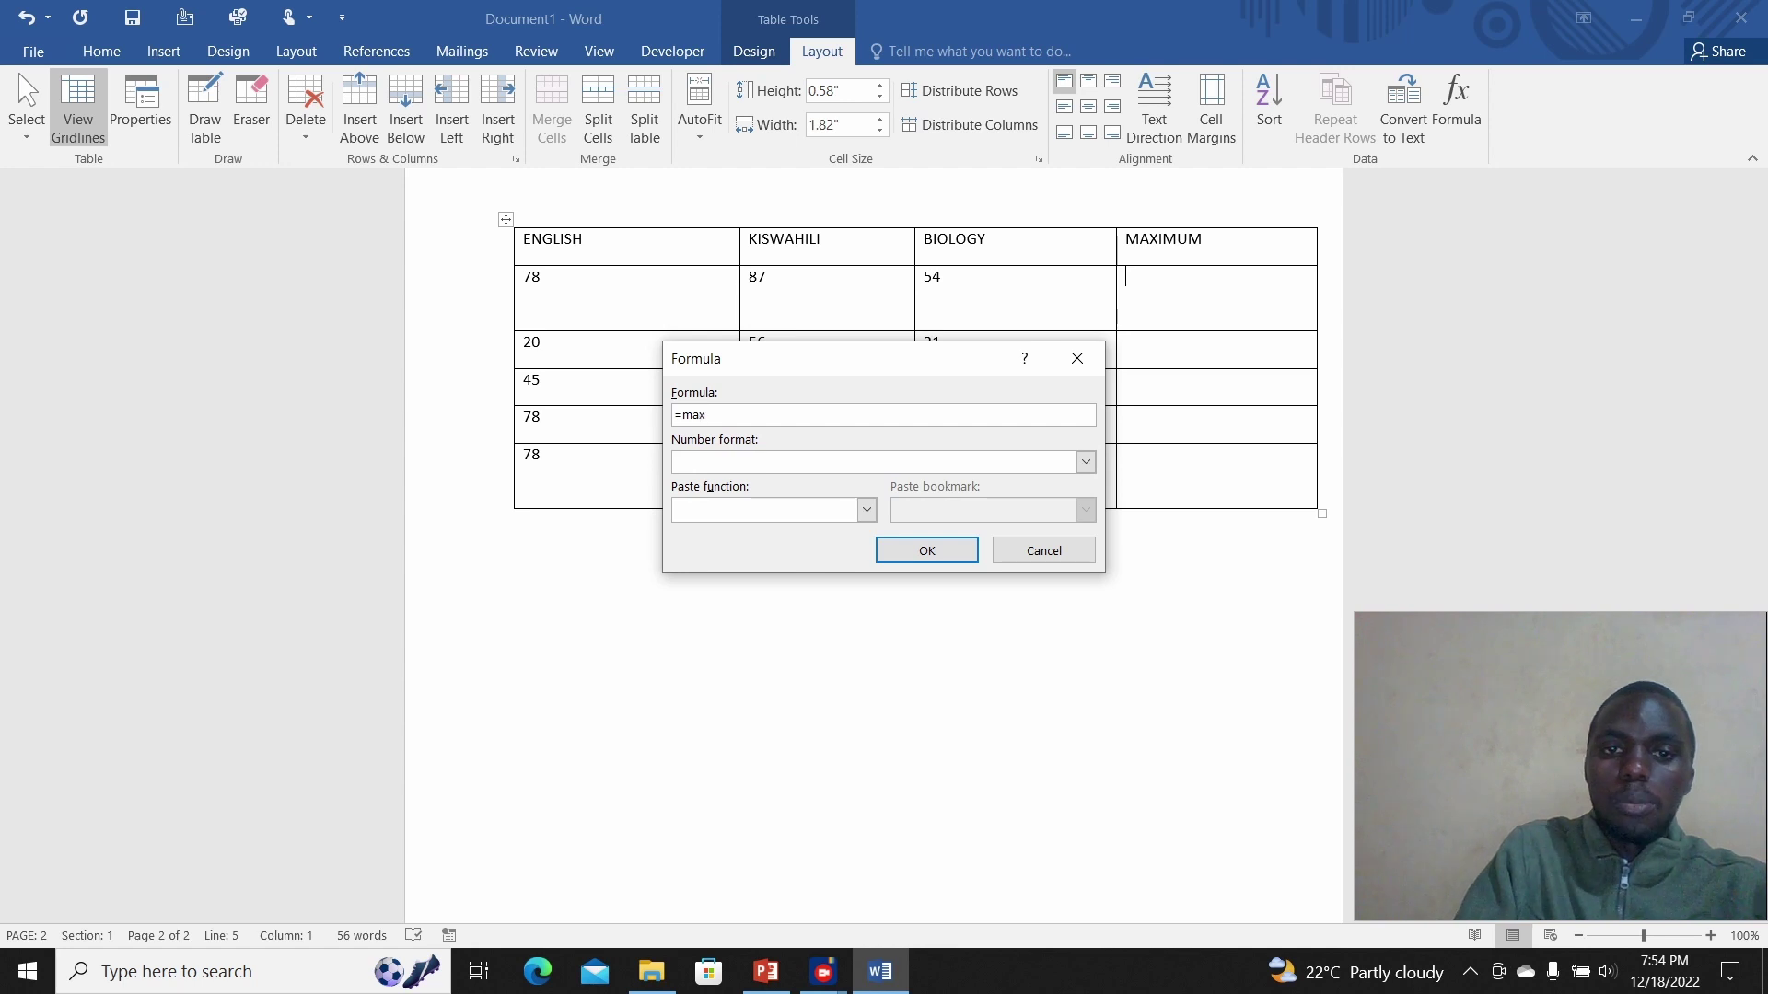
pyautogui.write('(left)')
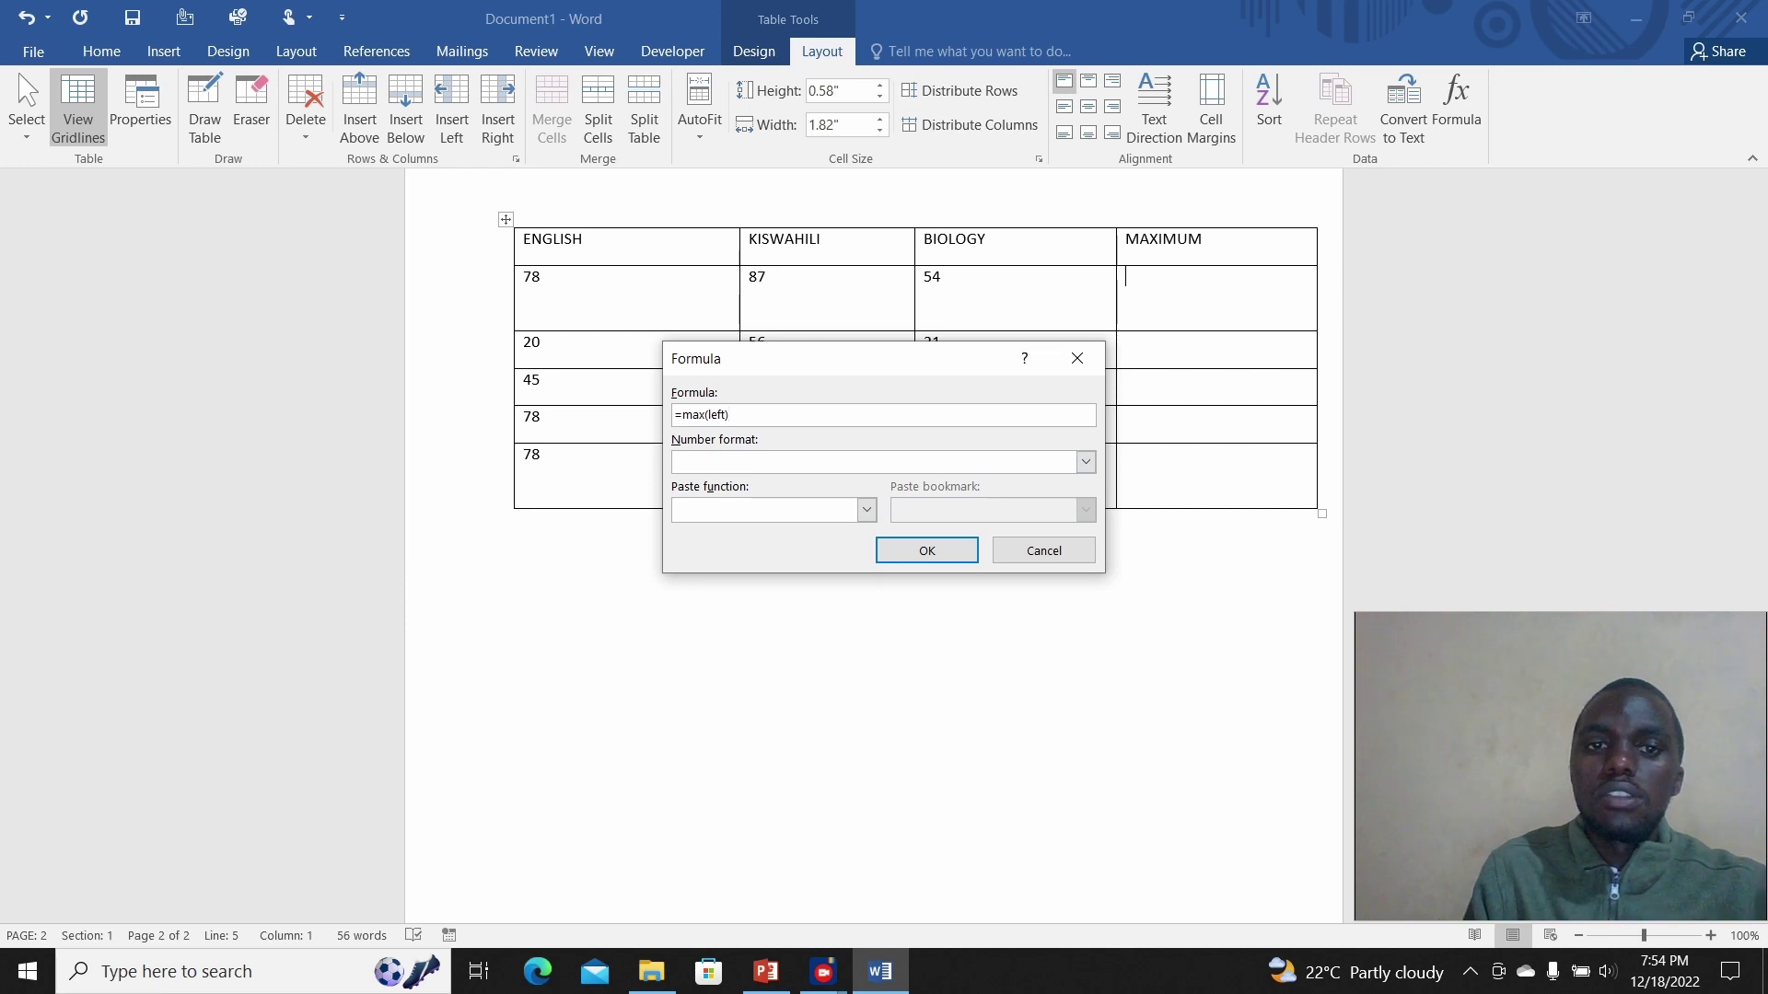
pyautogui.click(926, 550)
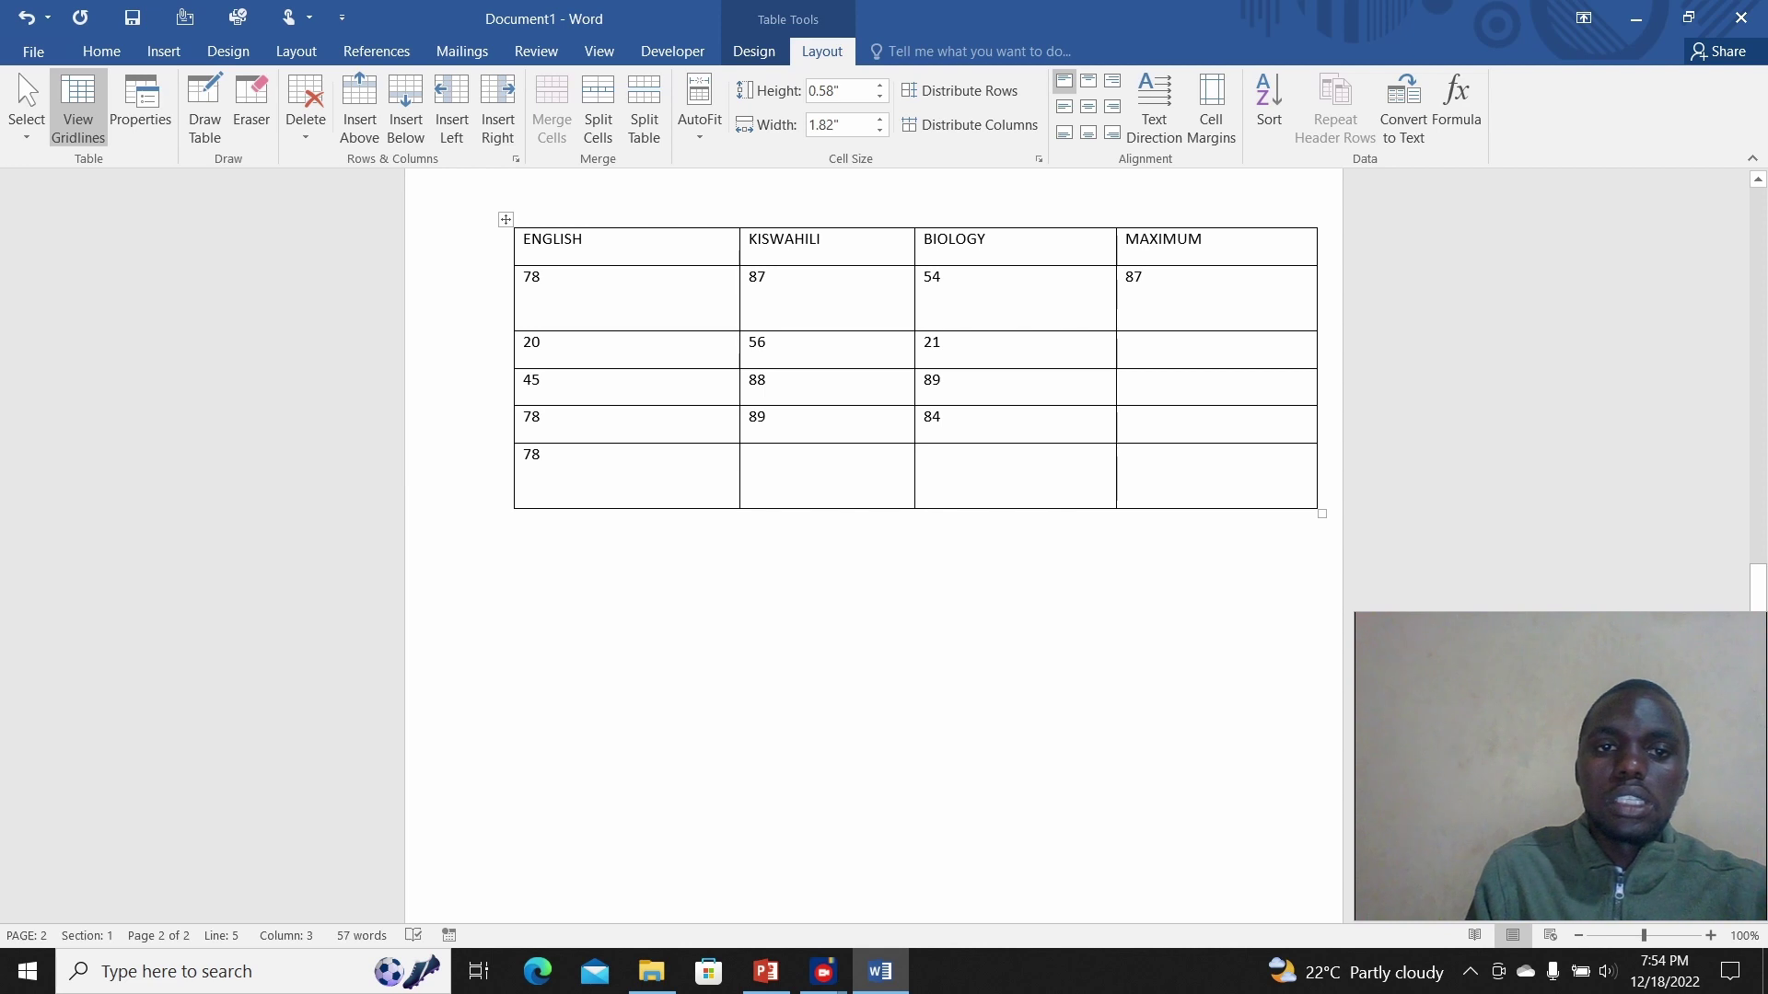
pyautogui.moveTo(552, 286)
pyautogui.mouseDown()
pyautogui.moveTo(764, 282)
pyautogui.moveTo(552, 281)
pyautogui.mouseUp()
pyautogui.click(766, 278)
pyautogui.press('BackSpace')
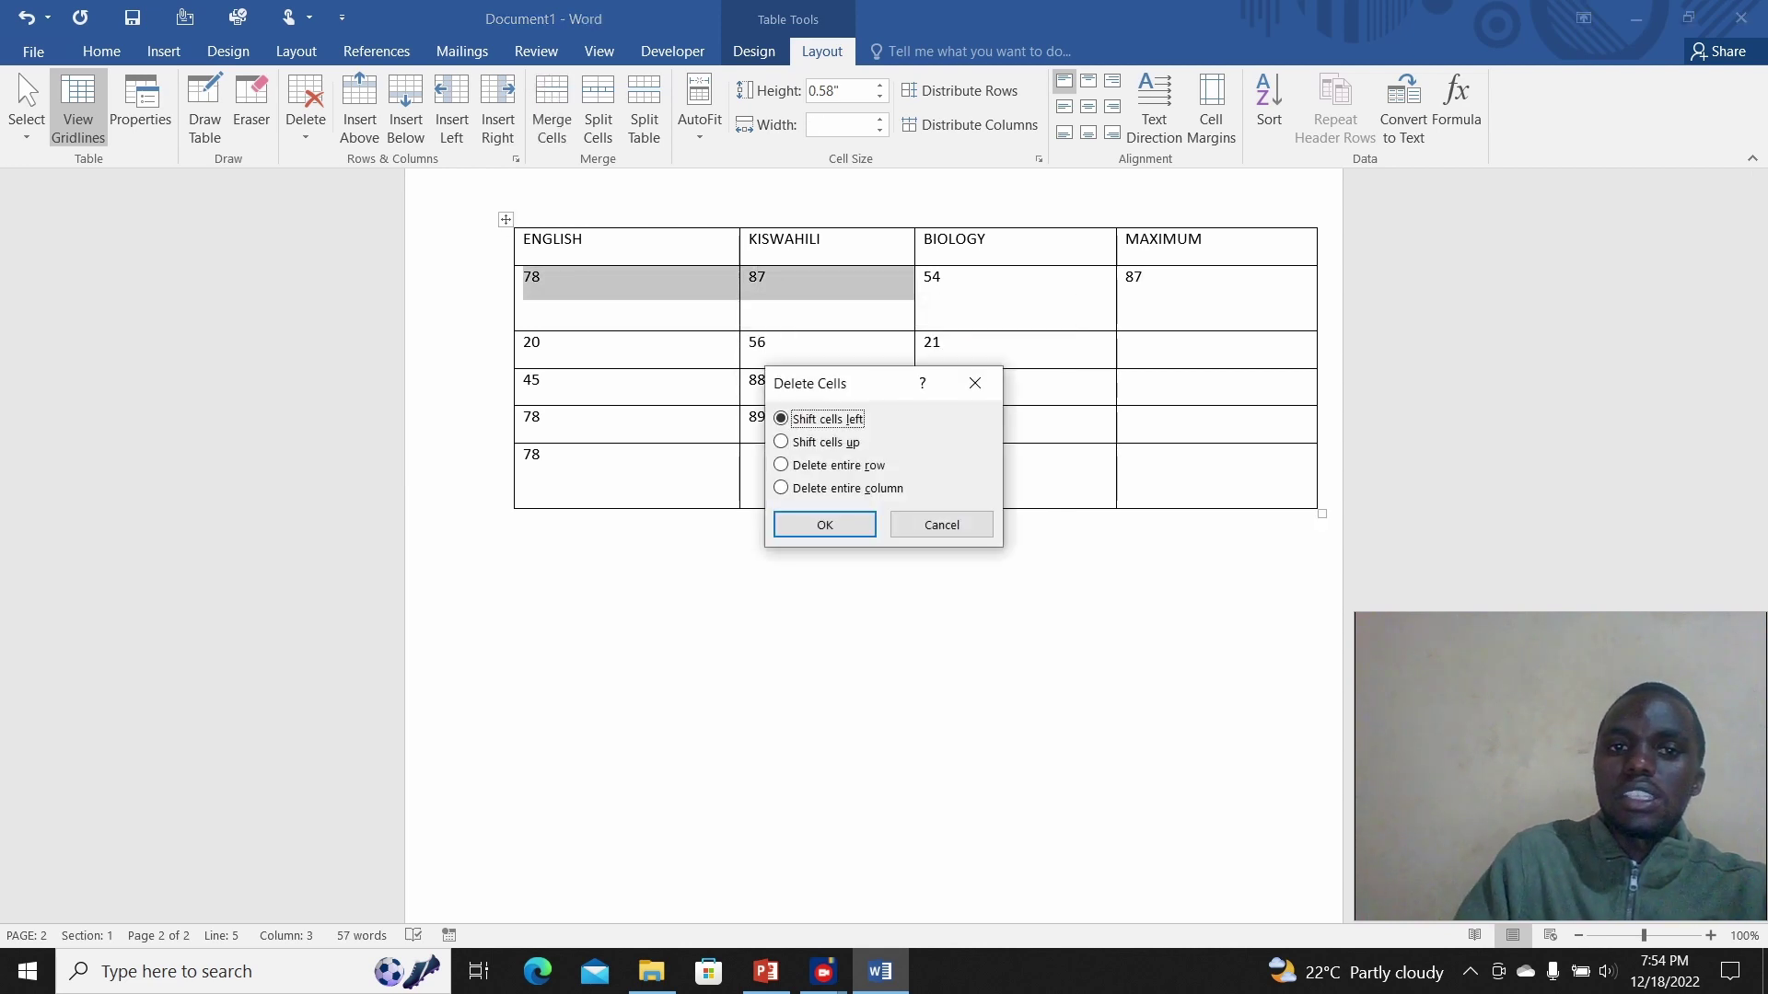
pyautogui.click(975, 383)
pyautogui.click(766, 278)
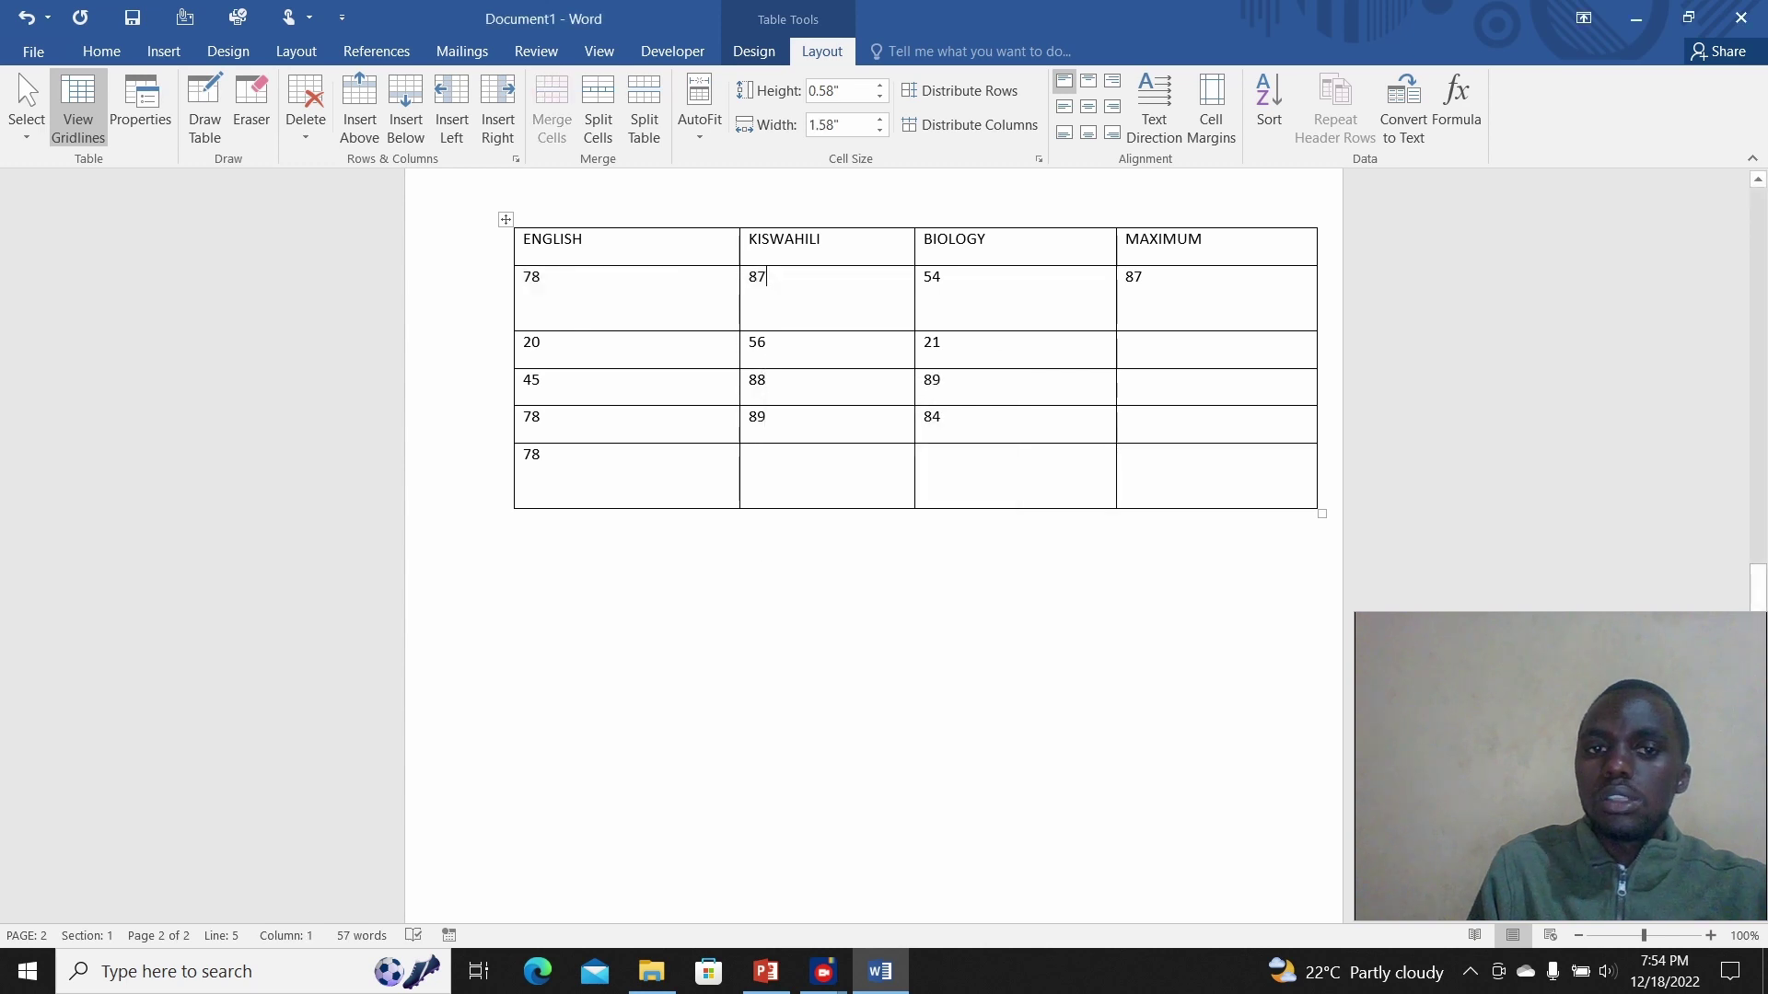
pyautogui.press('BackSpace')
pyautogui.press('BackSpace')
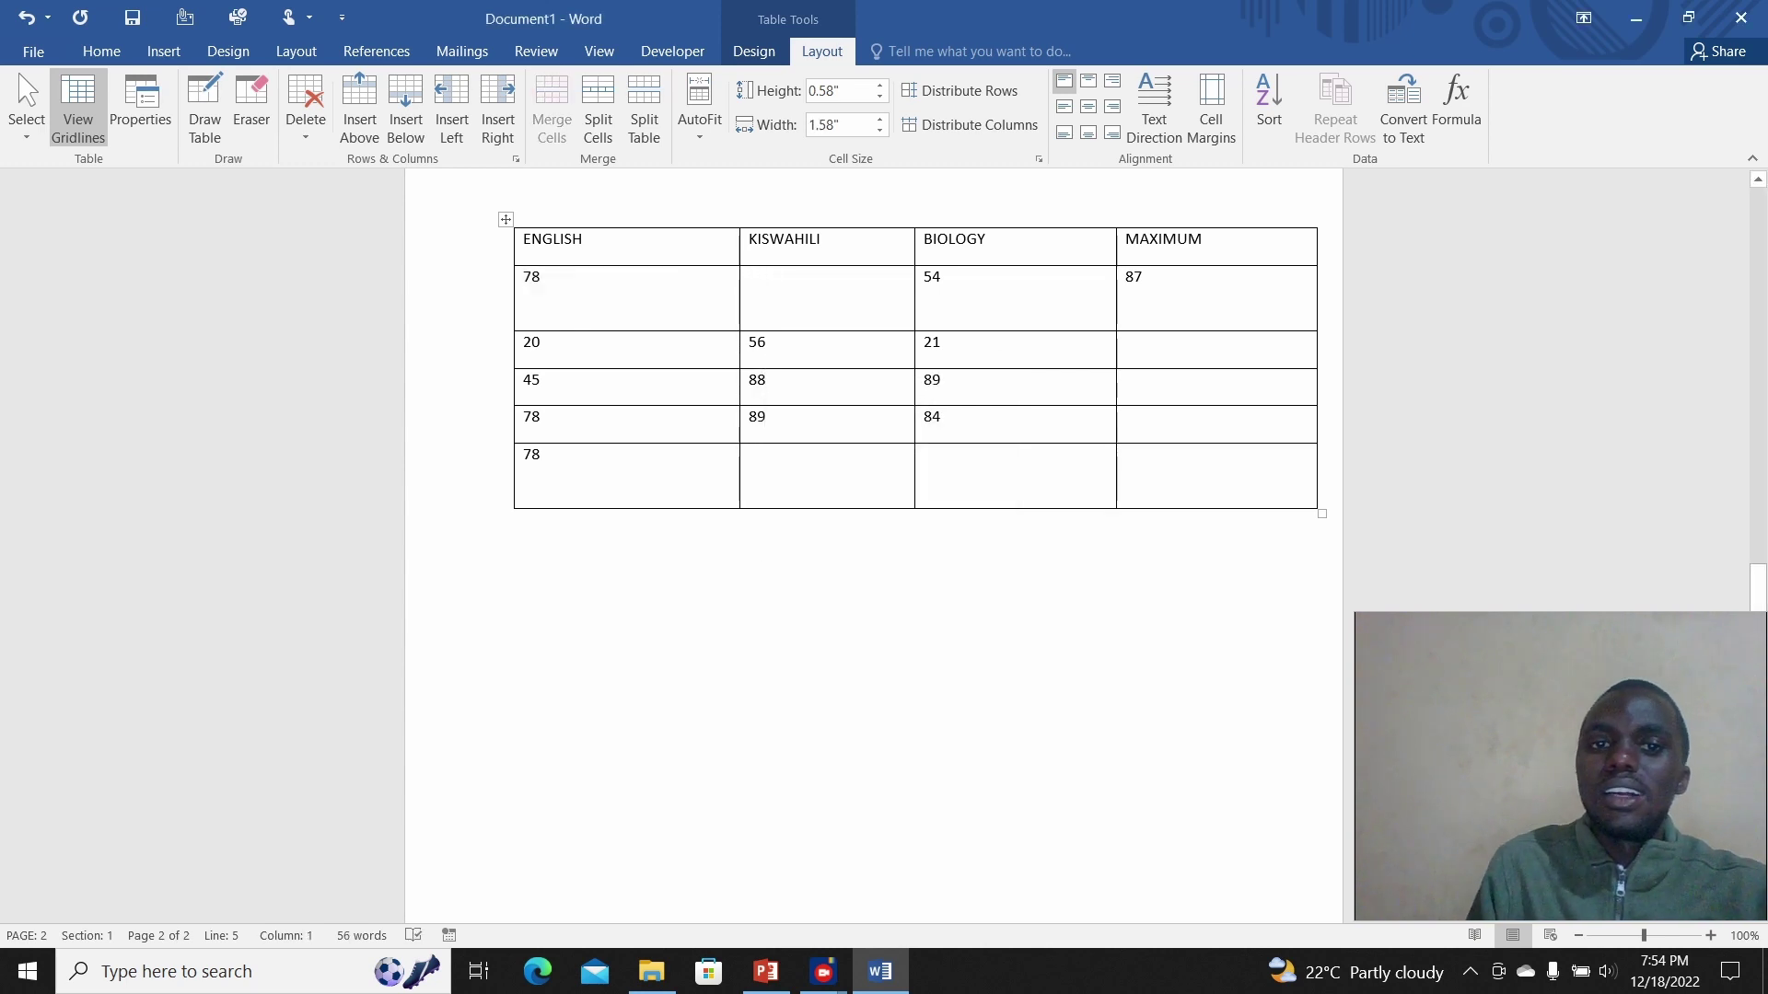
pyautogui.press('Up')
pyautogui.write('87')
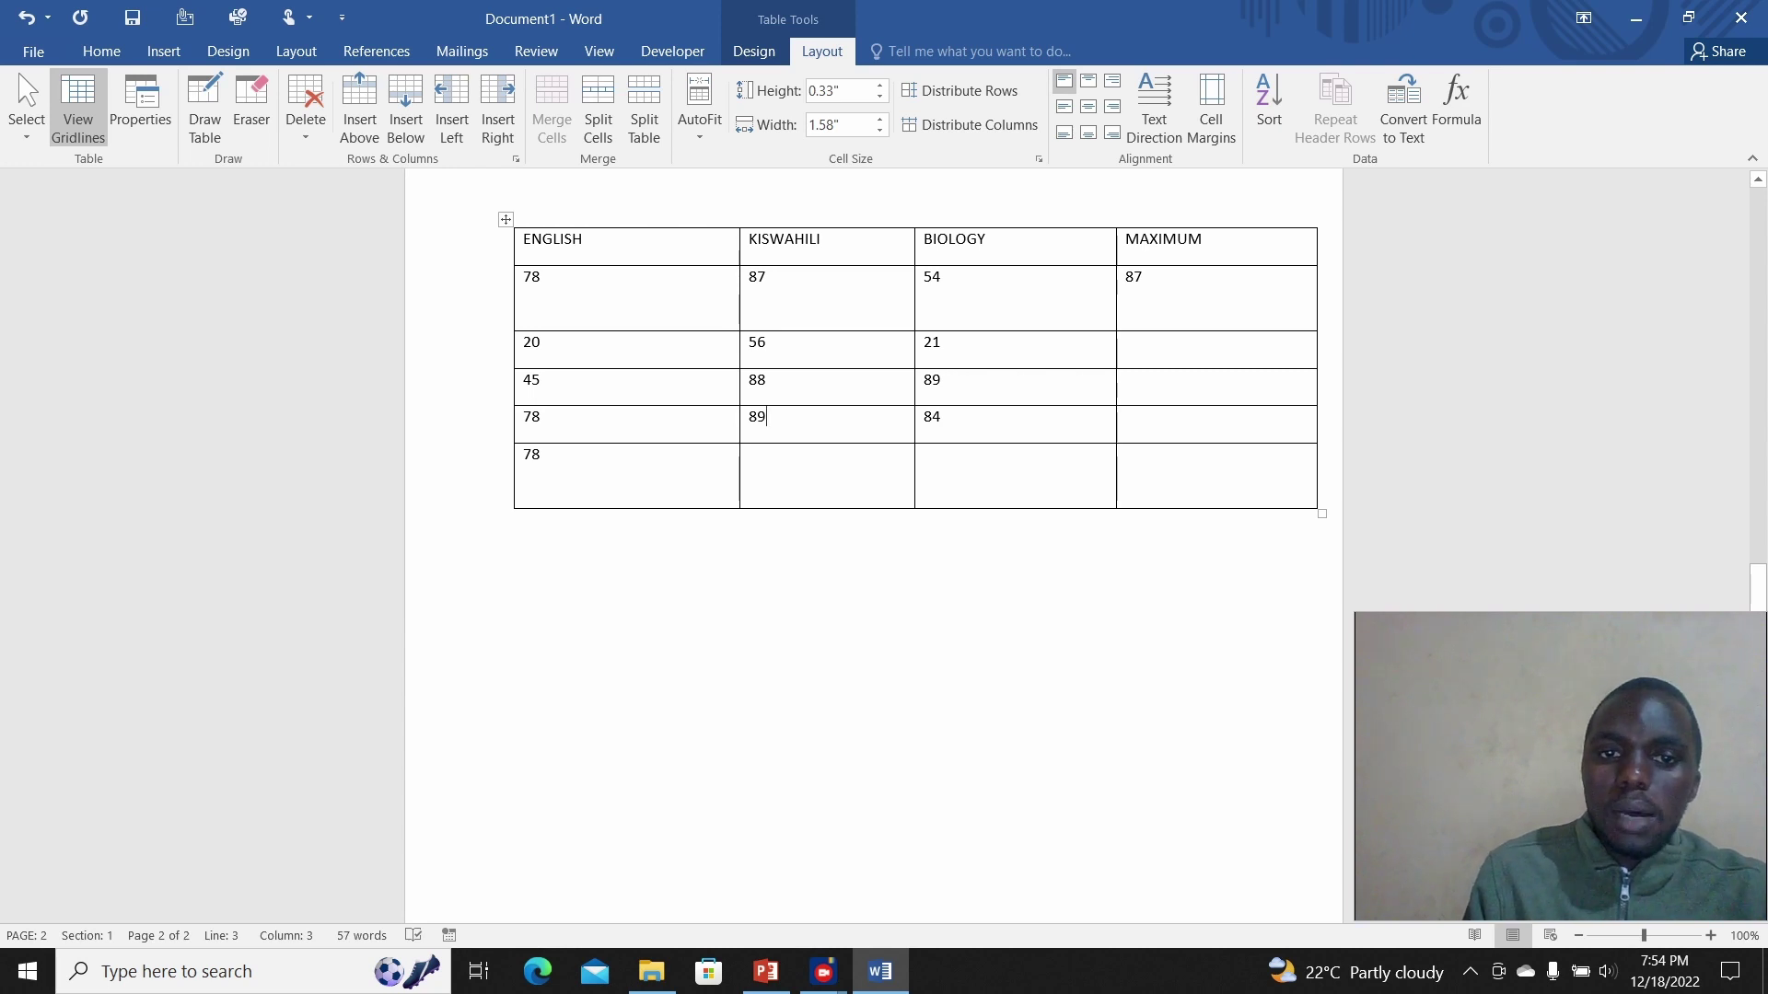
pyautogui.press('Down')
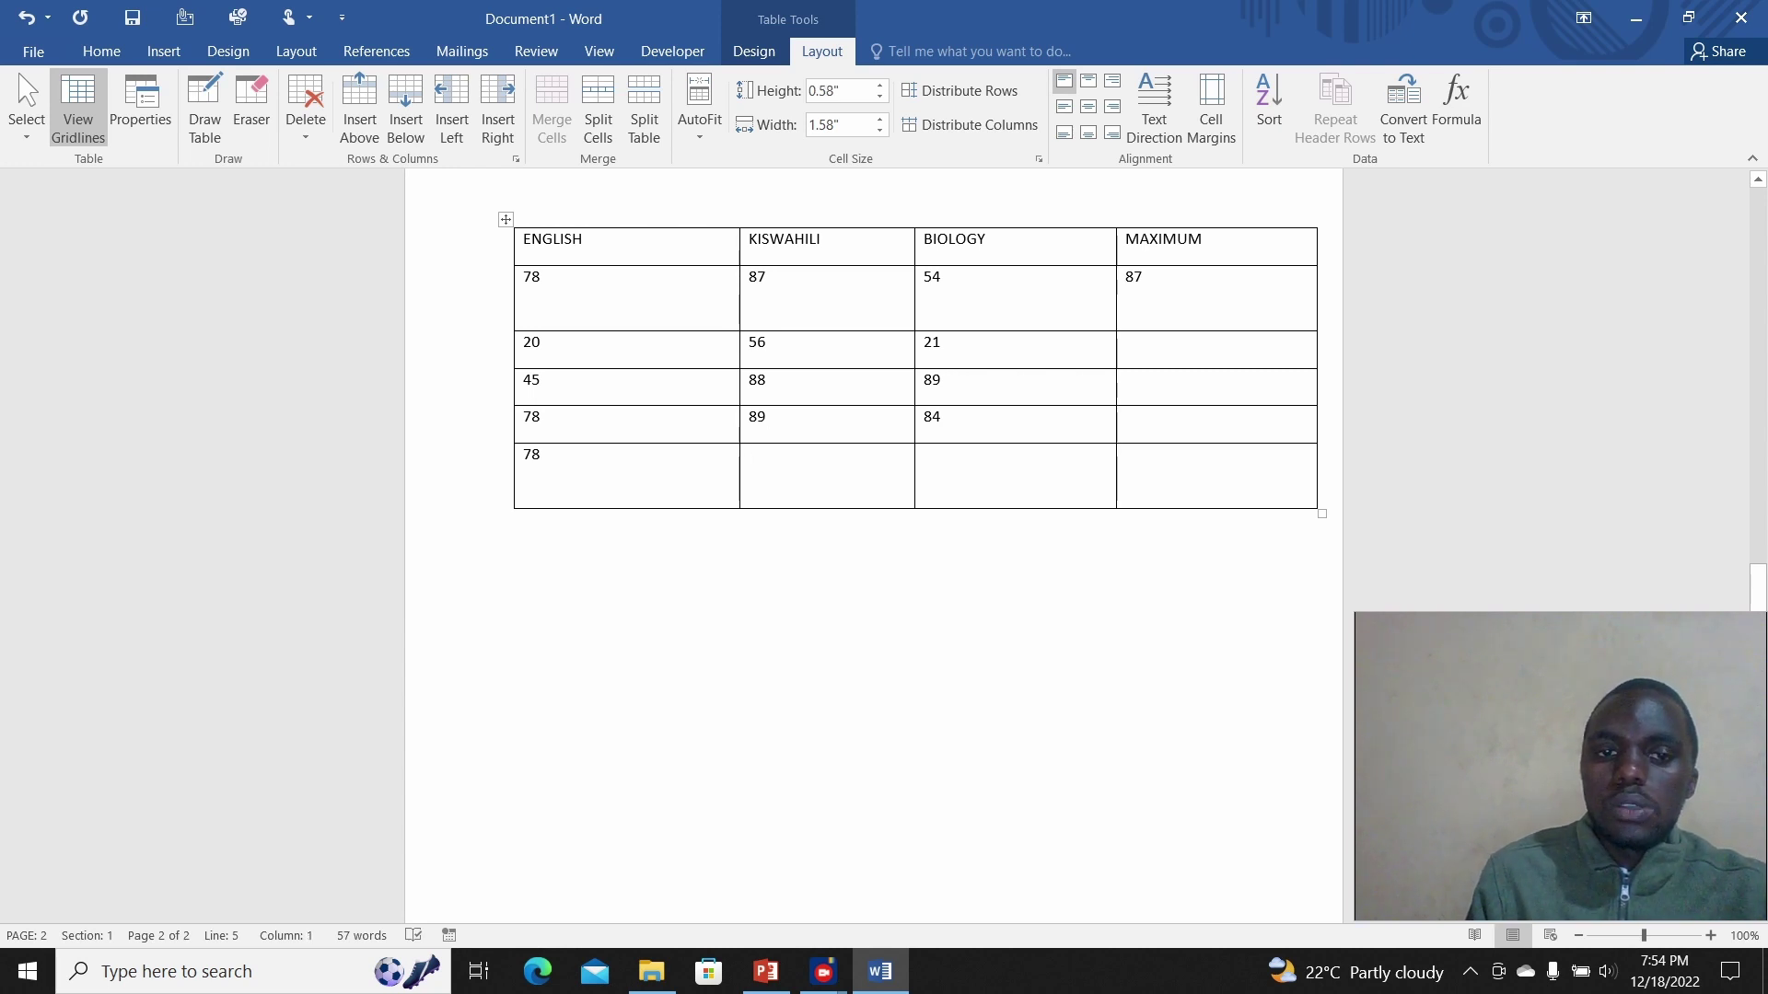
# Step: Put an =Average(ABOVE) formula in the last-row KISWAHILI cell, showing 80
pyautogui.click(1456, 106)
pyautogui.hotkey('shift', 'Home')
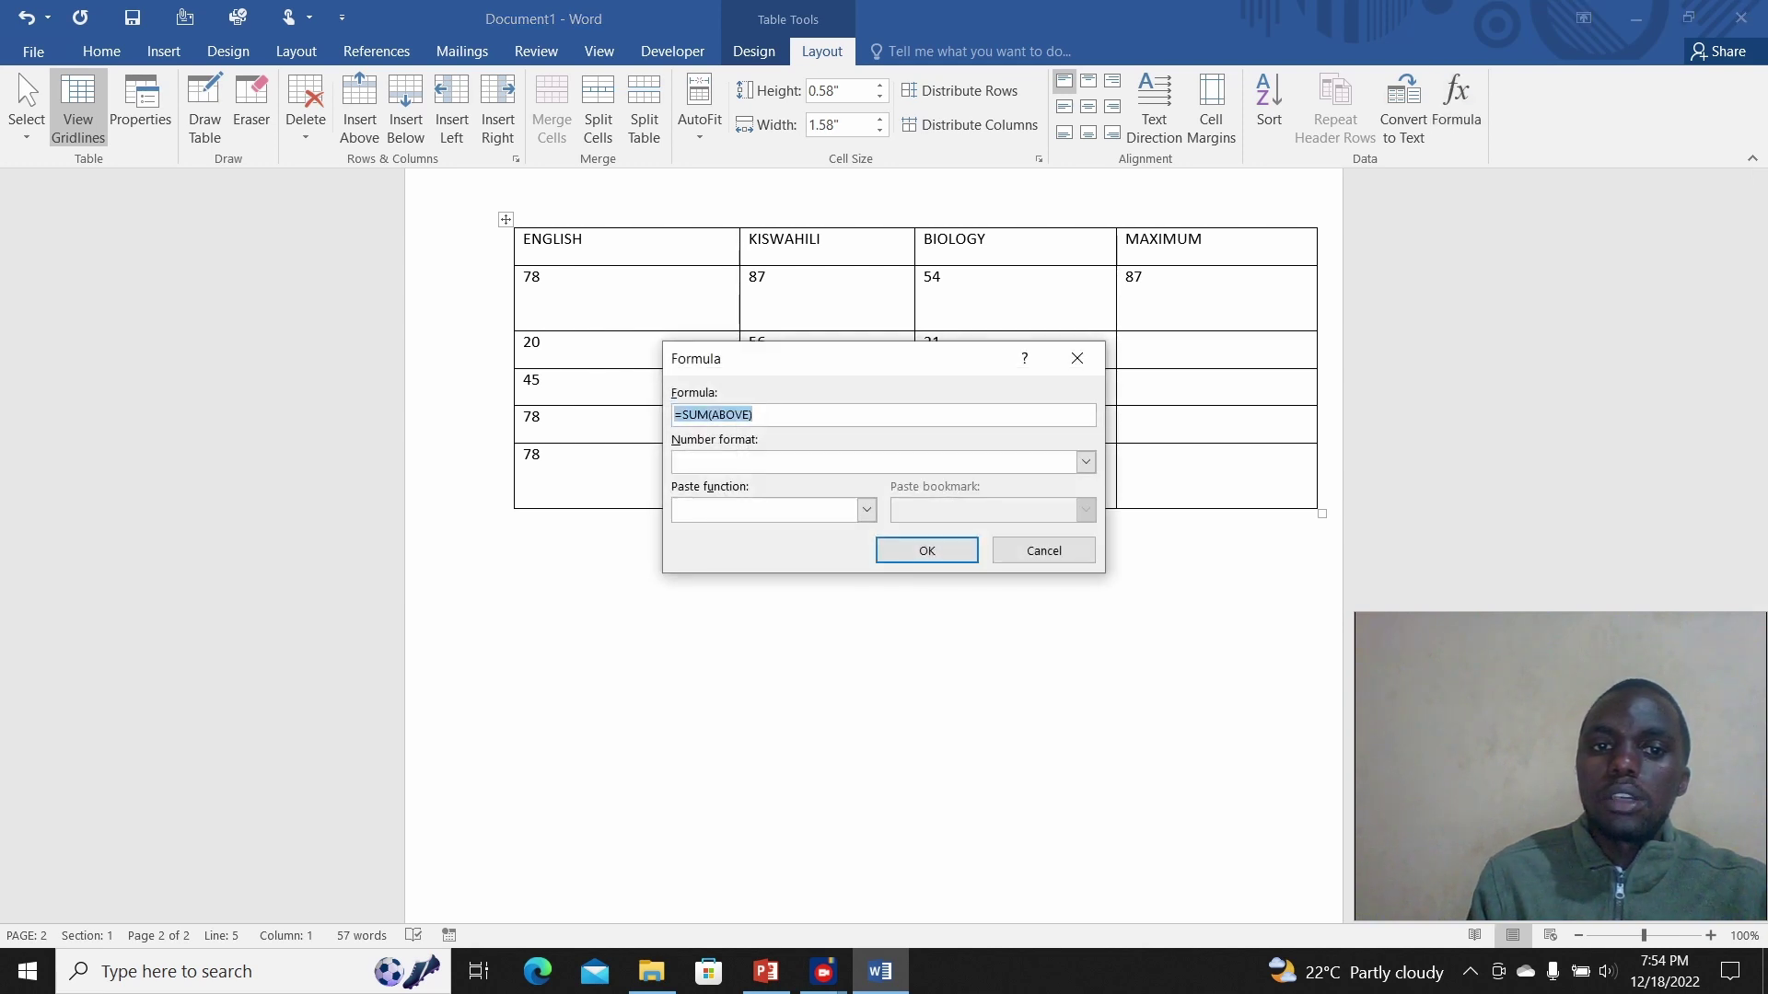
pyautogui.write('A')
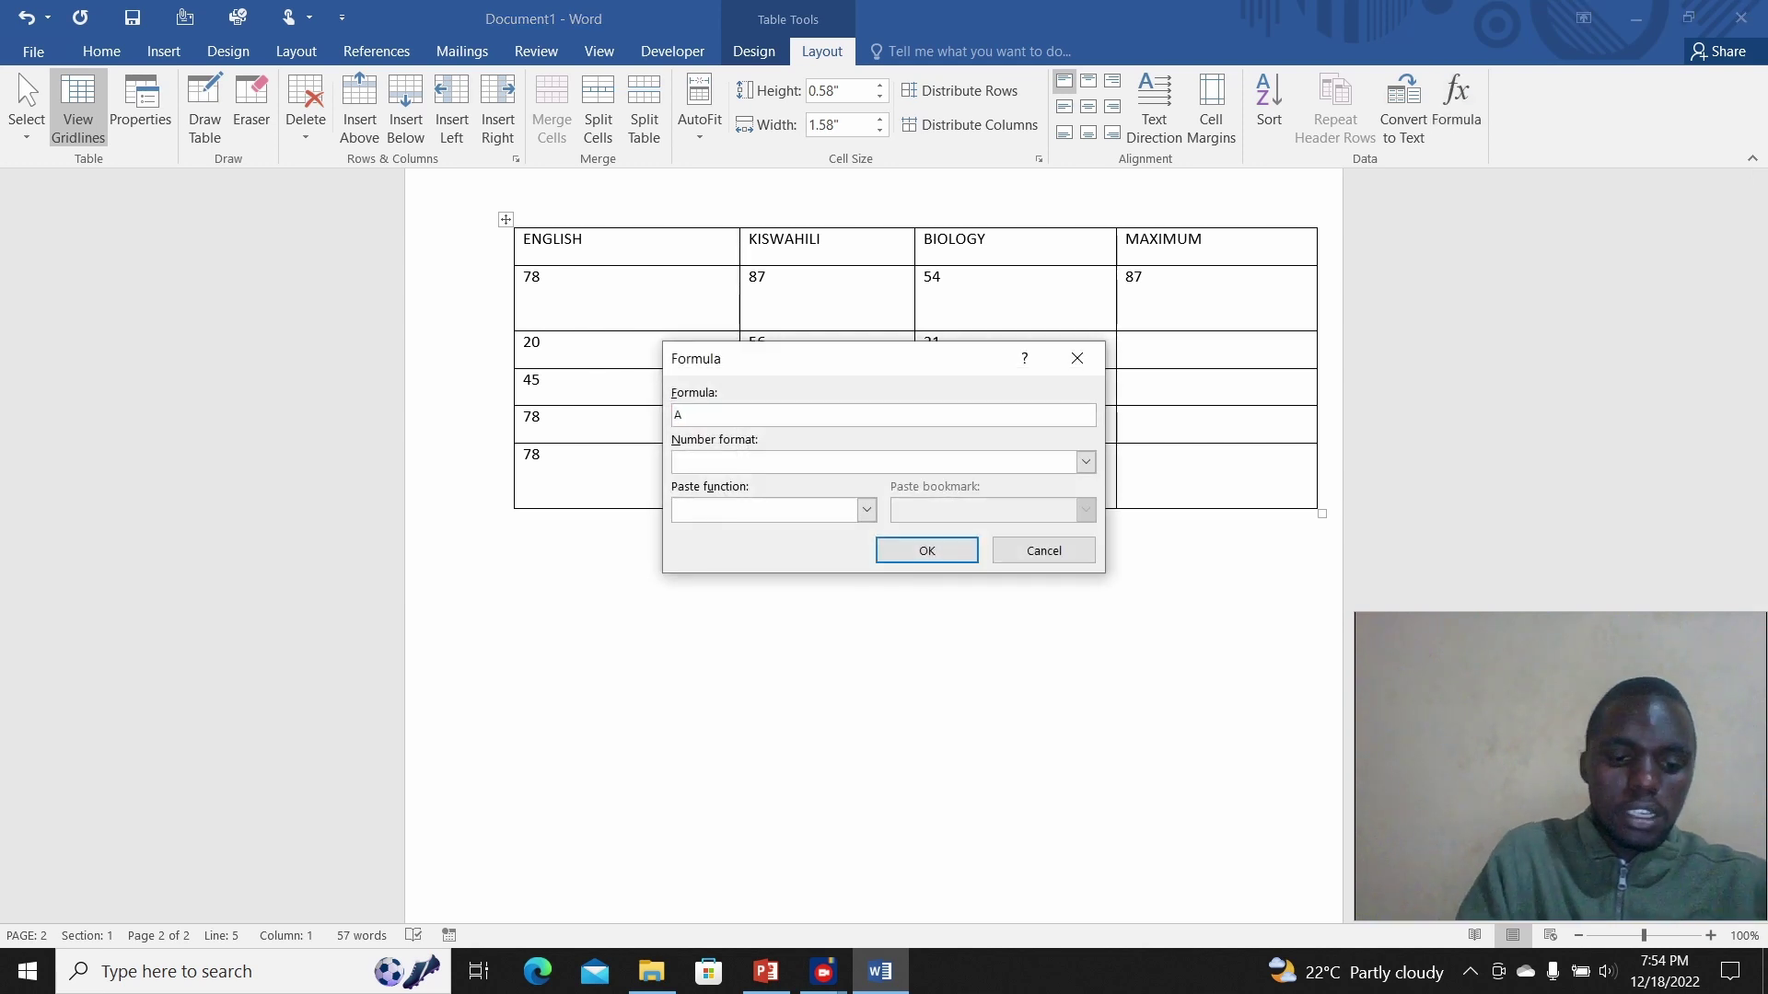
pyautogui.press('BackSpace')
pyautogui.write('=Avera')
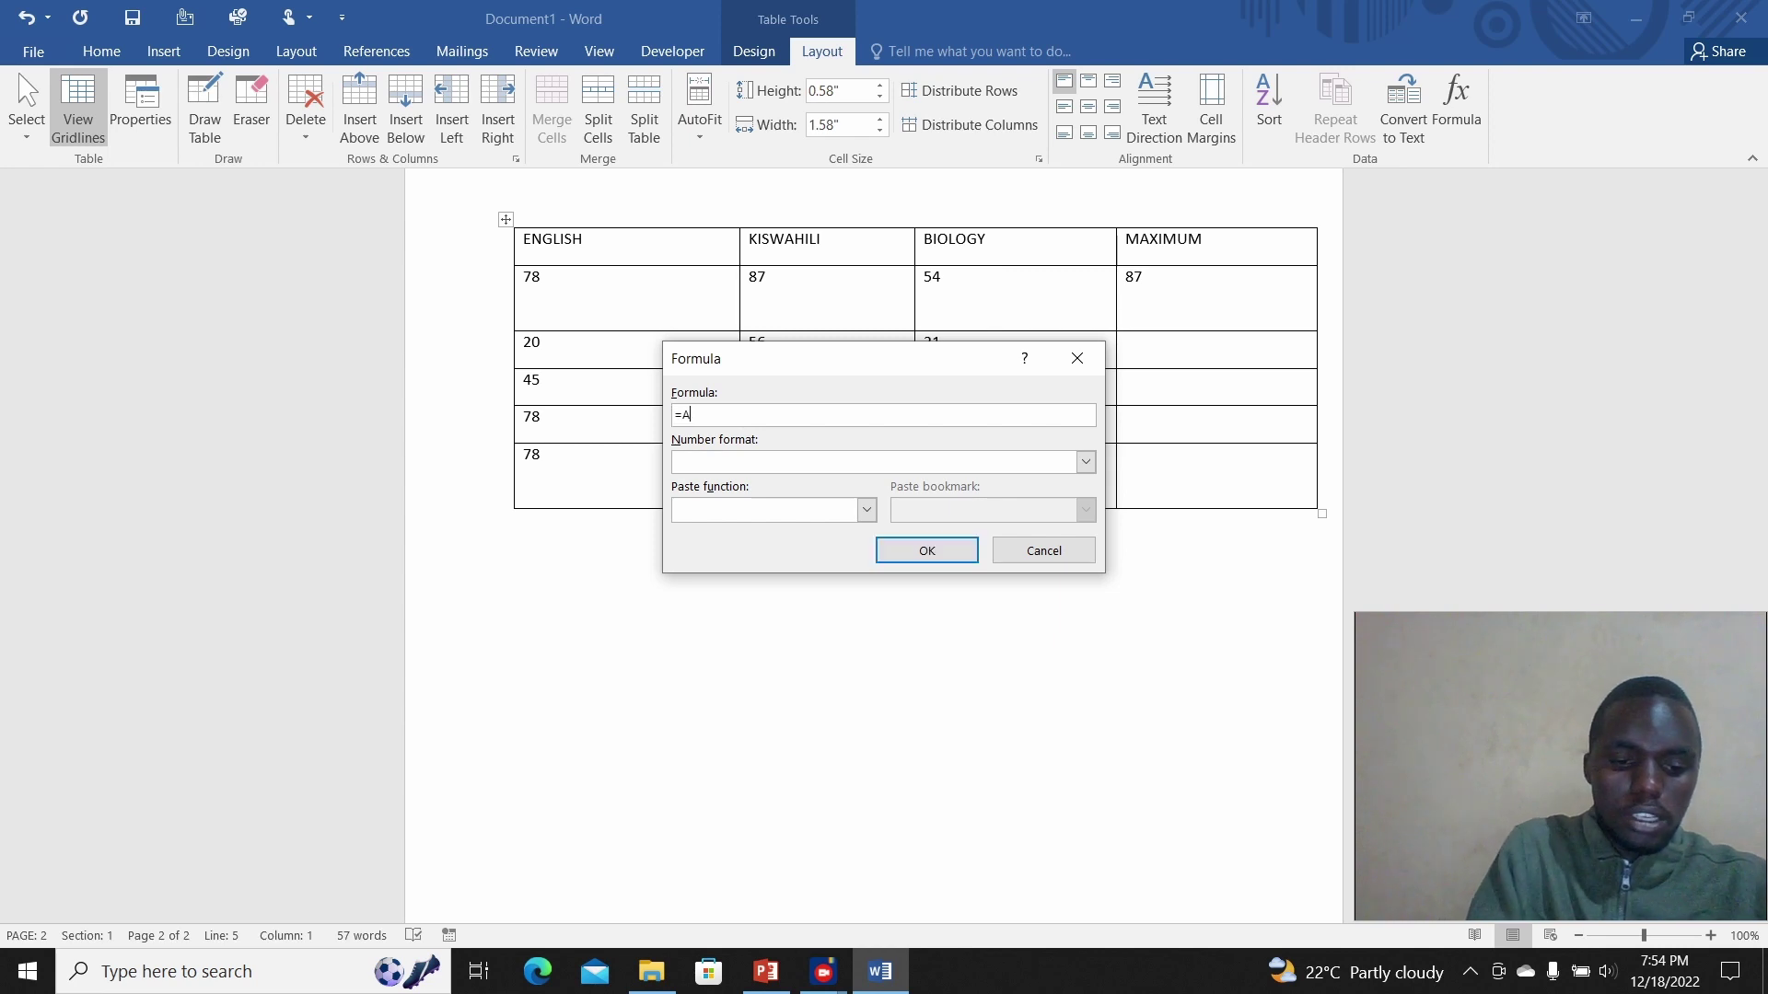
pyautogui.write('ge')
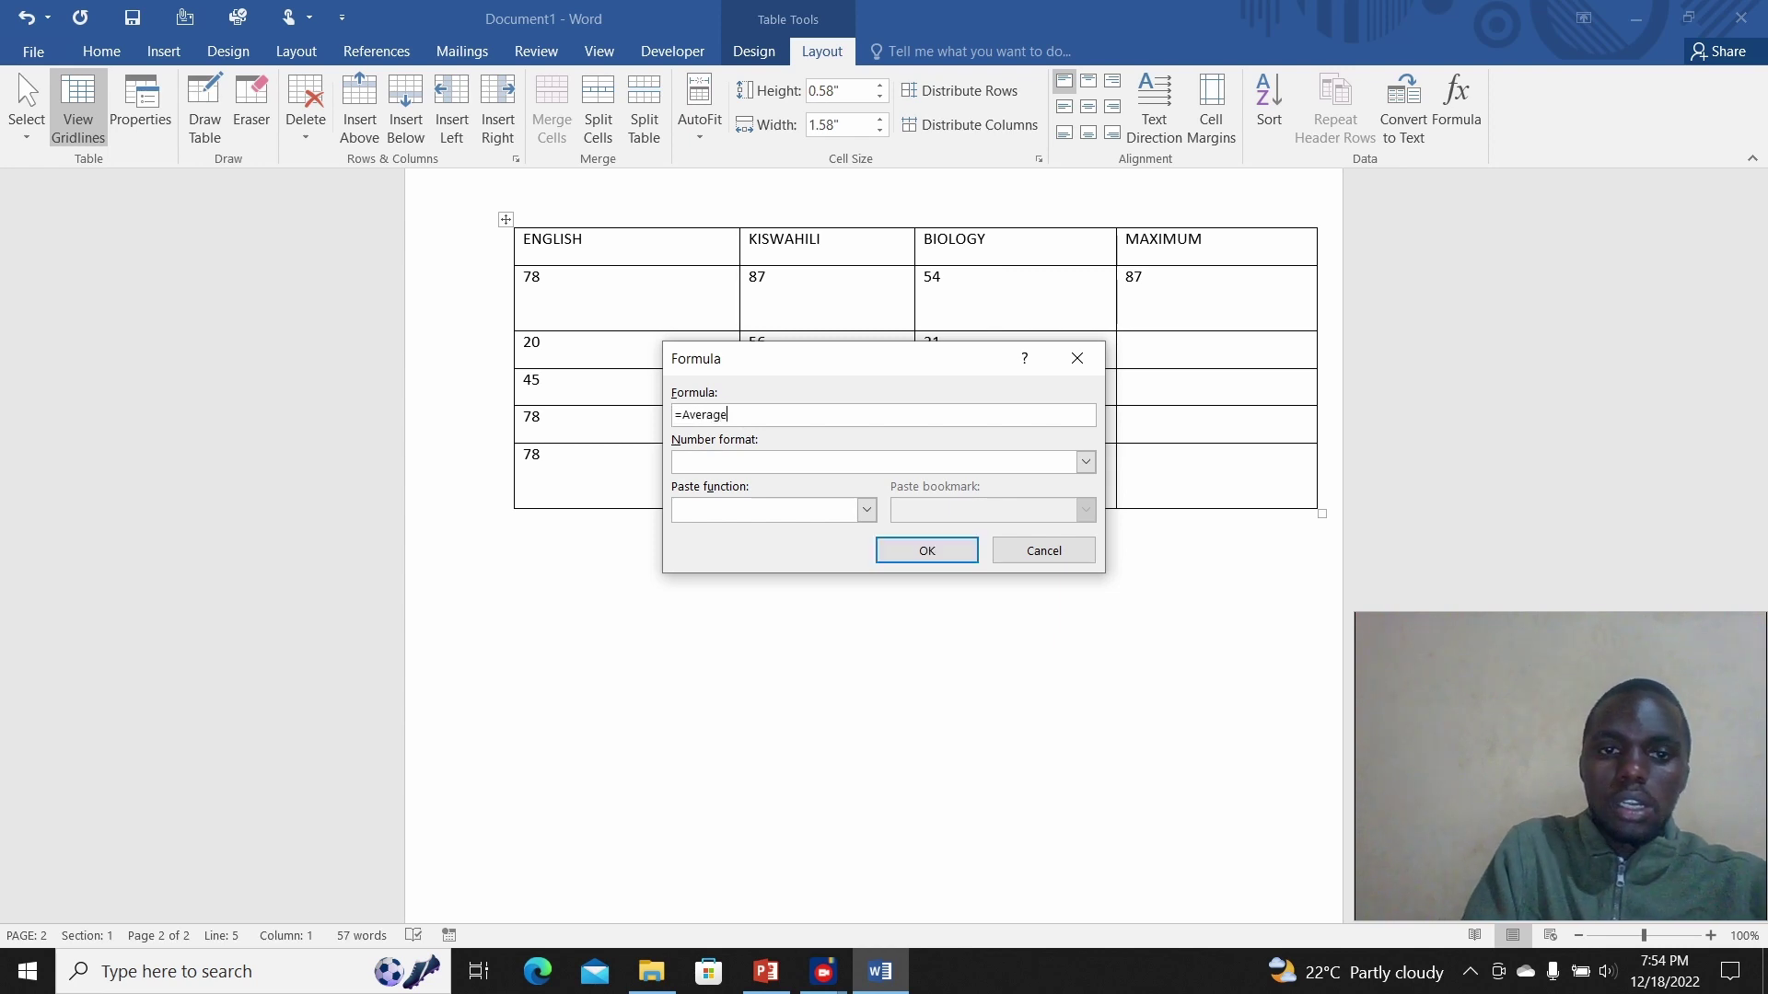
pyautogui.write('(A')
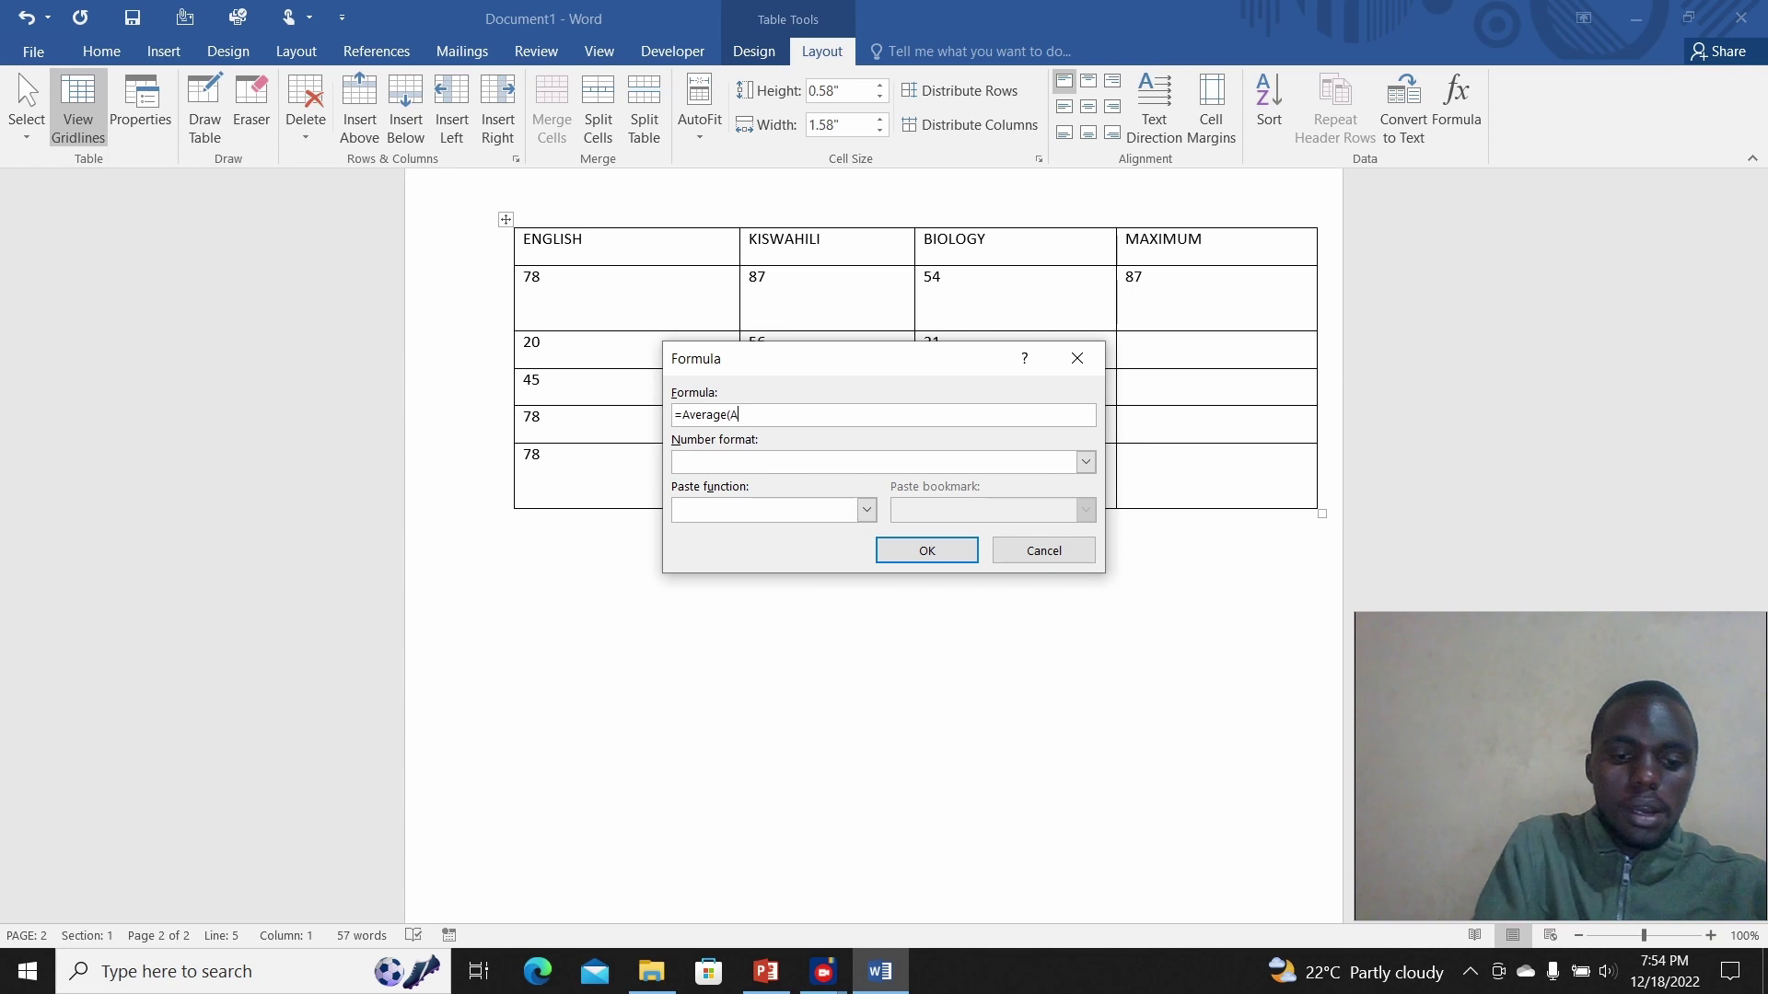
pyautogui.write('VBO')
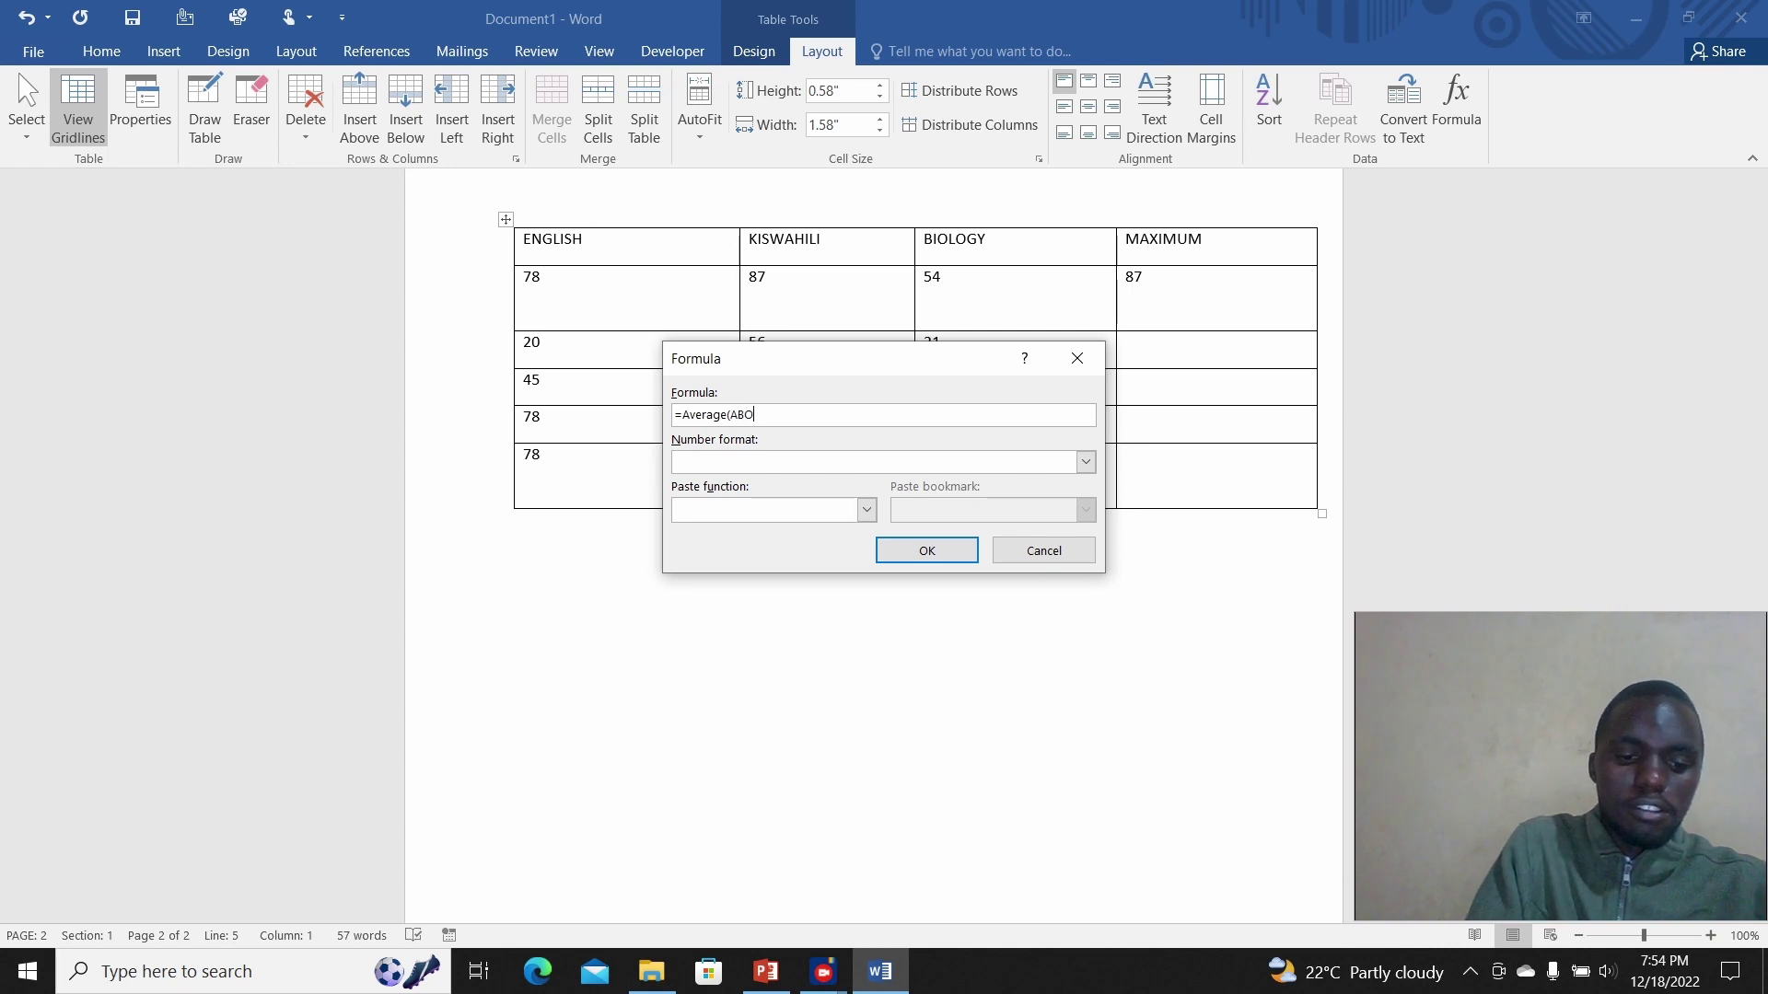
pyautogui.write('VE(')
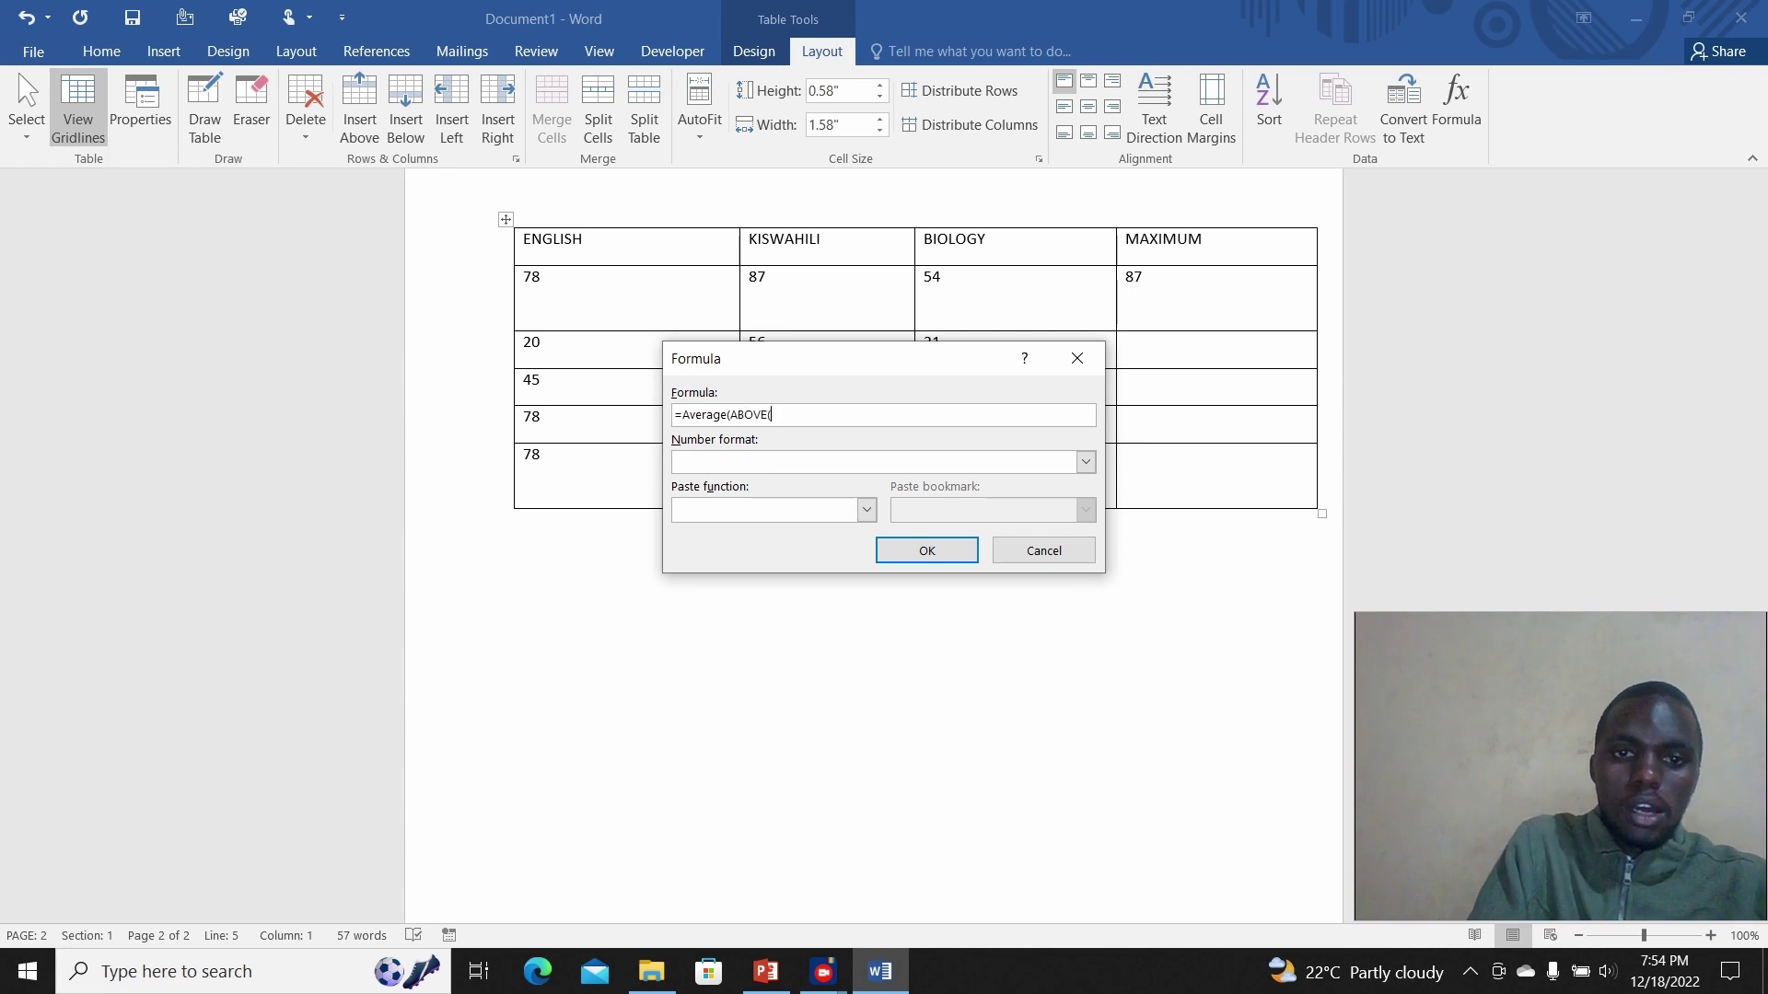
pyautogui.press('BackSpace')
pyautogui.write(')')
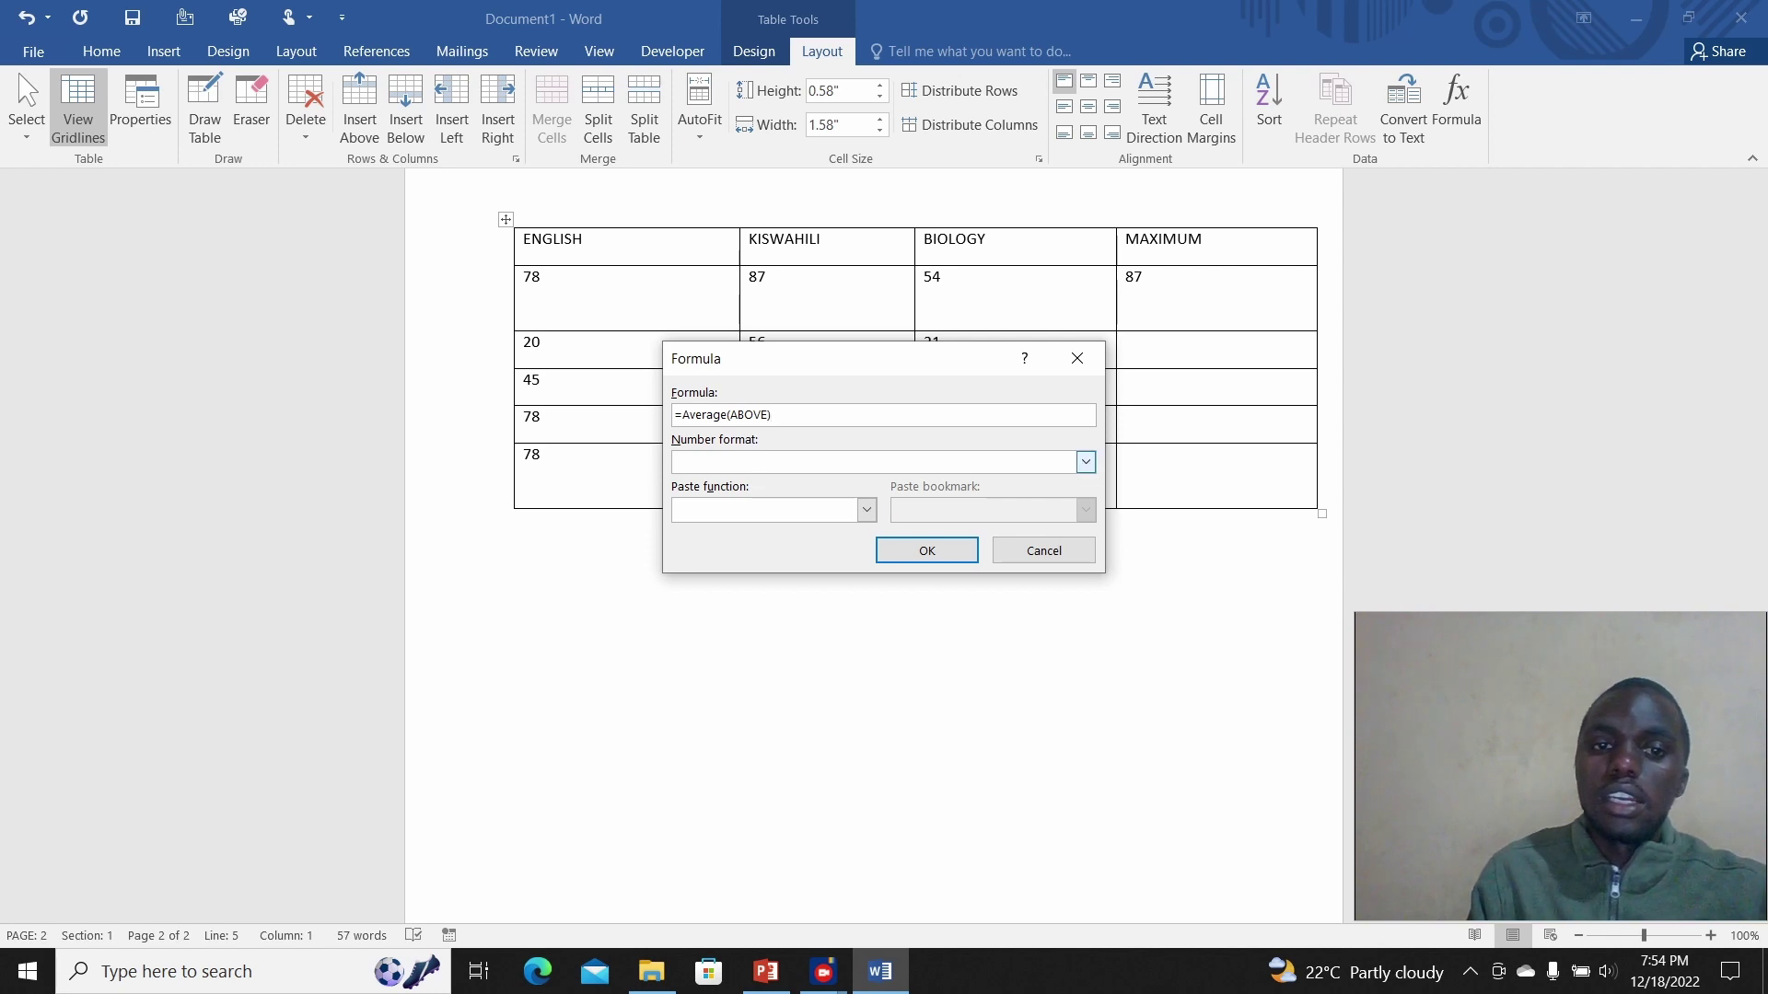
pyautogui.click(927, 551)
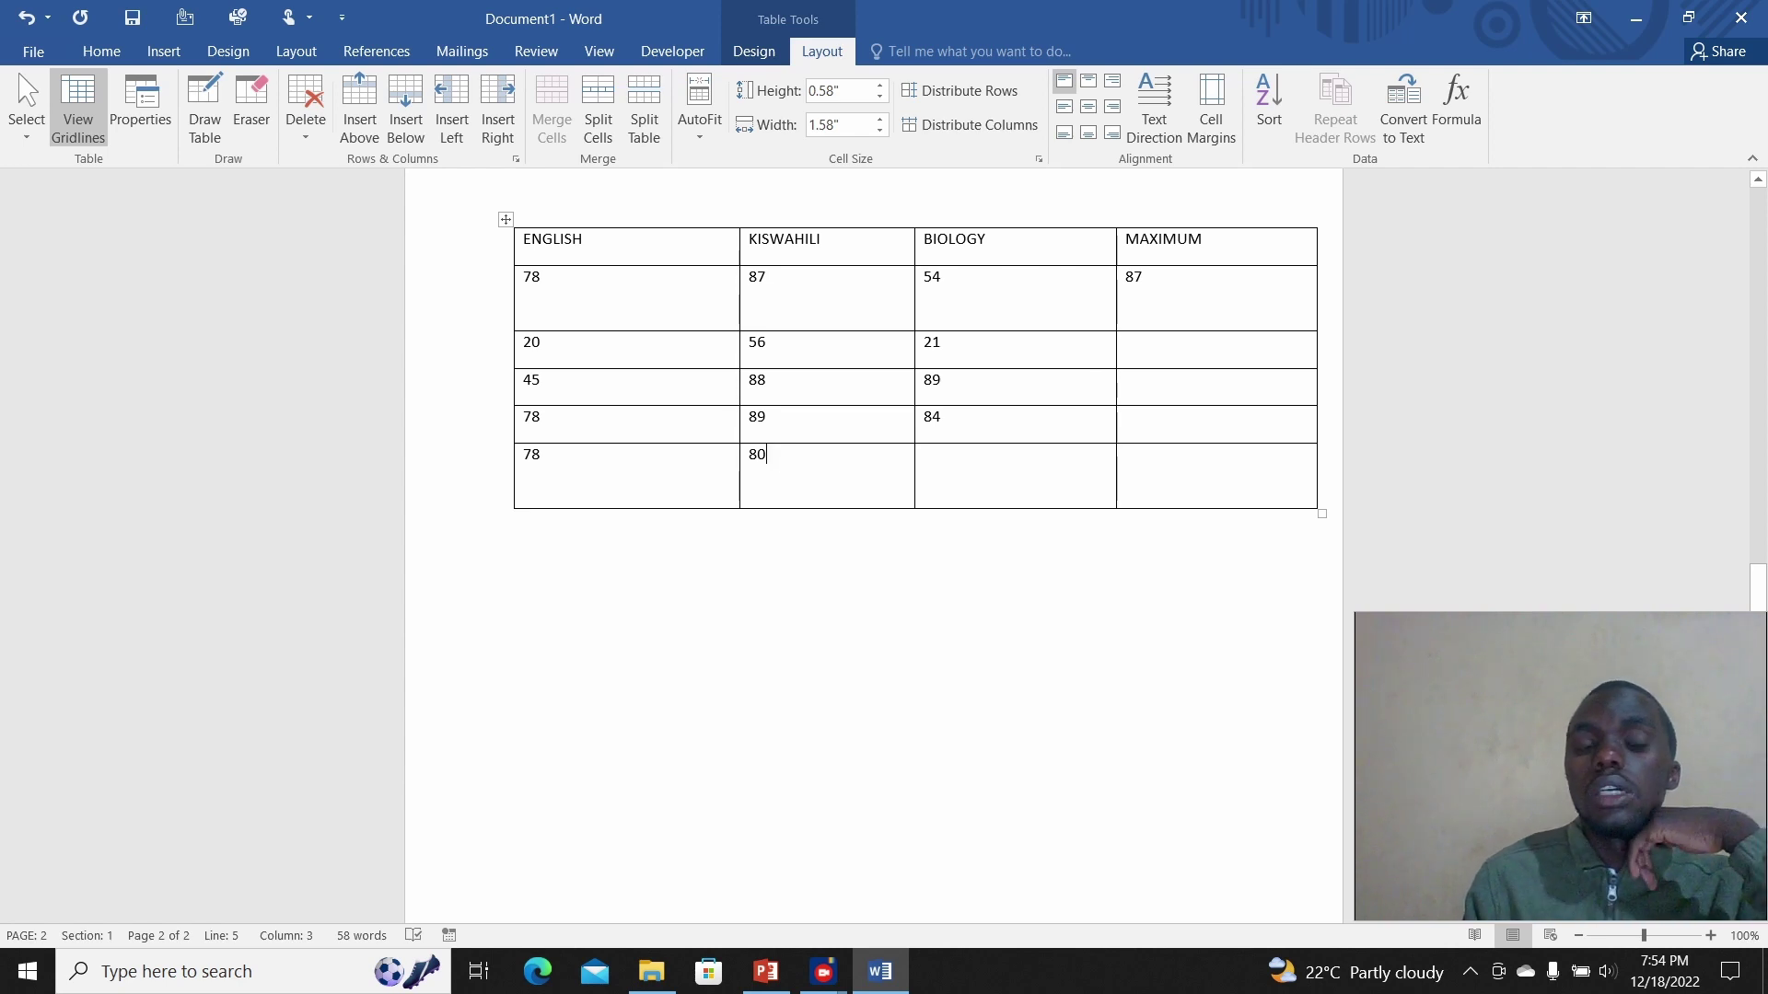
# Step: Add a =SUM(ABOVE) formula in the last-row BIOLOGY cell, showing 248
pyautogui.click(925, 455)
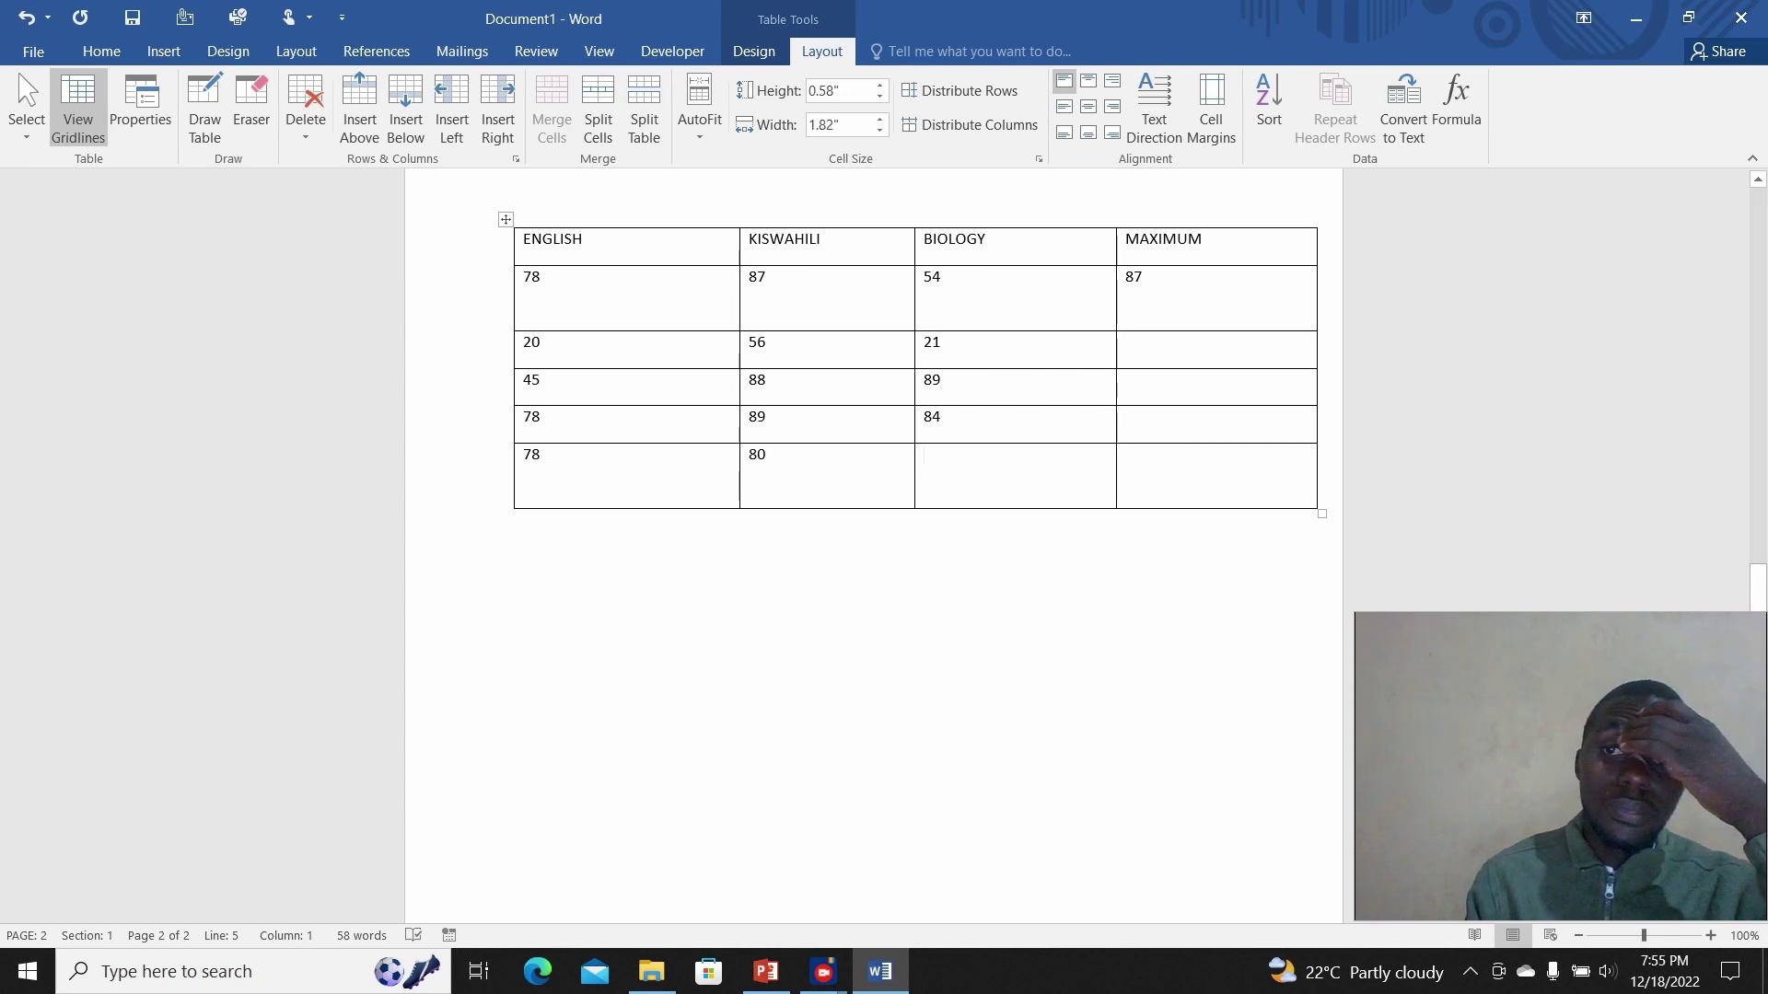
pyautogui.click(1456, 103)
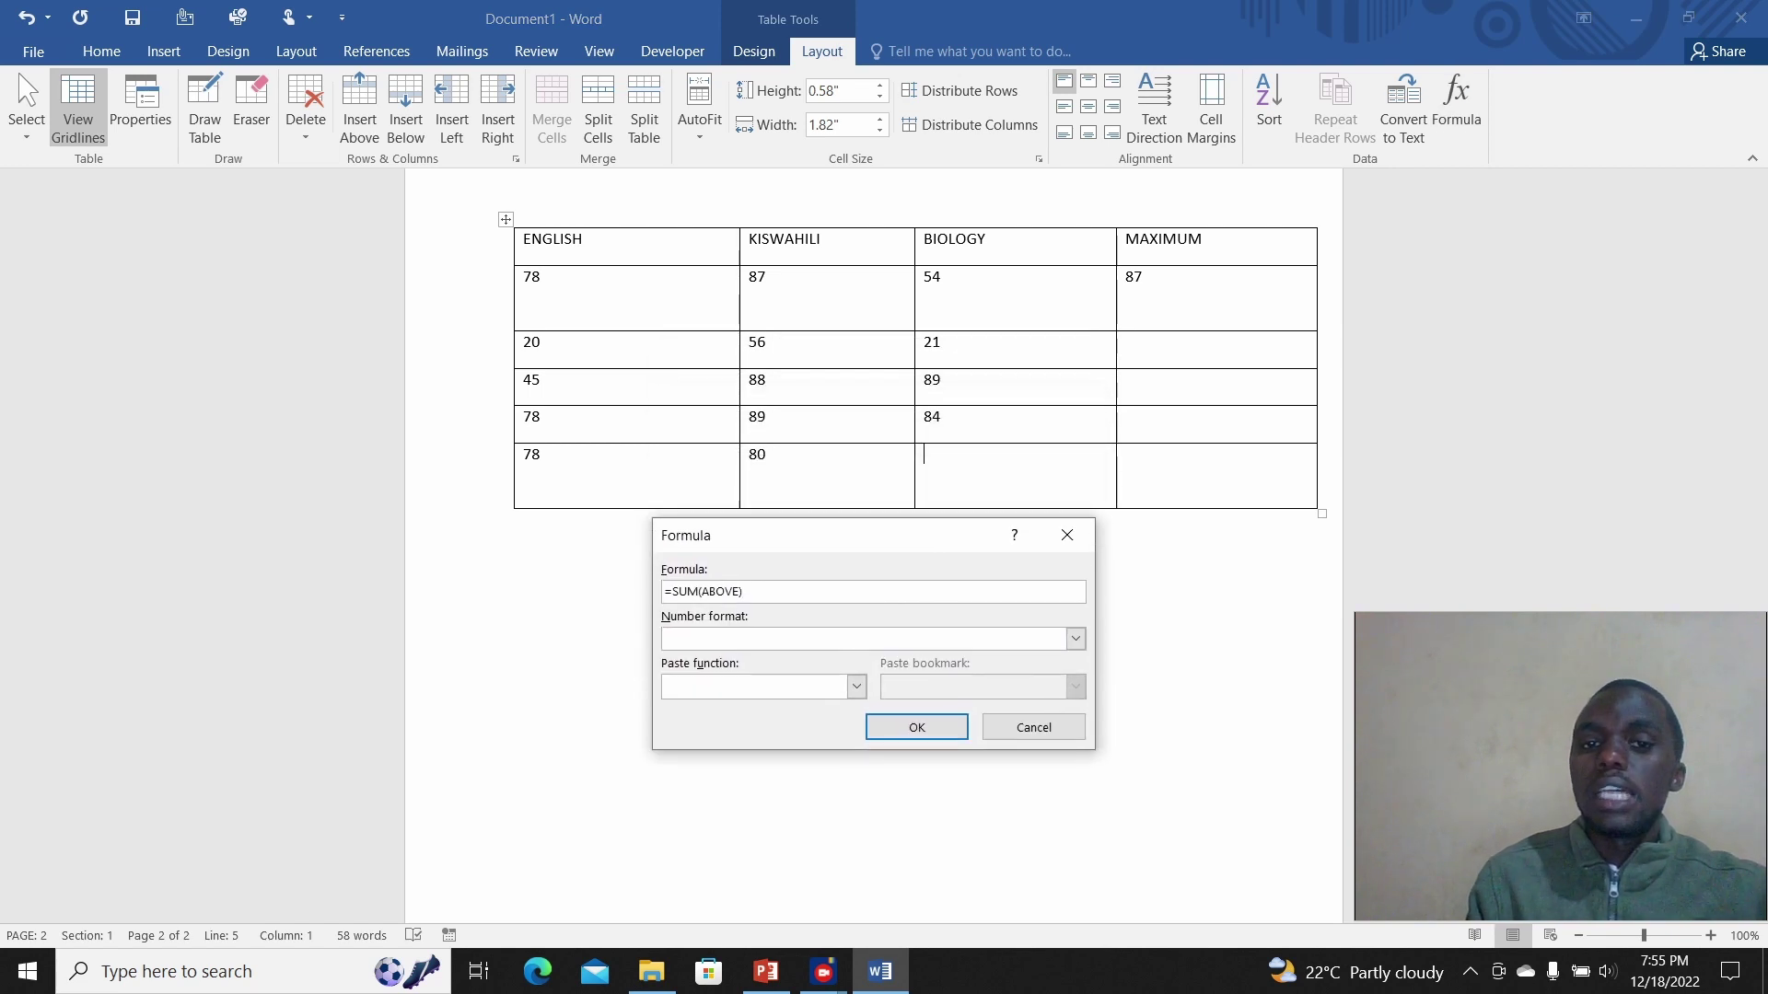
pyautogui.click(916, 727)
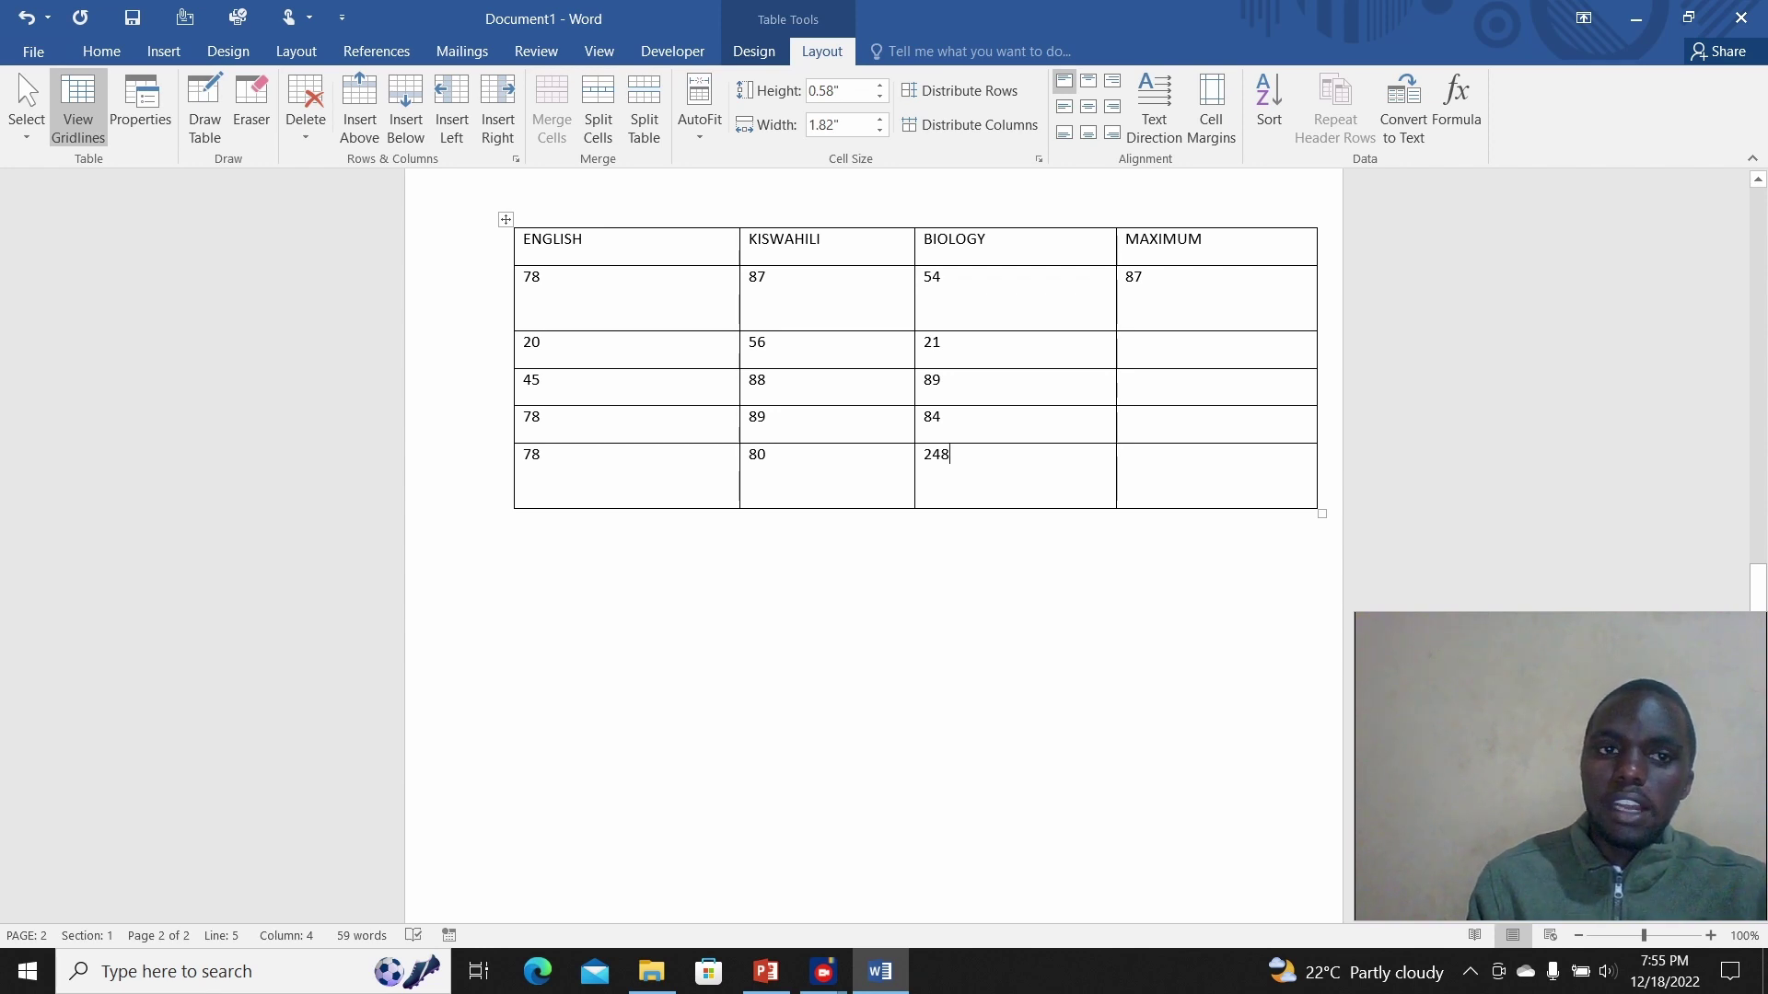
pyautogui.click(516, 520)
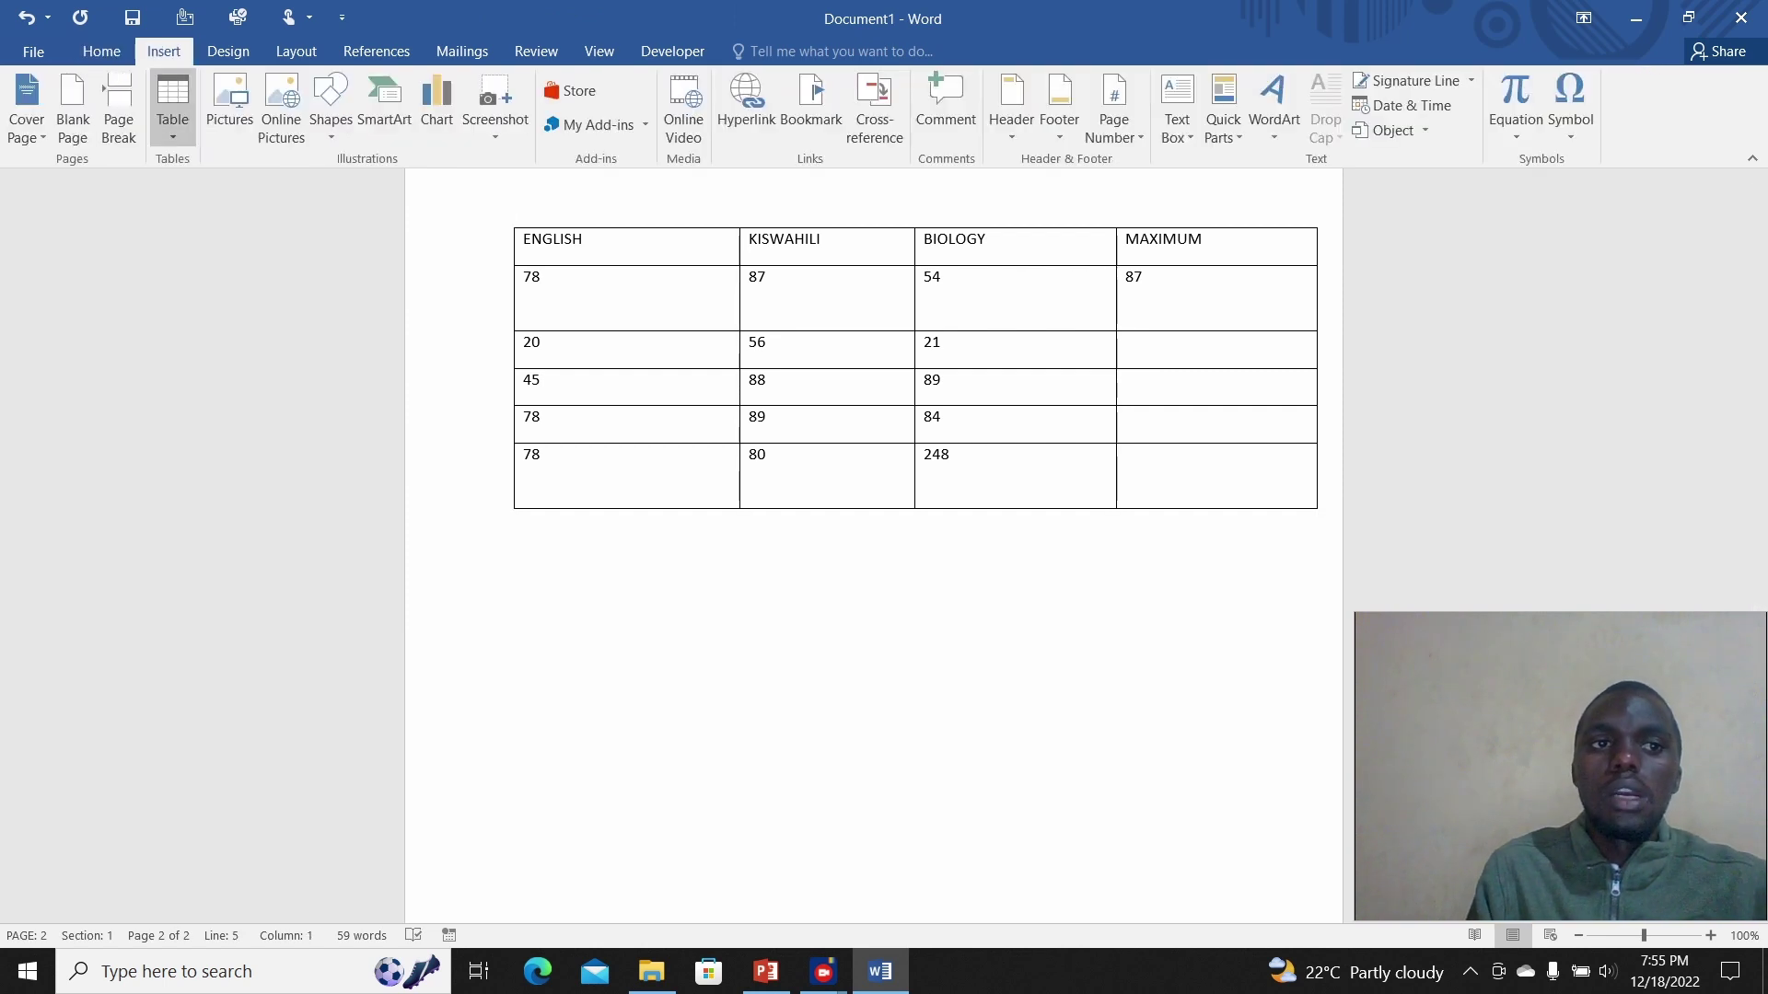
# Step: Insert a 2x2 table below the marks table with Reward 300 and Bonus 200
pyautogui.click(172, 106)
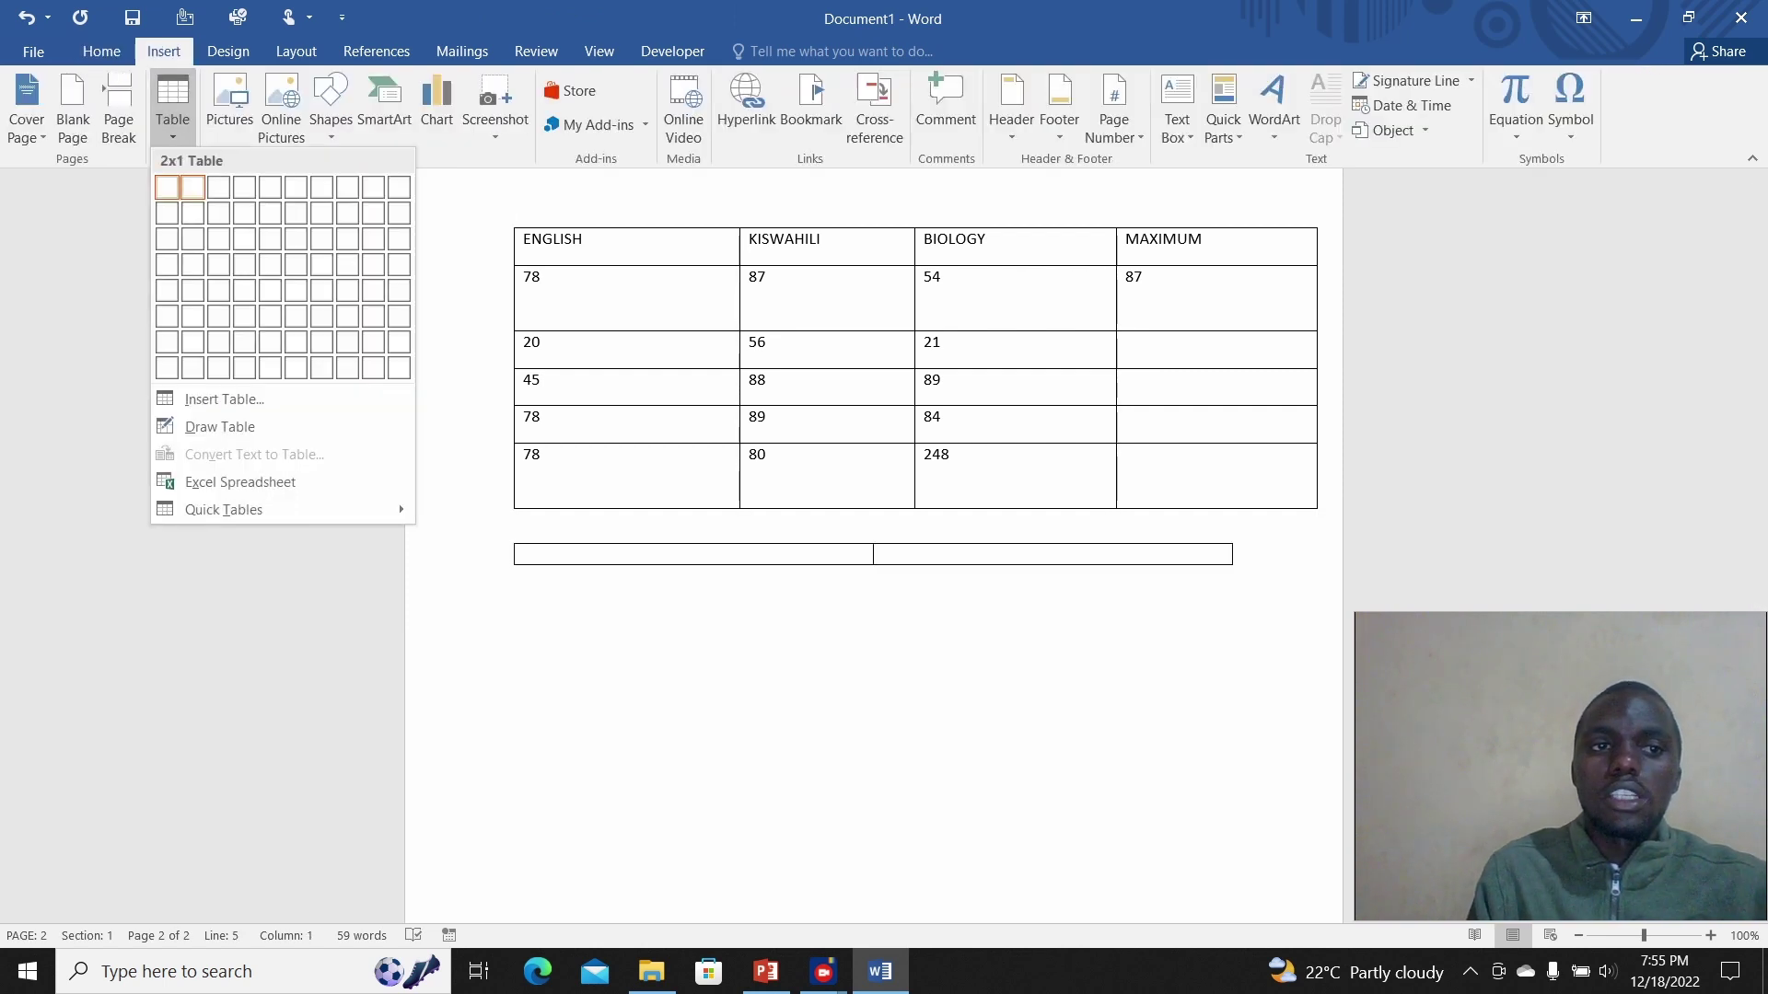
pyautogui.click(192, 213)
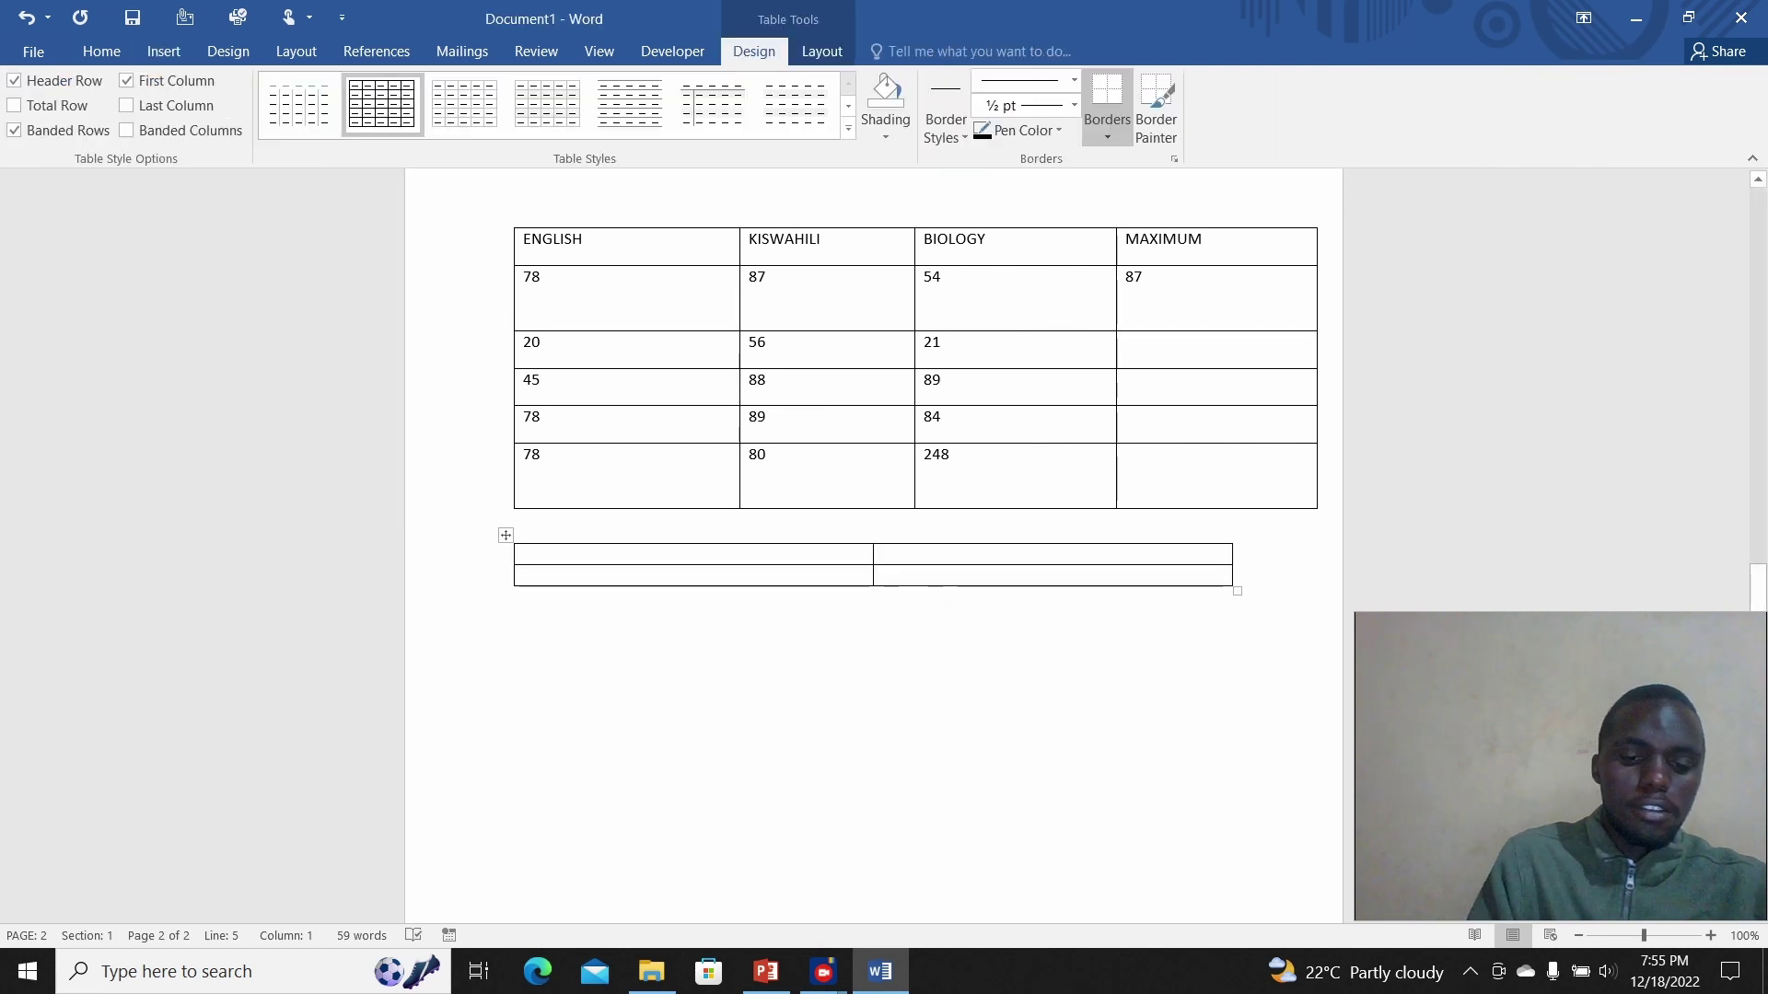
pyautogui.write('Re')
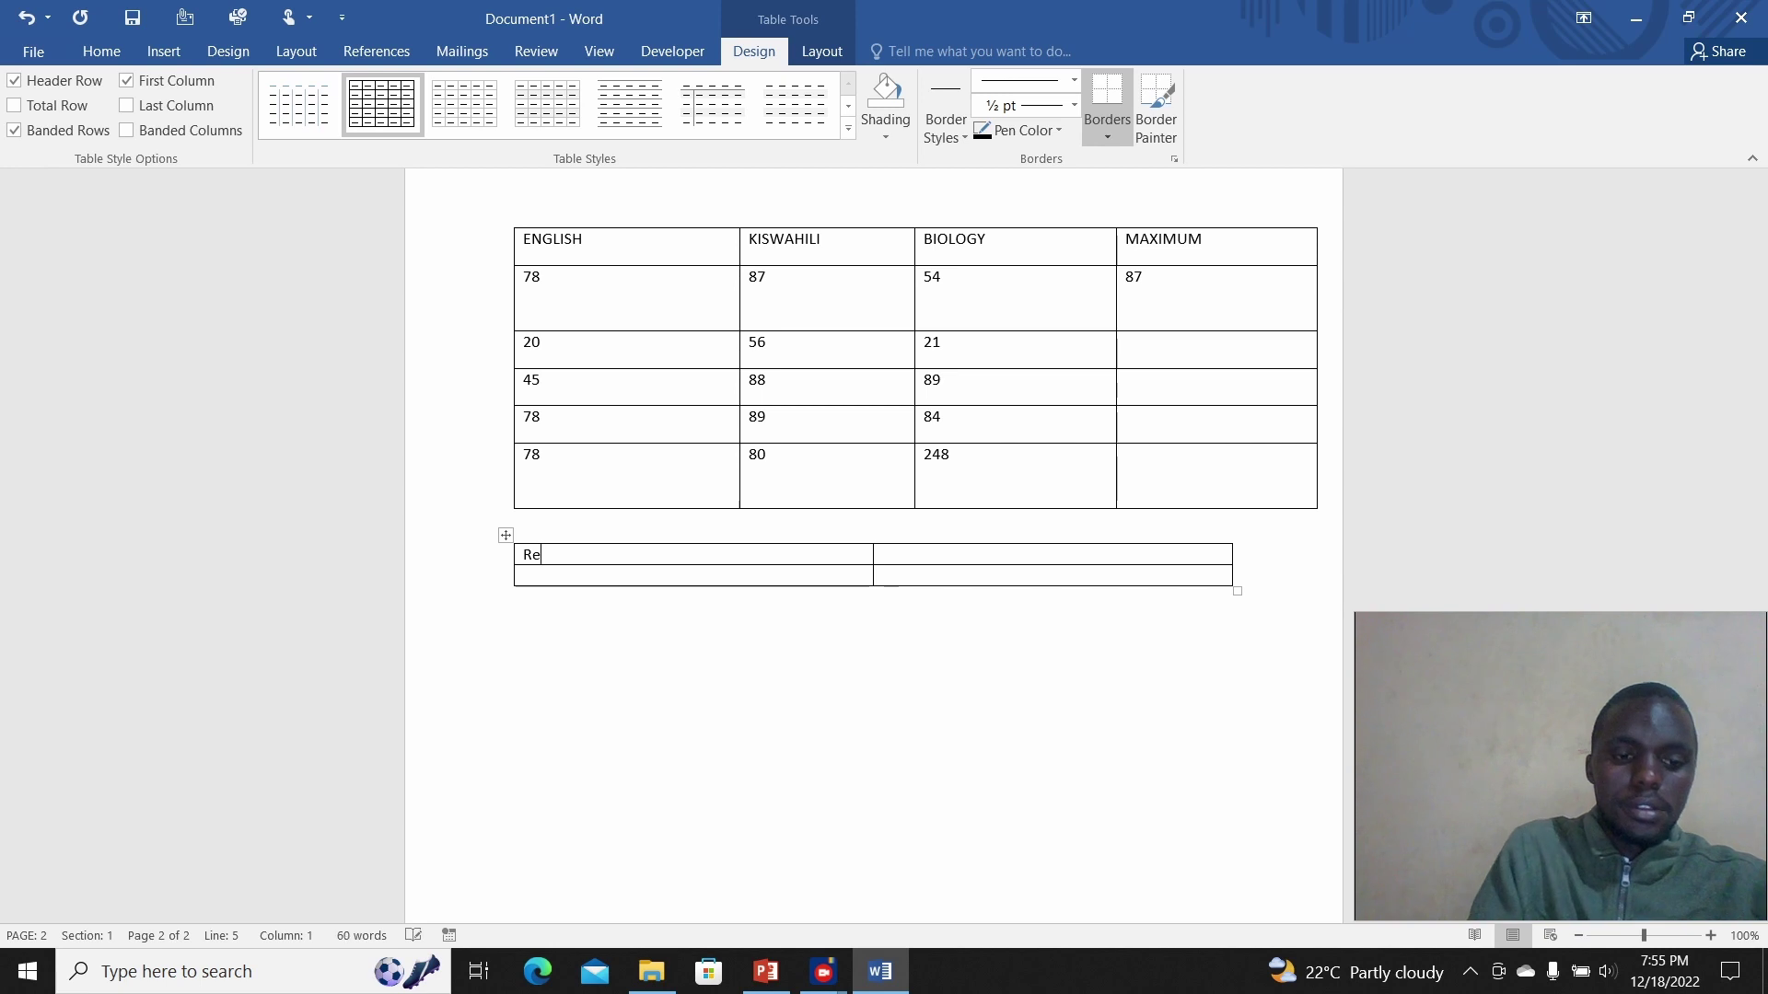
pyautogui.write('ward')
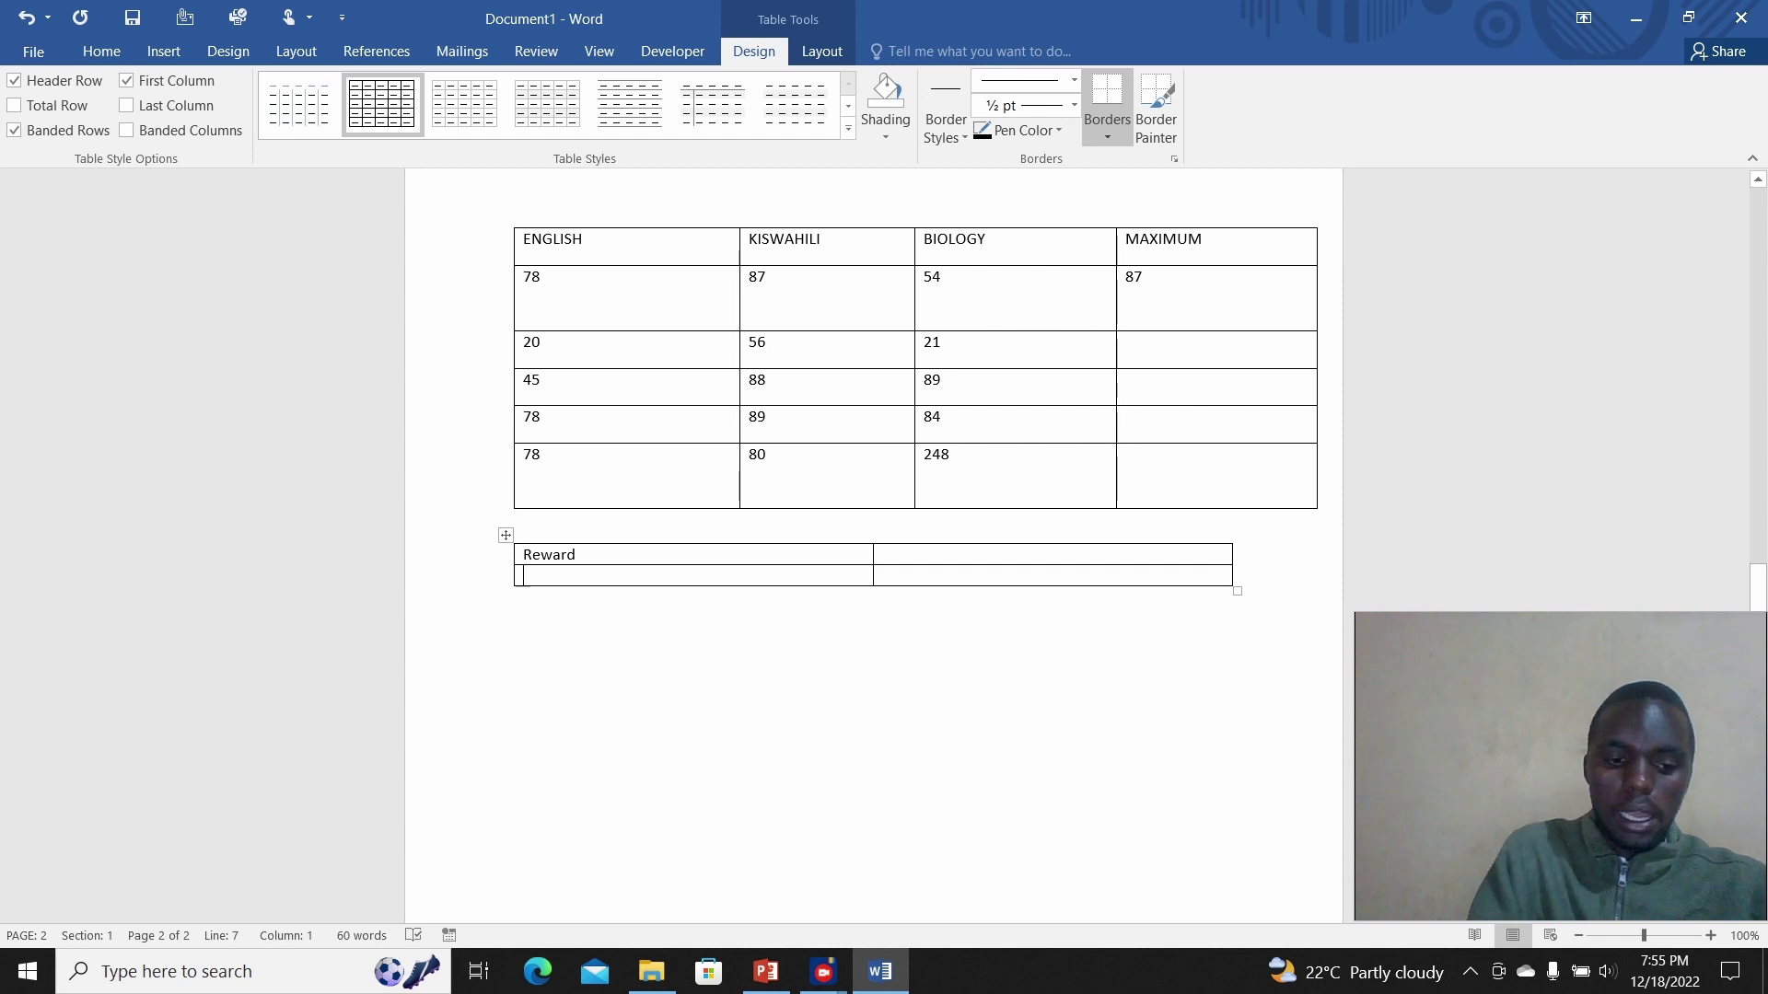
pyautogui.write('Bonus')
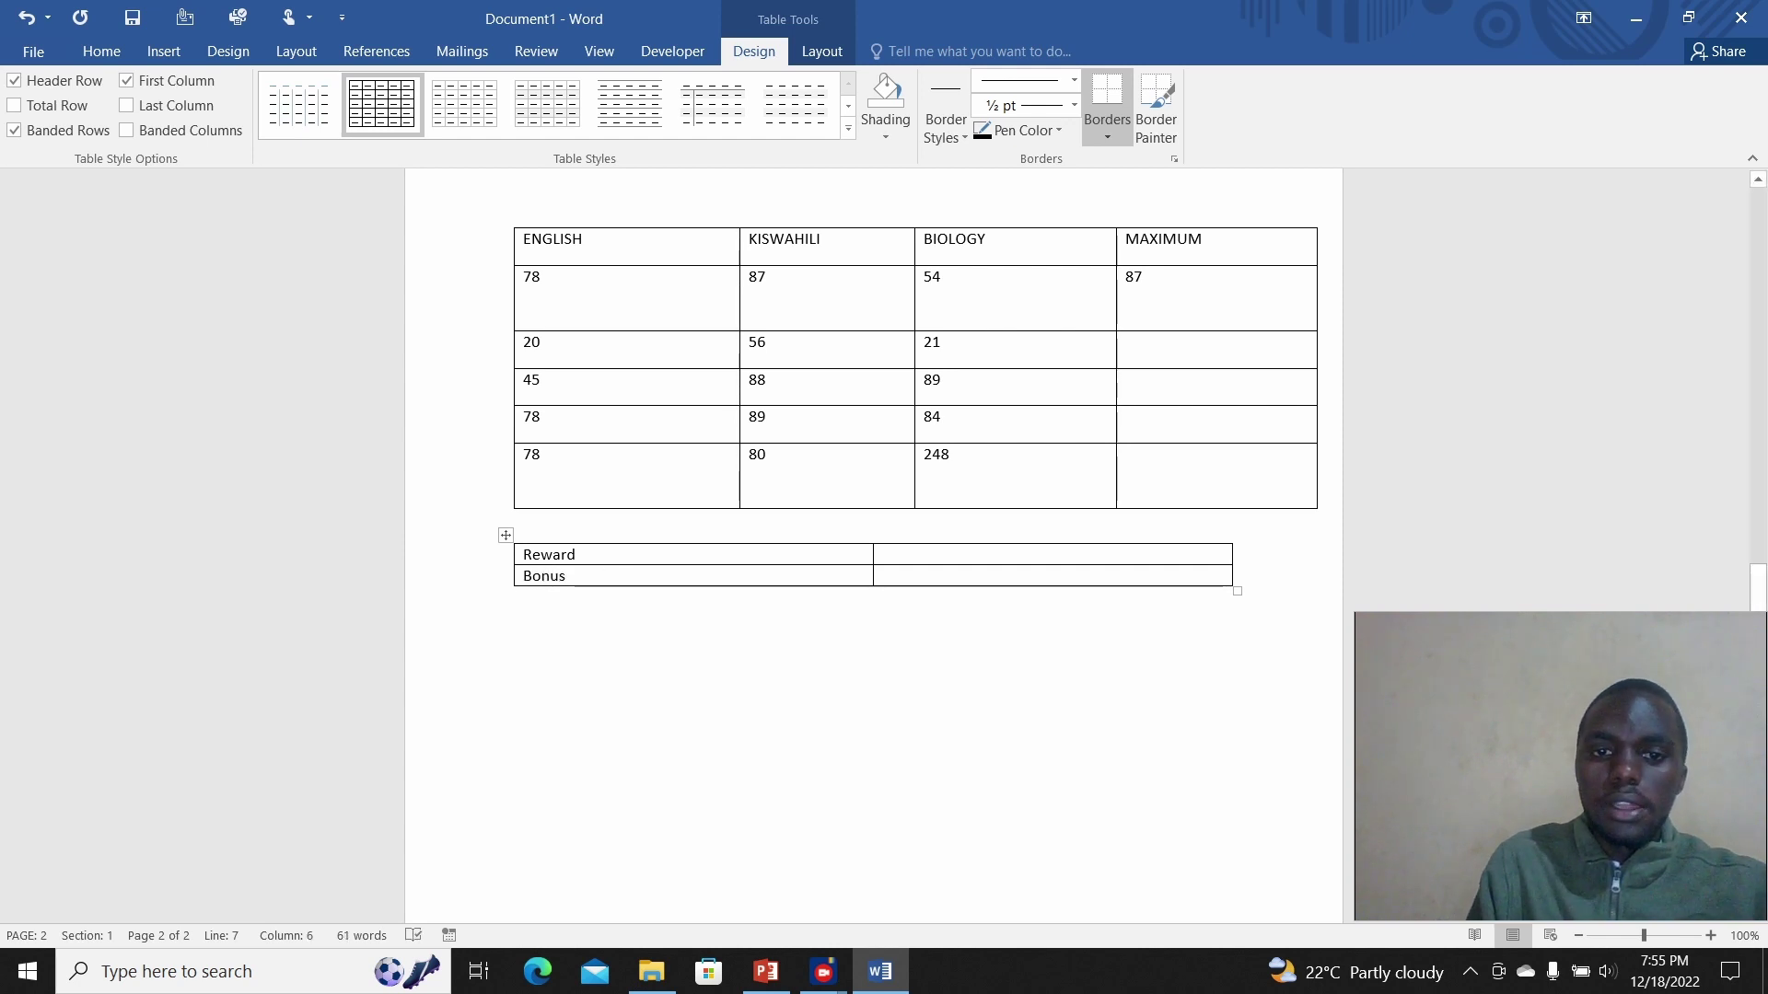
pyautogui.write('300')
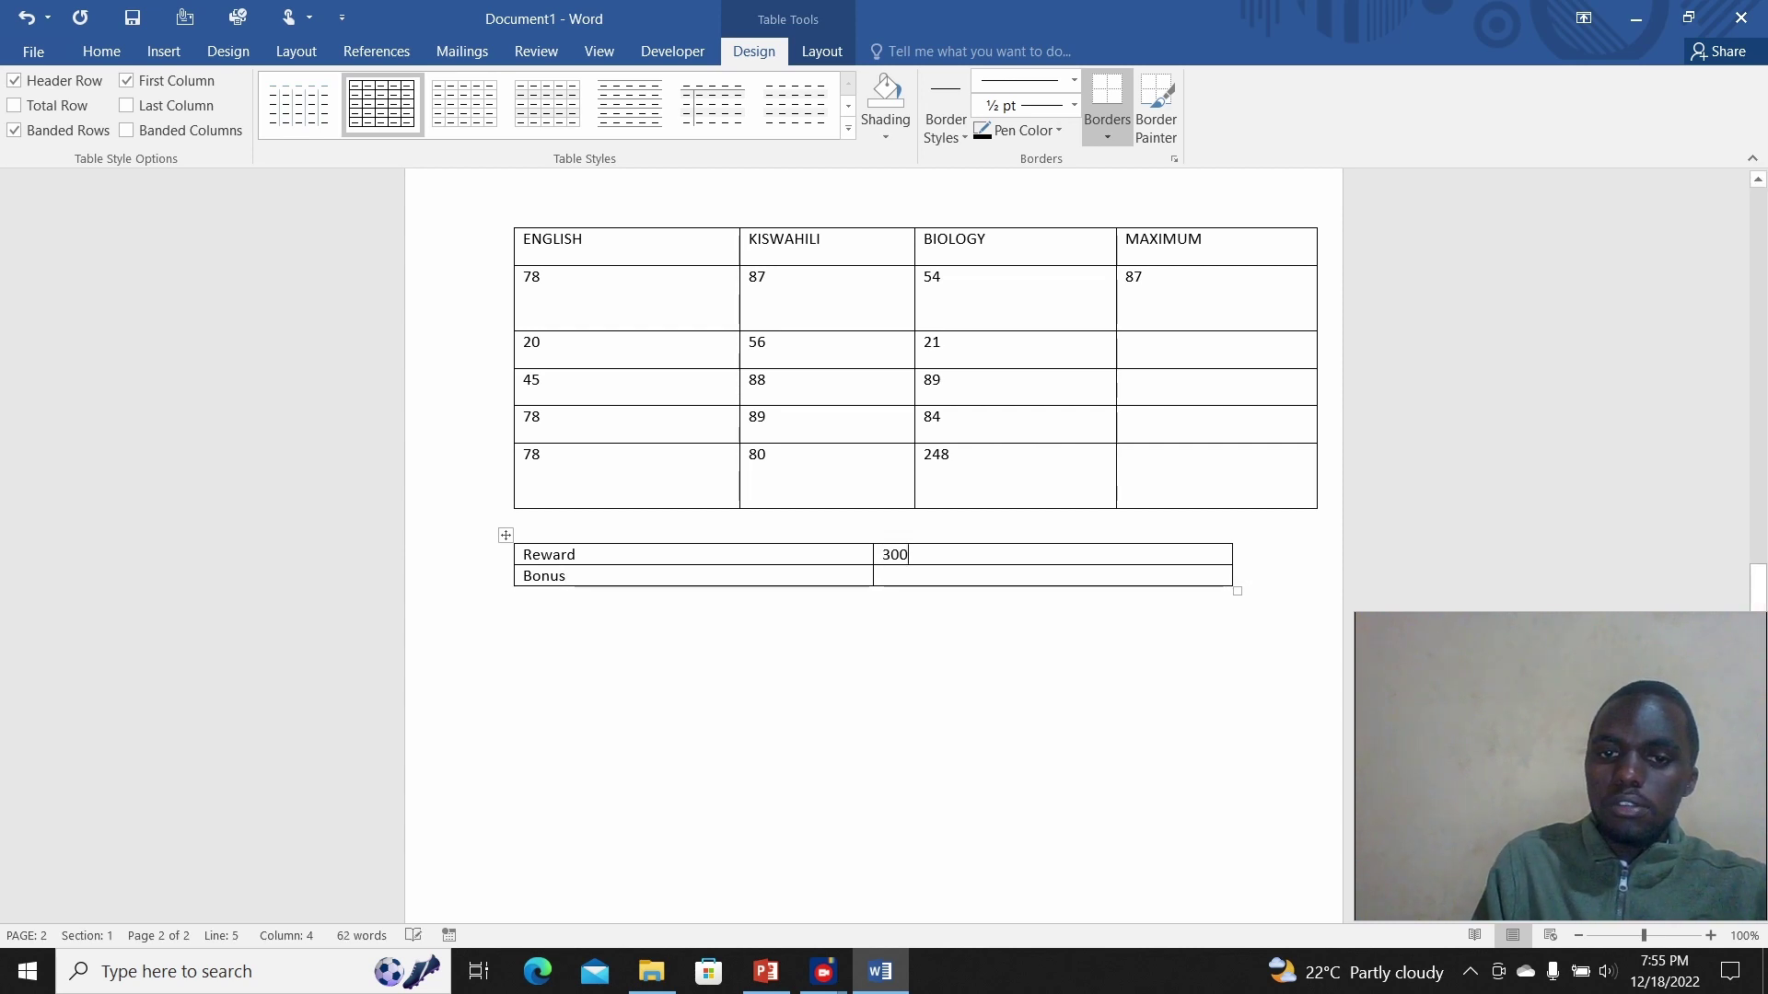
pyautogui.click(879, 576)
pyautogui.write('200')
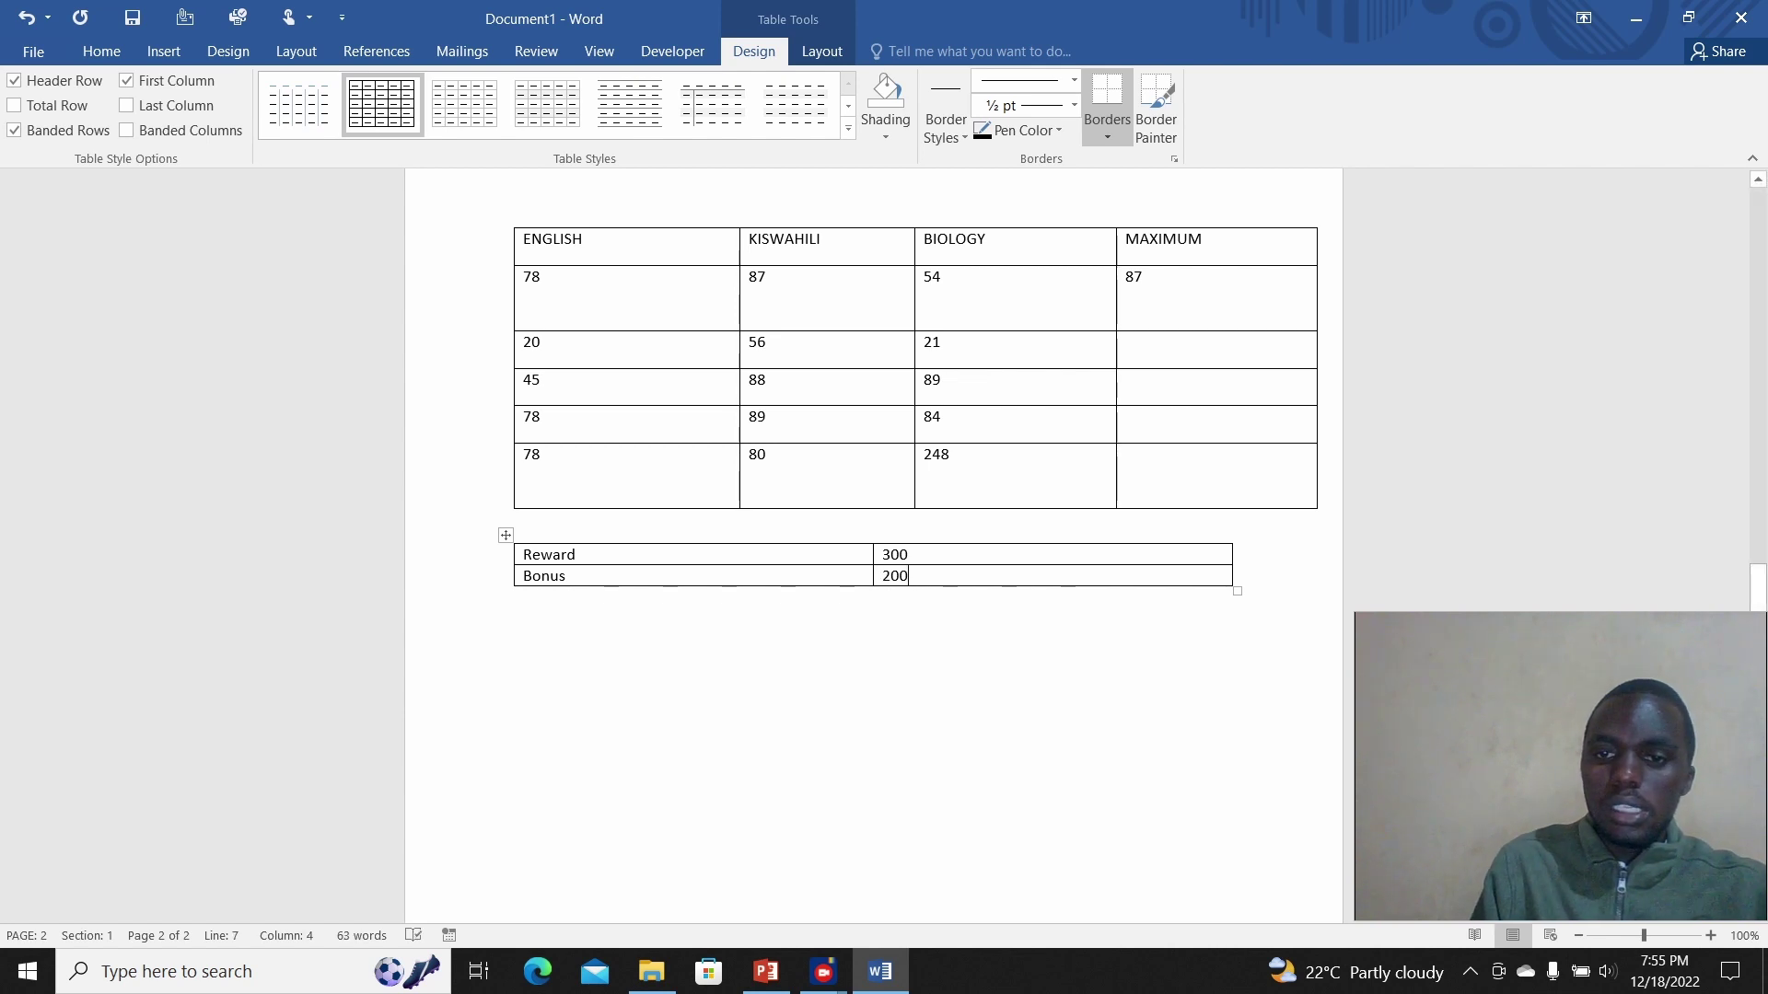
# Step: Add a third row labelled Total below Bonus
pyautogui.click(1234, 576)
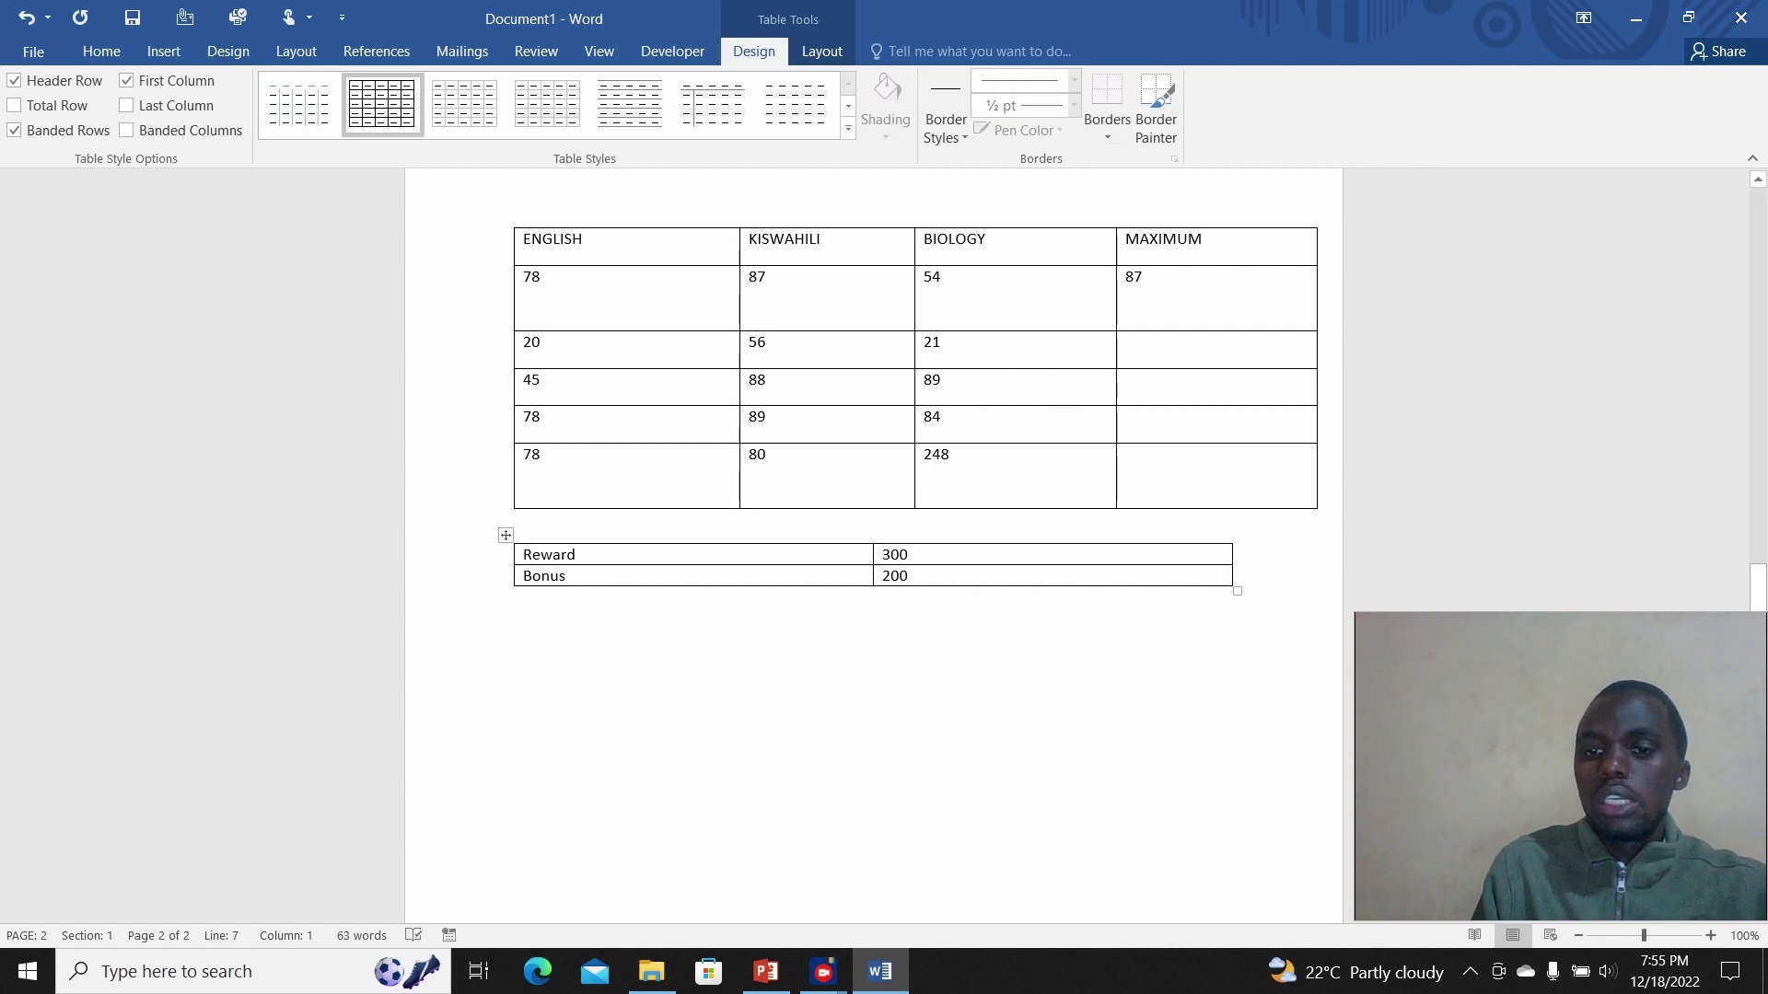
pyautogui.press('Return')
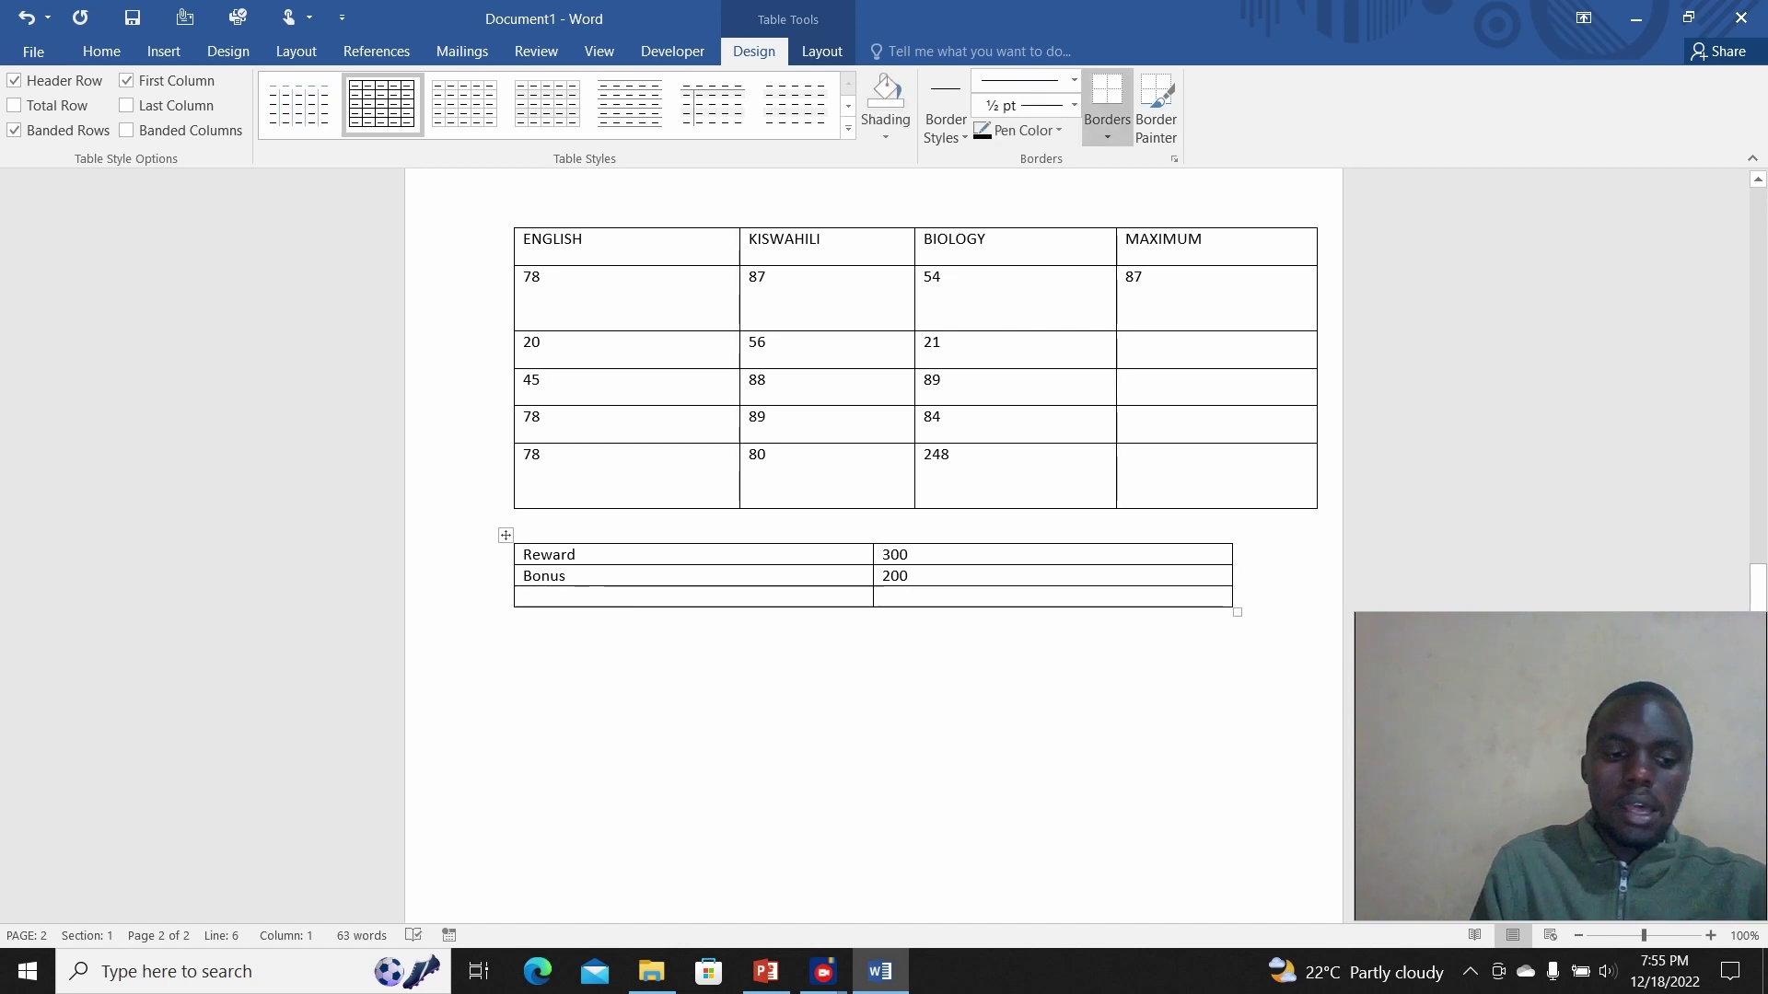
pyautogui.write('To')
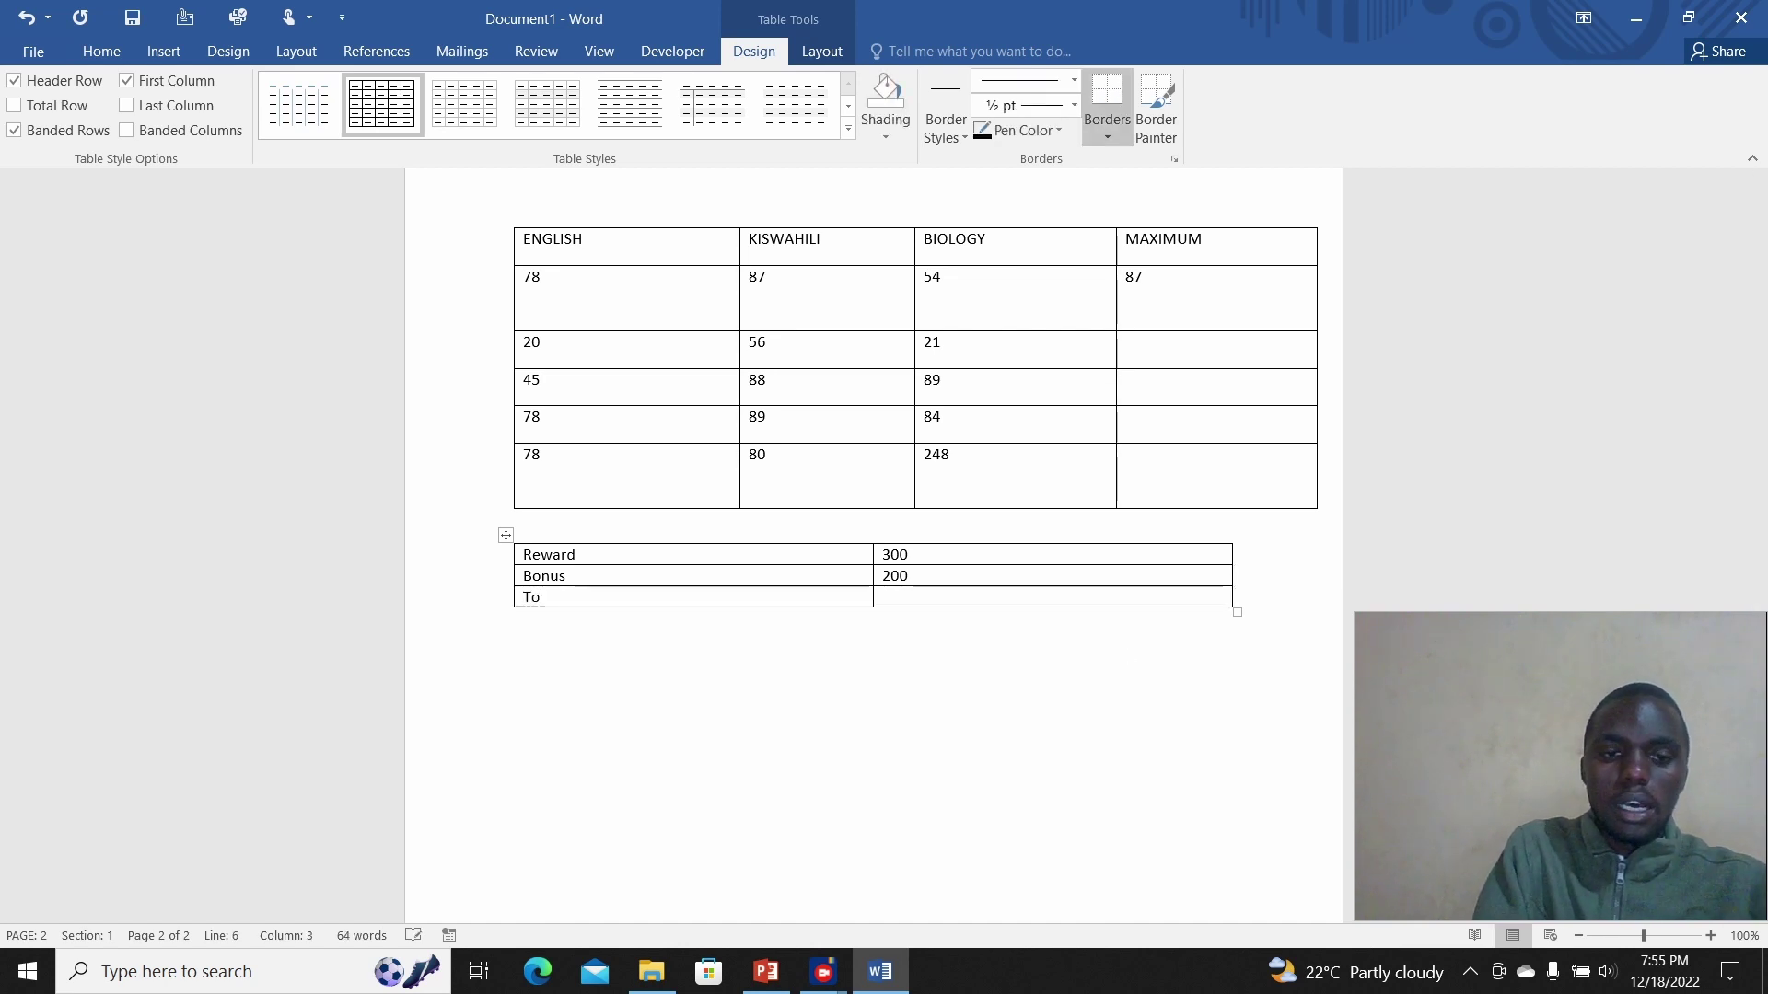
pyautogui.write('tal')
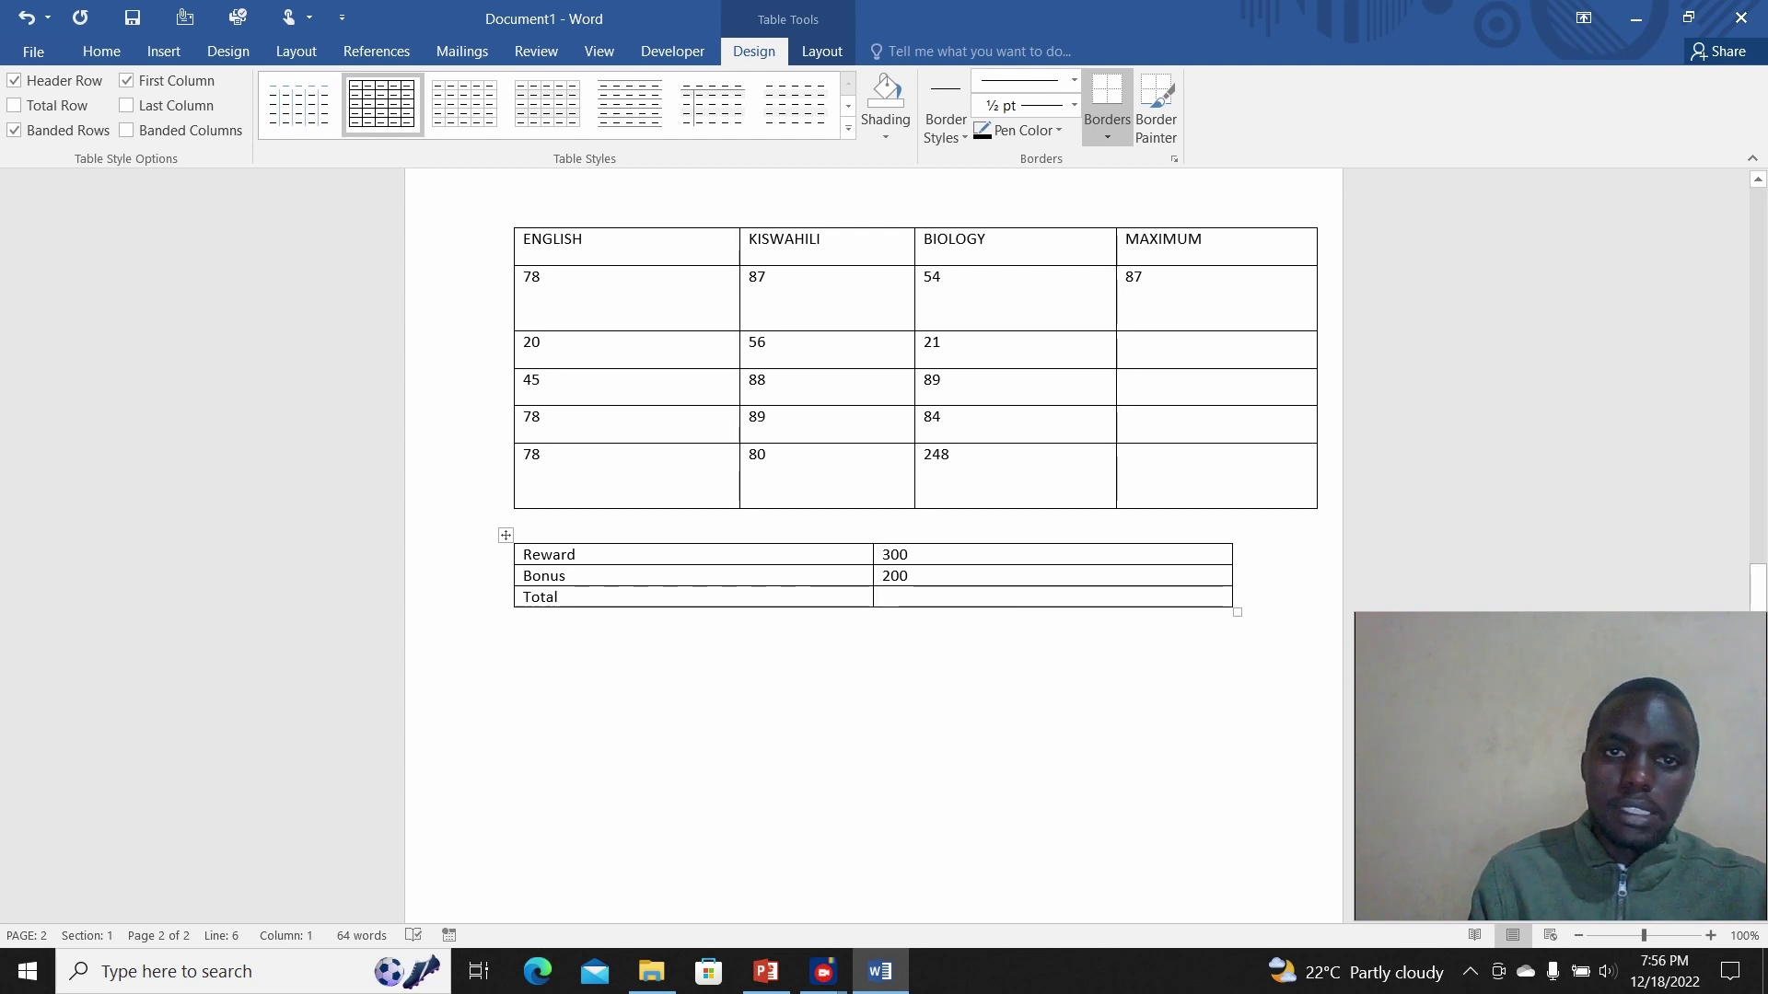
pyautogui.click(821, 51)
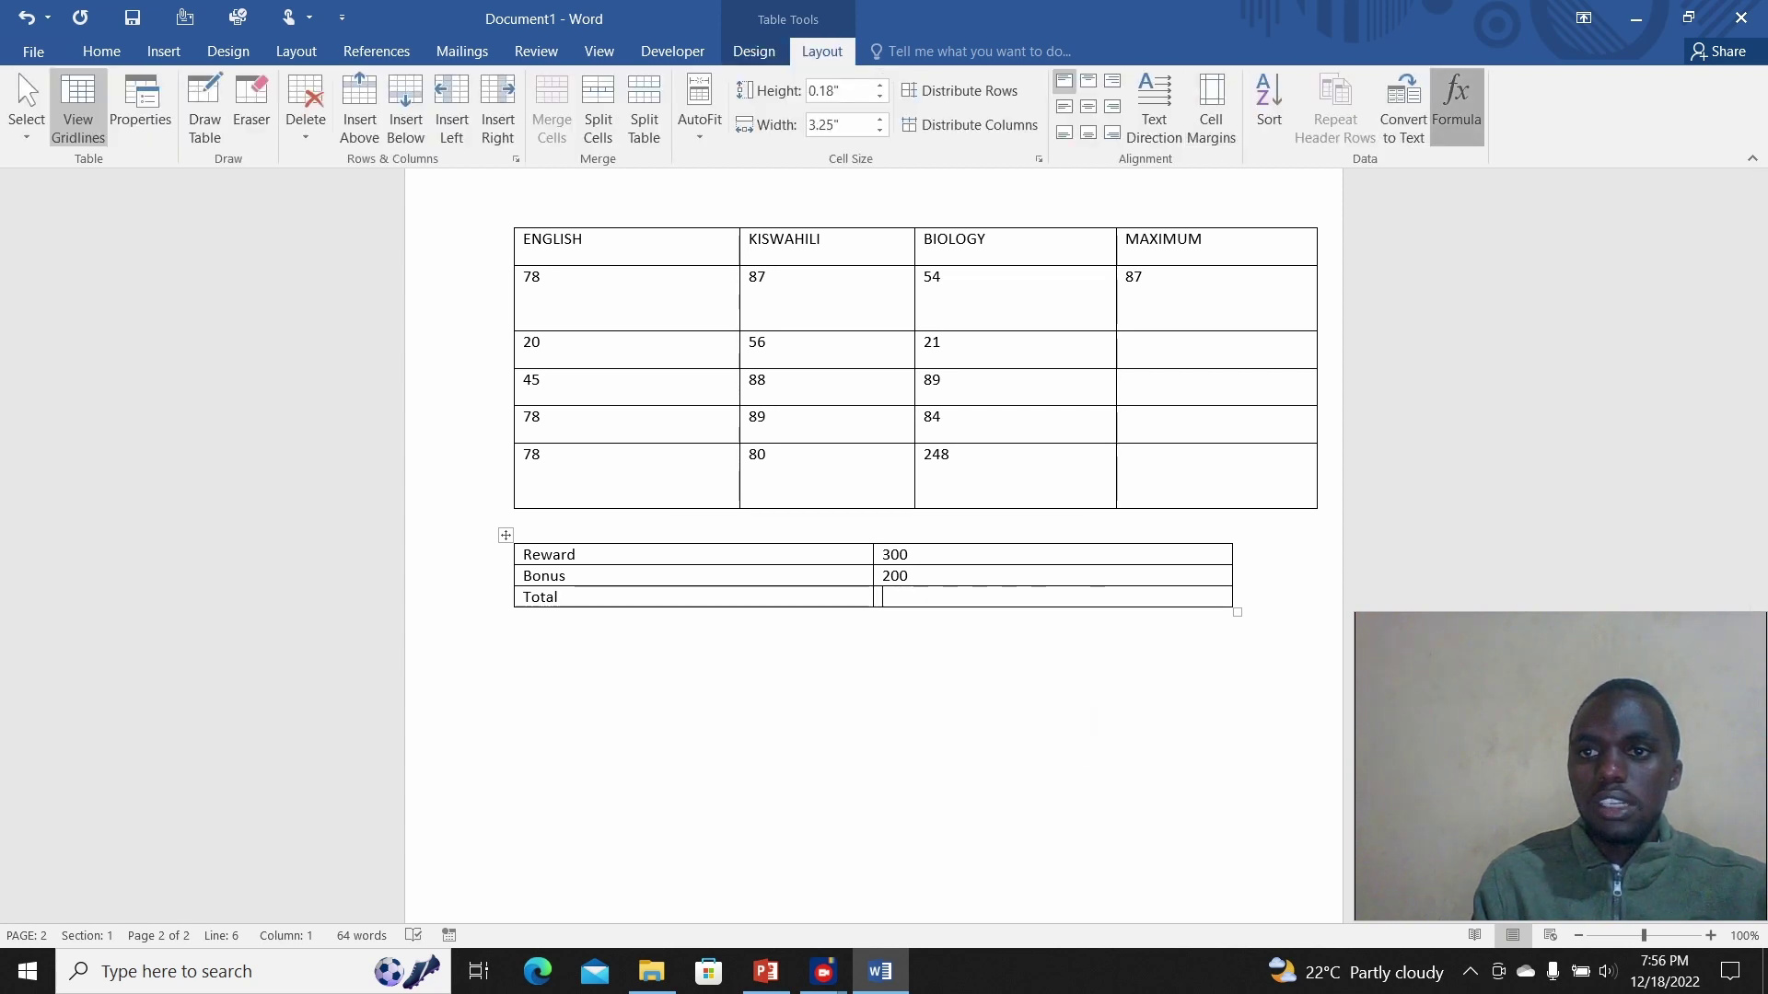
# Step: Insert =SUM(ABOVE) in the Total cell with the currency format's $ replaced by Ksh
pyautogui.click(1456, 106)
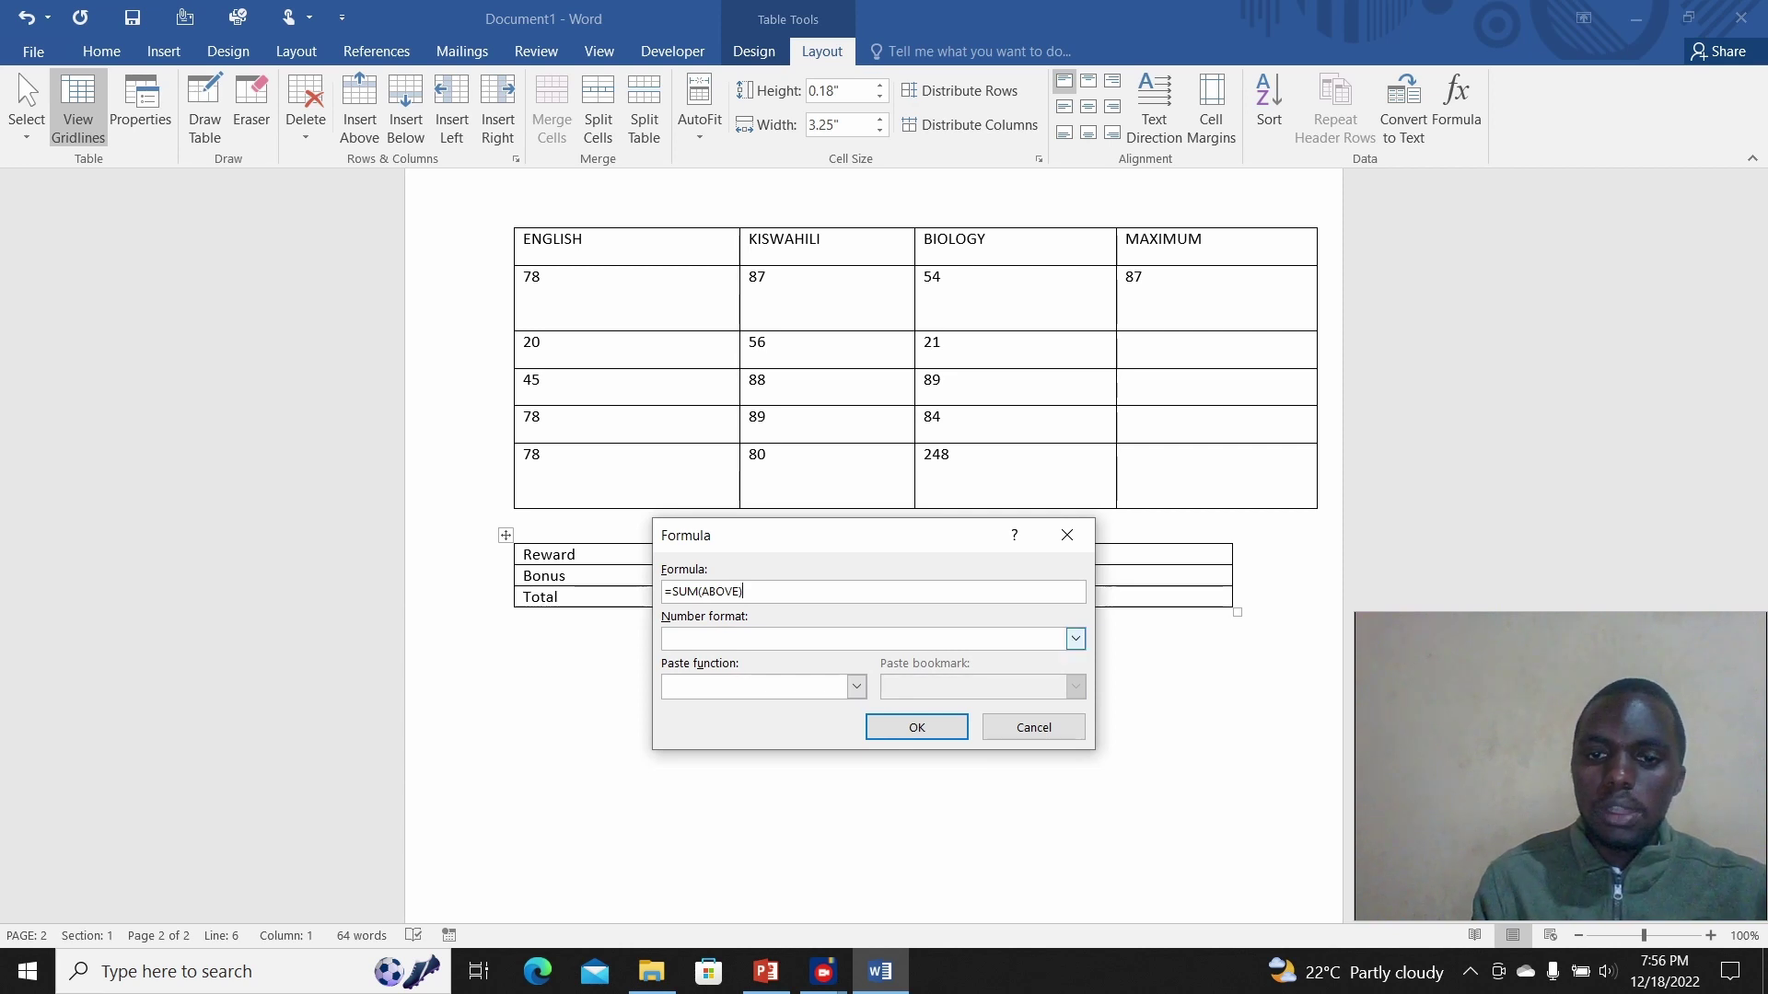
pyautogui.click(1075, 639)
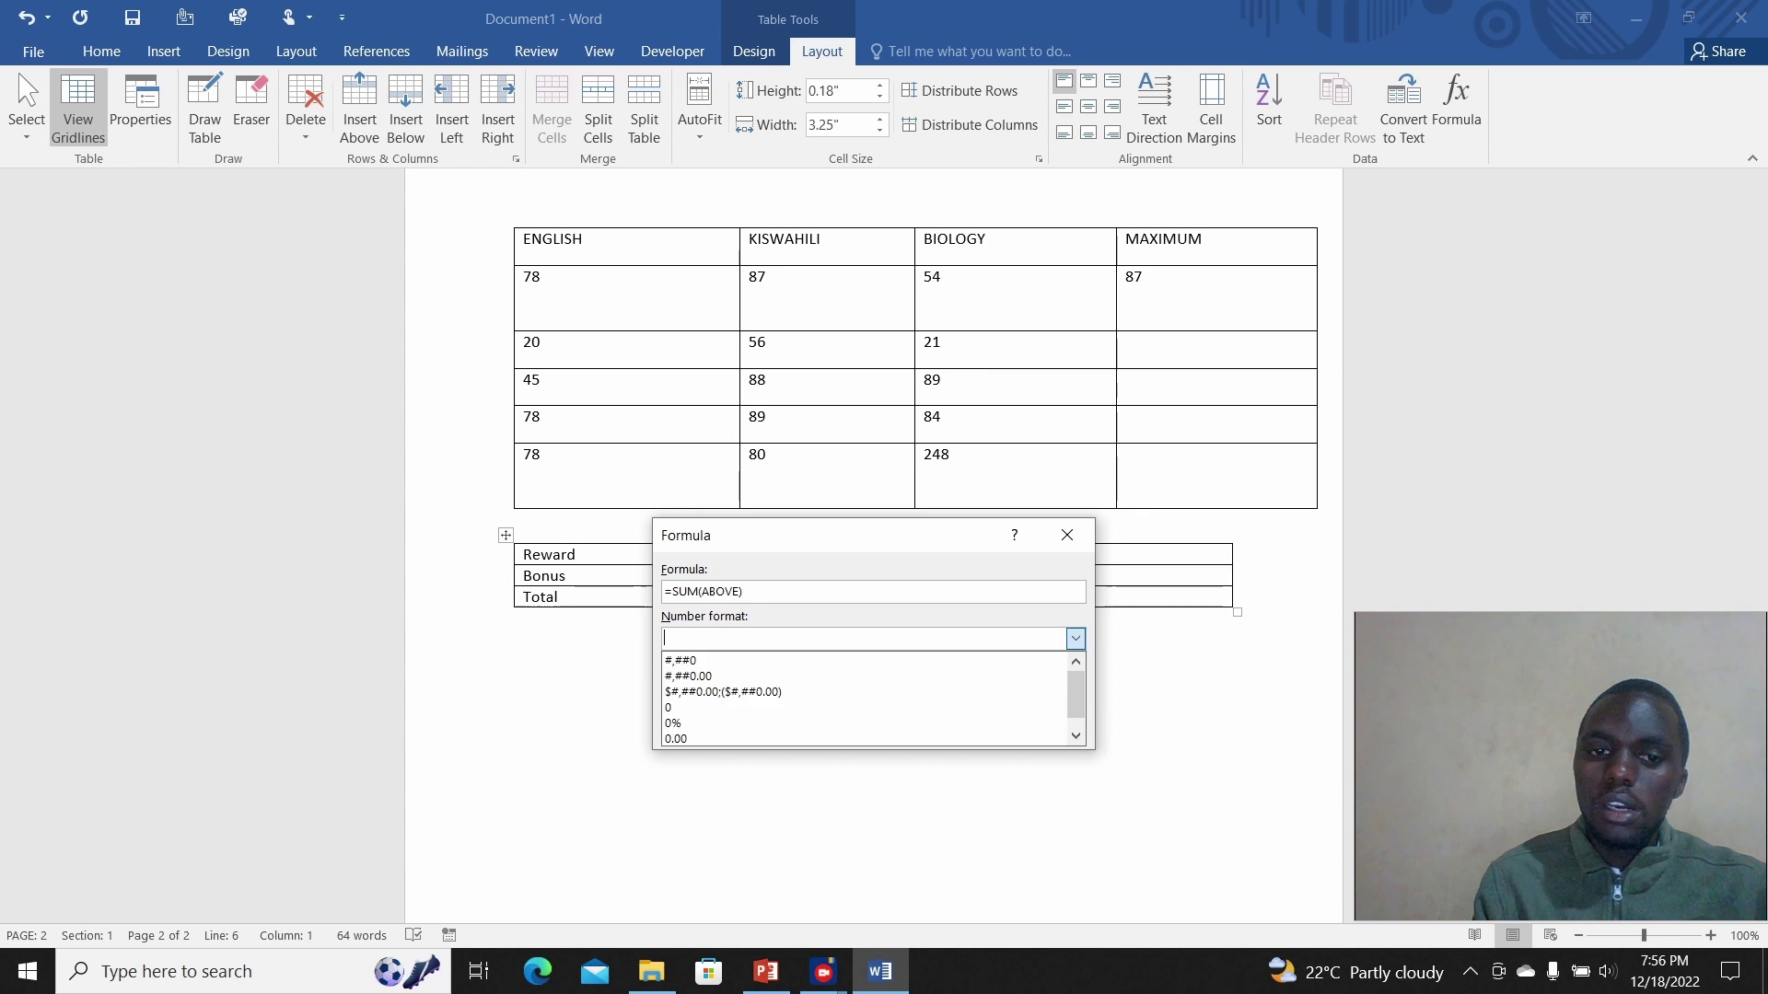
pyautogui.moveTo(1076, 693); pyautogui.dragTo(1076, 703)
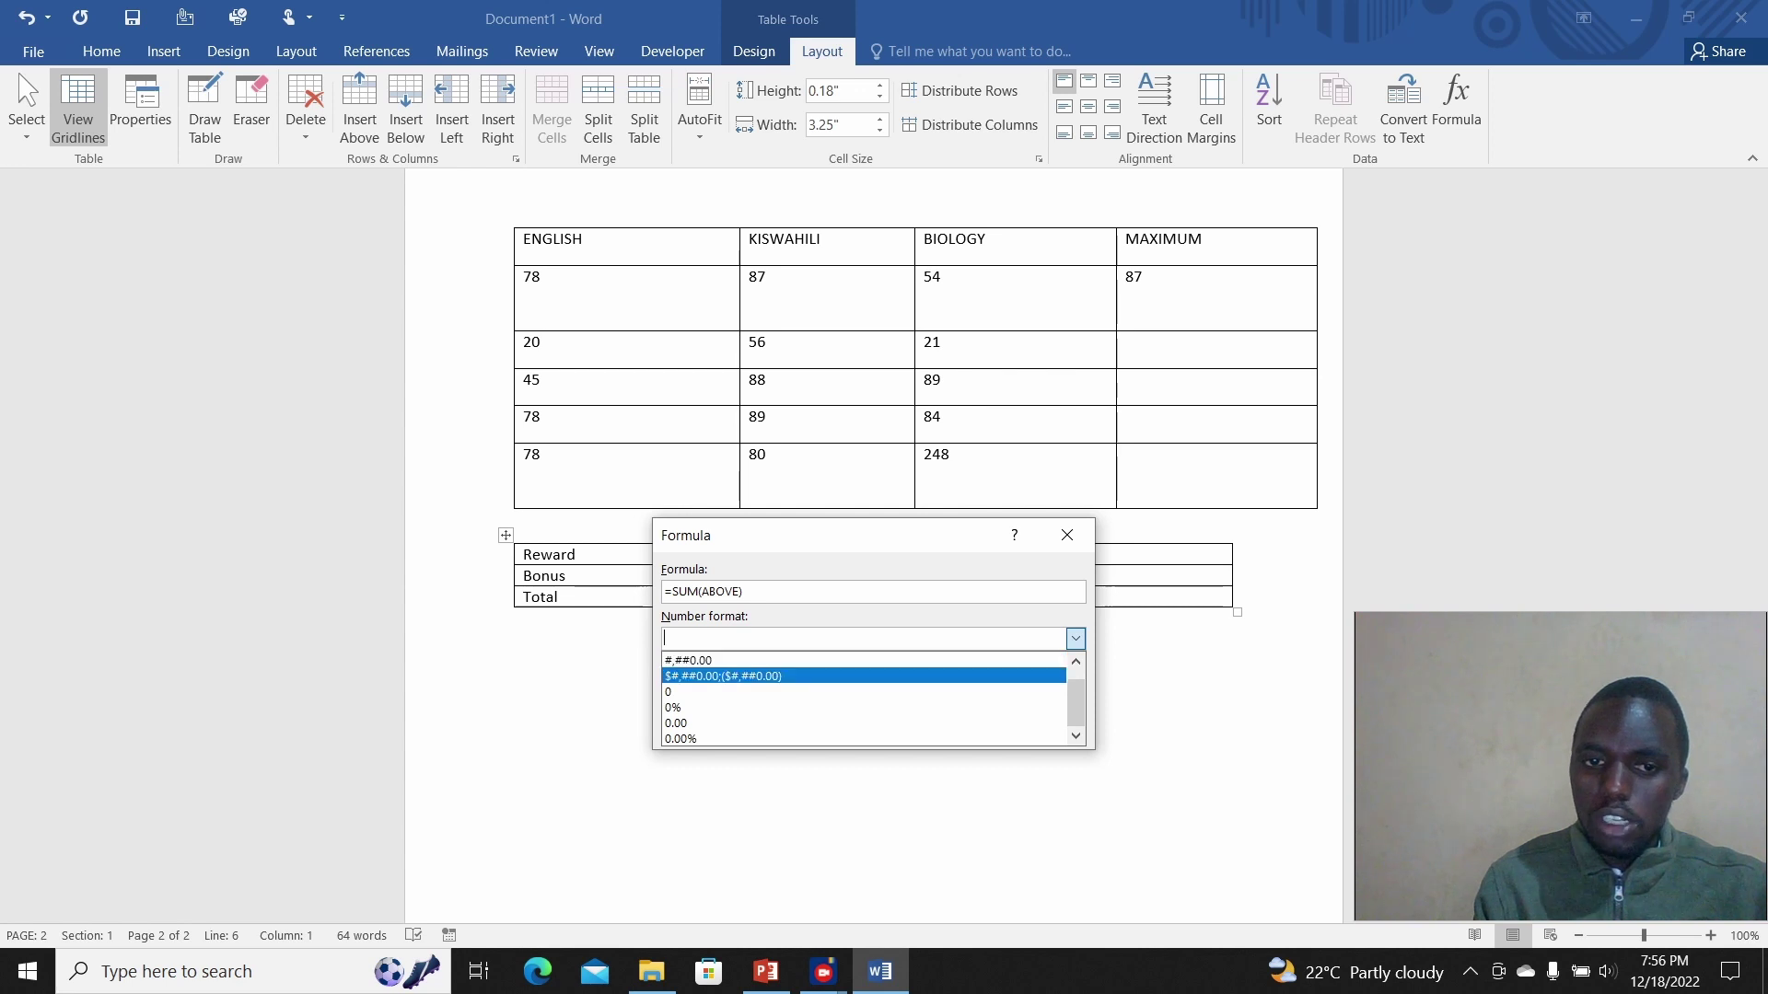
pyautogui.click(723, 676)
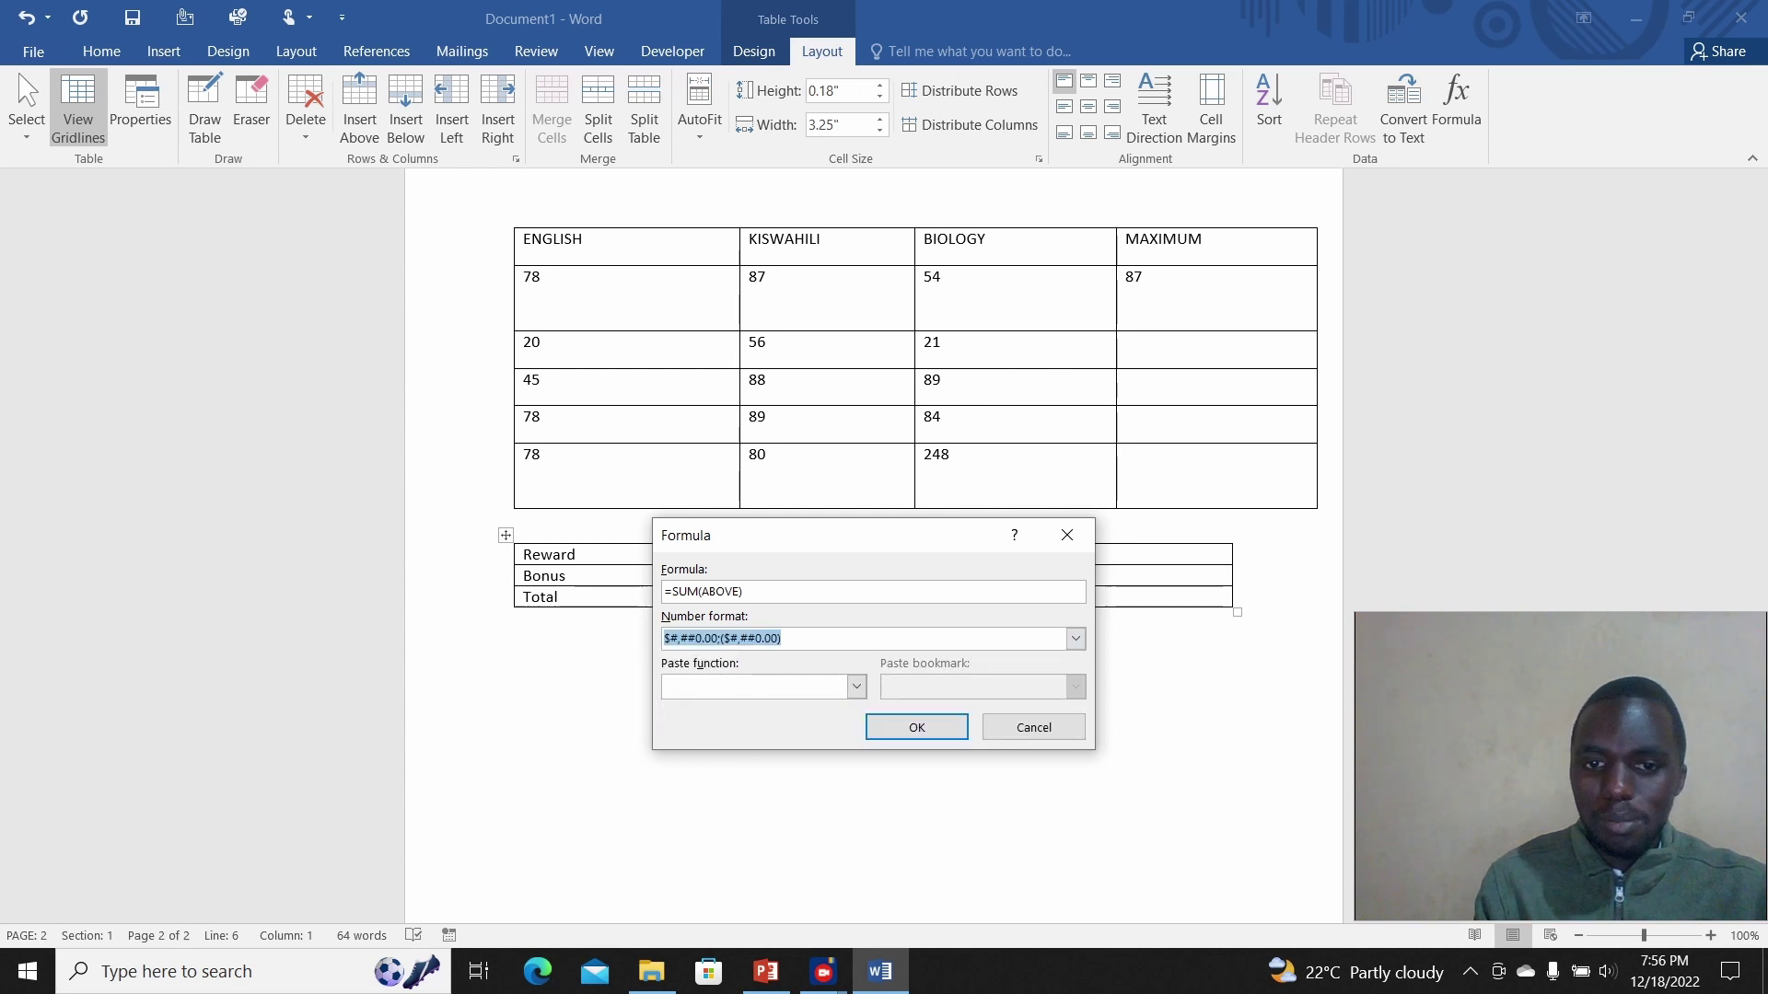
pyautogui.click(857, 687)
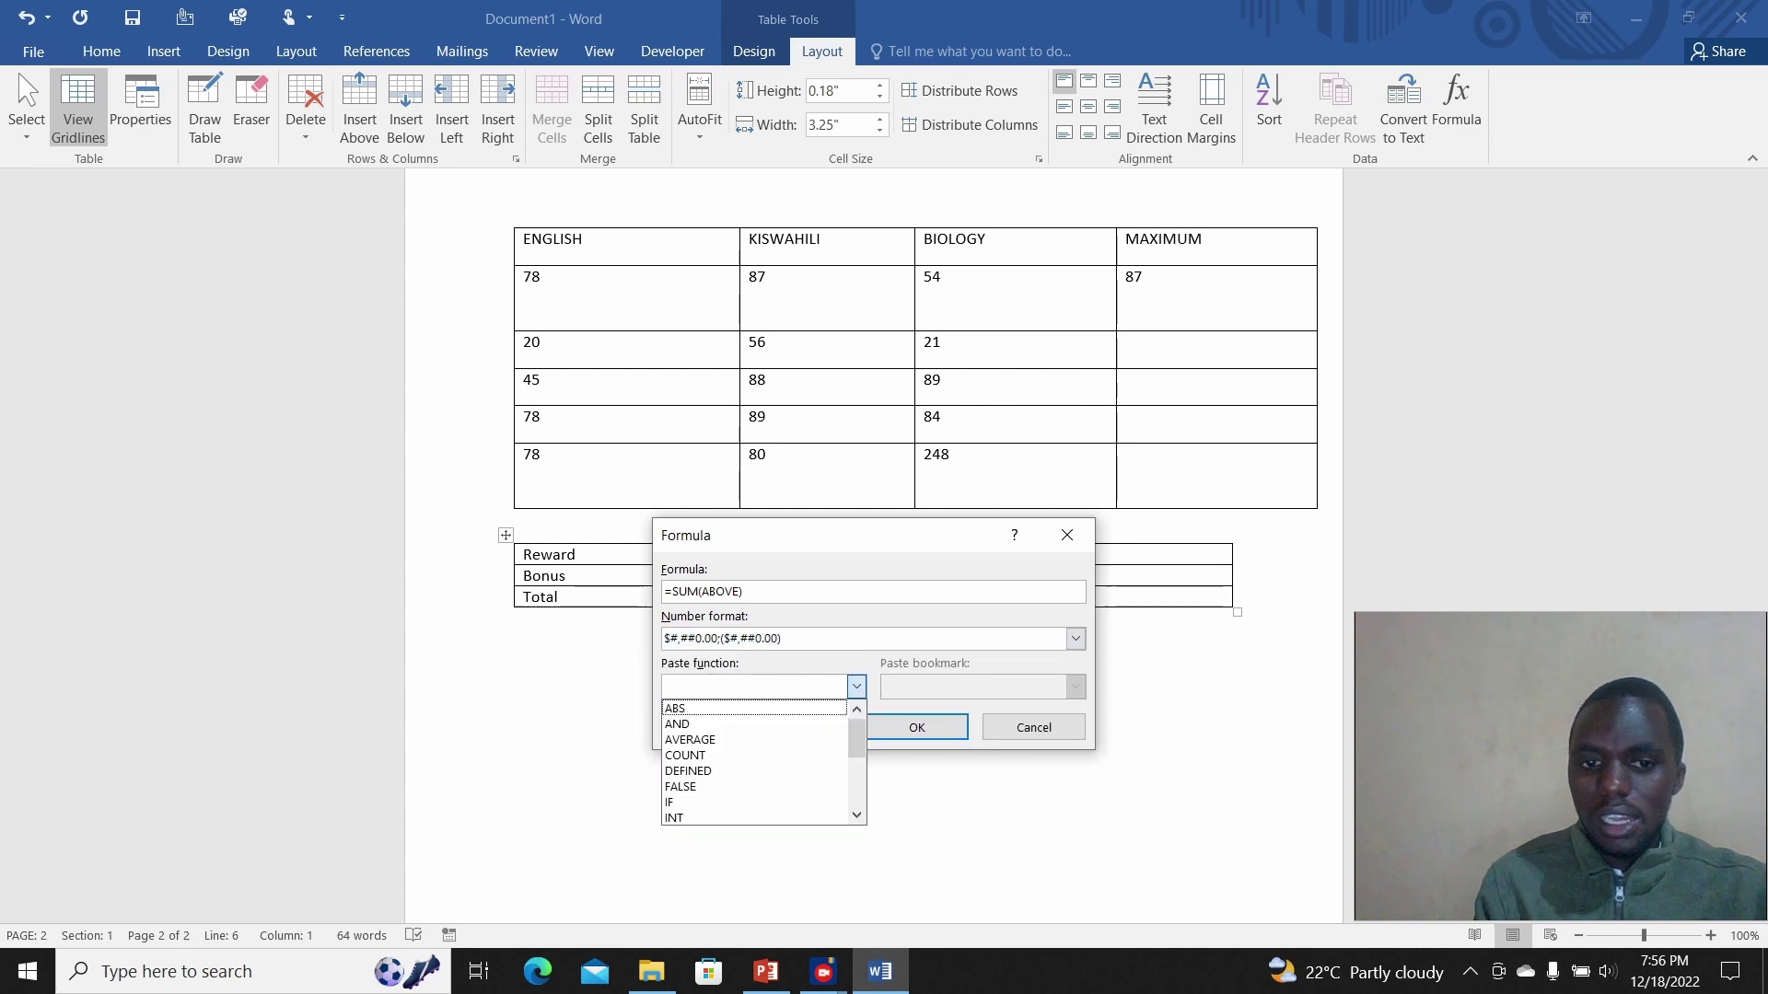
pyautogui.click(856, 687)
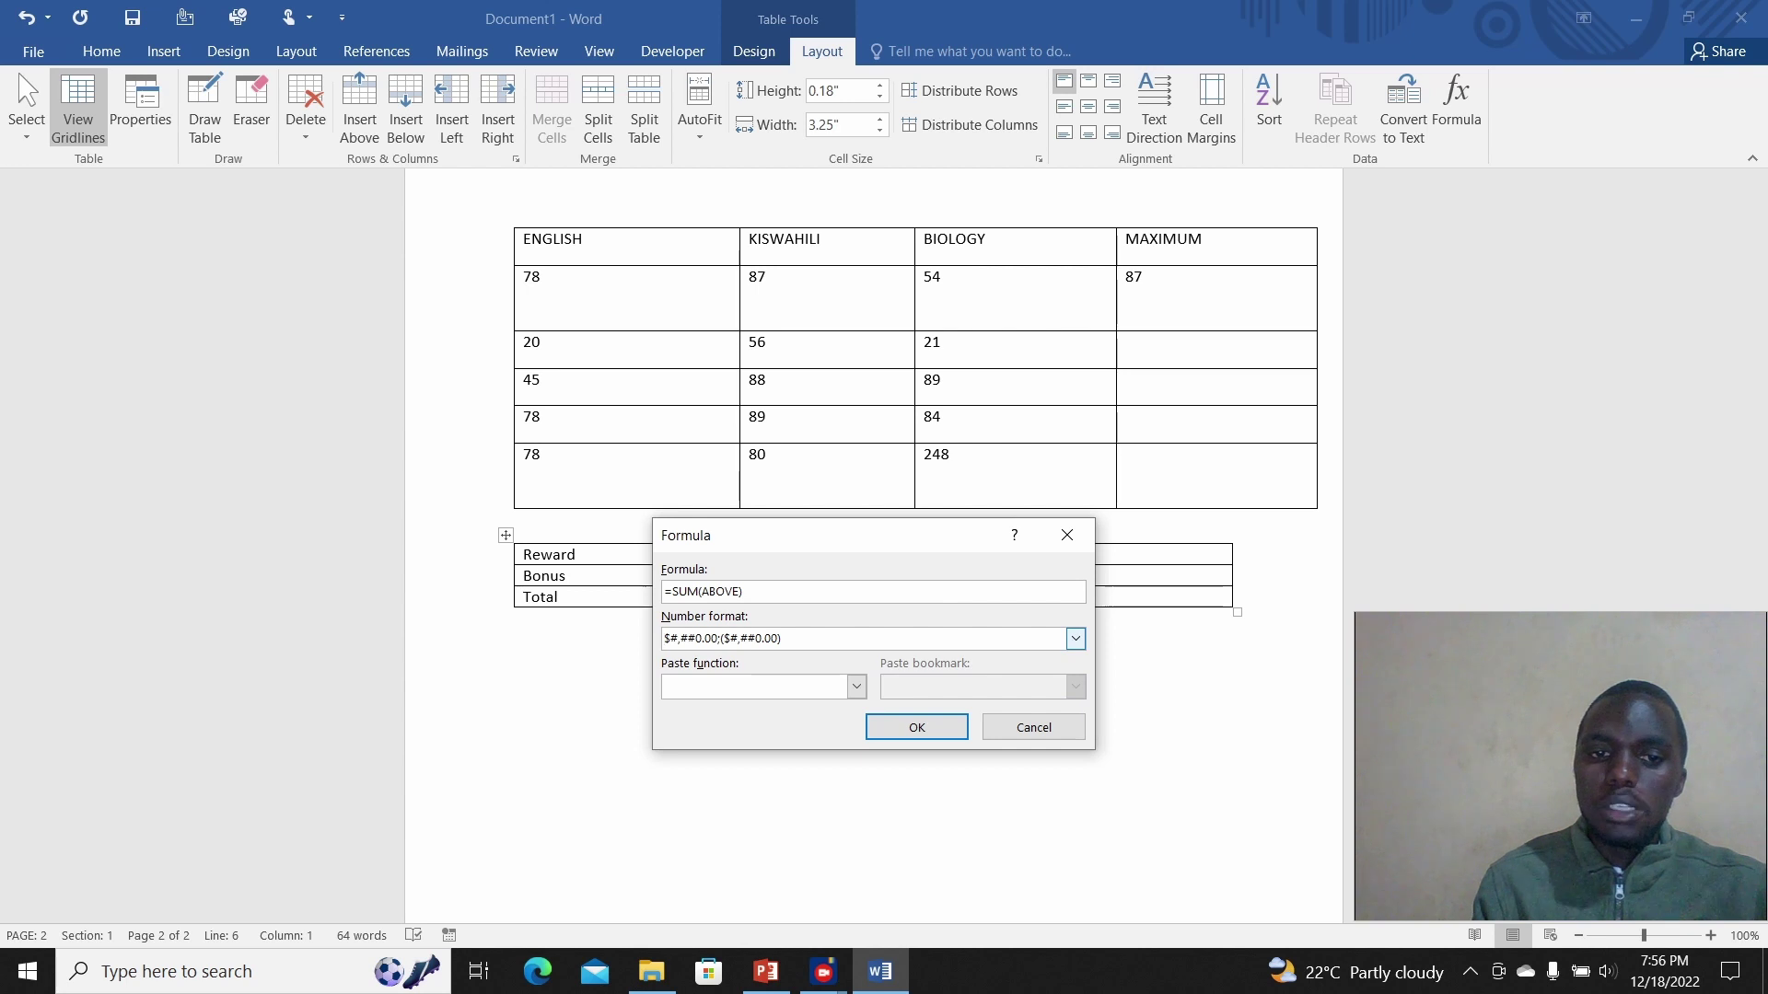
pyautogui.press('Delete')
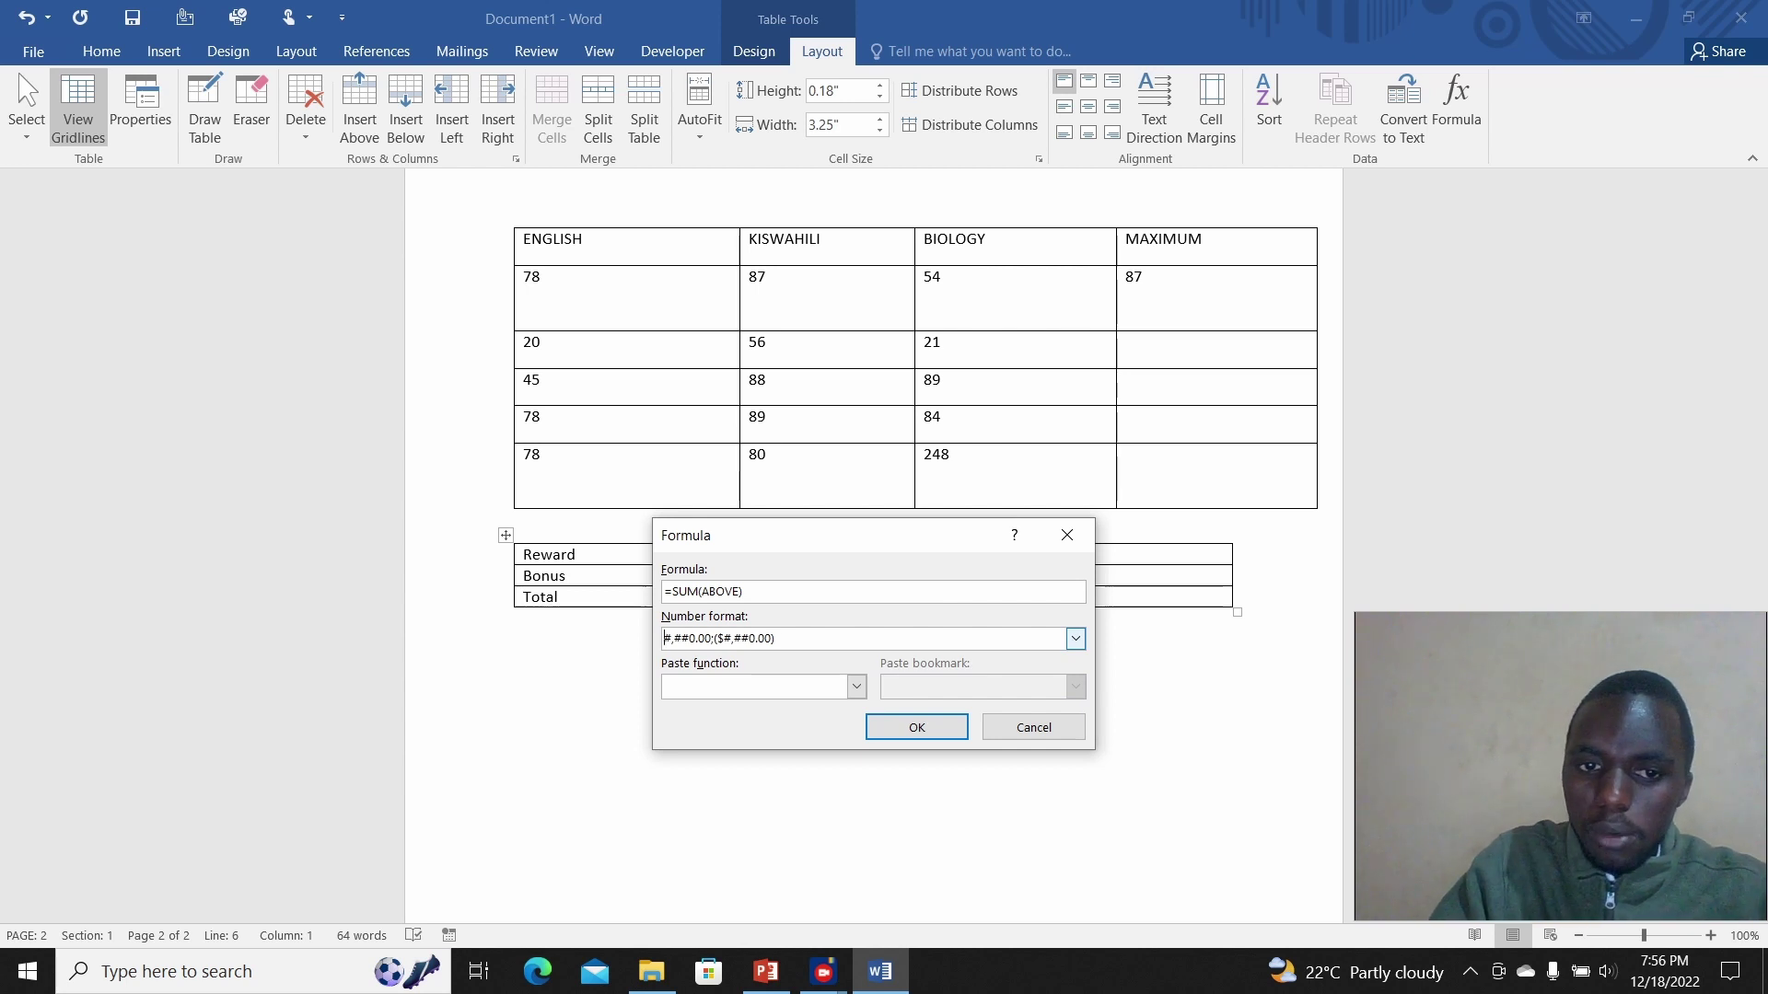
pyautogui.write('Ksh')
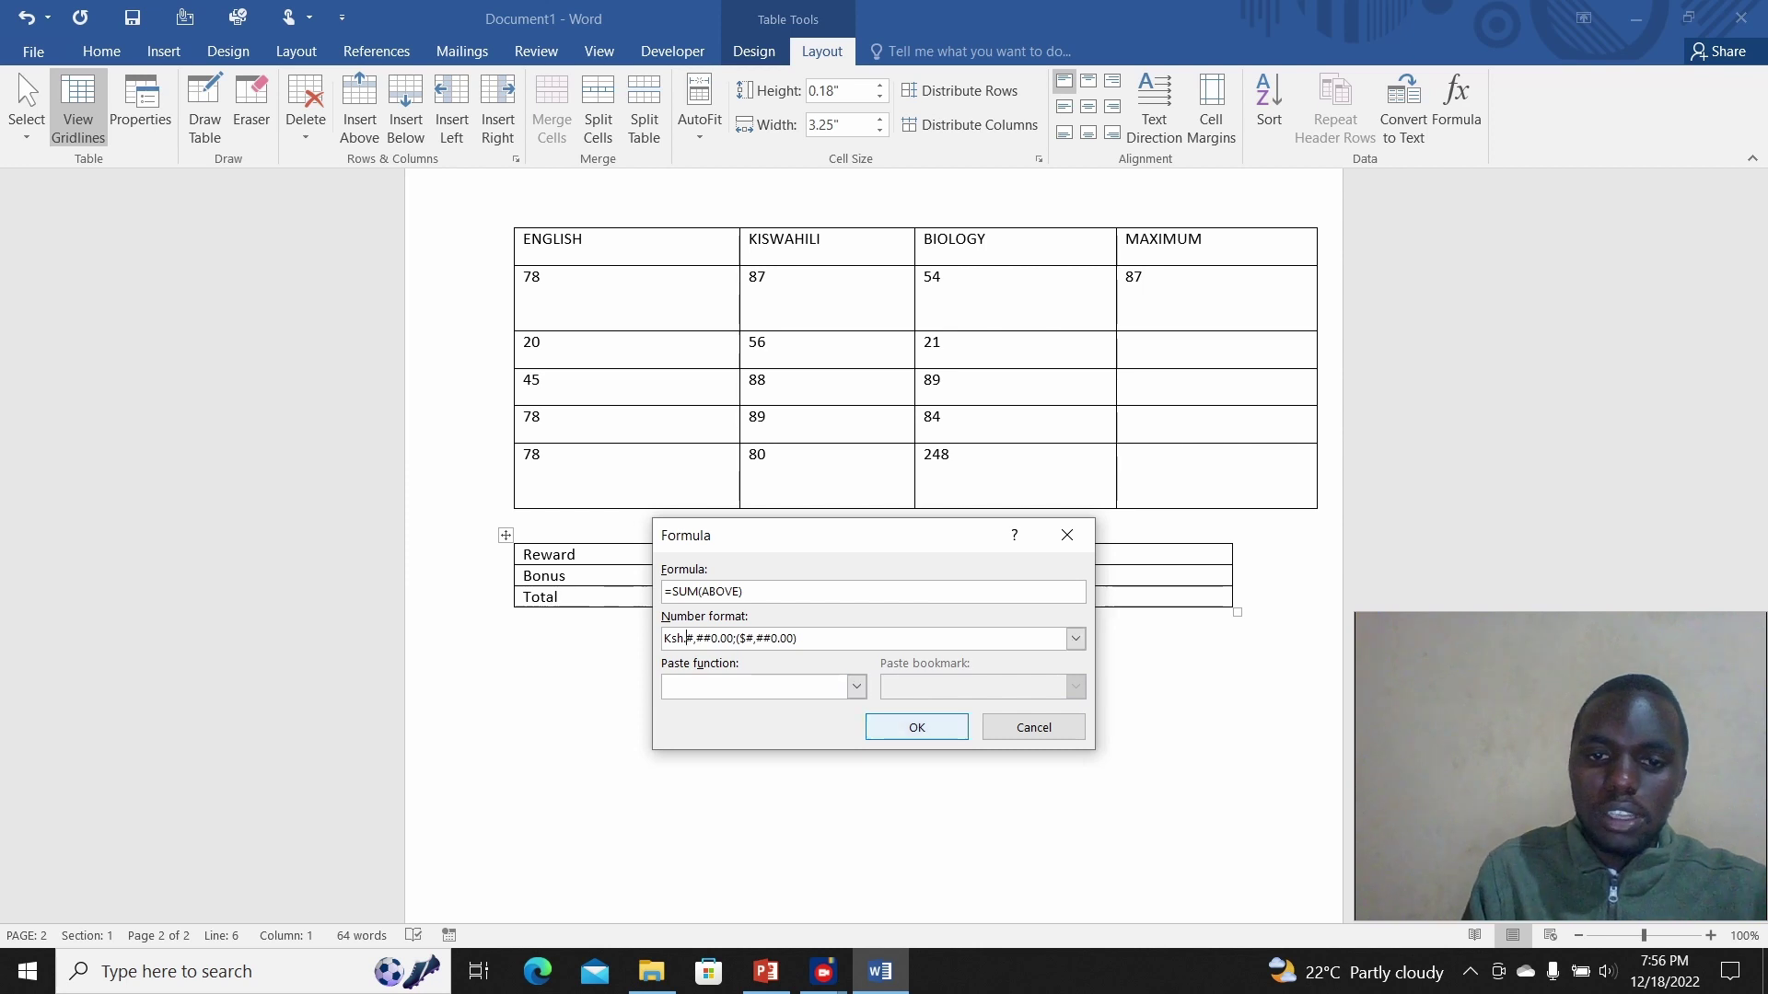
pyautogui.click(917, 727)
pyautogui.click(951, 597)
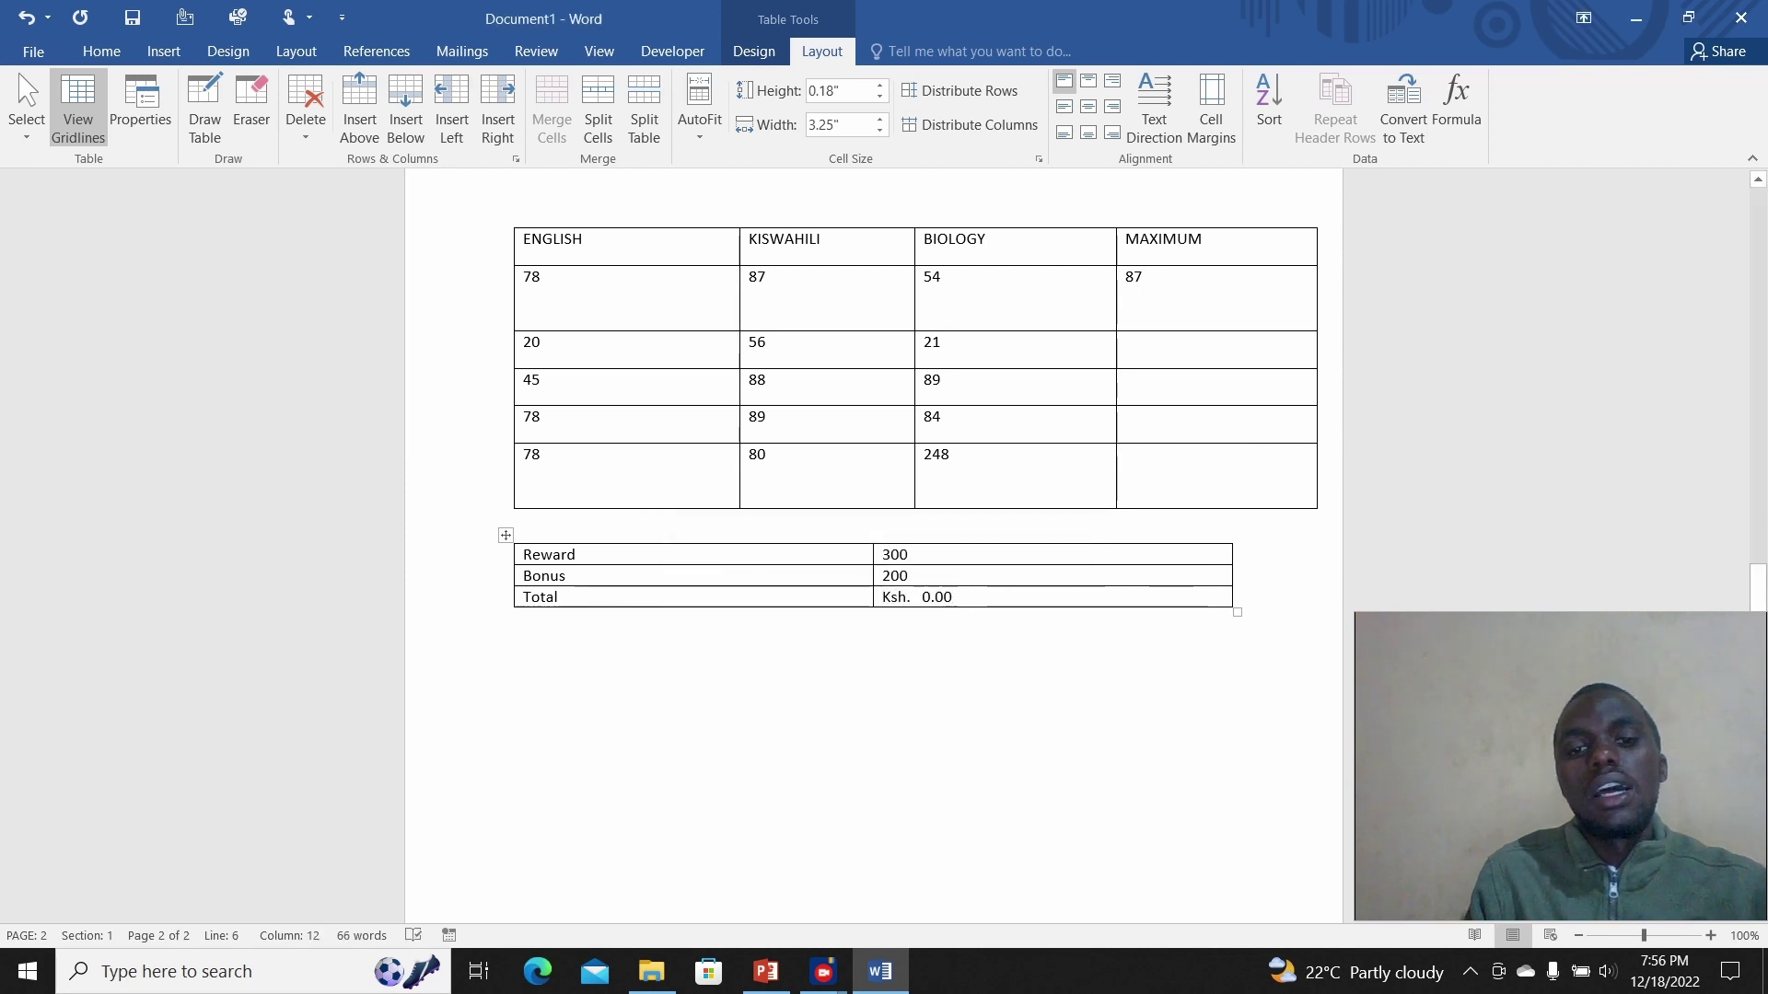
# Step: Remove the Ksh prefix from the Total formula's number format so it shows 500.00
pyautogui.click(515, 619)
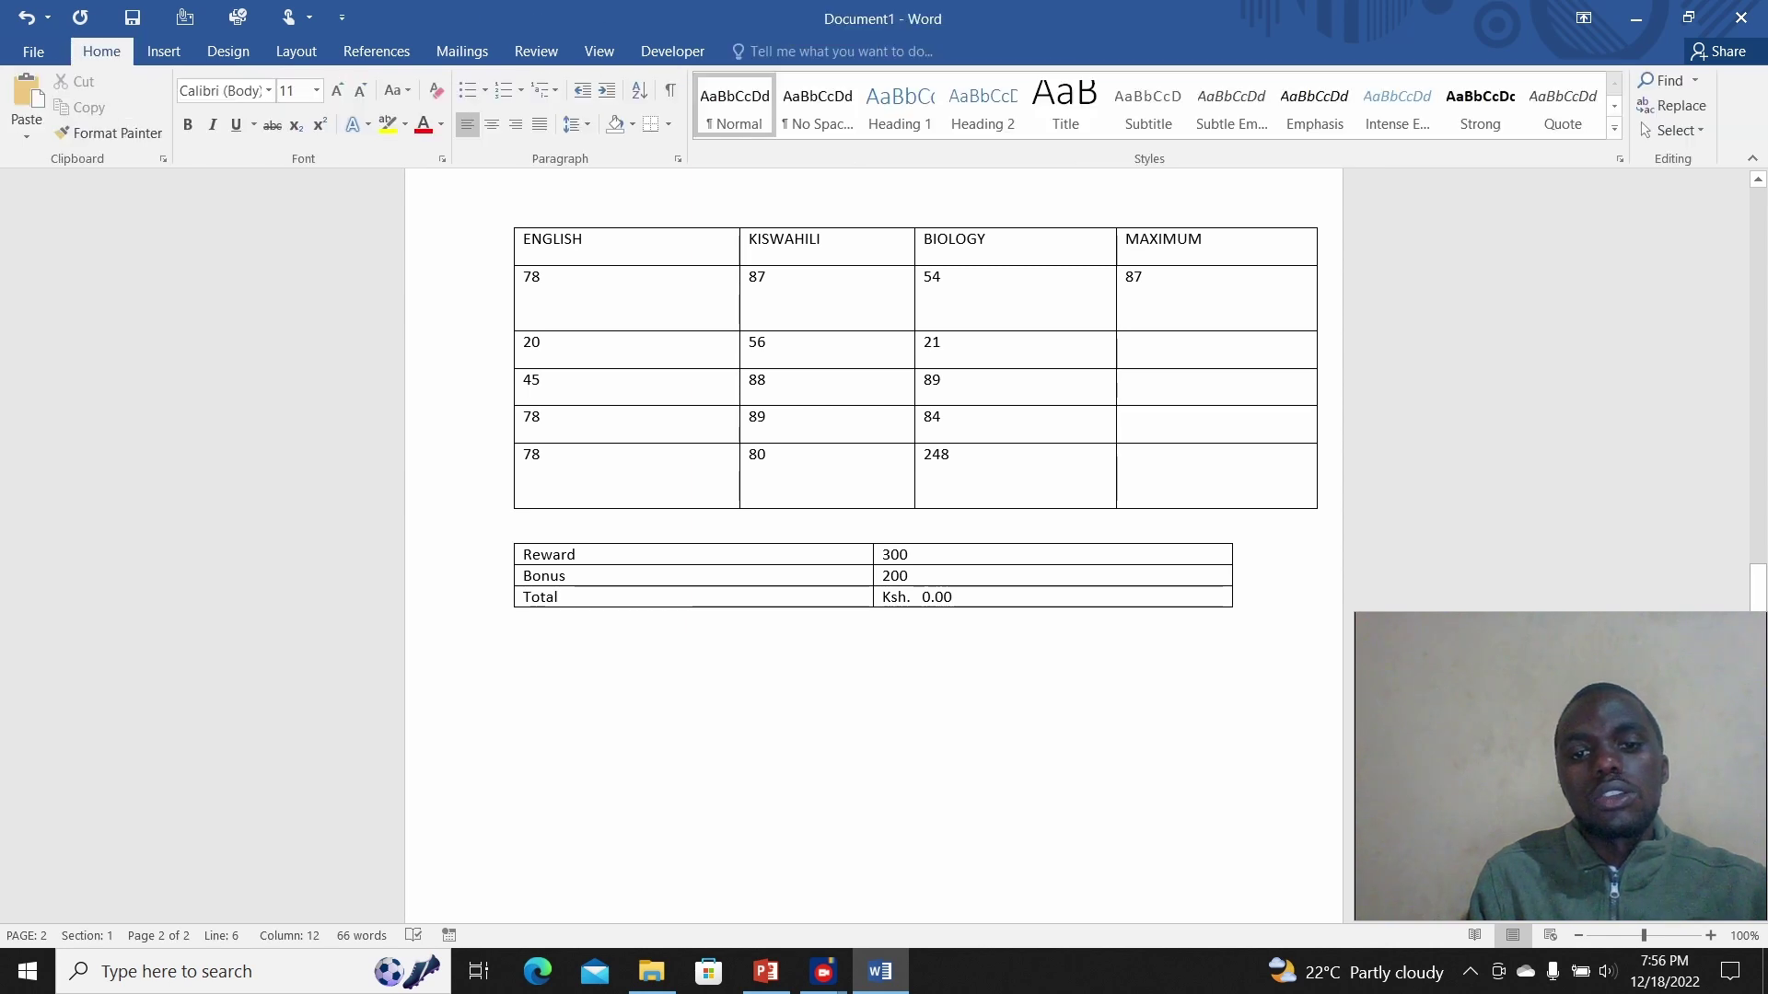
pyautogui.click(937, 597)
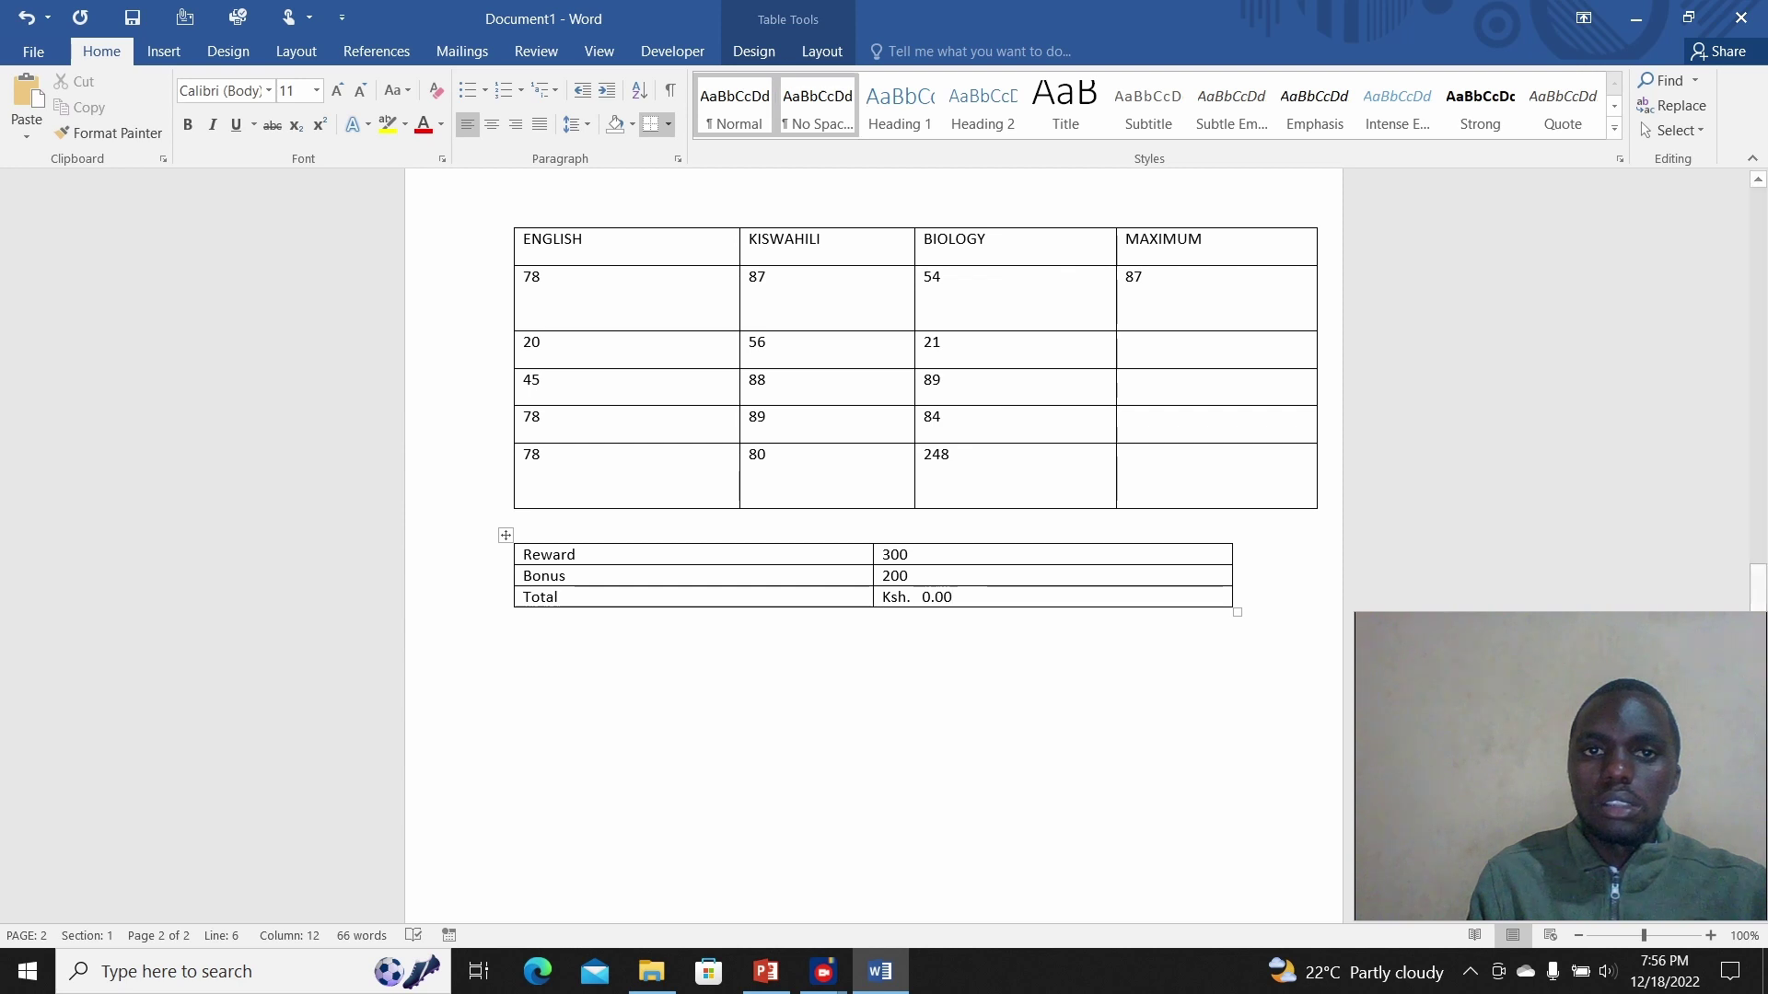
pyautogui.click(821, 51)
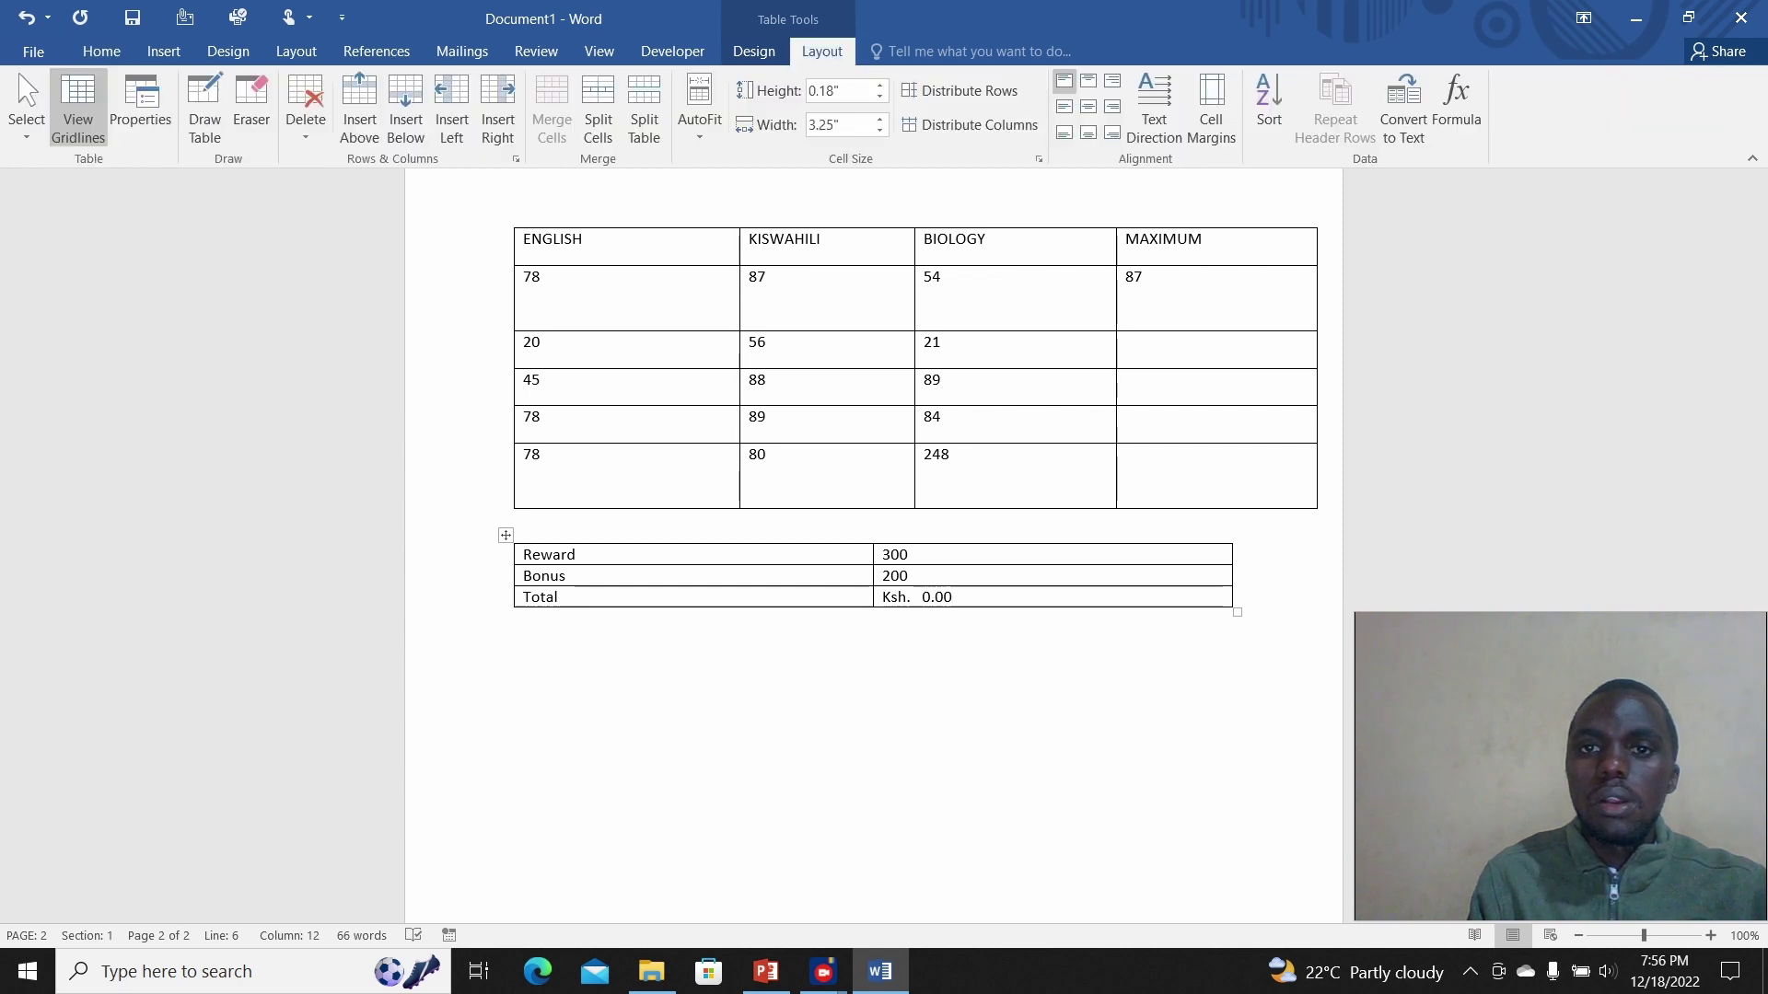
pyautogui.click(1456, 103)
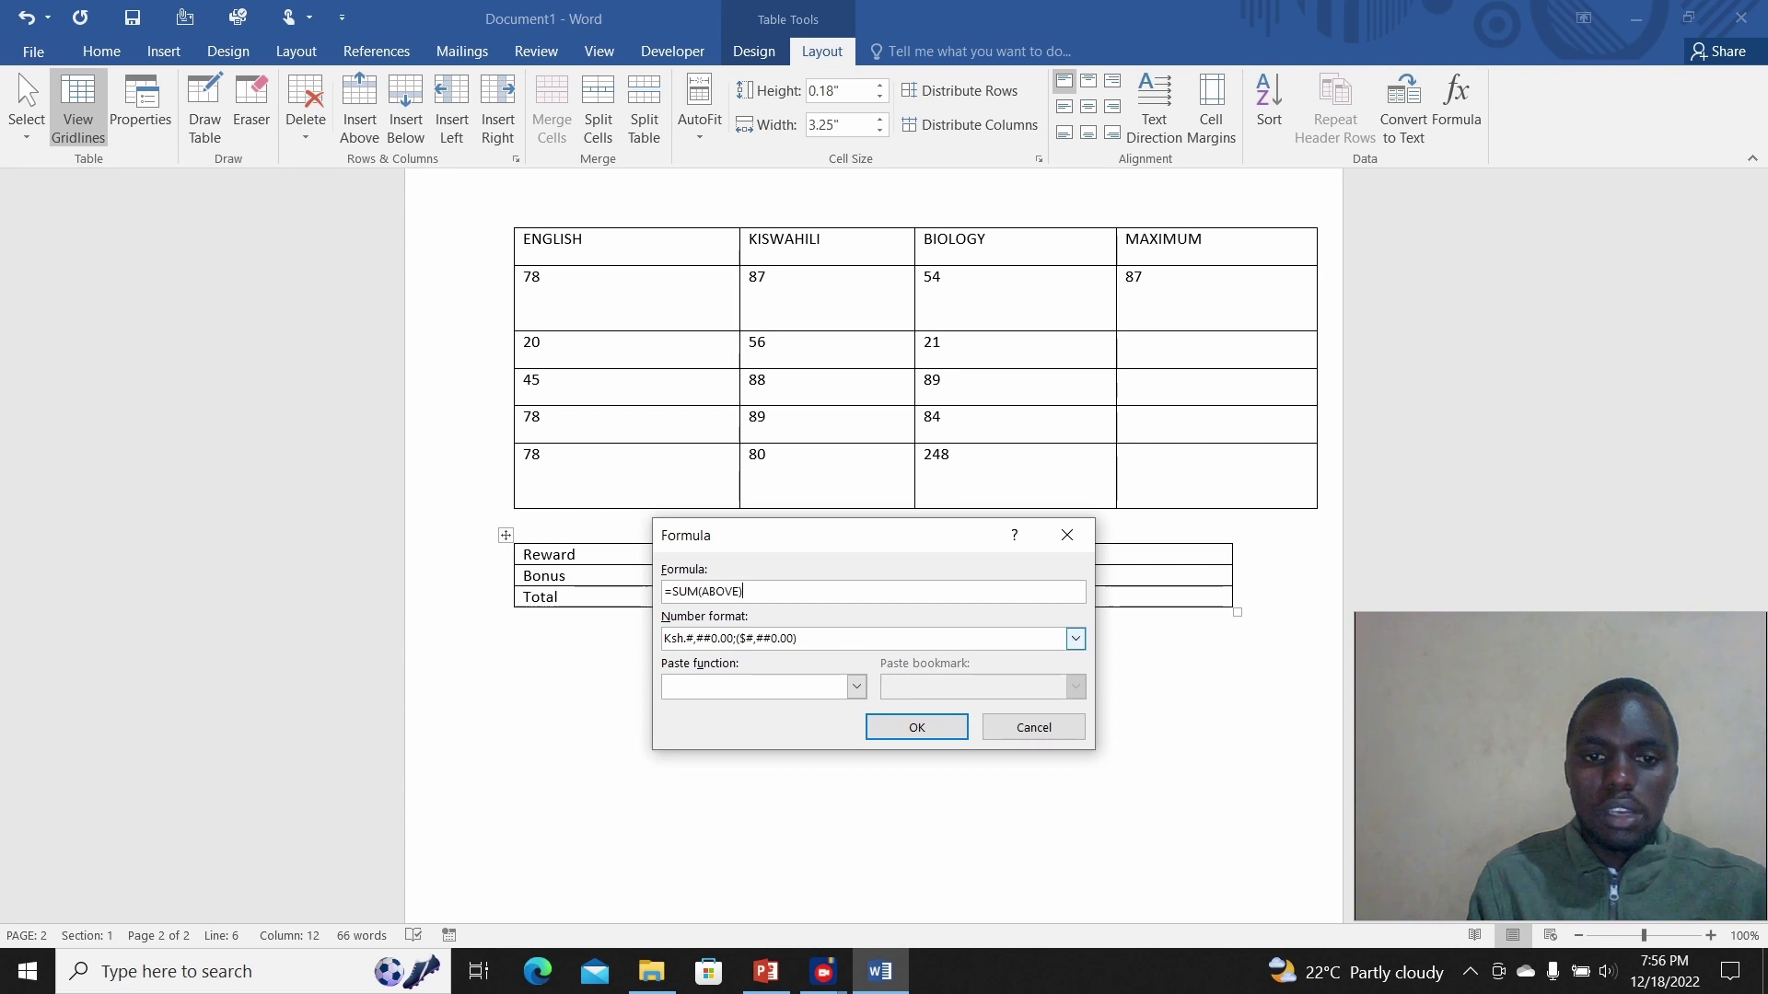
pyautogui.moveTo(687, 638); pyautogui.dragTo(664, 638)
pyautogui.press('BackSpace')
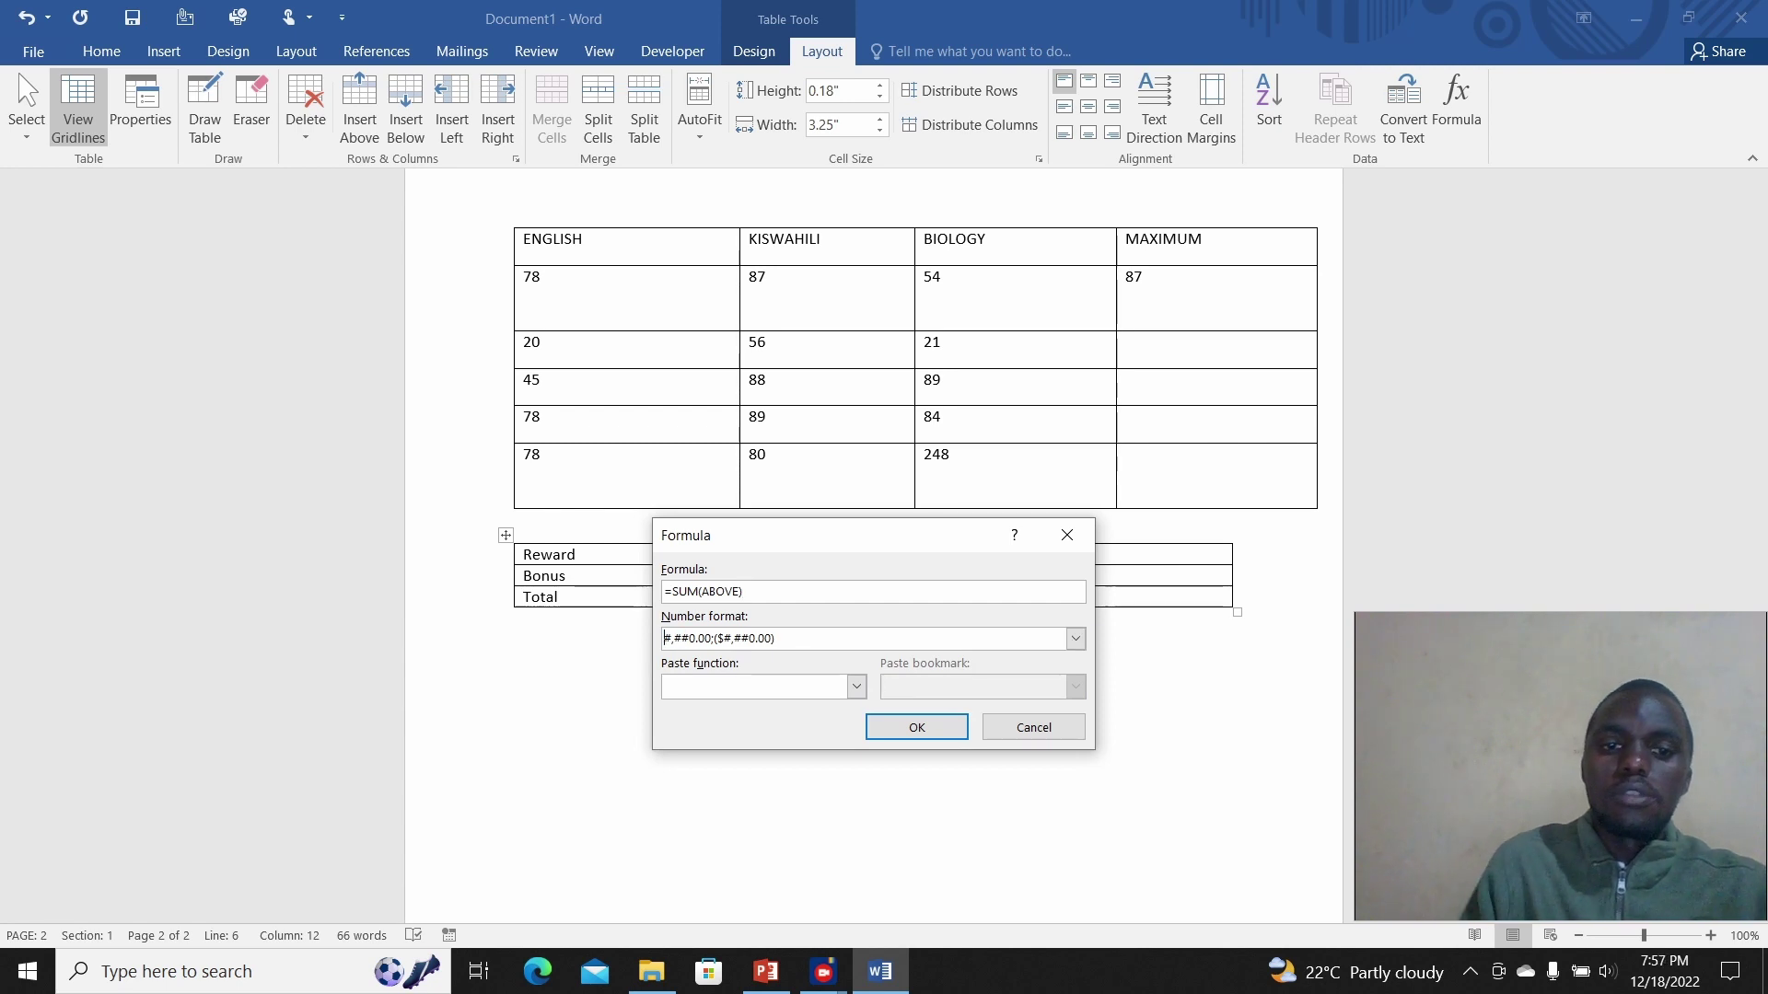
pyautogui.click(916, 726)
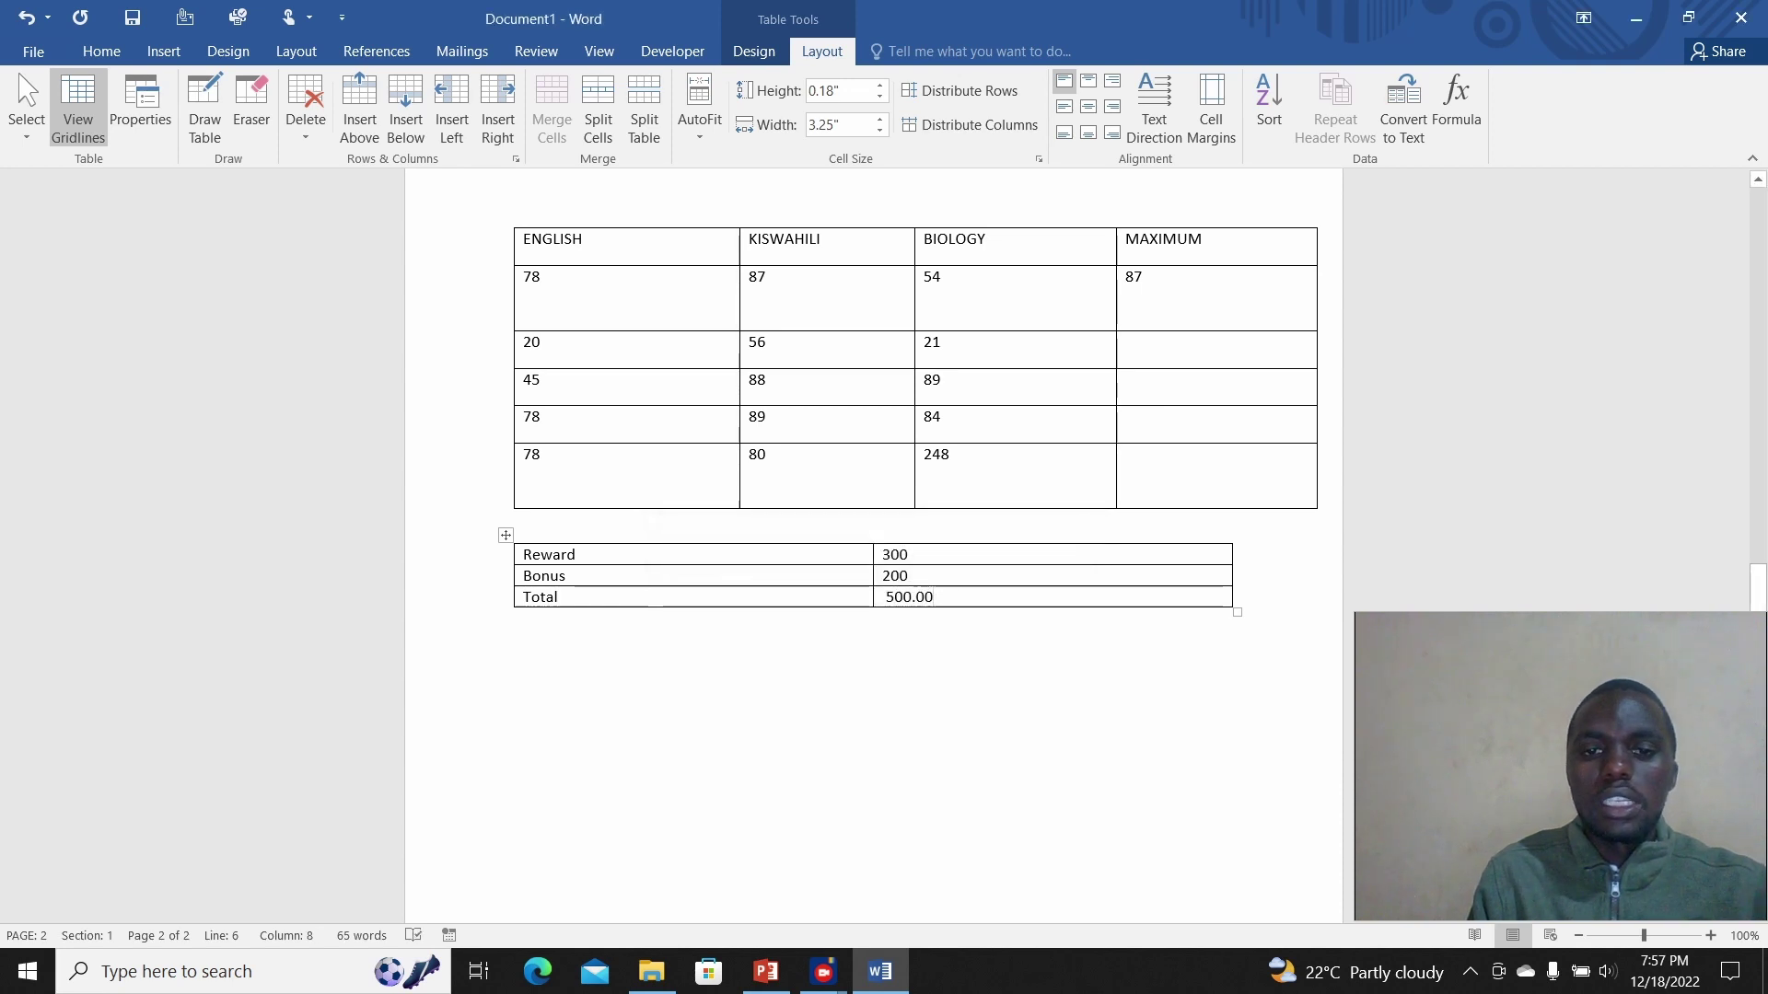
pyautogui.click(895, 598)
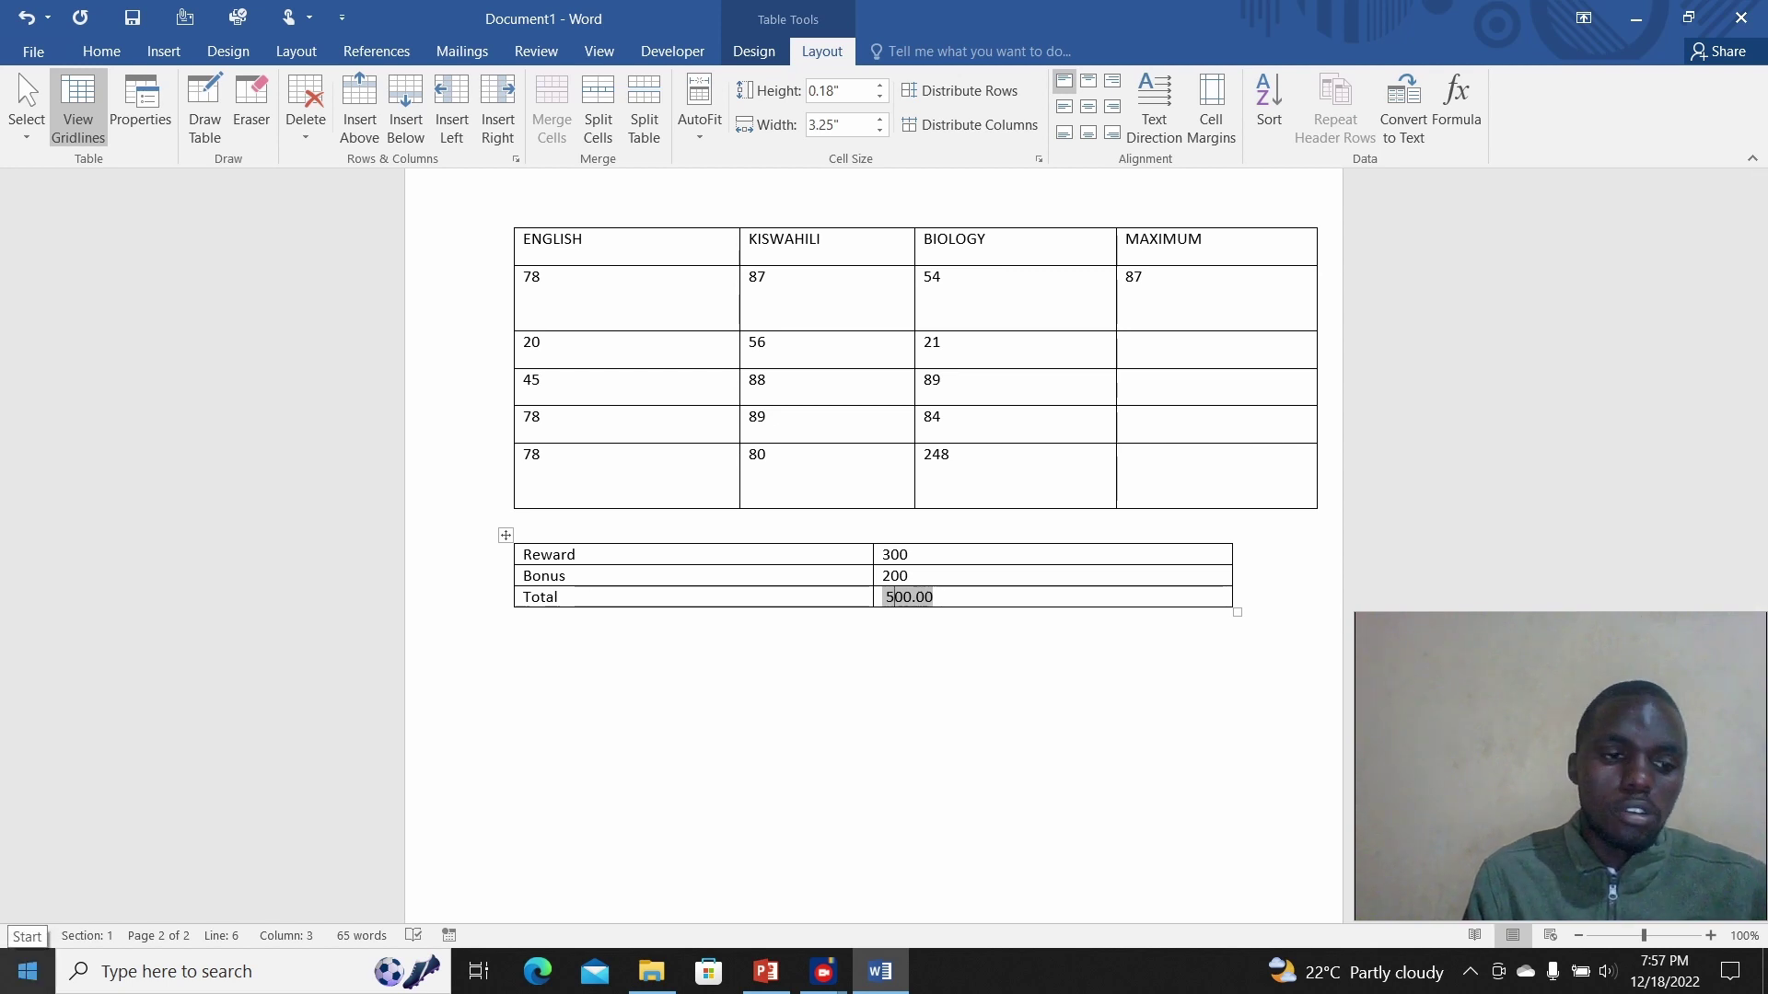
# Step: Open Control Panel's Clock and Region > Region settings showing English (United States) formats
pyautogui.click(28, 972)
pyautogui.click(28, 971)
pyautogui.click(28, 971)
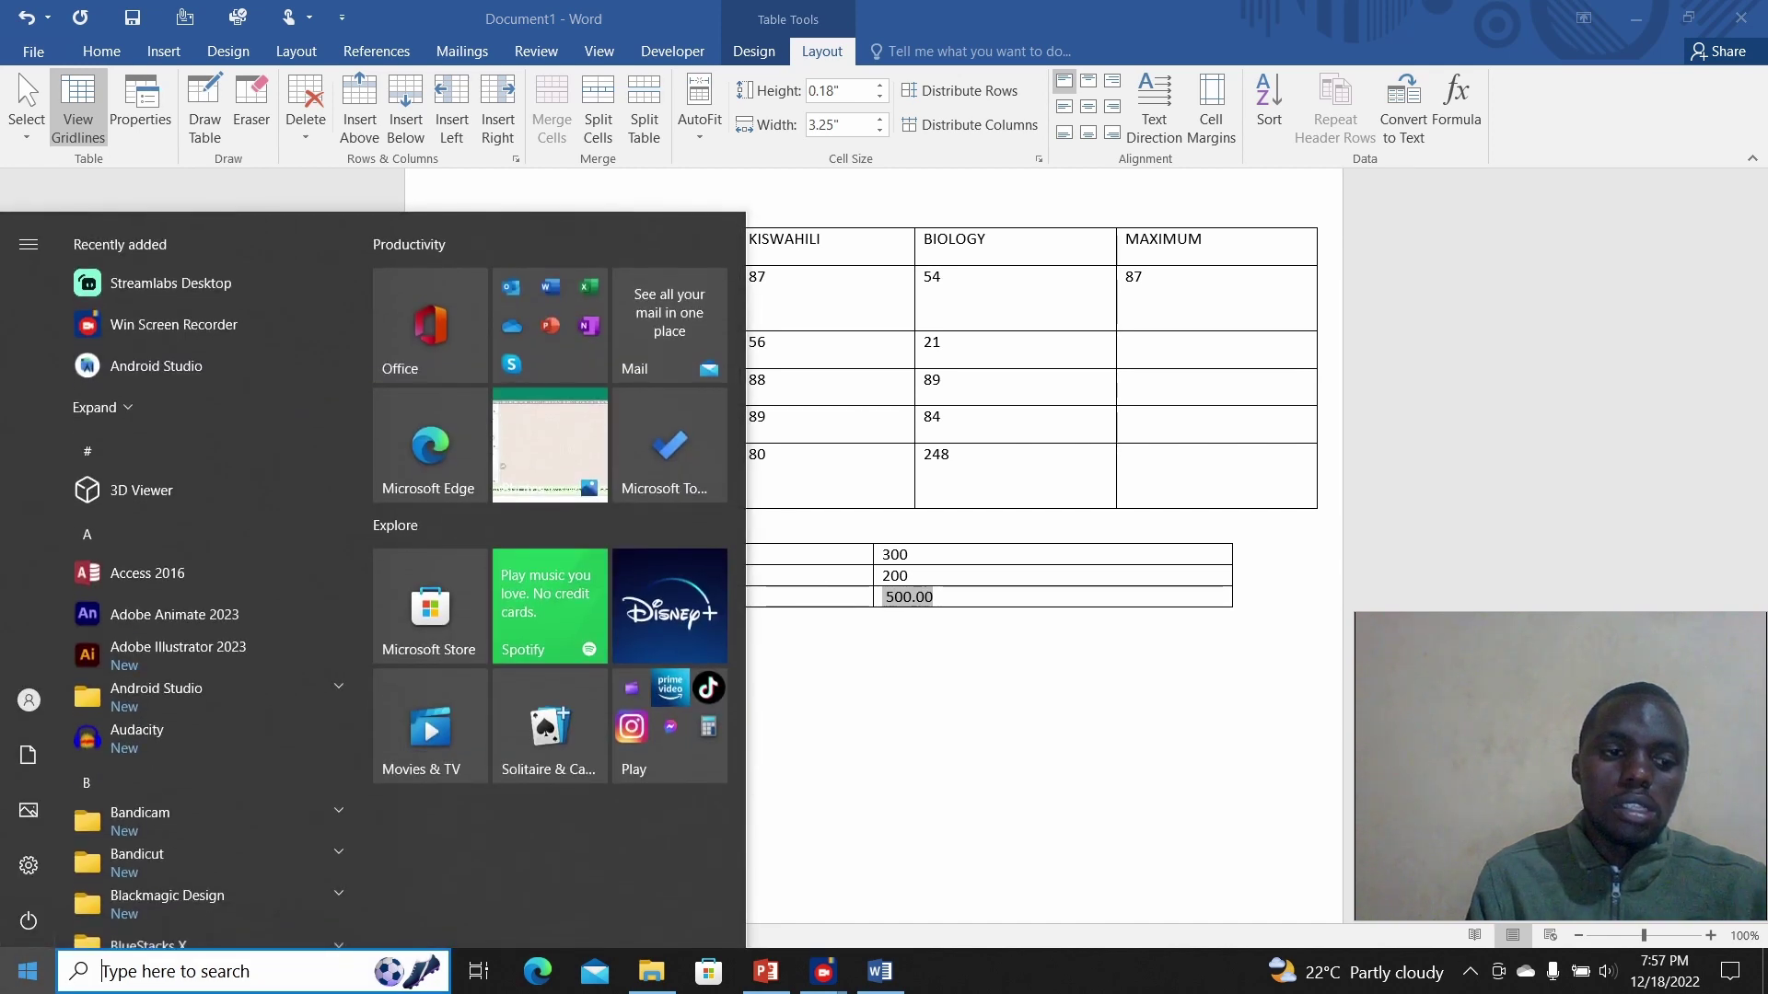
pyautogui.write('co')
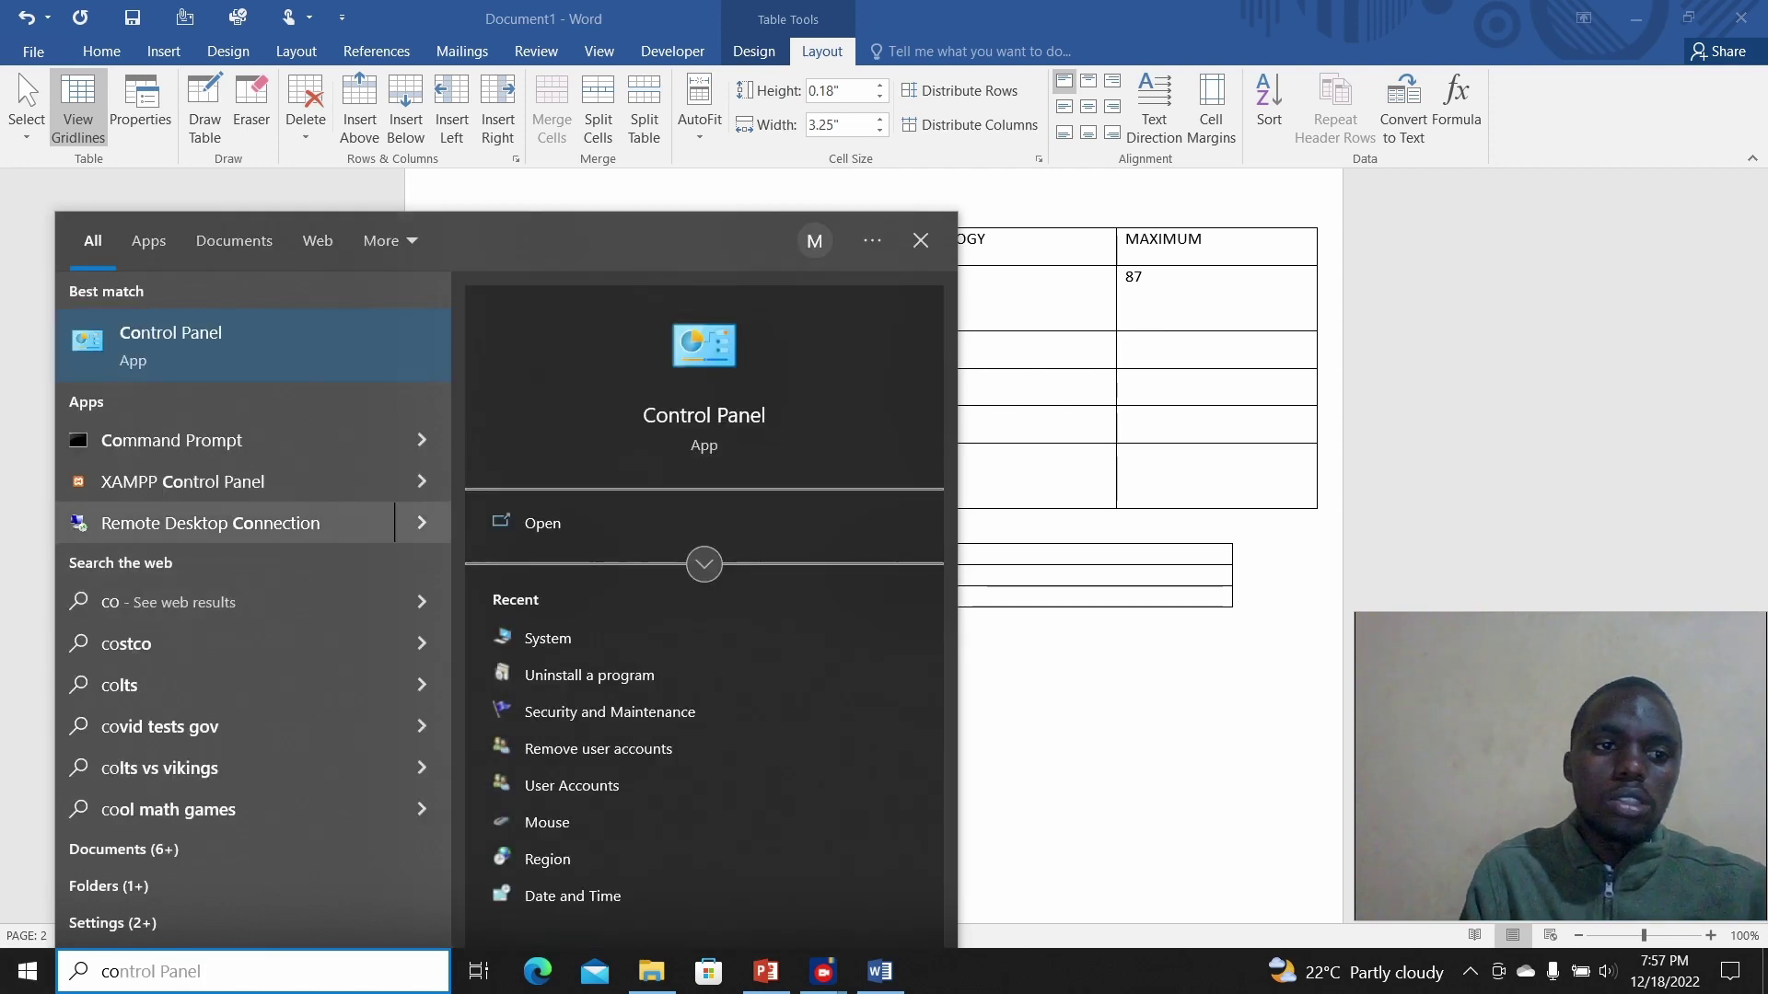
pyautogui.press('Escape')
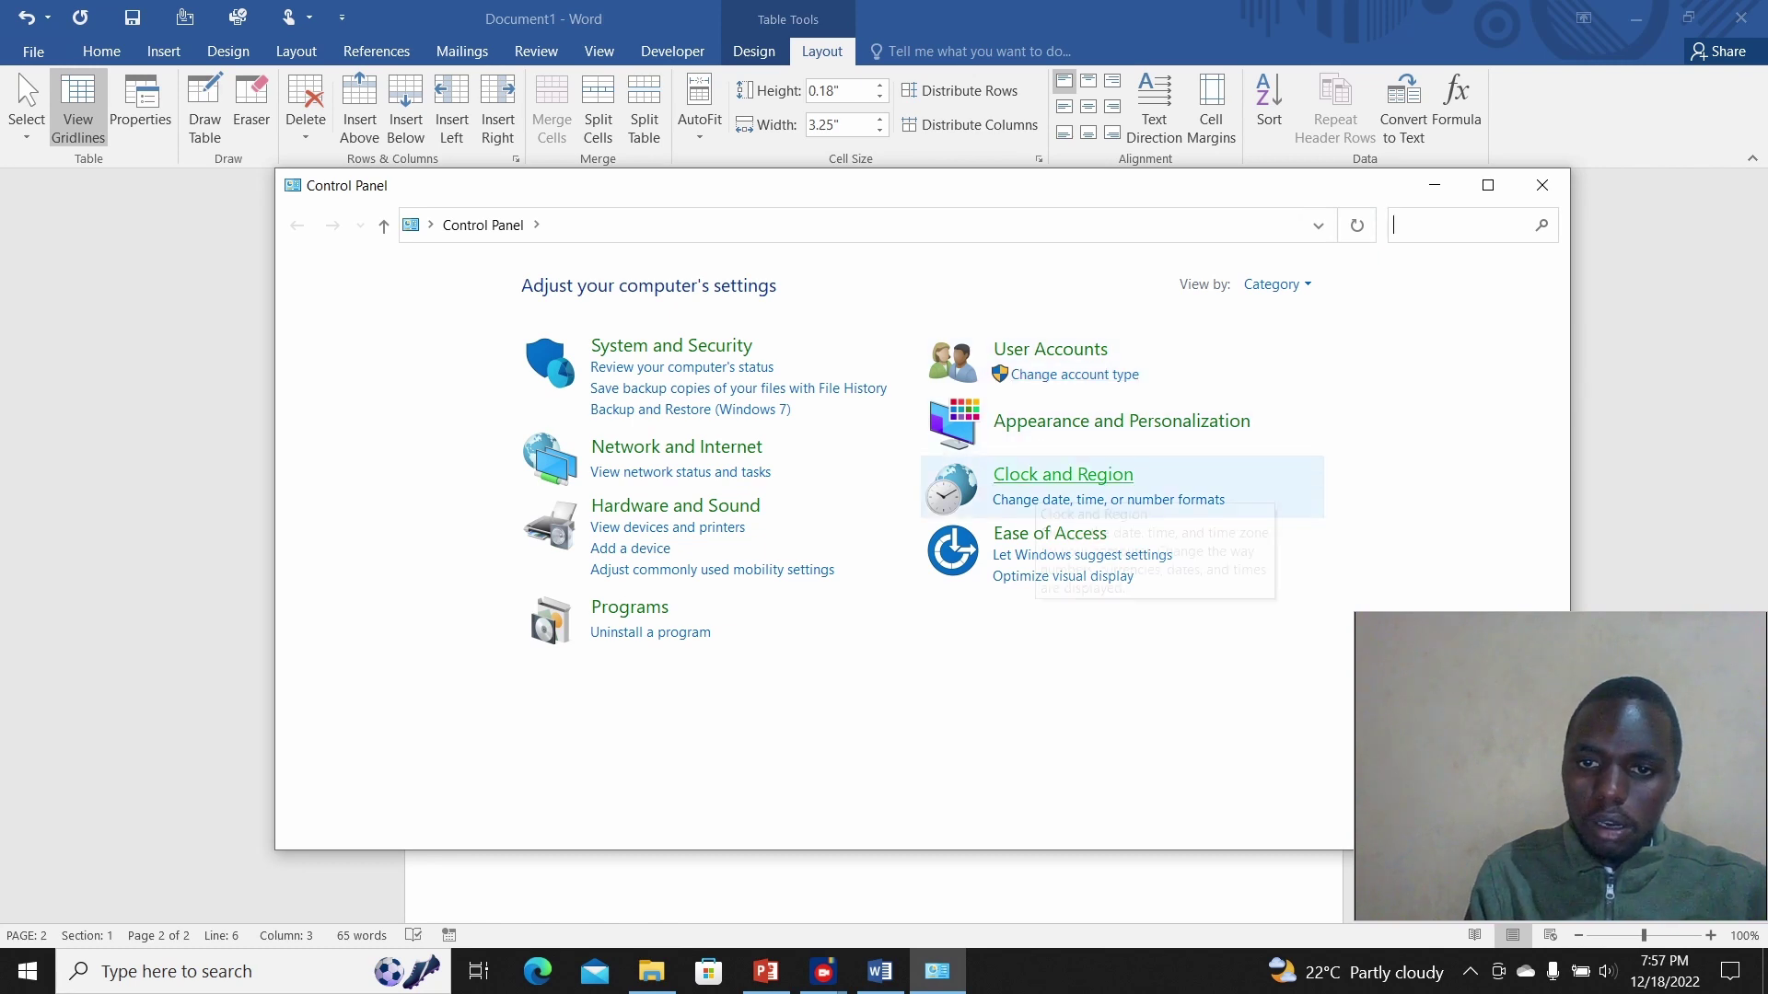
pyautogui.click(1059, 478)
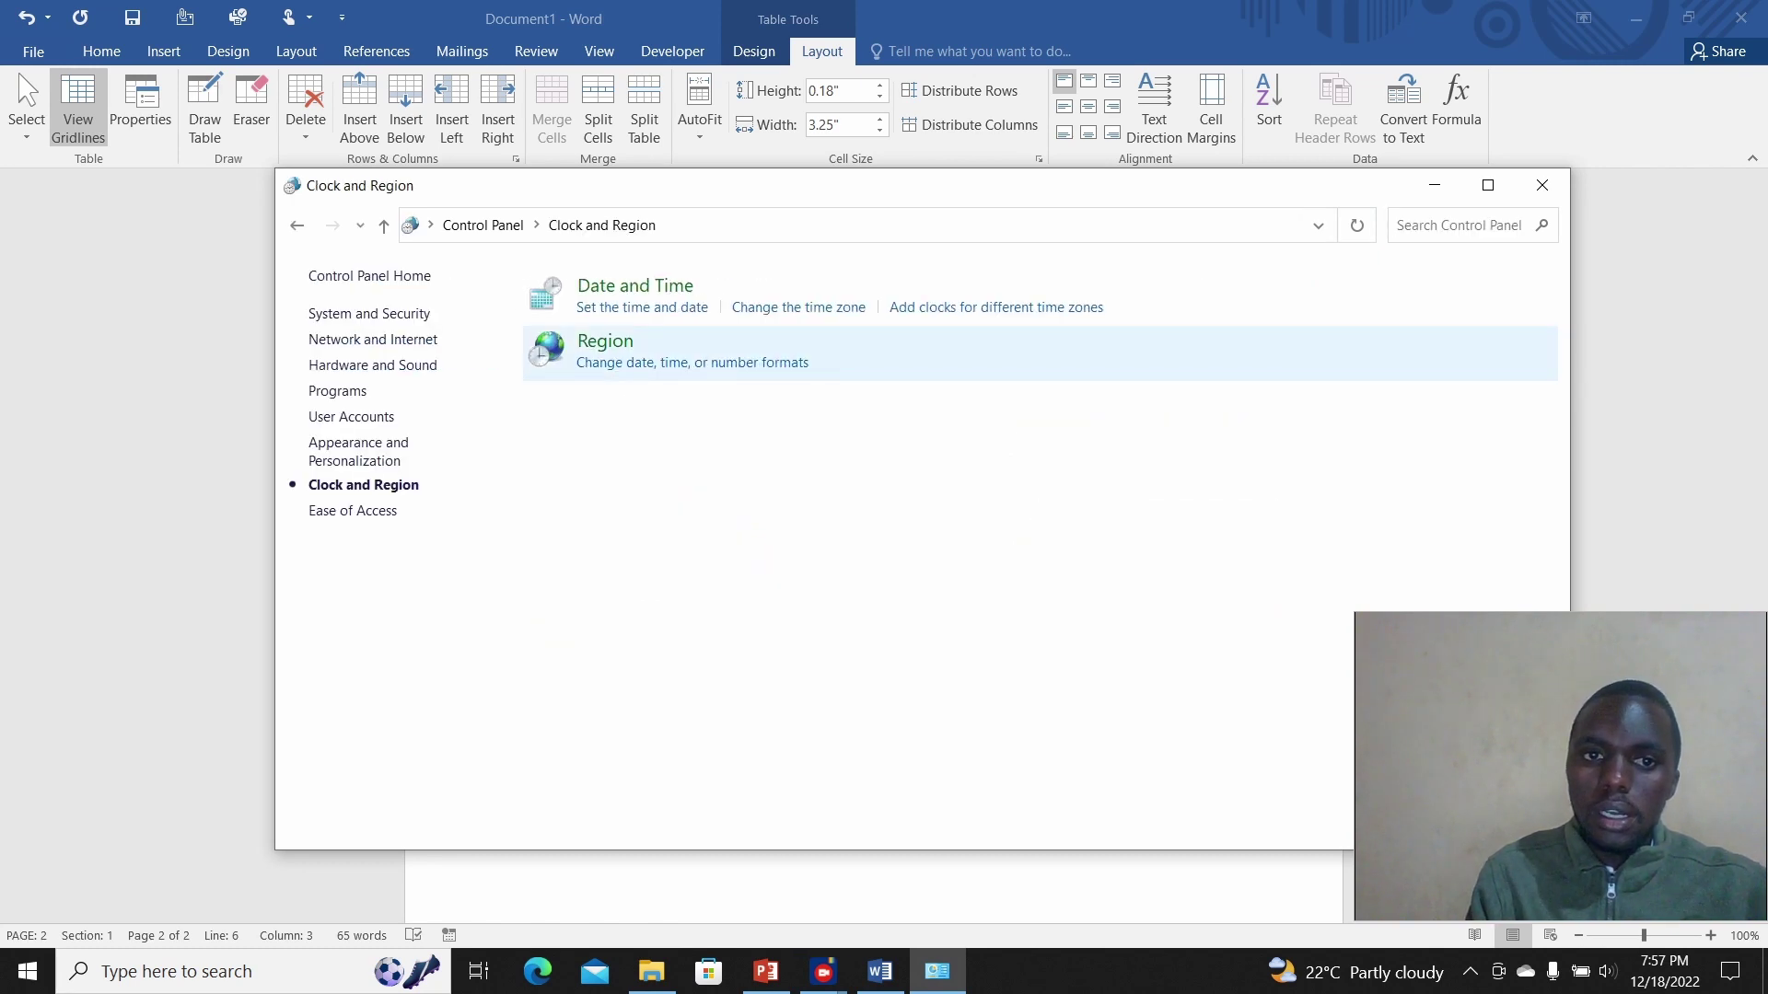
pyautogui.click(605, 341)
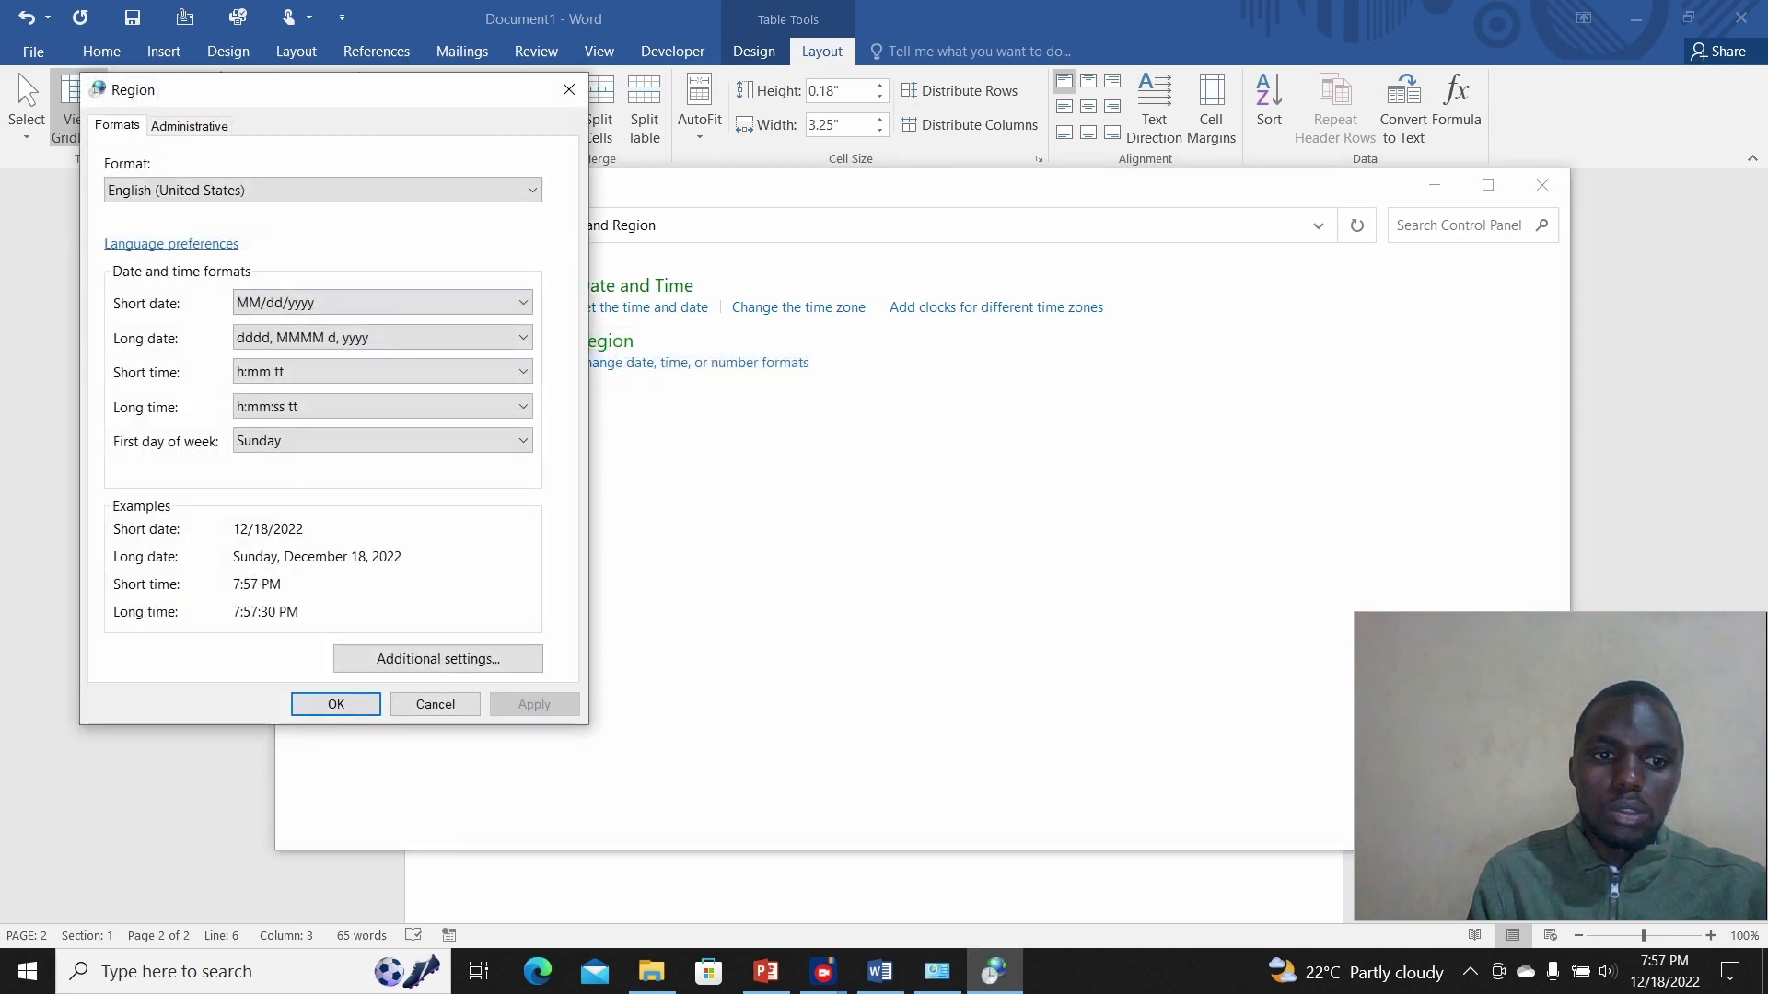
# Step: Set the currency symbol to Ksh. with a -Ksh.1.1 negative format and apply the changes
pyautogui.click(416, 659)
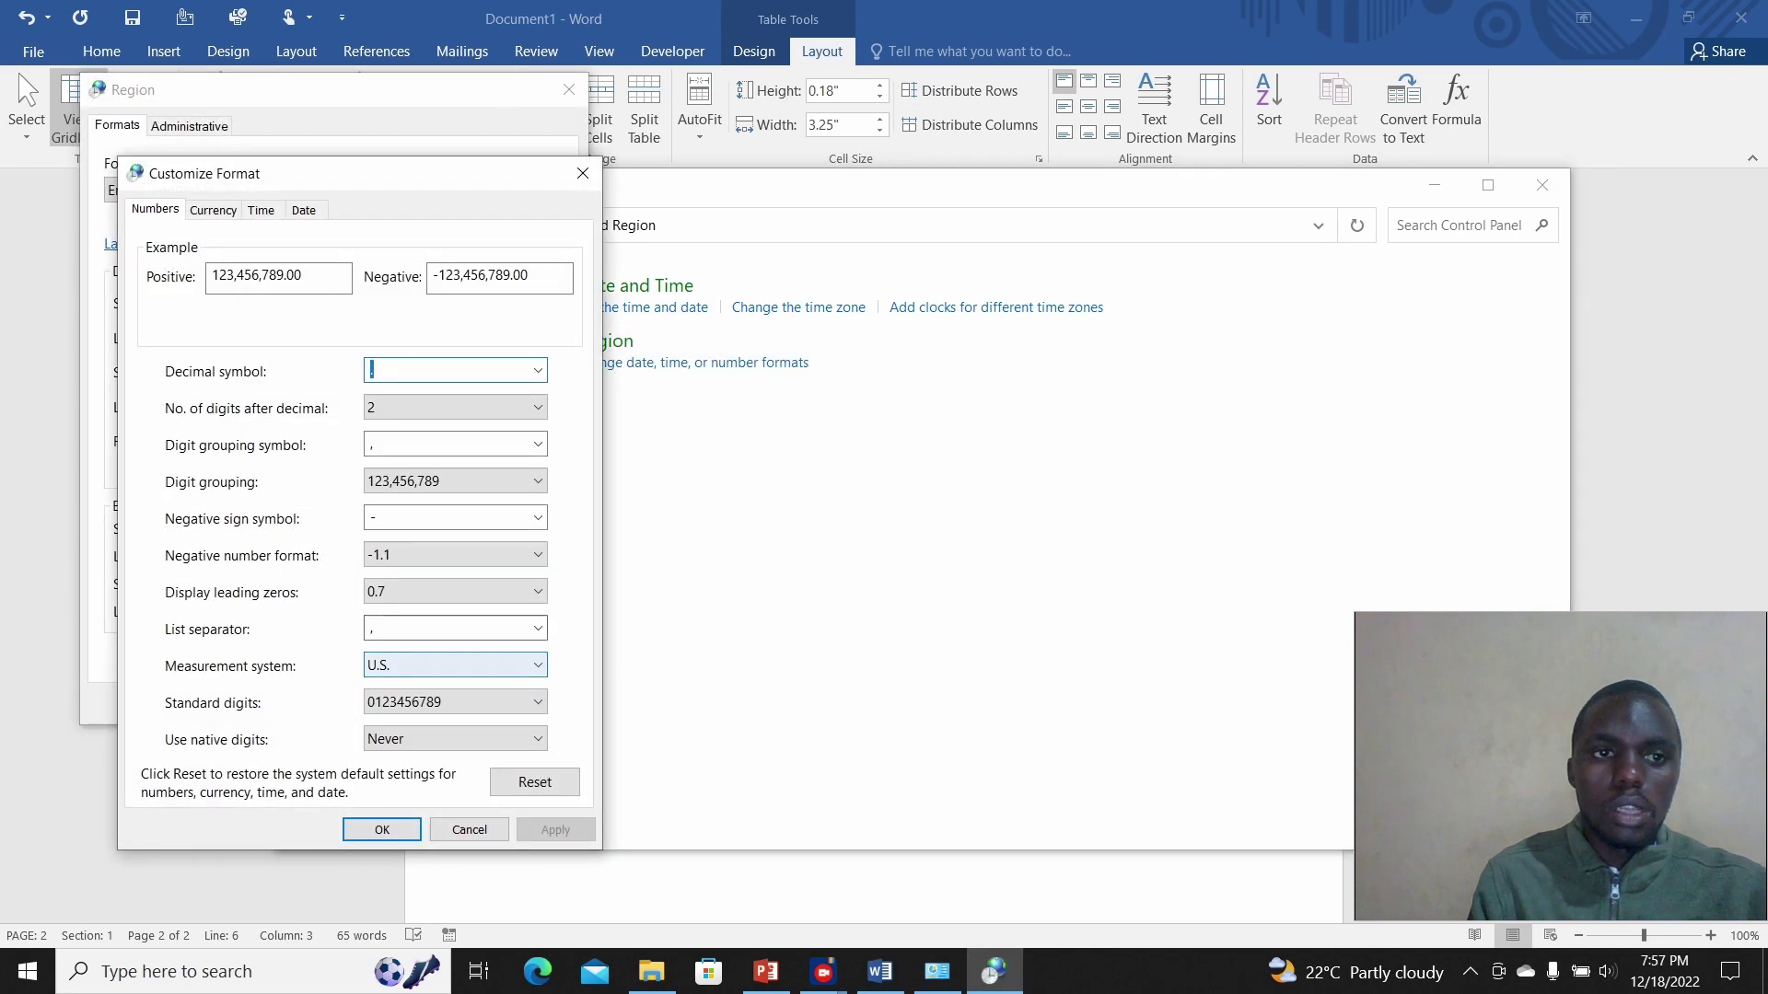
pyautogui.hotkey('ctrl', 'Tab')
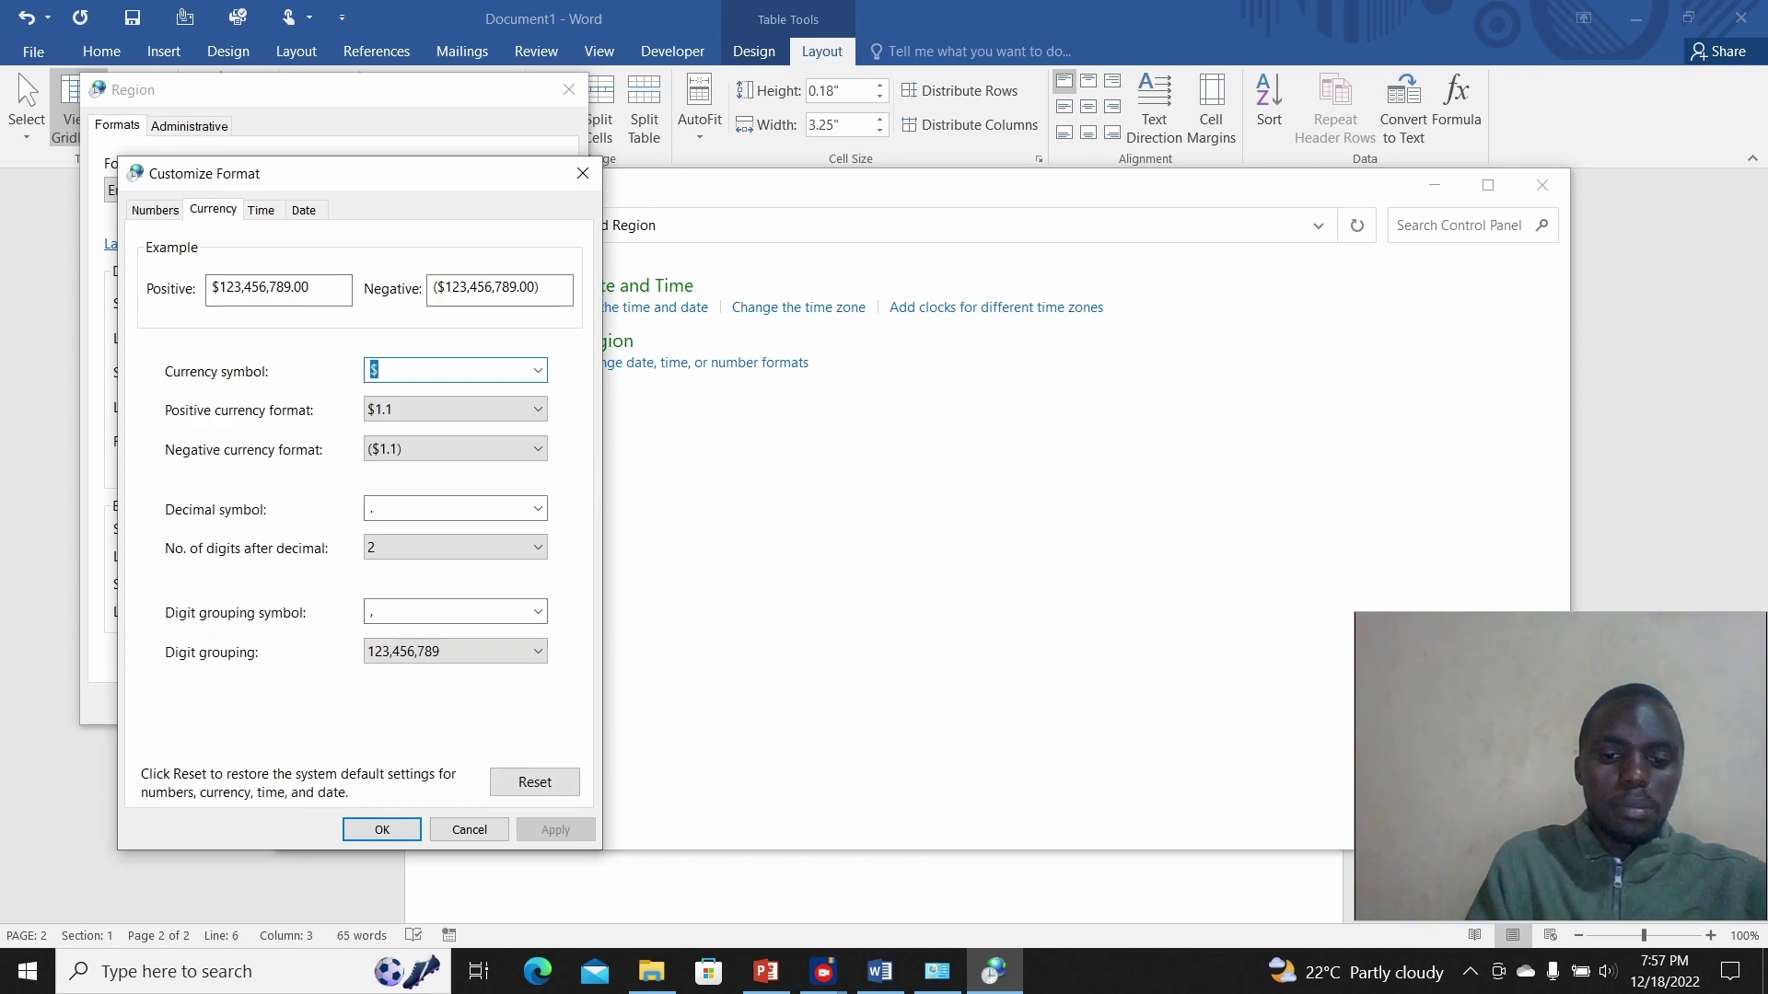
pyautogui.write('Ksh.')
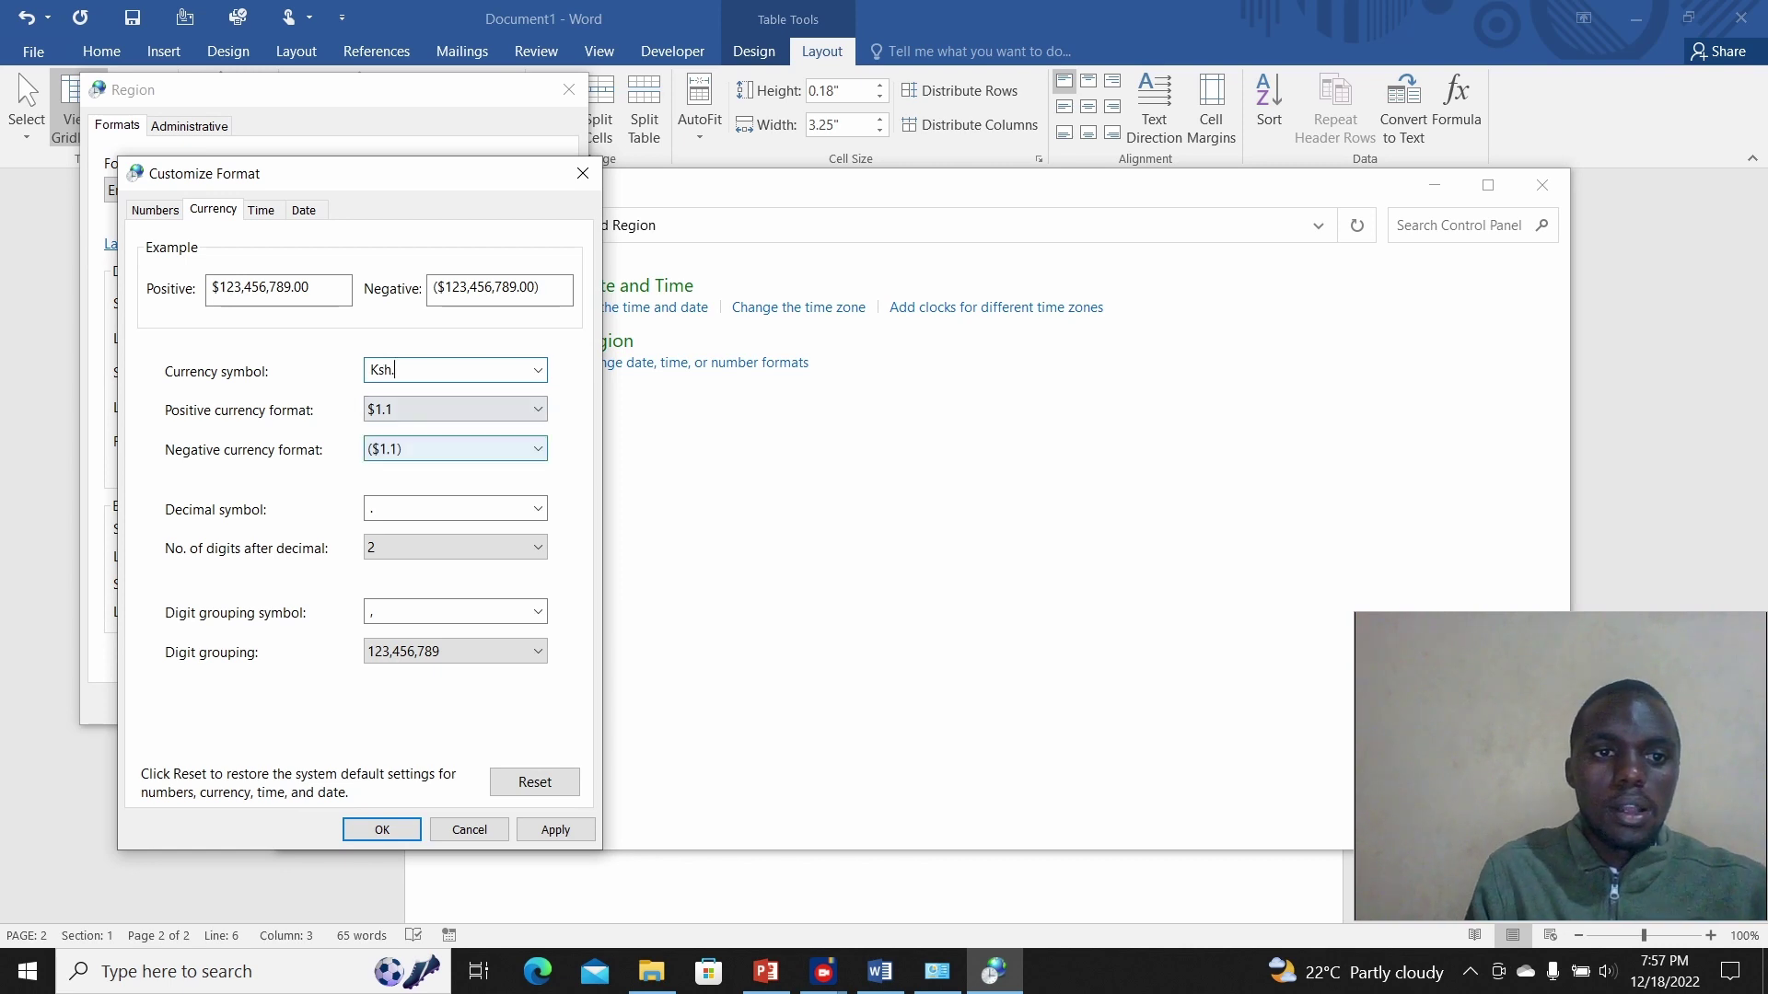
pyautogui.click(456, 449)
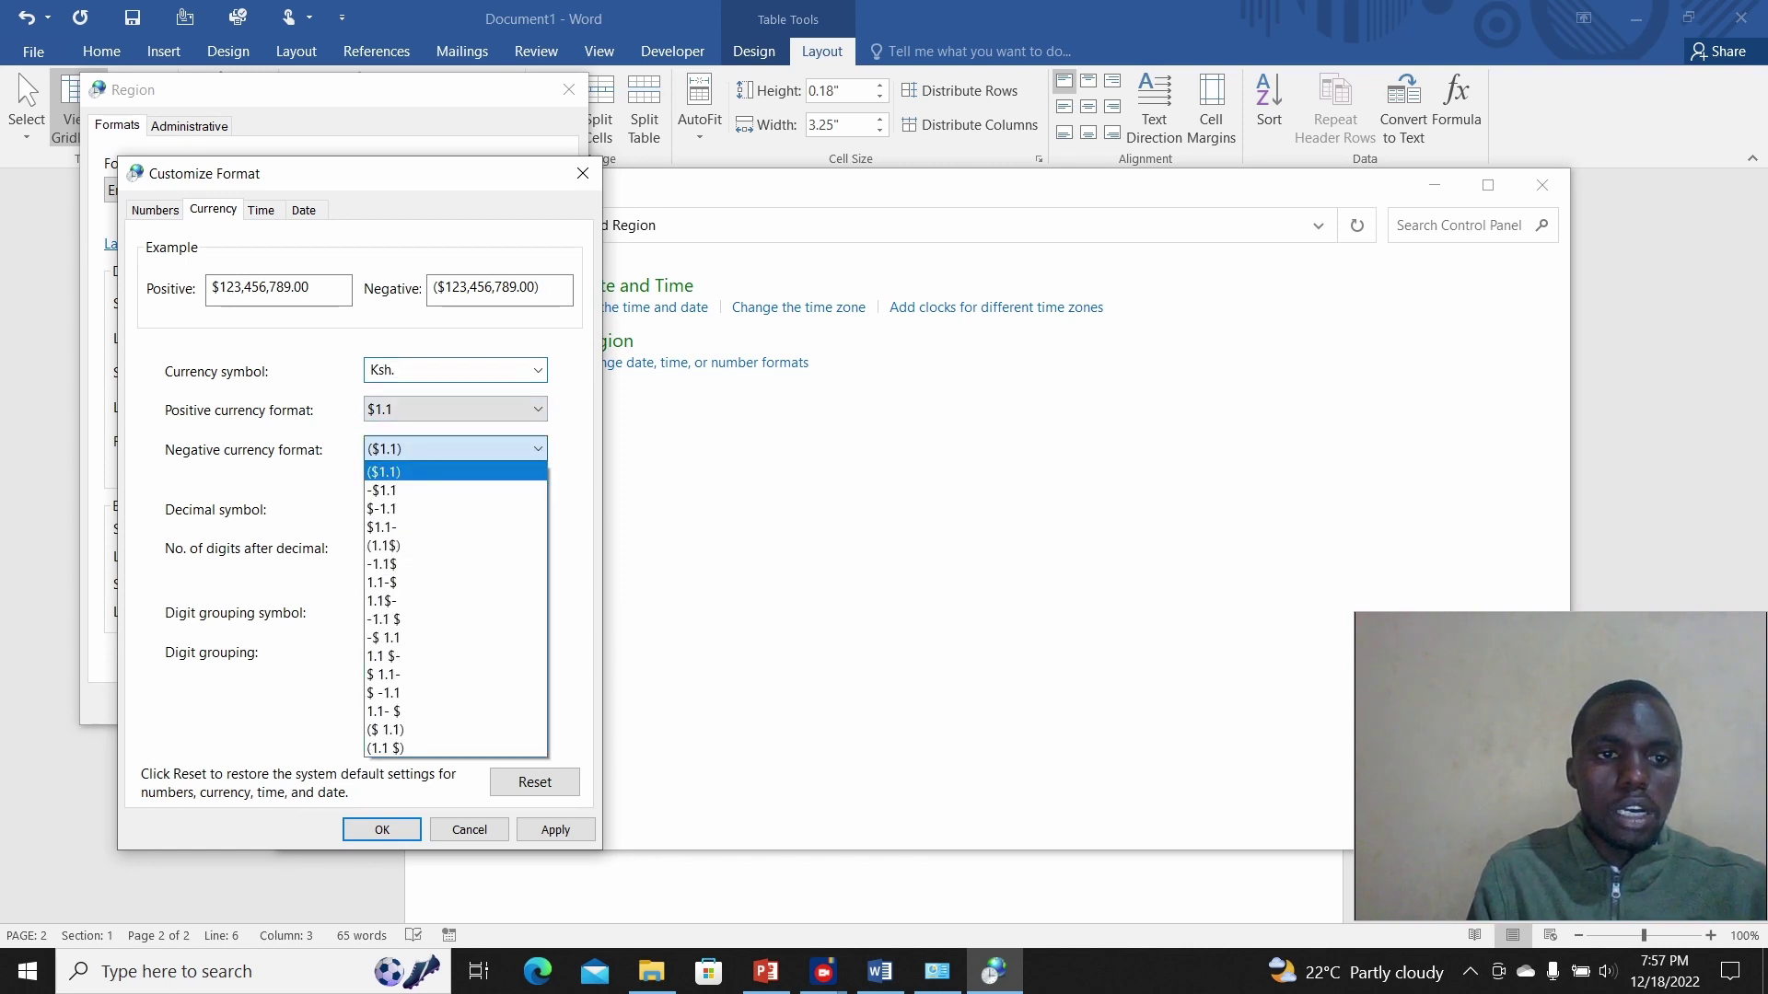
pyautogui.click(383, 490)
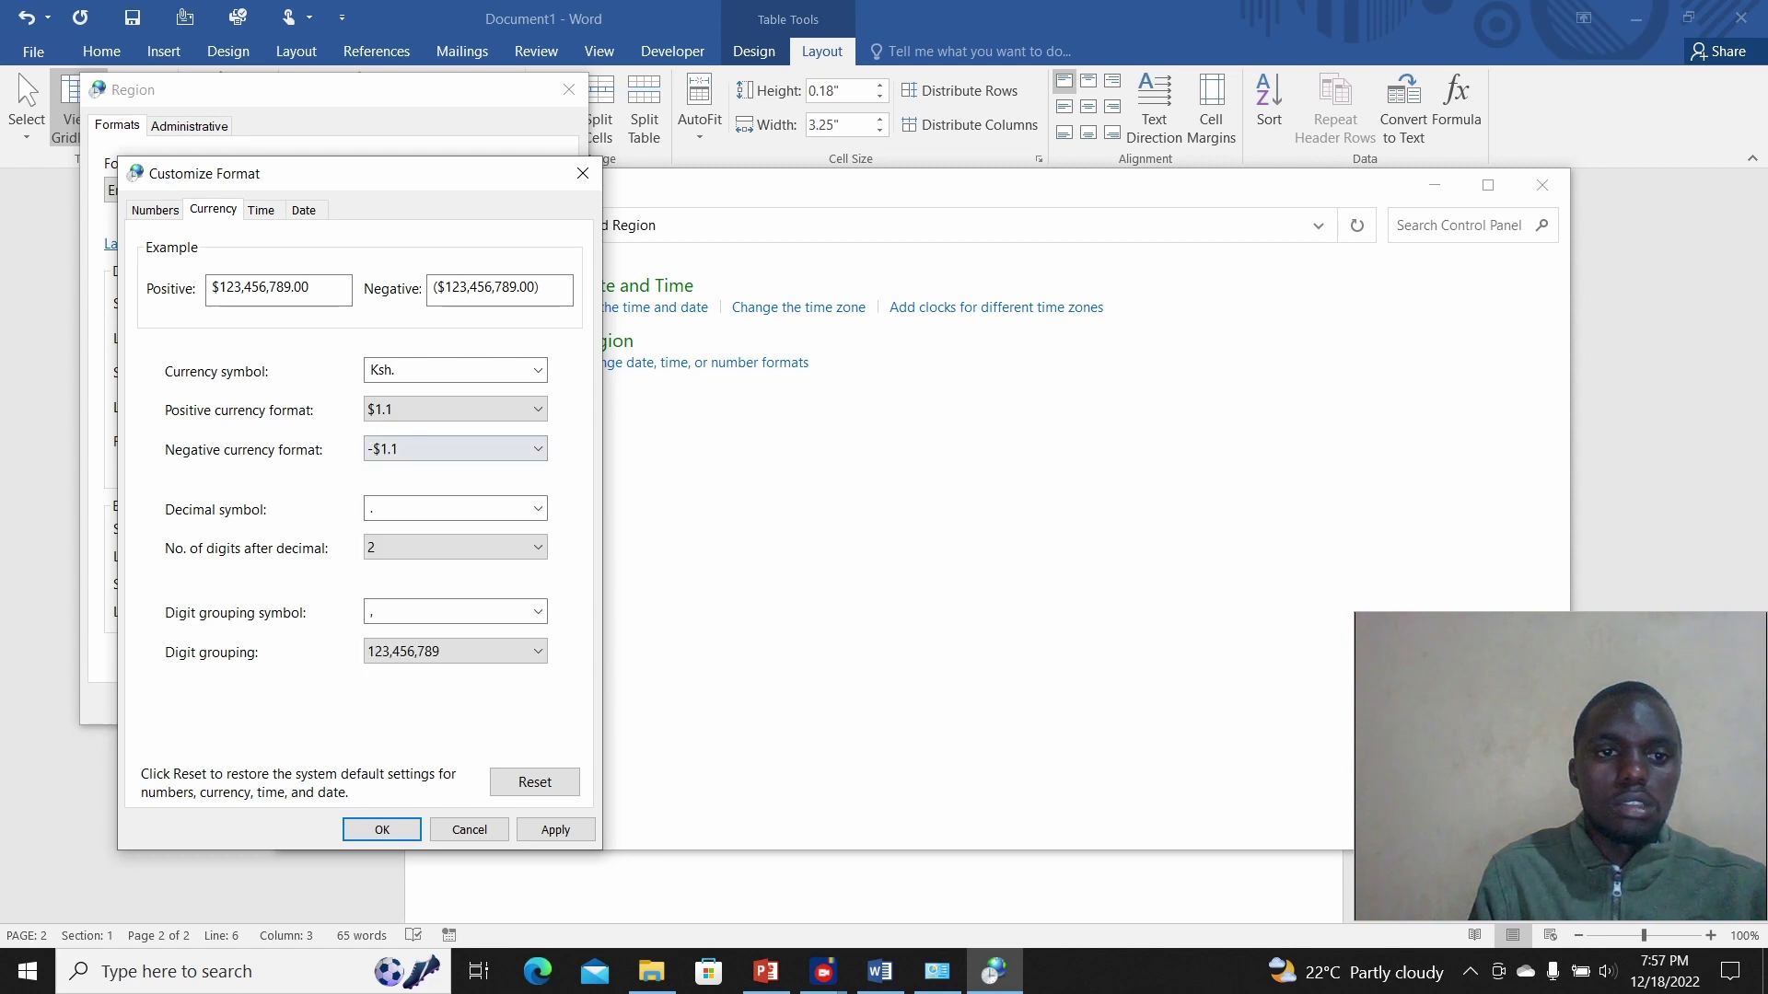
pyautogui.click(555, 830)
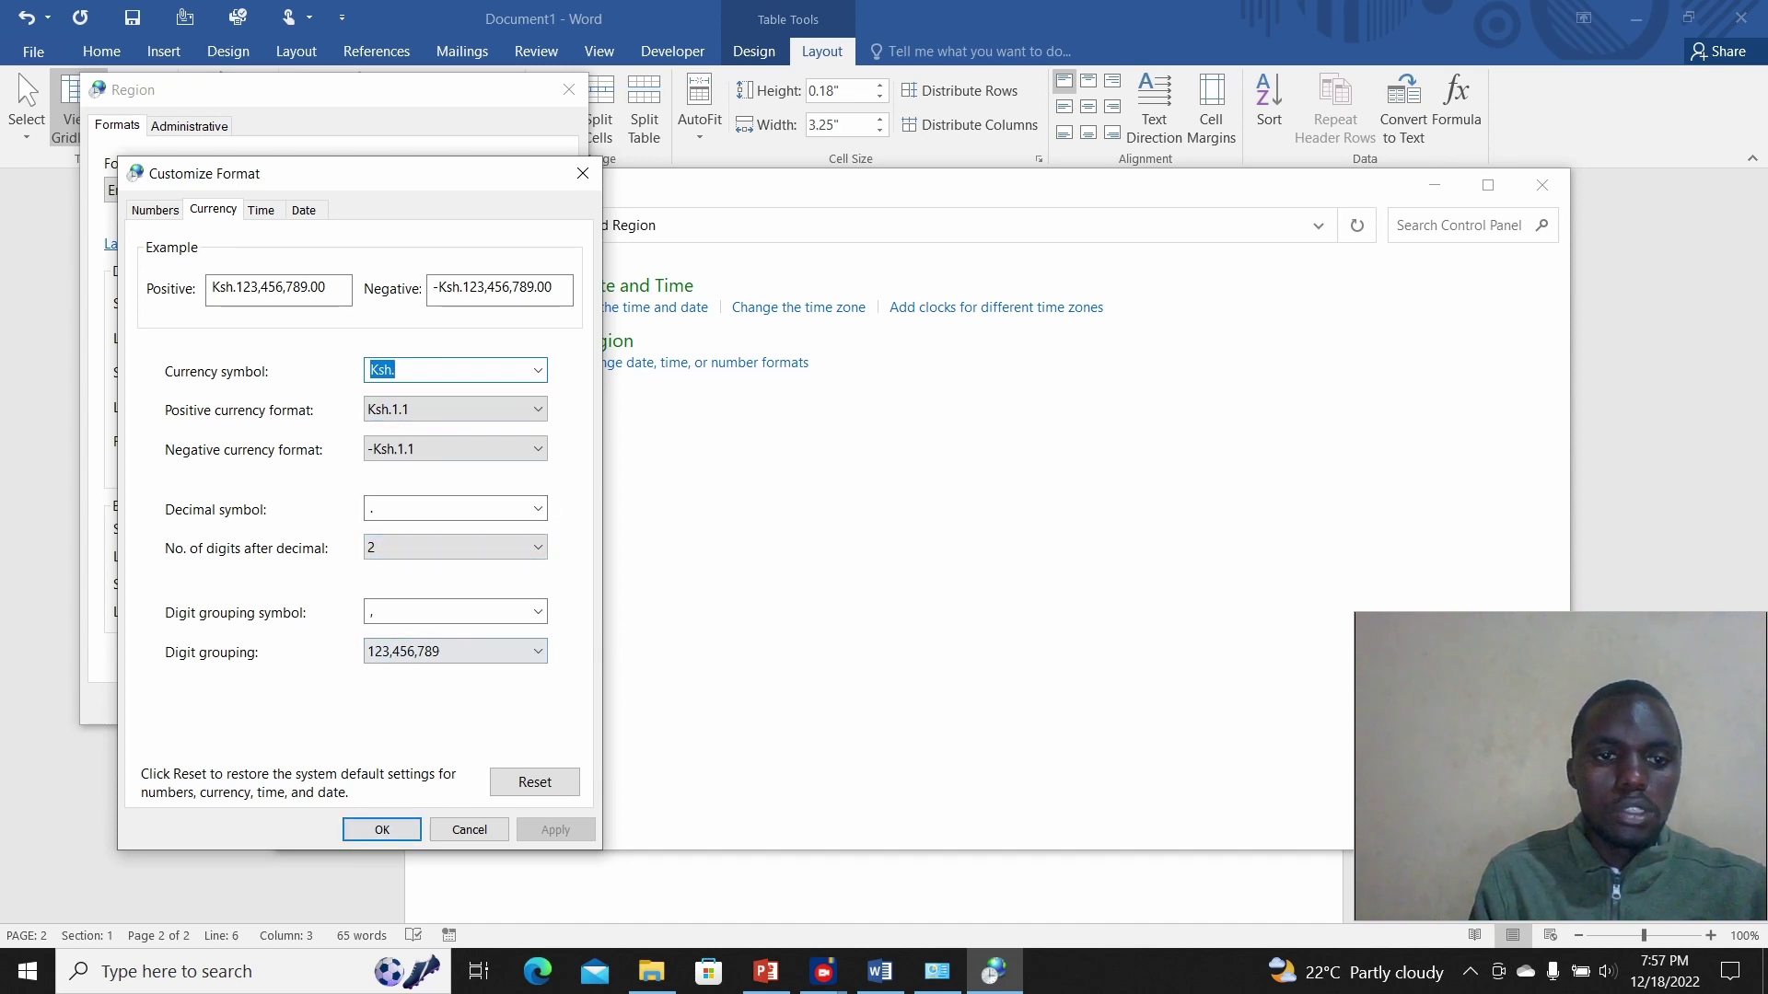
pyautogui.press('Return')
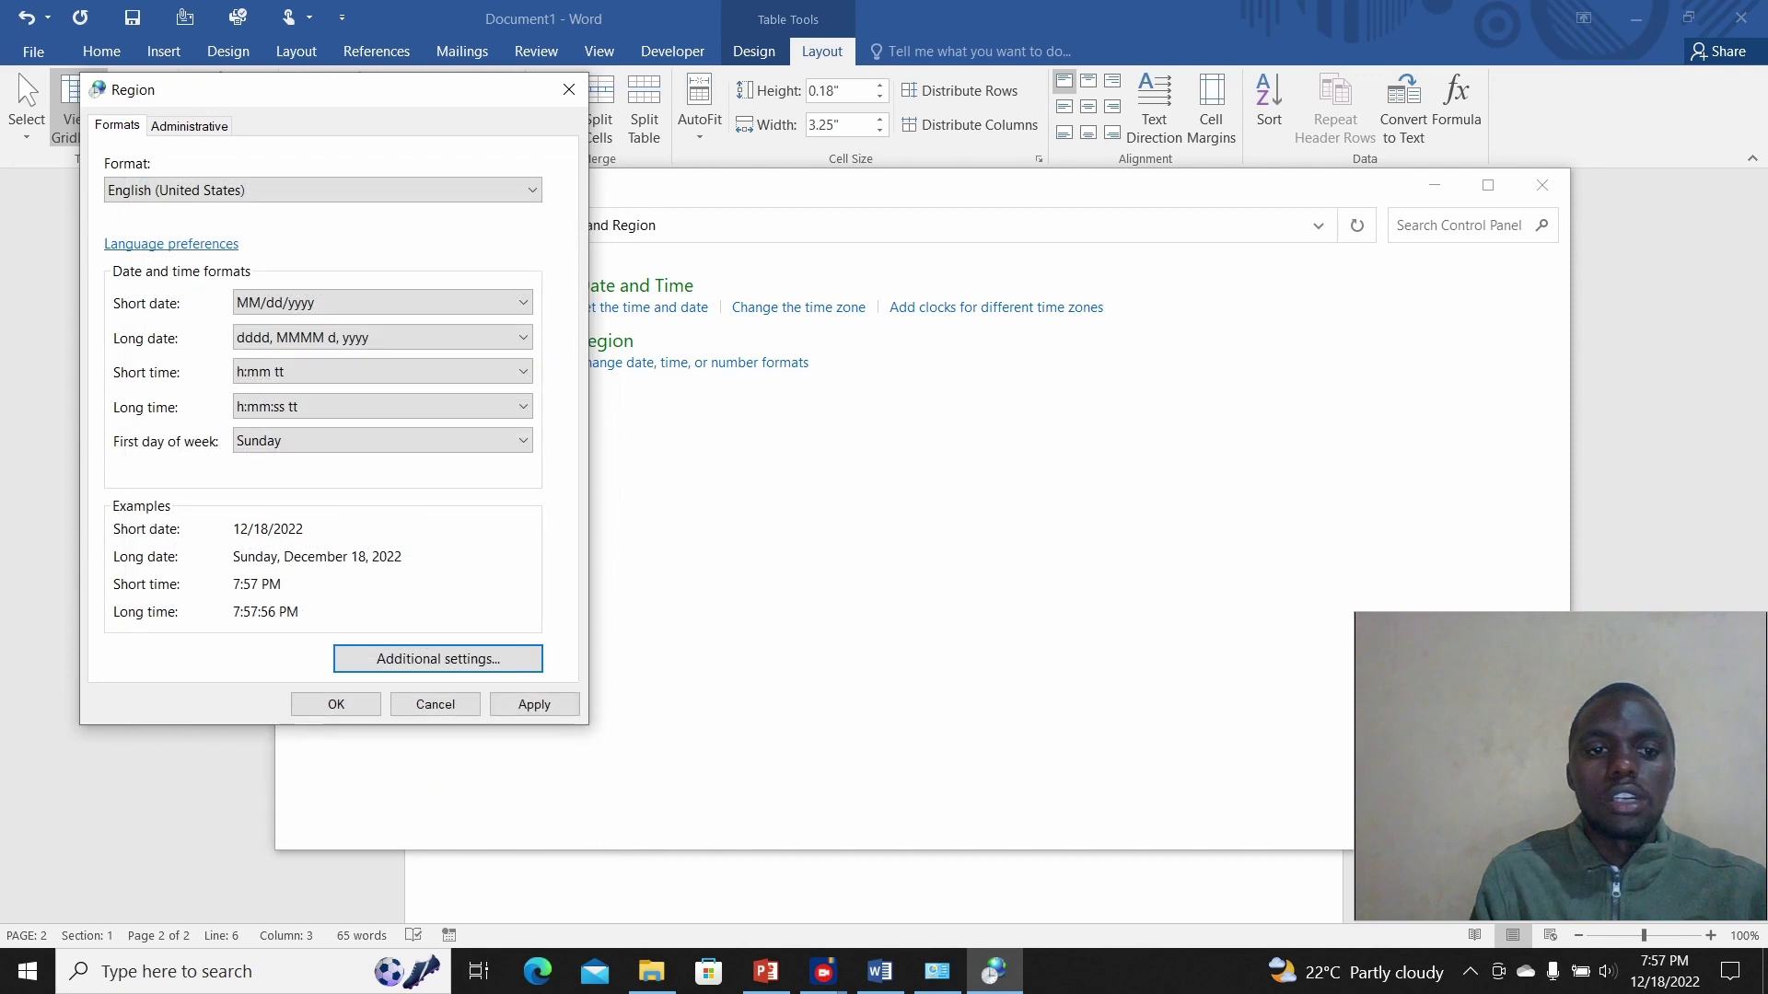
pyautogui.click(534, 705)
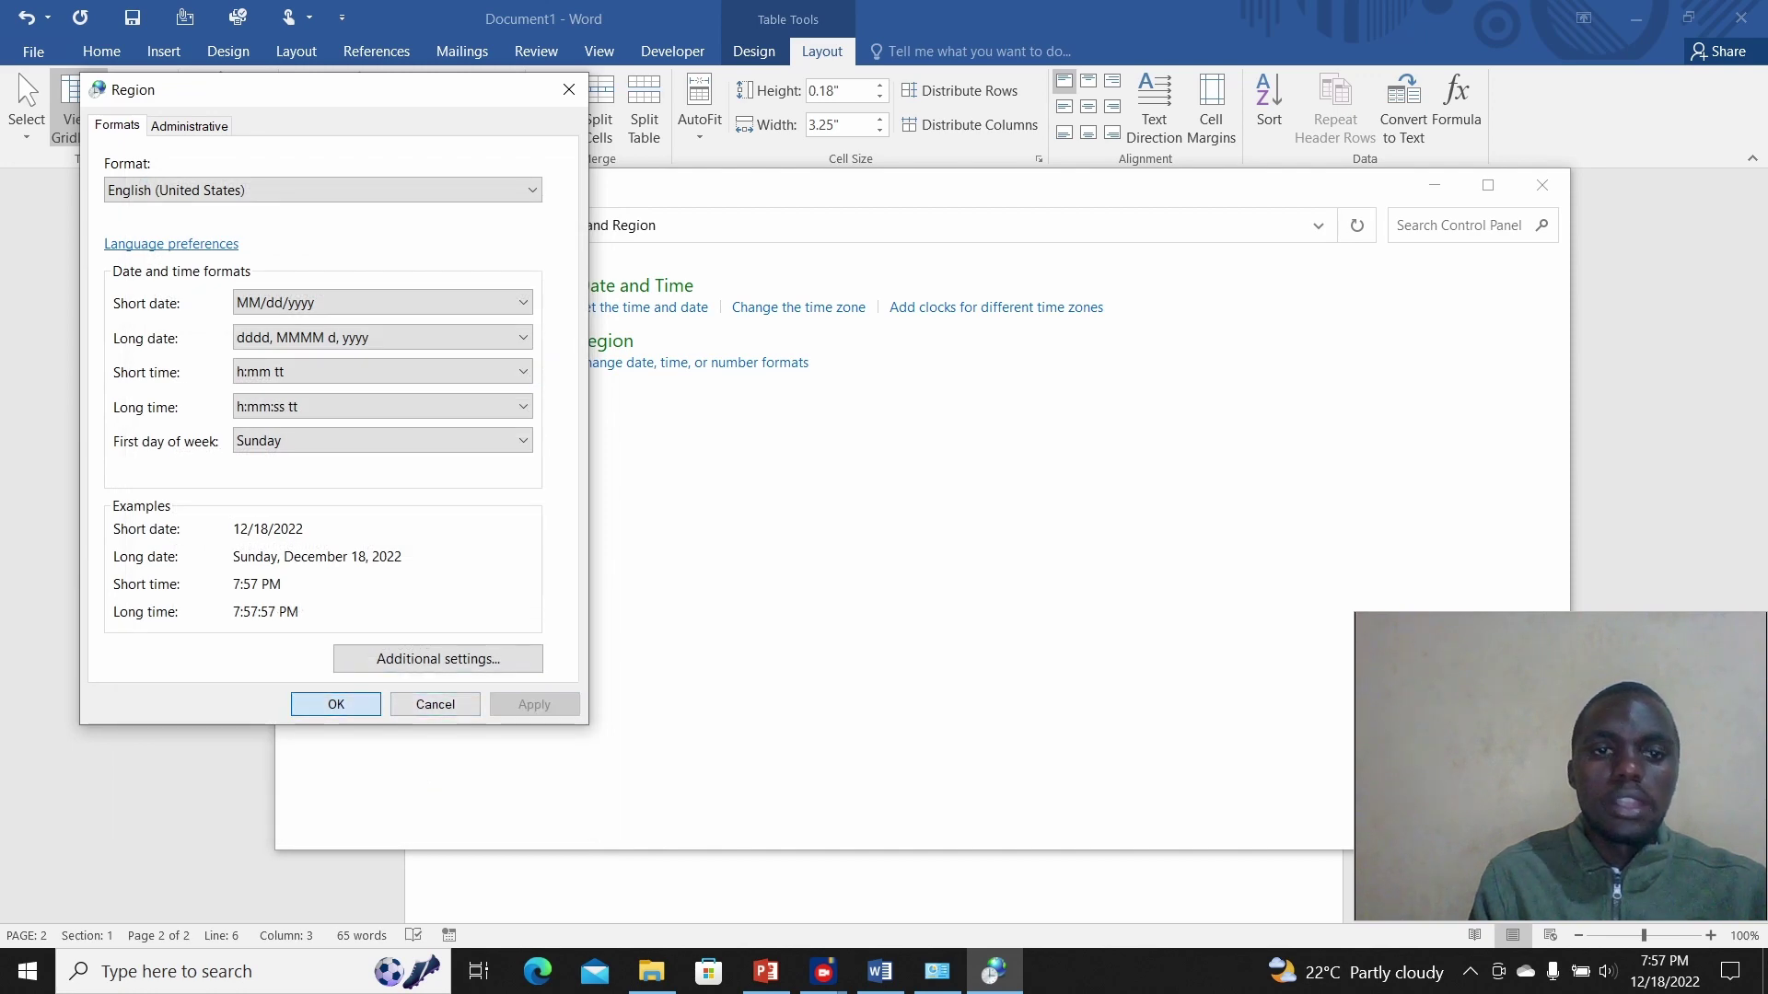
pyautogui.click(336, 705)
# Step: Return to Word and clear the old value from the Total cell
pyautogui.click(1542, 185)
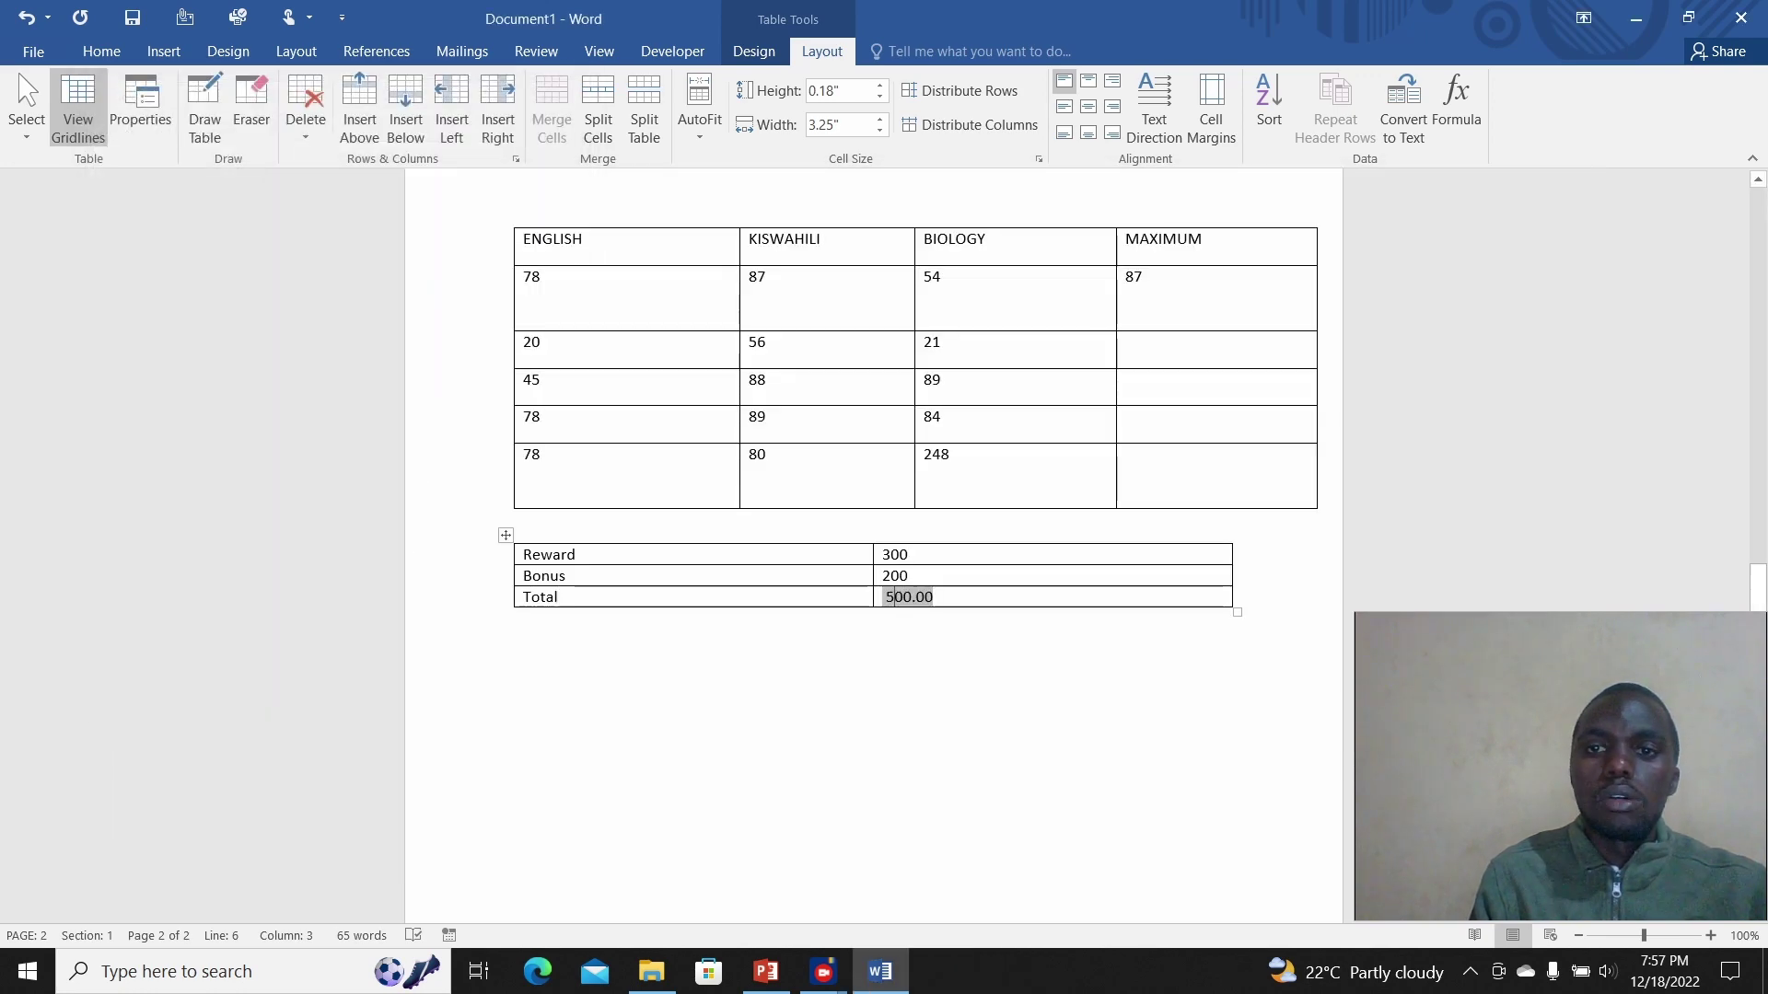
pyautogui.moveTo(934, 597); pyautogui.dragTo(879, 597)
pyautogui.click(895, 597)
pyautogui.click(936, 597)
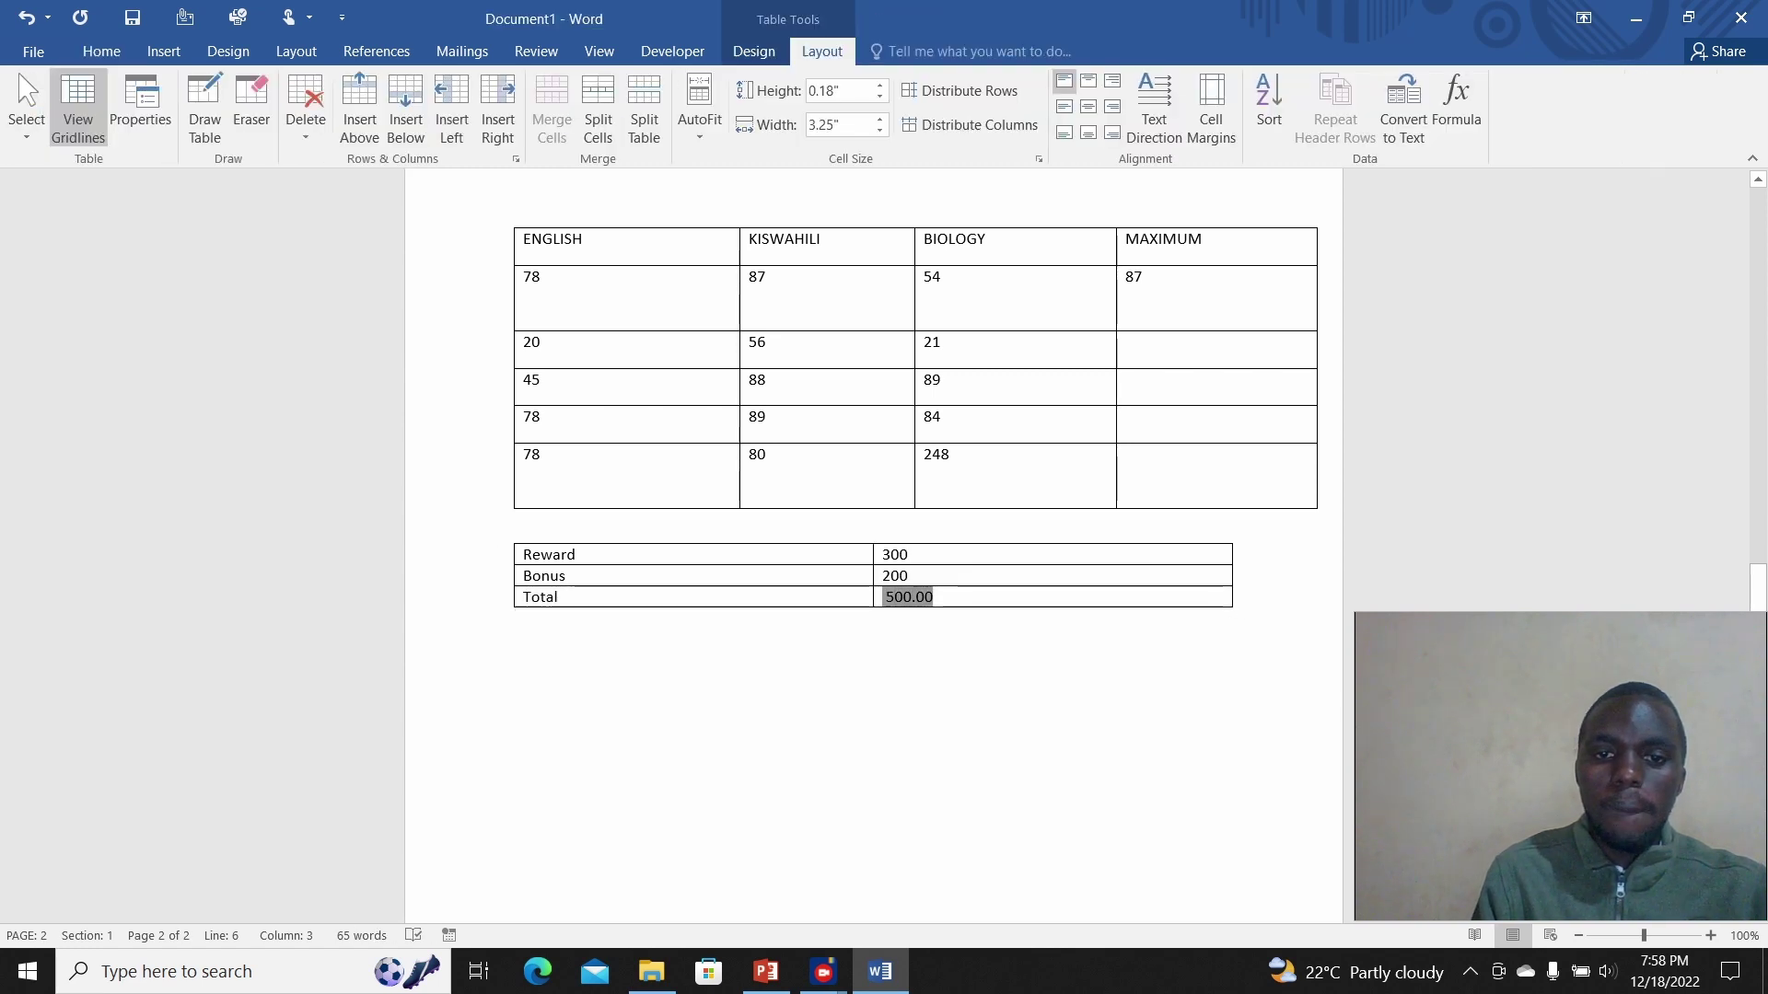
pyautogui.press('BackSpace')
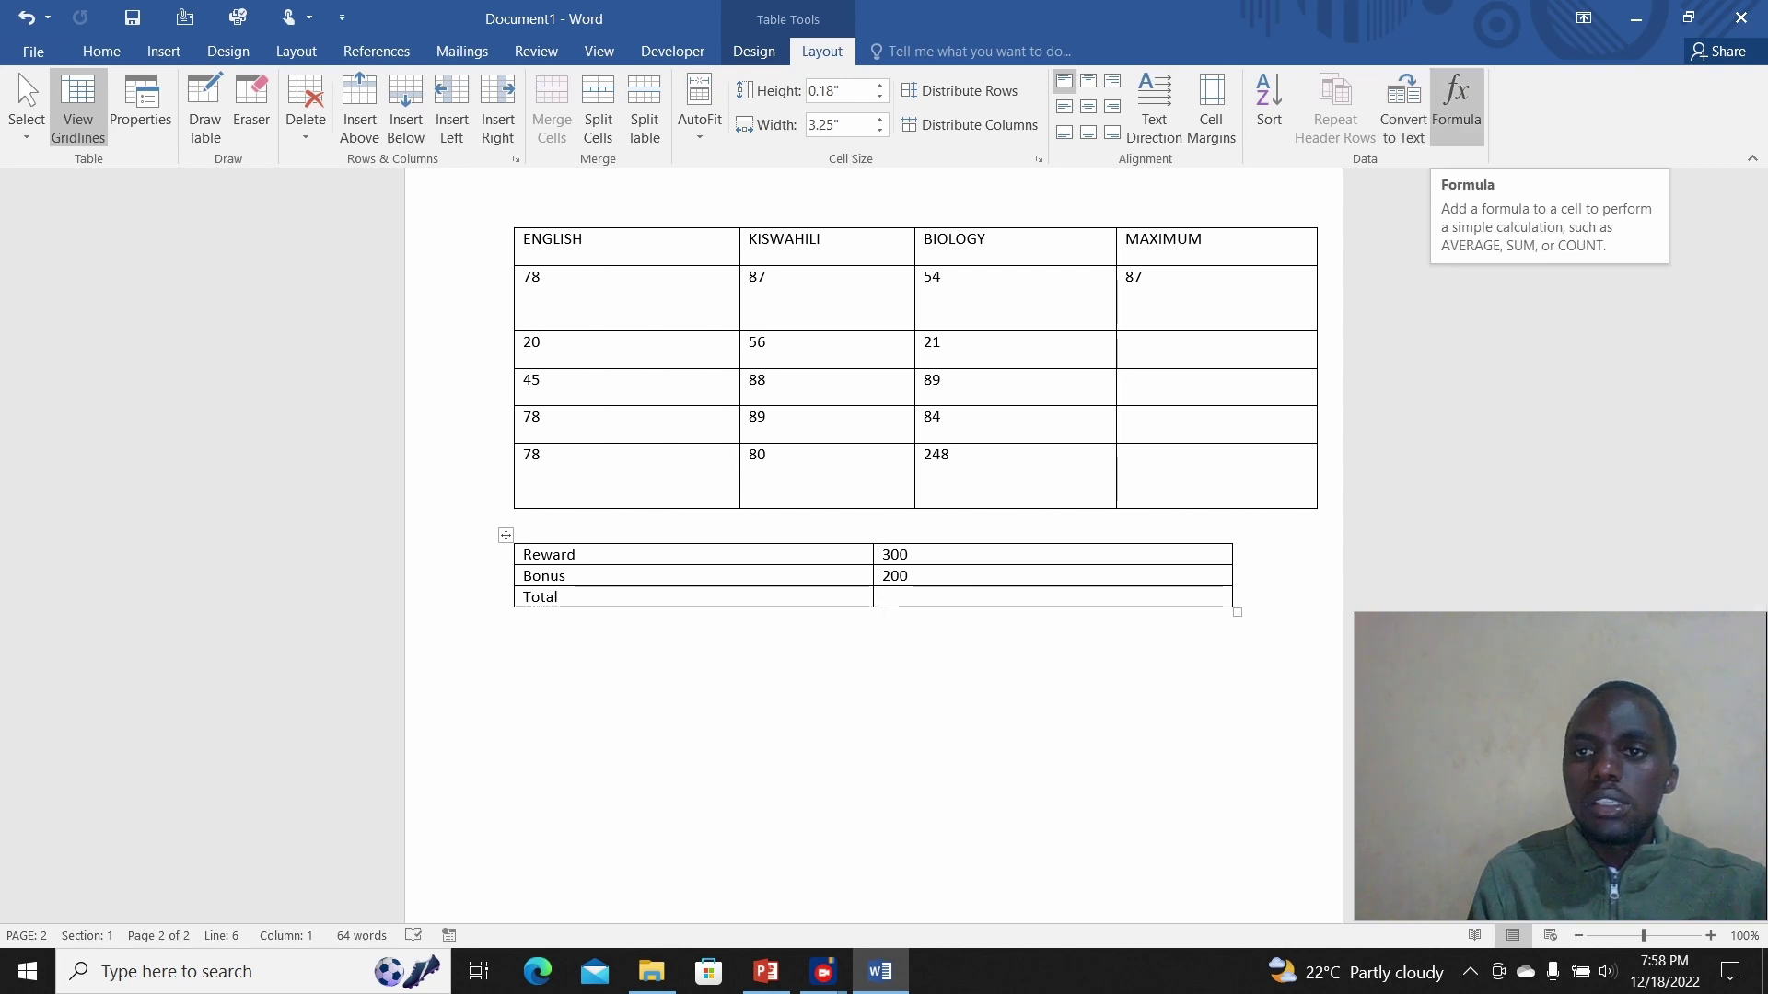
# Step: Insert =SUM(ABOVE) in the Total cell with the Ksh.#,##0.00 format, showing Ksh. 500.00
pyautogui.click(1455, 101)
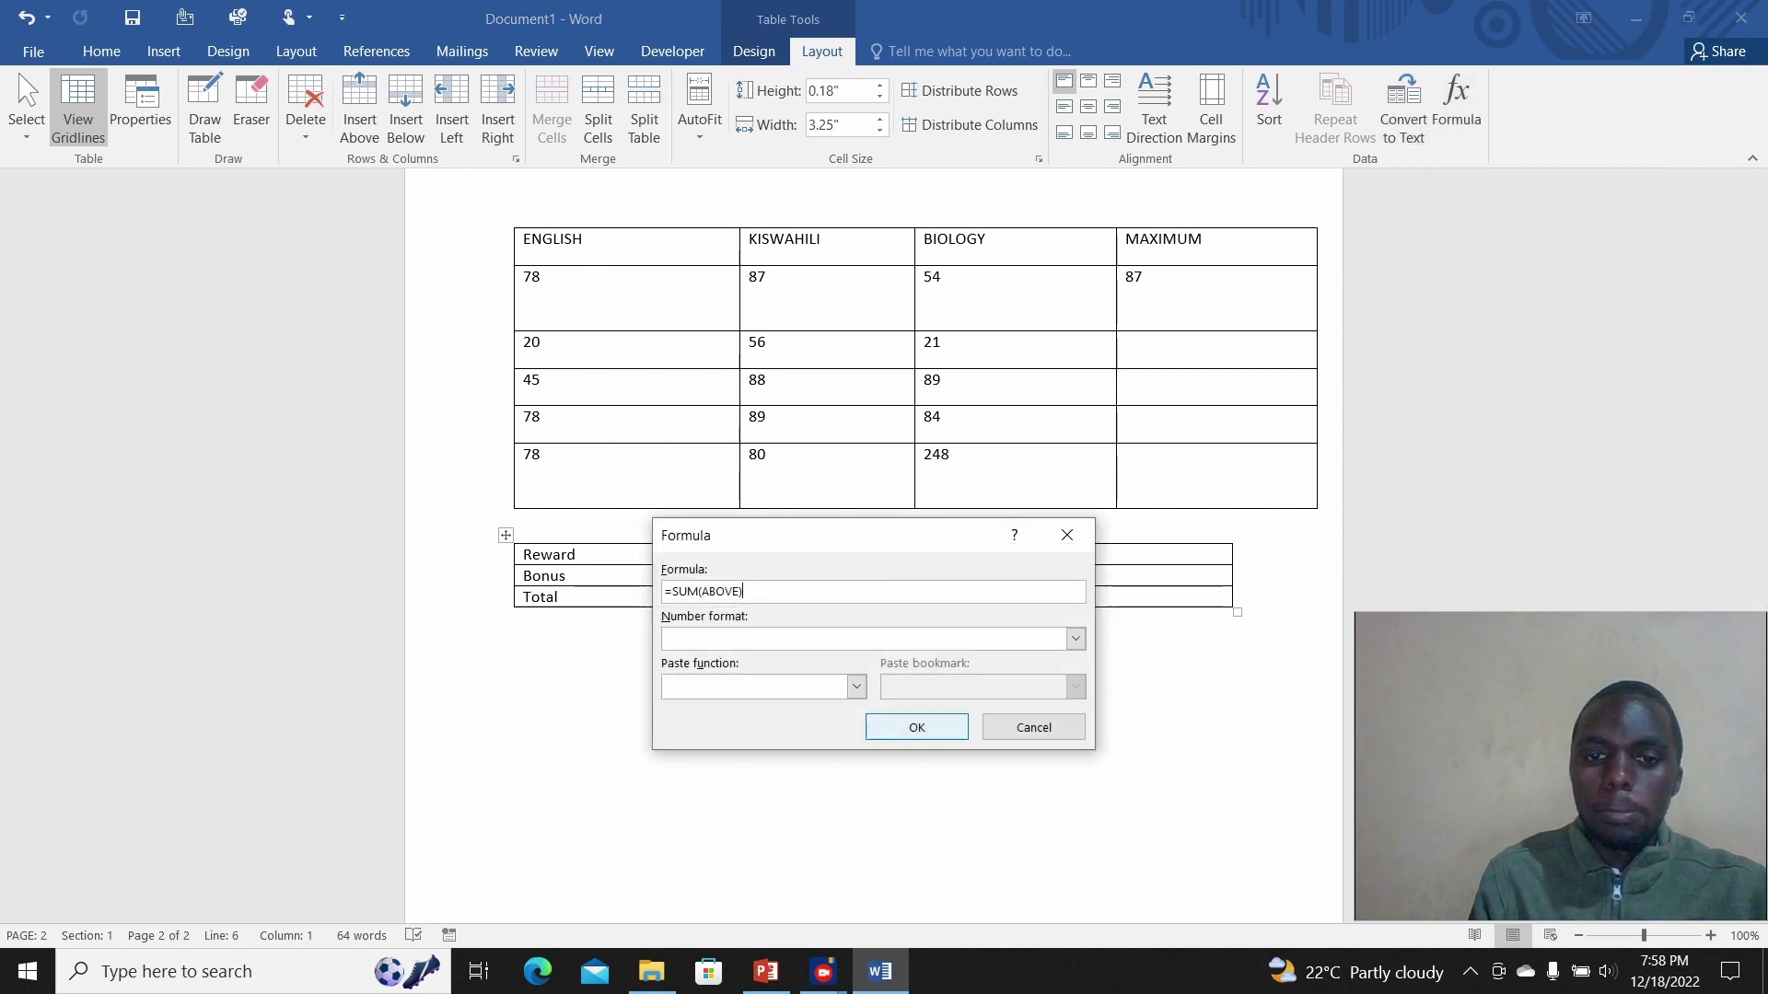
pyautogui.click(1076, 639)
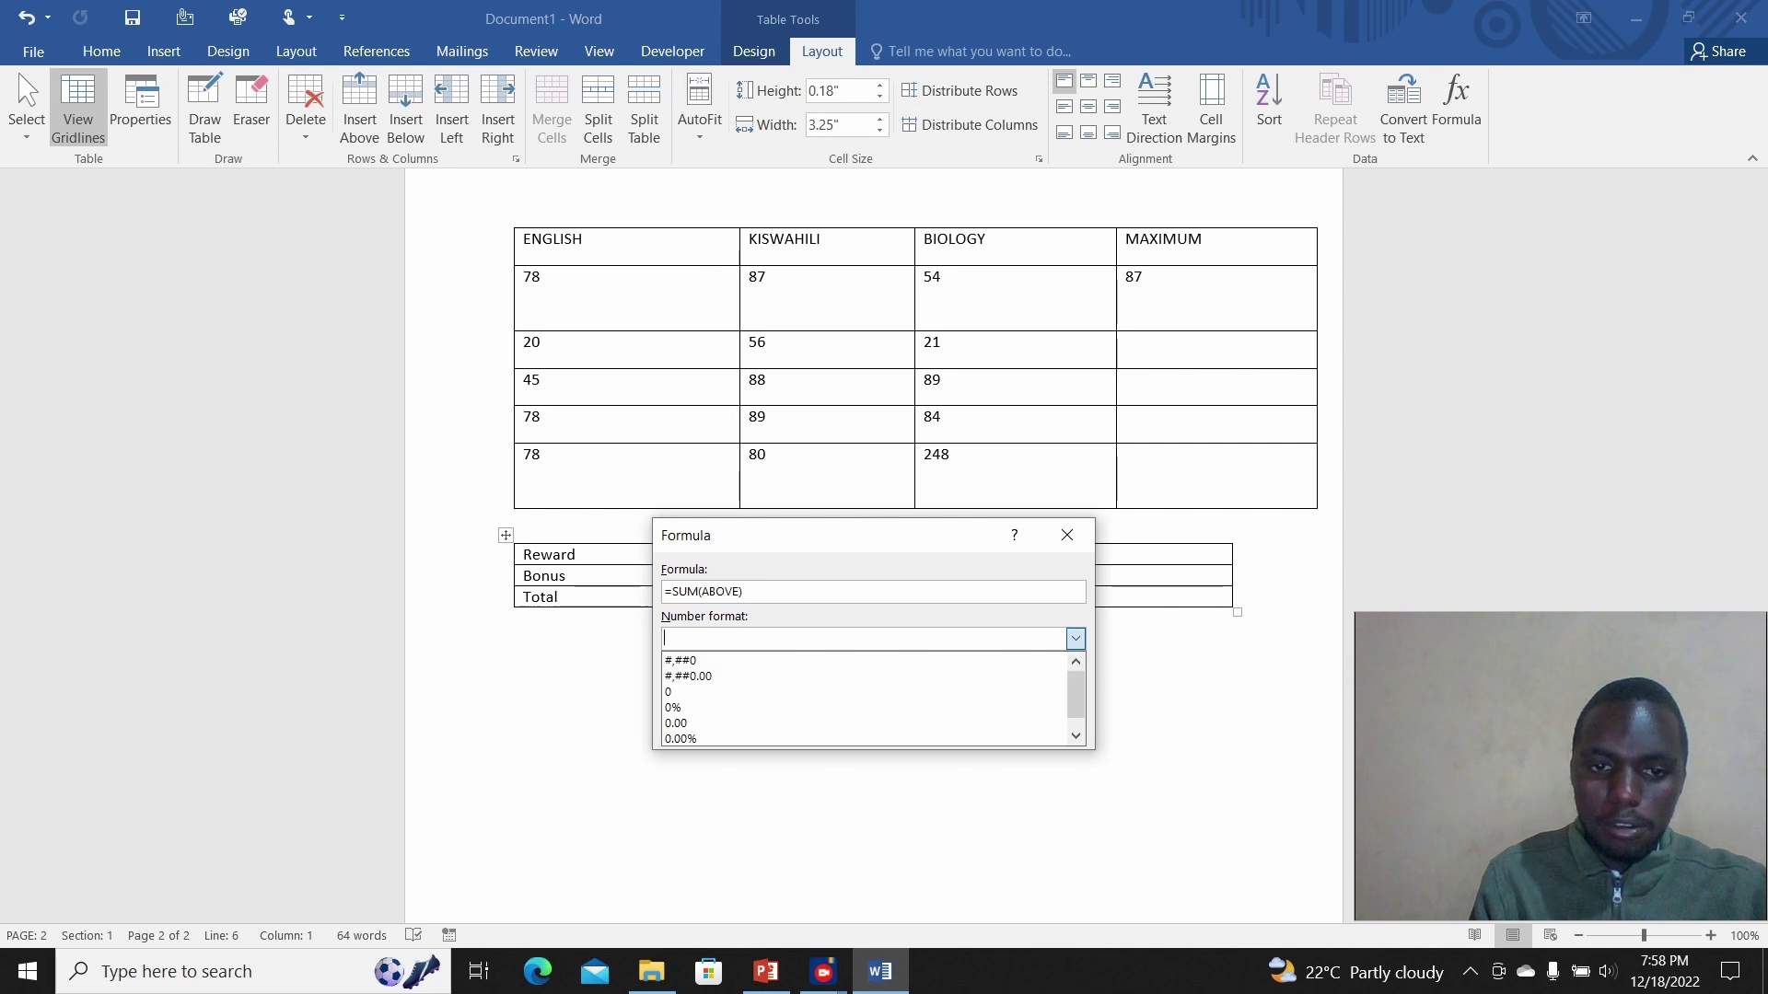
pyautogui.scroll(-1, 864, 700)
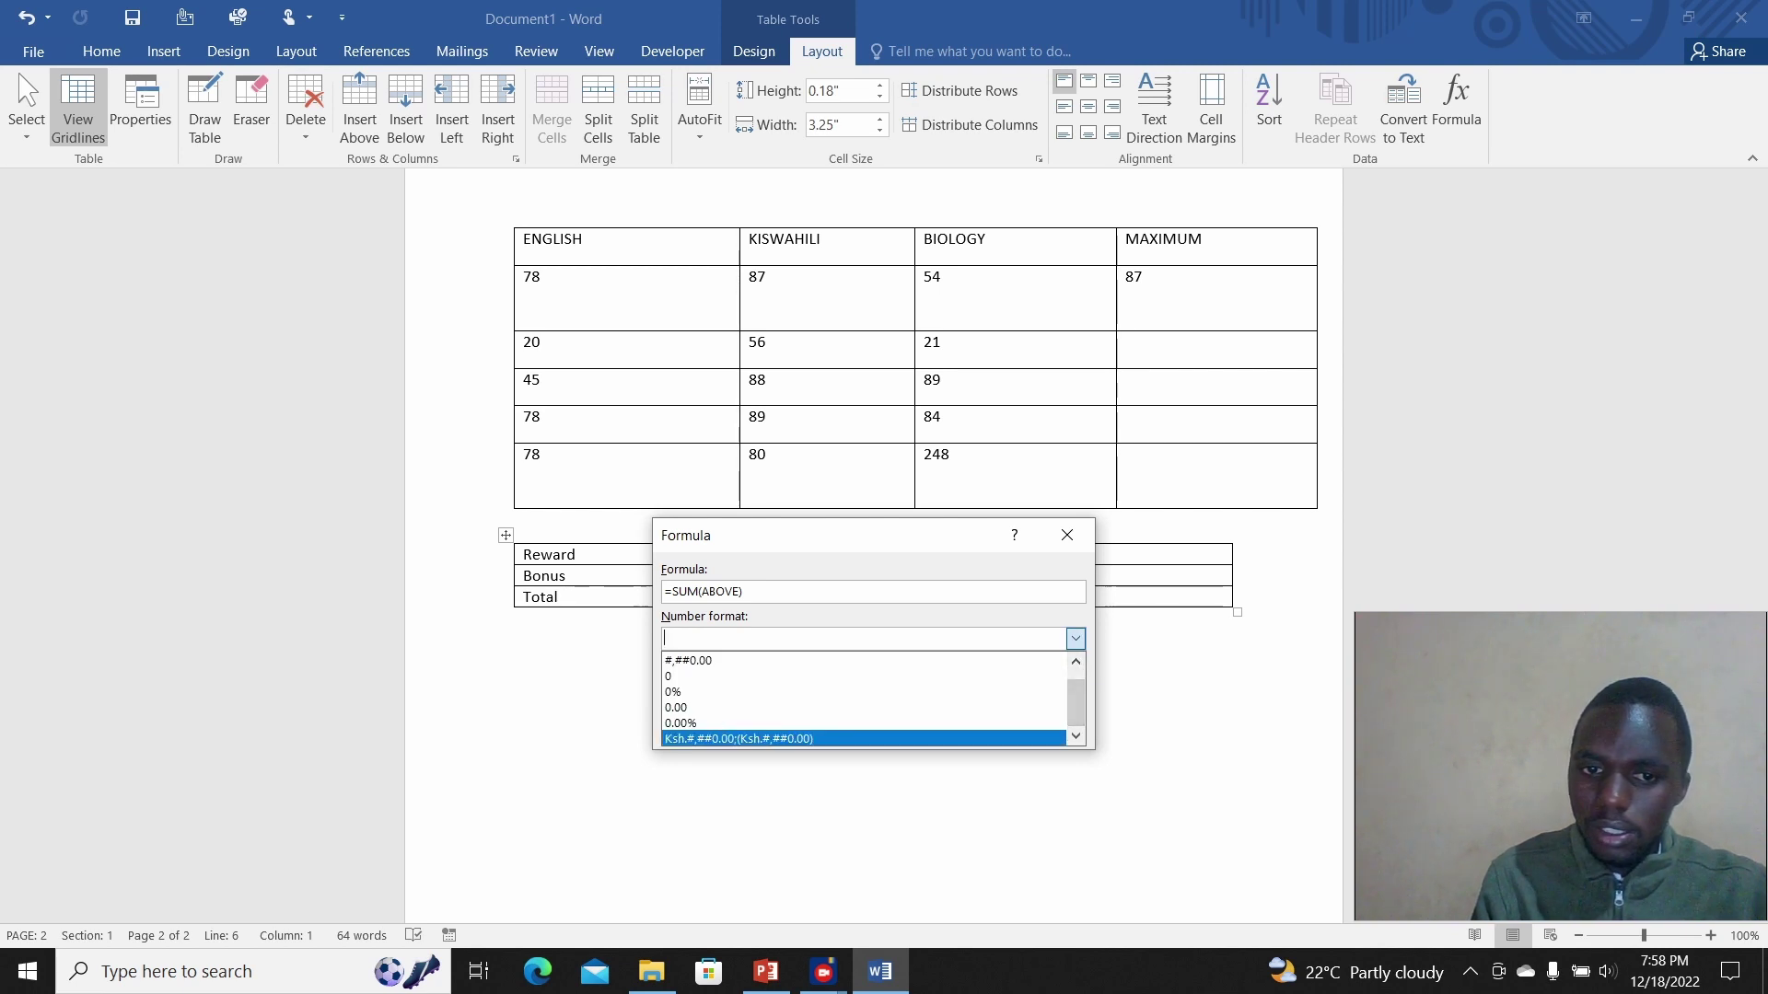
pyautogui.click(782, 739)
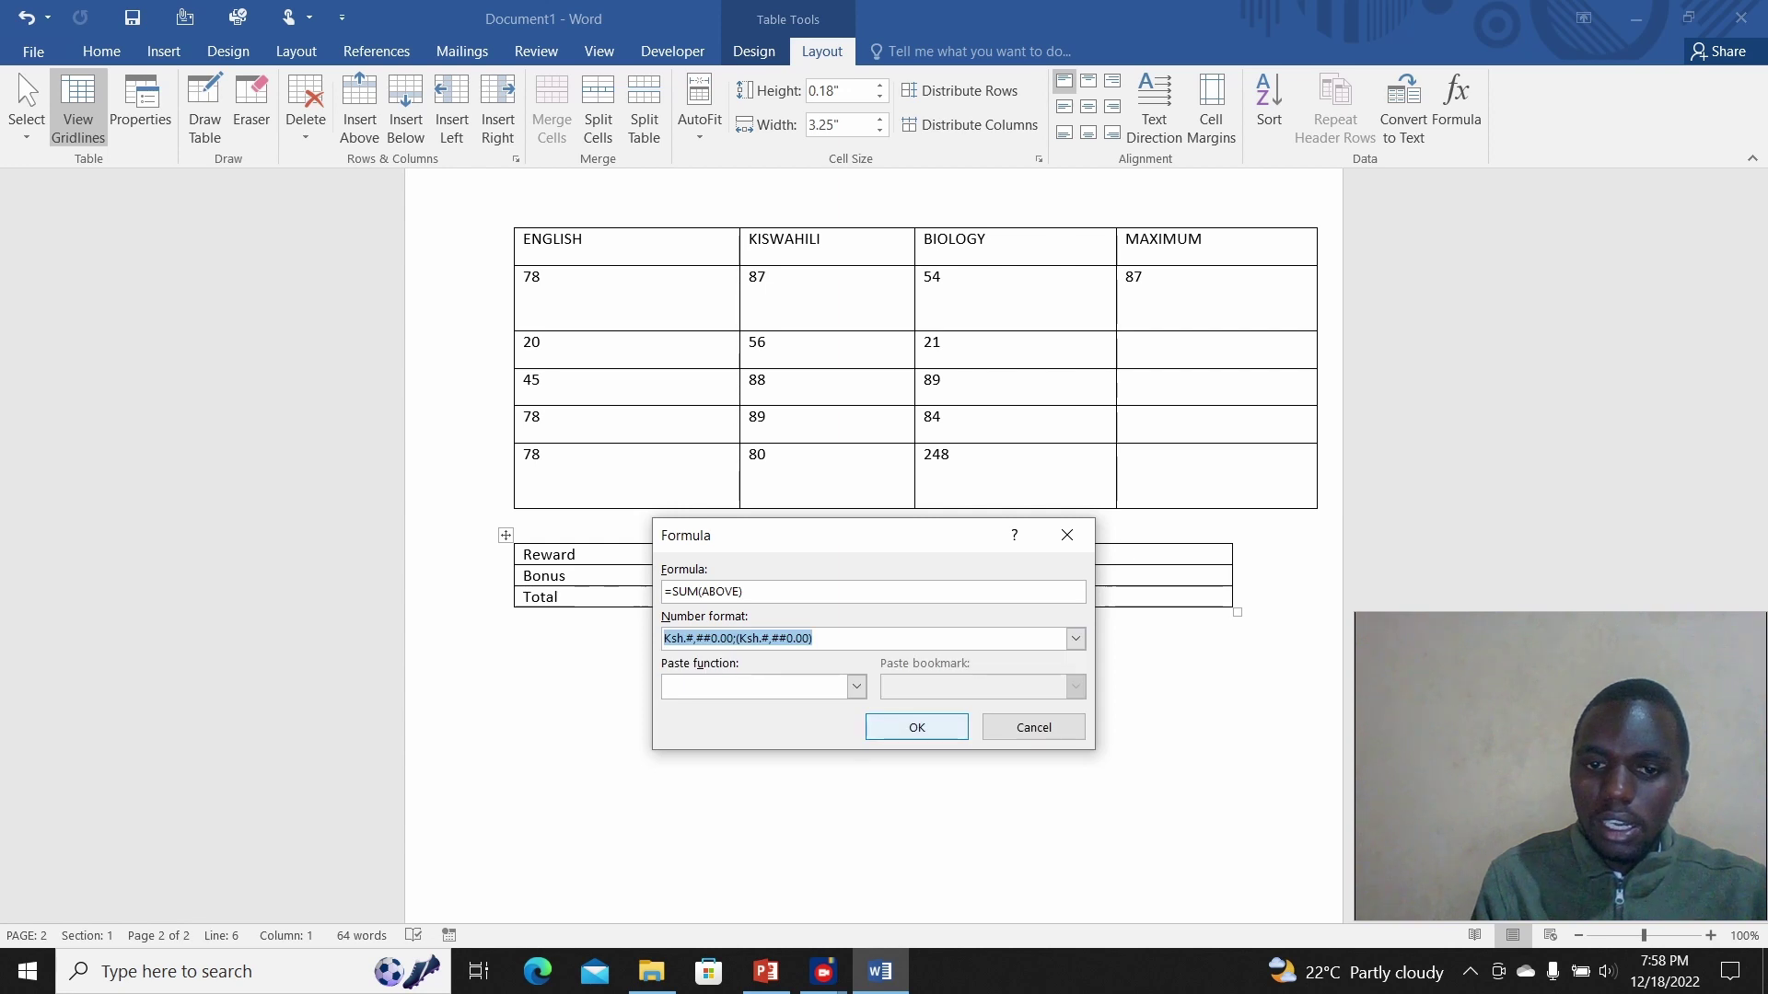
pyautogui.click(917, 728)
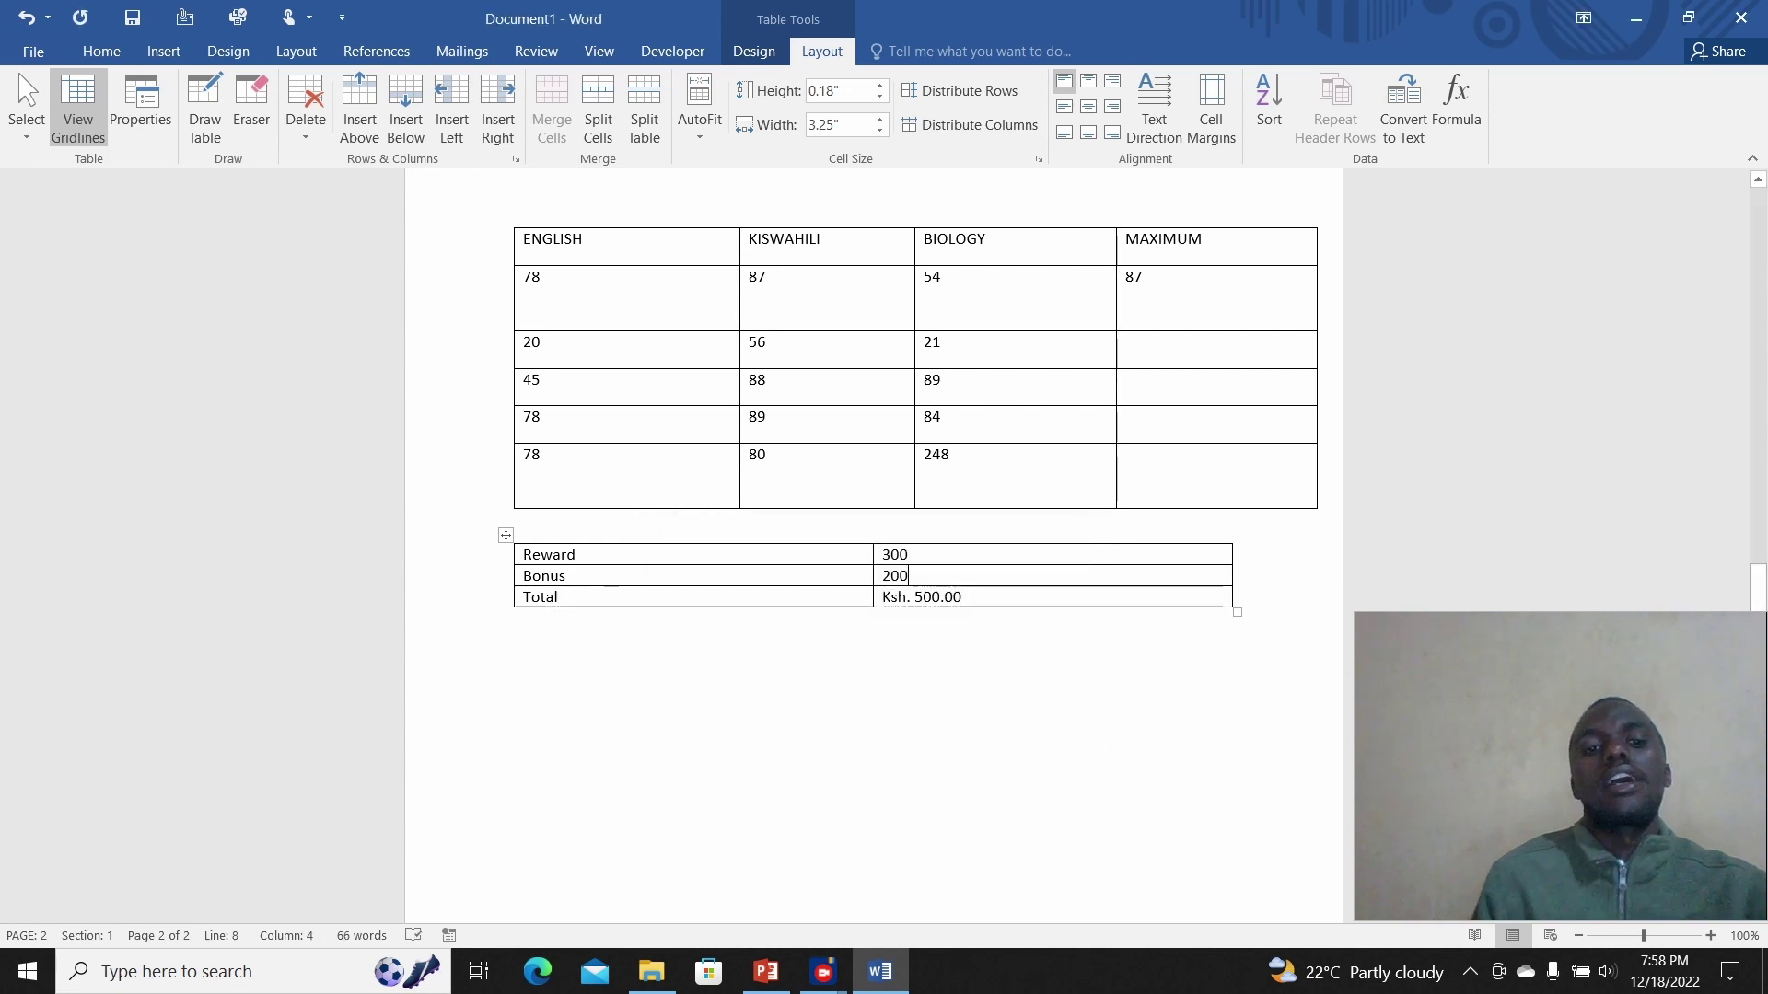
# Step: Leave the table and switch to the PowerPoint presentation's Maximum() slide
pyautogui.click(518, 619)
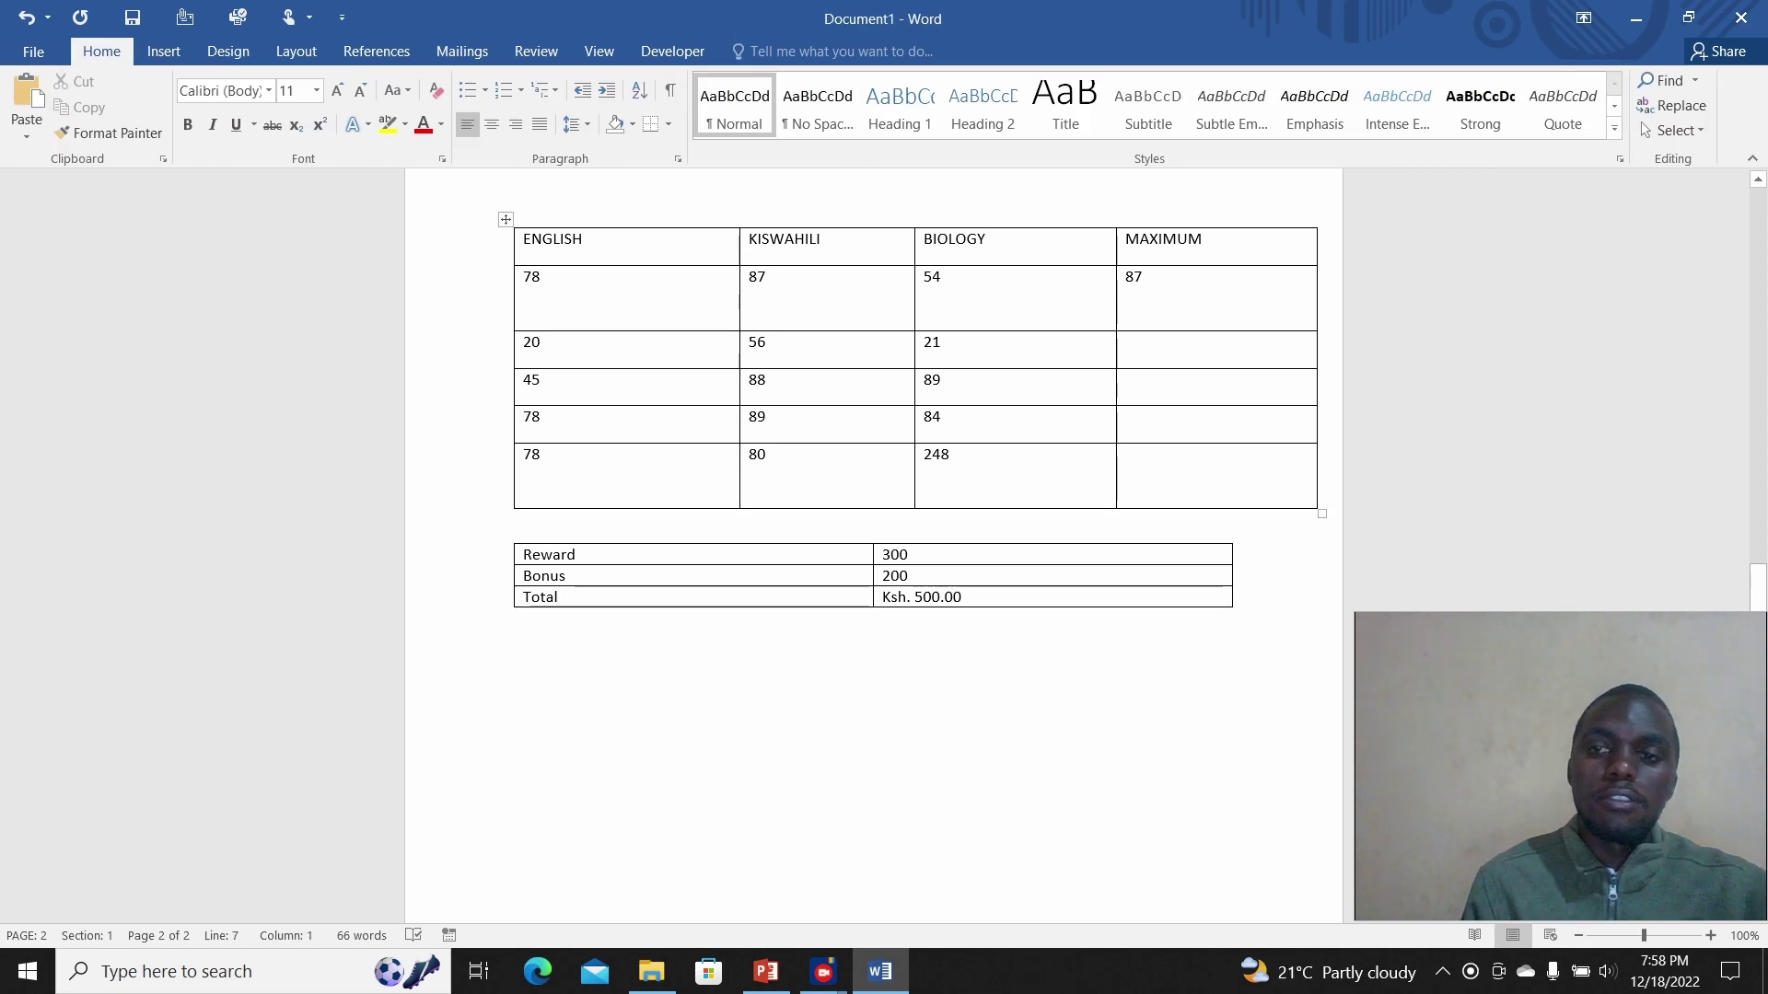
pyautogui.scroll(10, 1758, 587)
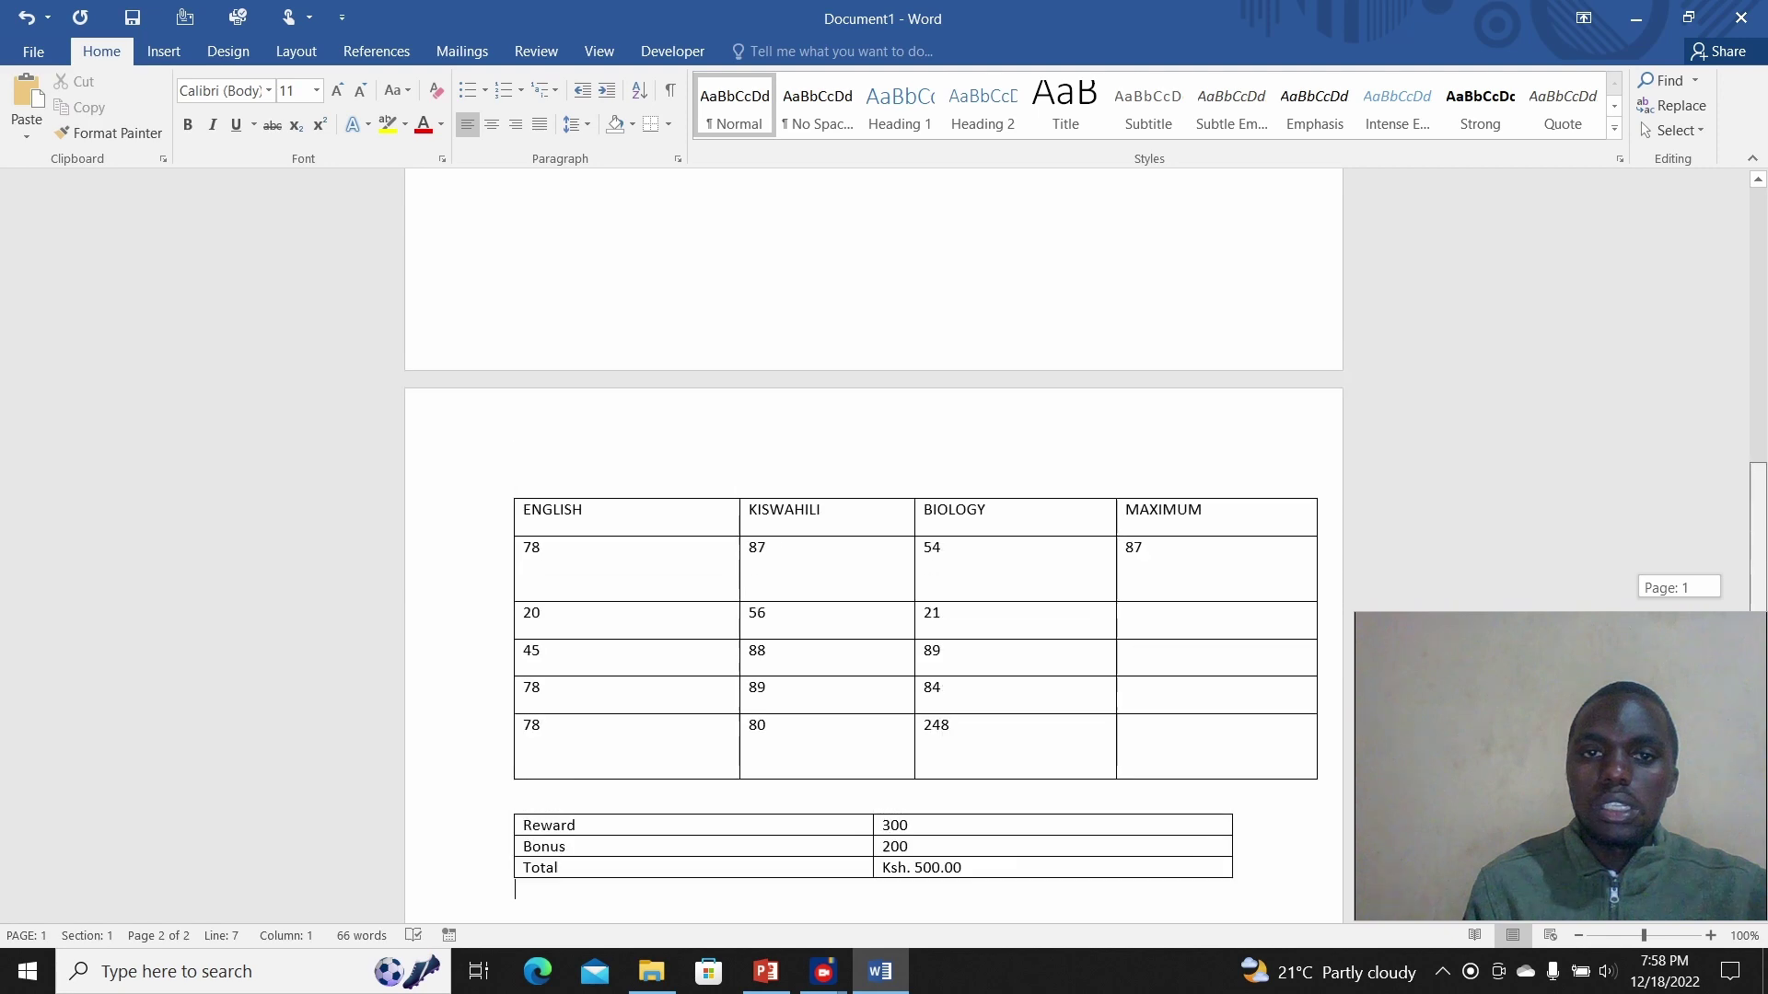
pyautogui.scroll(-15, 873, 543)
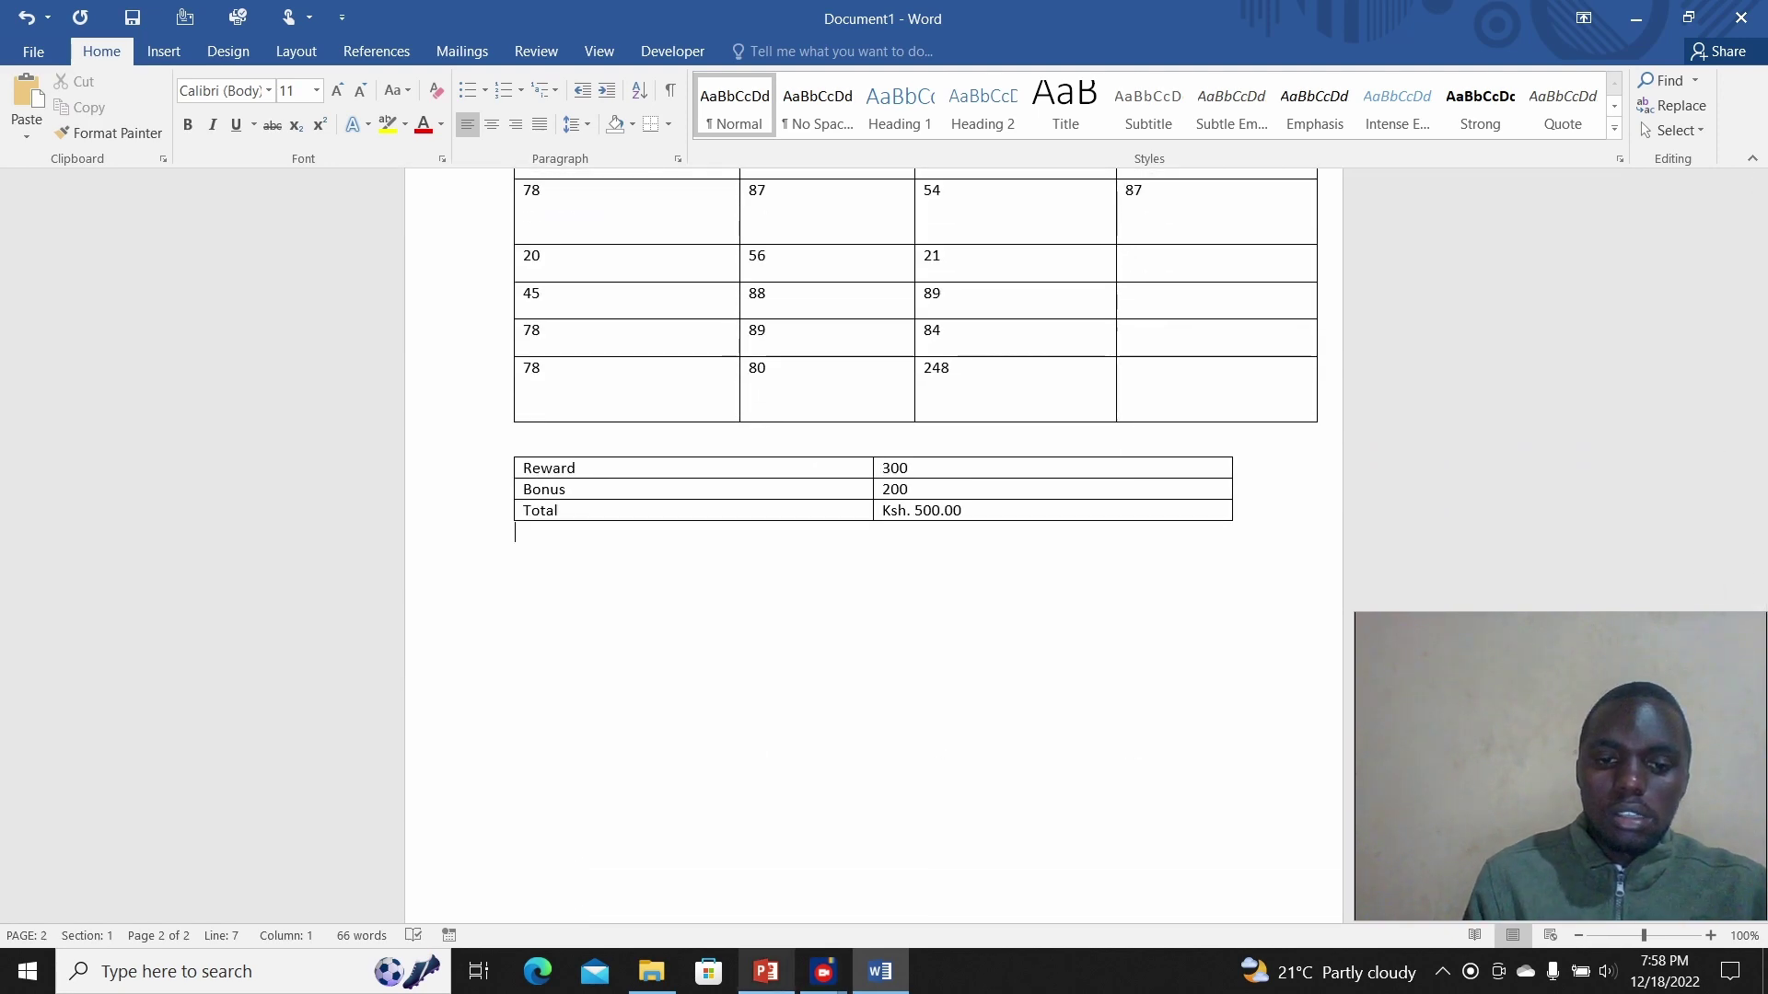
pyautogui.click(765, 972)
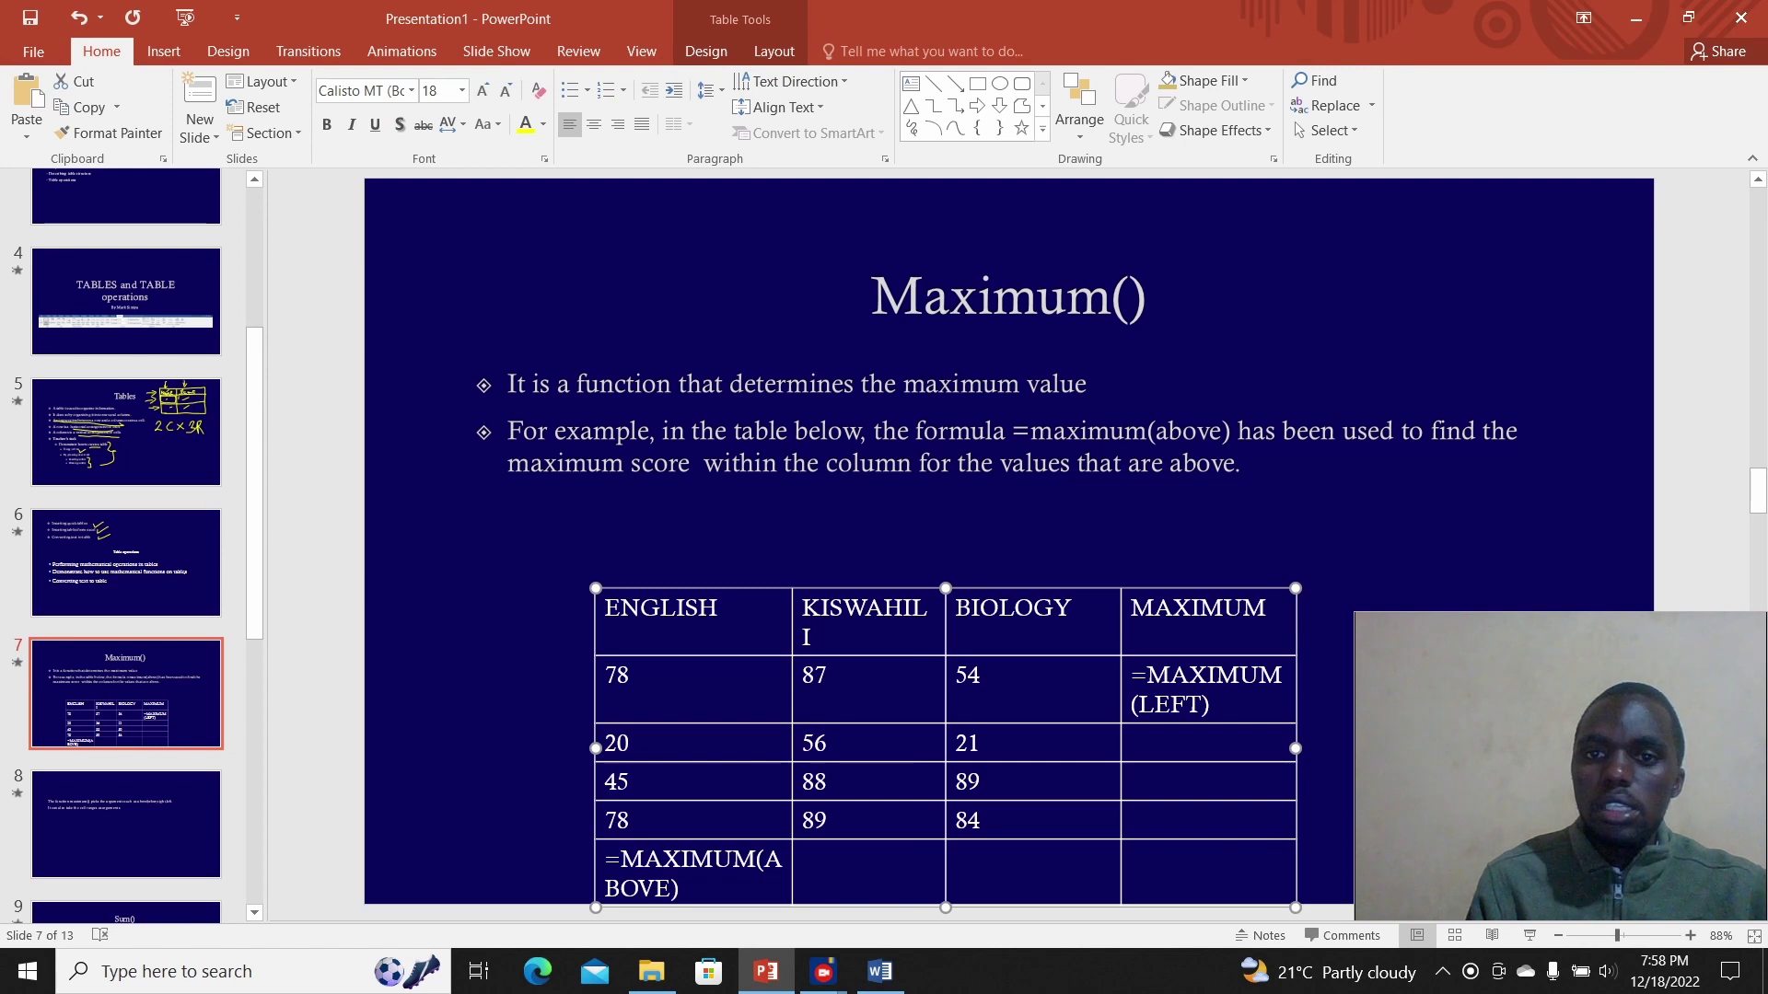
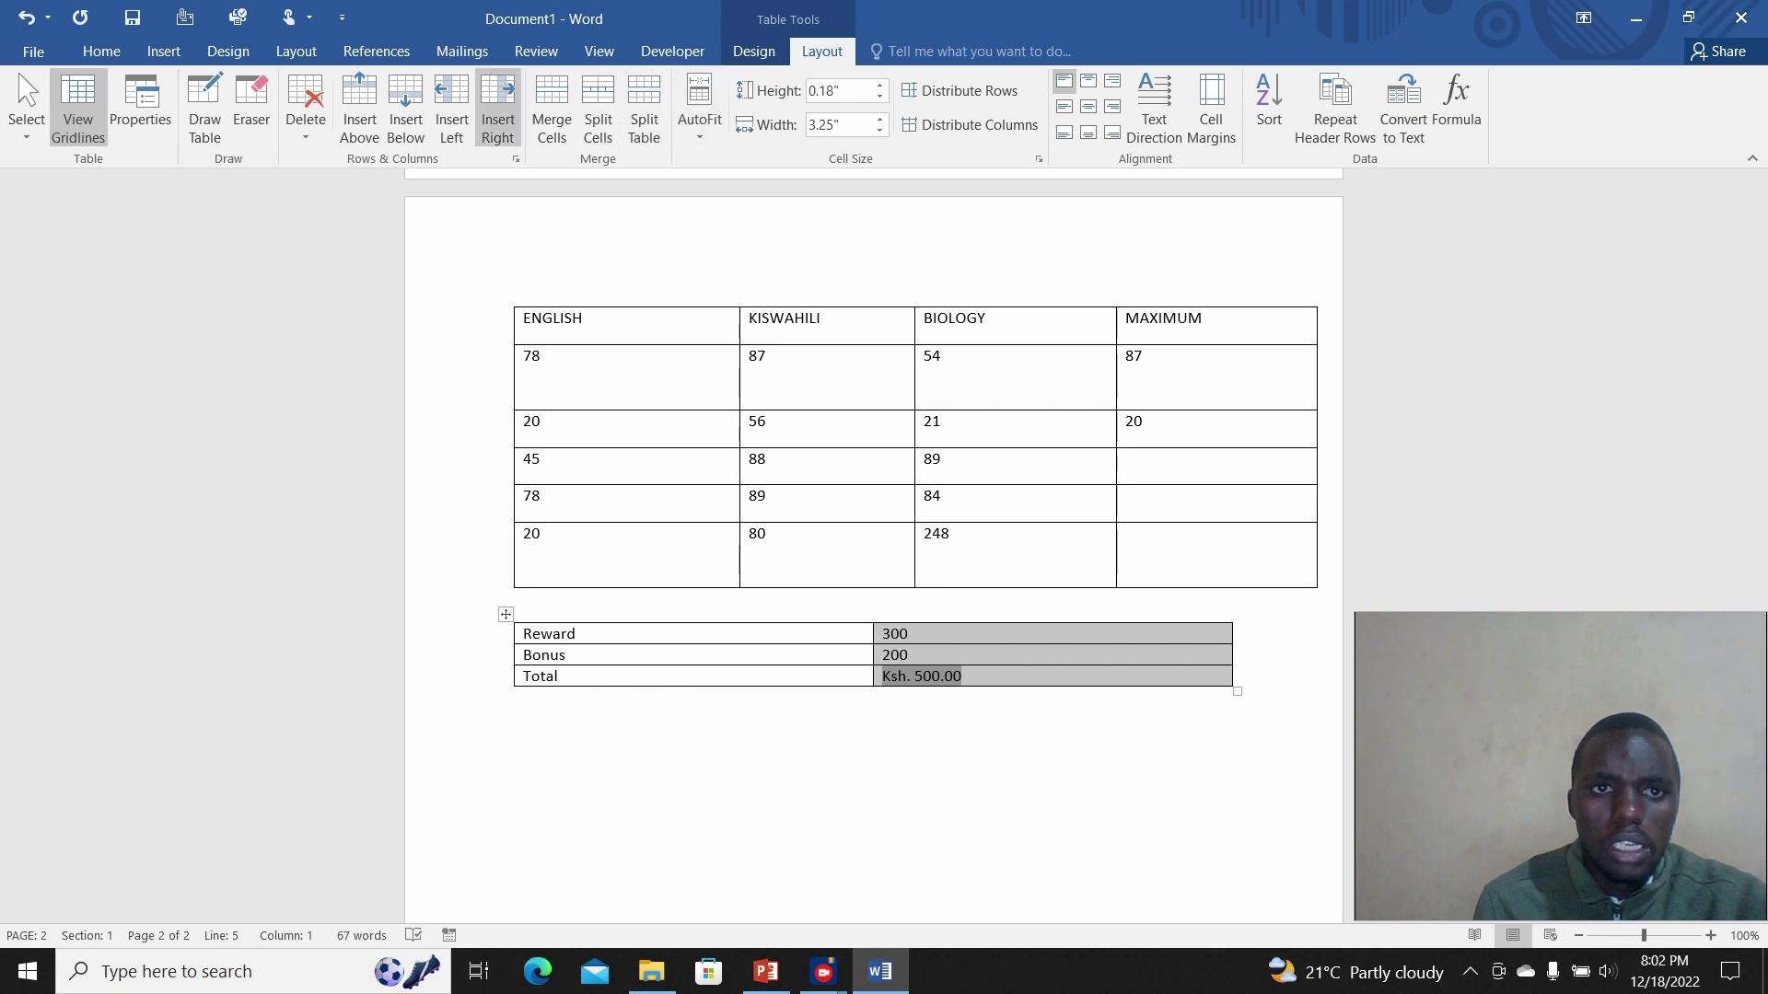
# Step: Add an empty third column to the right of the Reward/Bonus/Total table
pyautogui.click(498, 115)
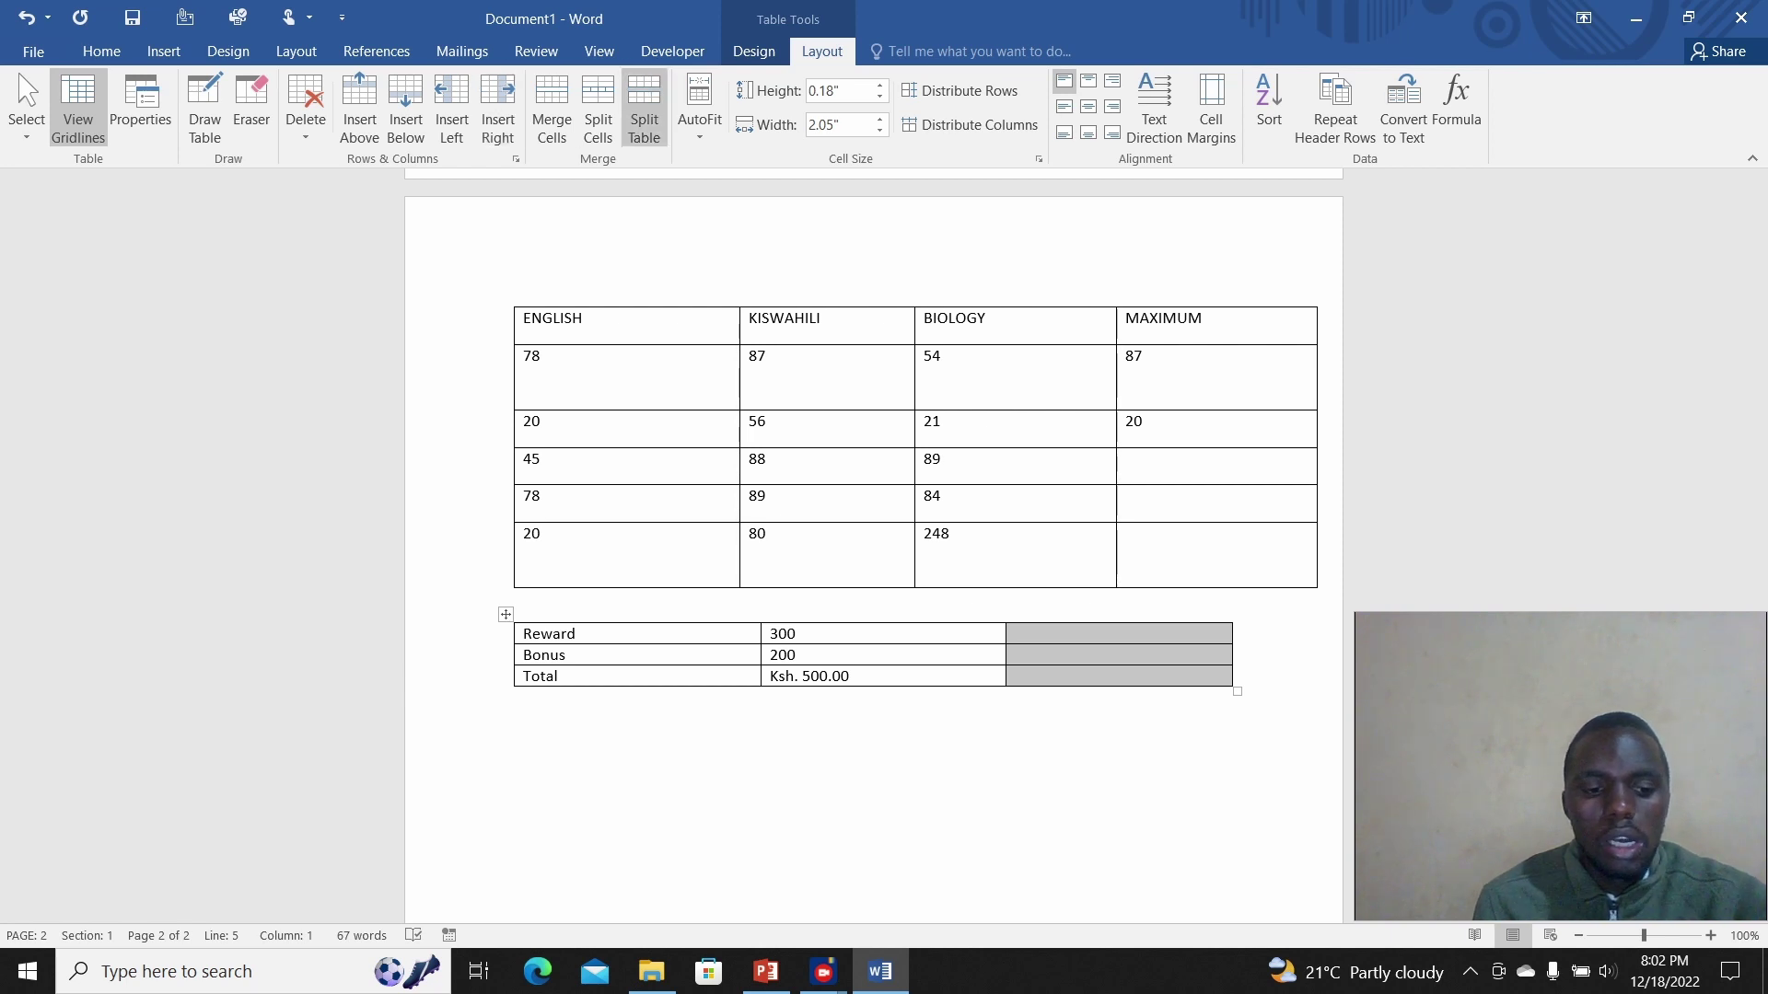
# Step: Undo, reinsert a column right of the values, and select its three empty cells
pyautogui.hotkey('ctrl', 'z')
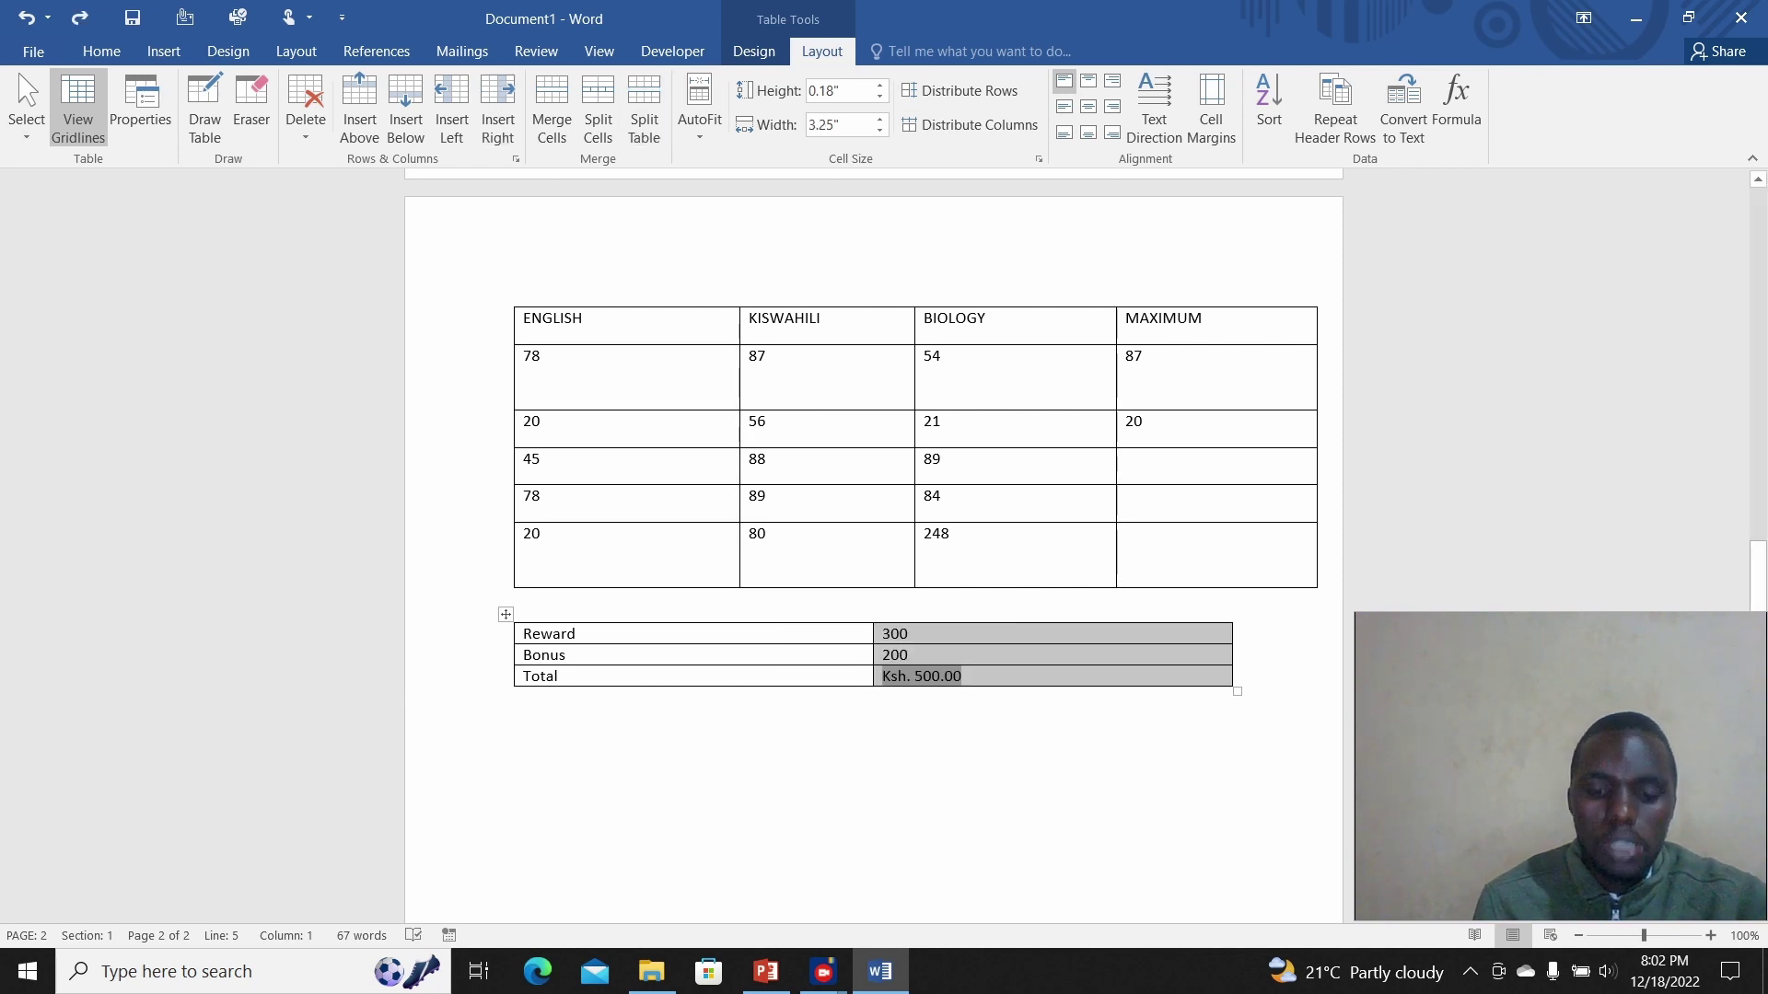
pyautogui.rightClick(1011, 667)
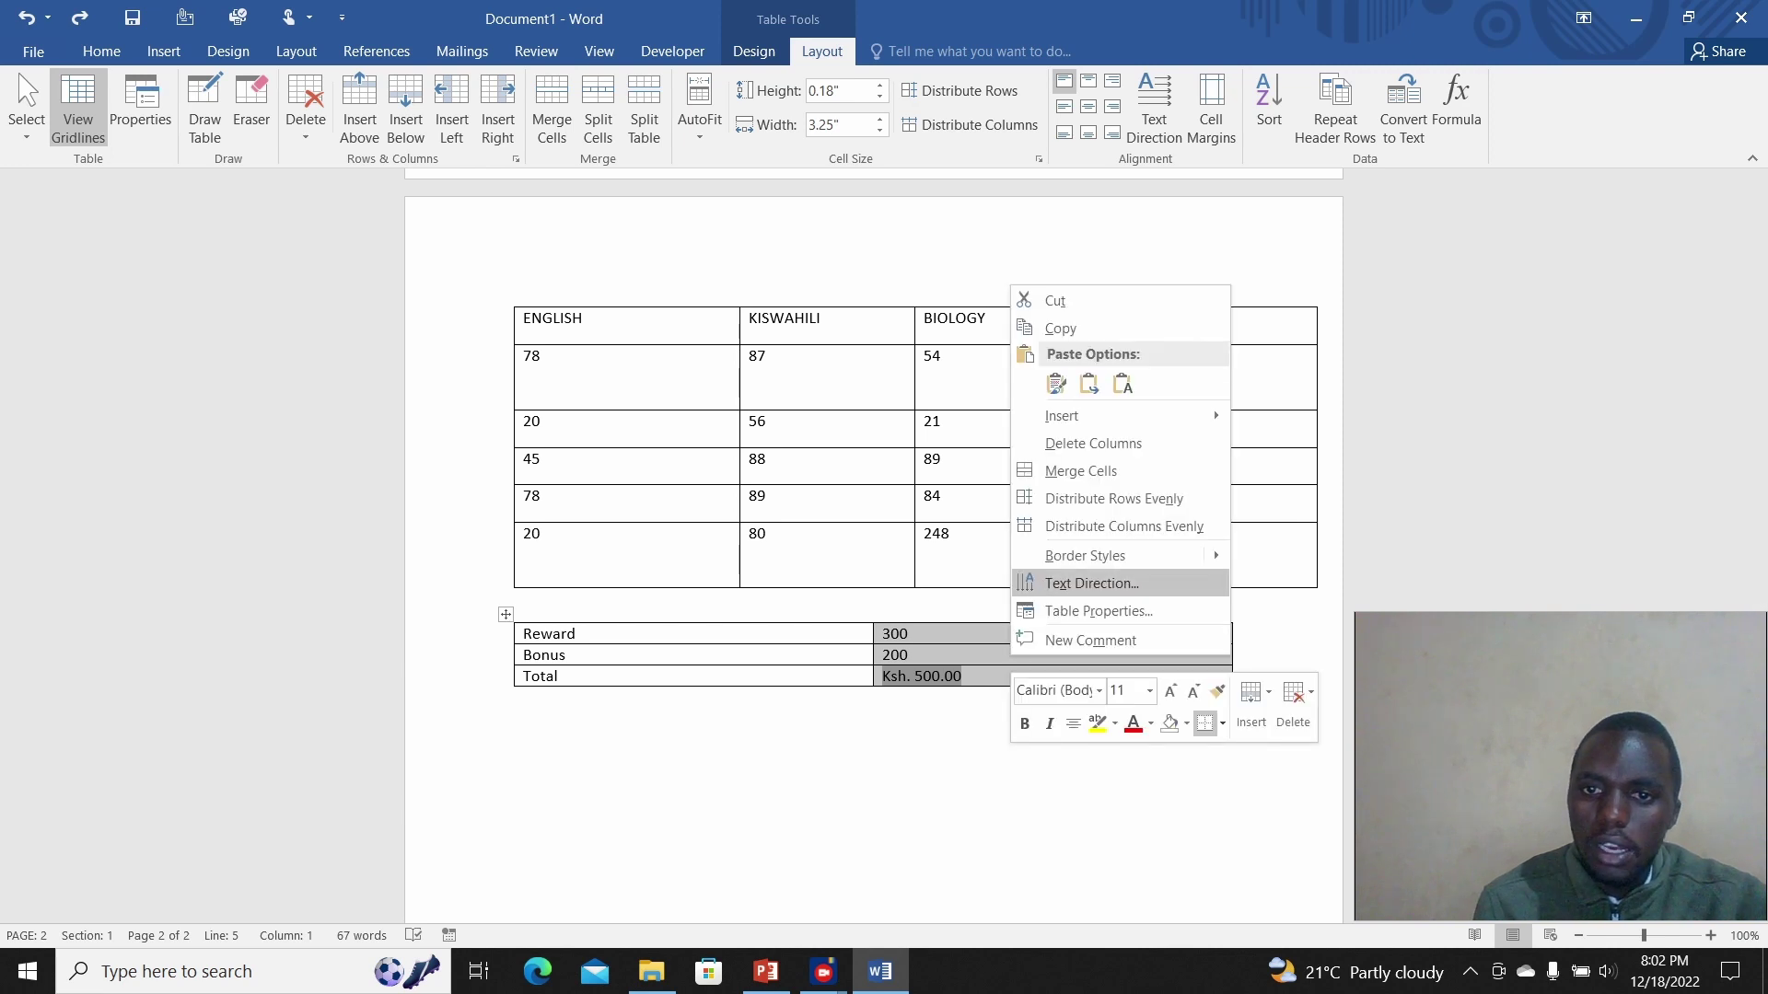
pyautogui.moveTo(1062, 415)
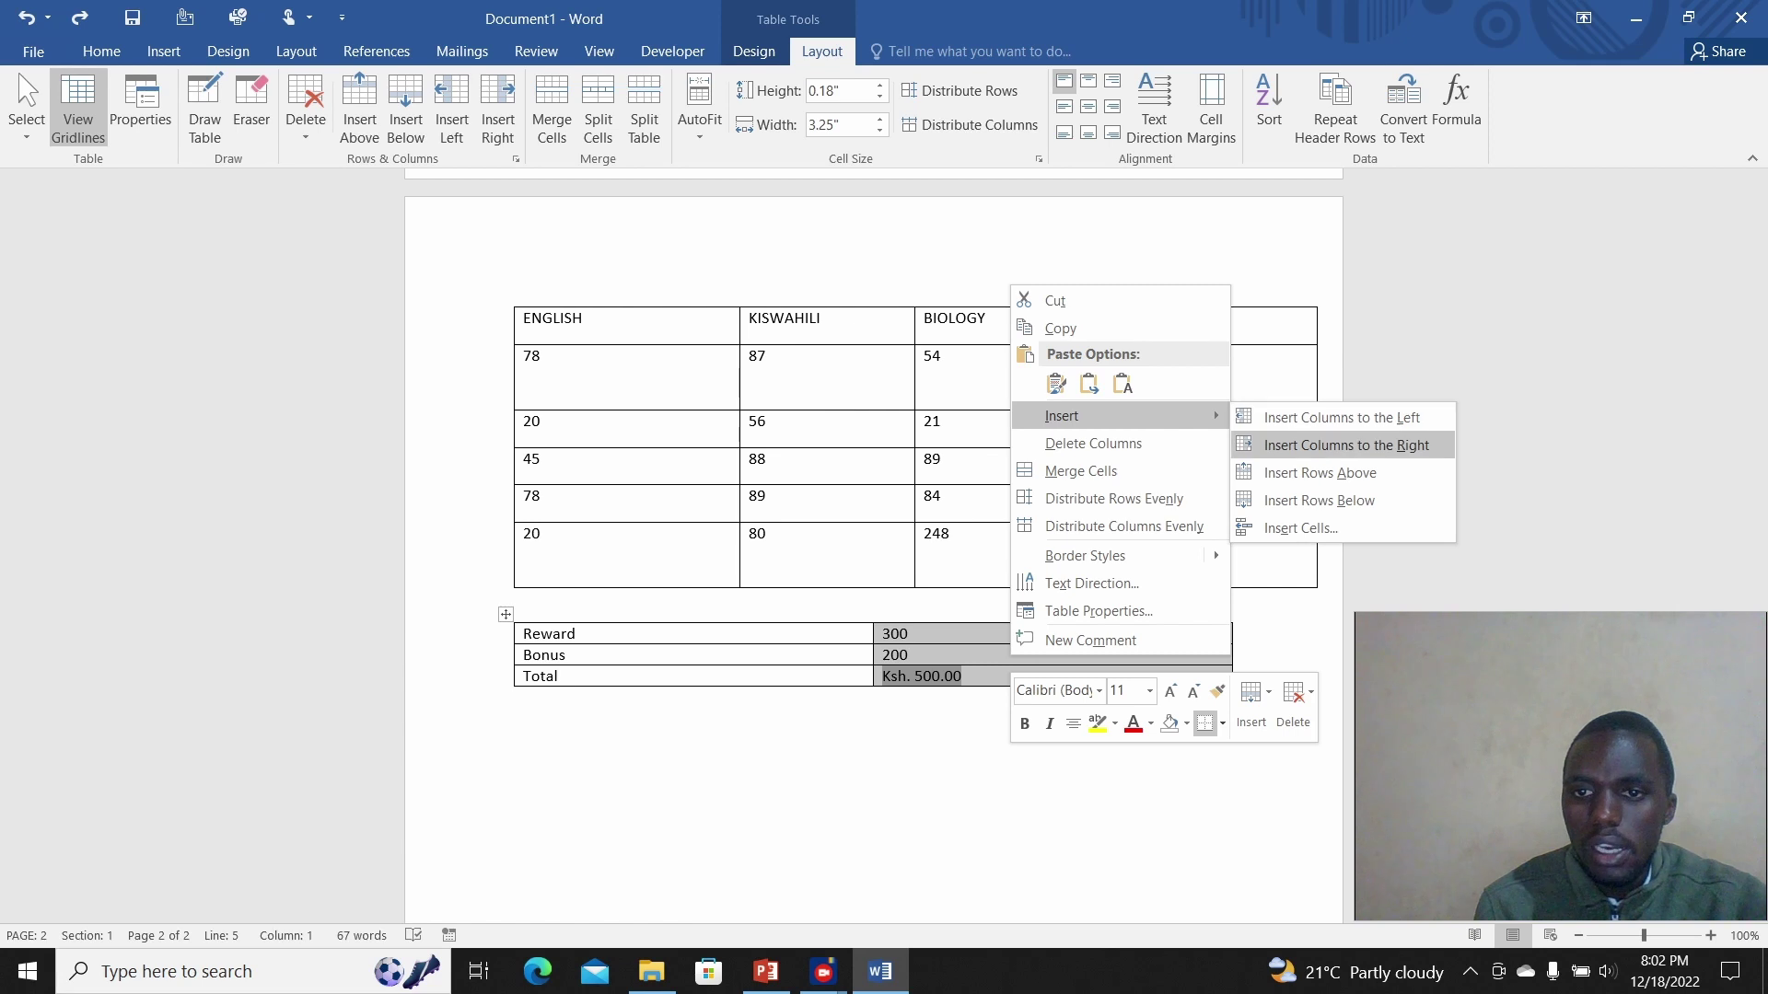
pyautogui.click(1346, 444)
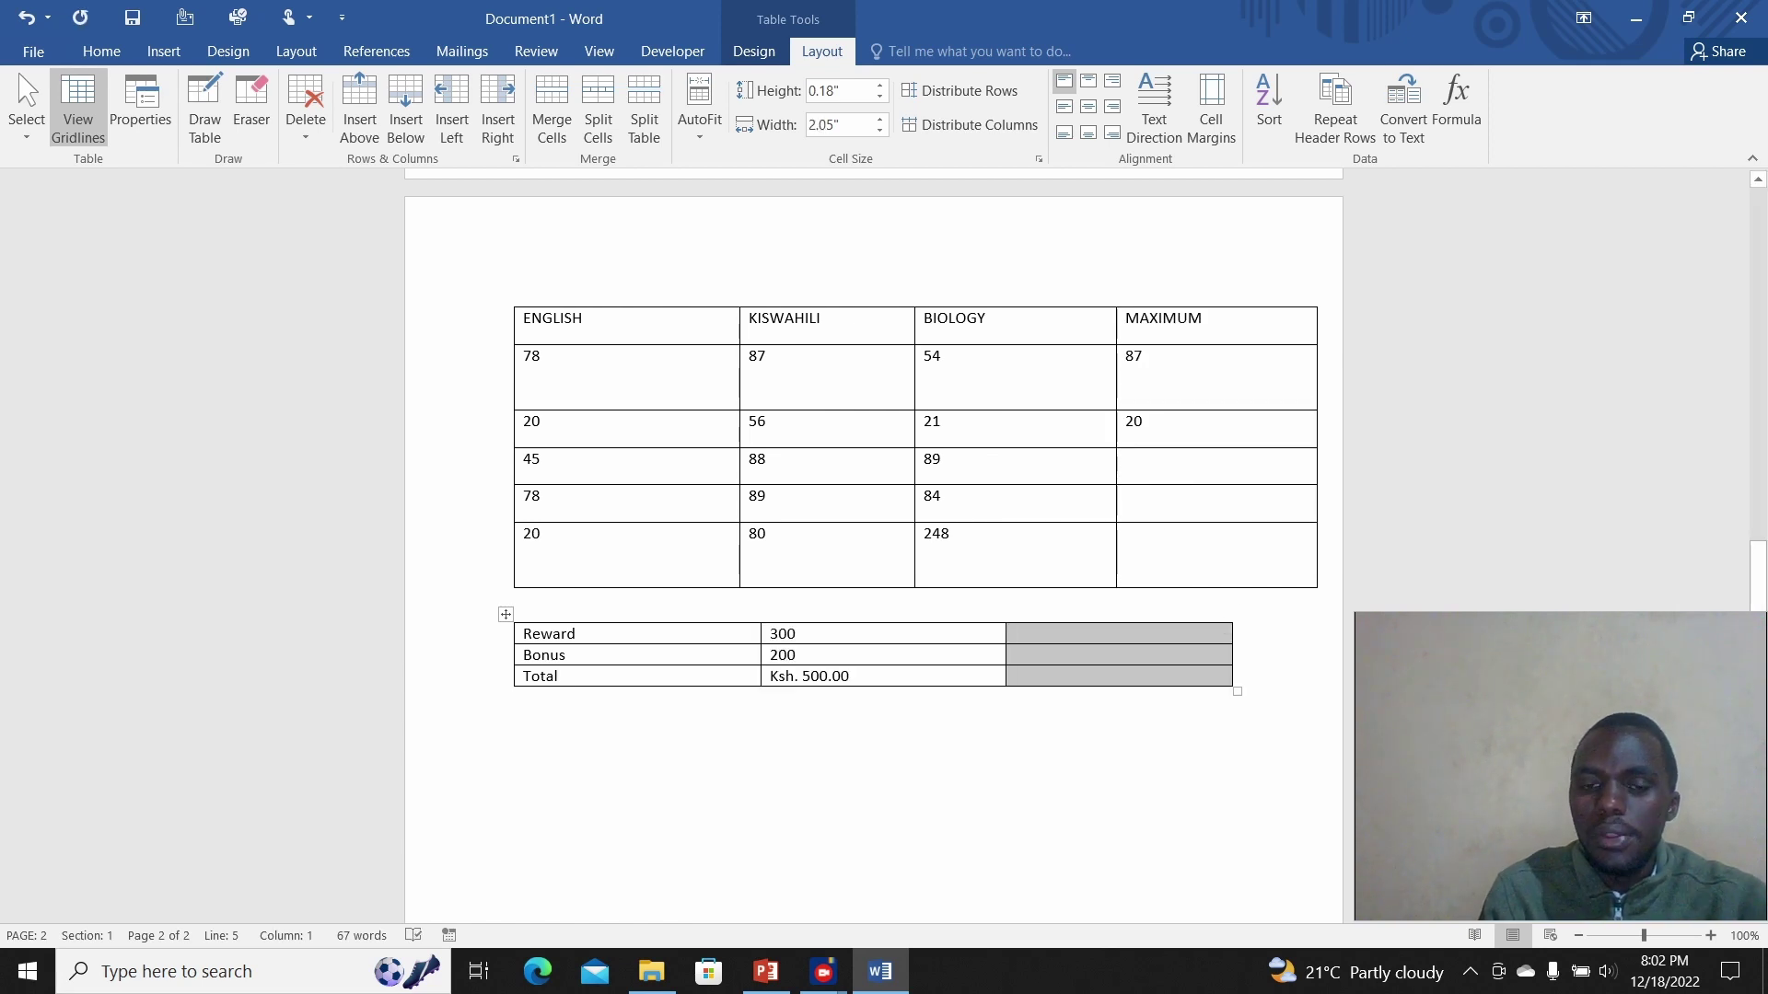
pyautogui.click(1022, 634)
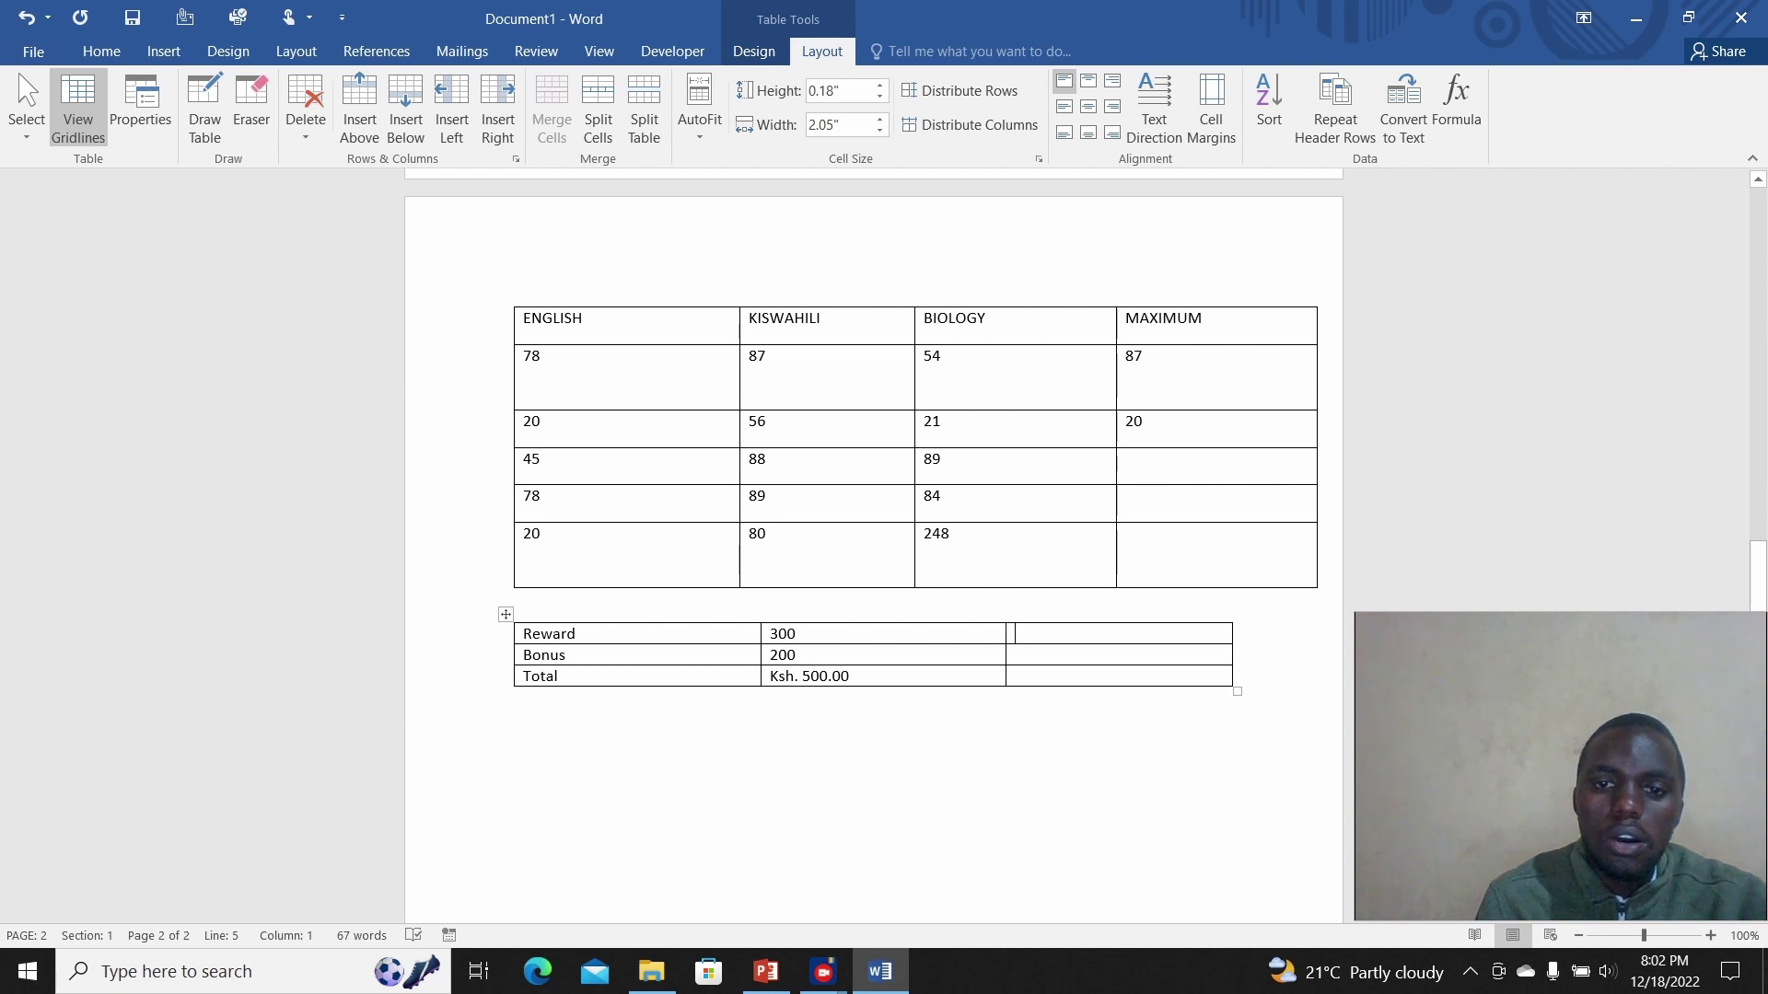
pyautogui.moveTo(1032, 608); pyautogui.dragTo(1033, 655)
pyautogui.click(1033, 655)
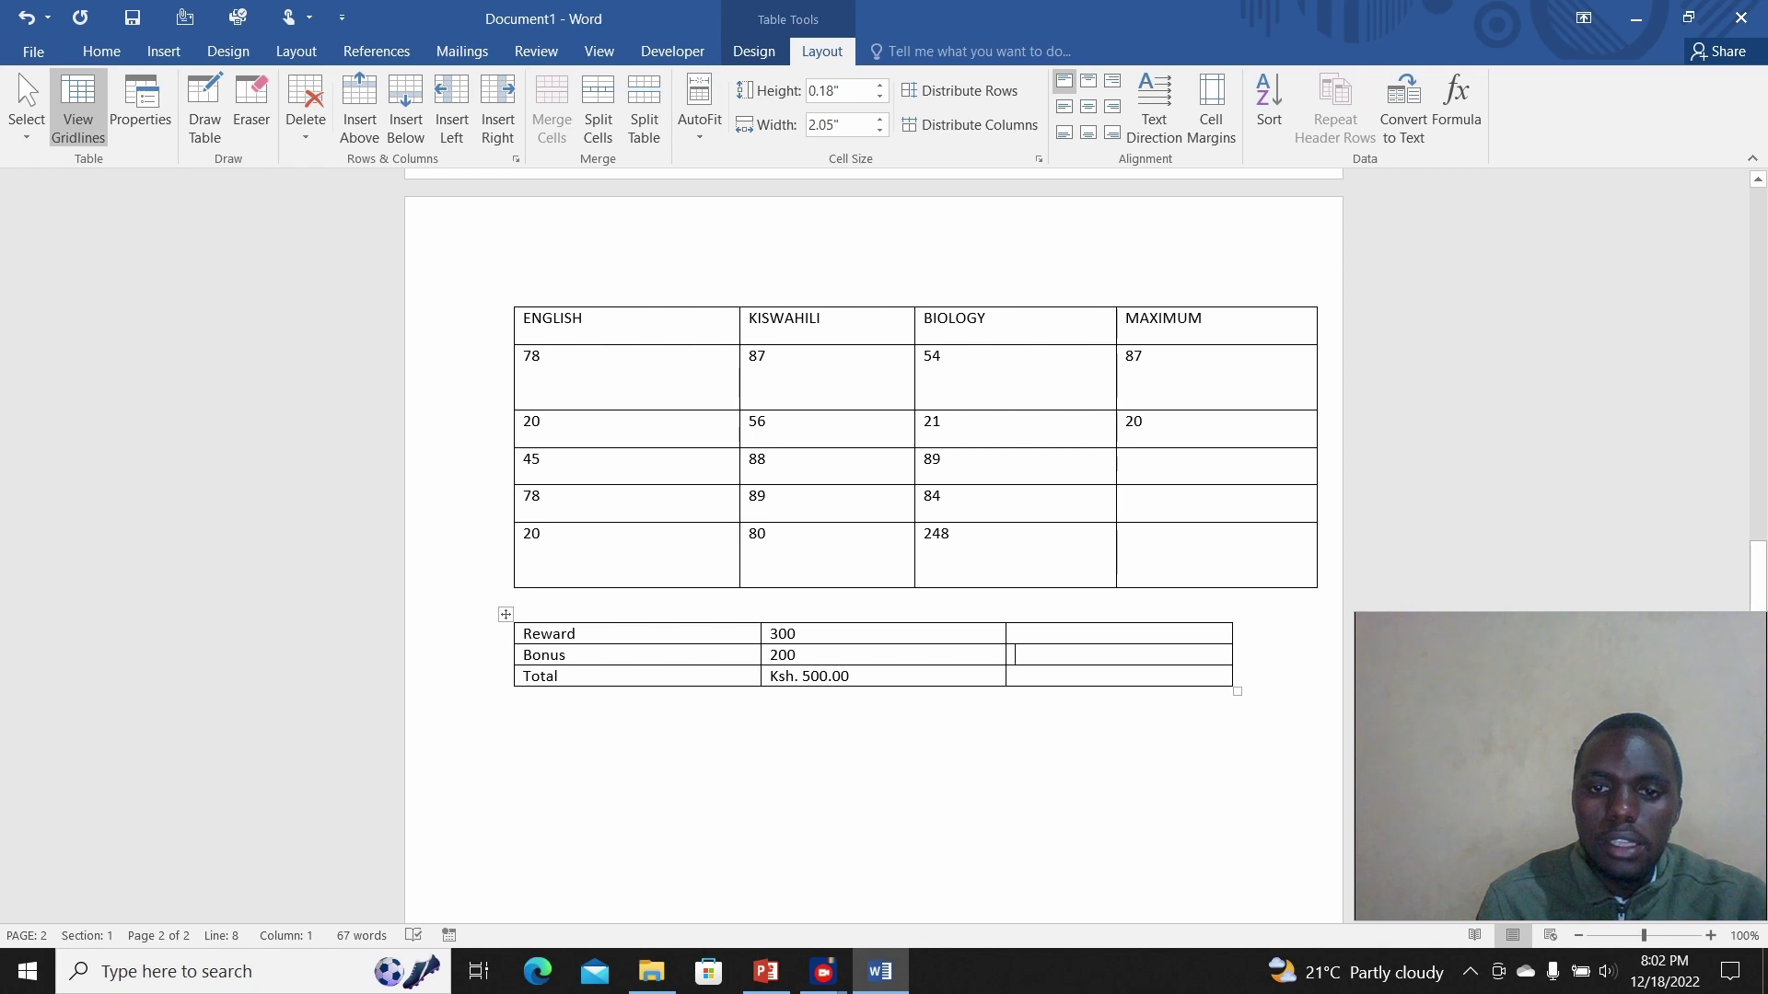
pyautogui.moveTo(1031, 634); pyautogui.dragTo(1266, 686)
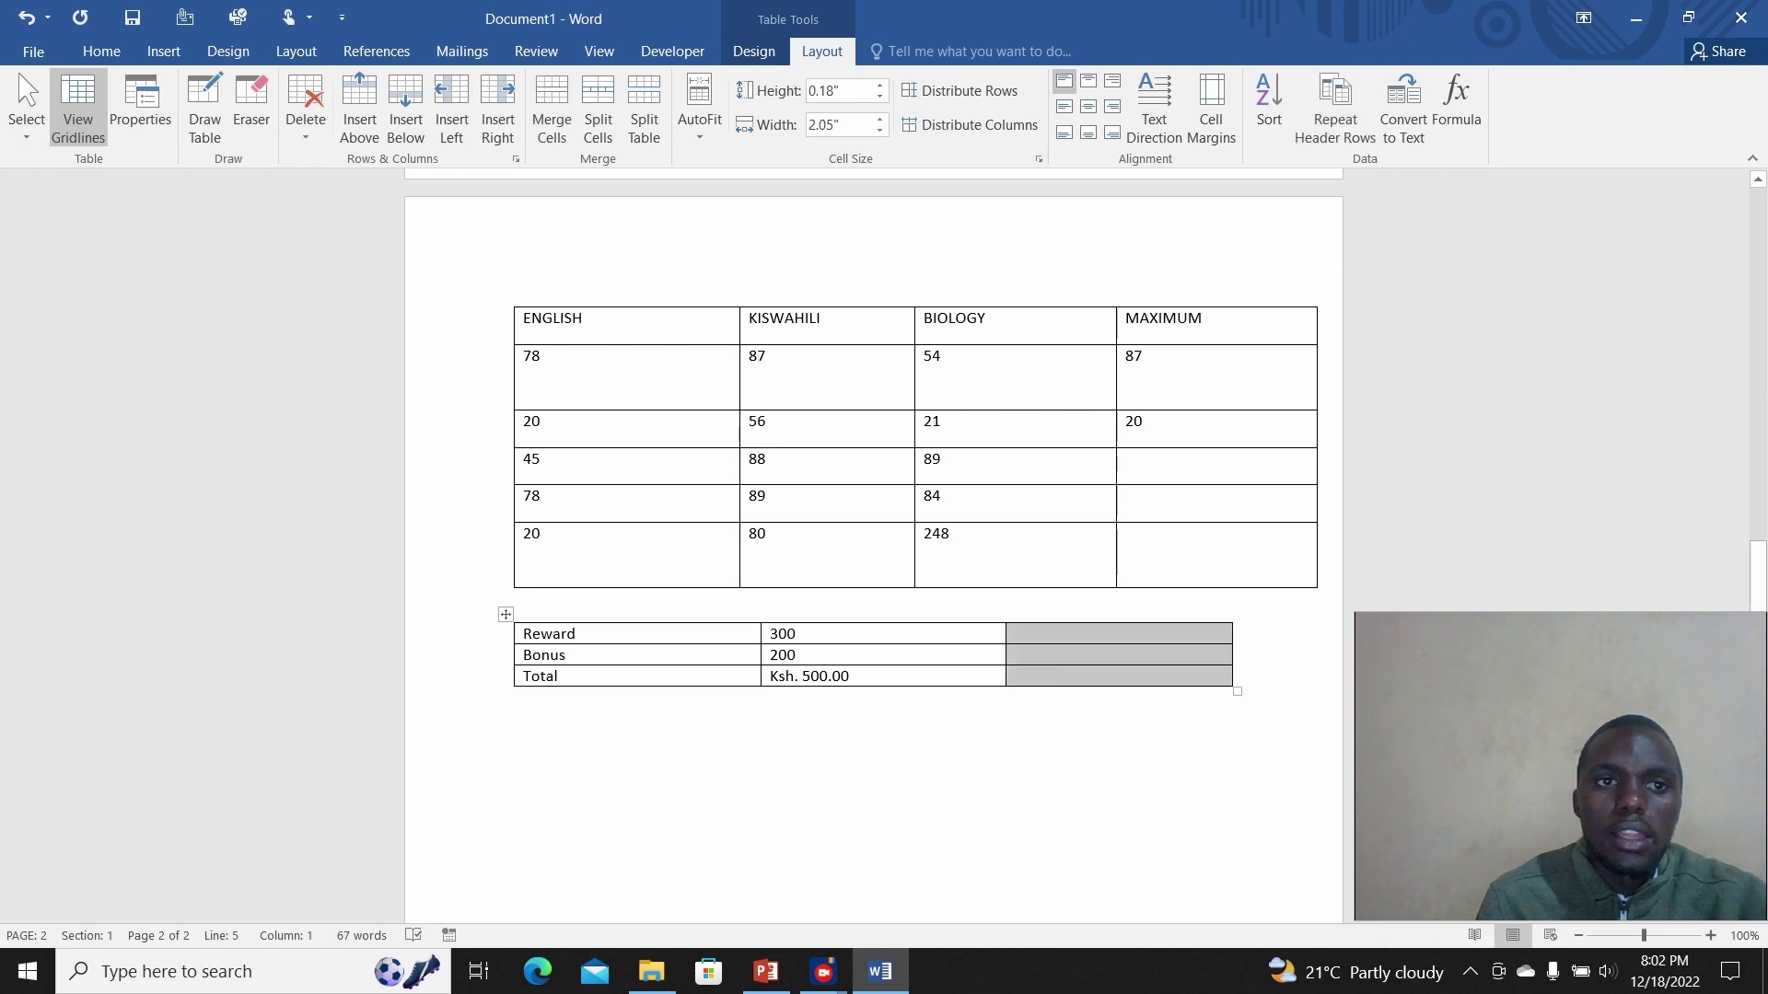
# Step: Delete the empty third column and insert a blank row above Reward
pyautogui.click(306, 115)
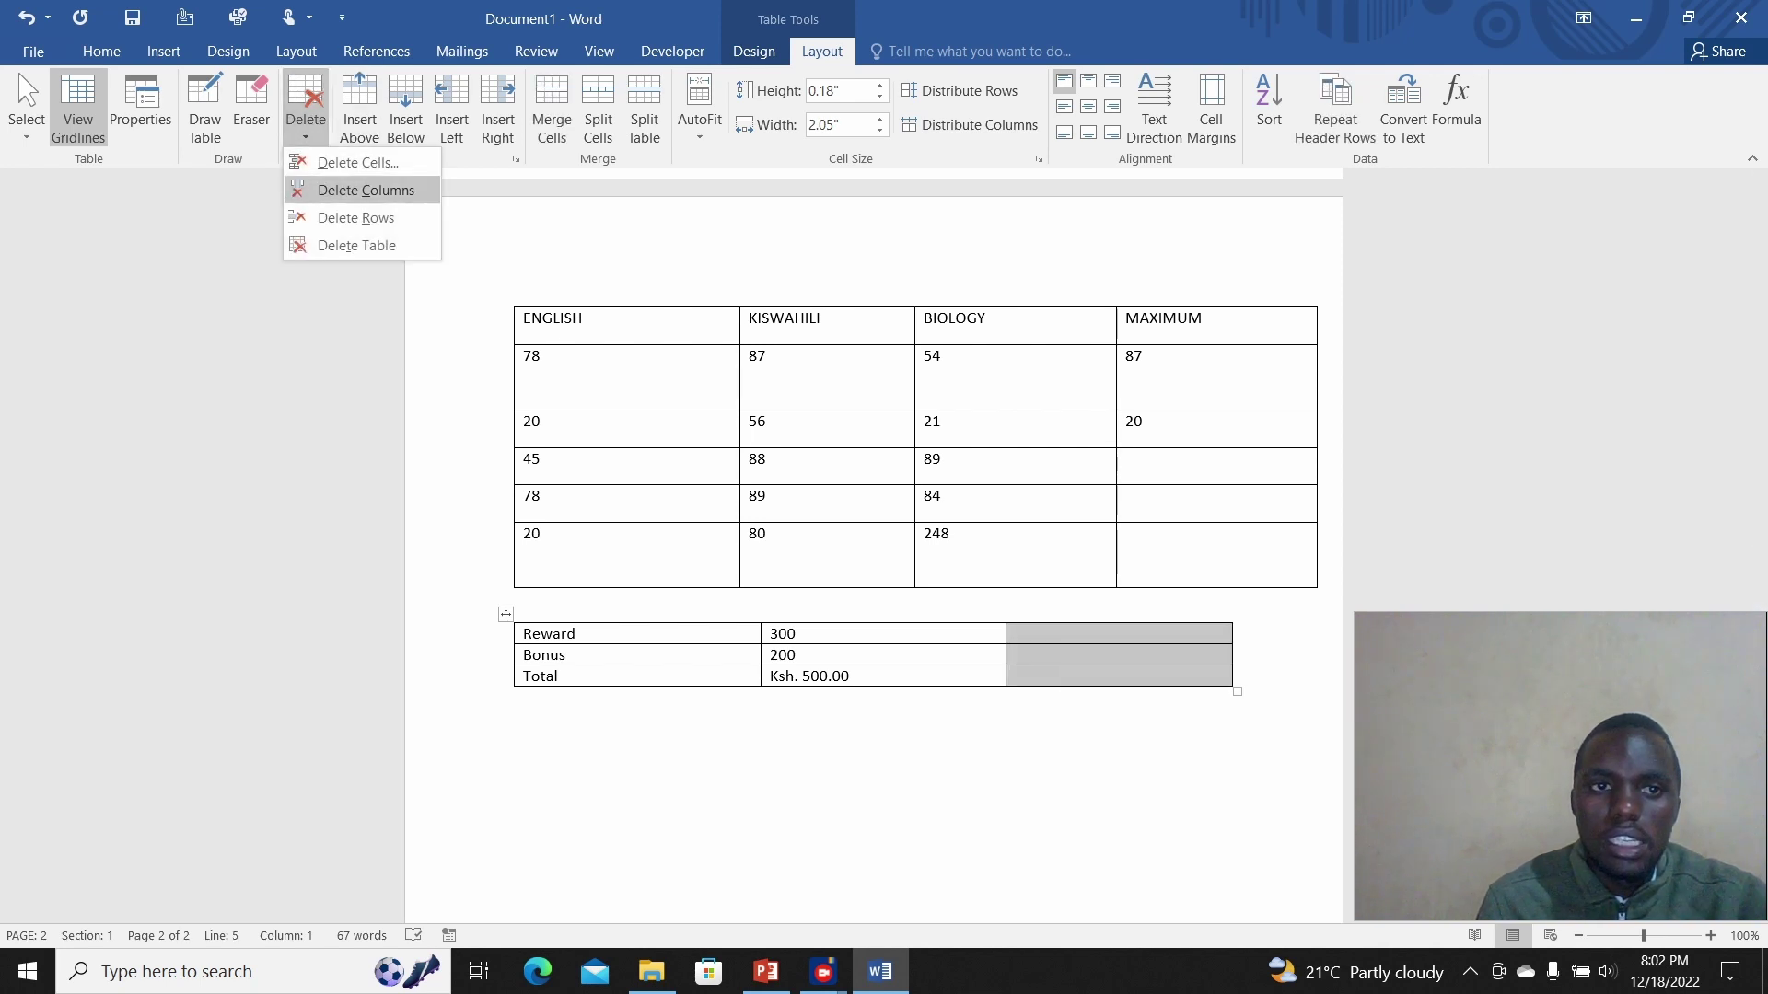
pyautogui.click(366, 190)
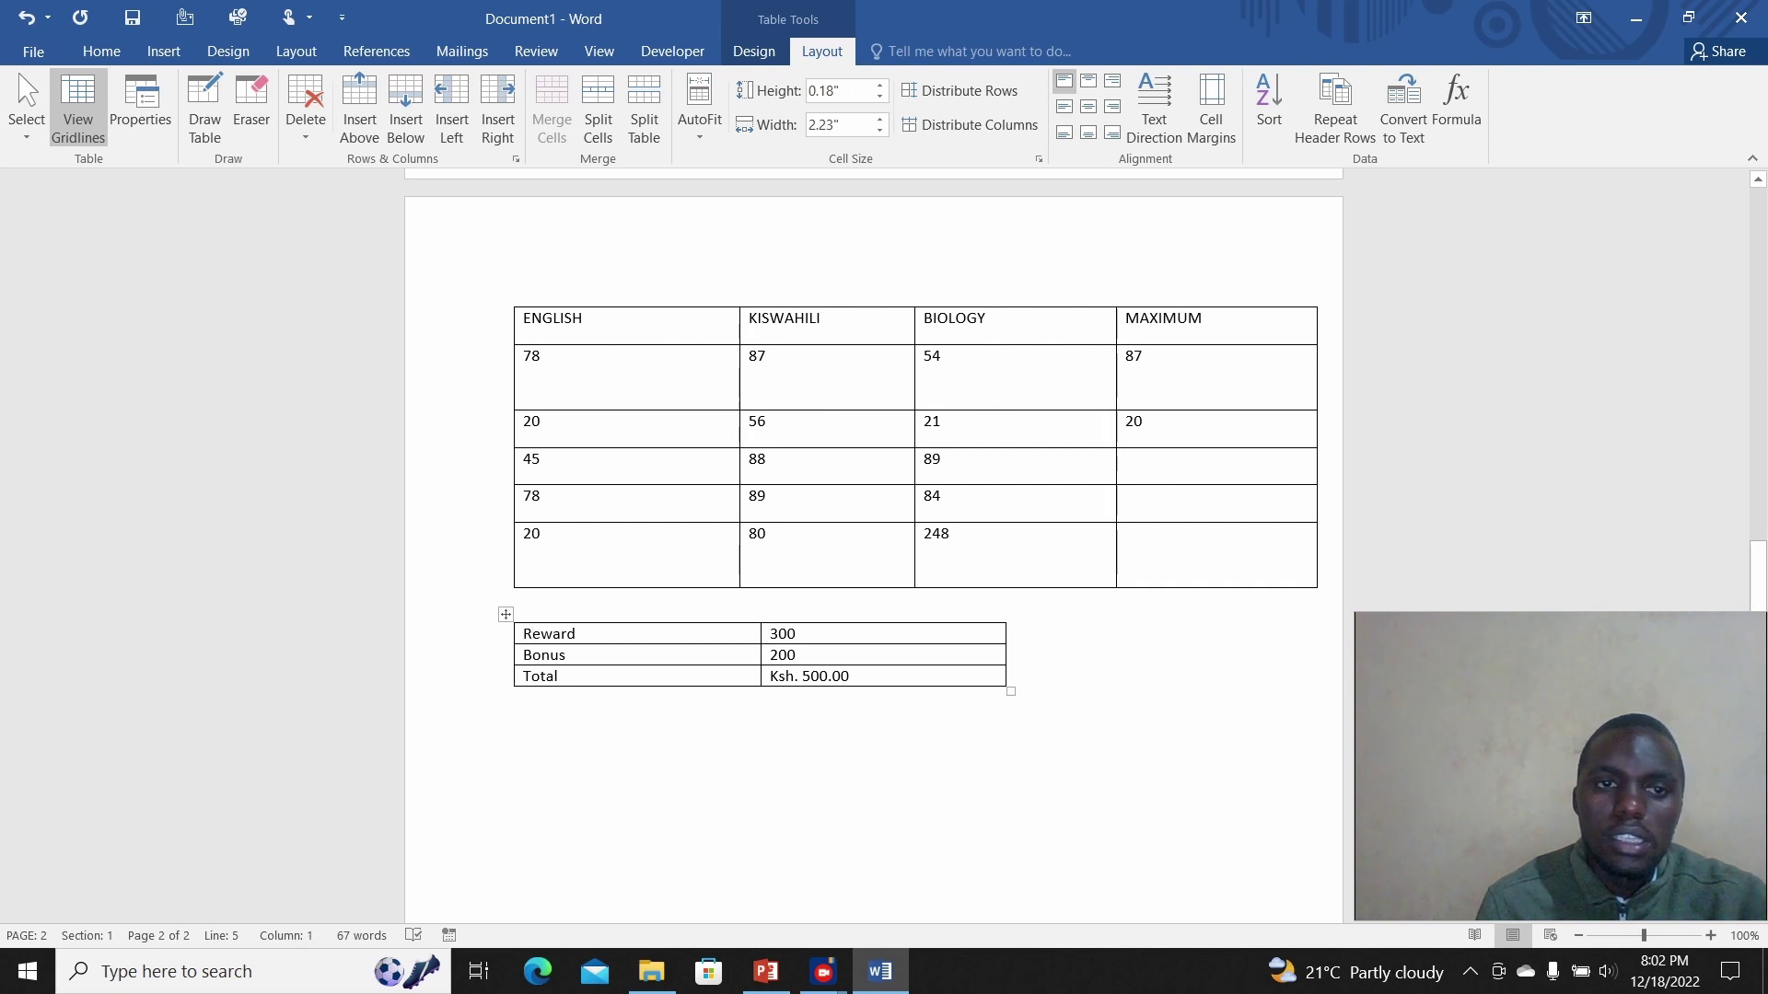
pyautogui.moveTo(522, 633); pyautogui.dragTo(783, 634)
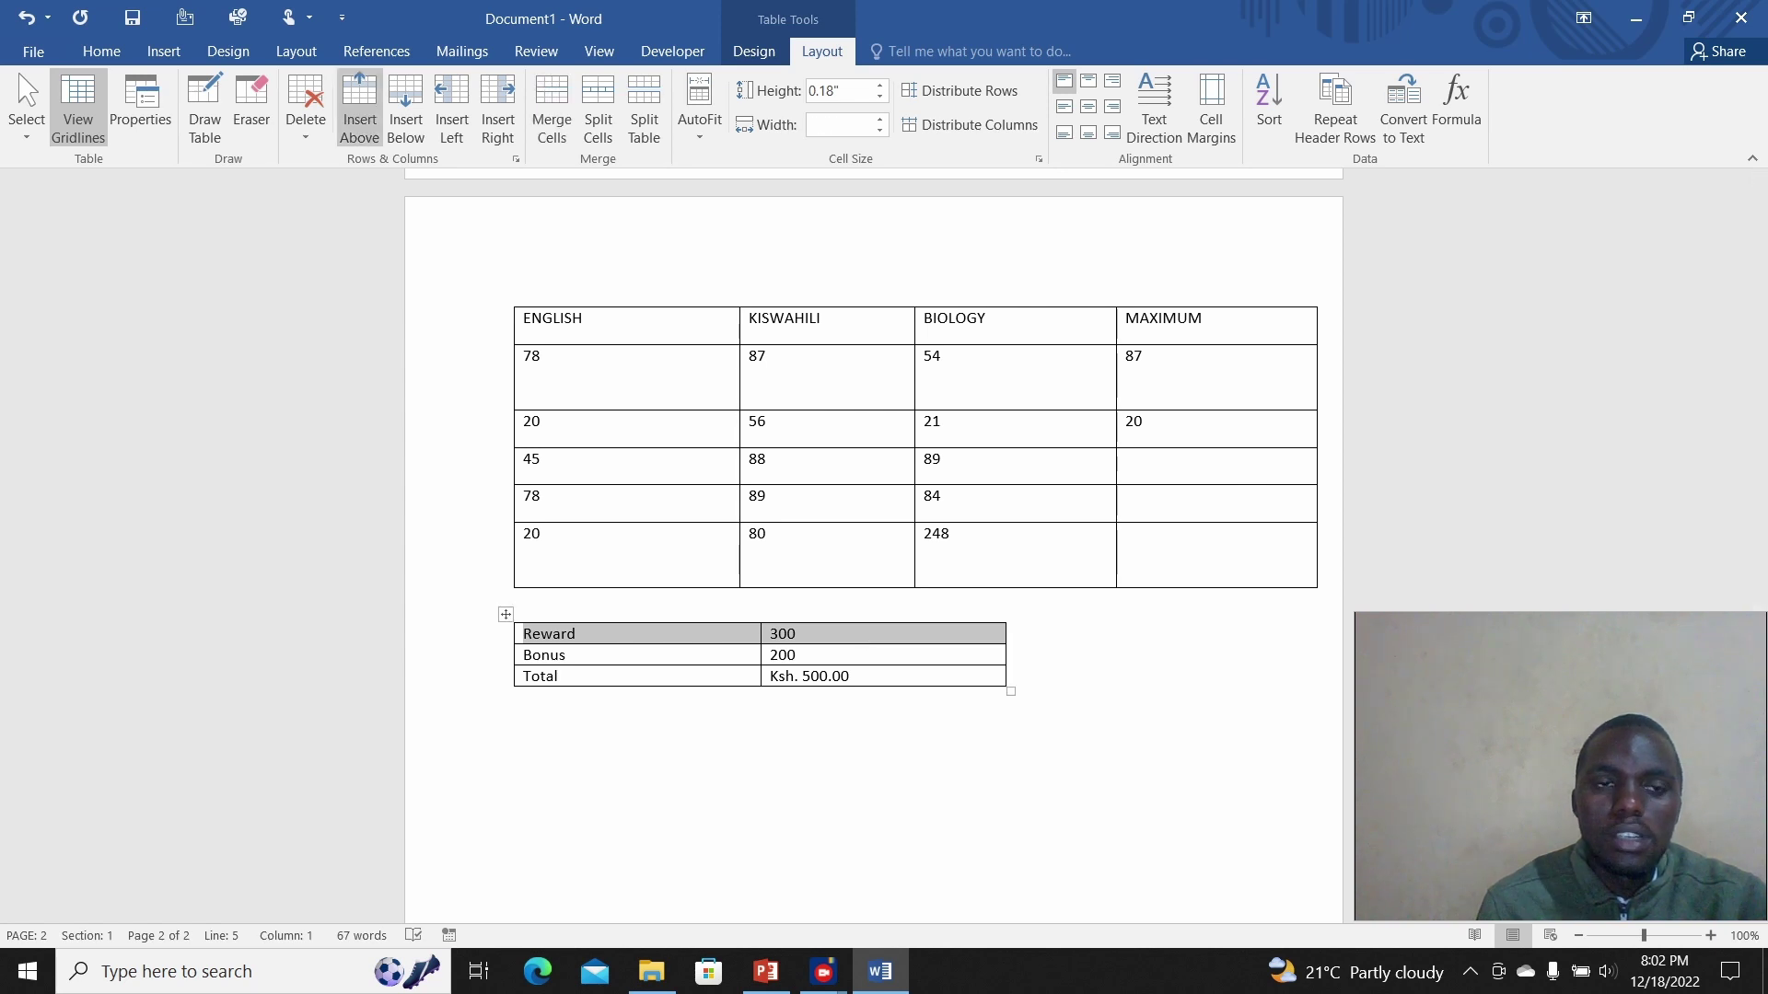
pyautogui.click(359, 106)
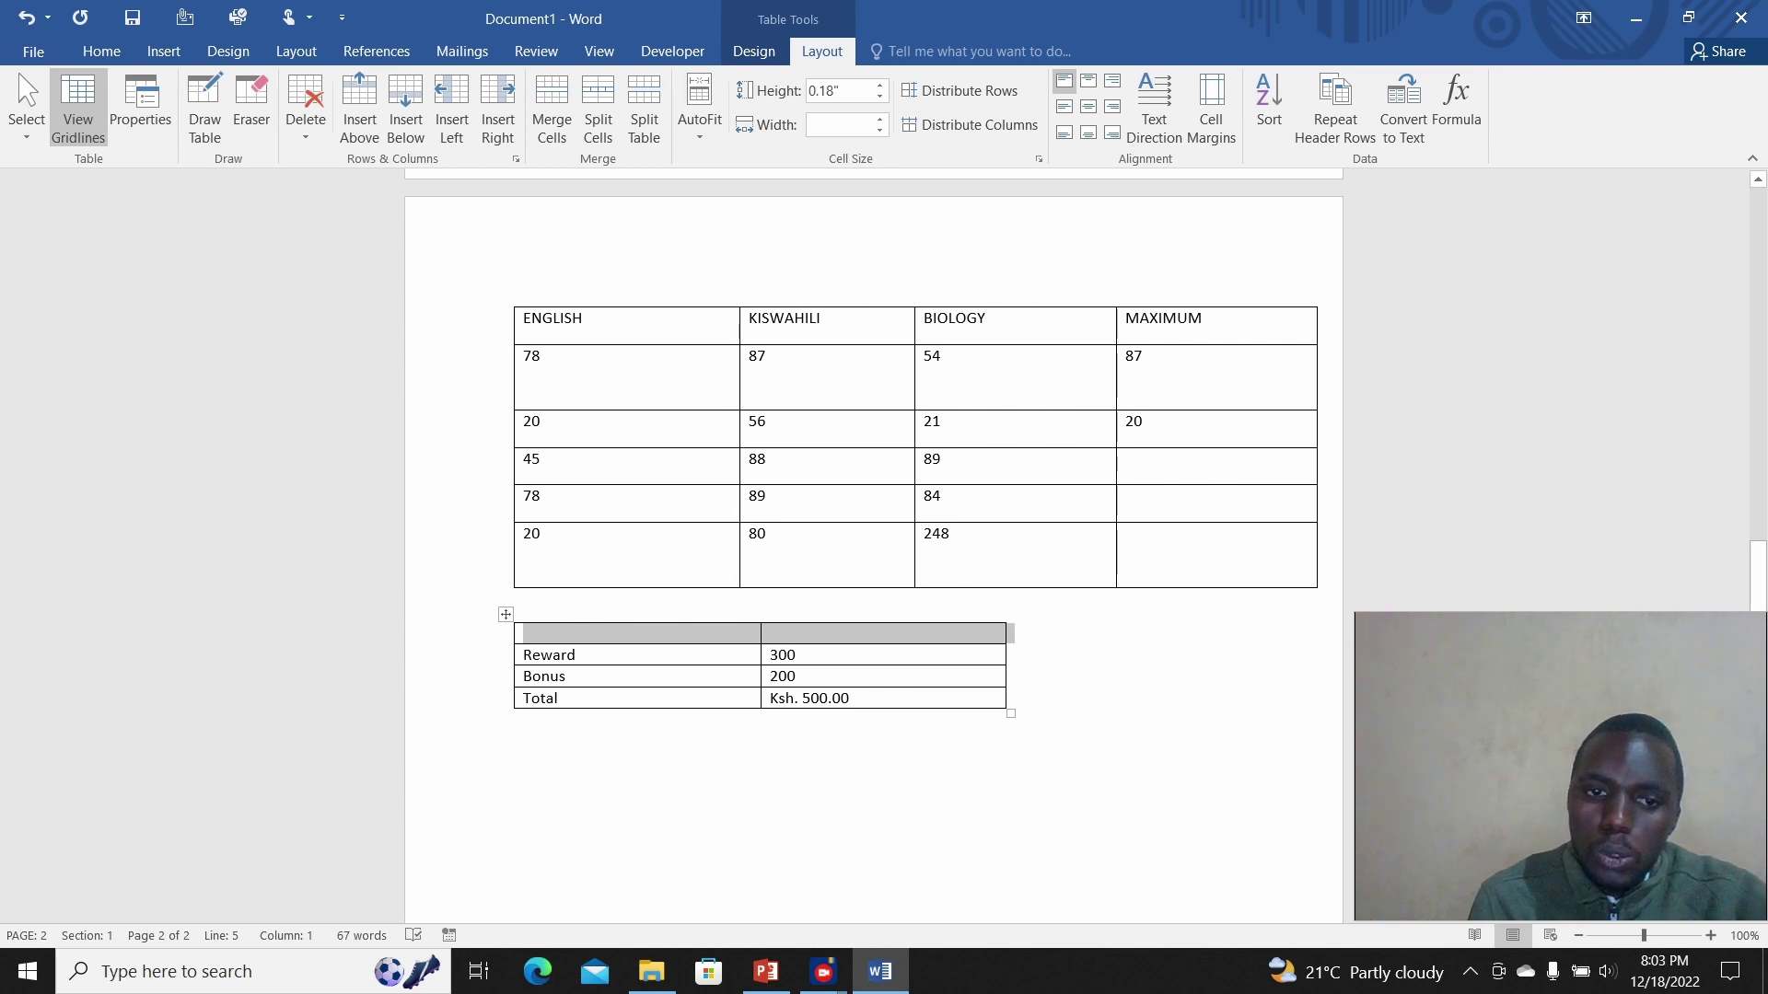
# Step: Type 'Tournaments' in the new top row, merge its two cells, and select the title
pyautogui.click(534, 633)
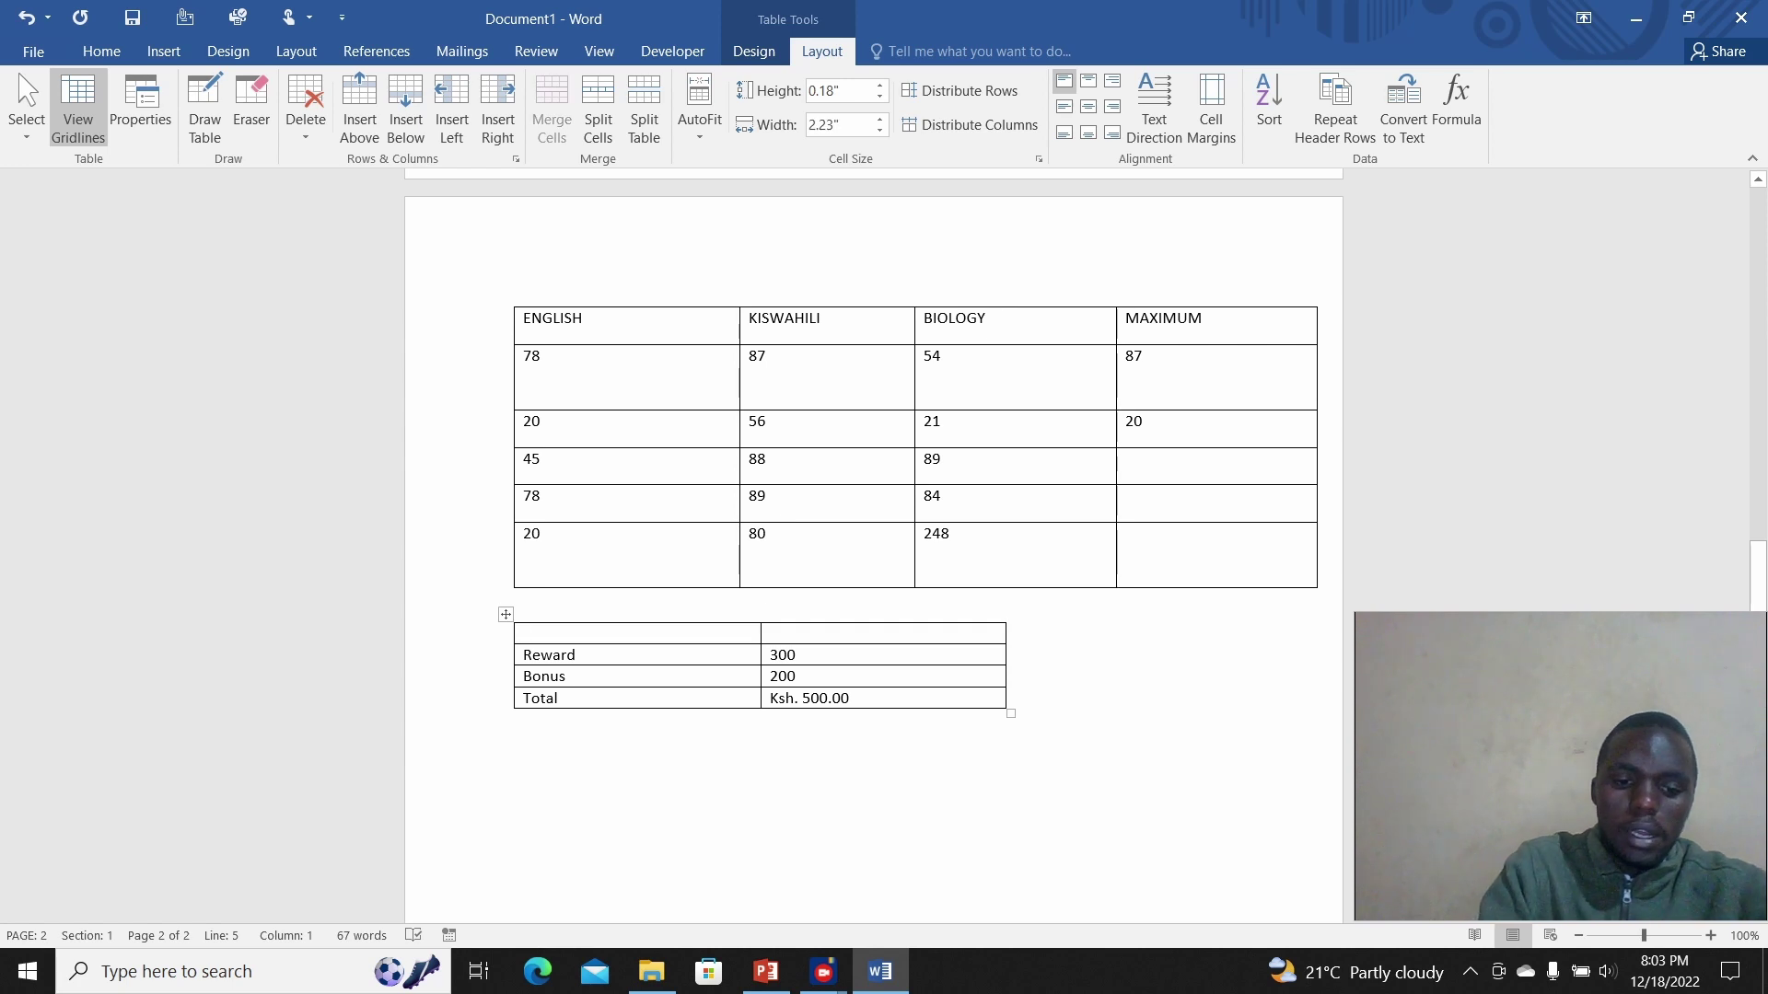
pyautogui.write('Tou')
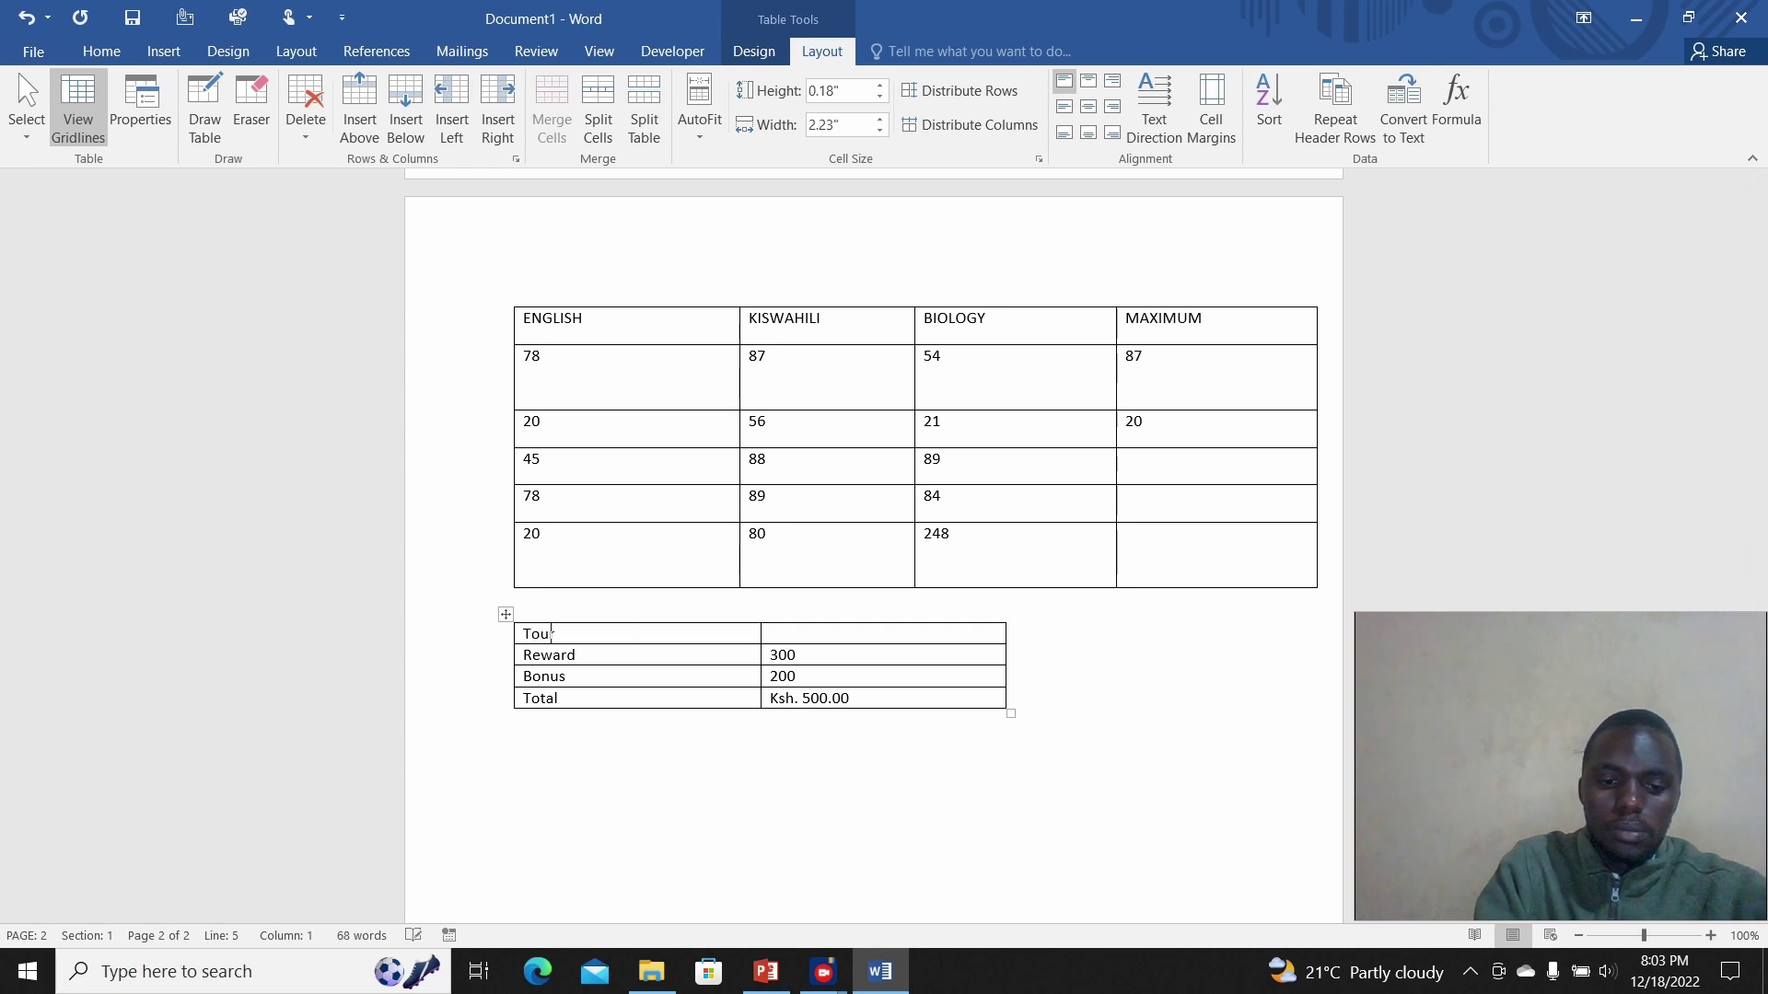
pyautogui.write('rnaments')
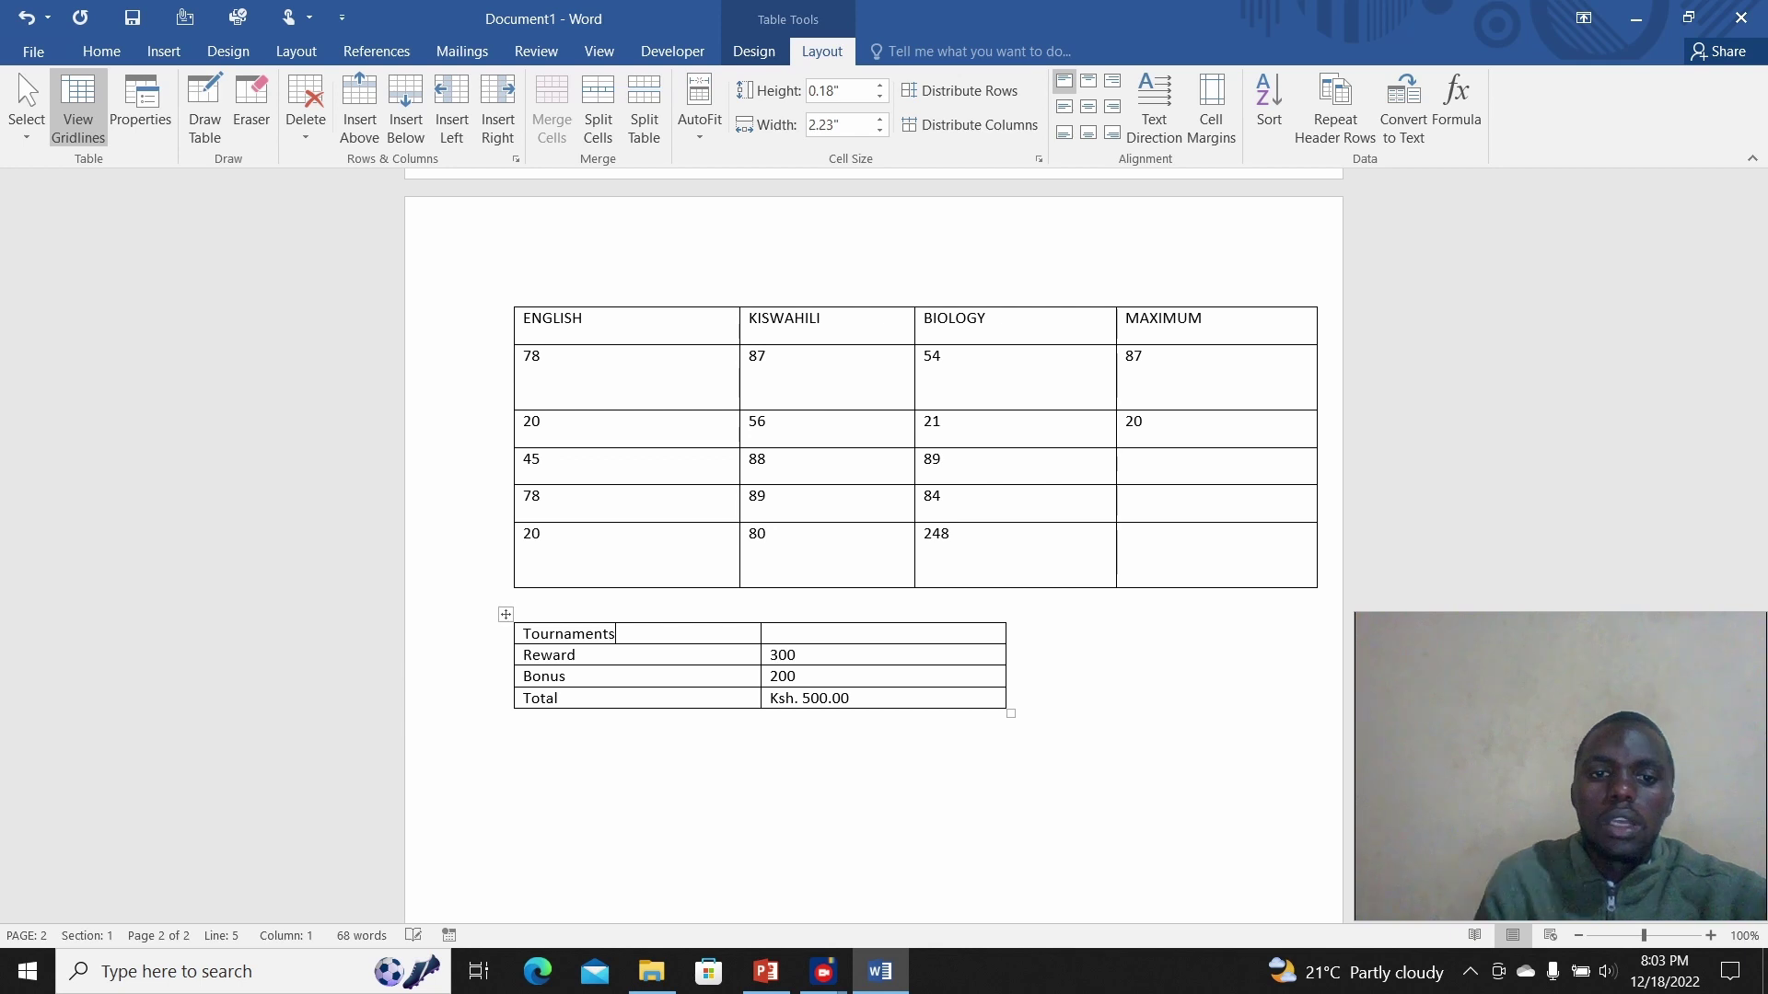
pyautogui.click(566, 675)
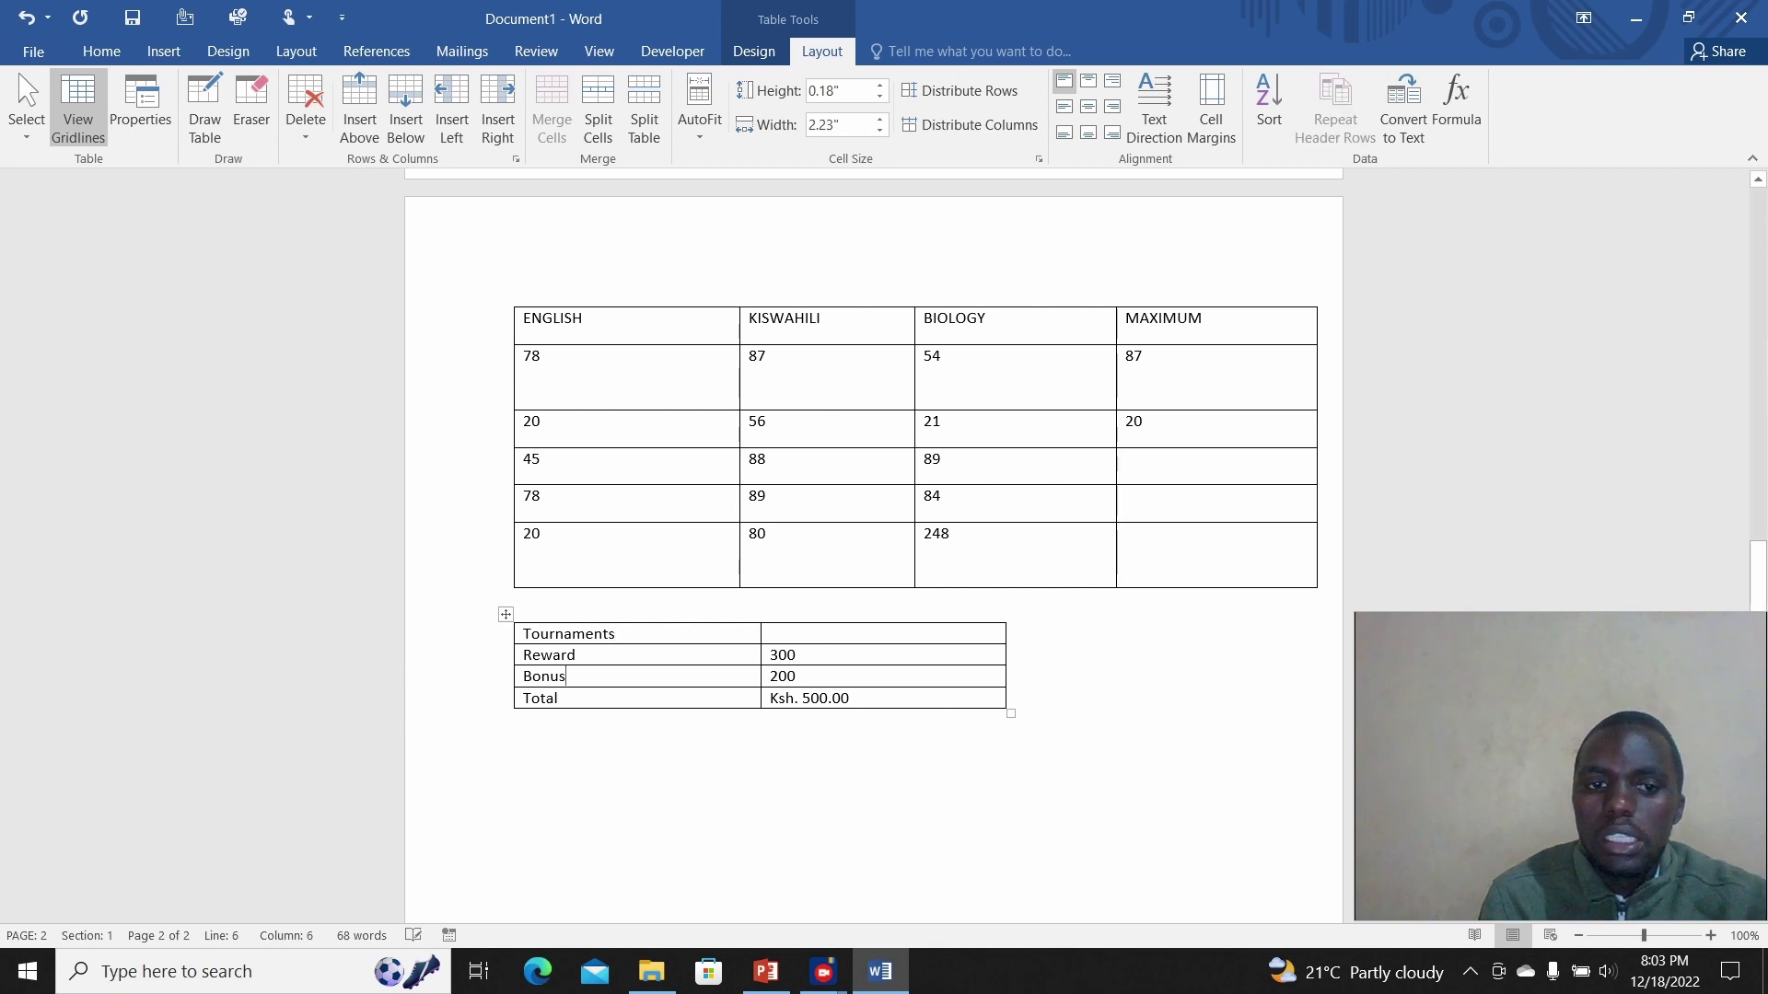
pyautogui.moveTo(521, 633); pyautogui.dragTo(810, 634)
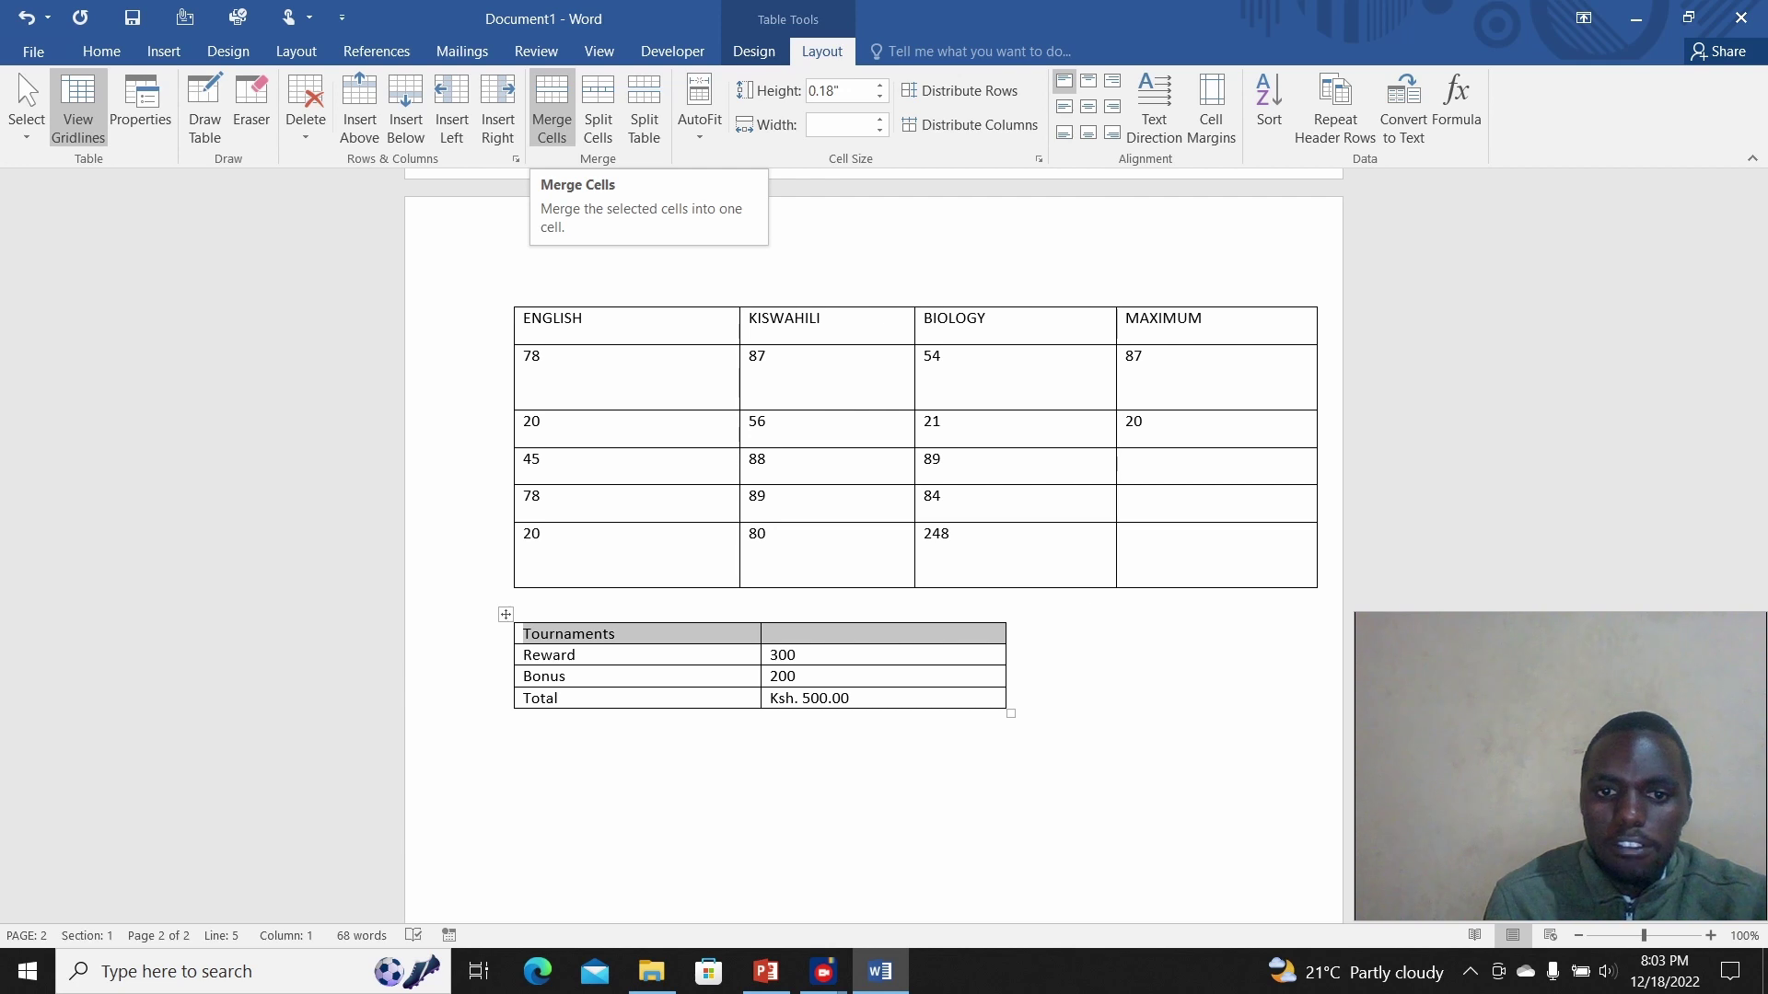
pyautogui.click(552, 109)
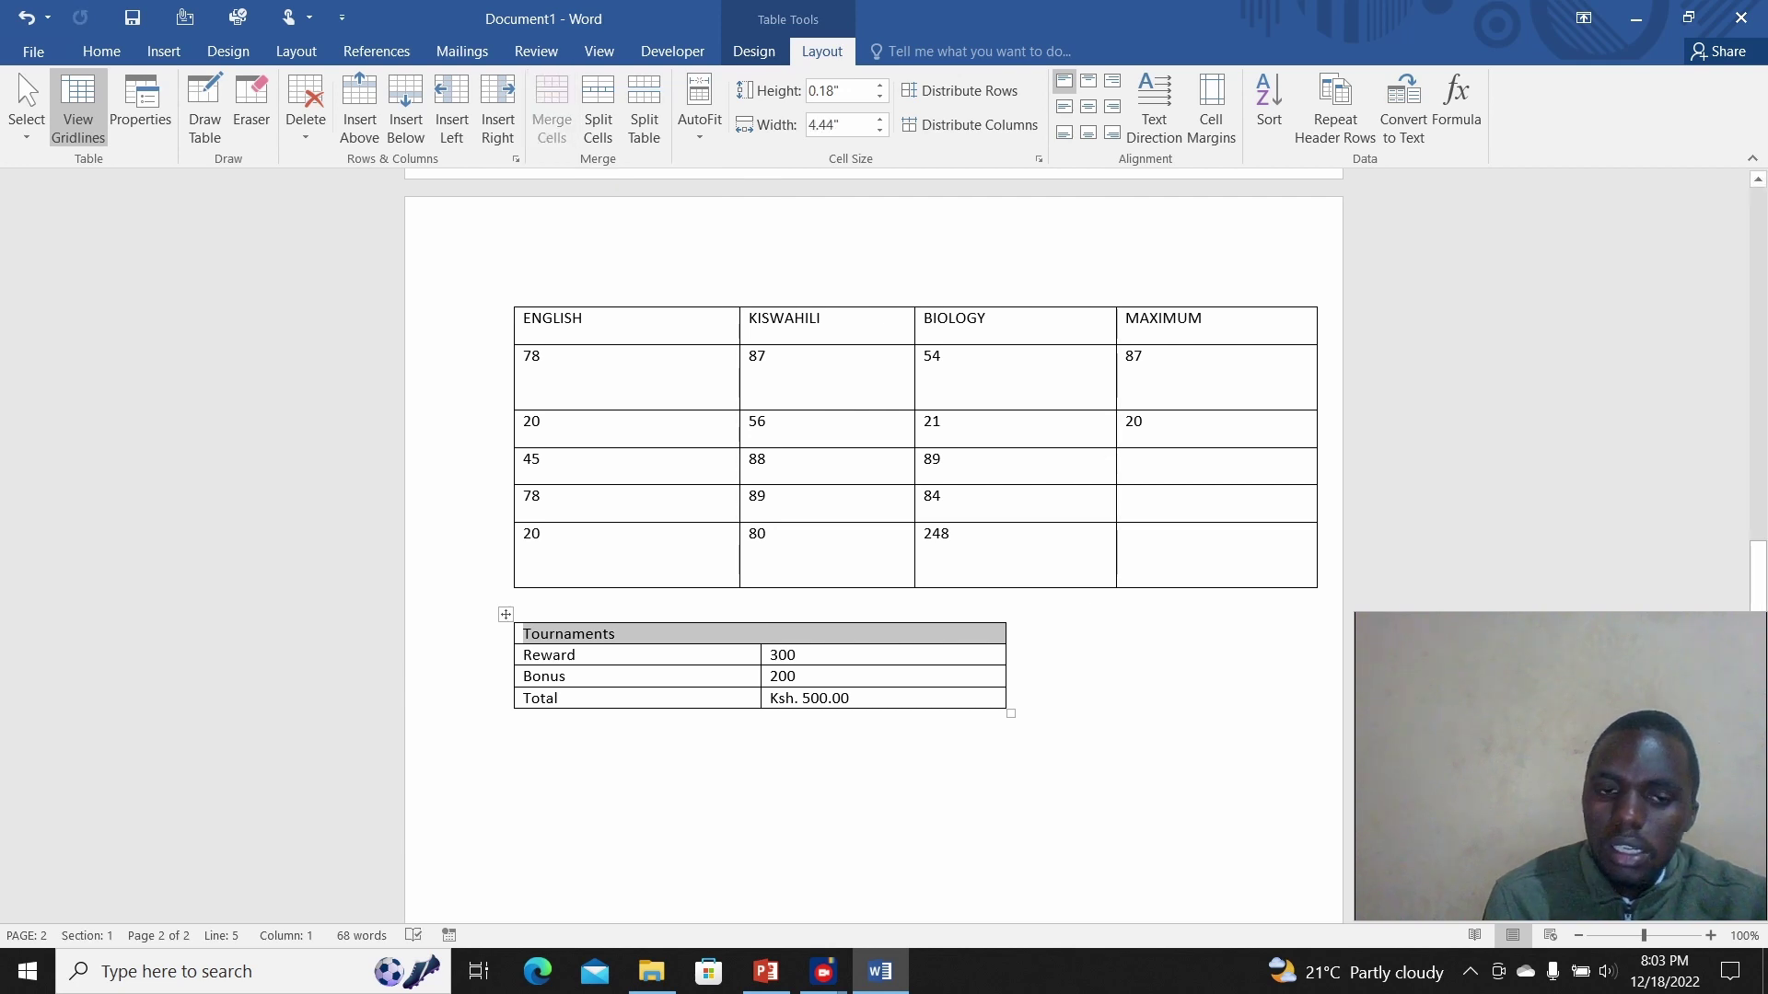
pyautogui.click(616, 634)
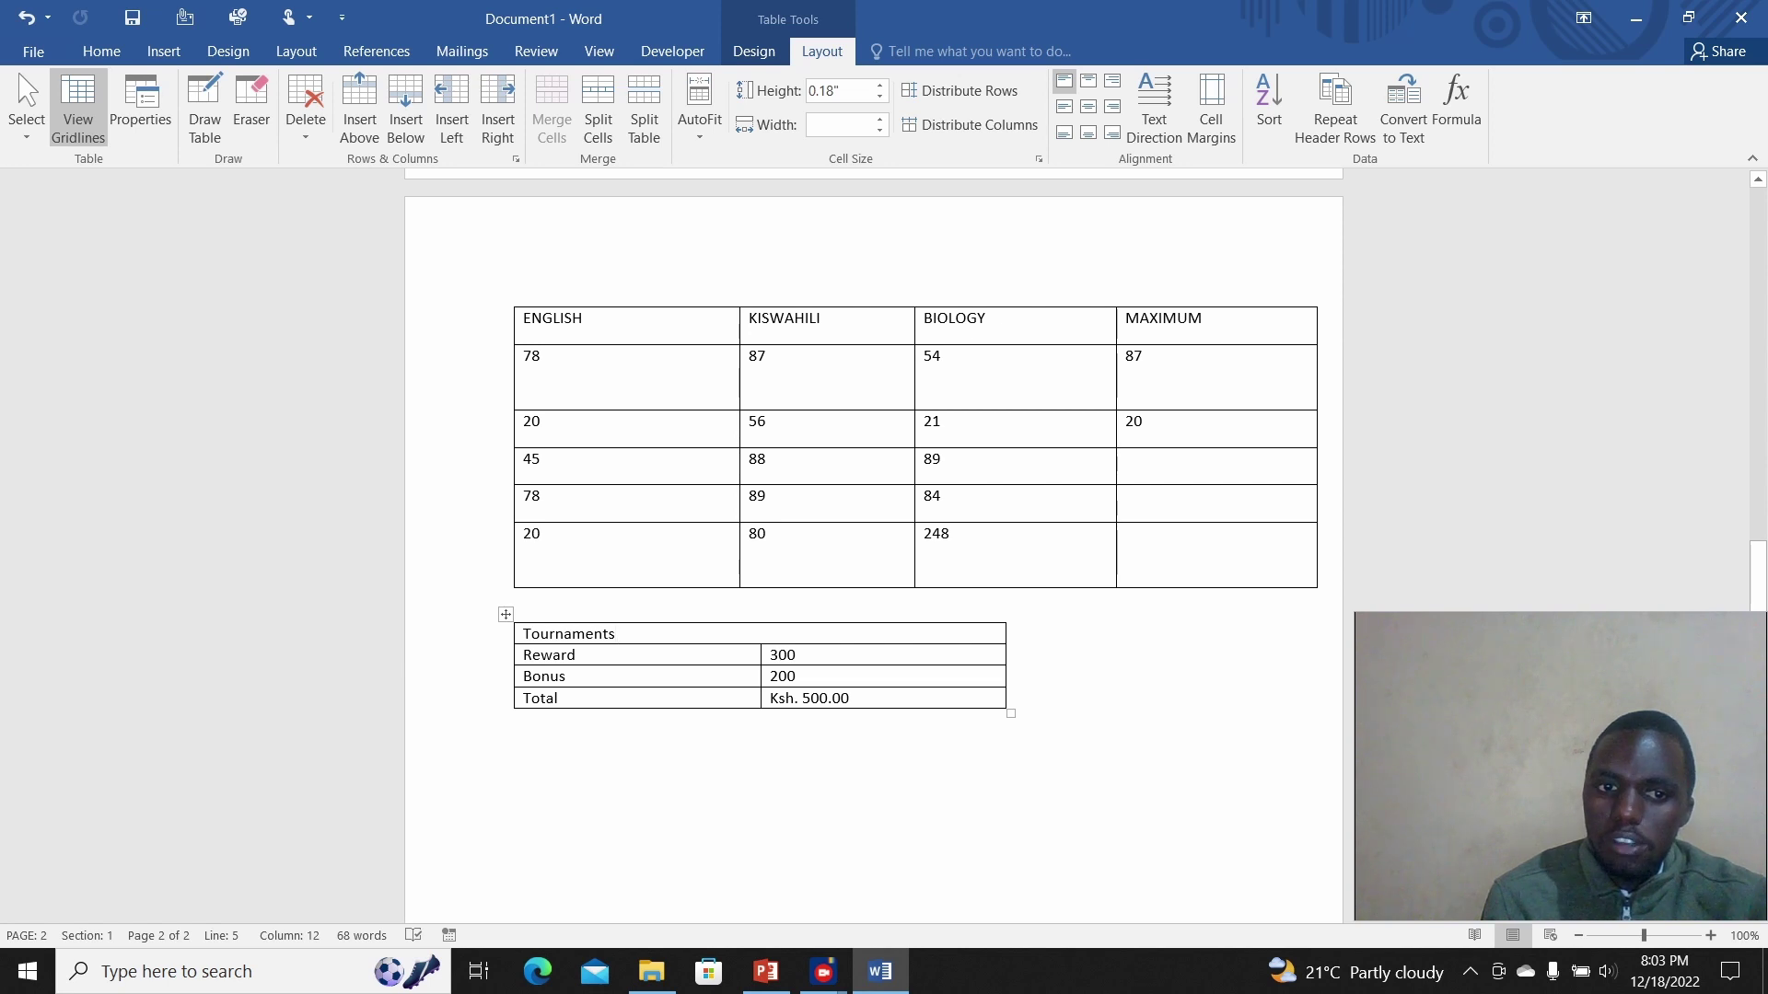
pyautogui.hotkey('shift', 'Home')
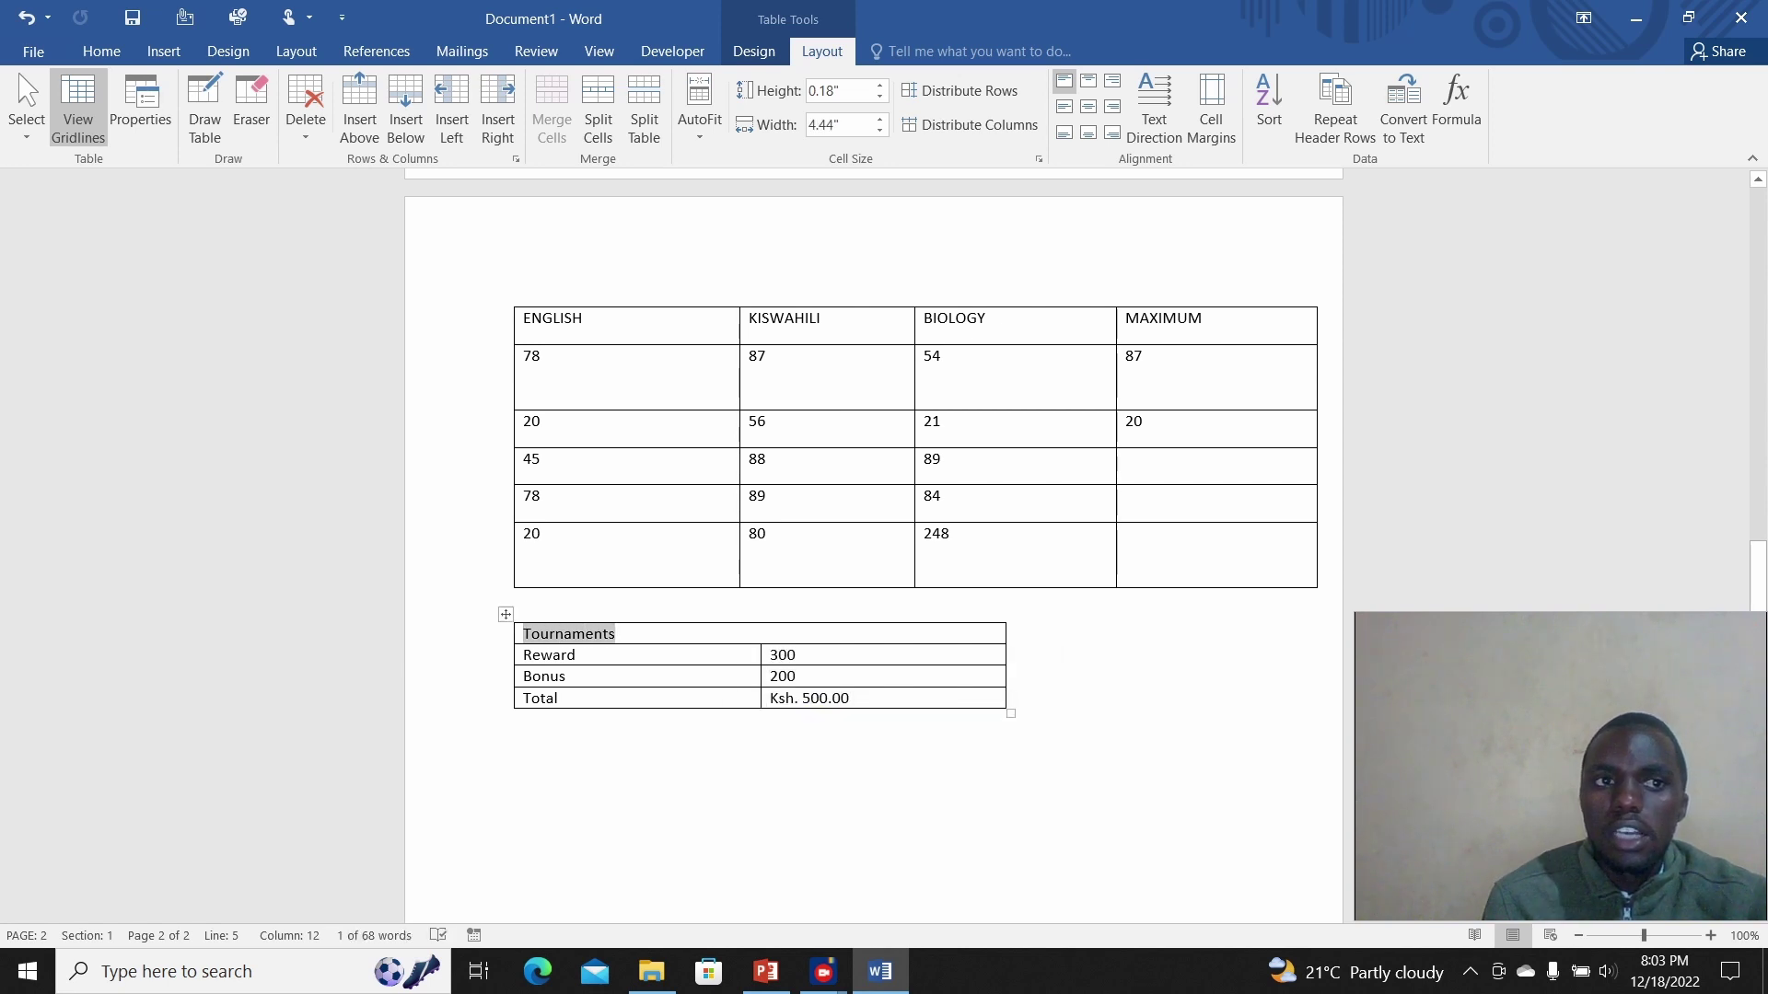
pyautogui.click(102, 50)
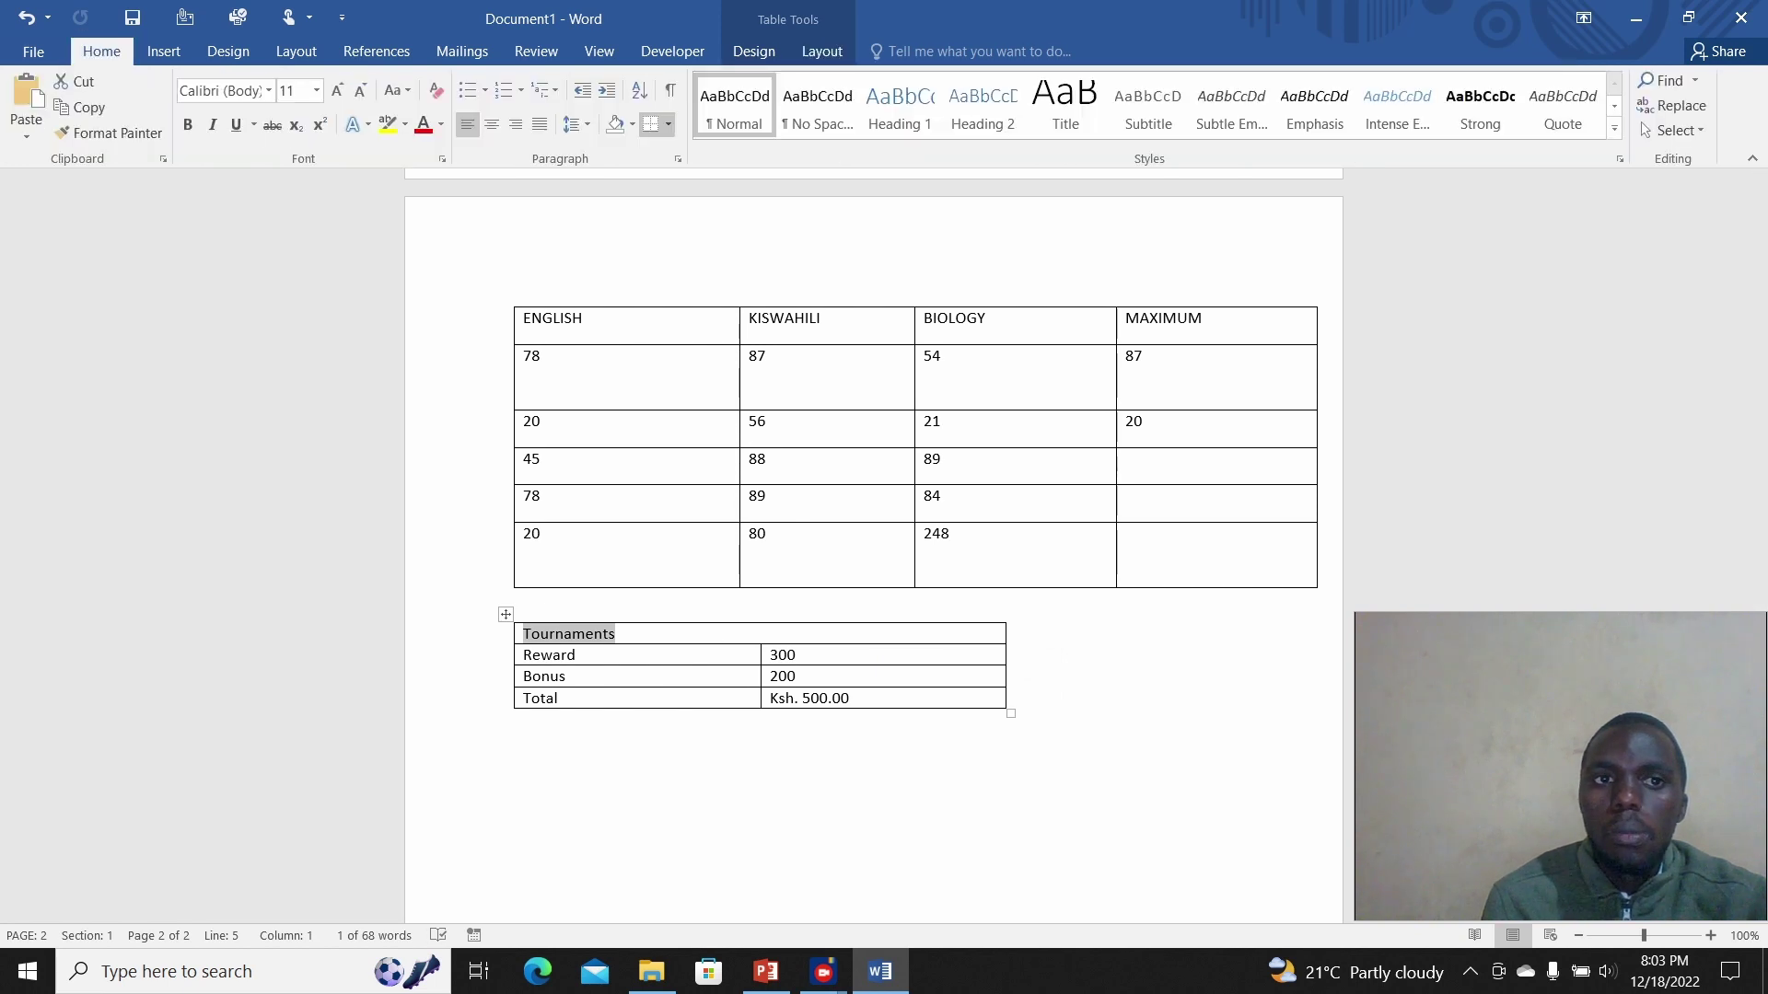
# Step: Centre and bold the Tournaments title and grow it to 18 pt
pyautogui.click(492, 124)
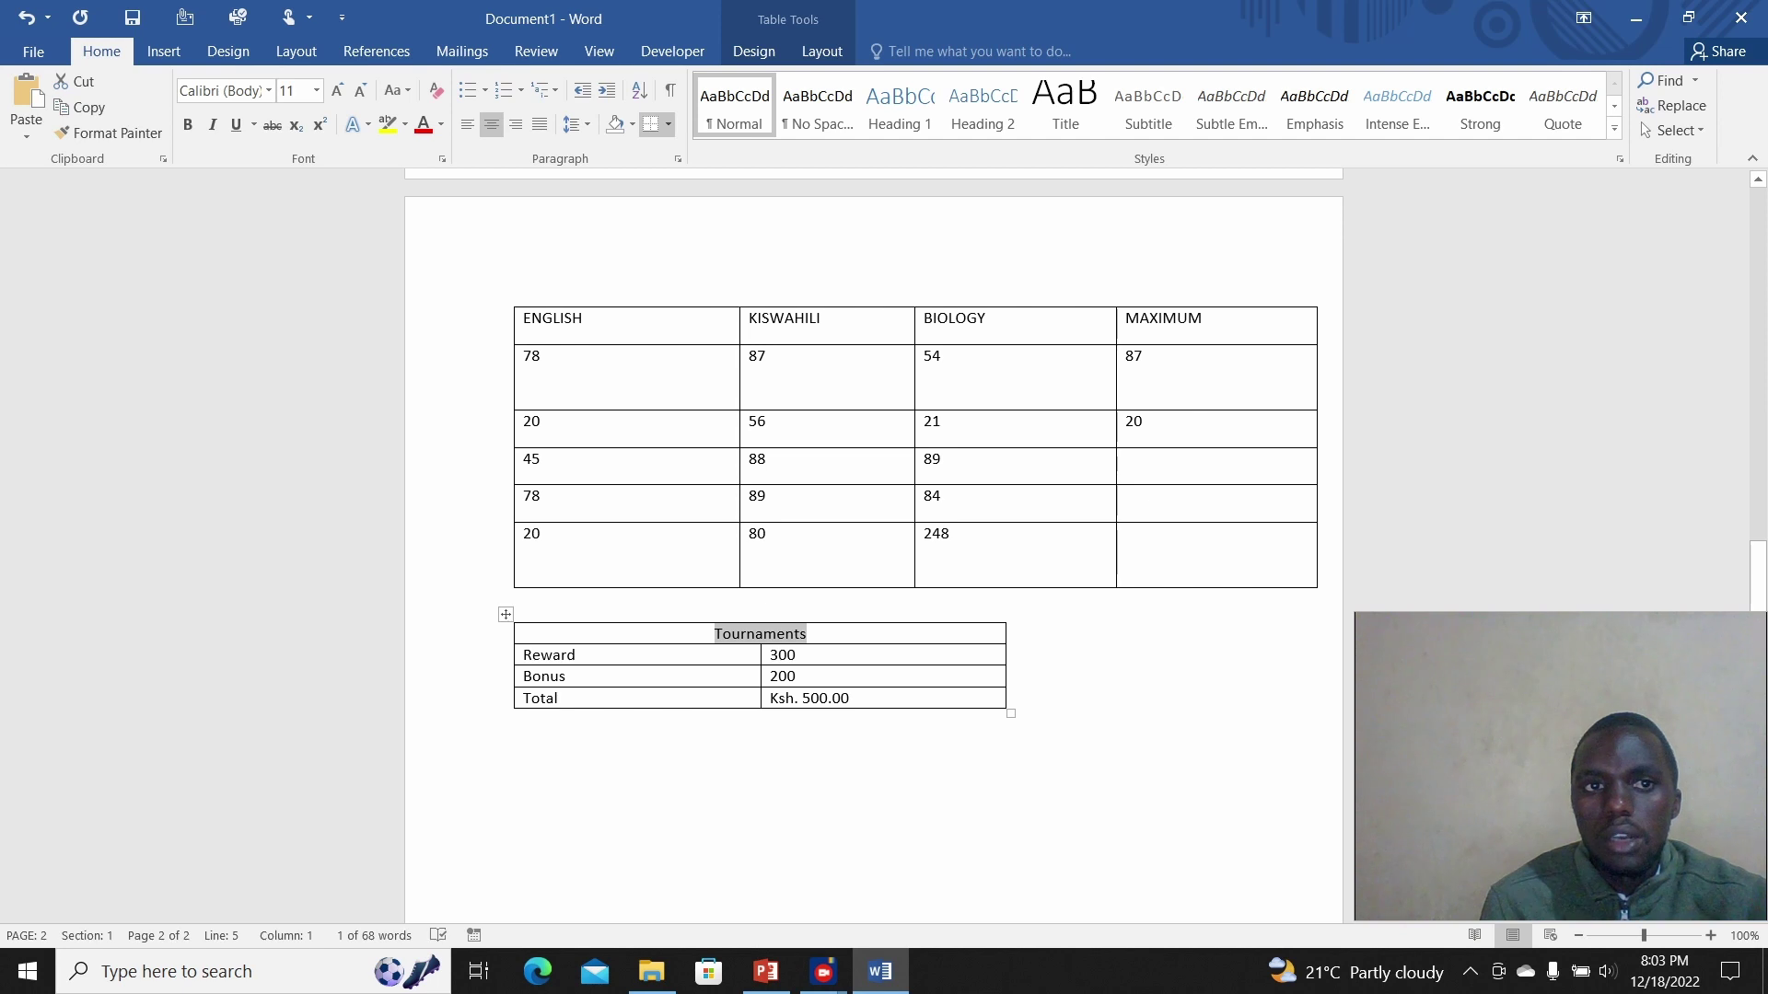
pyautogui.click(188, 124)
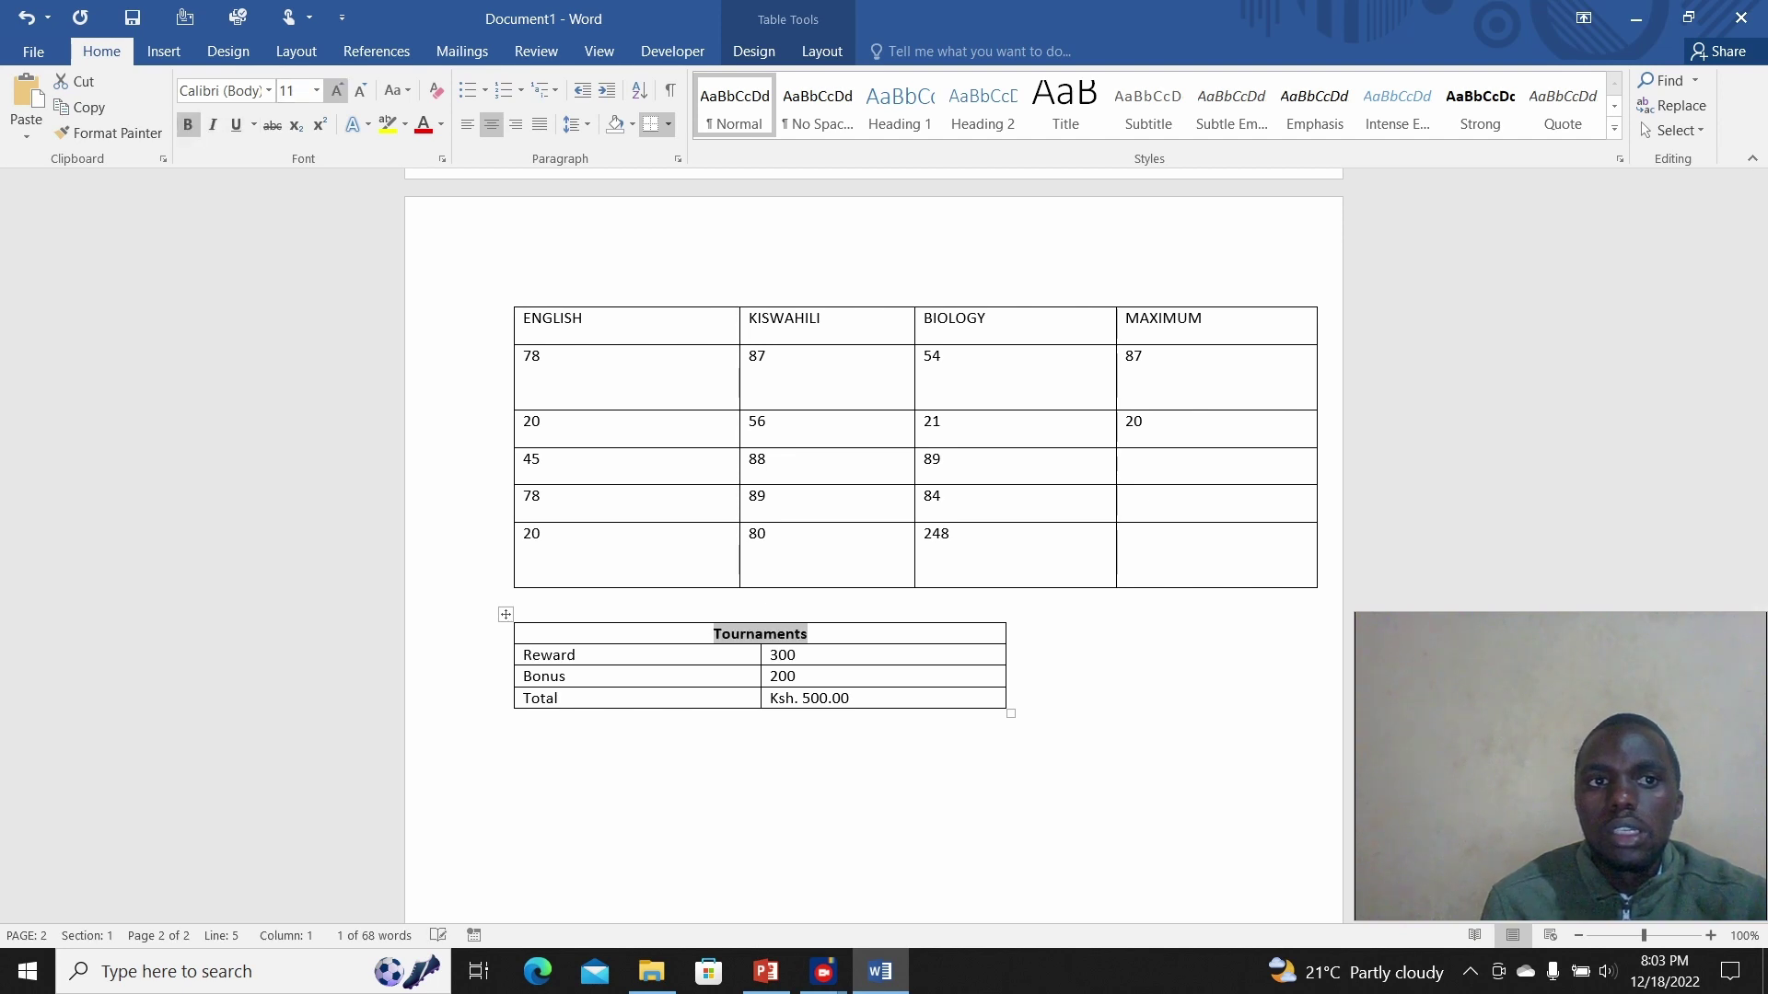
pyautogui.click(337, 89)
pyautogui.click(337, 89)
pyautogui.click(337, 89)
pyautogui.click(337, 89)
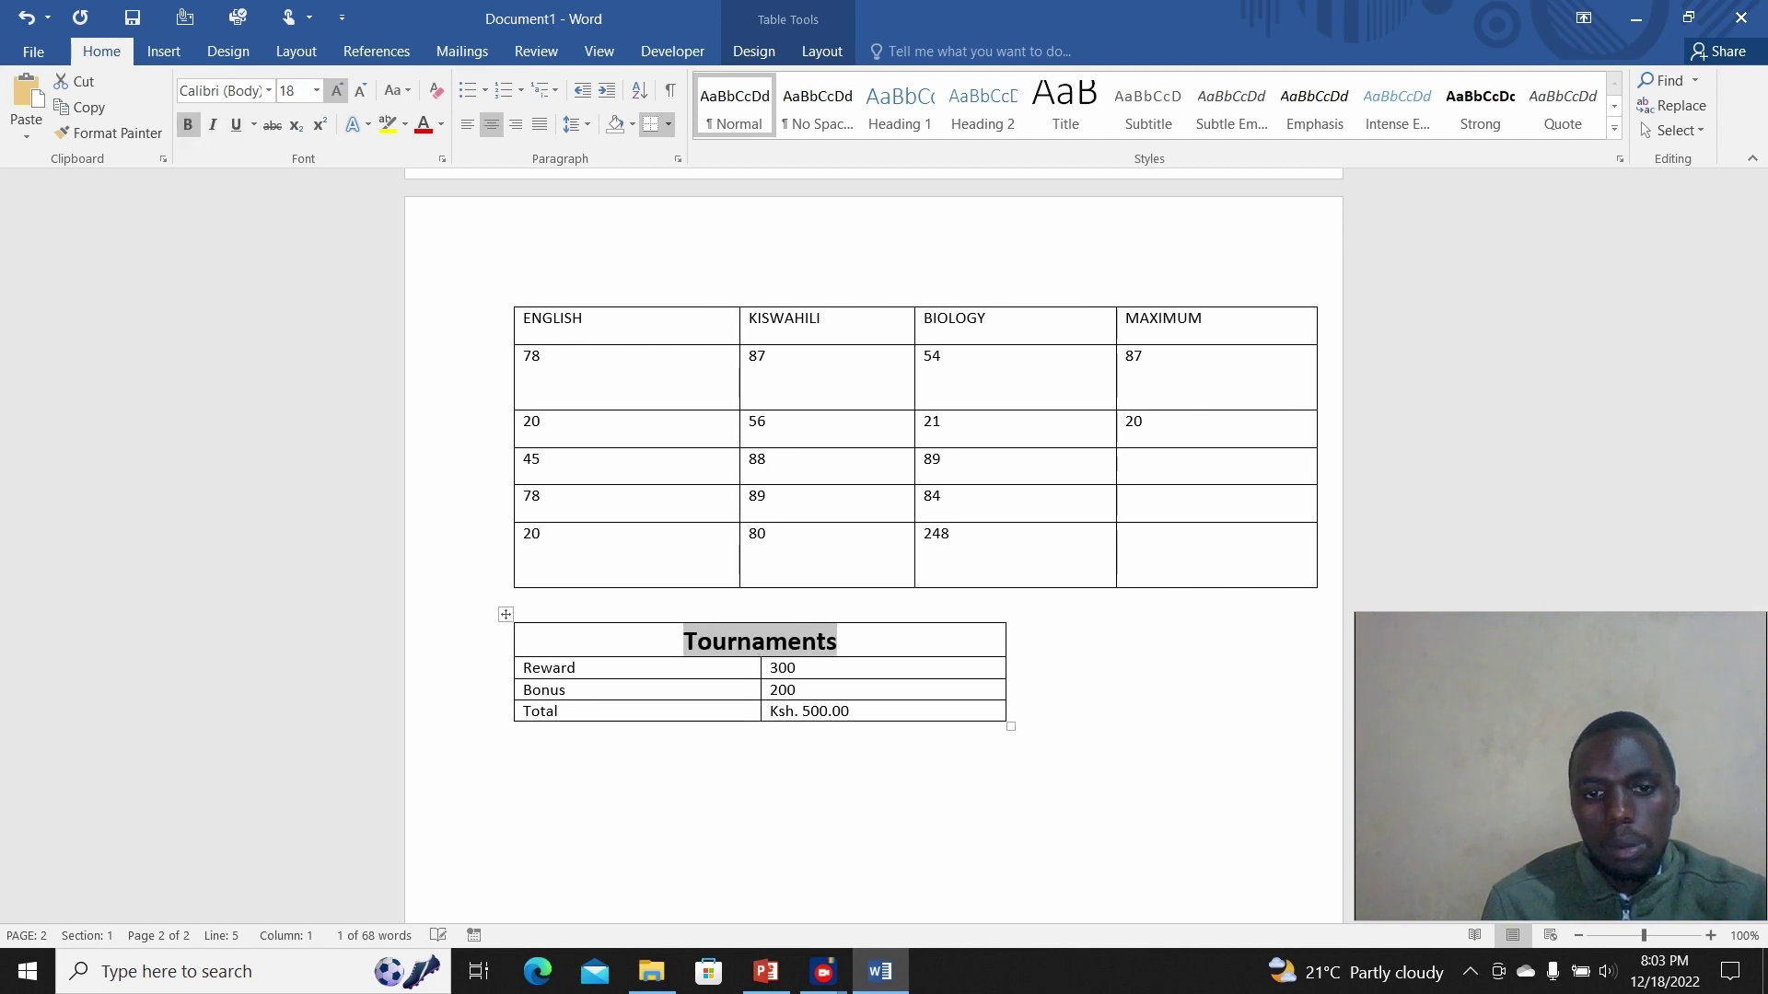
pyautogui.click(577, 668)
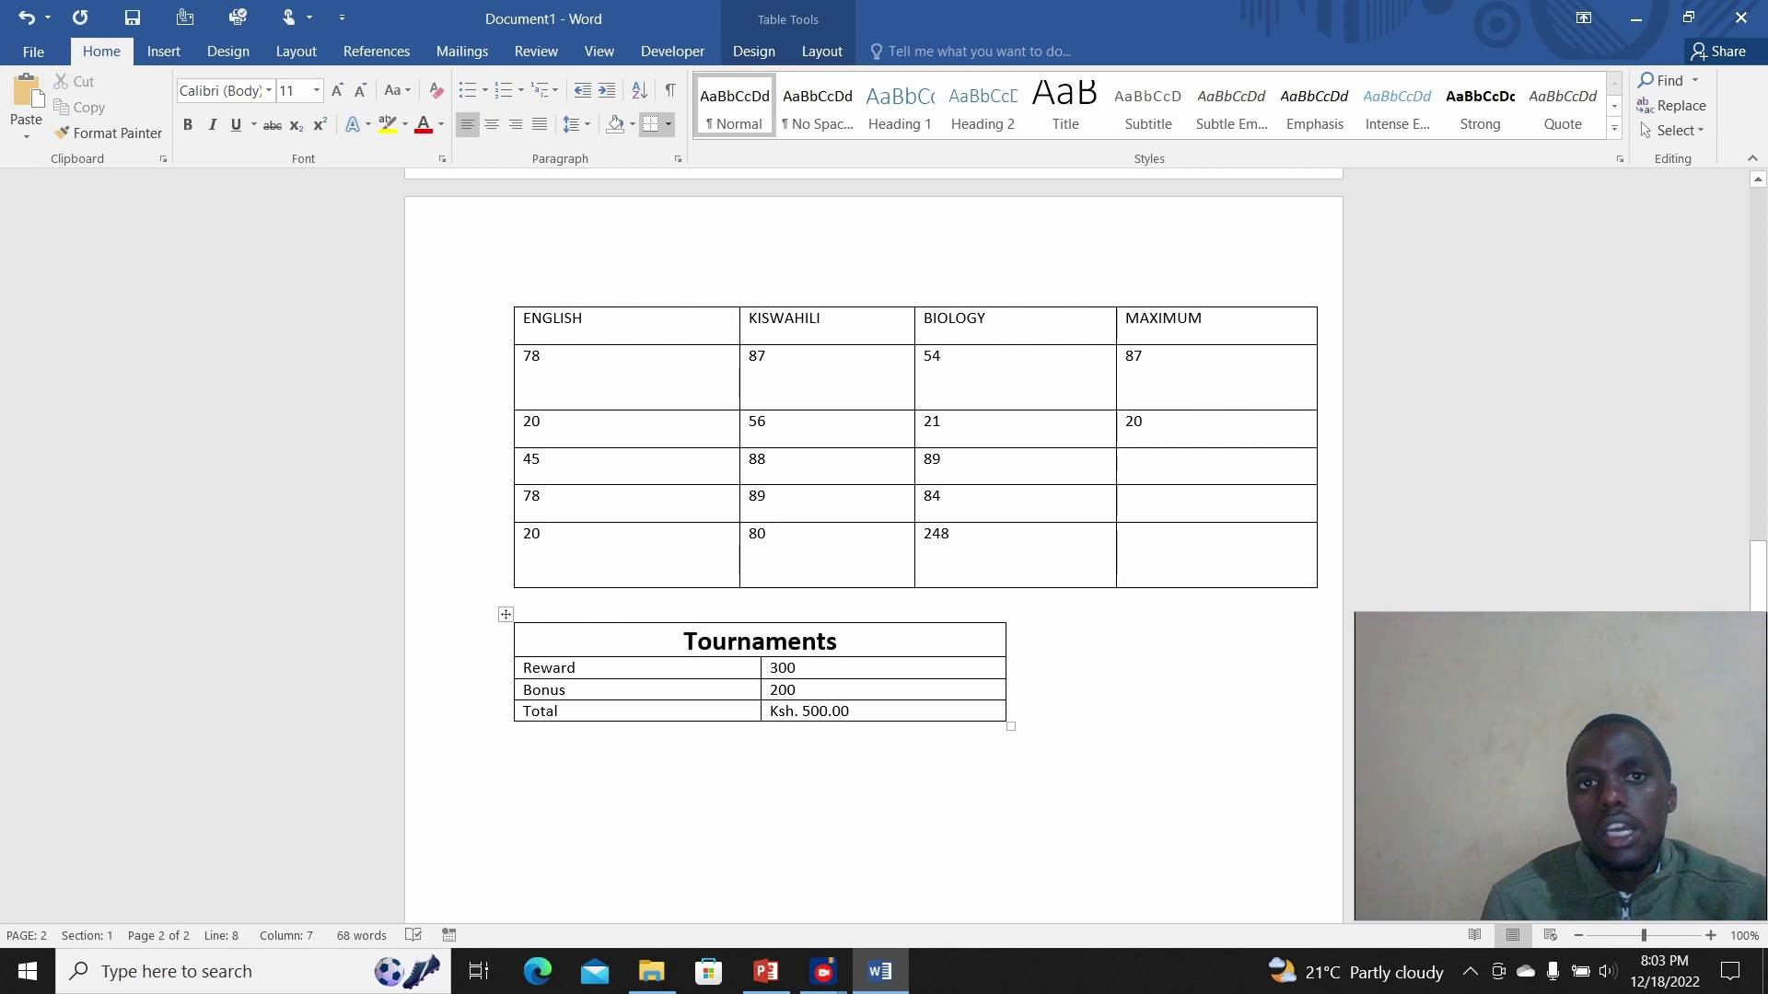
pyautogui.click(753, 50)
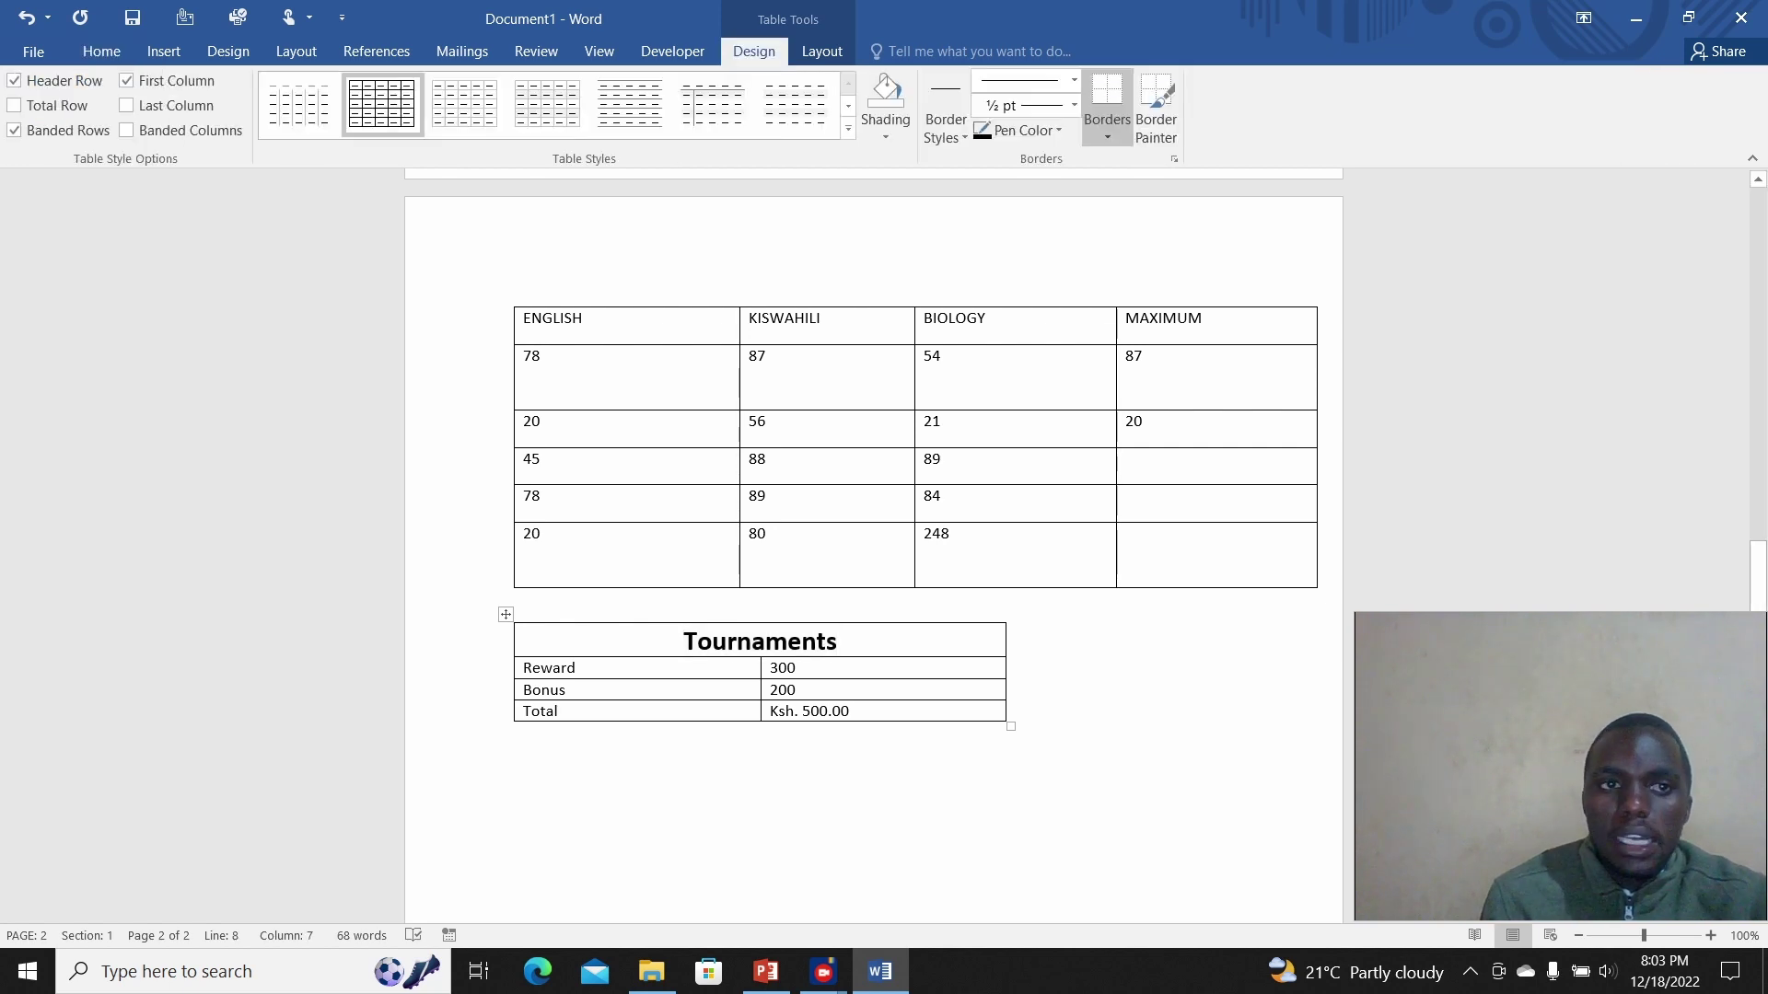
pyautogui.click(821, 51)
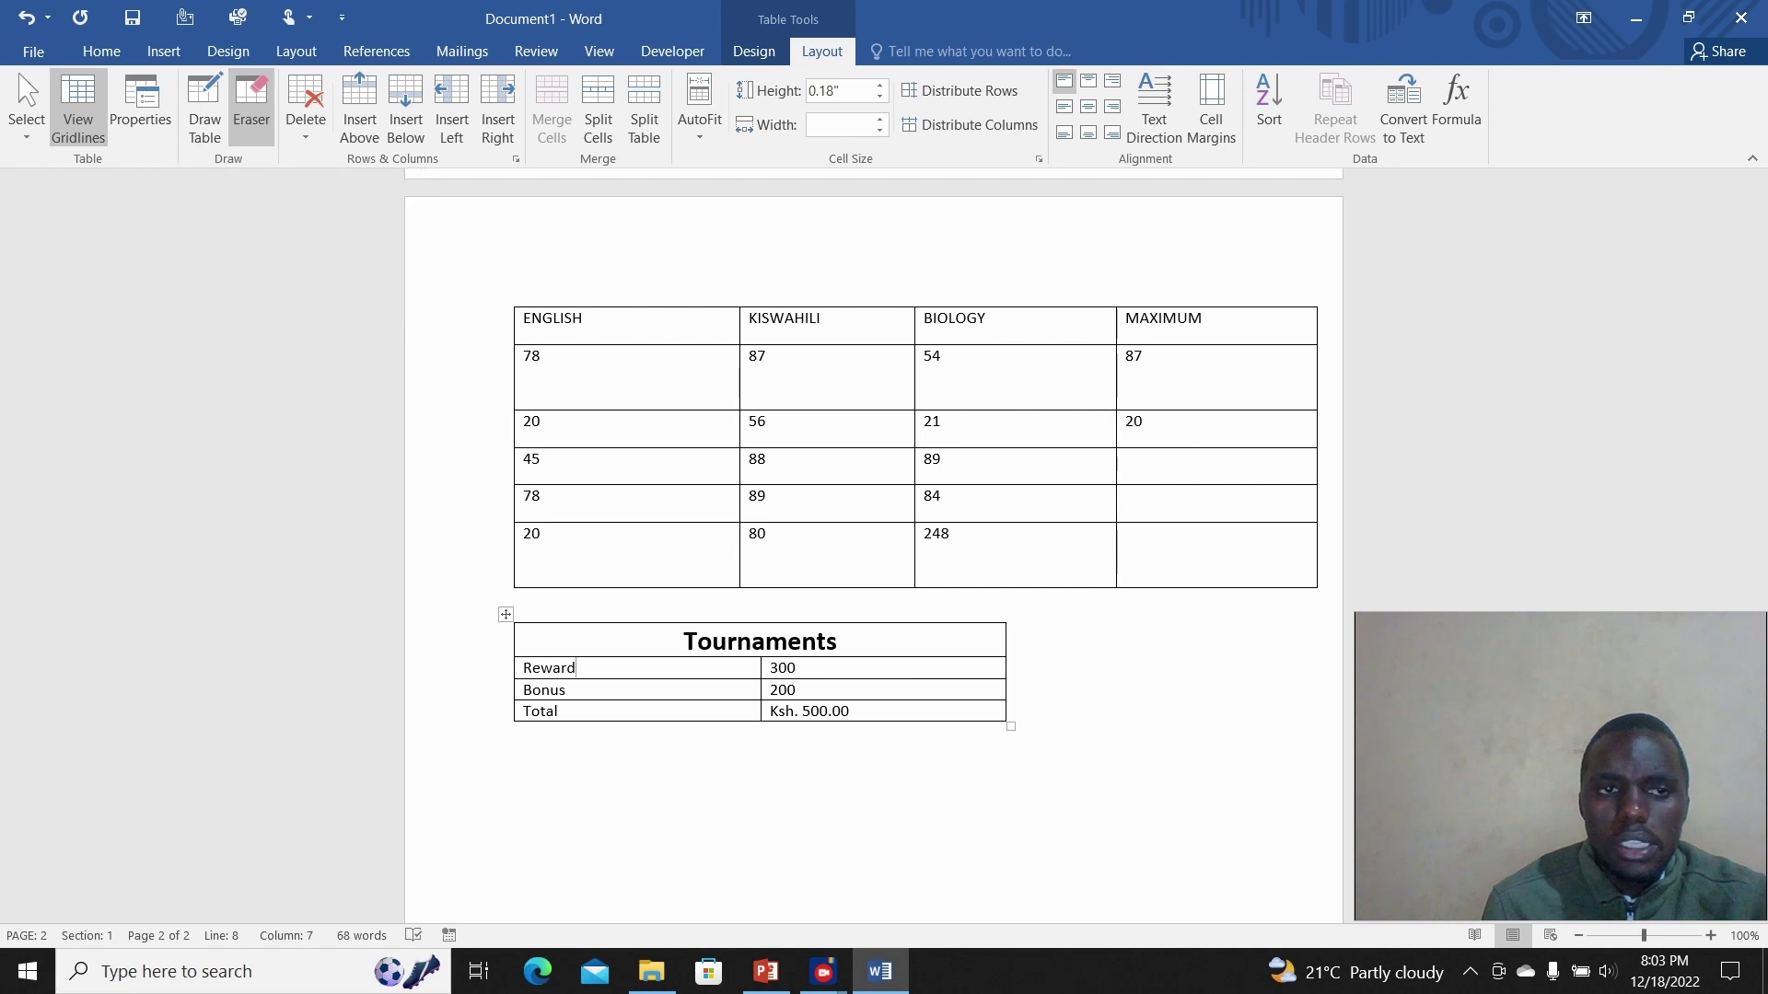
# Step: Draw a practice table below Tournaments with extra column and row dividers
pyautogui.click(205, 109)
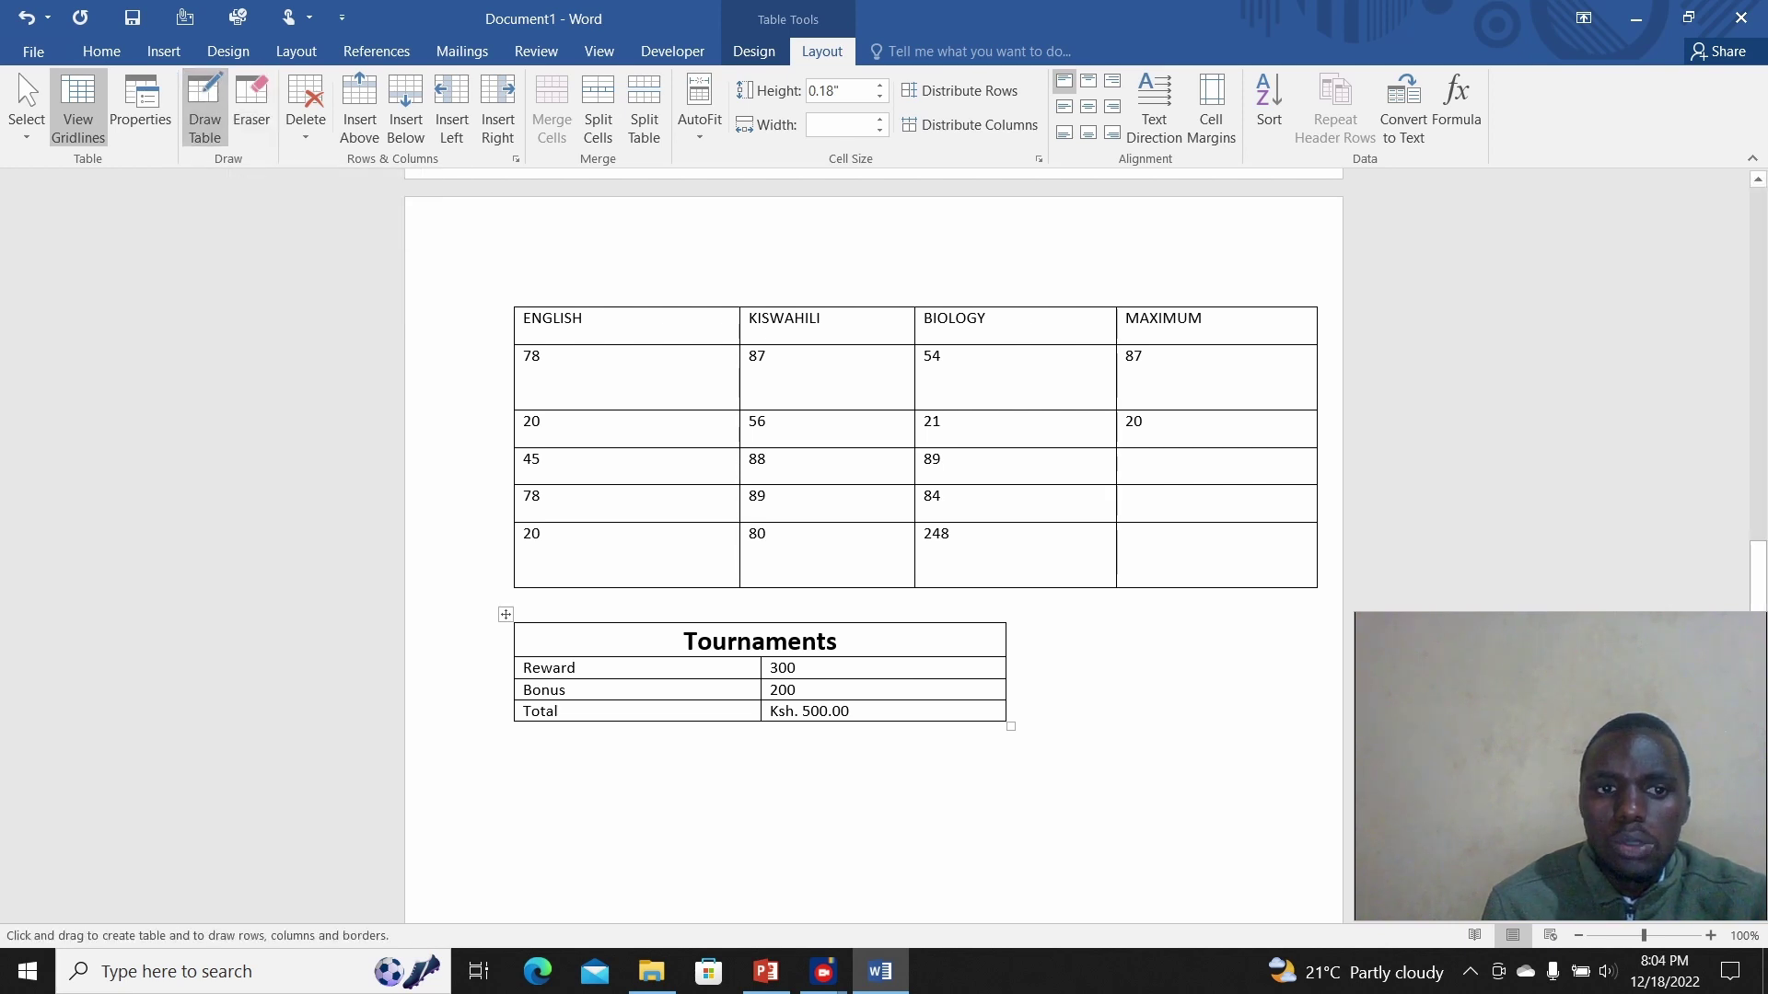
pyautogui.moveTo(524, 744)
pyautogui.mouseDown()
pyautogui.moveTo(578, 840)
pyautogui.moveTo(787, 839)
pyautogui.moveTo(989, 894)
pyautogui.mouseUp()
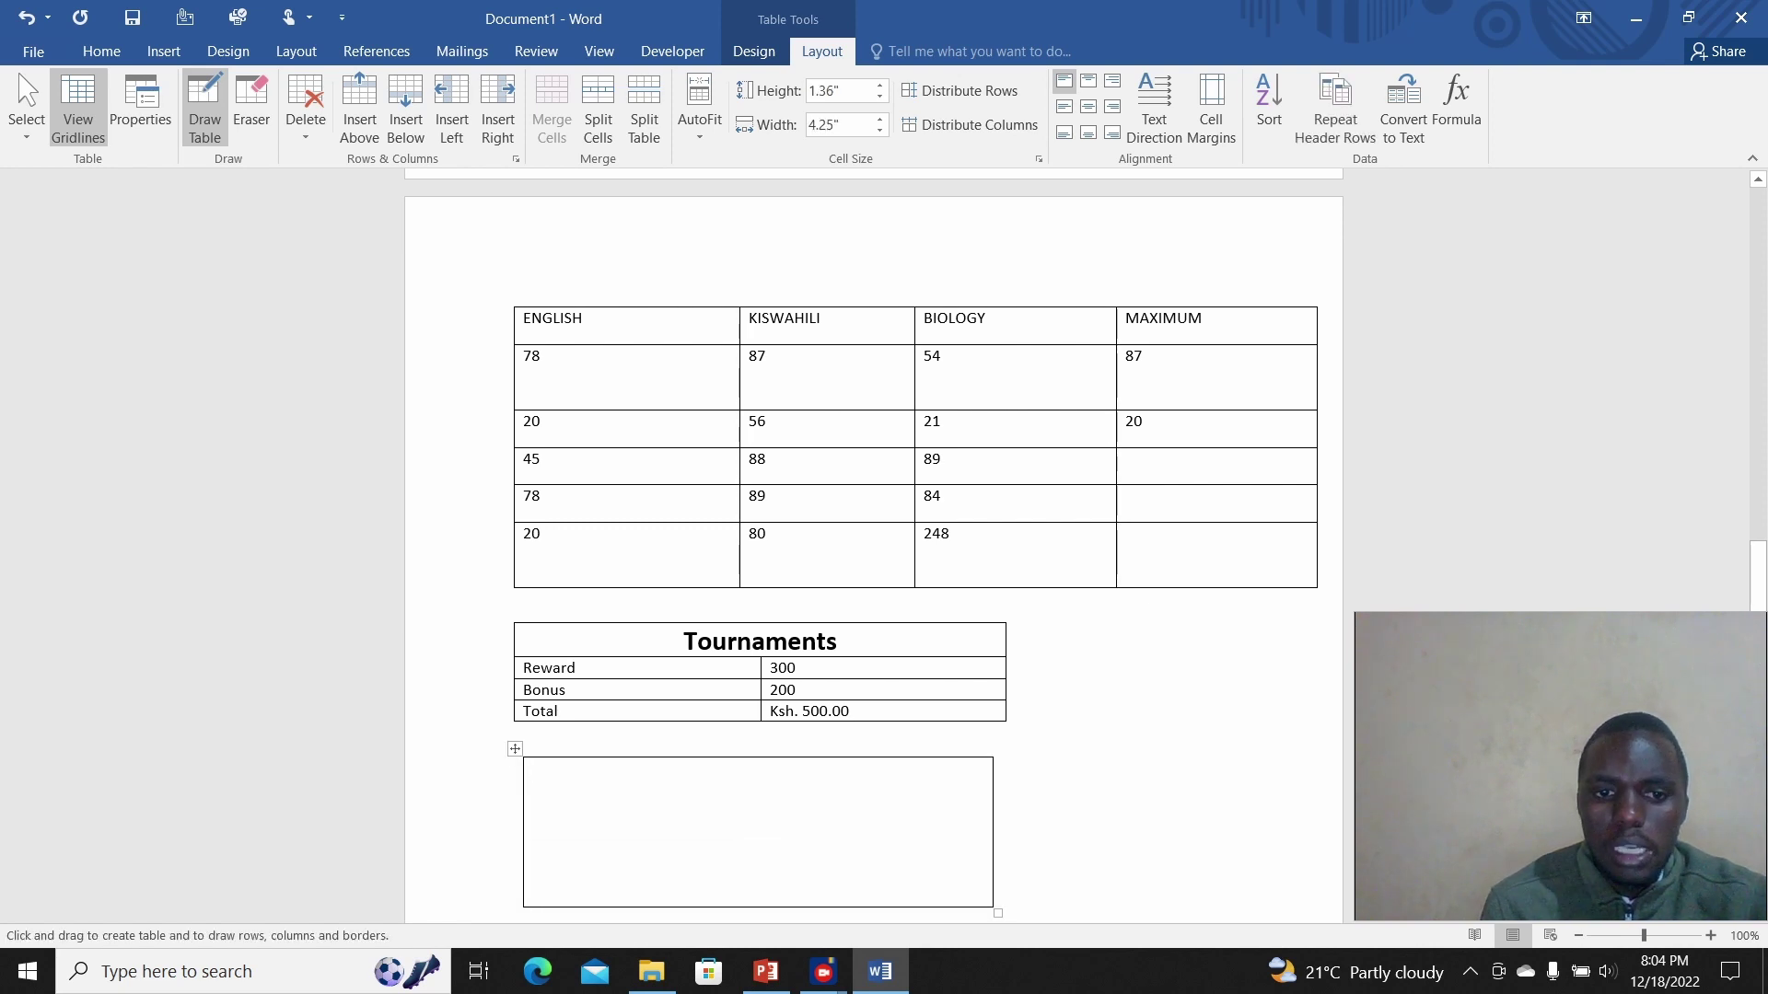
pyautogui.moveTo(627, 762); pyautogui.dragTo(627, 907)
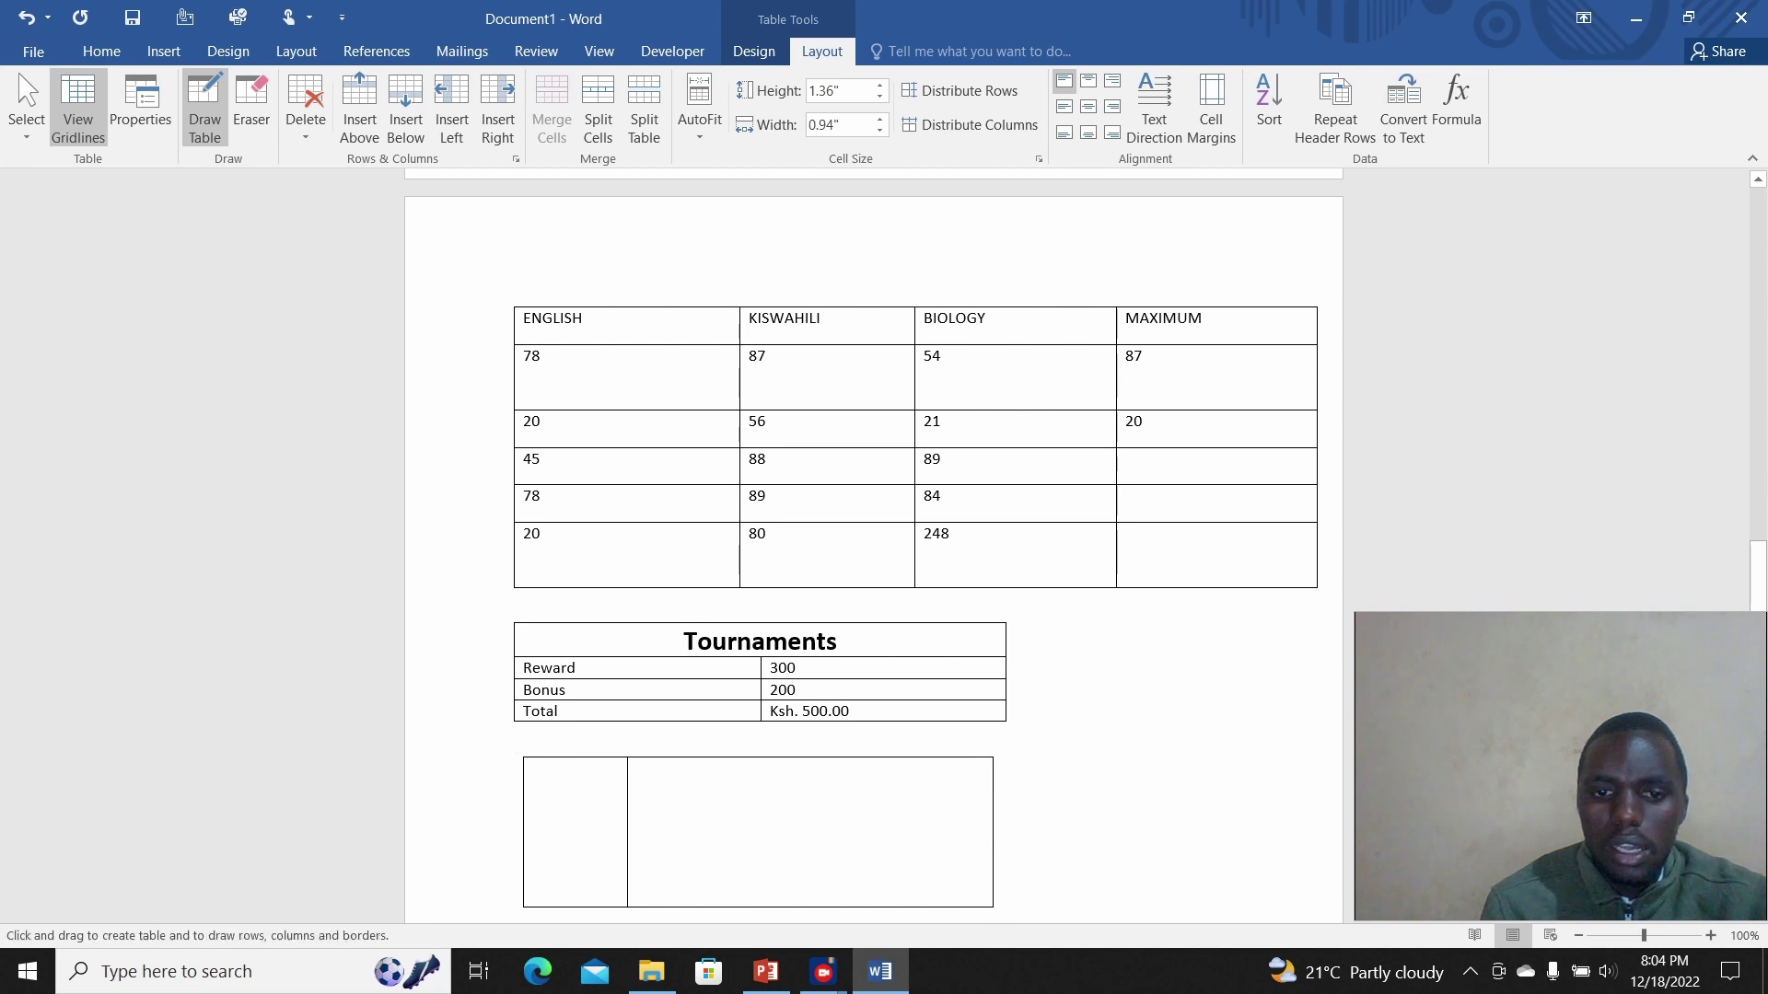
pyautogui.moveTo(785, 761); pyautogui.dragTo(785, 906)
pyautogui.moveTo(898, 760); pyautogui.dragTo(897, 906)
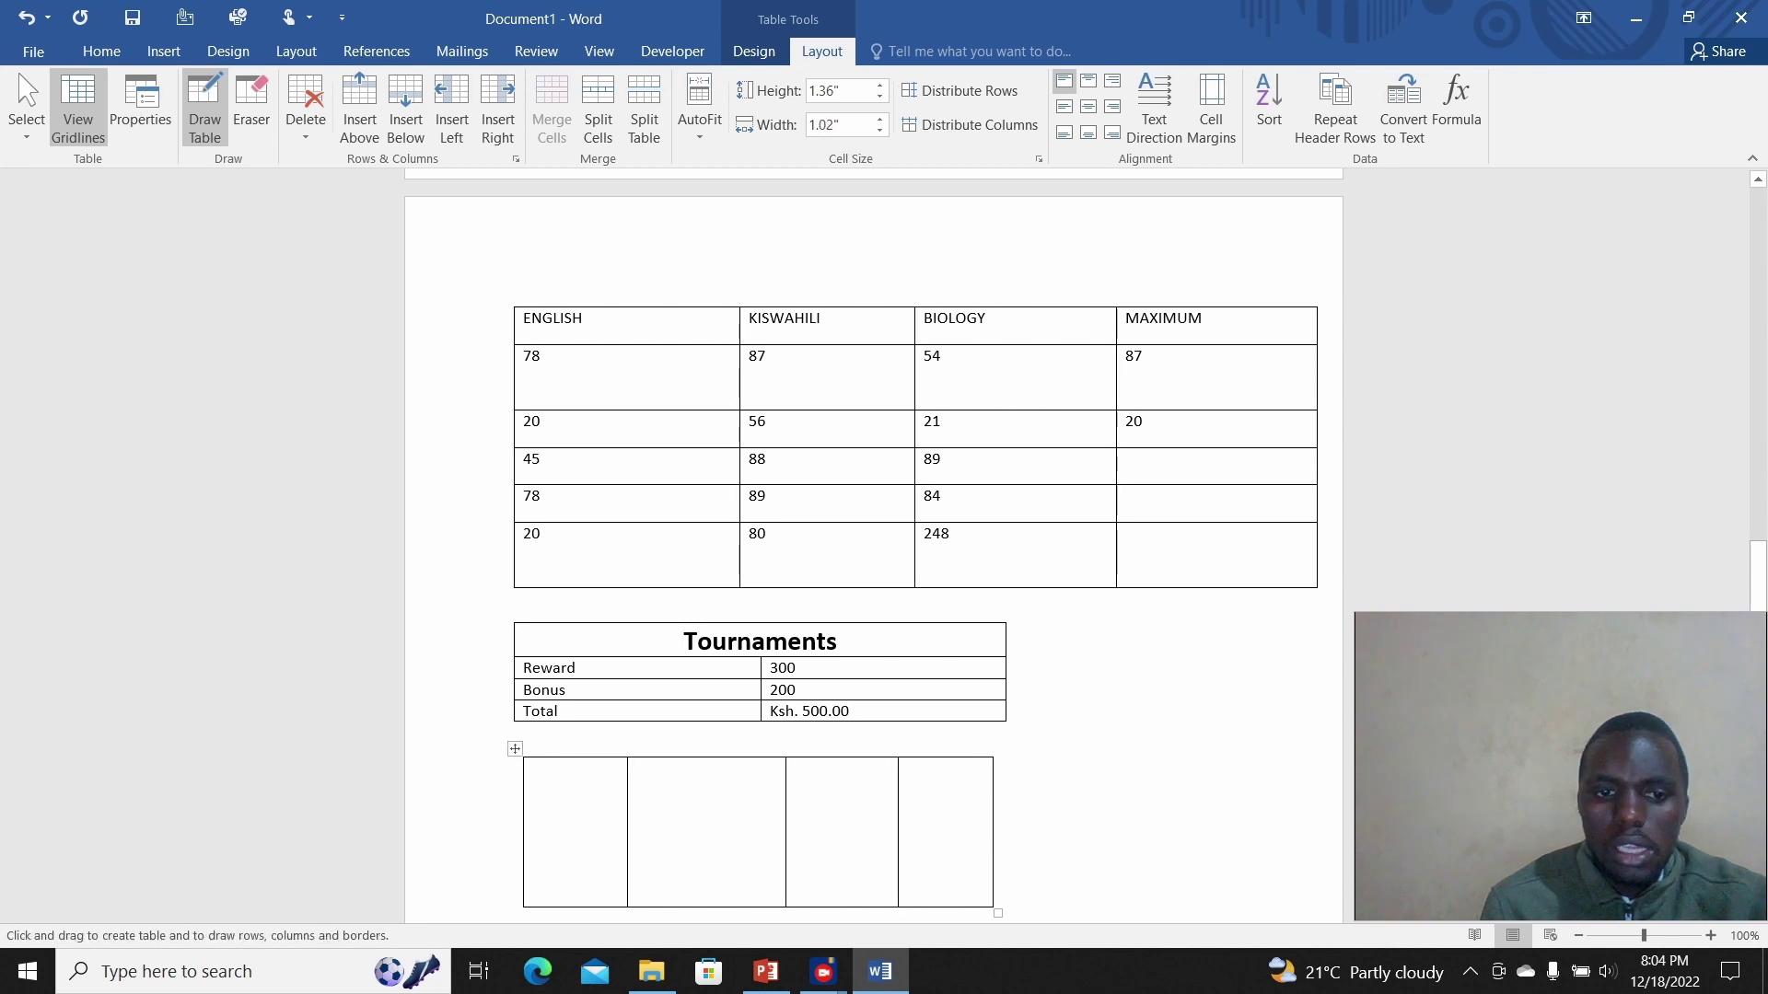
pyautogui.moveTo(534, 815); pyautogui.dragTo(908, 853)
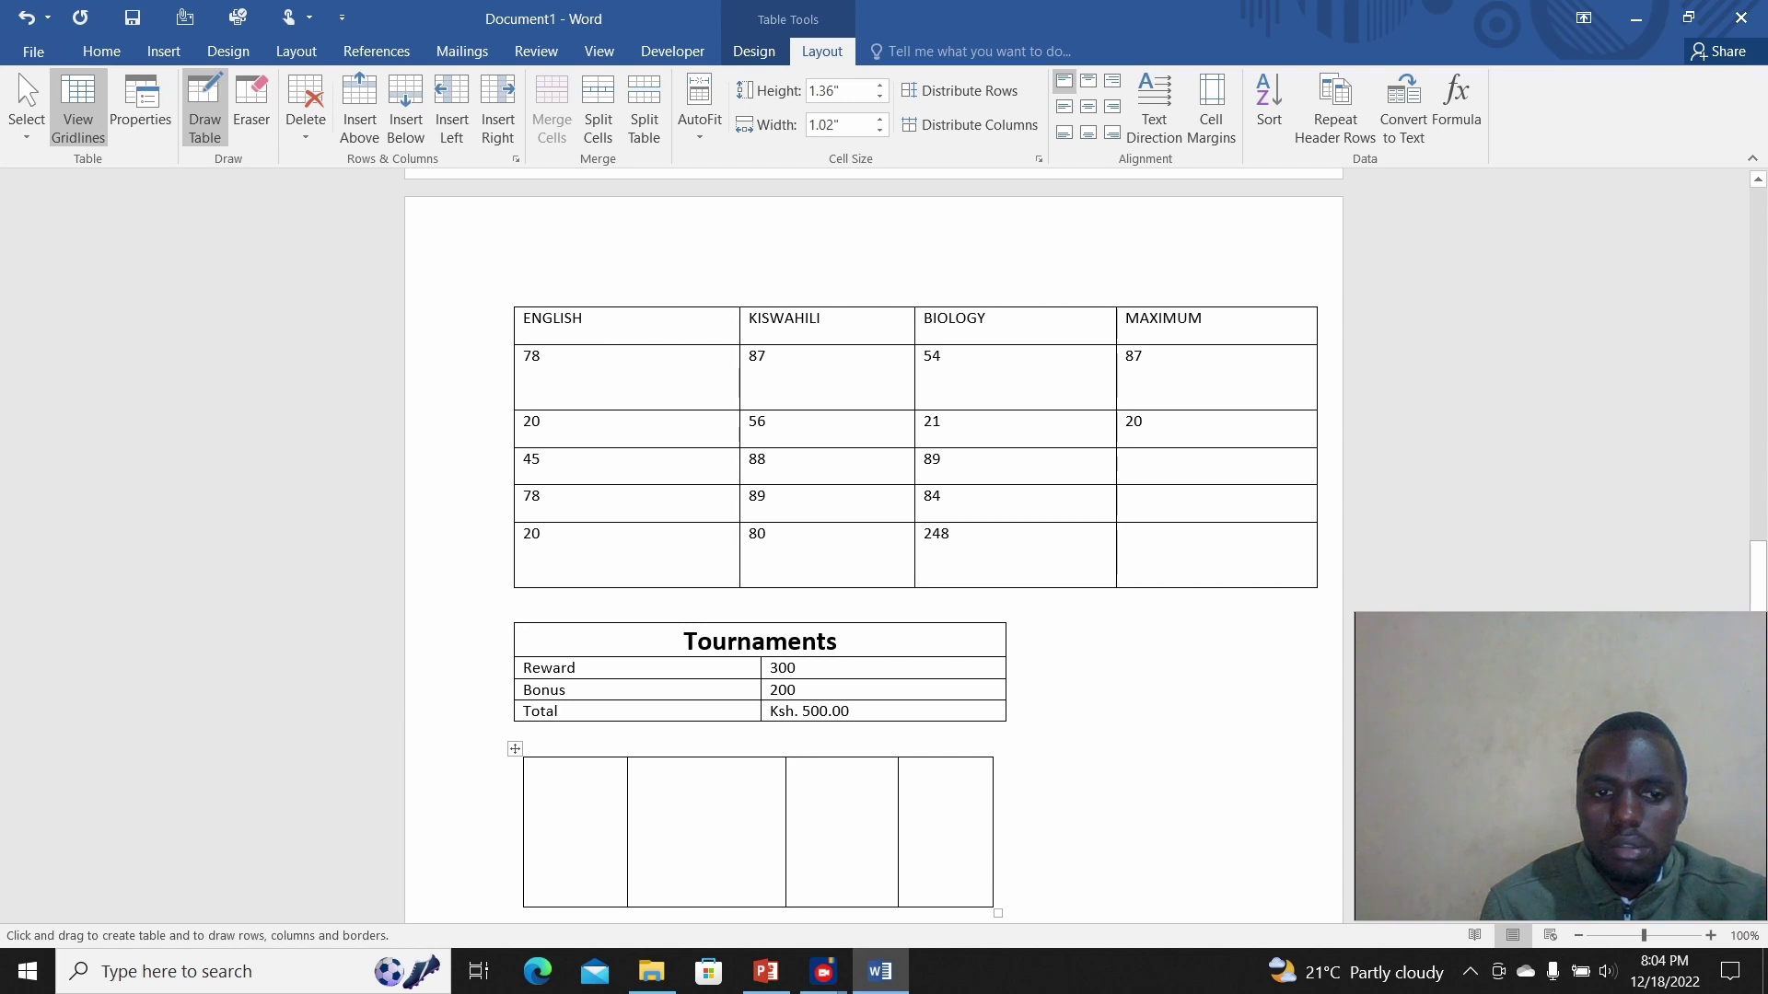
pyautogui.moveTo(526, 792)
pyautogui.mouseDown()
pyautogui.moveTo(887, 815)
pyautogui.moveTo(991, 793)
pyautogui.mouseUp()
pyautogui.moveTo(527, 838); pyautogui.dragTo(989, 838)
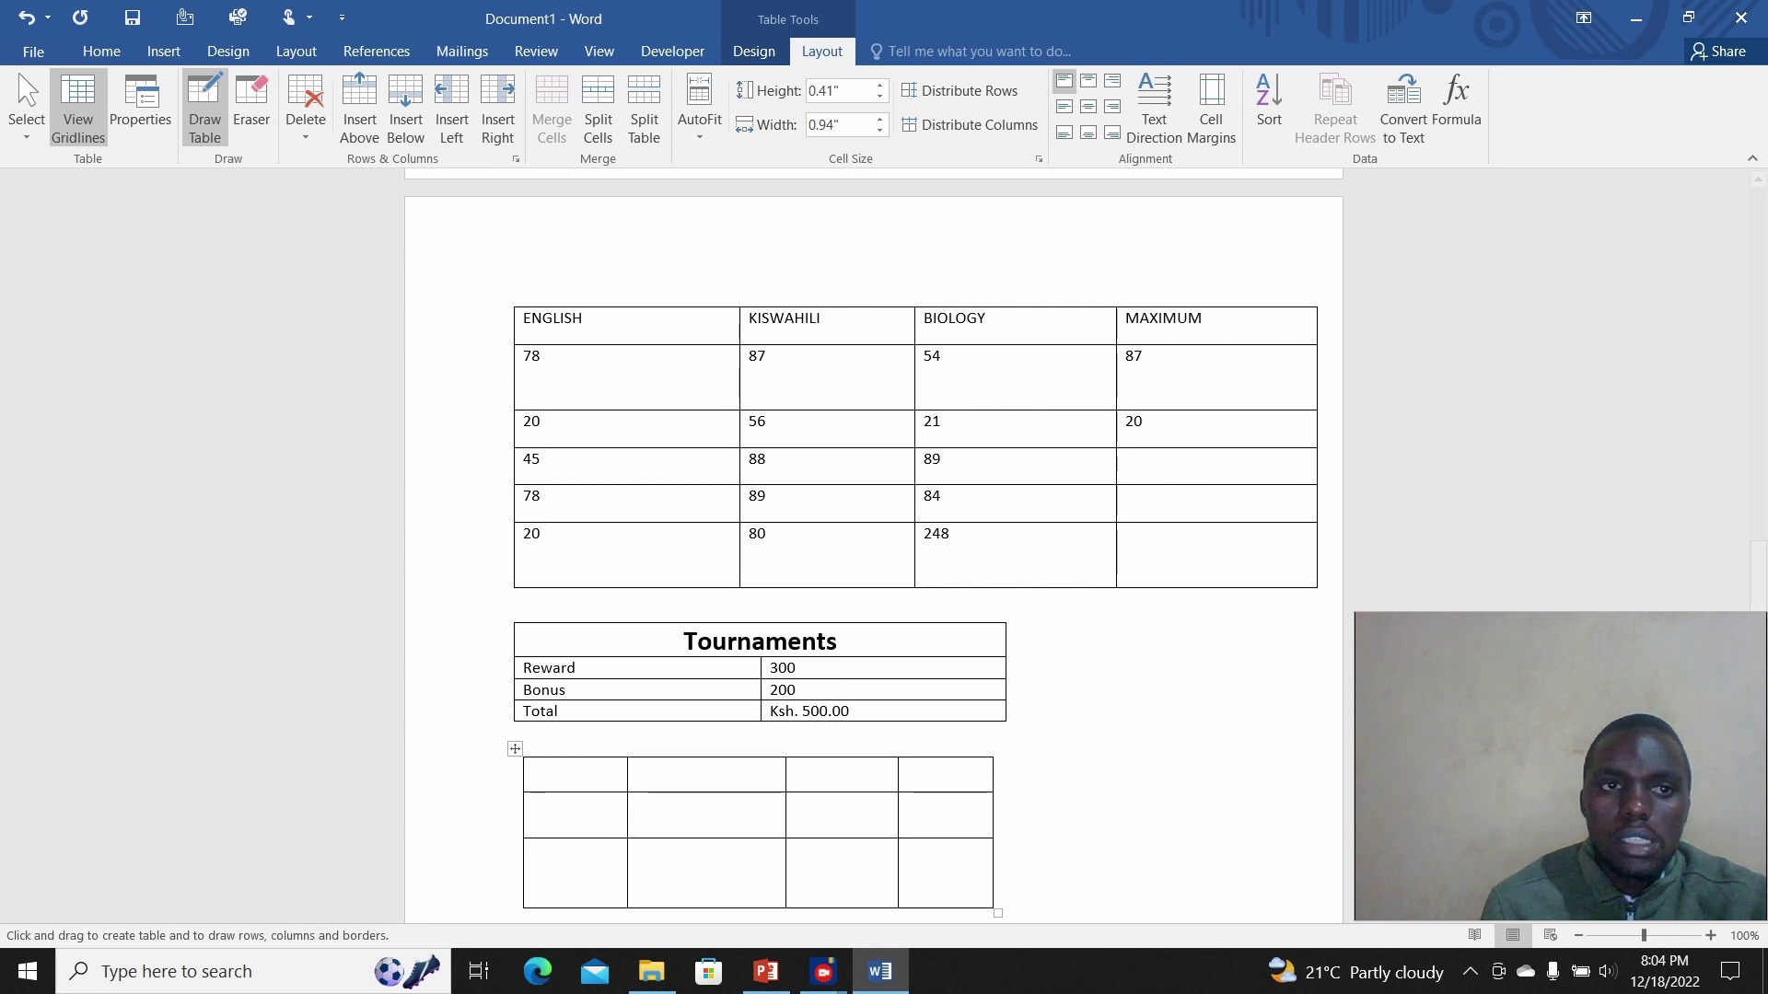
# Step: Erase borders of the drawn table, then erase the whole practice table
pyautogui.click(252, 106)
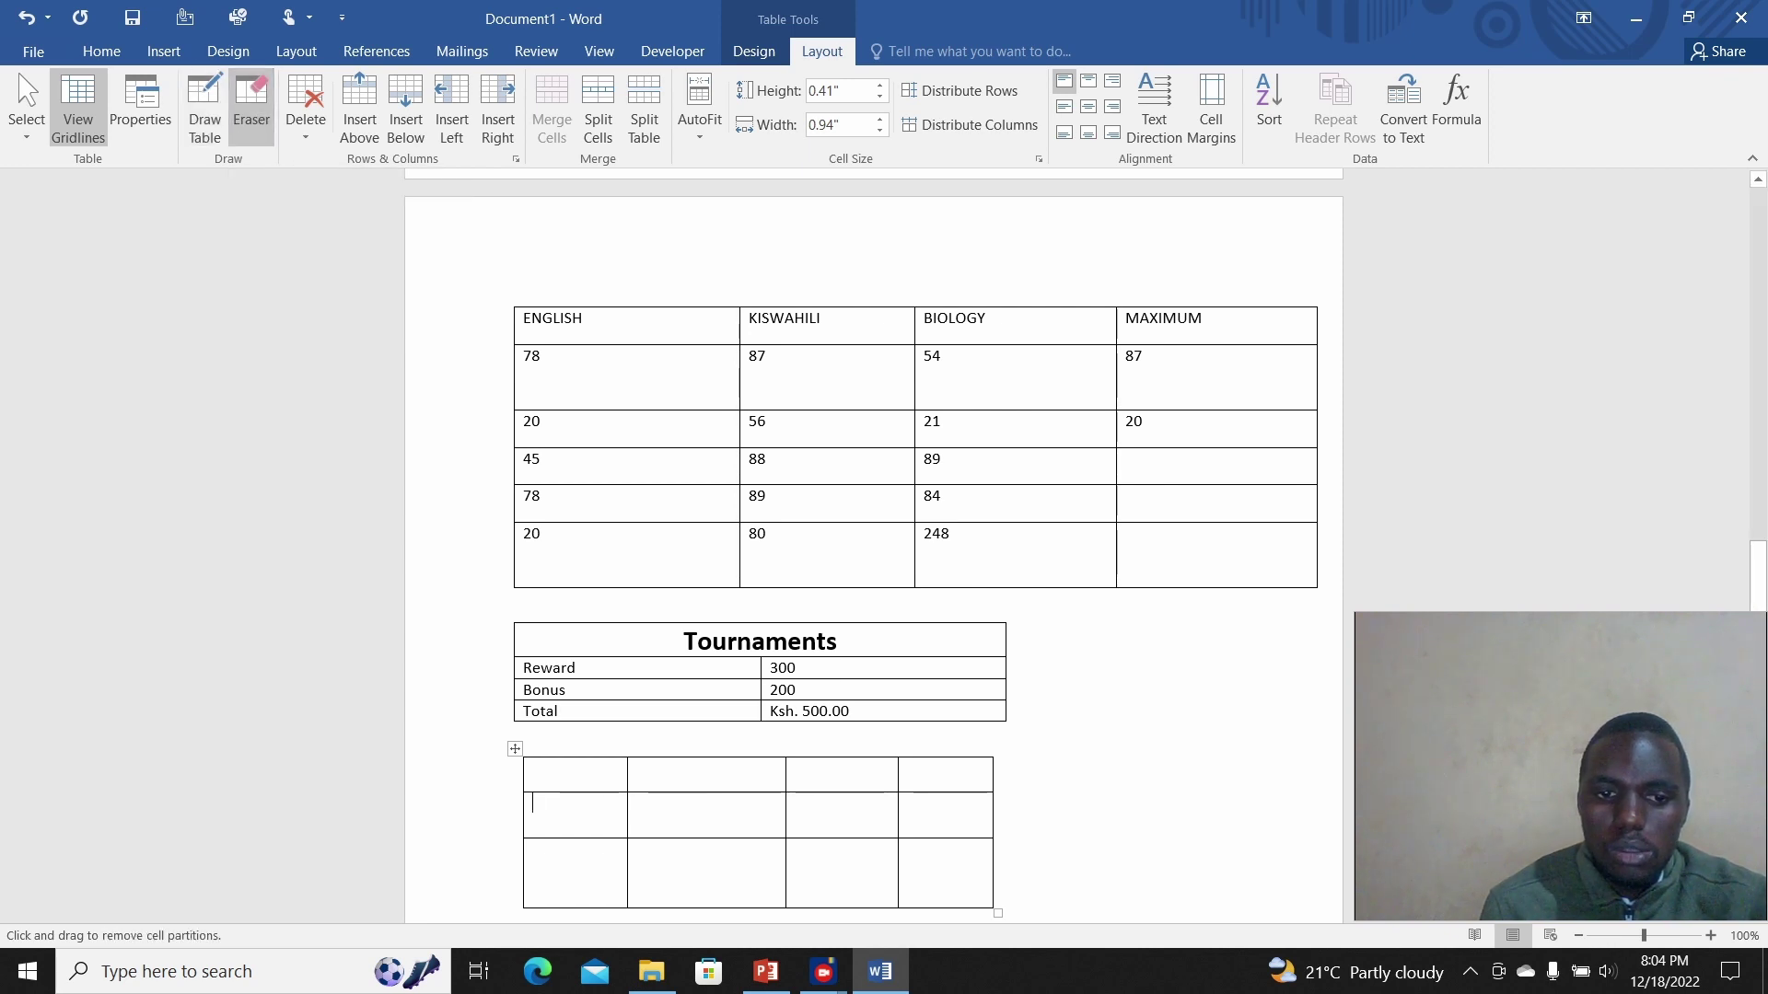
pyautogui.click(575, 793)
pyautogui.click(707, 792)
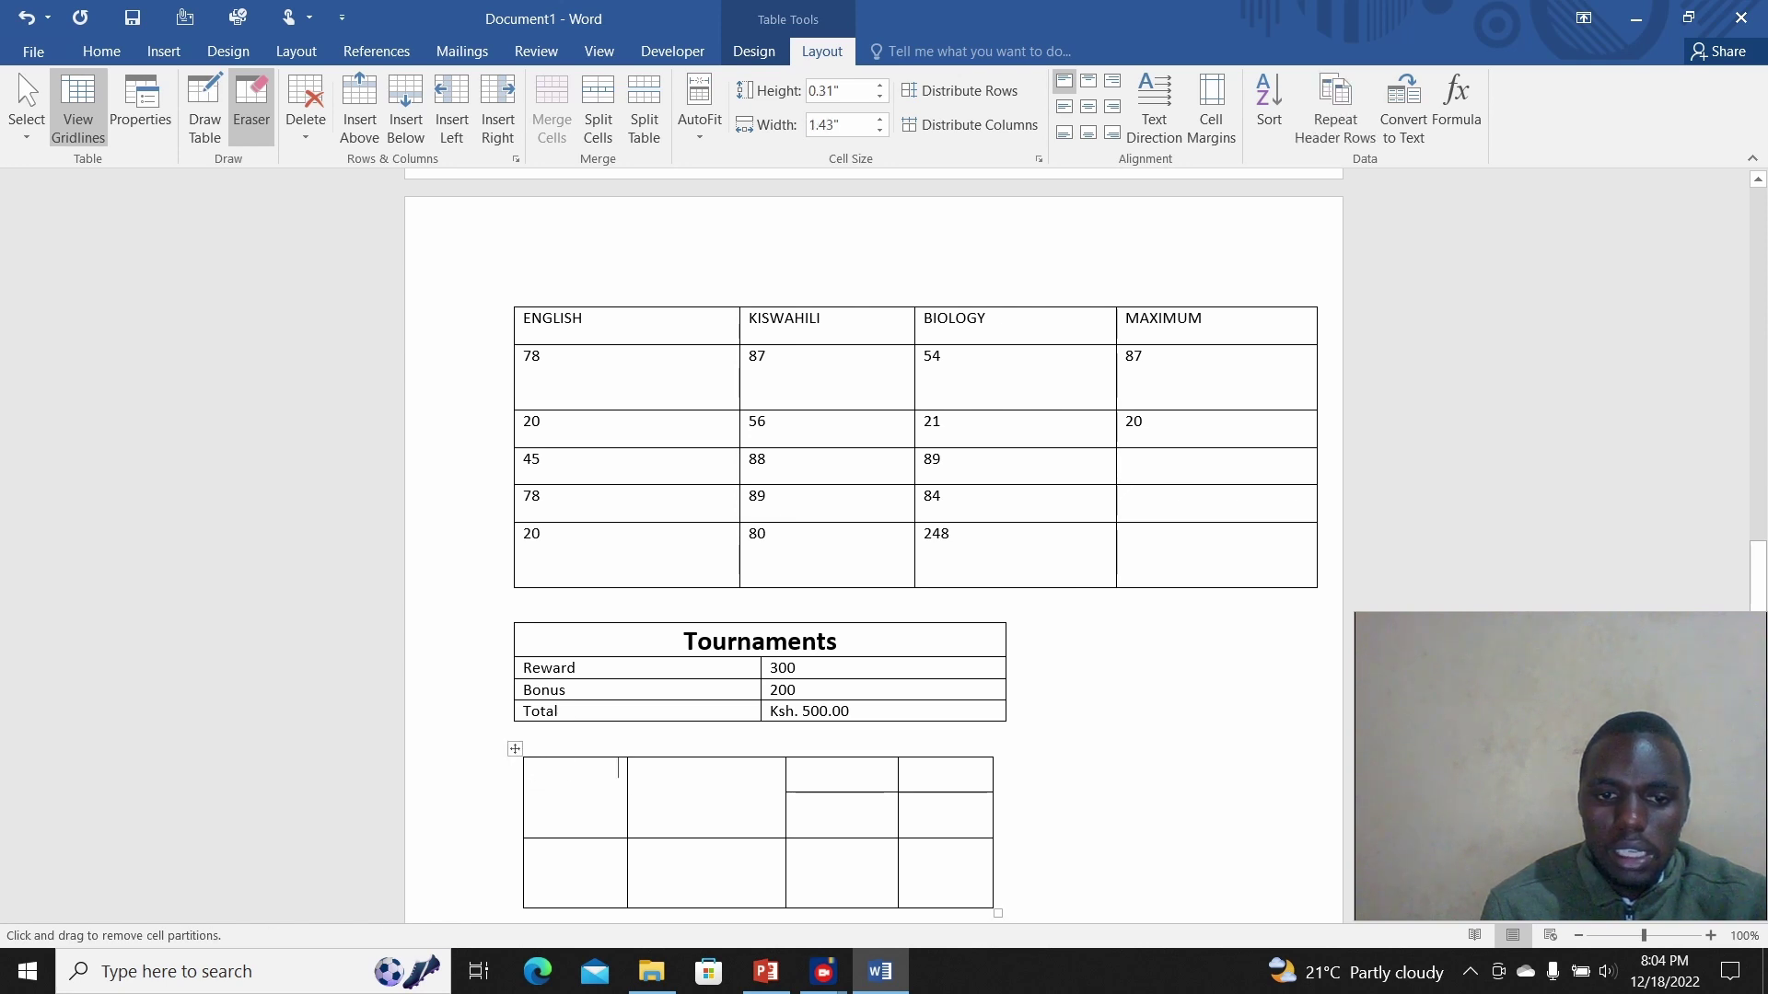
pyautogui.click(841, 786)
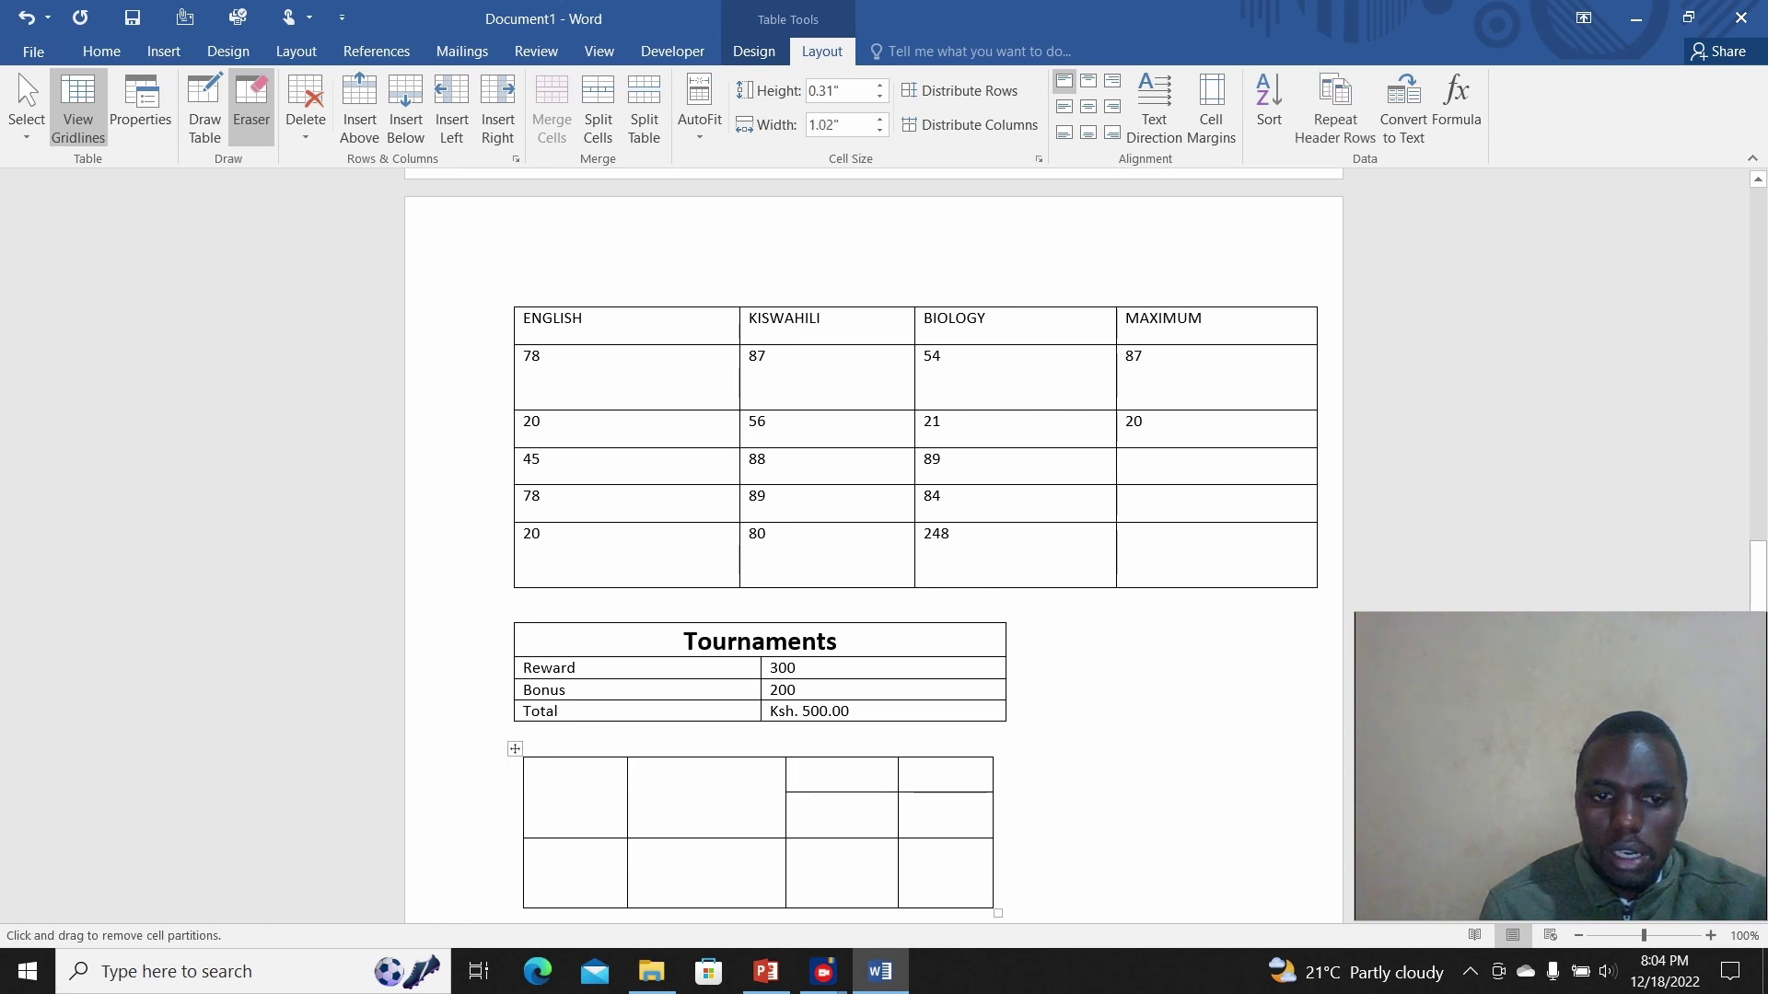
pyautogui.moveTo(540, 755)
pyautogui.mouseDown()
pyautogui.moveTo(784, 812)
pyautogui.moveTo(992, 878)
pyautogui.moveTo(998, 901)
pyautogui.mouseUp()
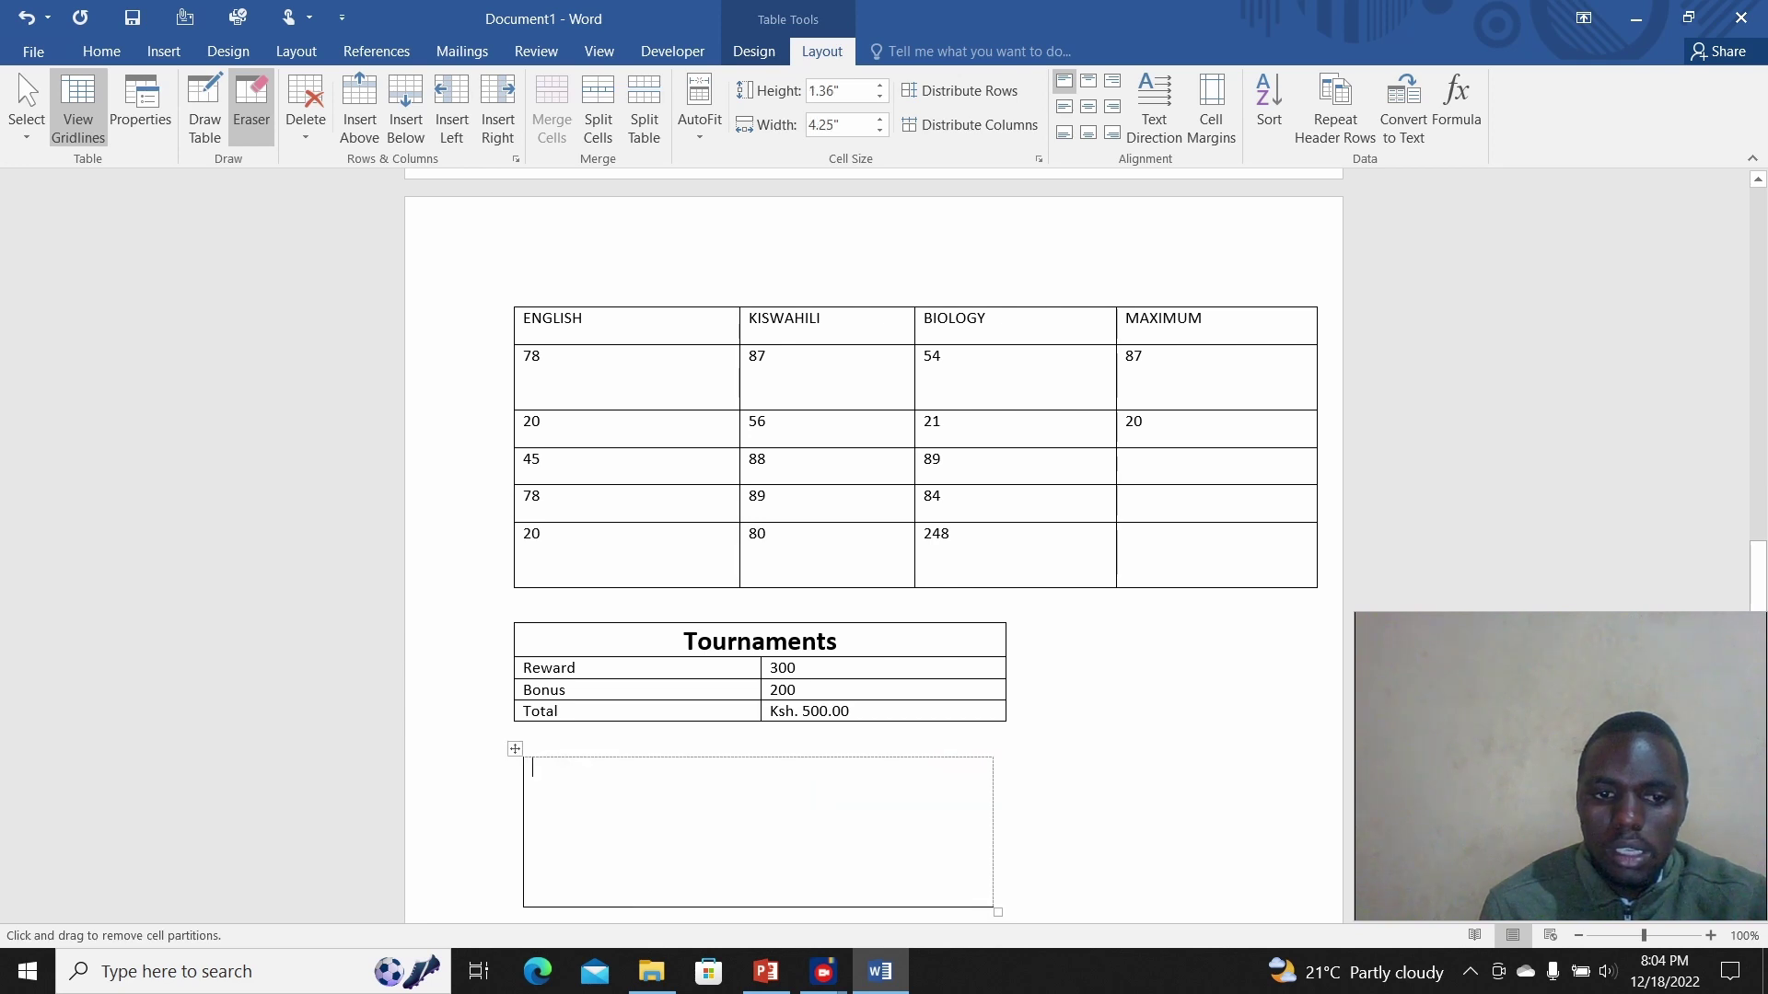
pyautogui.moveTo(496, 747)
pyautogui.mouseDown()
pyautogui.moveTo(560, 820)
pyautogui.moveTo(1026, 916)
pyautogui.mouseUp()
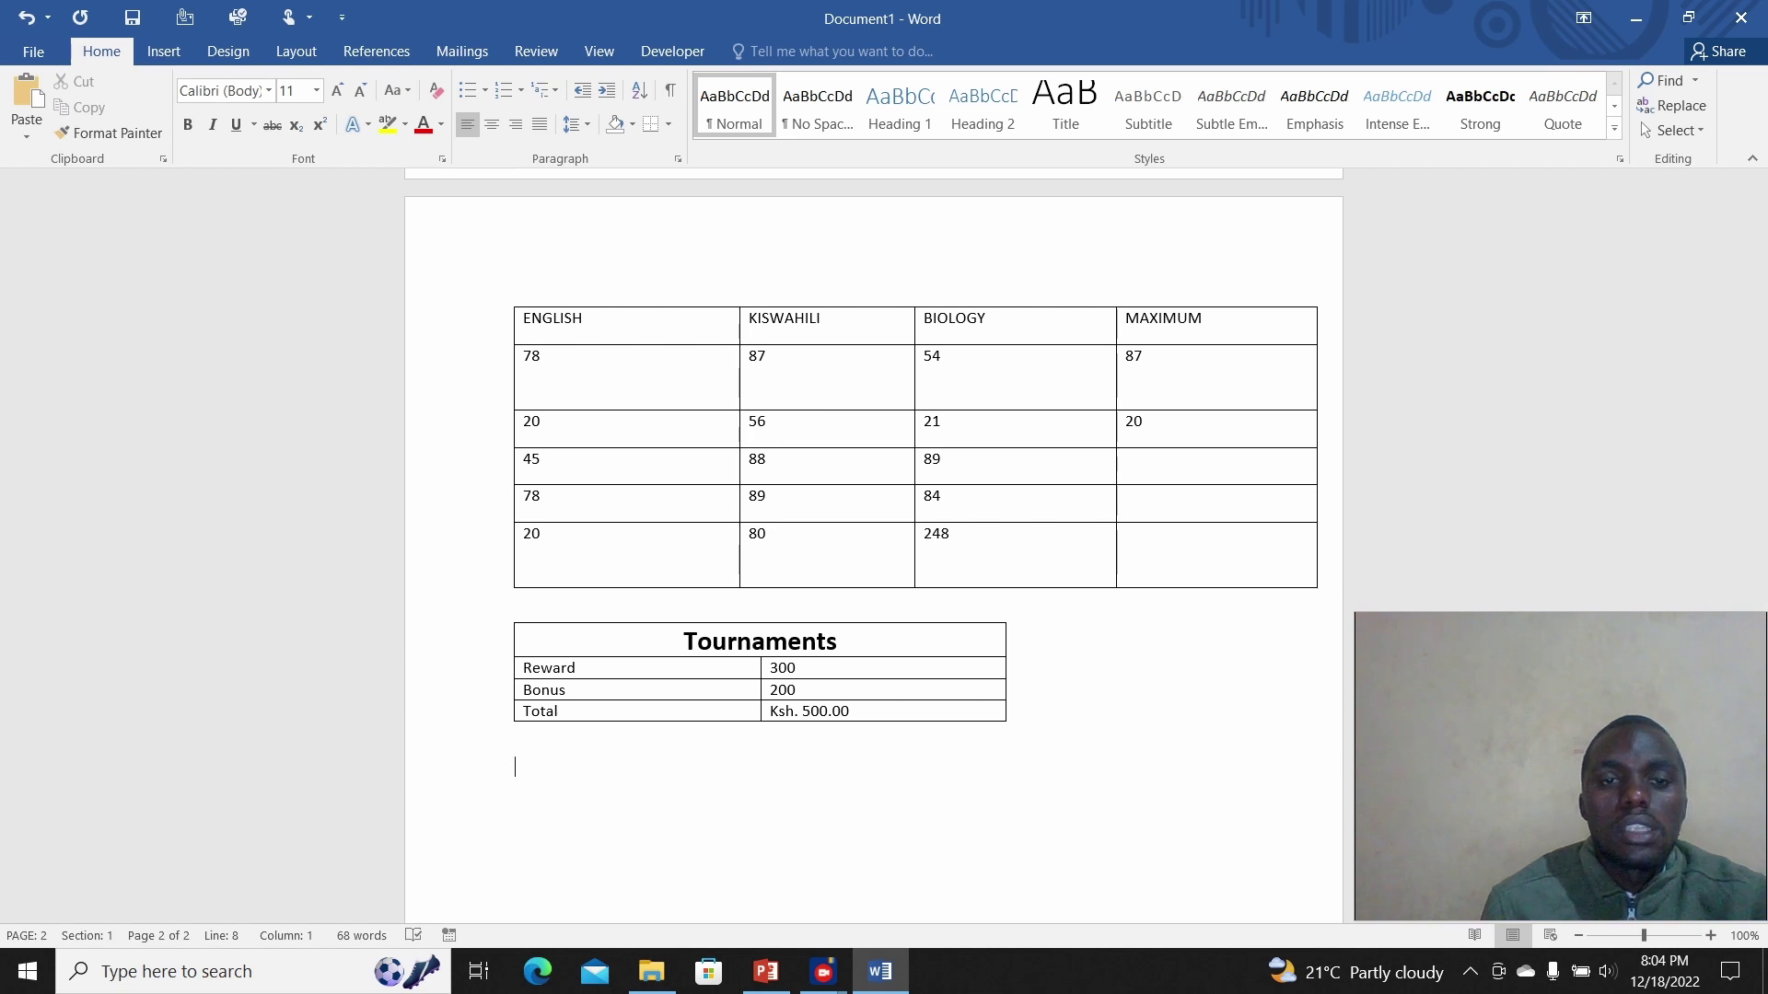
pyautogui.click(566, 689)
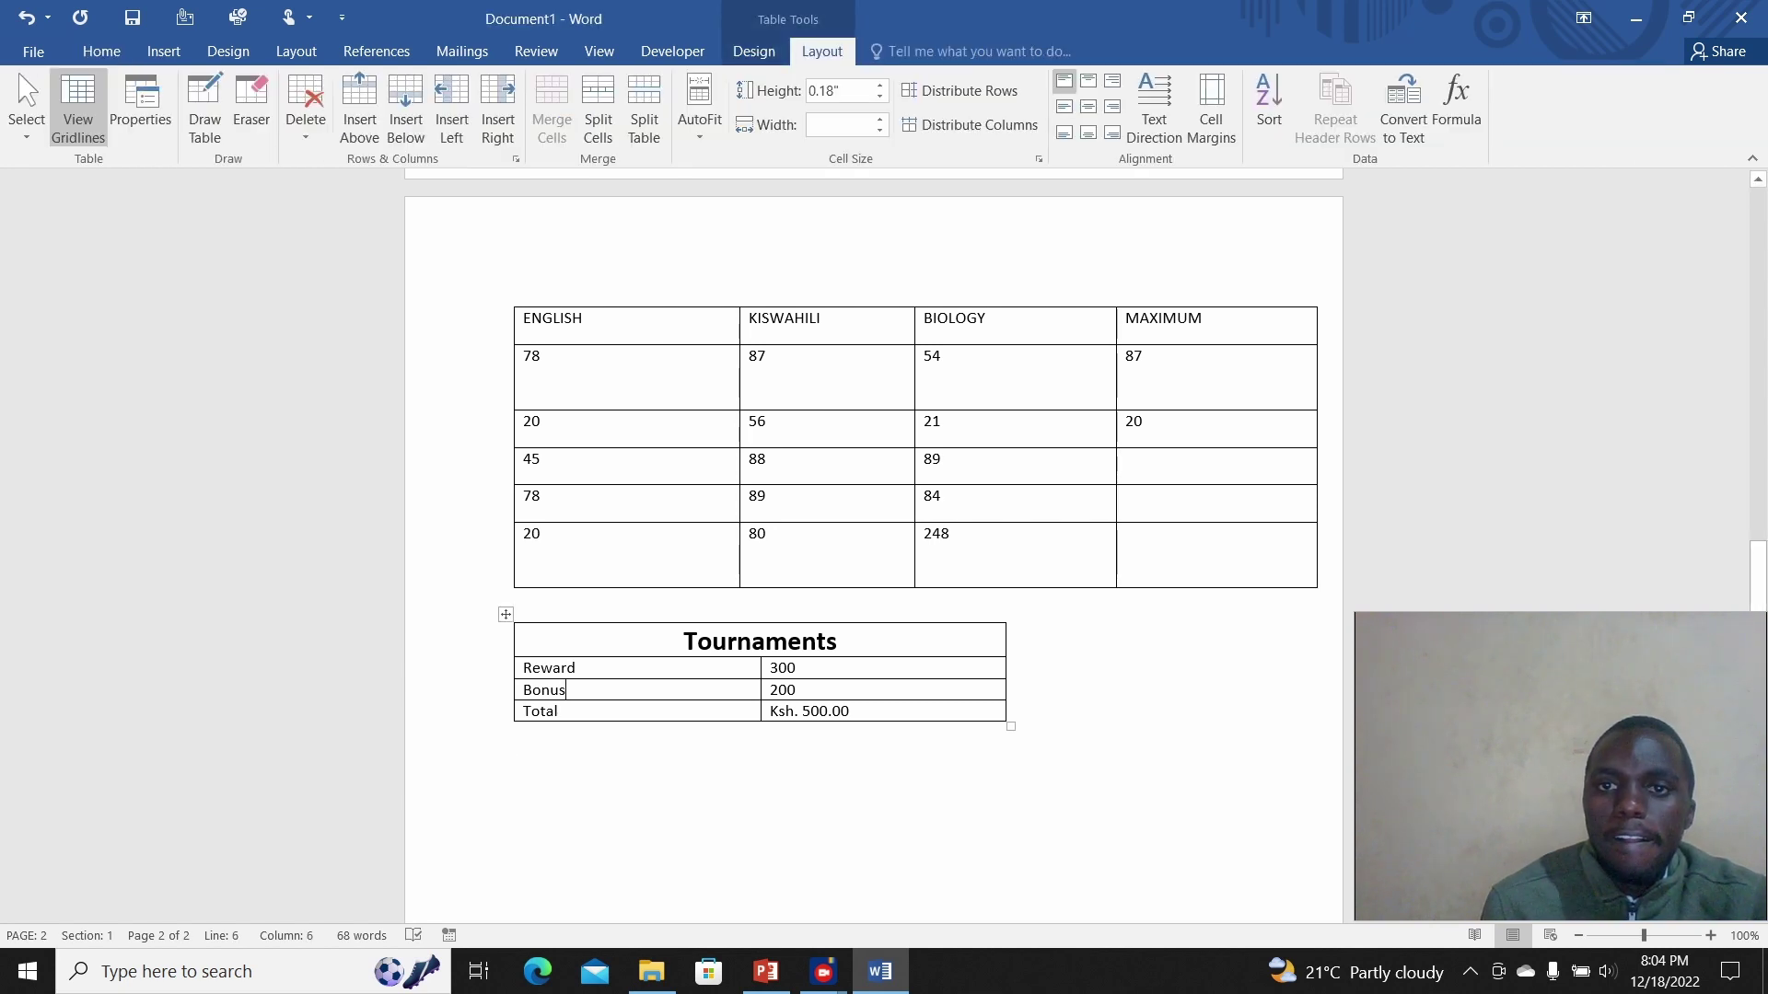
# Step: Select the Reward, Bonus and Total label cells in the Tournaments table
pyautogui.click(505, 614)
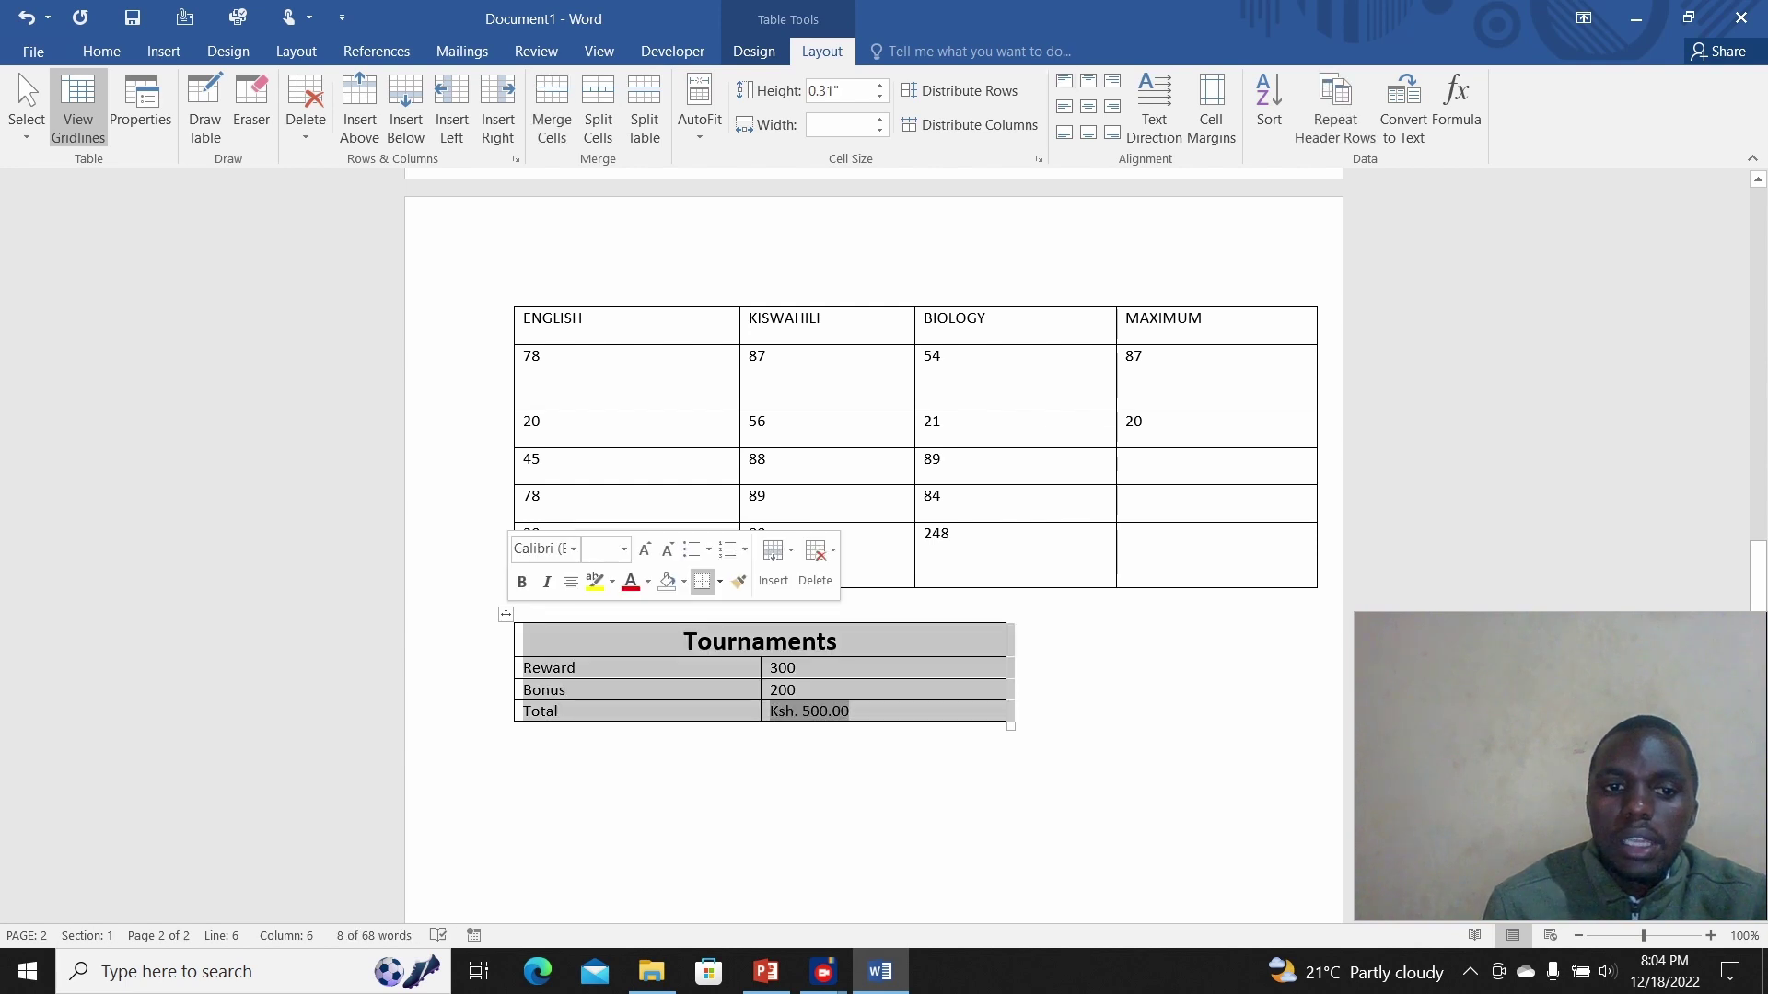
pyautogui.click(577, 668)
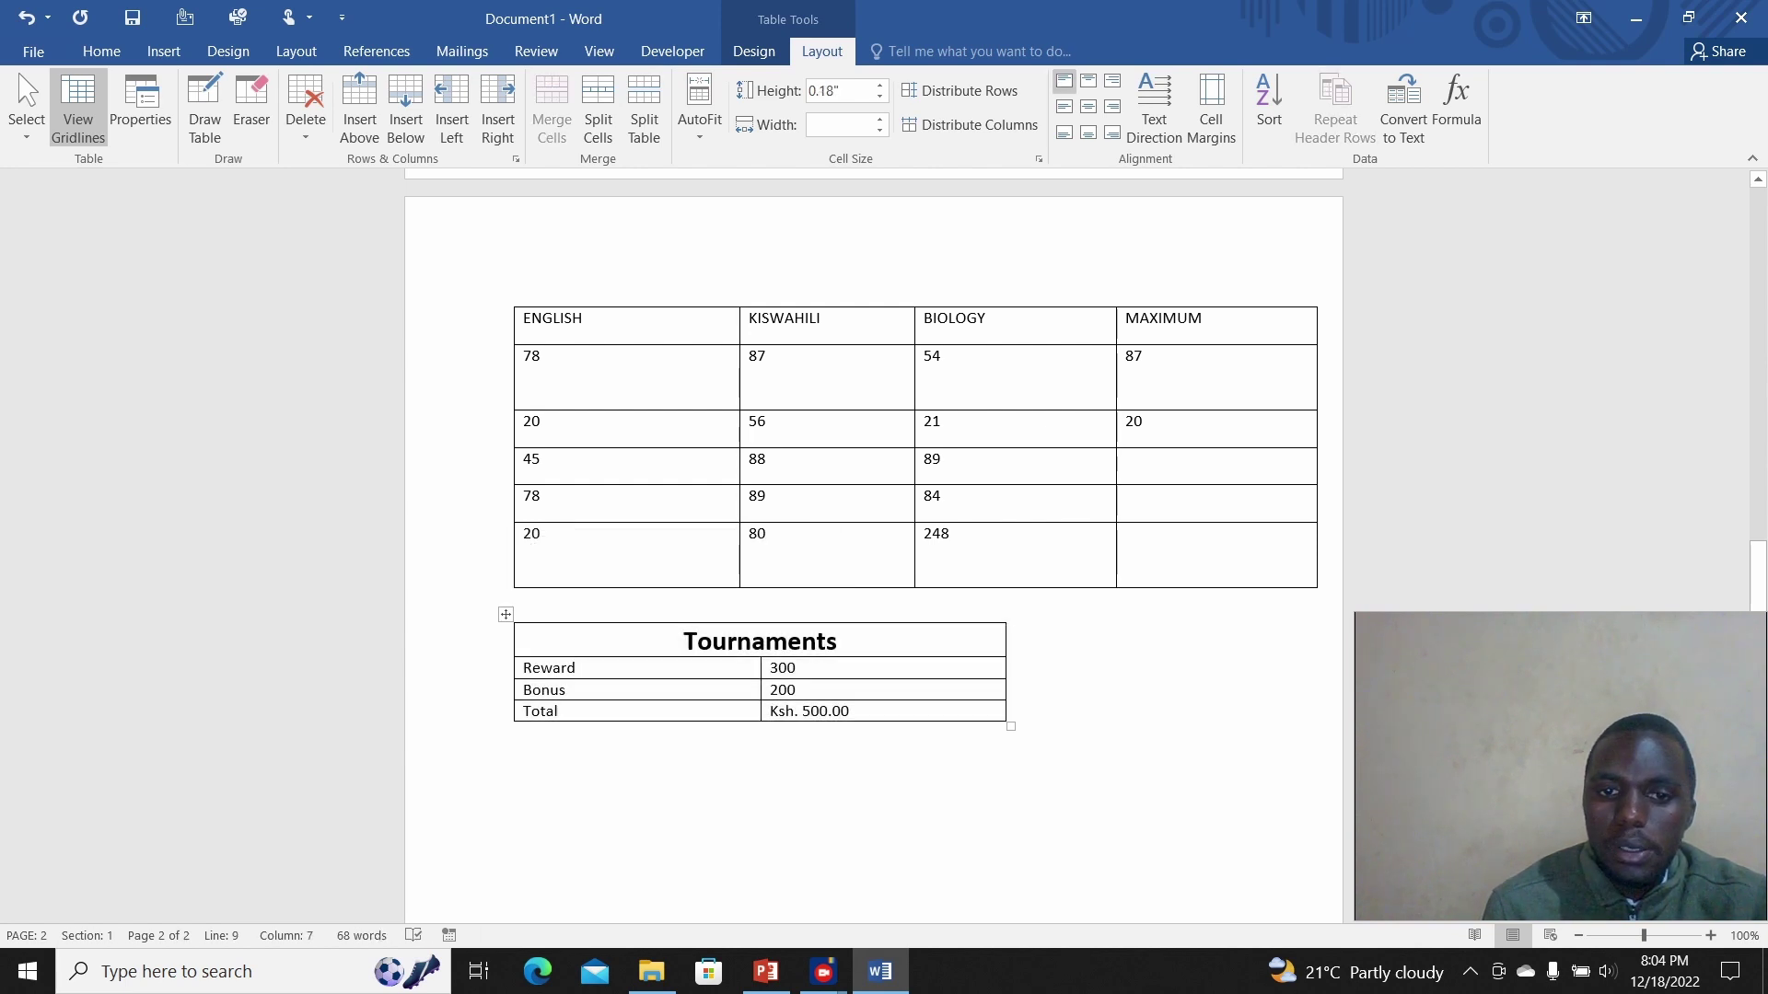
pyautogui.moveTo(802, 668); pyautogui.dragTo(829, 711)
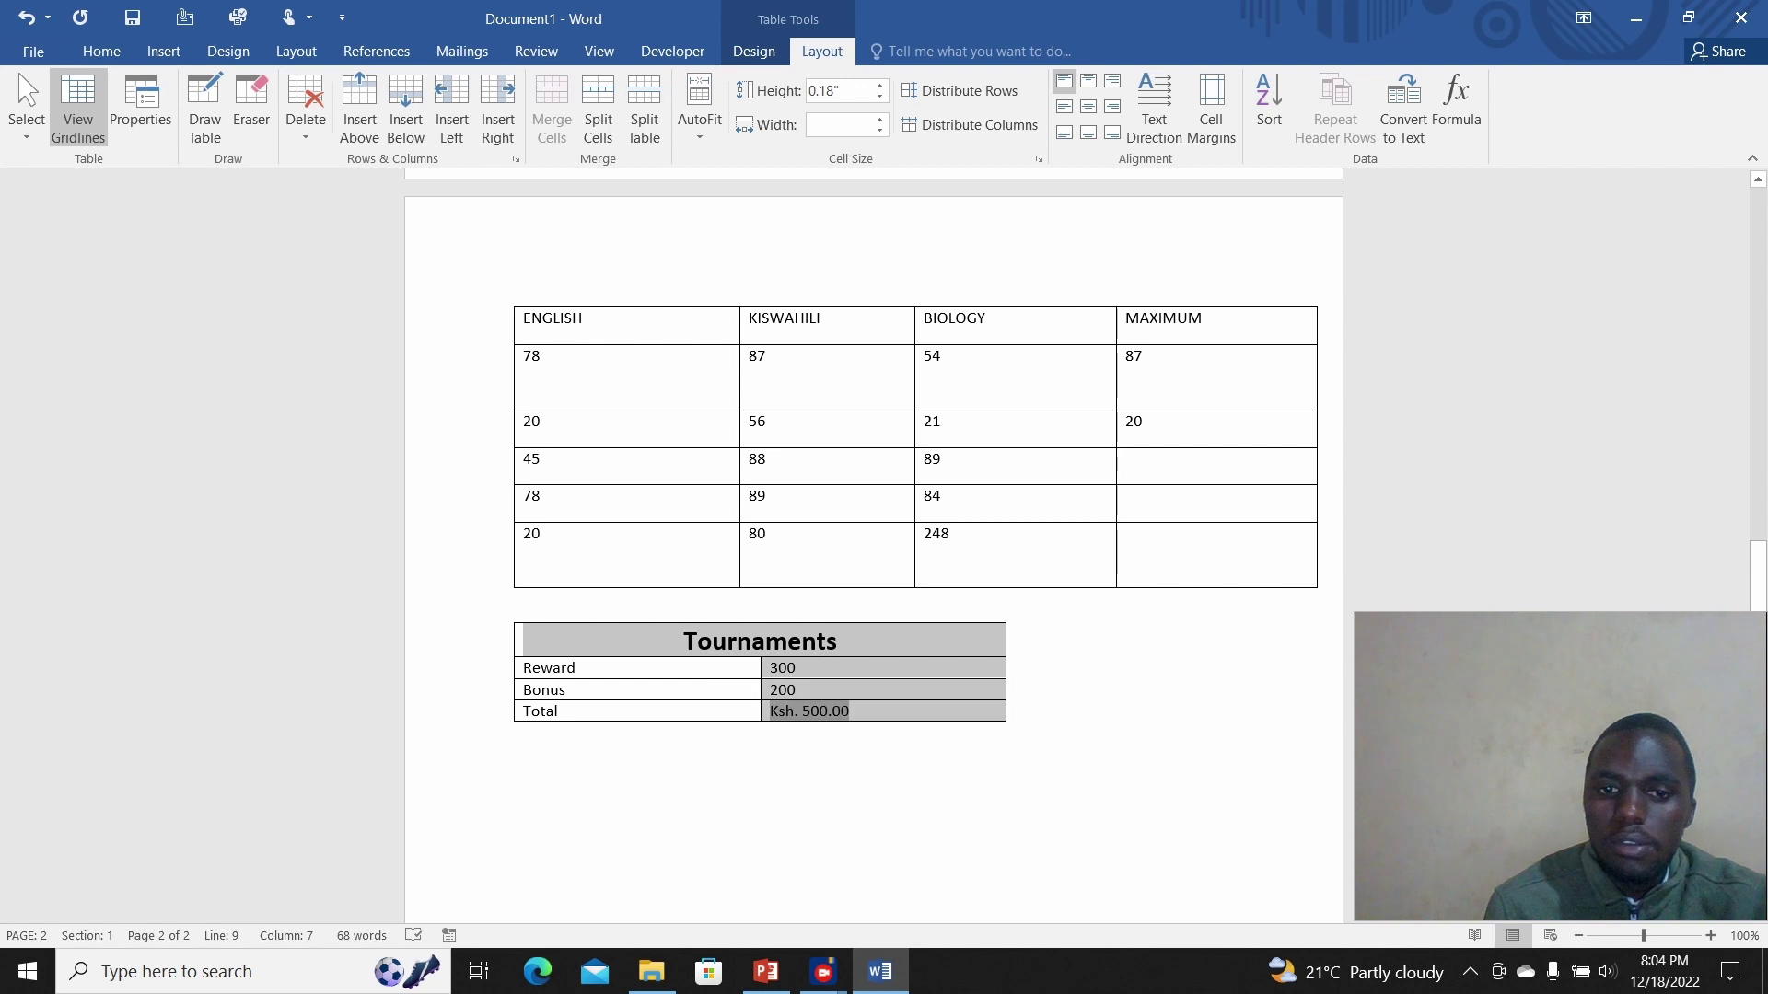
pyautogui.click(797, 668)
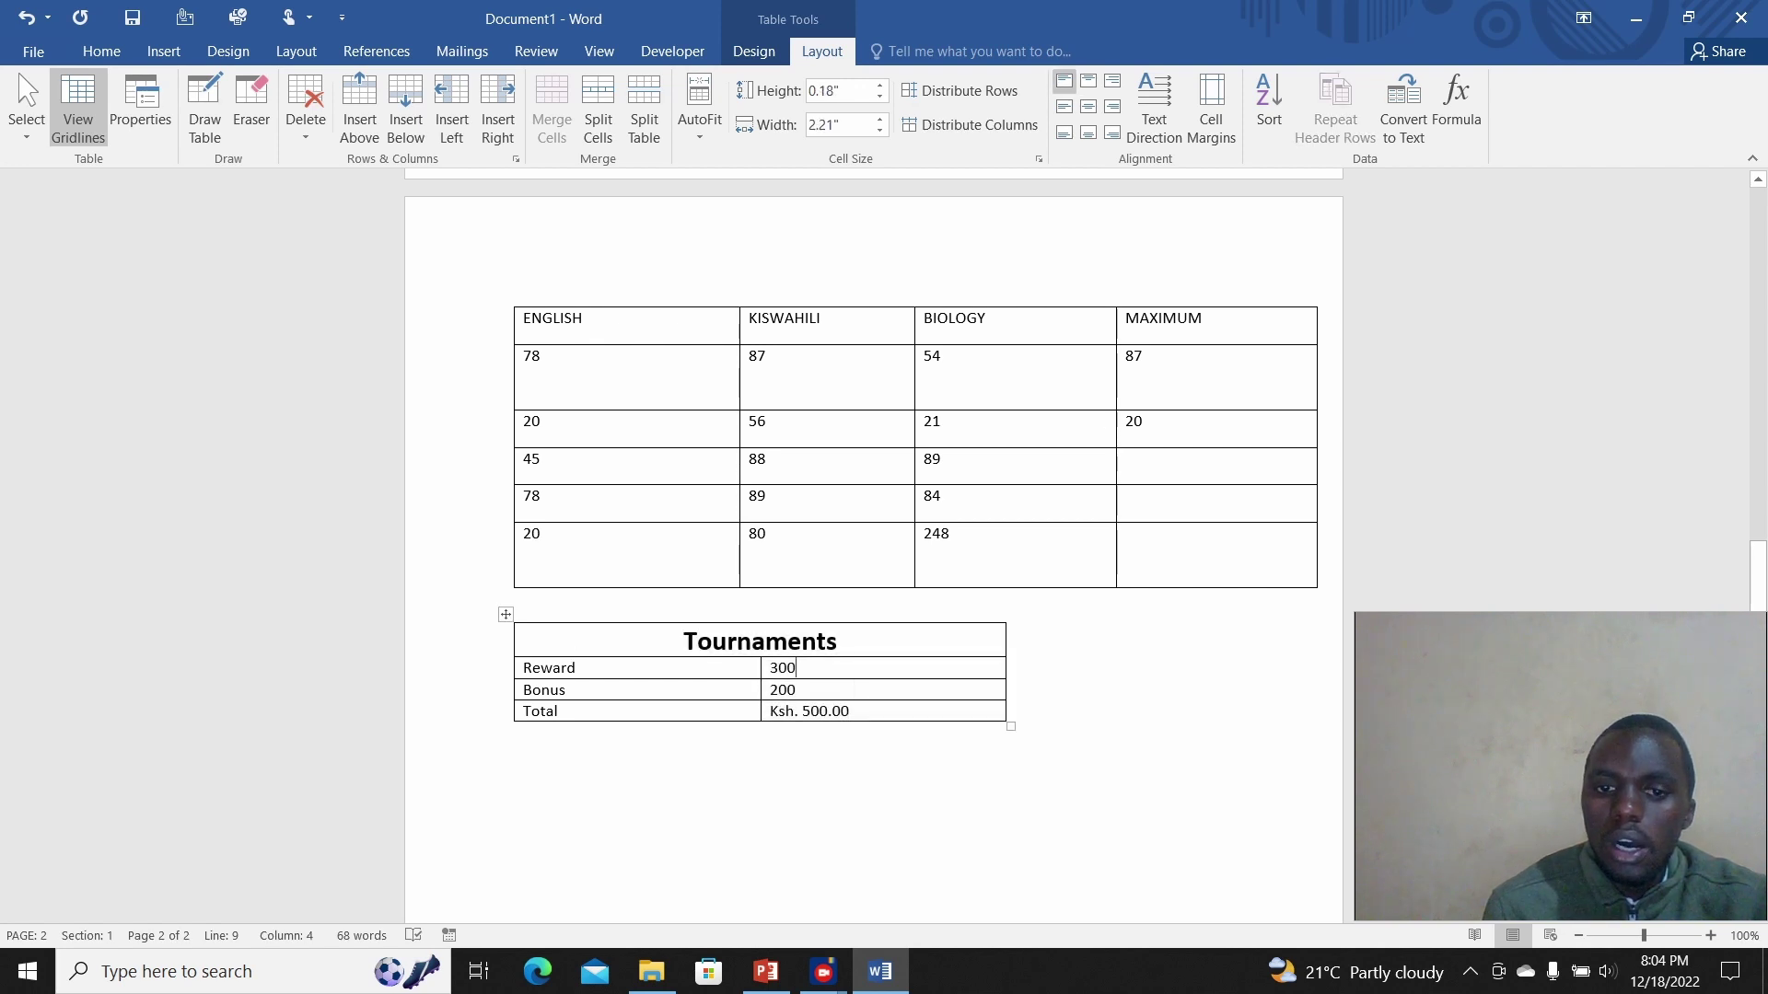
pyautogui.click(838, 641)
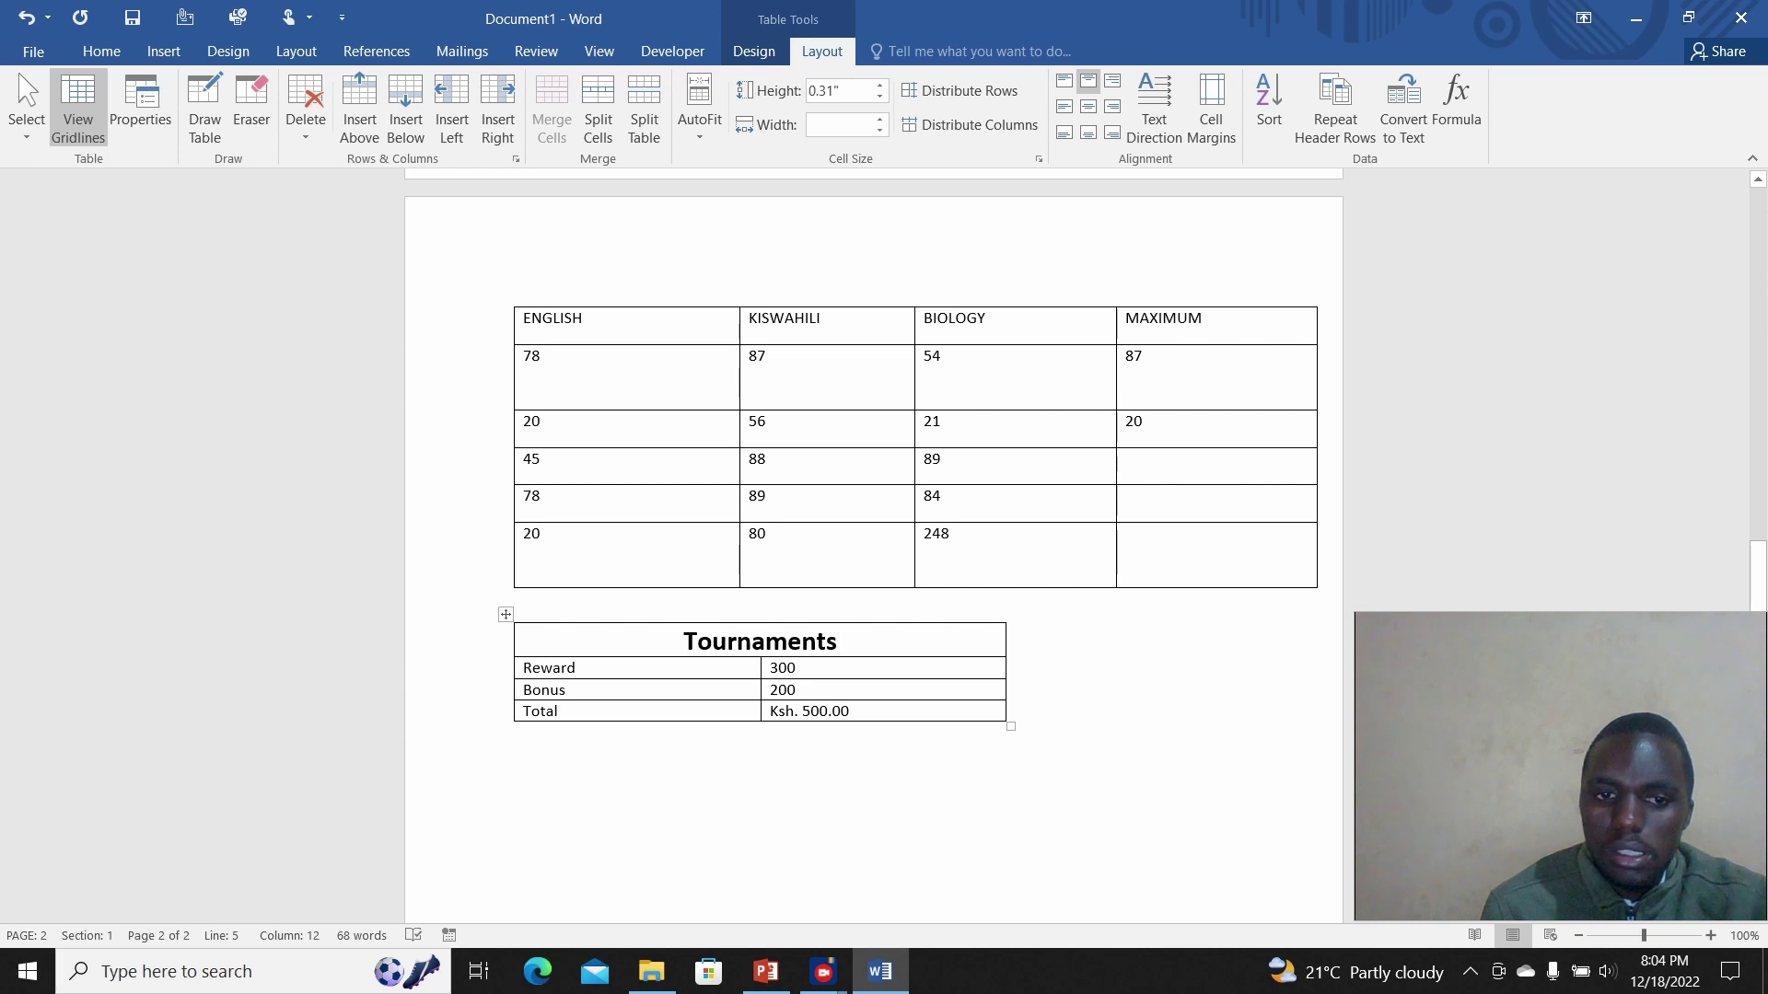
pyautogui.moveTo(553, 668); pyautogui.dragTo(552, 711)
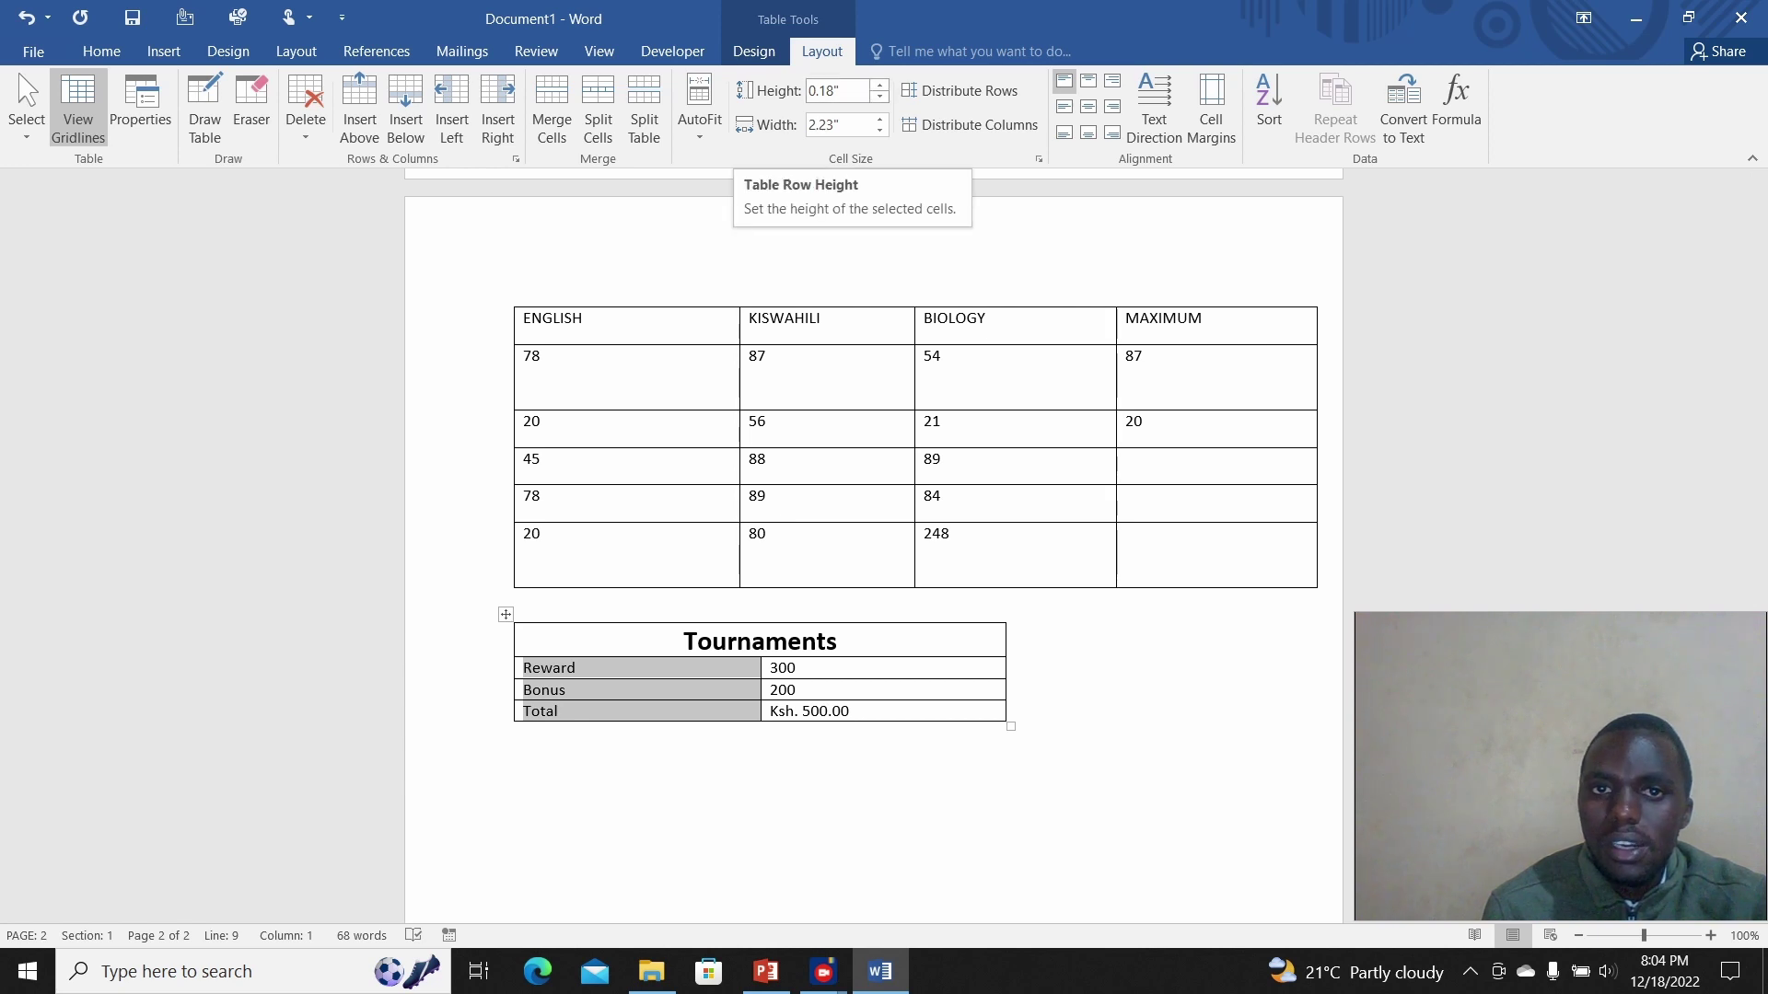
# Step: Lower the label rows' height and set the label column width to 2 inches
pyautogui.click(880, 98)
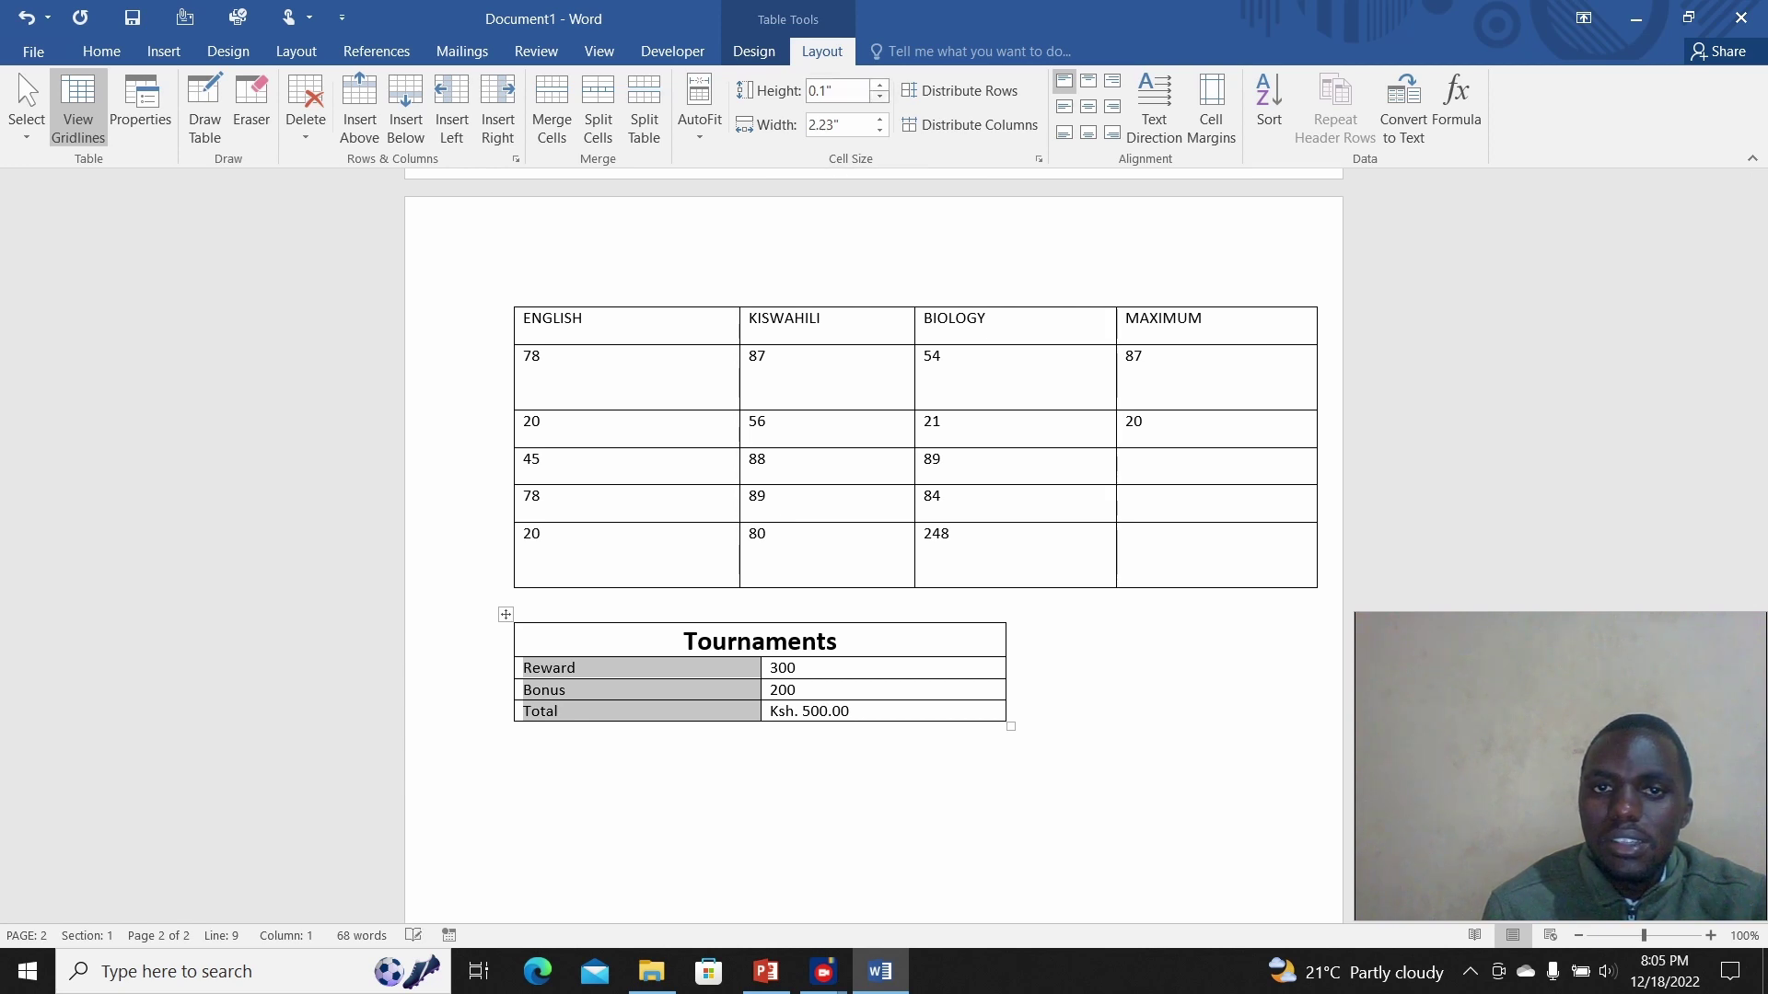
pyautogui.click(879, 97)
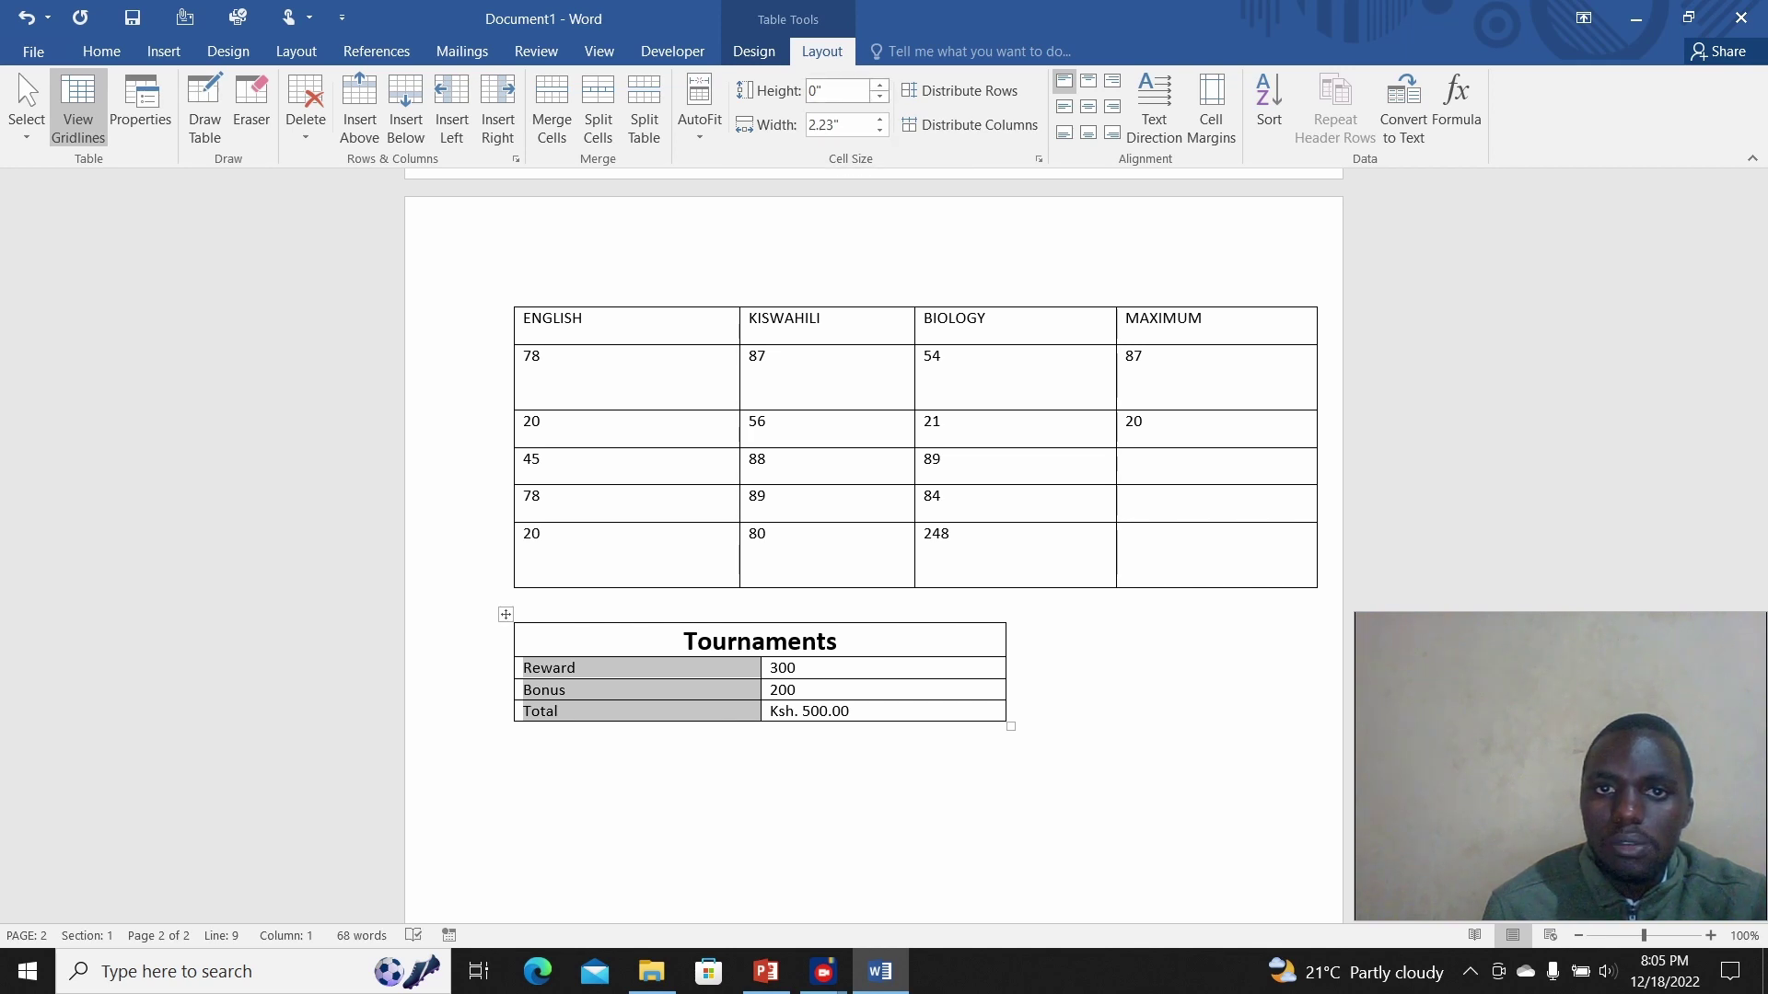
pyautogui.click(880, 130)
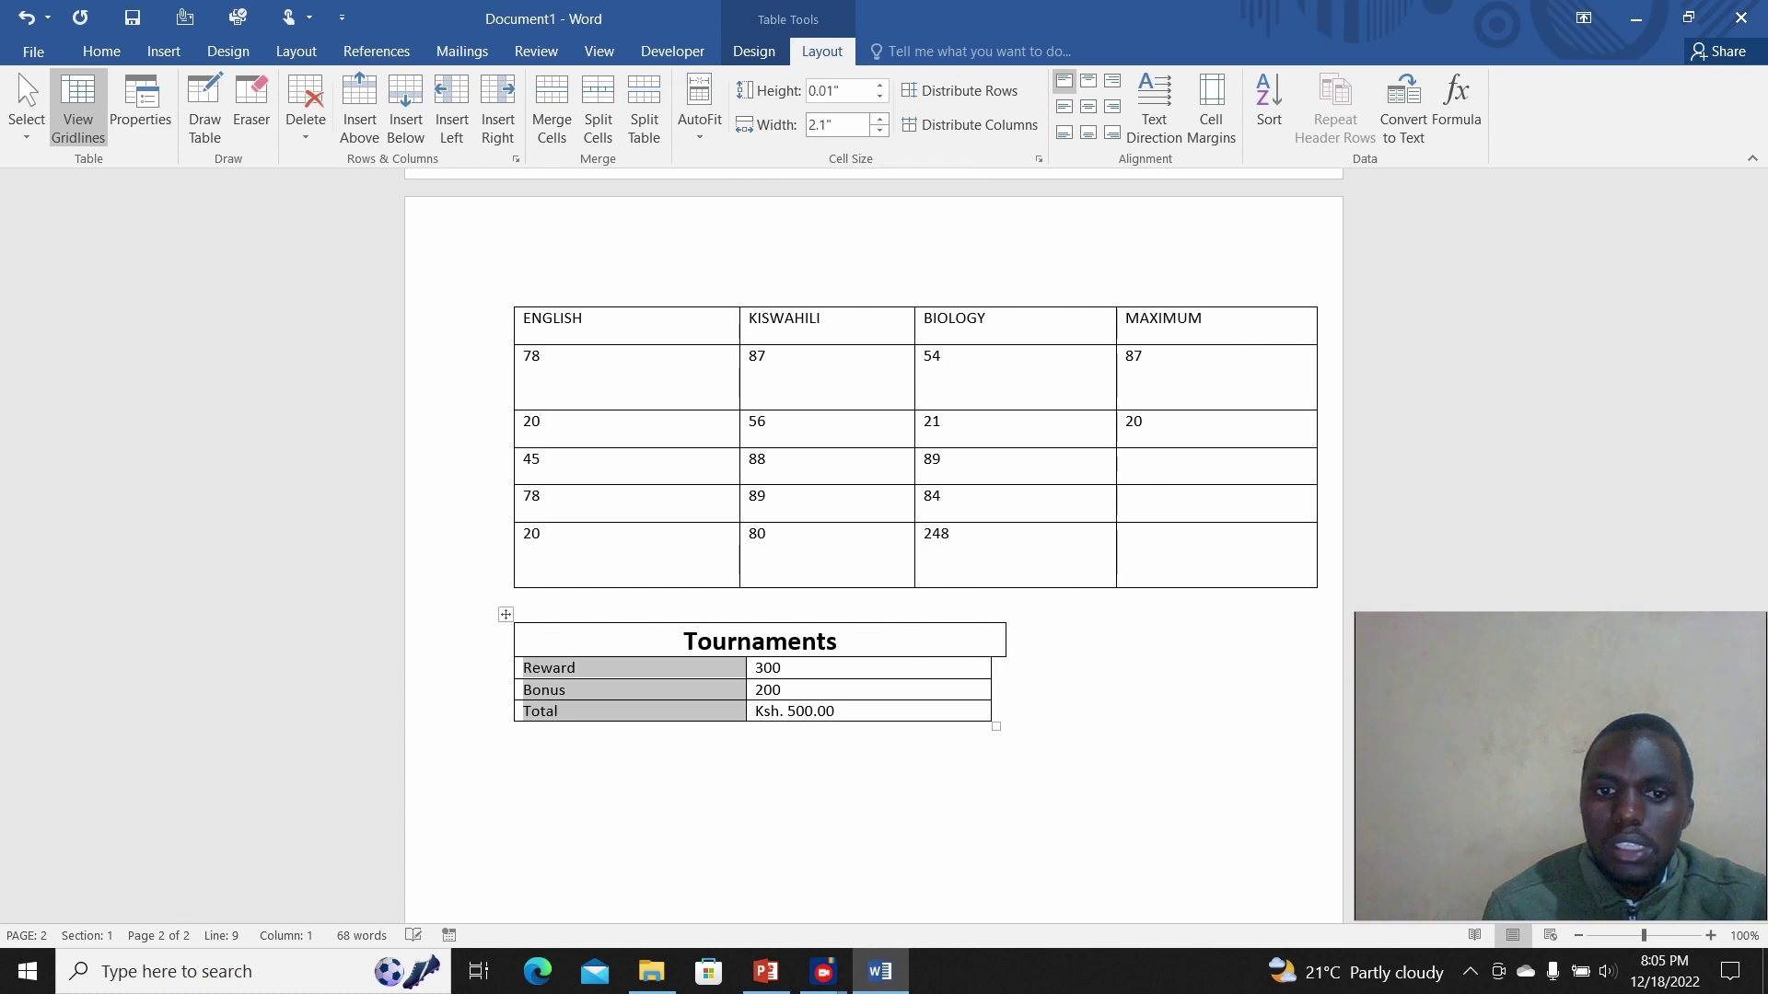
pyautogui.click(880, 129)
pyautogui.click(881, 130)
pyautogui.click(880, 130)
pyautogui.click(880, 130)
pyautogui.click(881, 129)
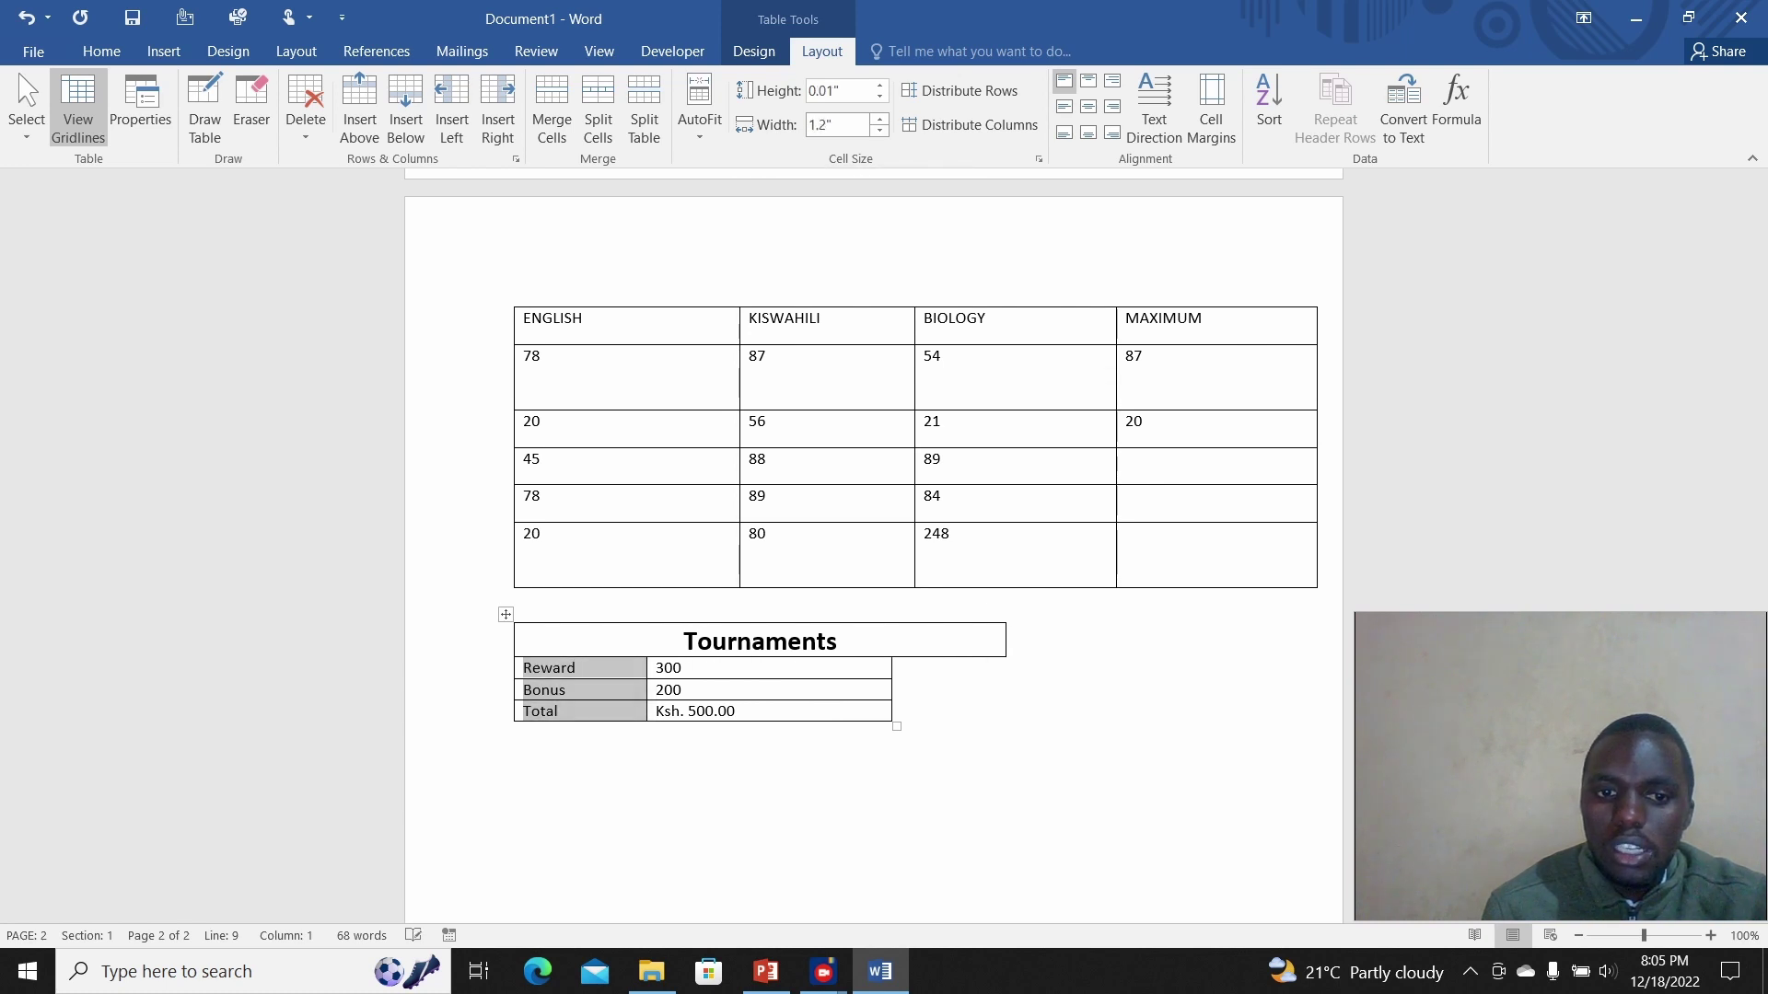
pyautogui.click(881, 130)
pyautogui.click(880, 130)
pyautogui.click(880, 130)
pyautogui.click(880, 130)
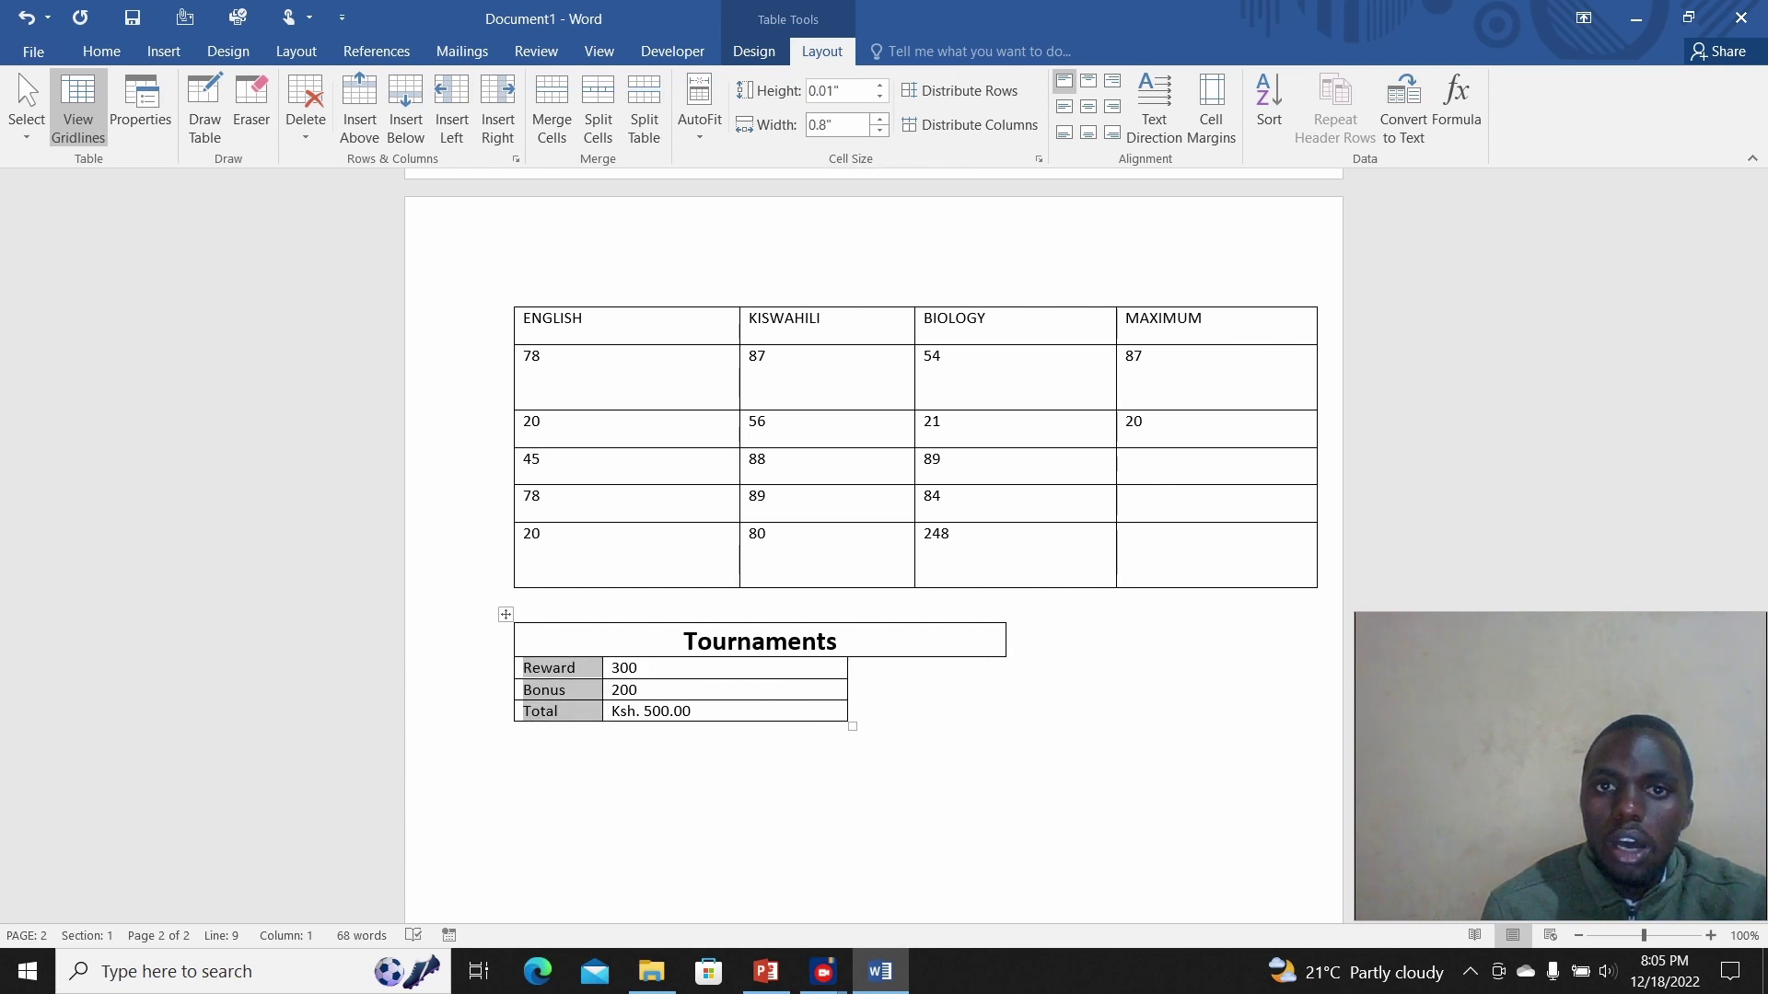
pyautogui.click(880, 118)
pyautogui.click(880, 119)
pyautogui.click(880, 119)
pyautogui.click(880, 119)
pyautogui.click(881, 119)
pyautogui.click(881, 119)
pyautogui.click(880, 119)
pyautogui.click(880, 119)
pyautogui.click(880, 118)
pyautogui.click(881, 118)
pyautogui.click(881, 118)
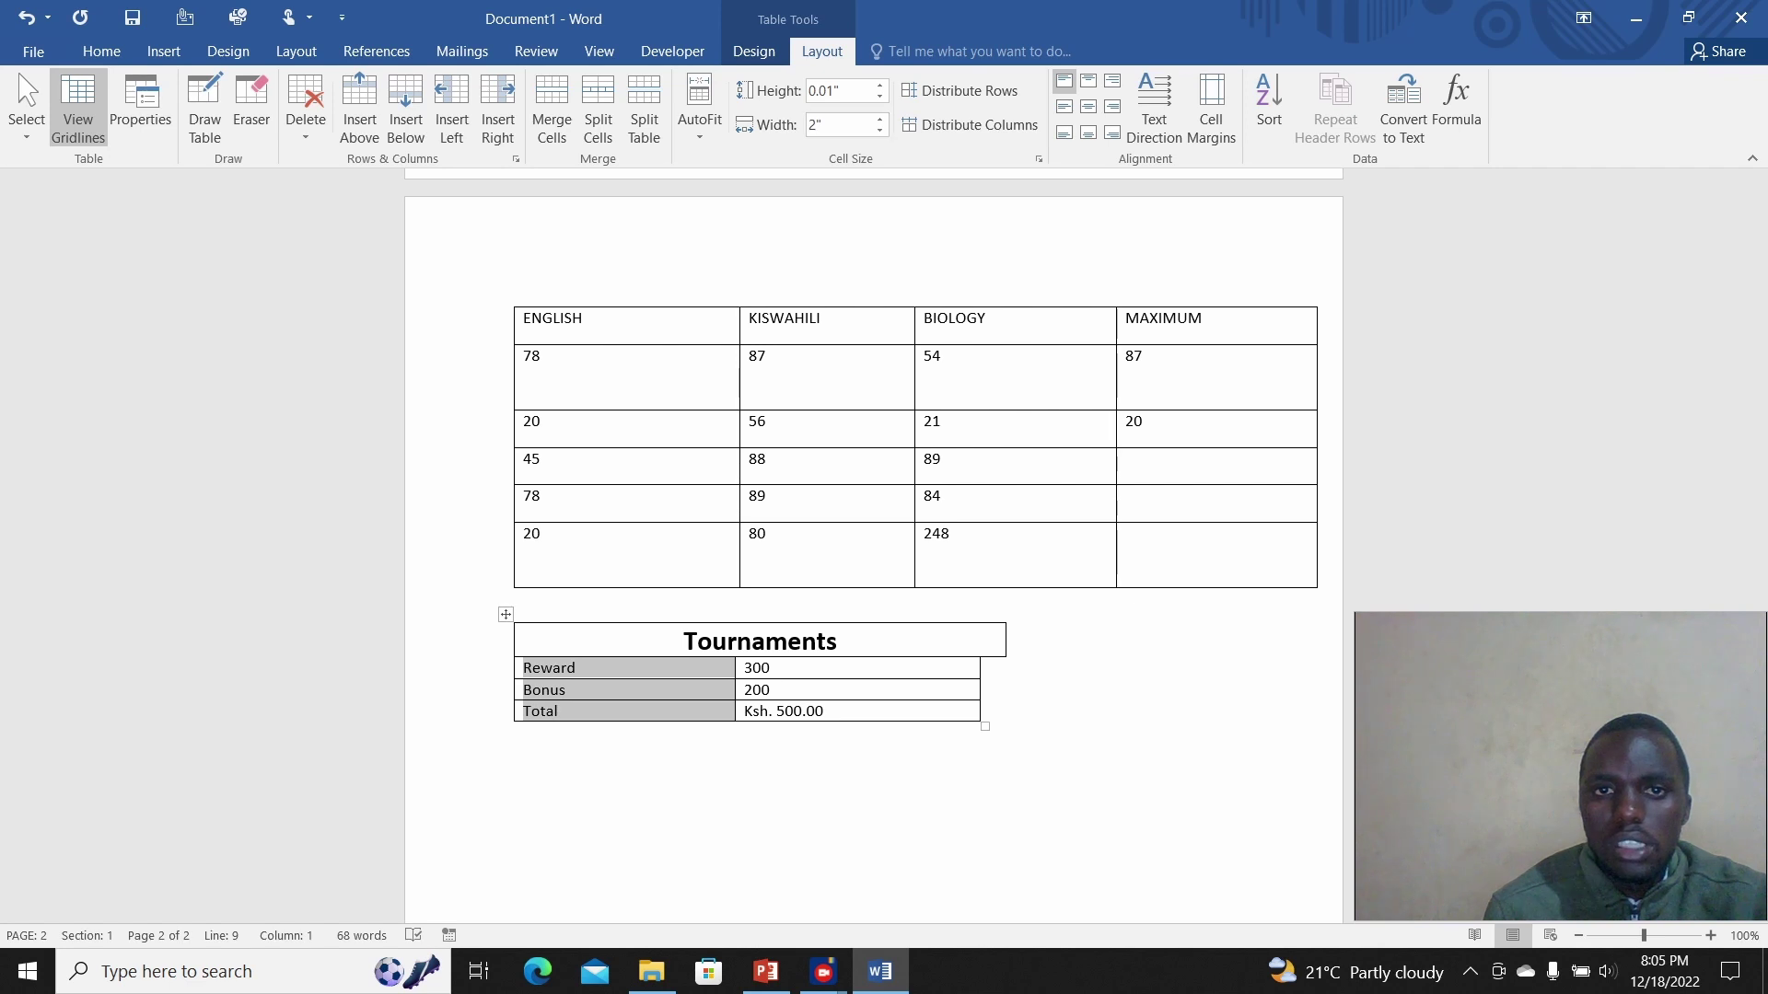
# Step: Return the row height to minimum and centre the Reward, Bonus and Total labels
pyautogui.click(881, 85)
pyautogui.click(880, 85)
pyautogui.click(880, 84)
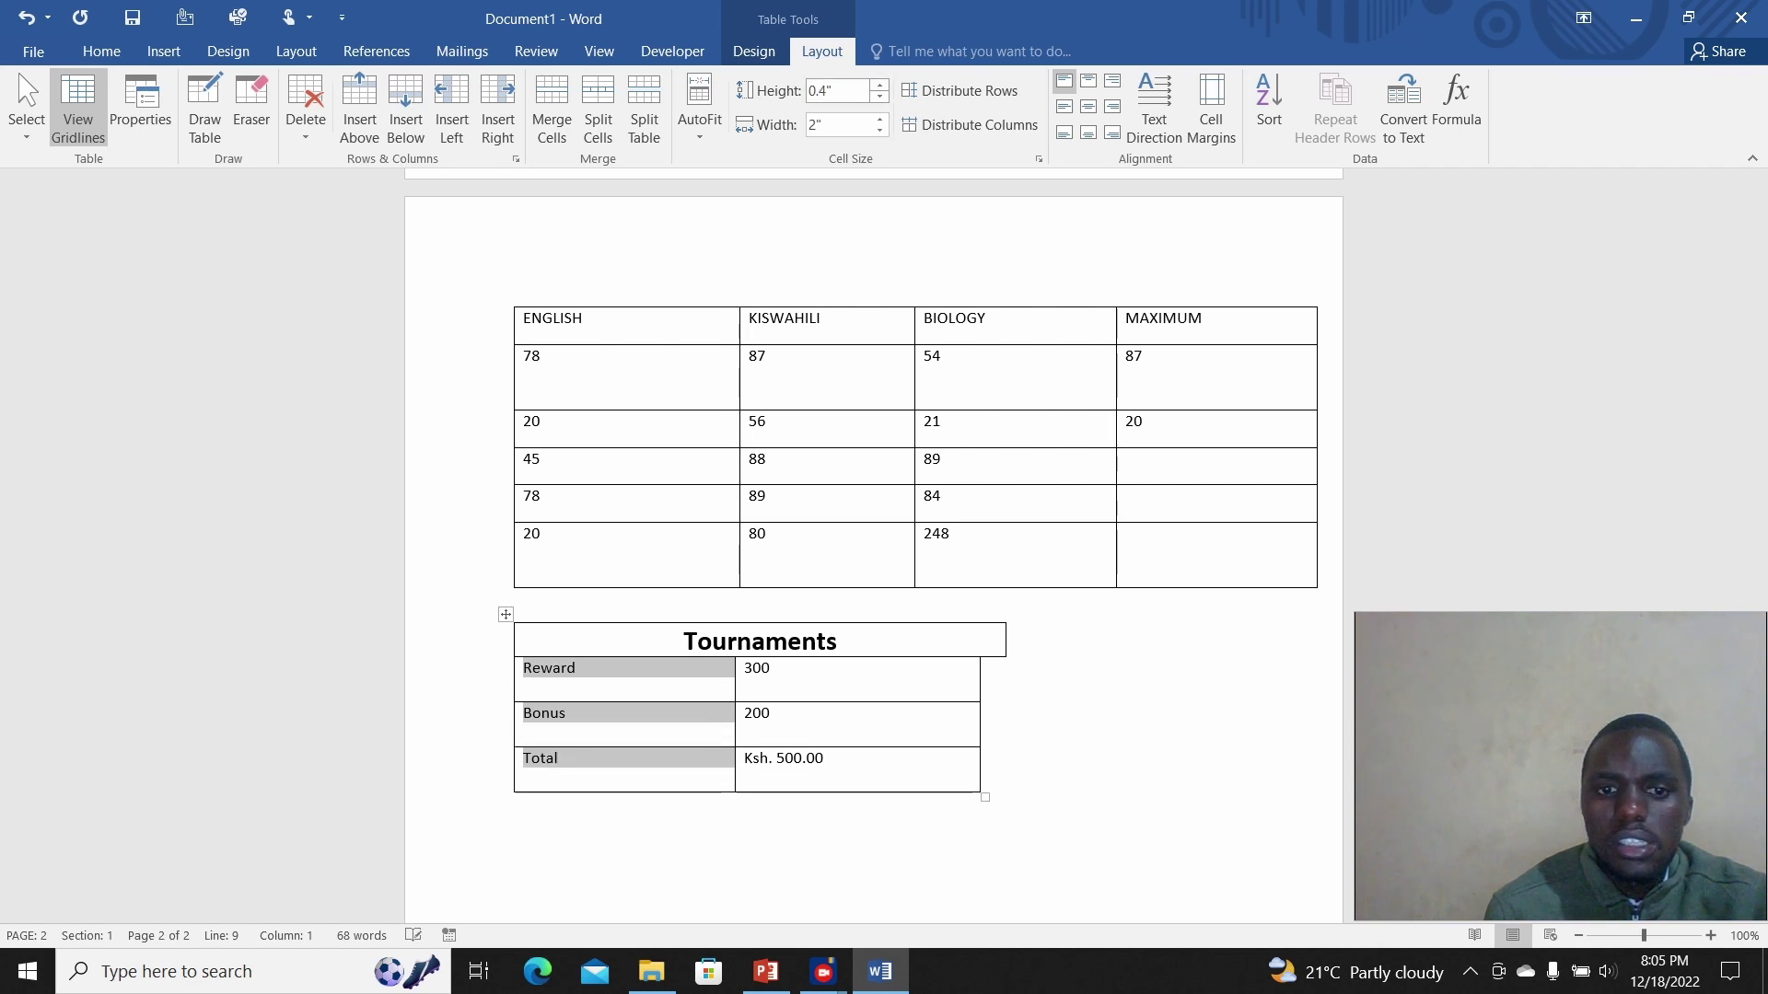
pyautogui.click(881, 96)
pyautogui.click(880, 96)
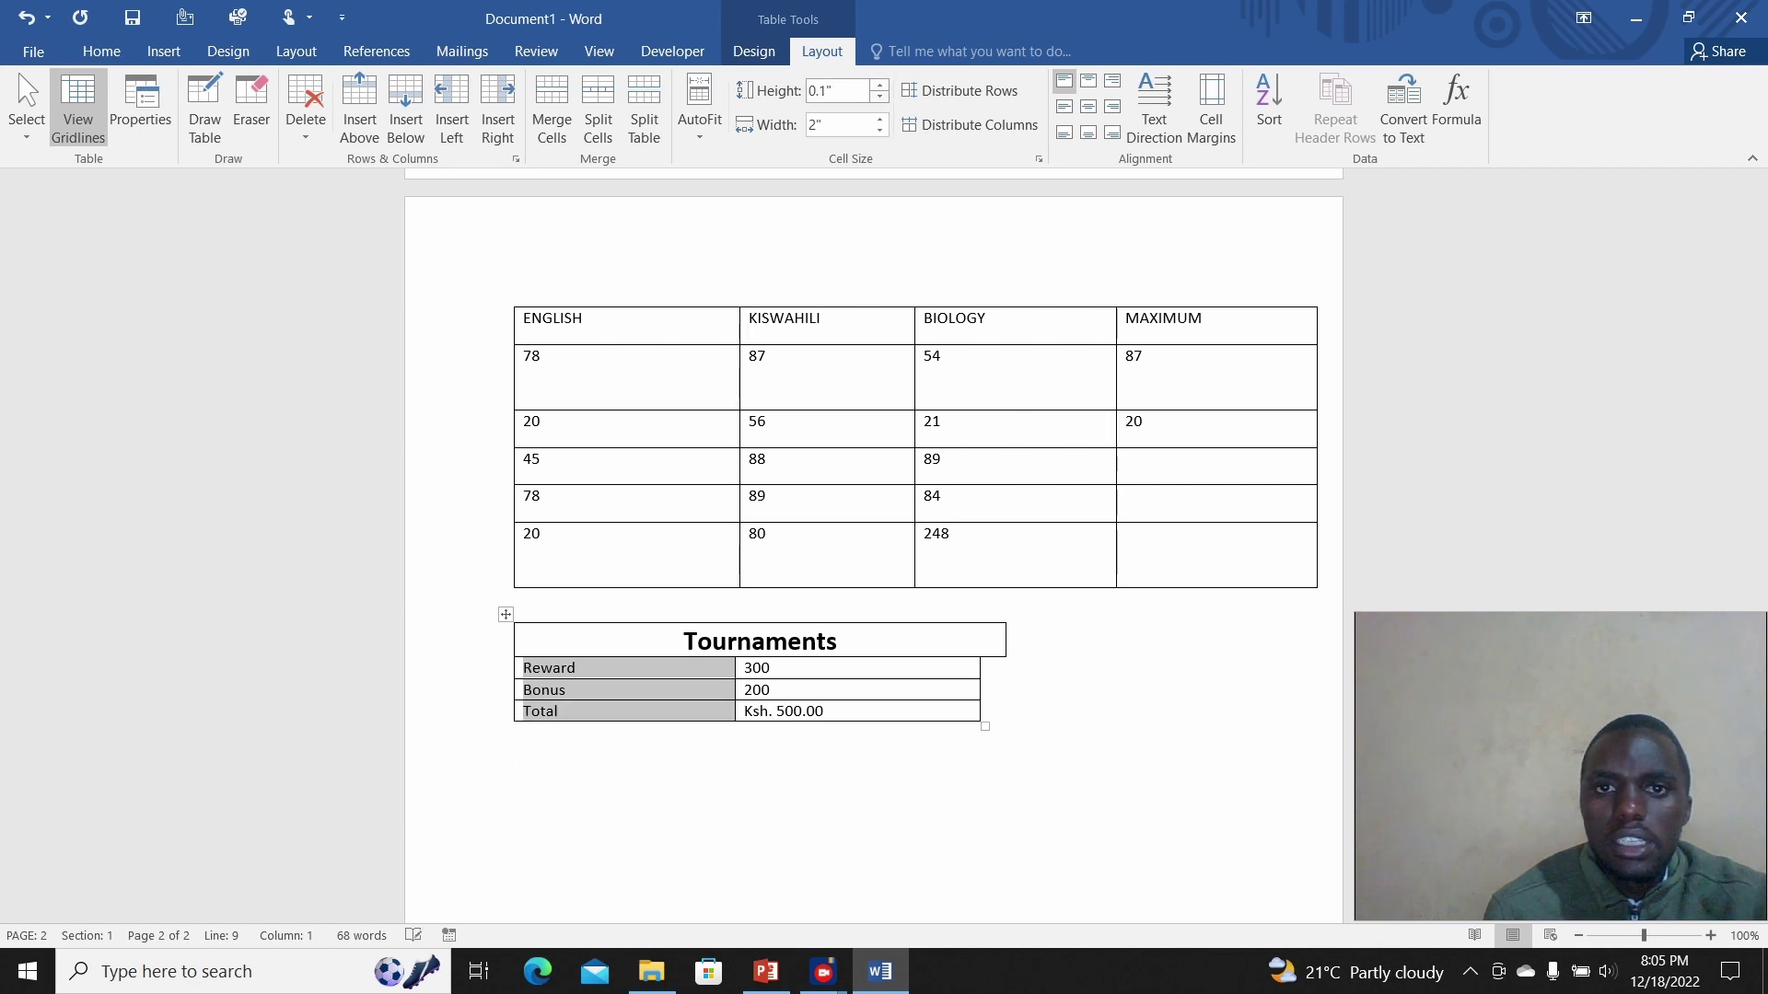
pyautogui.click(880, 96)
pyautogui.click(1088, 106)
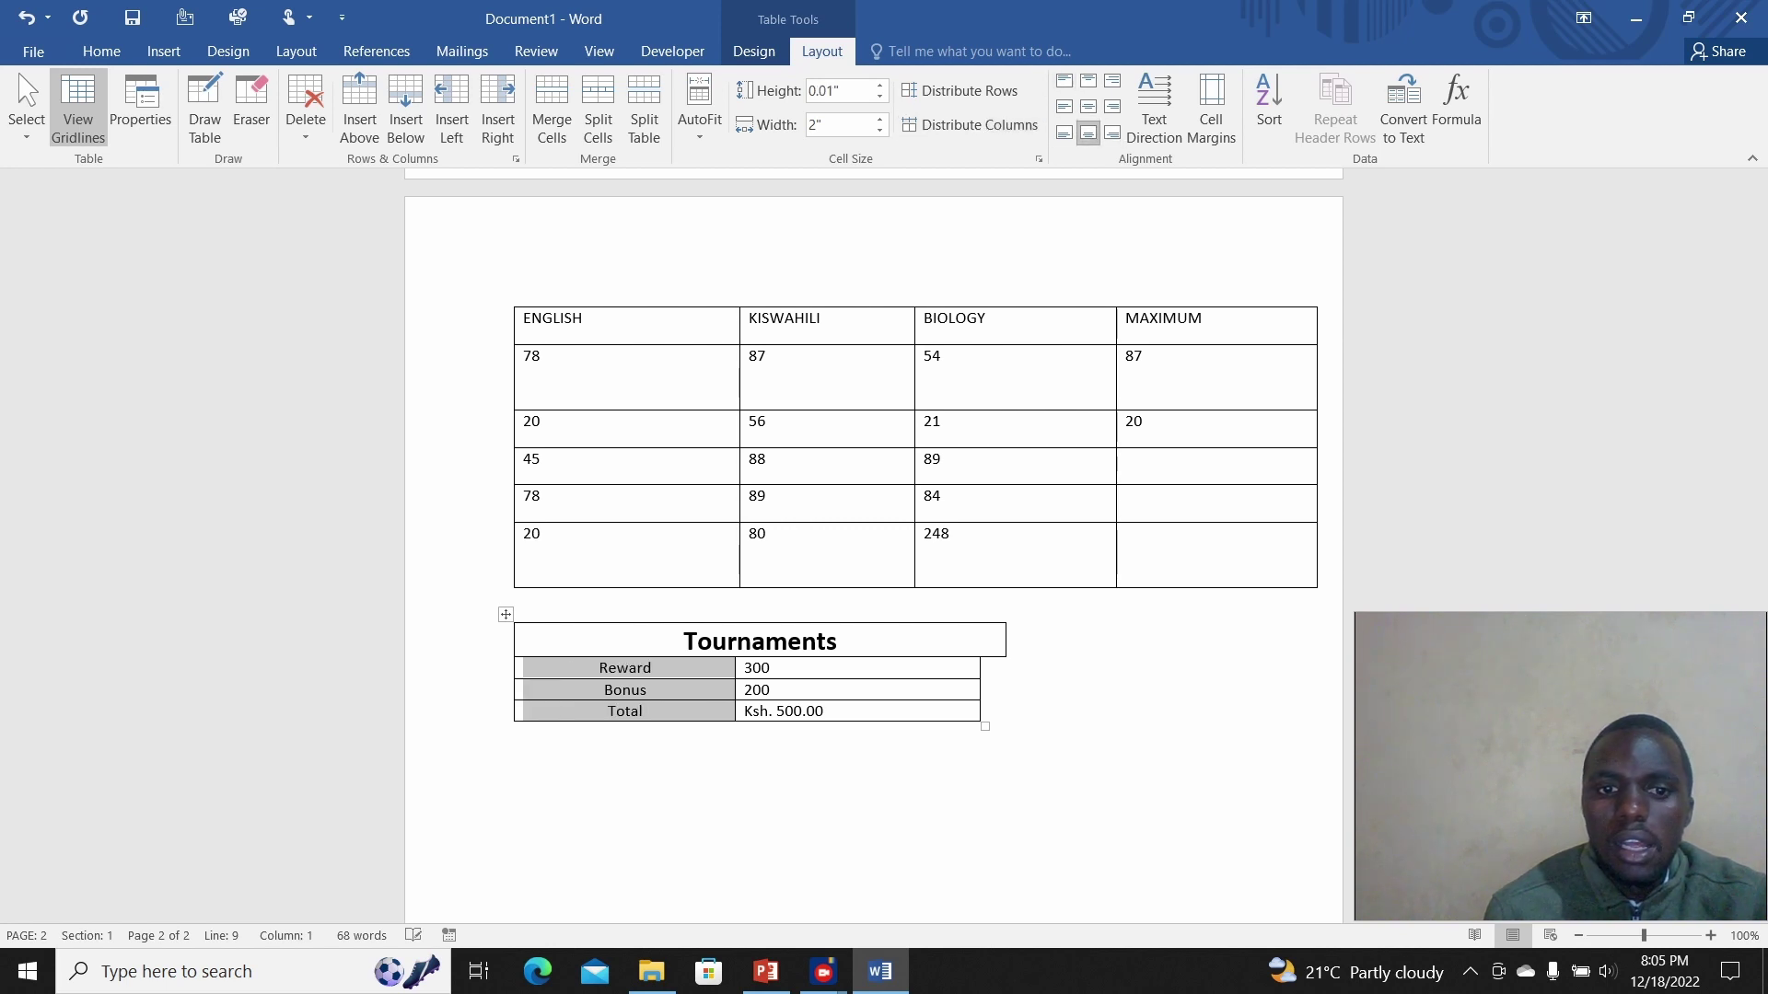
# Step: Align the labels bottom right and turn Reward to read vertically bottom-to-top
pyautogui.click(1113, 131)
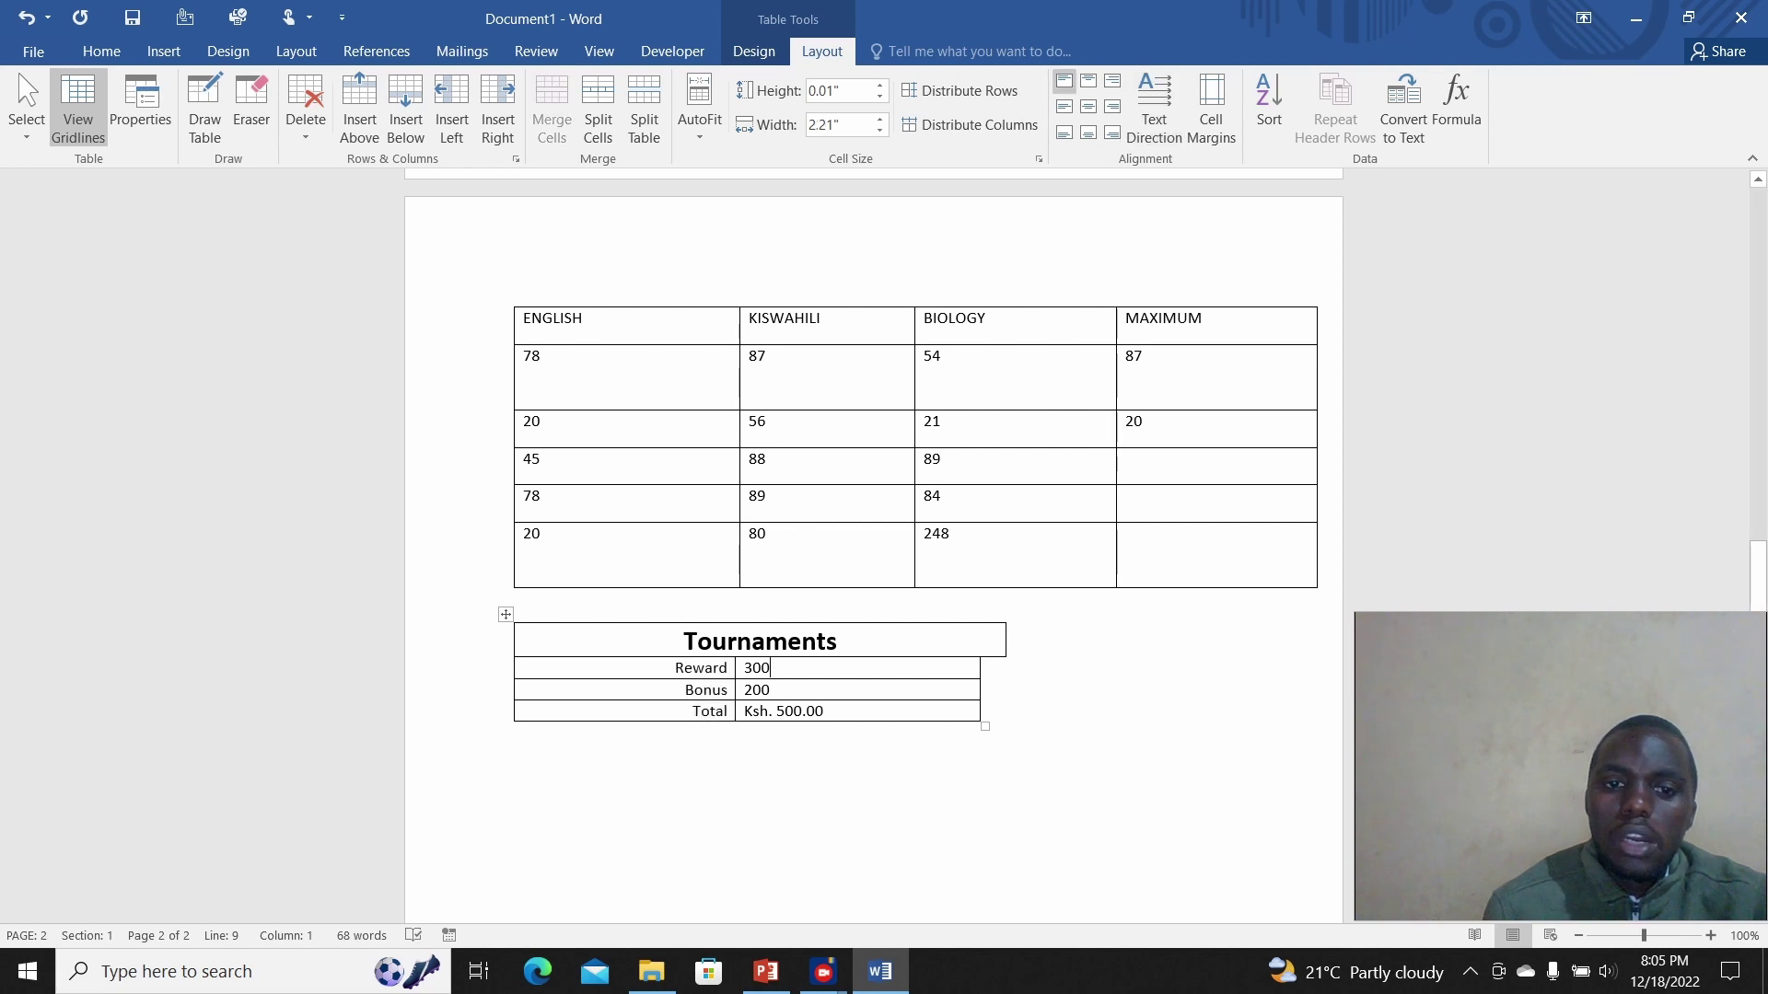
pyautogui.click(769, 668)
pyautogui.moveTo(675, 667)
pyautogui.mouseDown()
pyautogui.moveTo(718, 668)
pyautogui.moveTo(675, 668)
pyautogui.mouseUp()
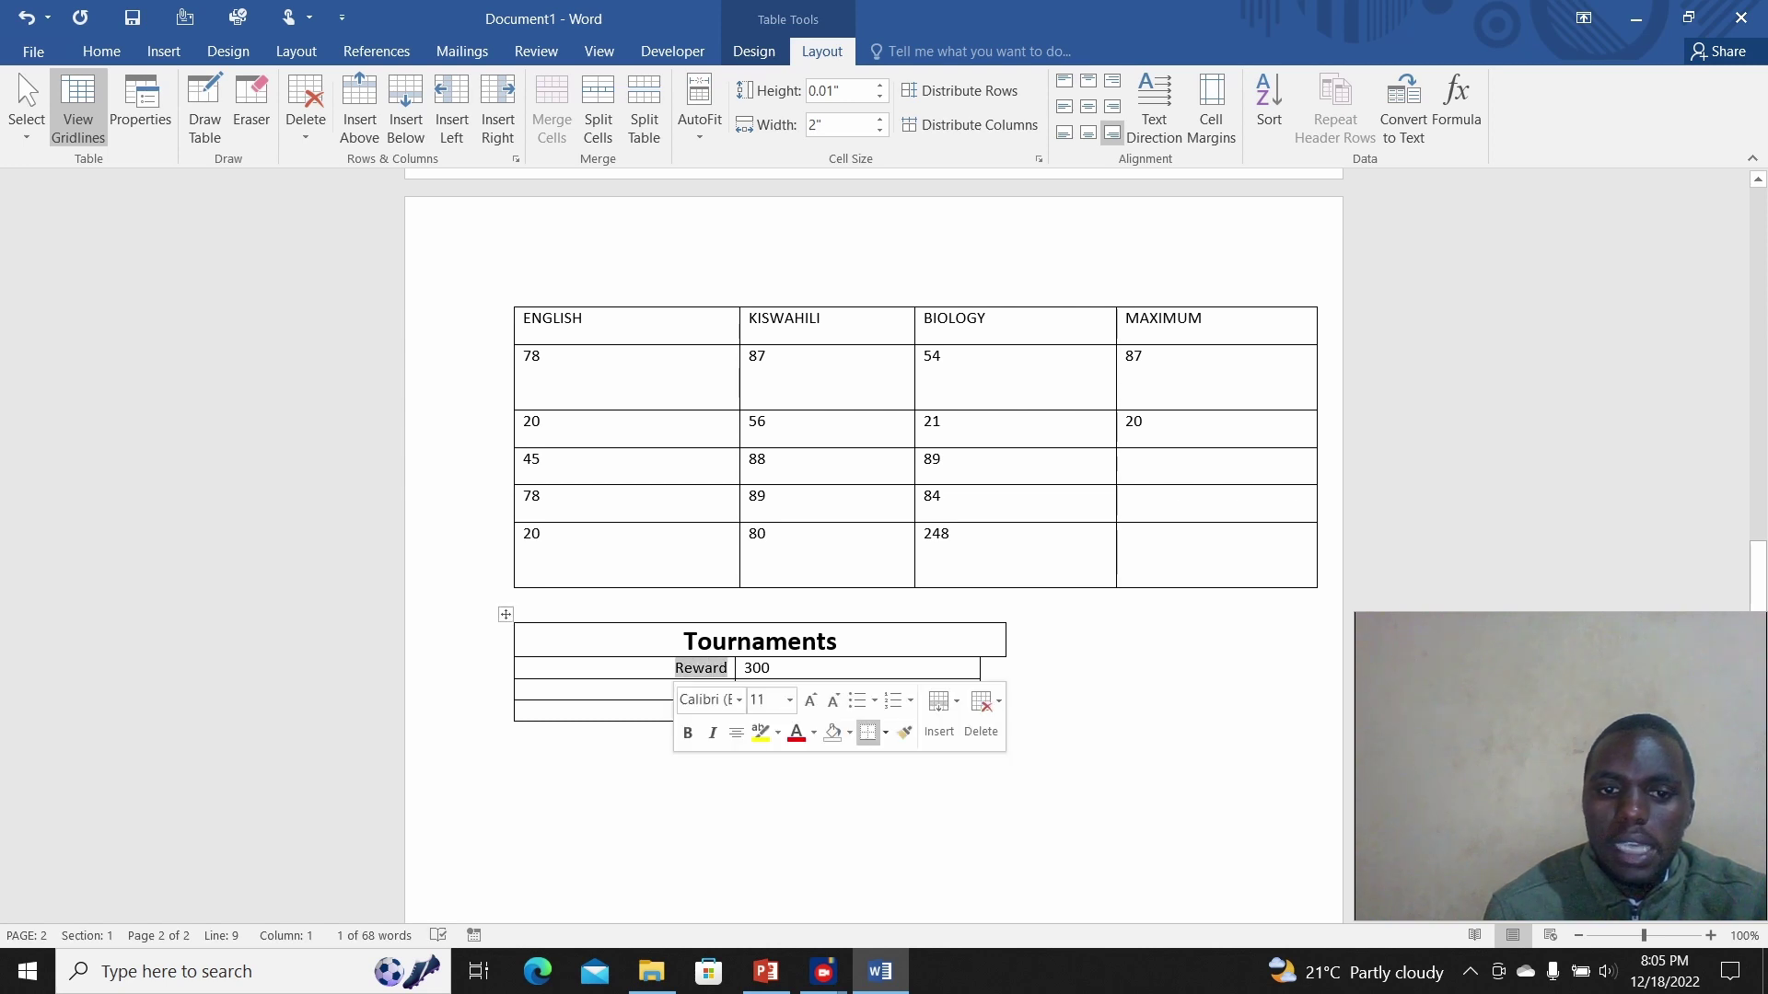
pyautogui.click(1155, 101)
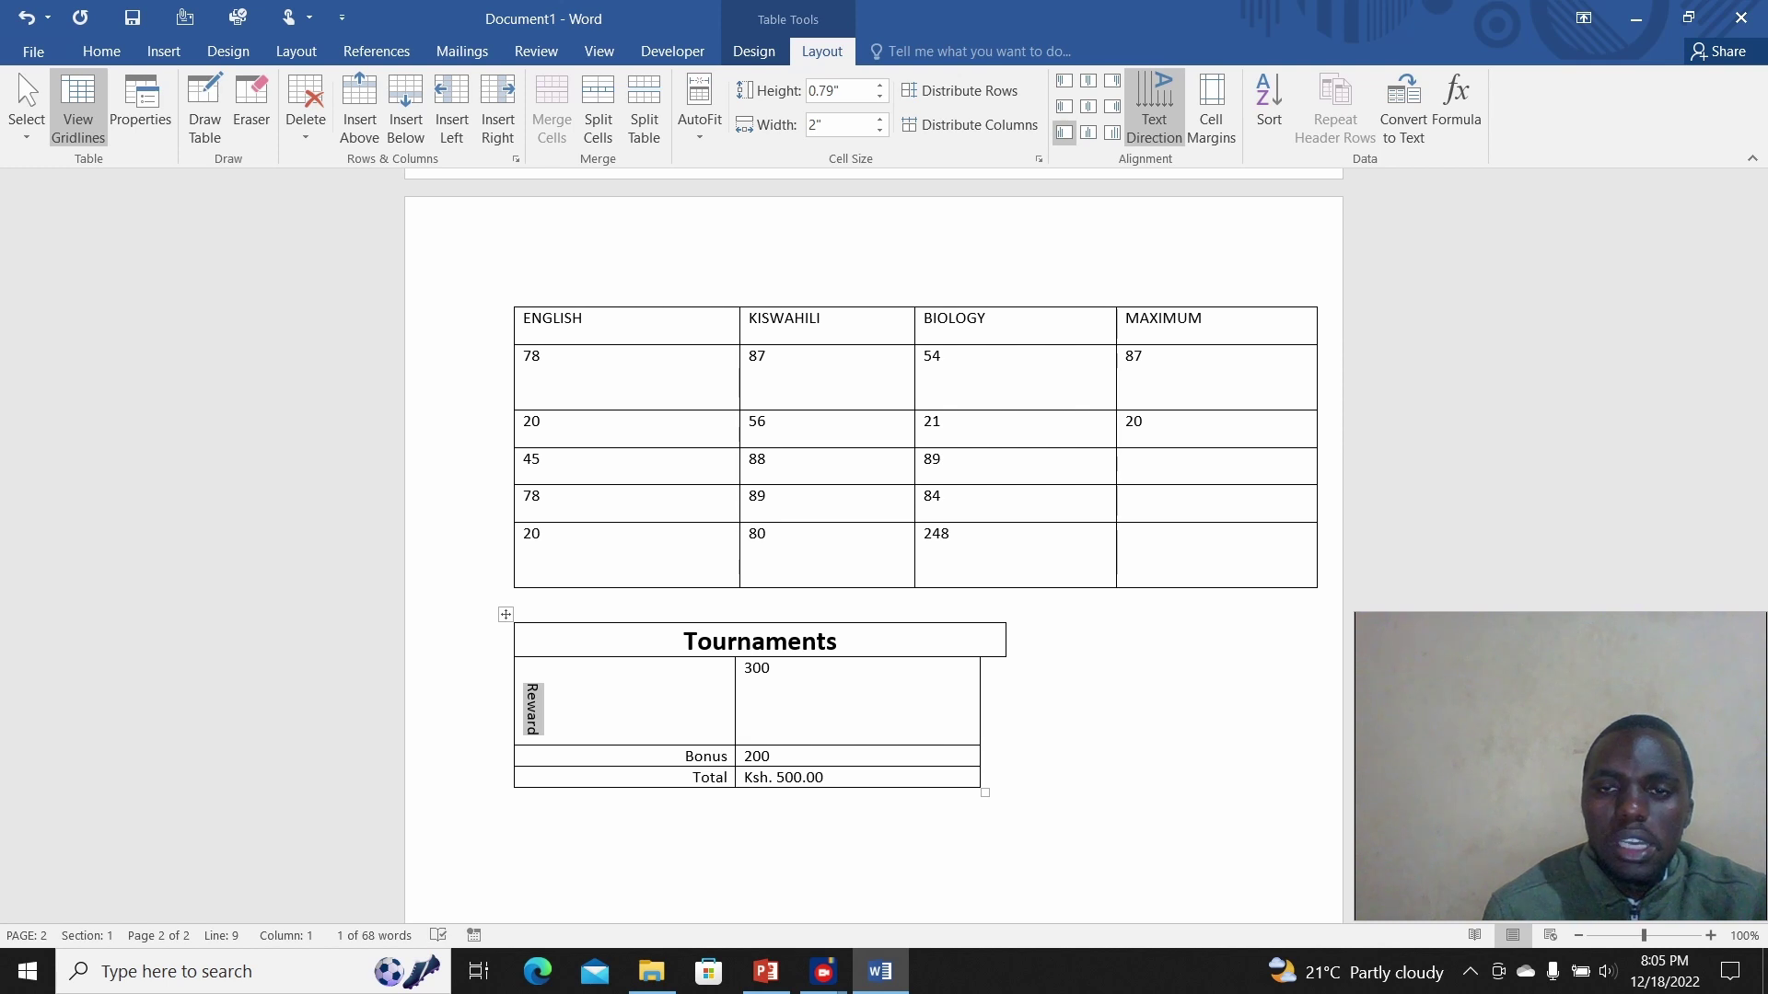
pyautogui.click(1155, 101)
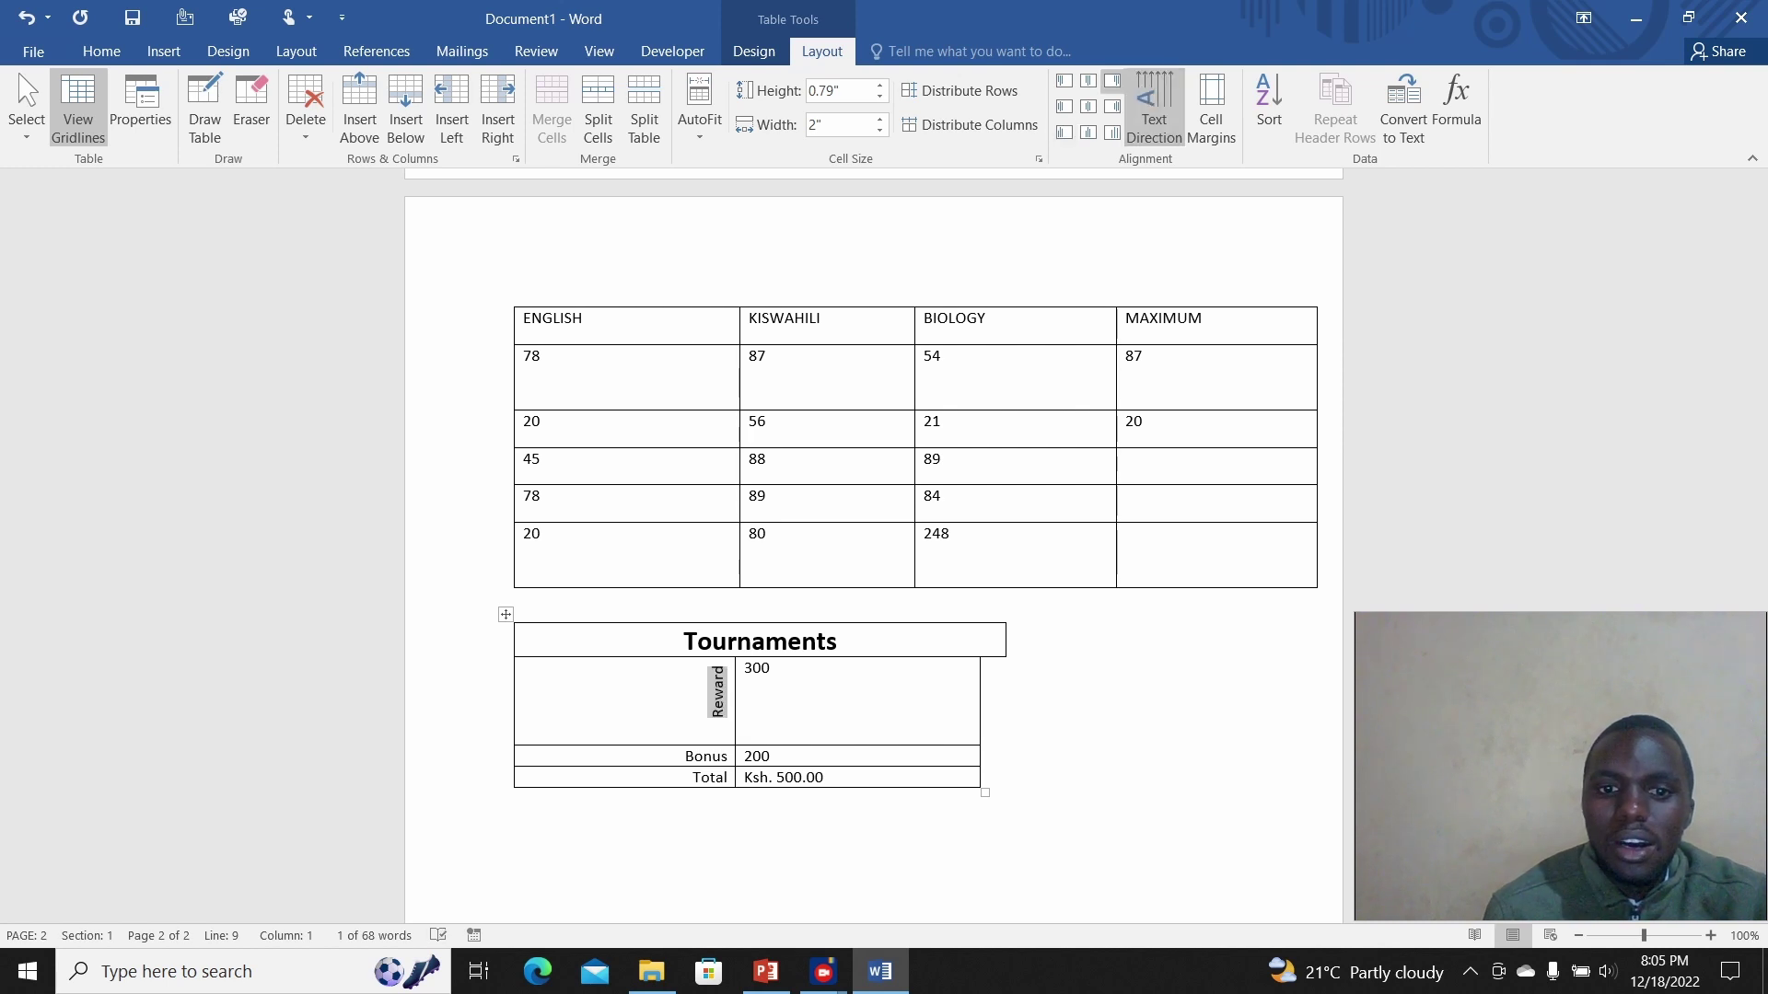
pyautogui.click(1155, 101)
pyautogui.click(1154, 102)
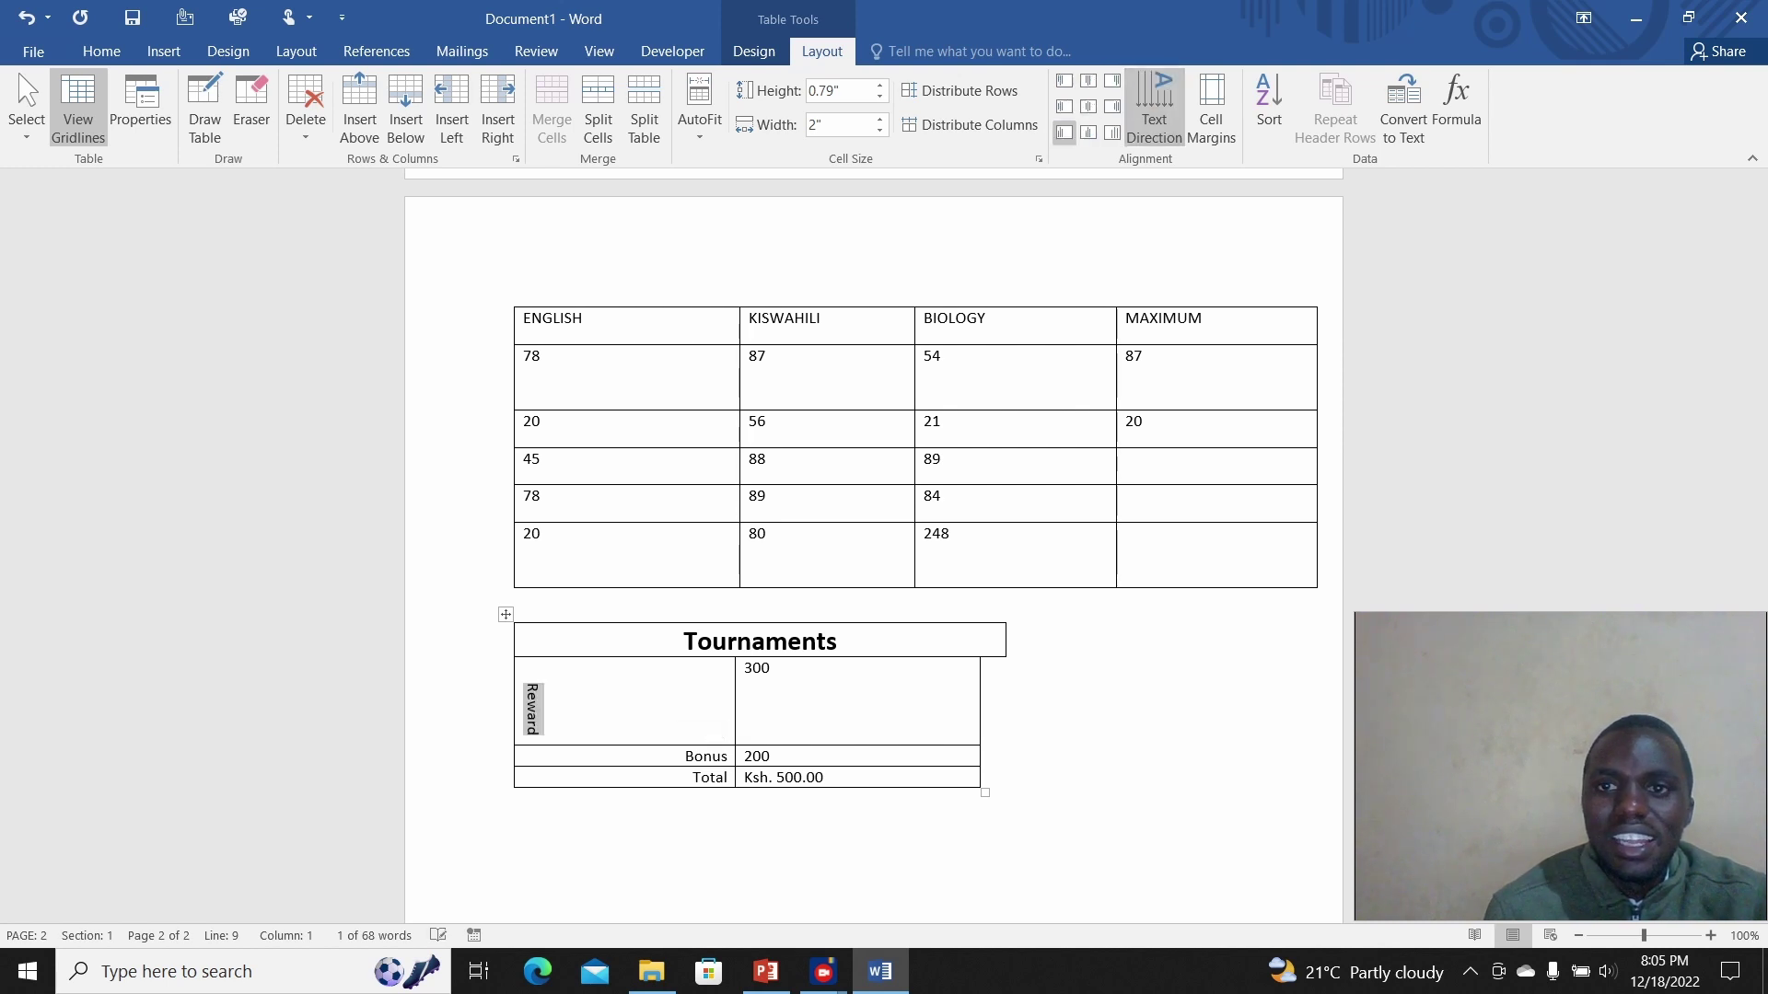
pyautogui.click(1155, 102)
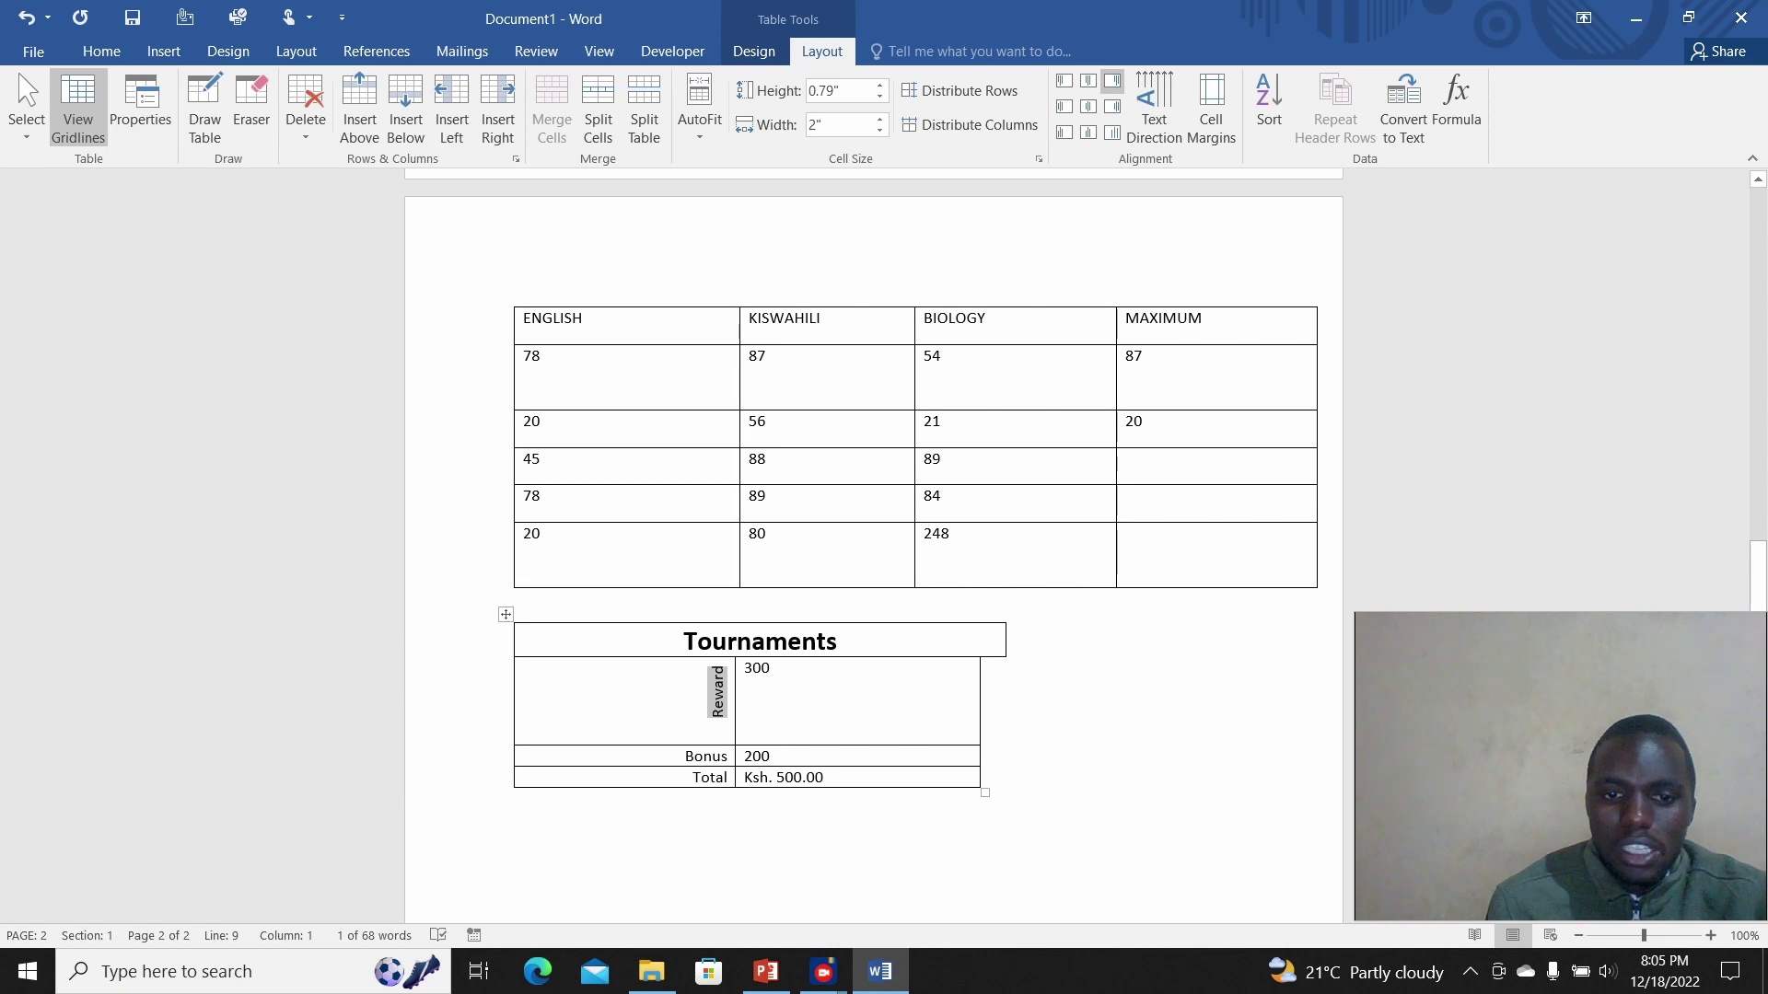
pyautogui.click(717, 667)
pyautogui.click(505, 614)
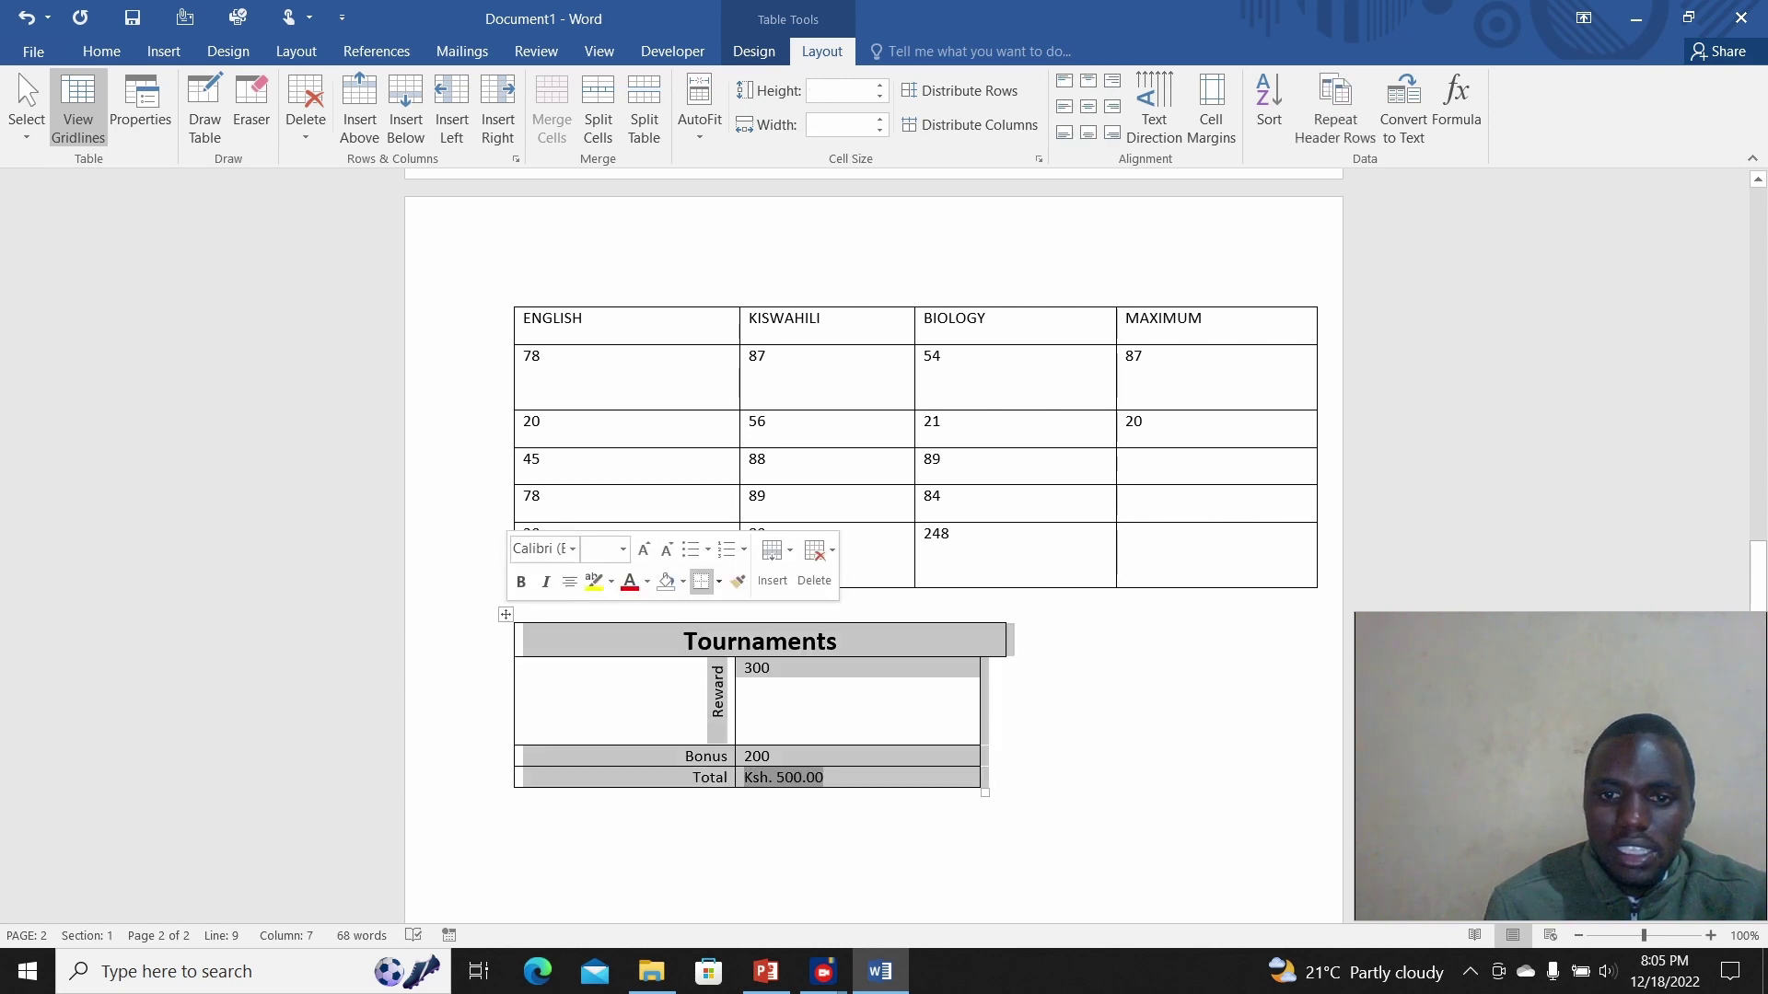
pyautogui.rightClick(506, 614)
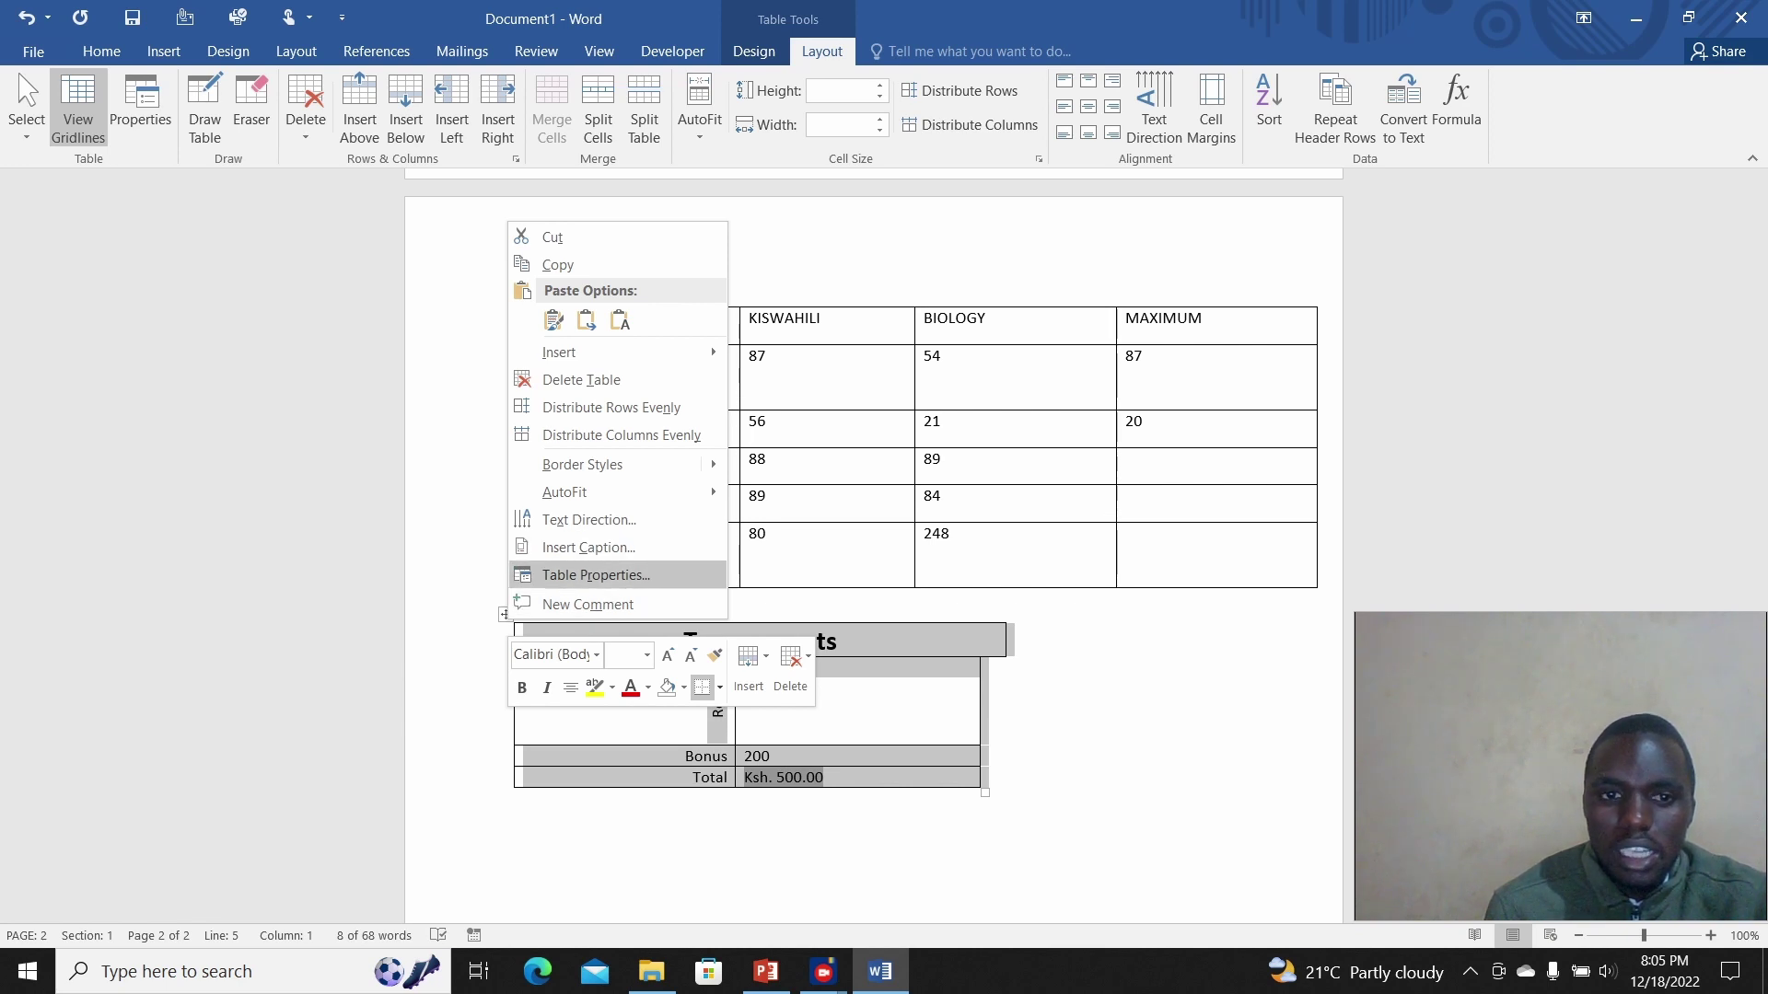
pyautogui.click(595, 574)
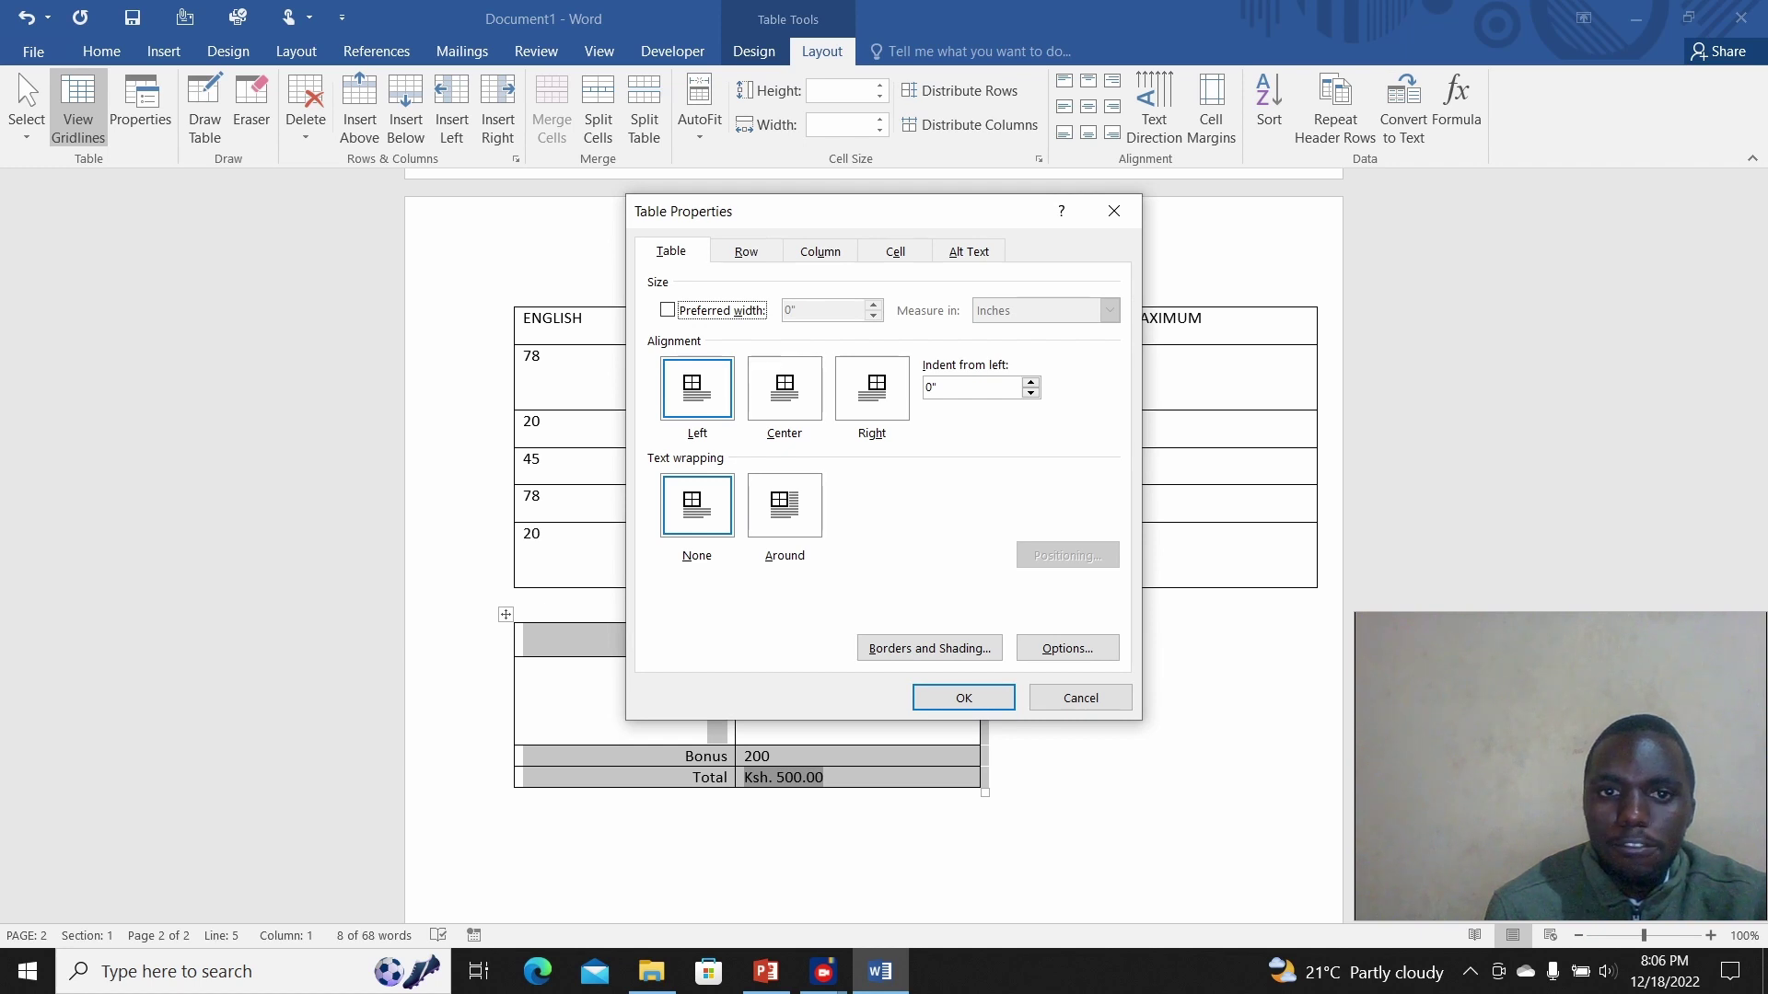
pyautogui.click(895, 251)
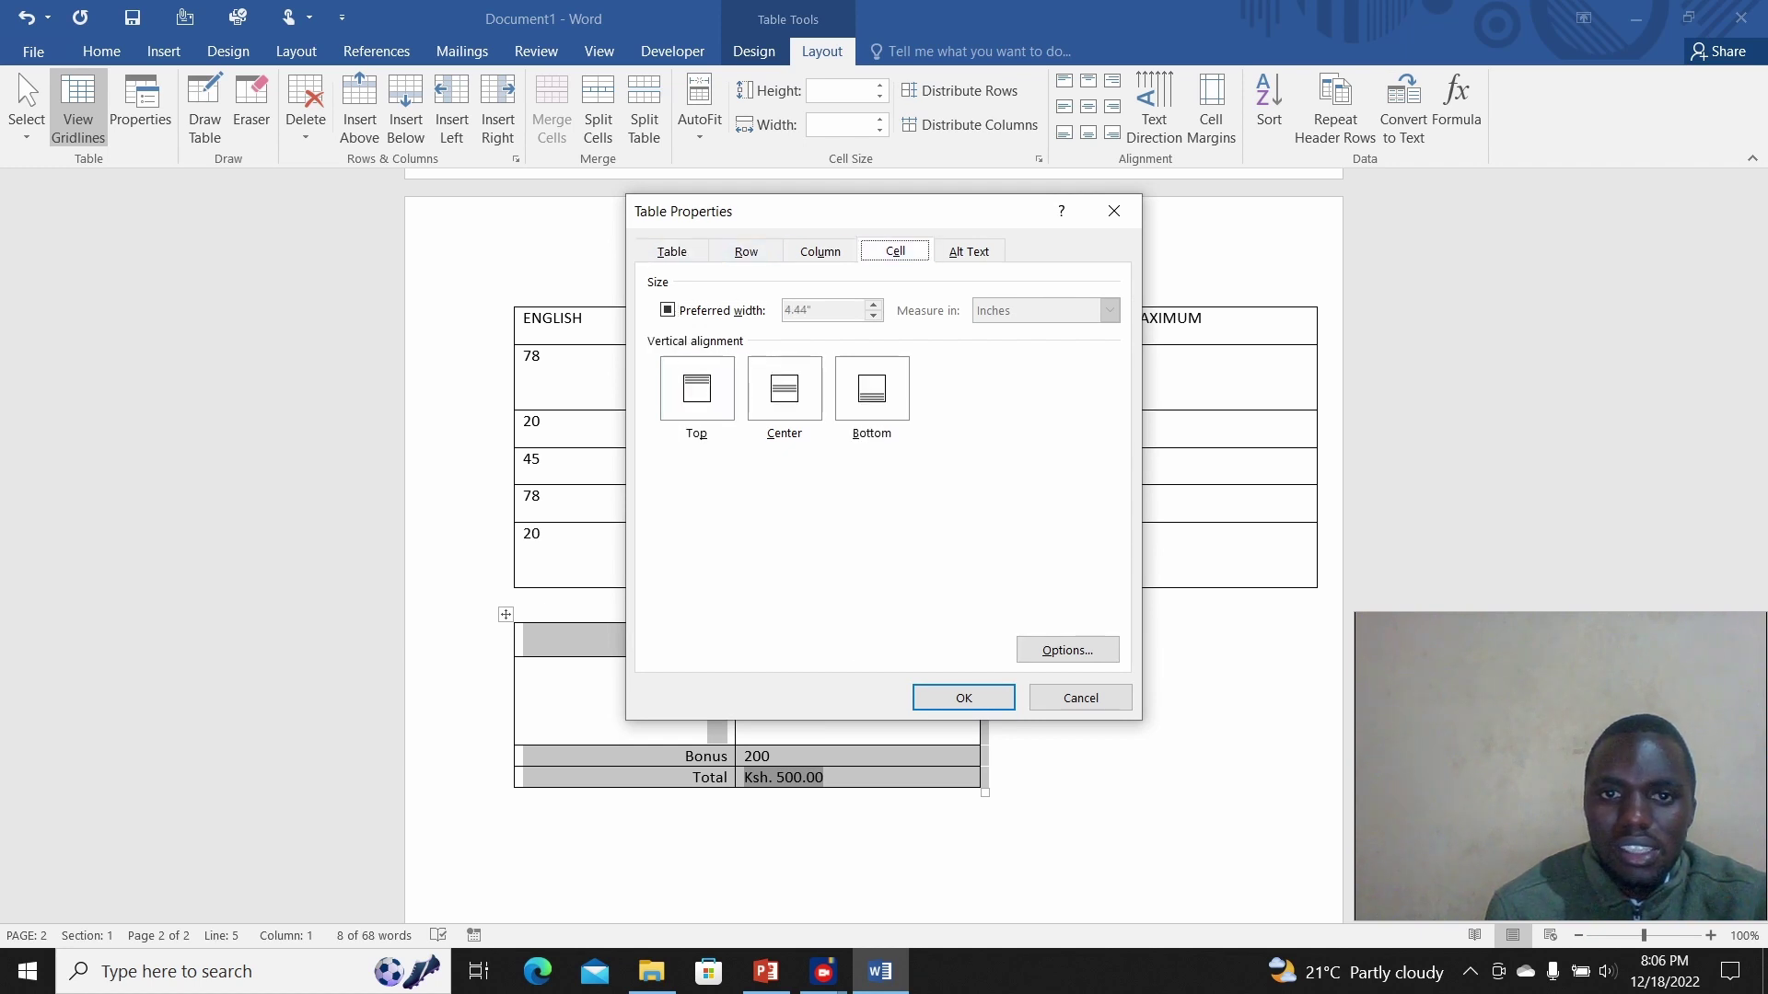
pyautogui.click(821, 251)
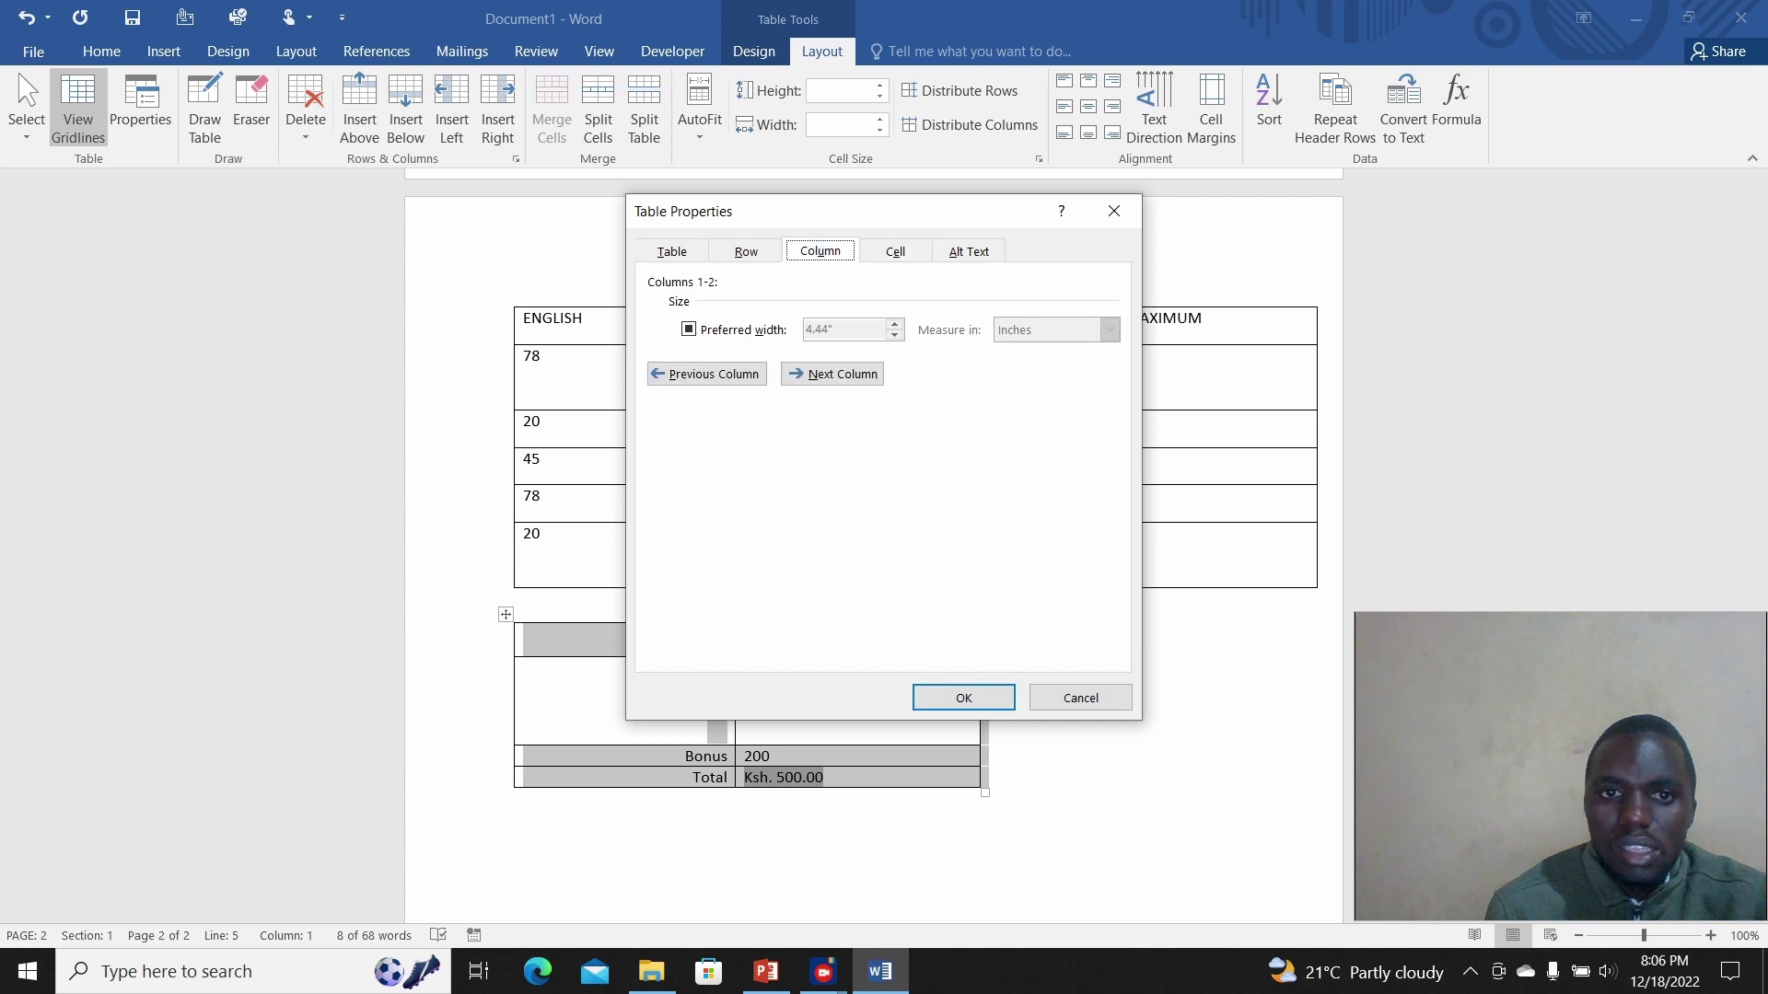
pyautogui.click(746, 252)
pyautogui.click(671, 252)
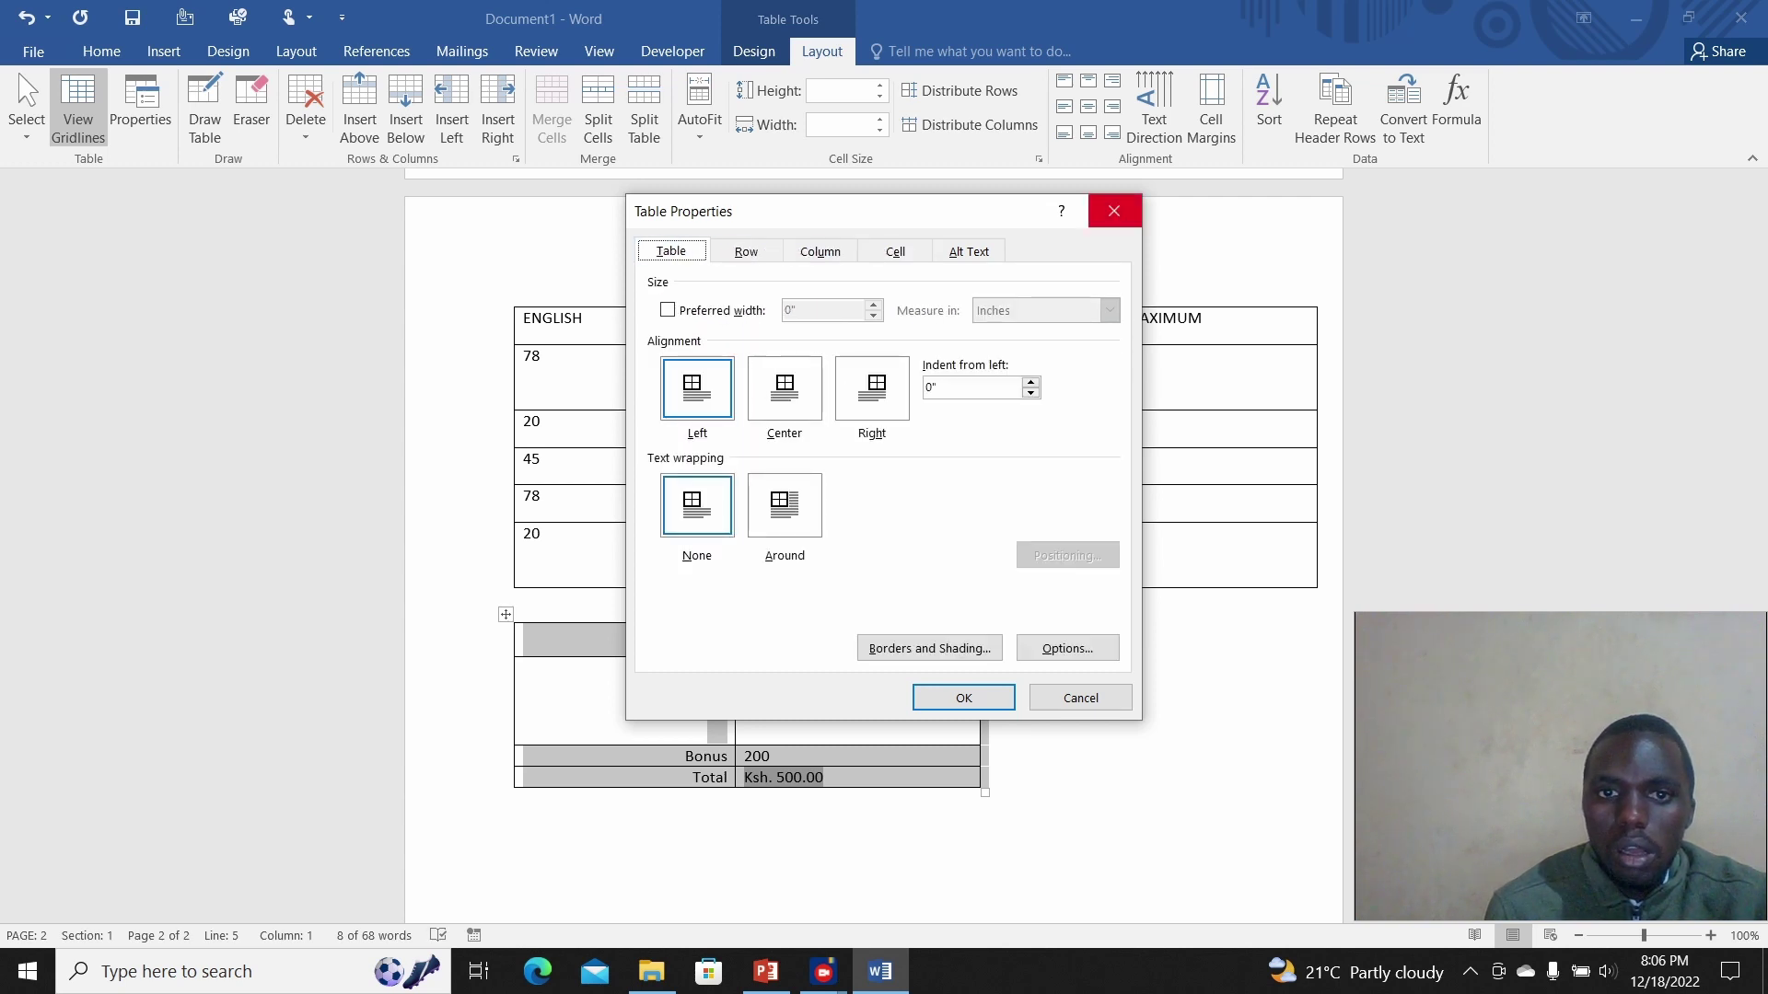
pyautogui.click(1114, 211)
pyautogui.click(771, 670)
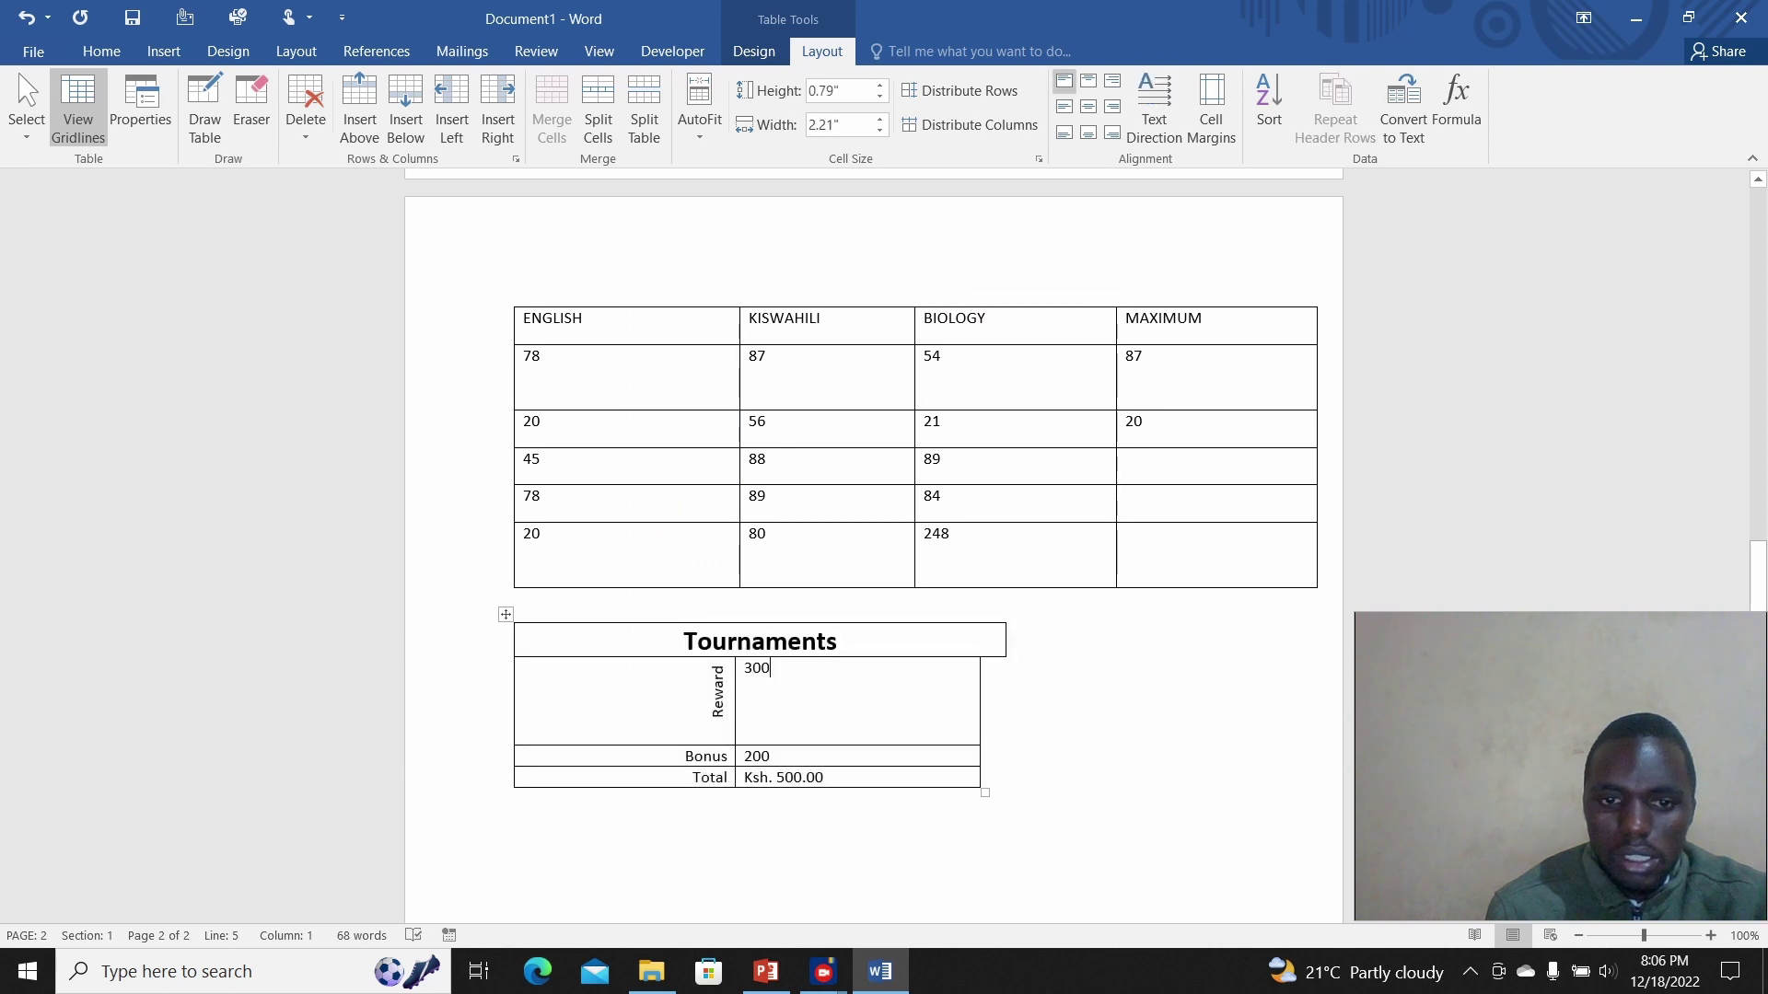
pyautogui.moveTo(718, 665); pyautogui.dragTo(718, 718)
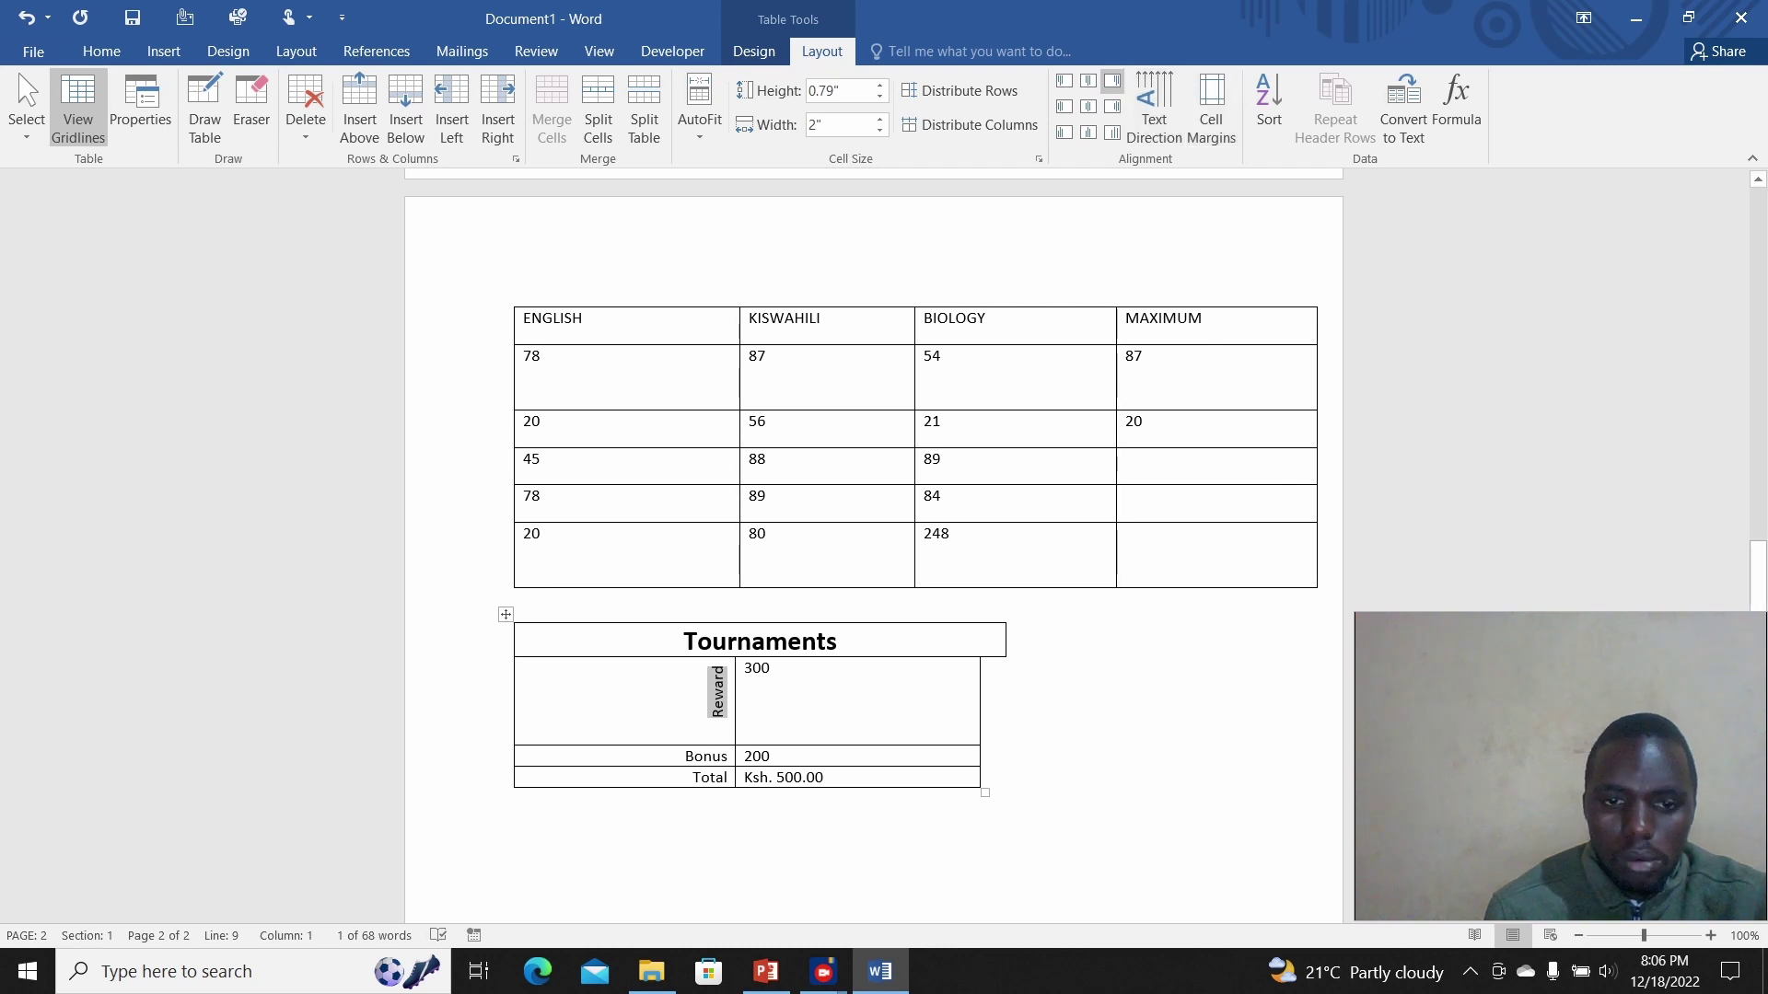
pyautogui.rightClick(719, 689)
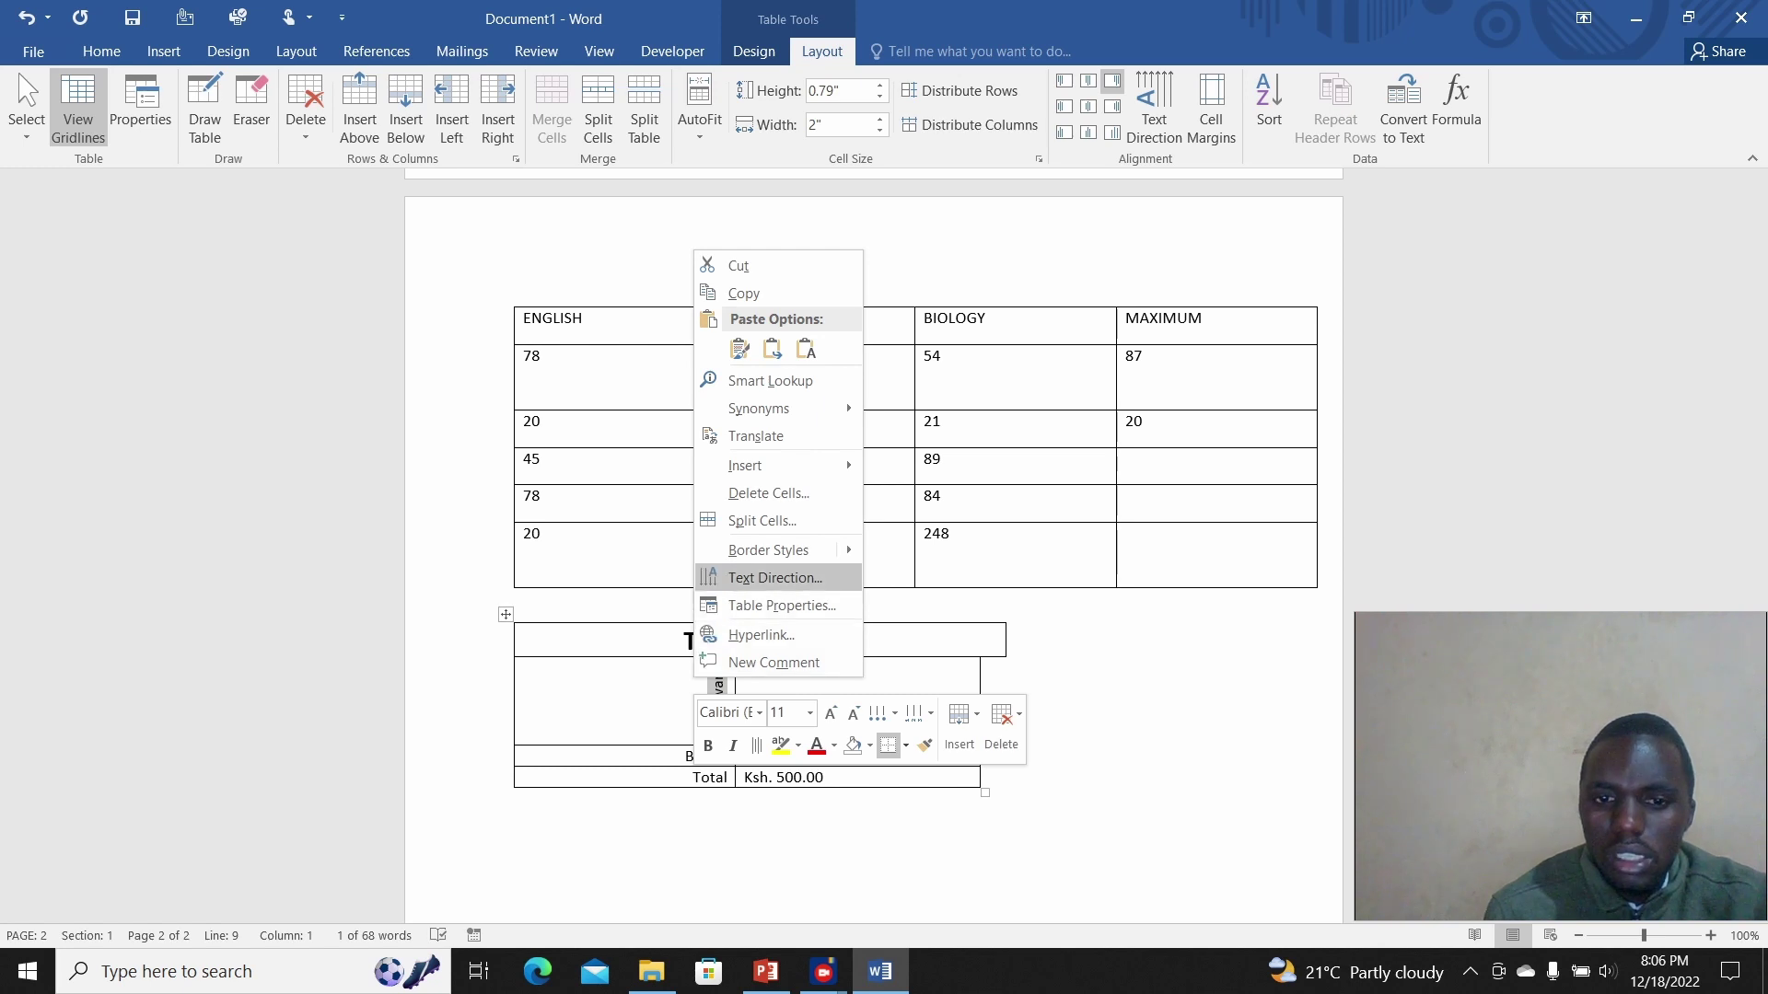
pyautogui.click(774, 577)
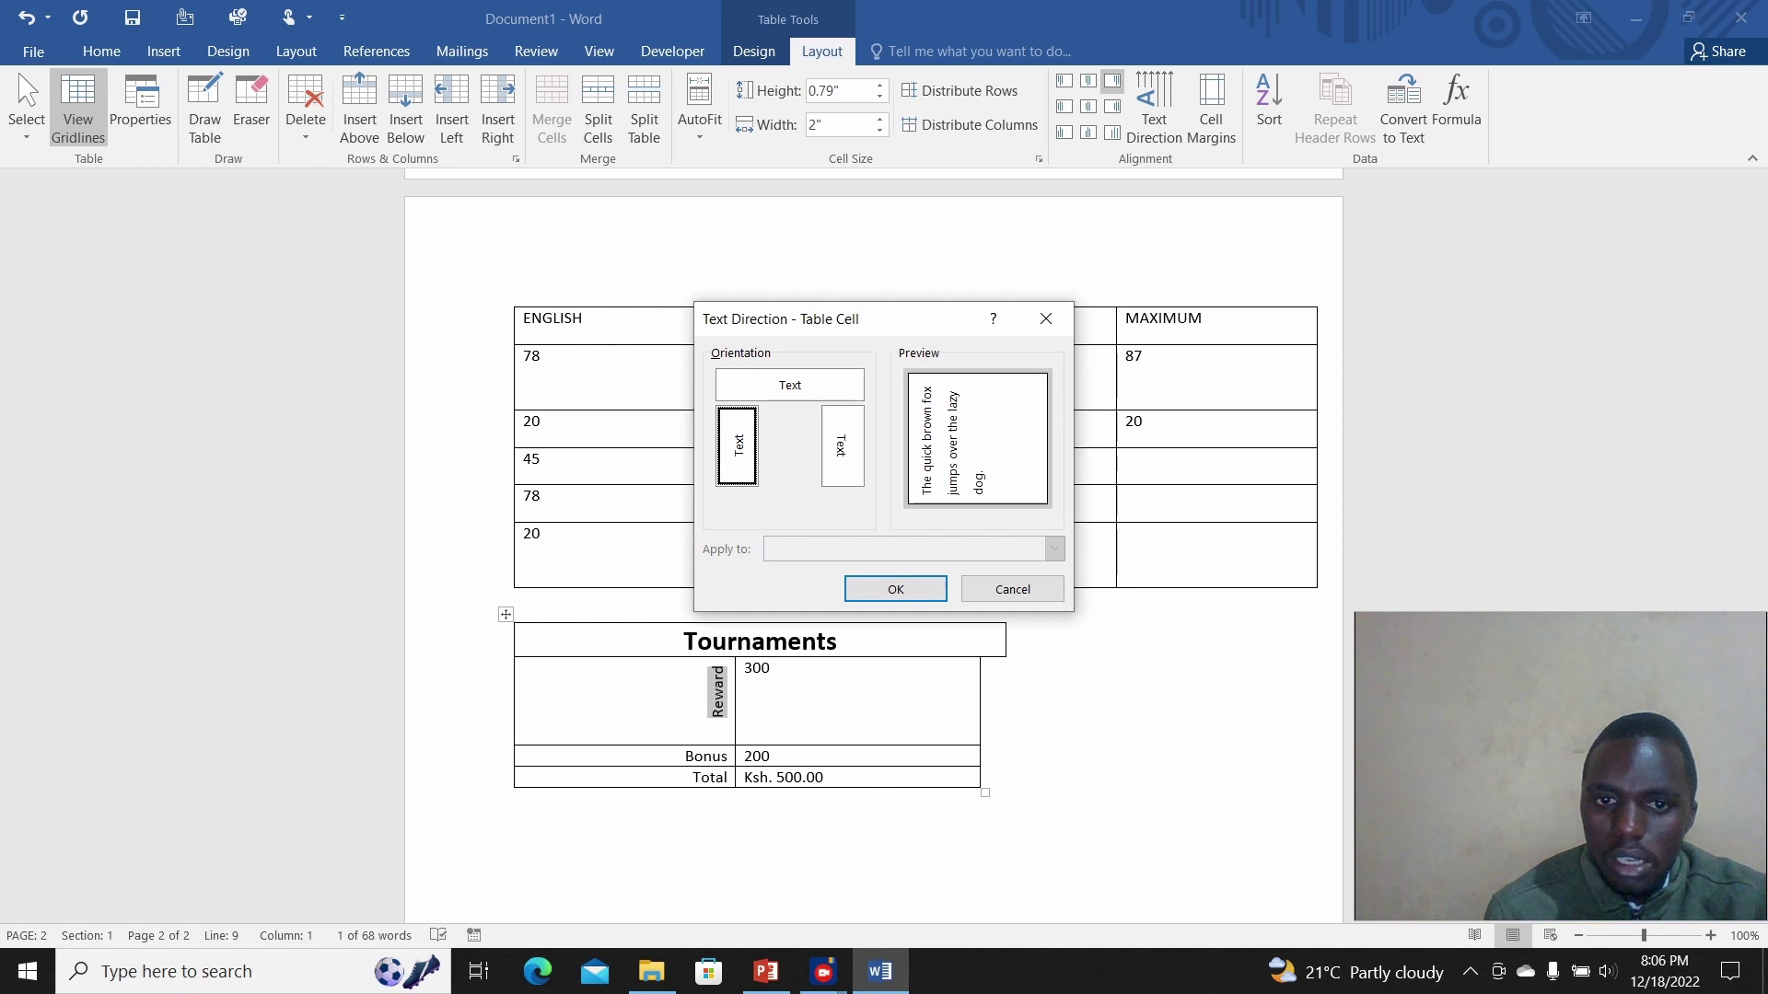
pyautogui.click(841, 446)
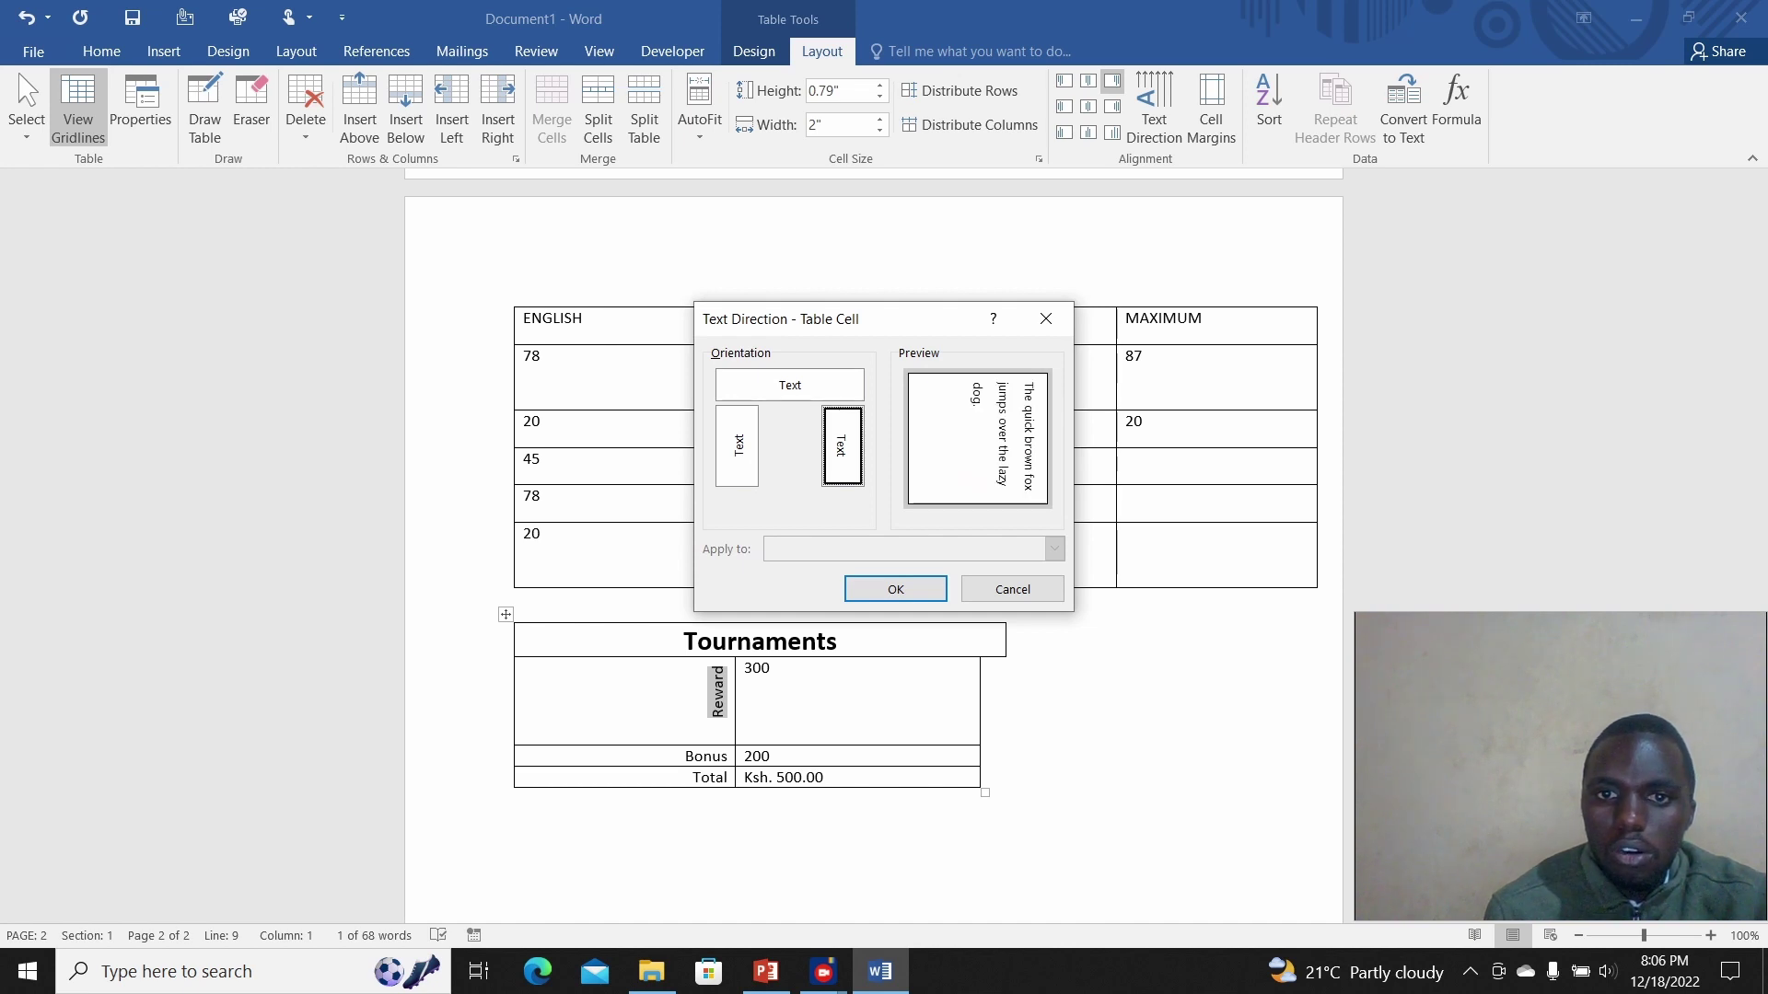
pyautogui.click(737, 445)
pyautogui.click(842, 446)
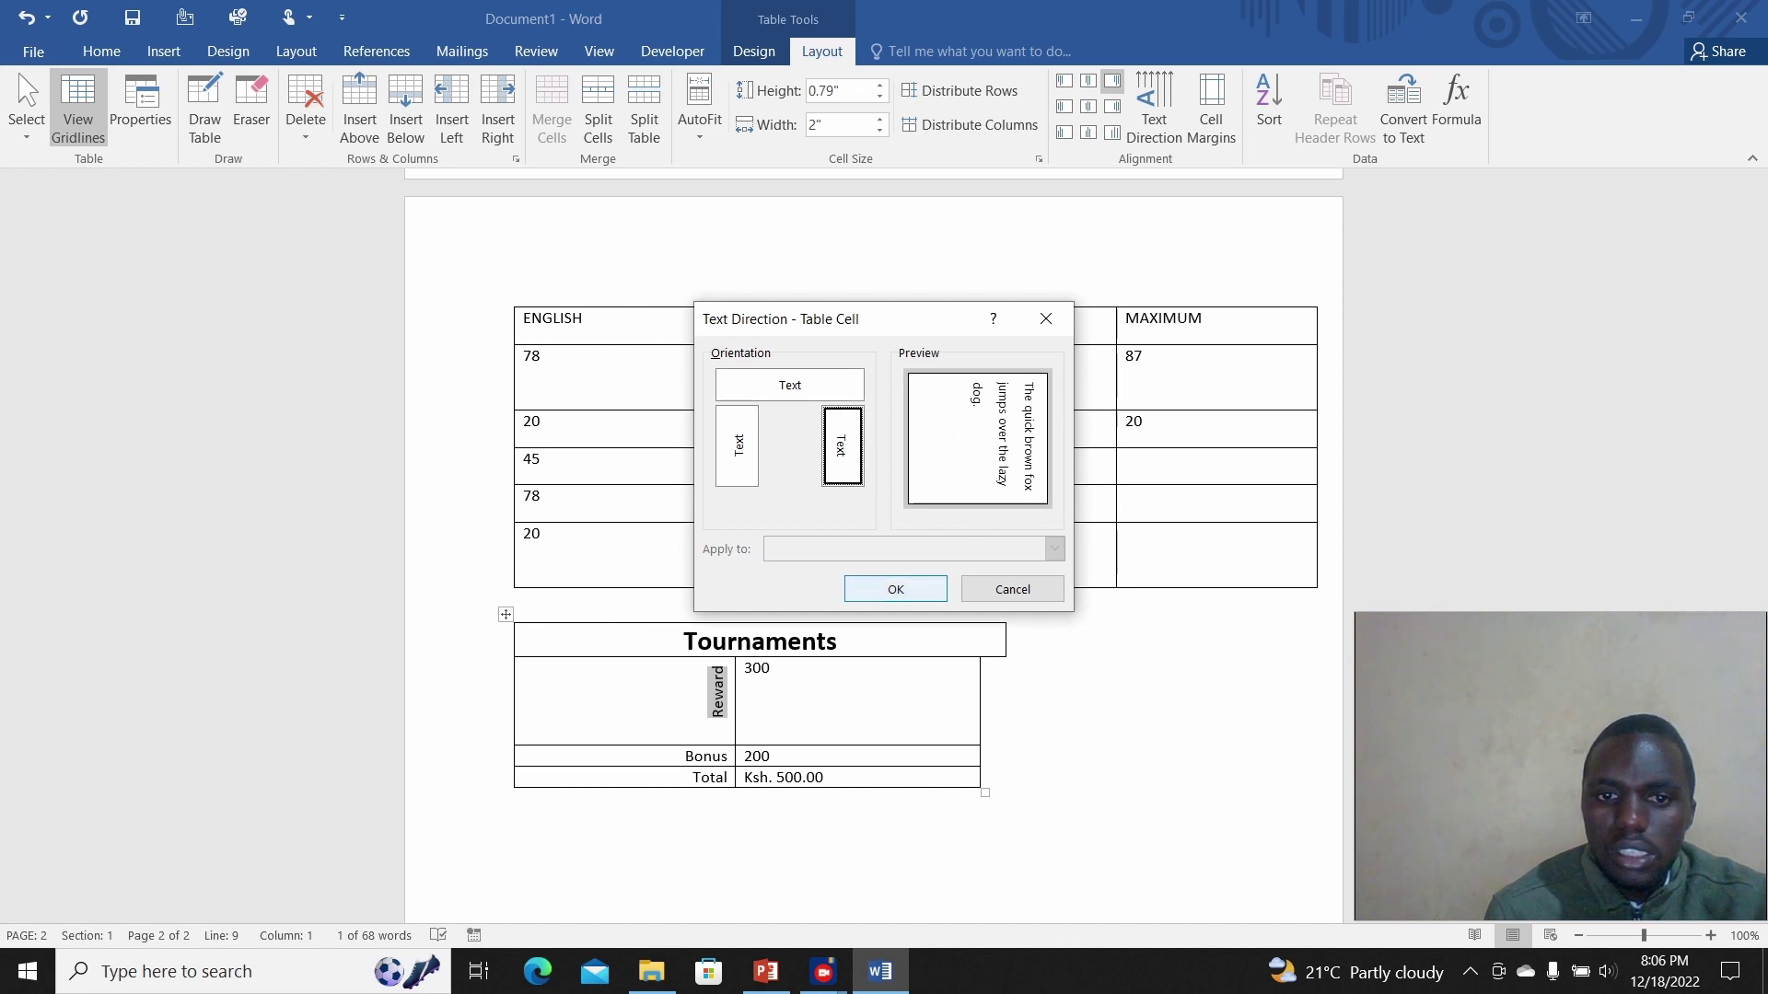
pyautogui.click(736, 446)
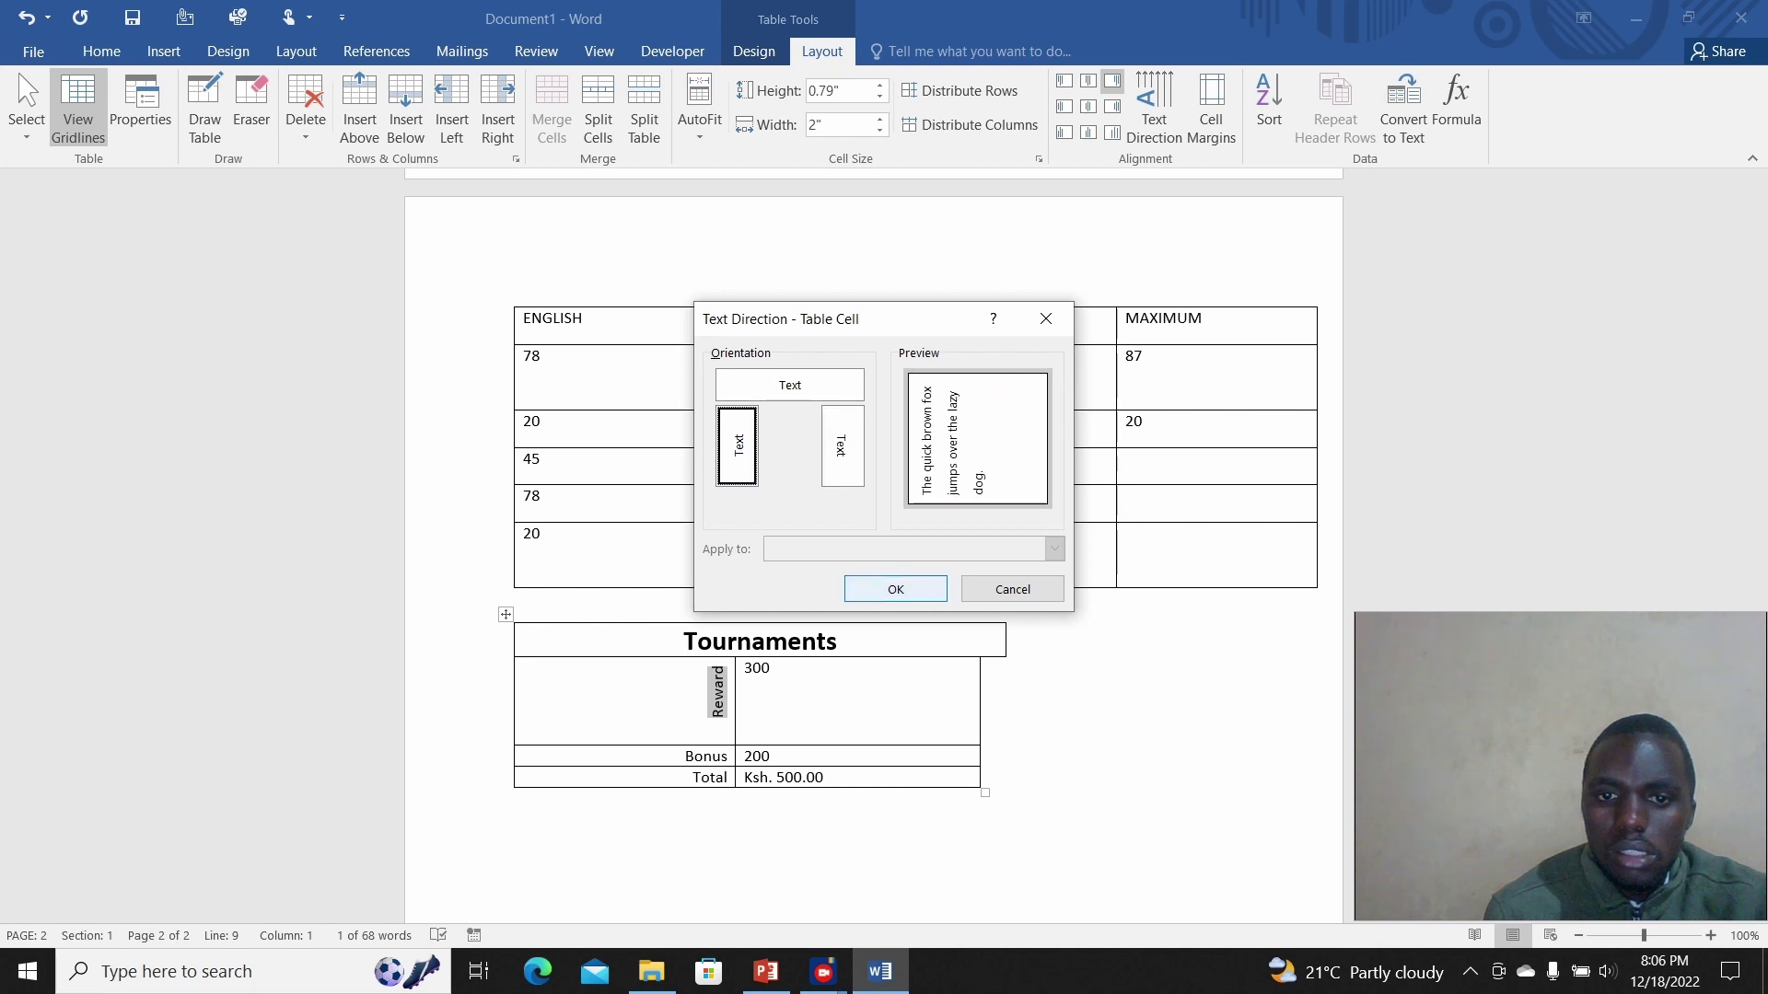
pyautogui.press('Return')
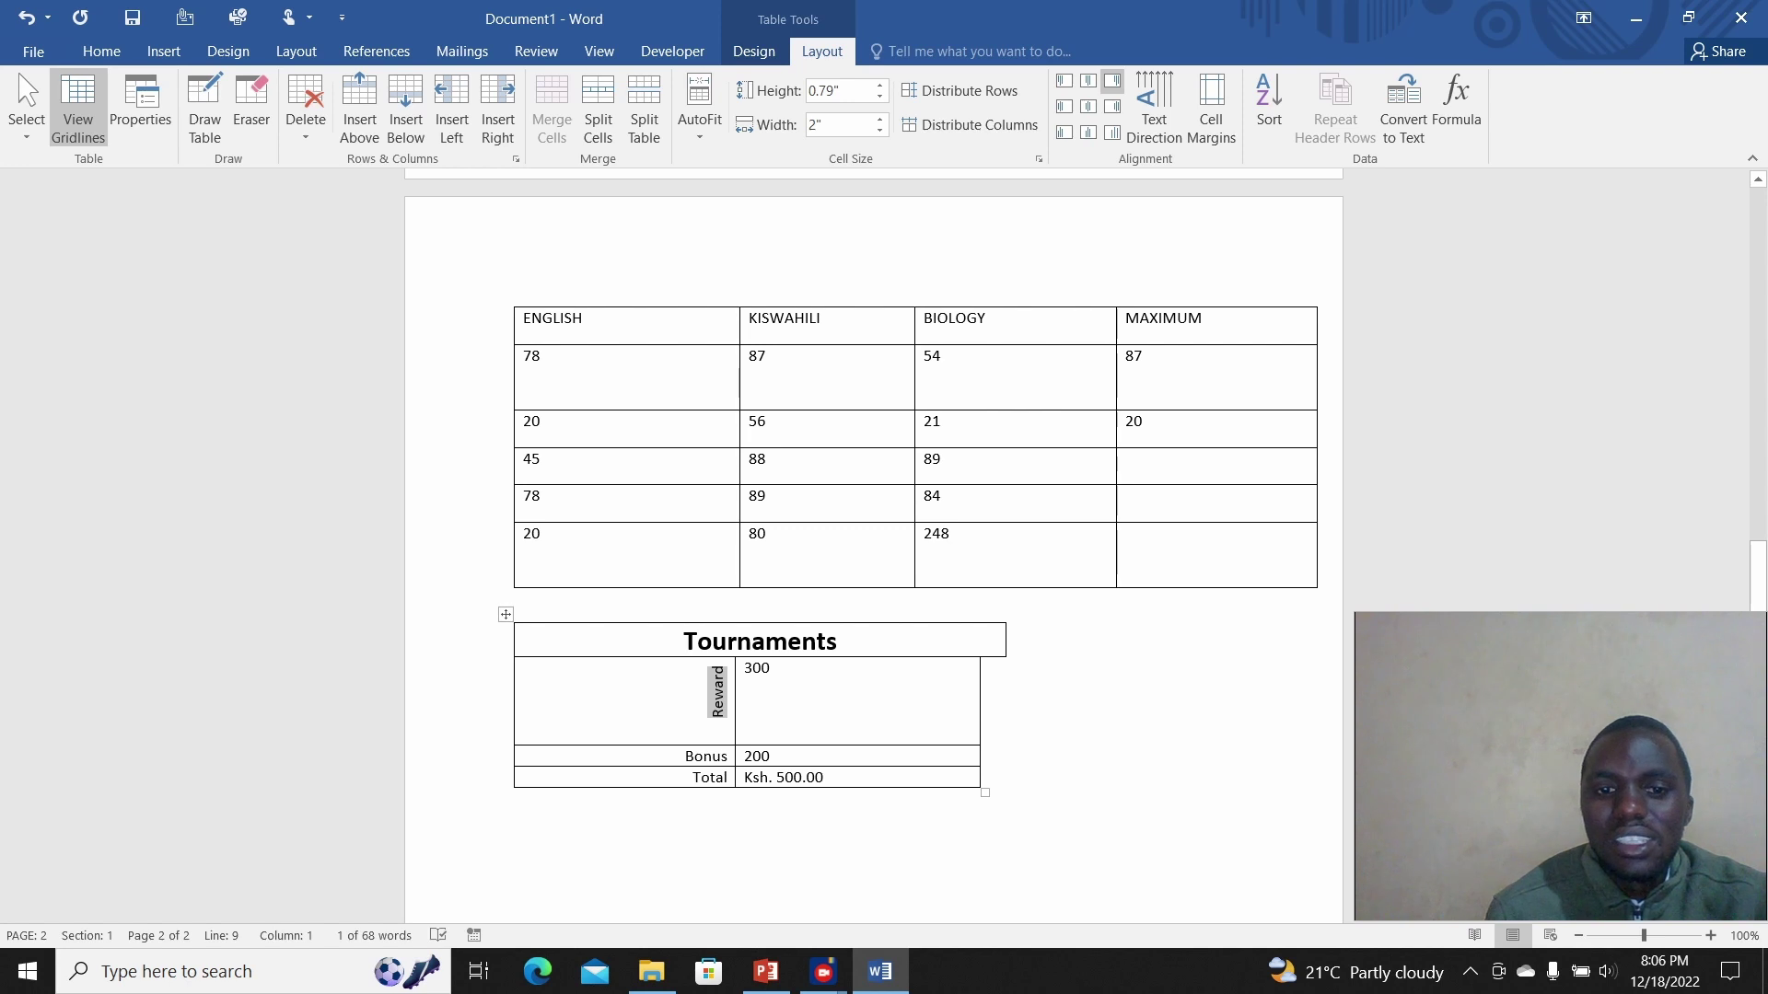
# Step: Open Table Properties for the Tournaments table from the Reward cell's shortcut menu
pyautogui.hotkey('shift', 'F10')
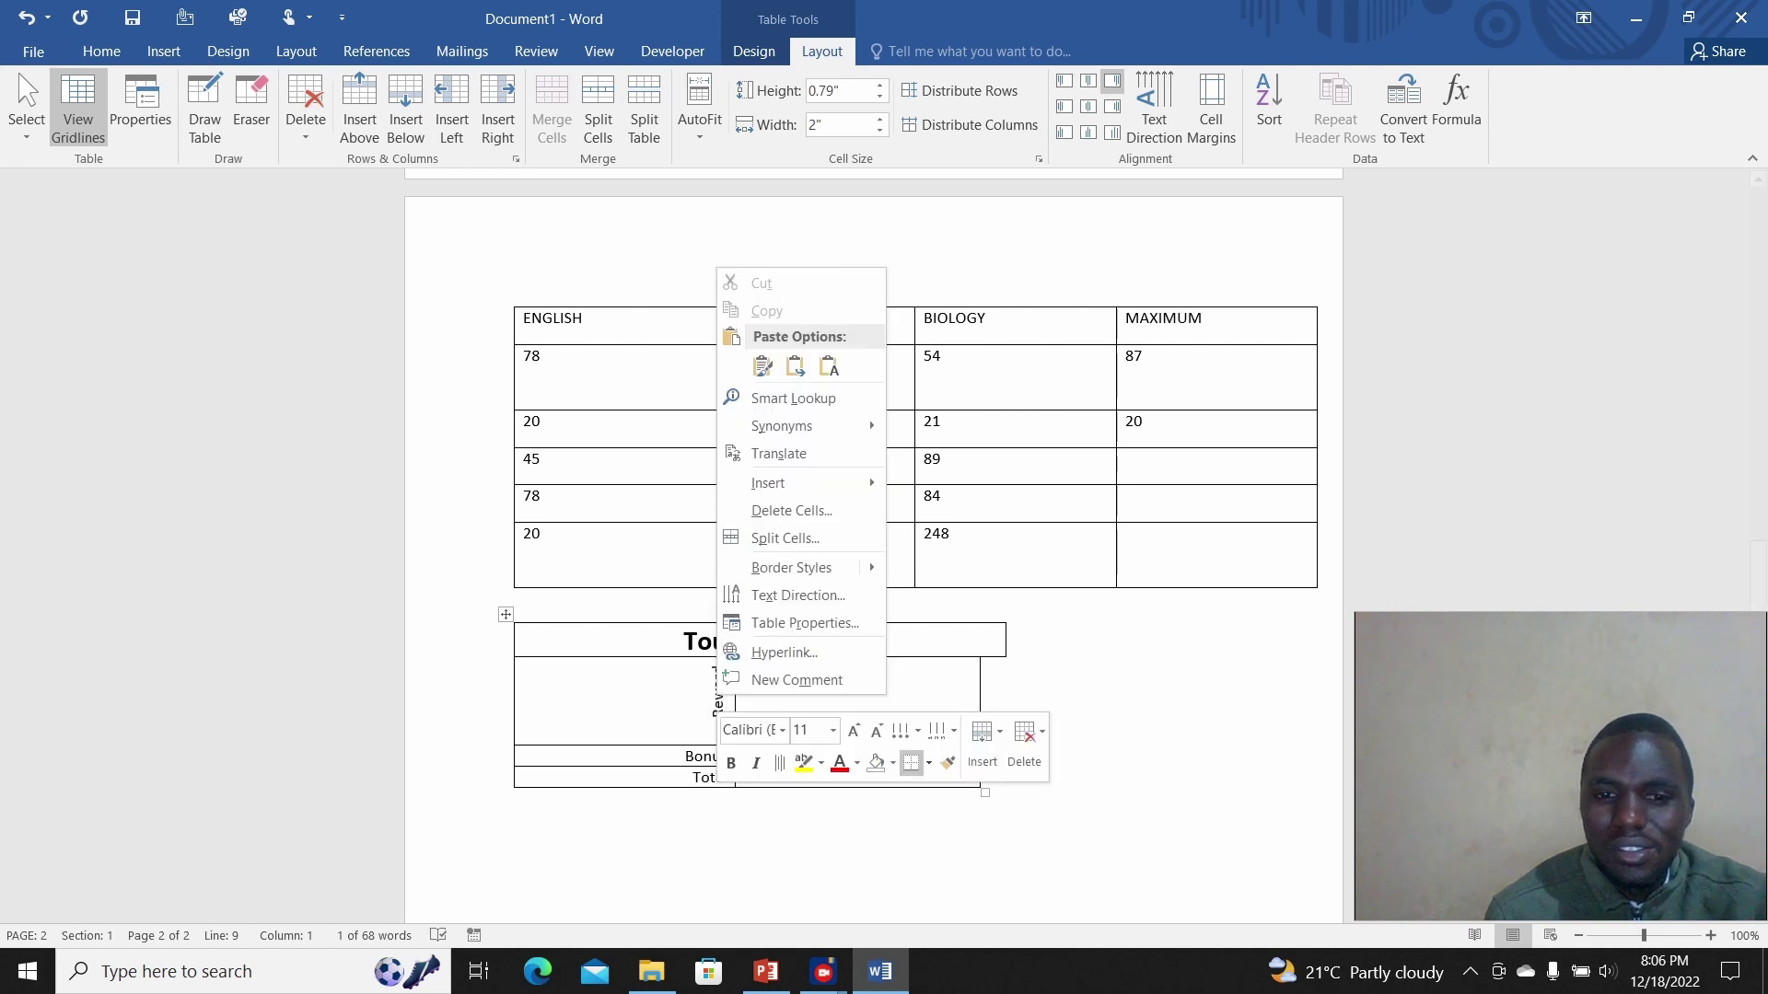
pyautogui.click(720, 686)
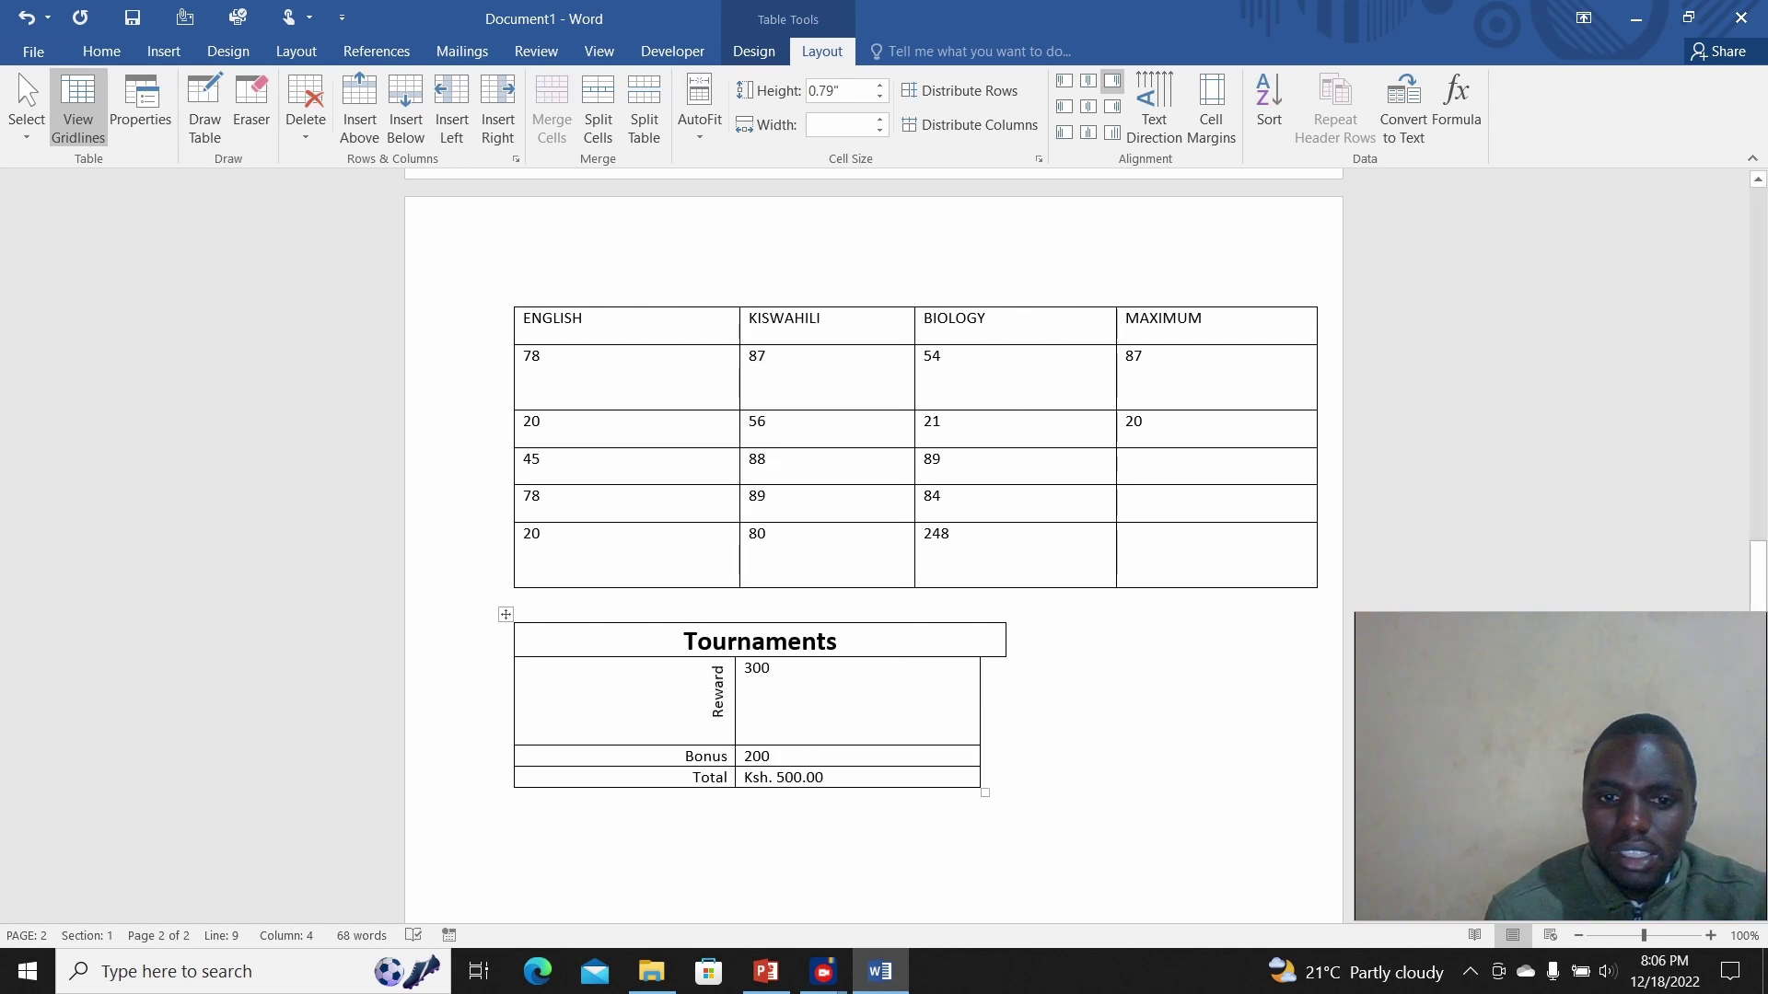
pyautogui.doubleClick(720, 689)
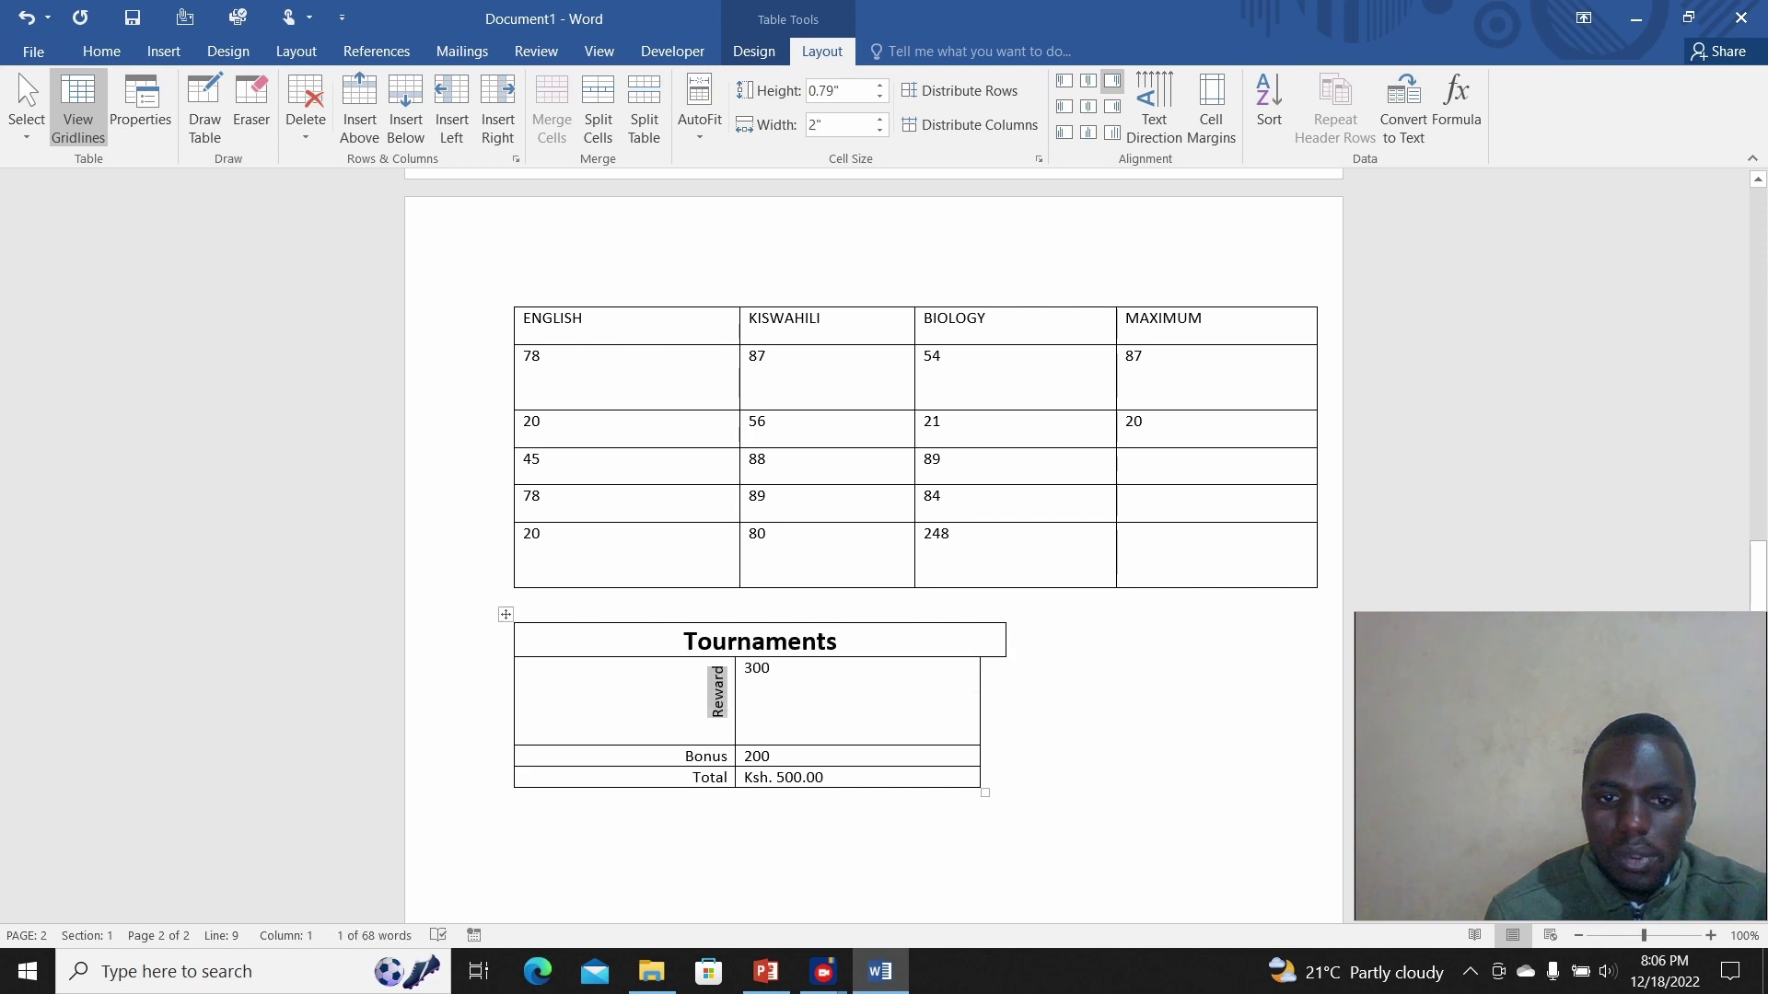
pyautogui.rightClick(719, 691)
pyautogui.press('Up')
pyautogui.press('Up')
pyautogui.press('Up')
pyautogui.press('Up')
pyautogui.press('Up')
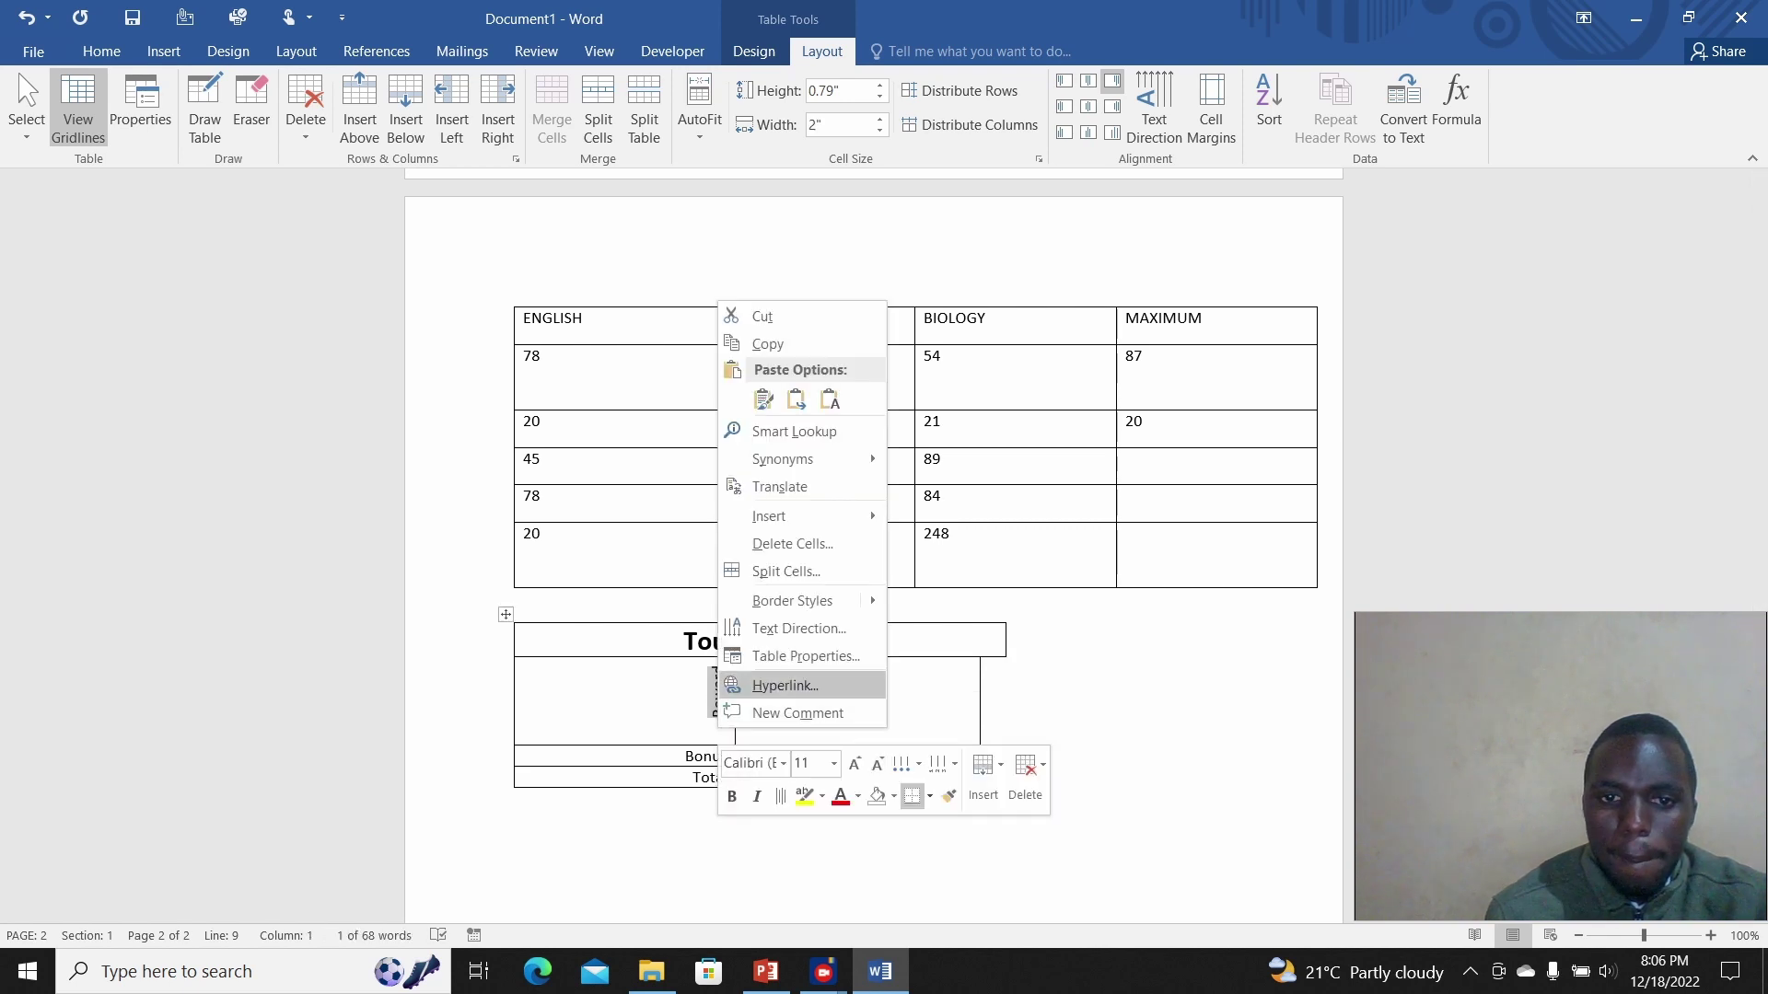
pyautogui.press('Right')
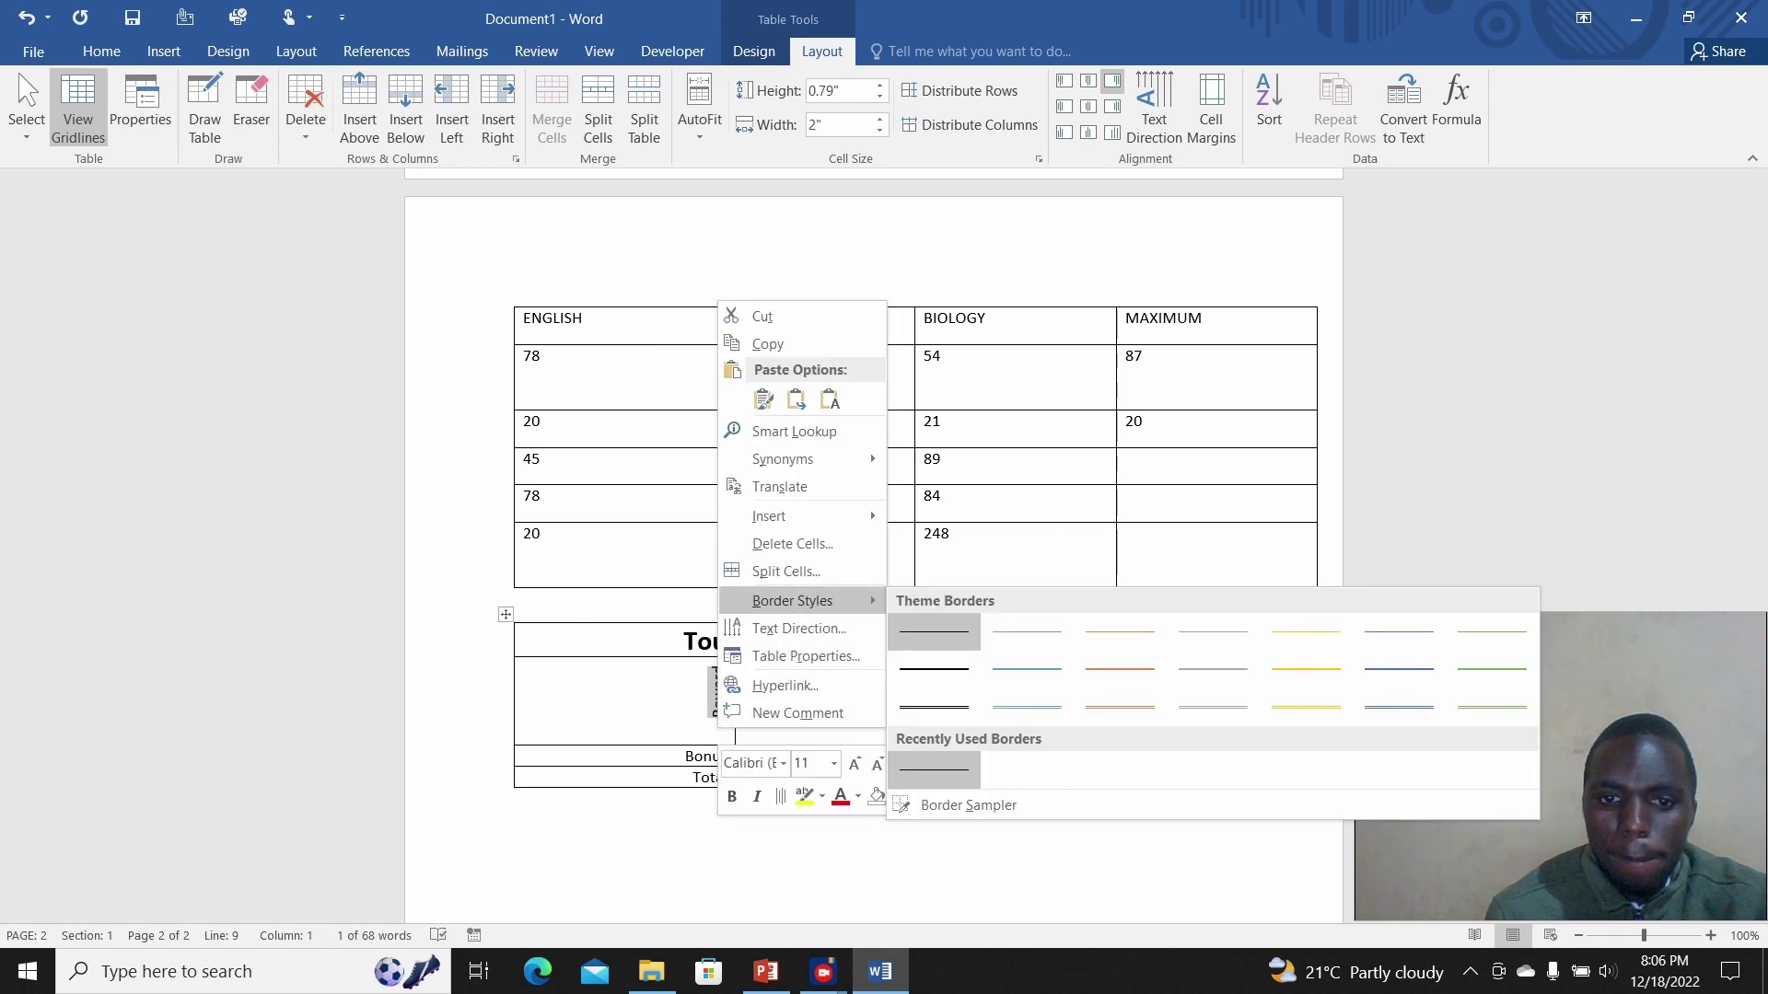
pyautogui.press('Down')
pyautogui.press('Down')
pyautogui.press('Down')
pyautogui.press('Down')
pyautogui.press('Up')
pyautogui.press('Up')
pyautogui.press('Return')
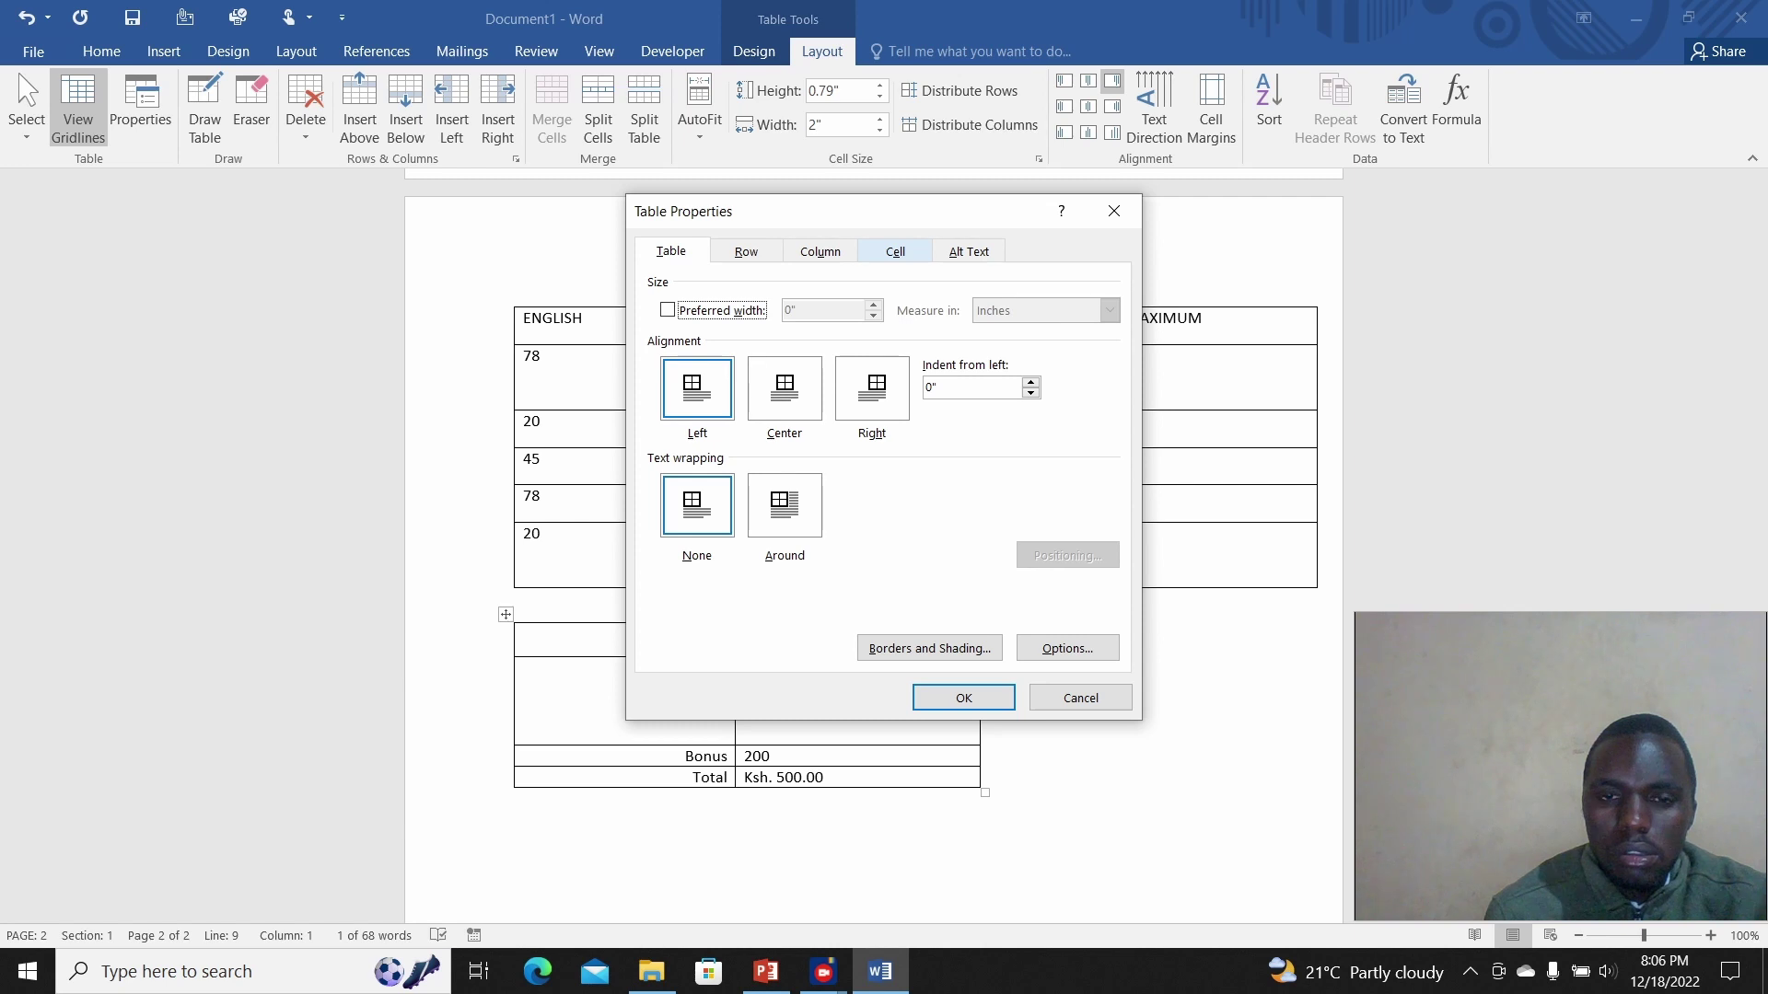
# Step: Review the Cell, Column, Row, Alt Text and Borders and Shading settings, then close unchanged
pyautogui.click(895, 251)
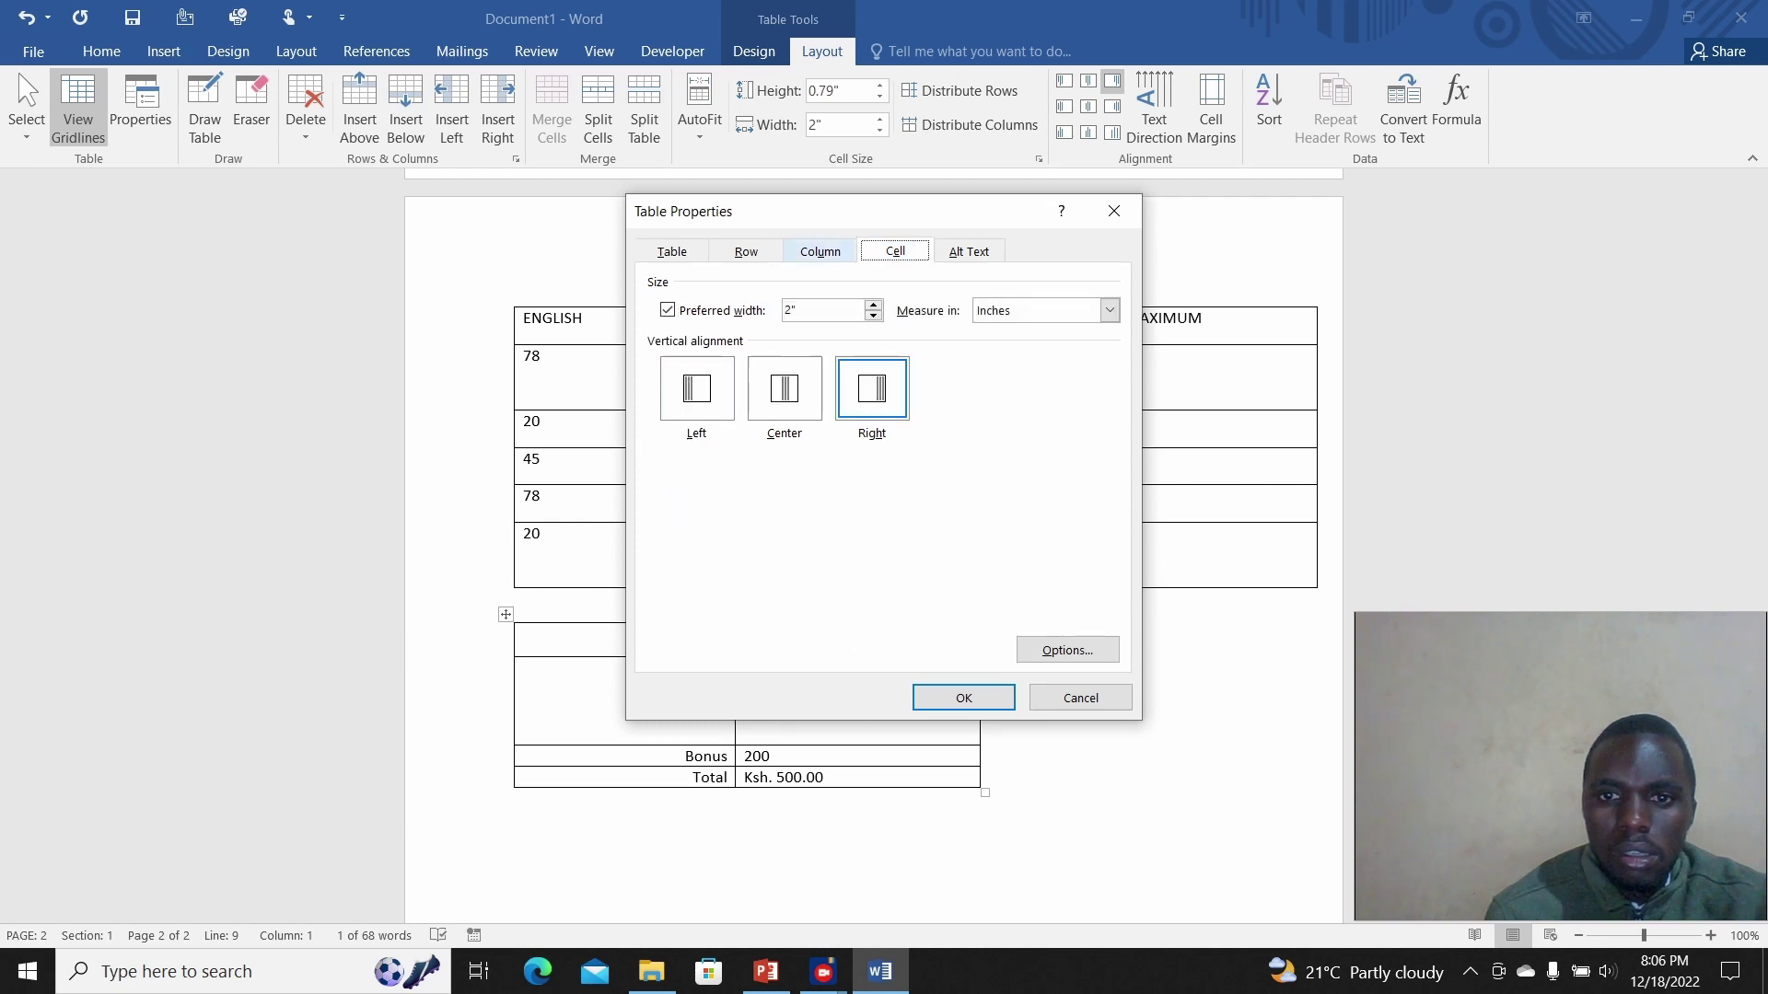
pyautogui.click(819, 251)
pyautogui.click(741, 252)
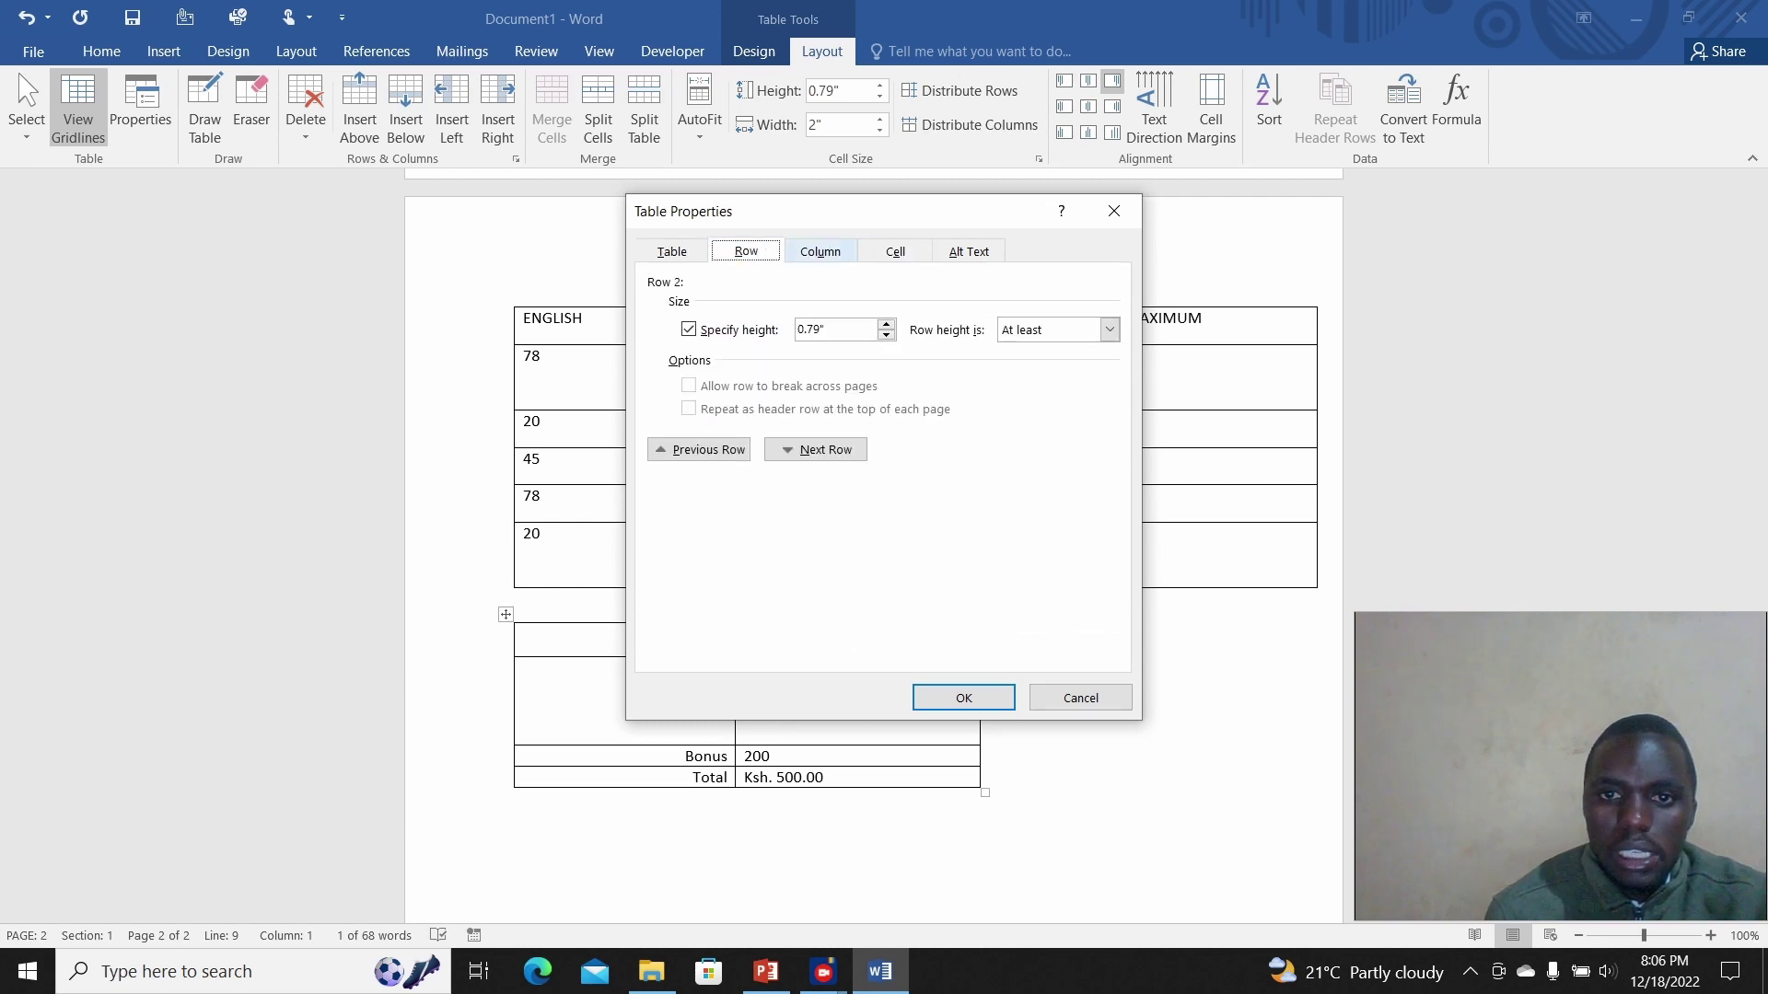
pyautogui.click(969, 251)
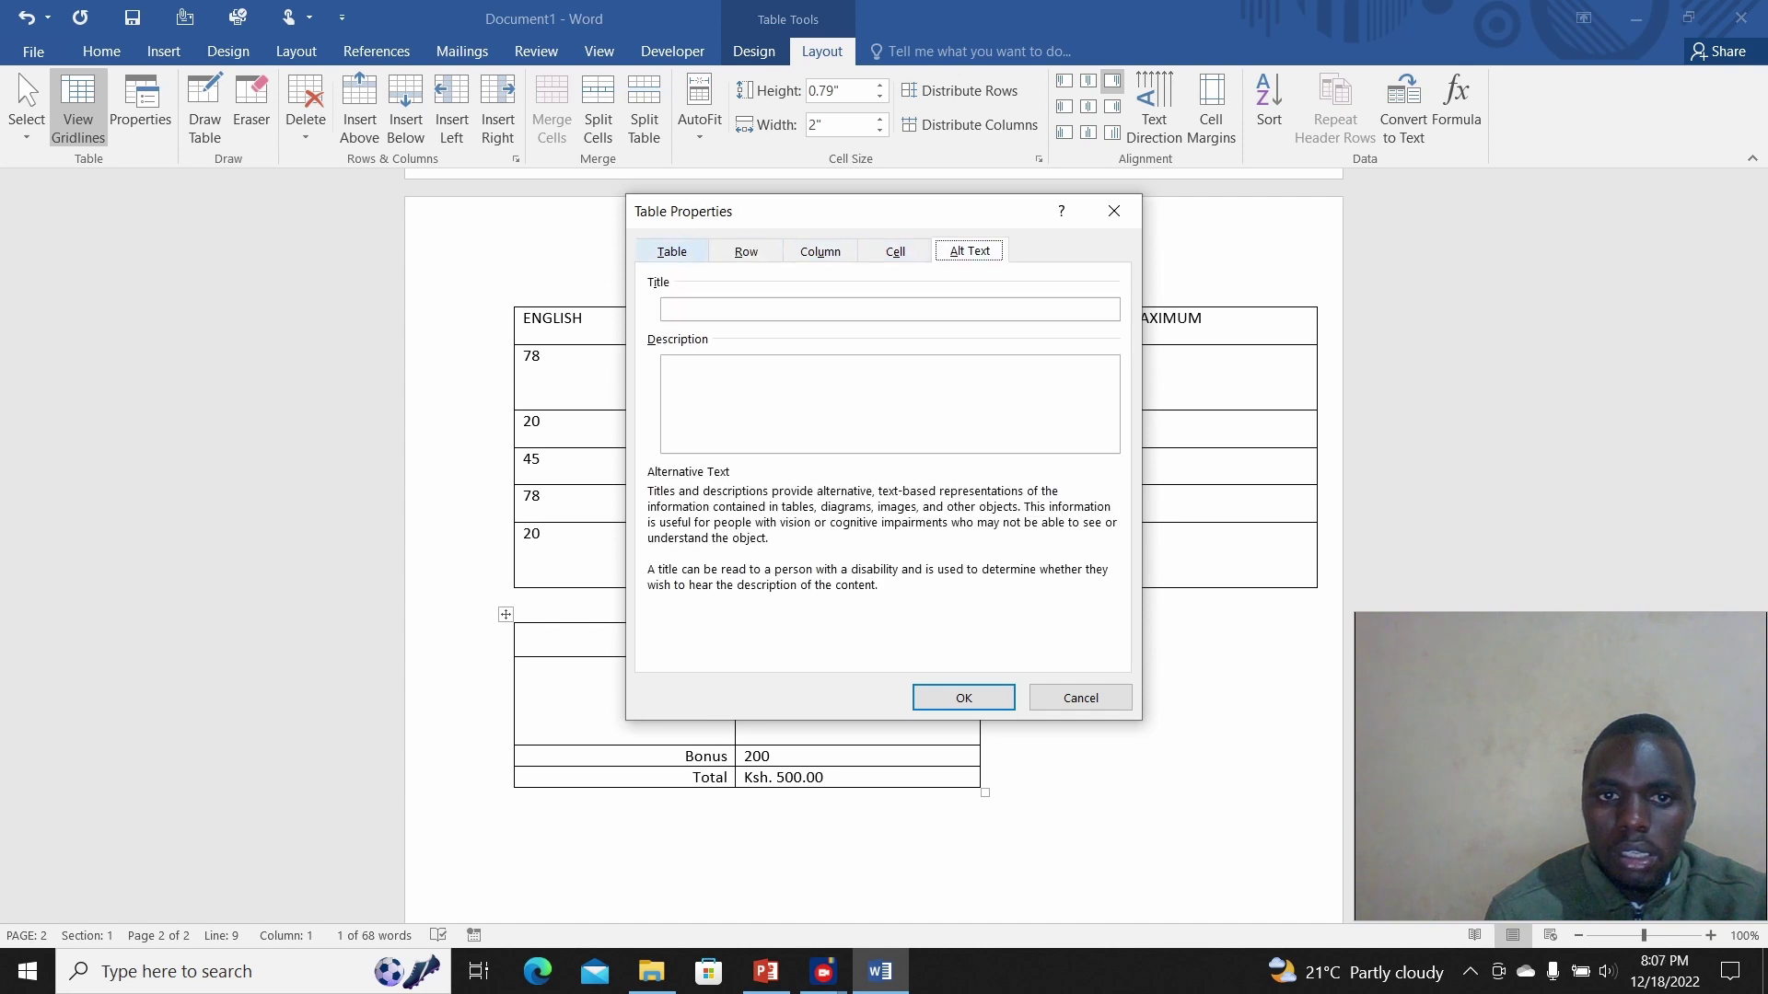
pyautogui.click(671, 252)
pyautogui.click(929, 649)
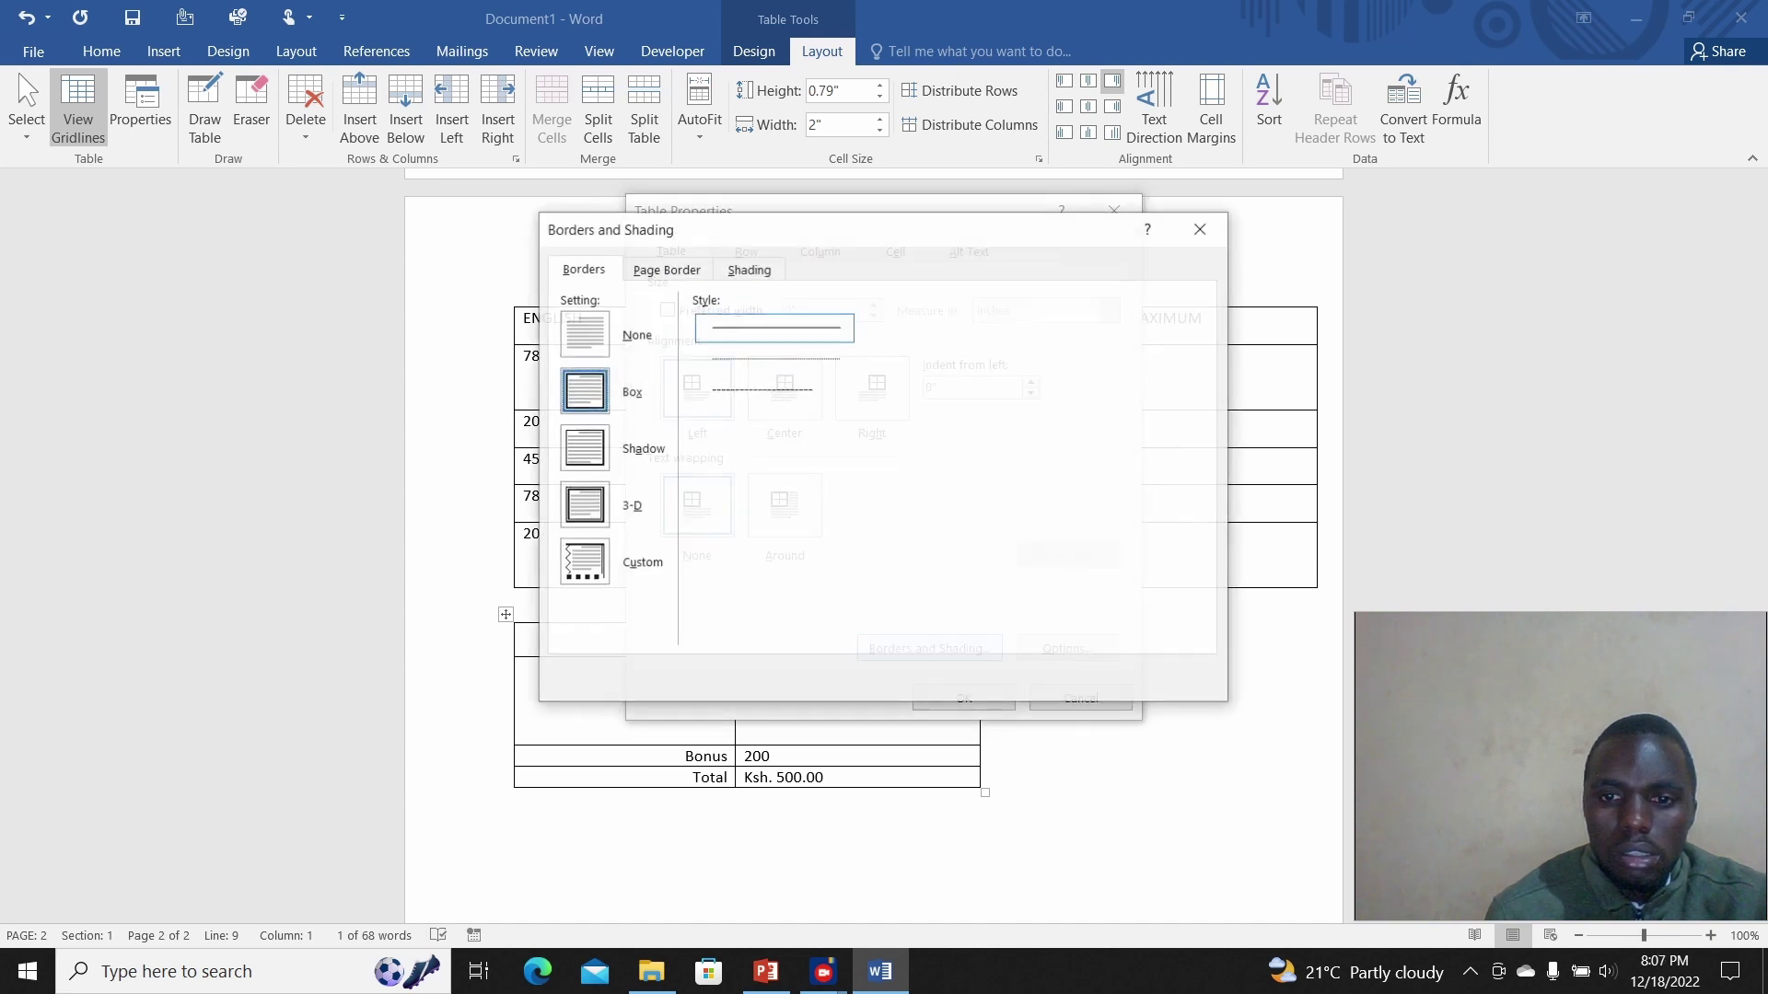
pyautogui.click(1202, 228)
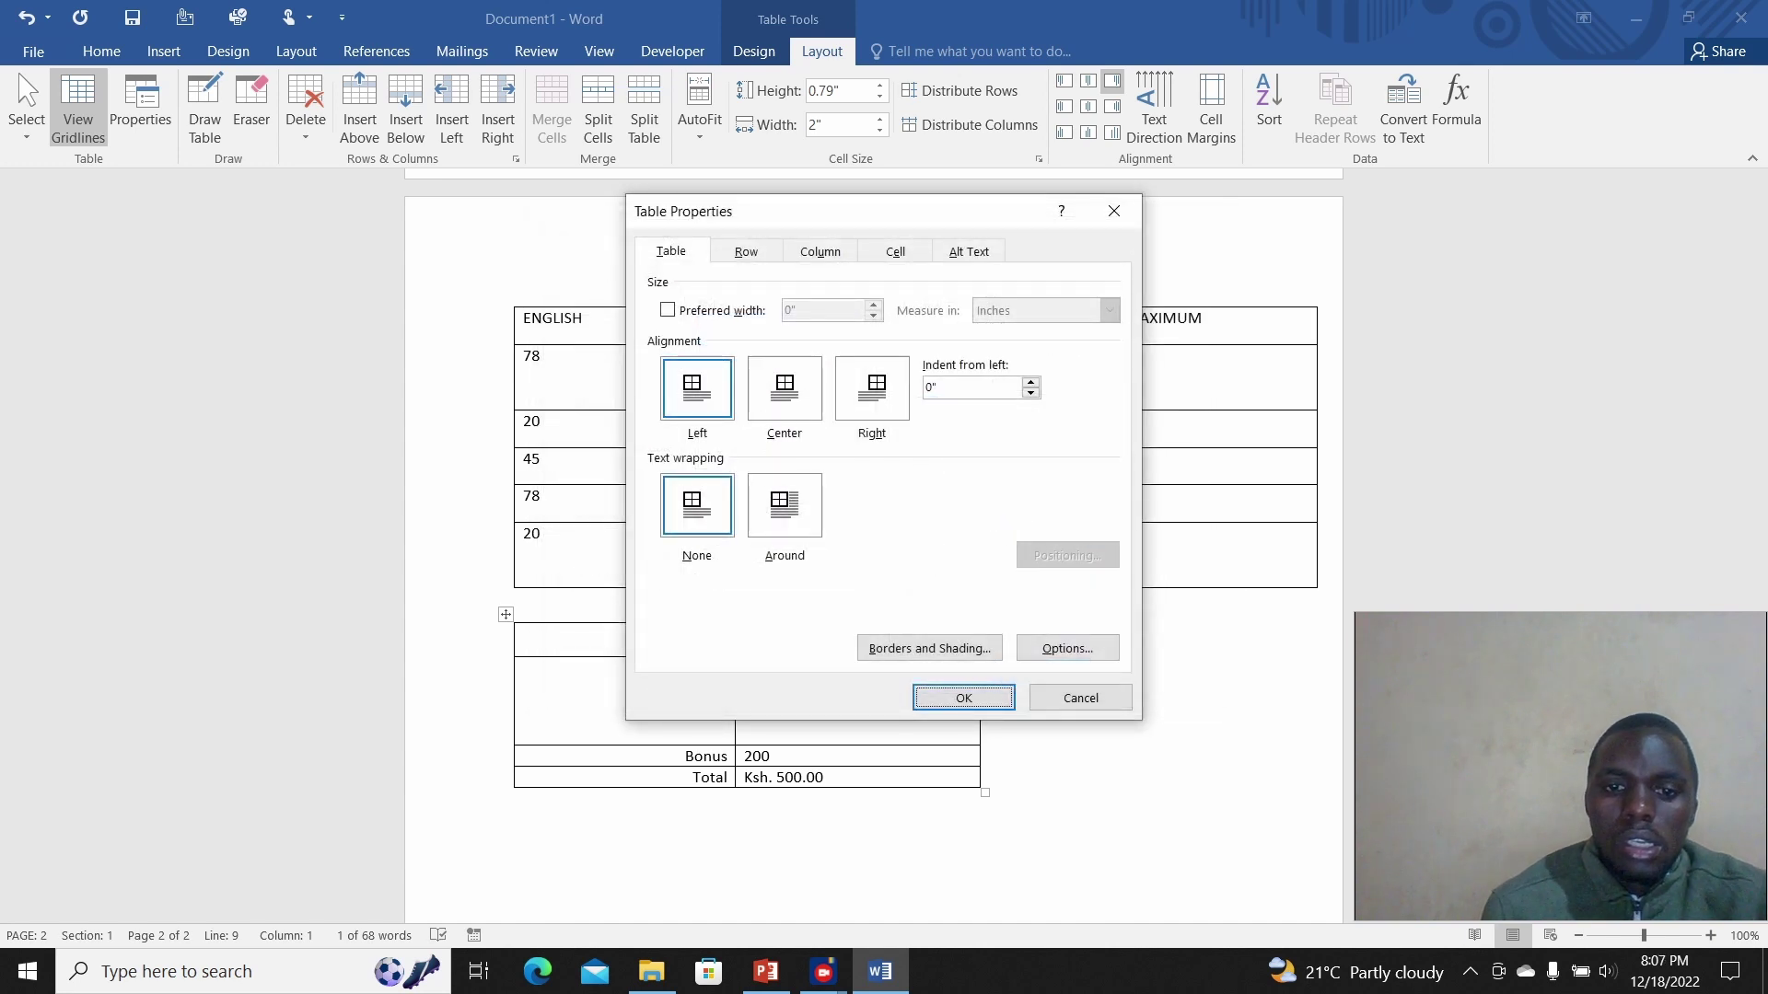
pyautogui.click(1114, 210)
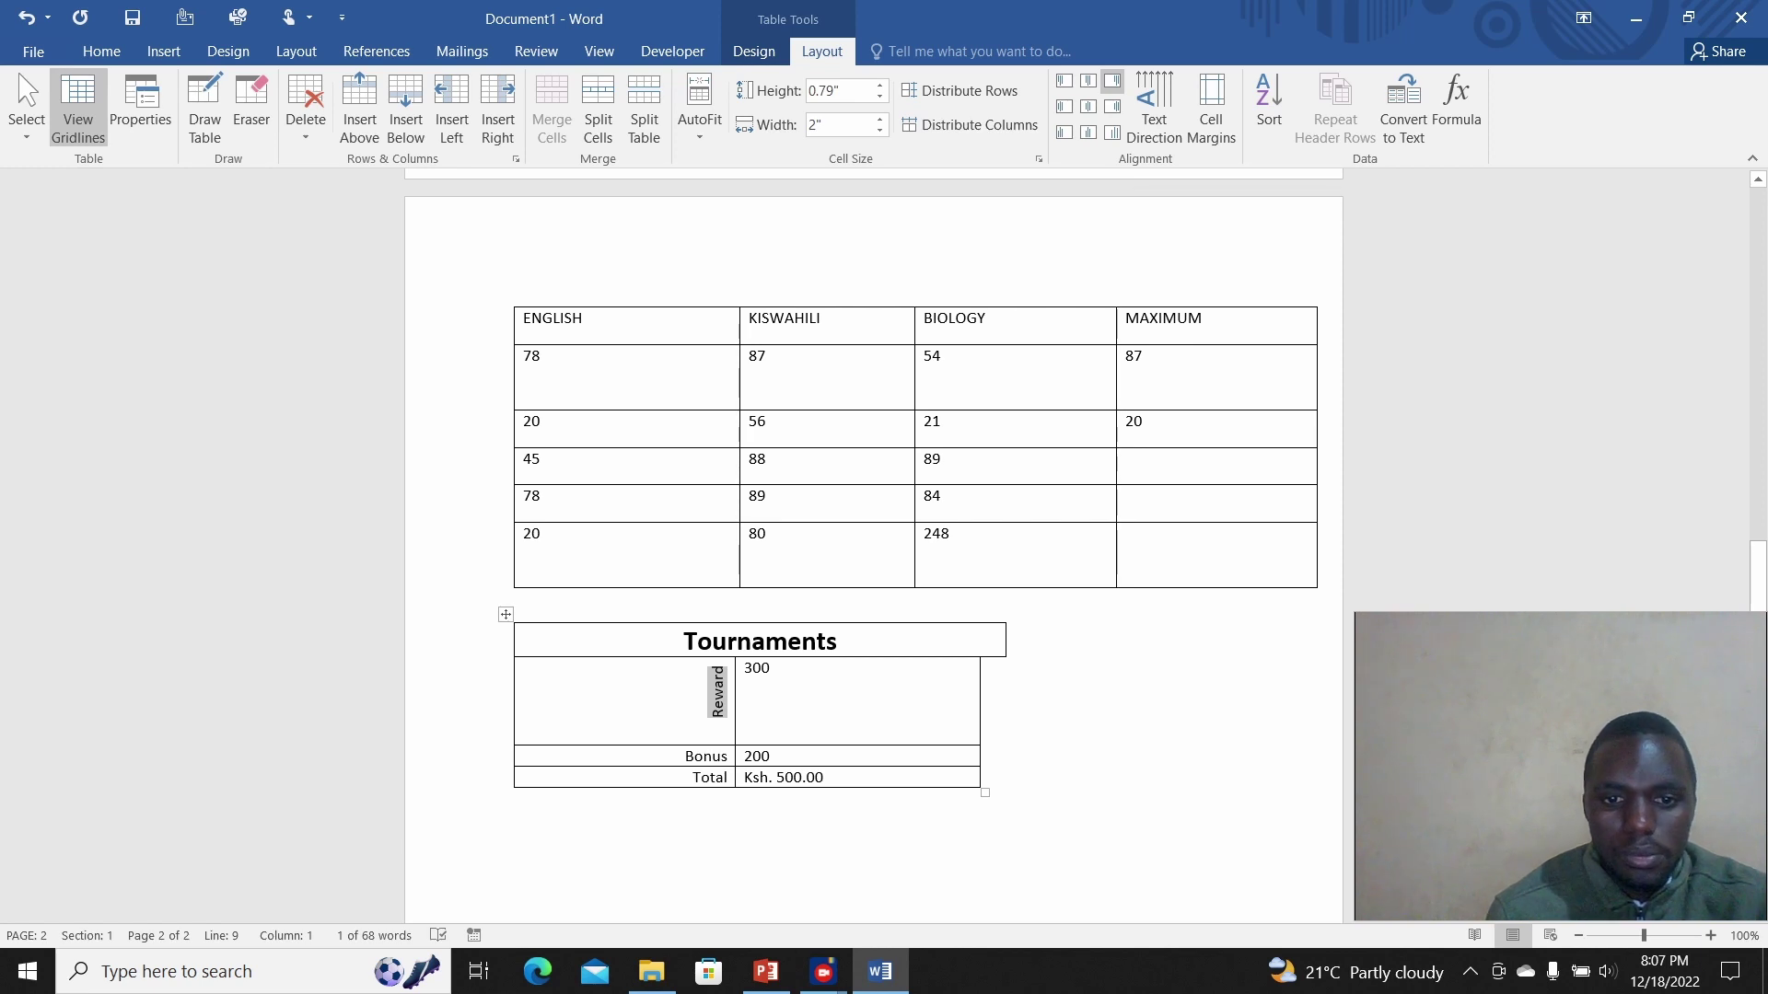
# Step: Apply the orange Grid Table style to the marks table, giving a dark orange header and banded rows
pyautogui.click(771, 669)
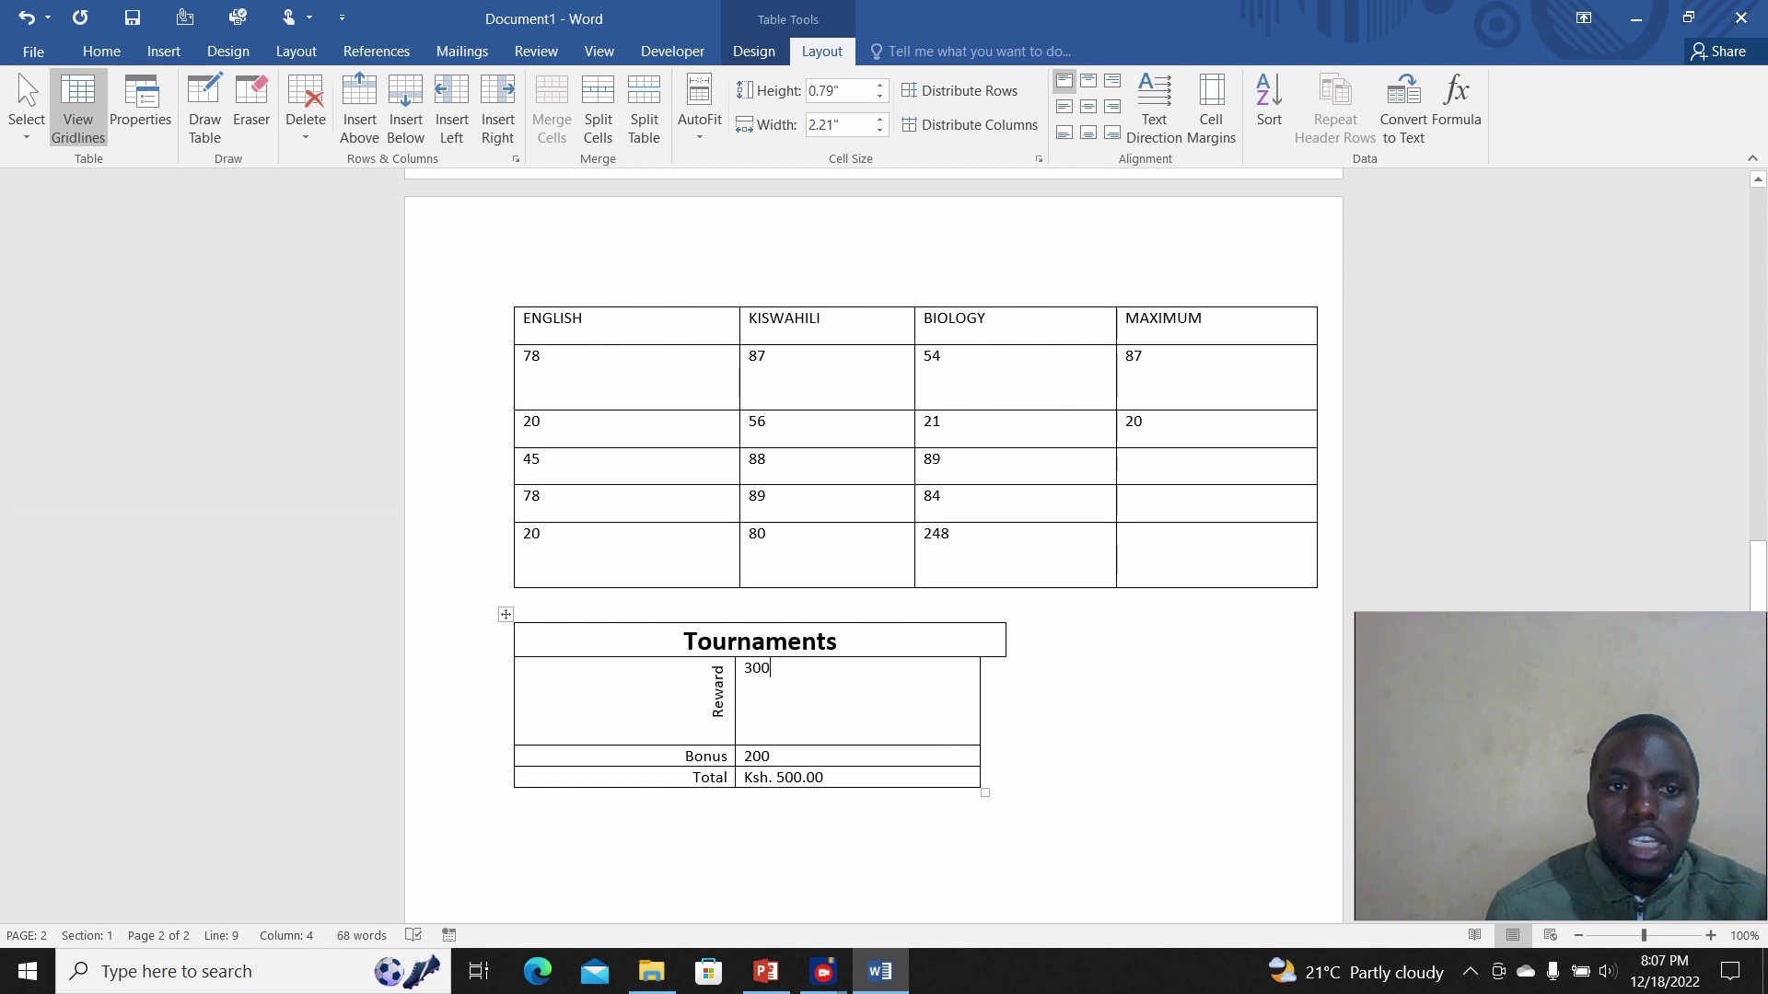
pyautogui.click(519, 322)
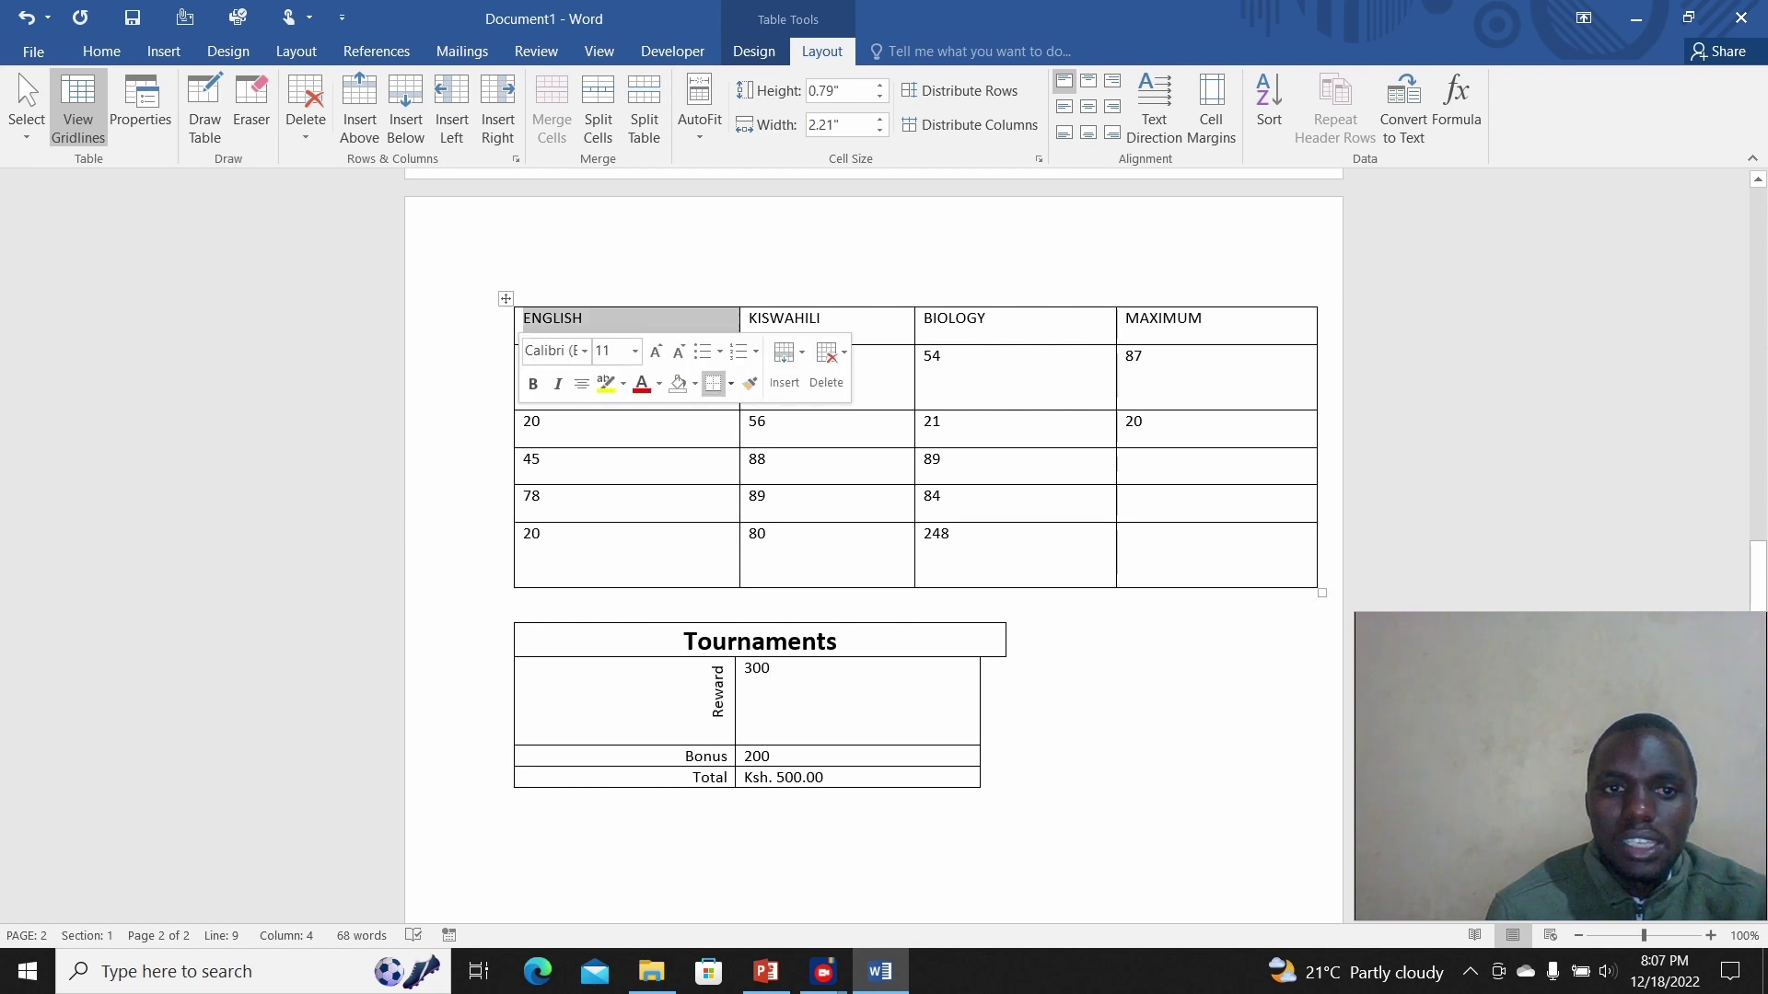
pyautogui.click(506, 298)
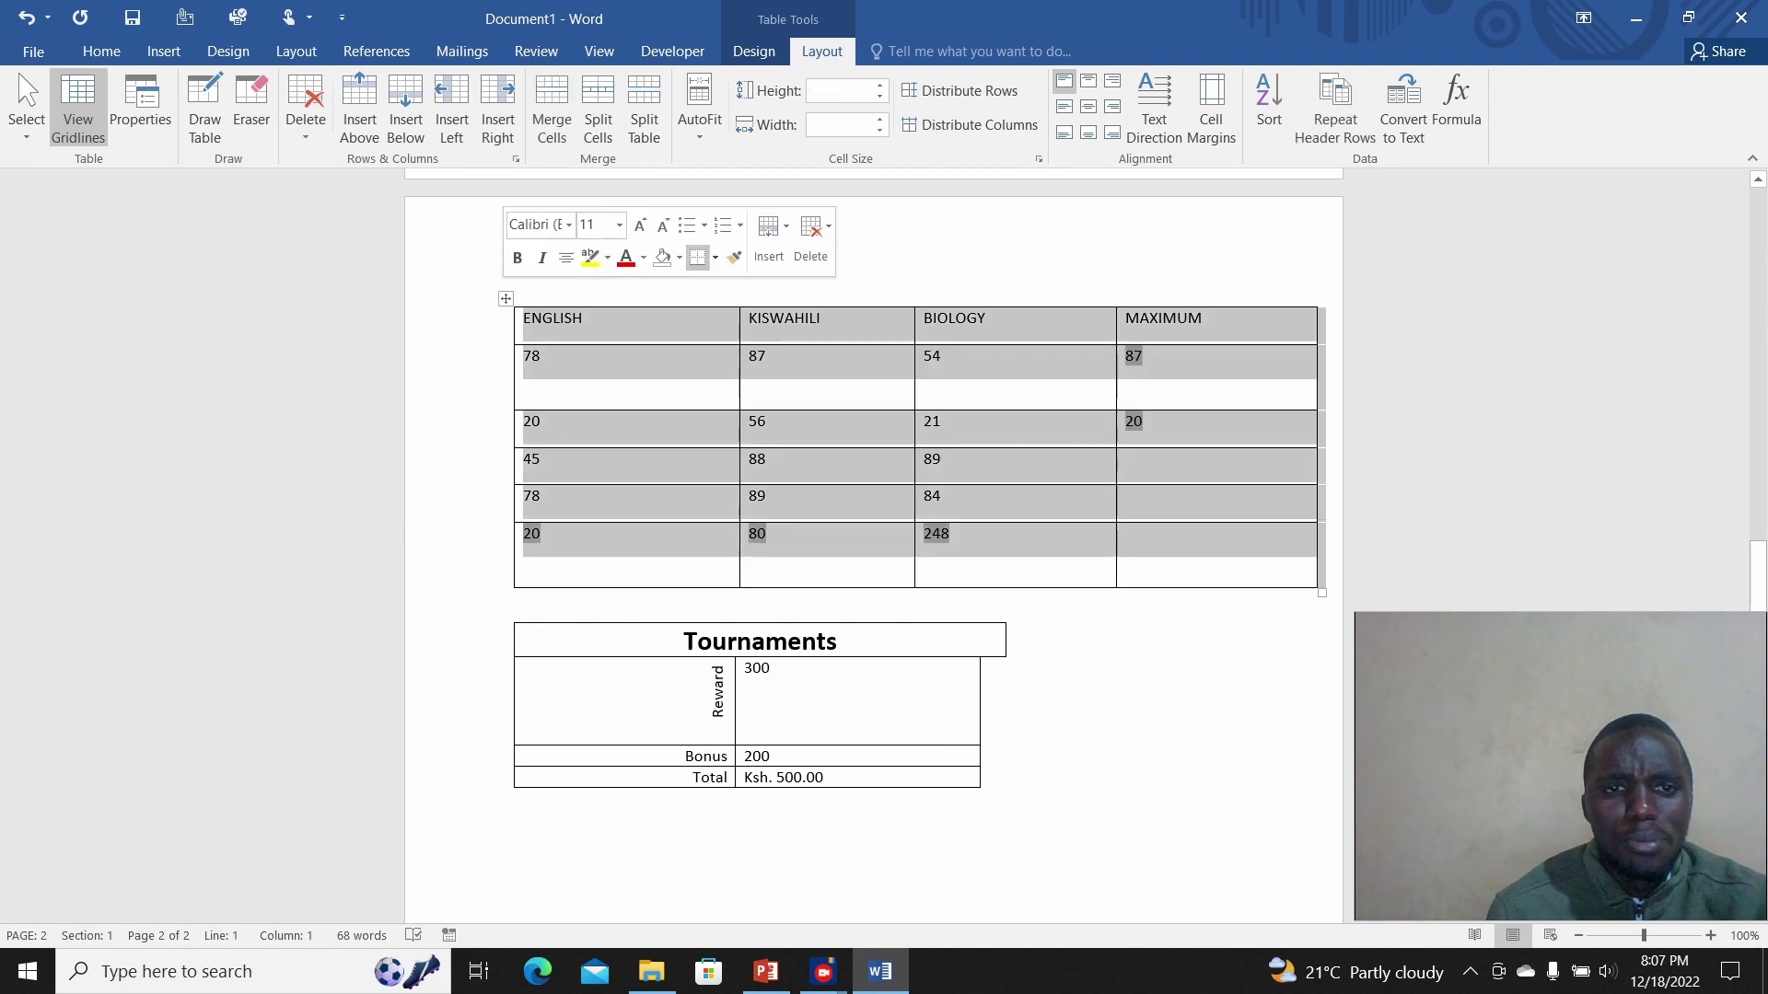
pyautogui.click(753, 51)
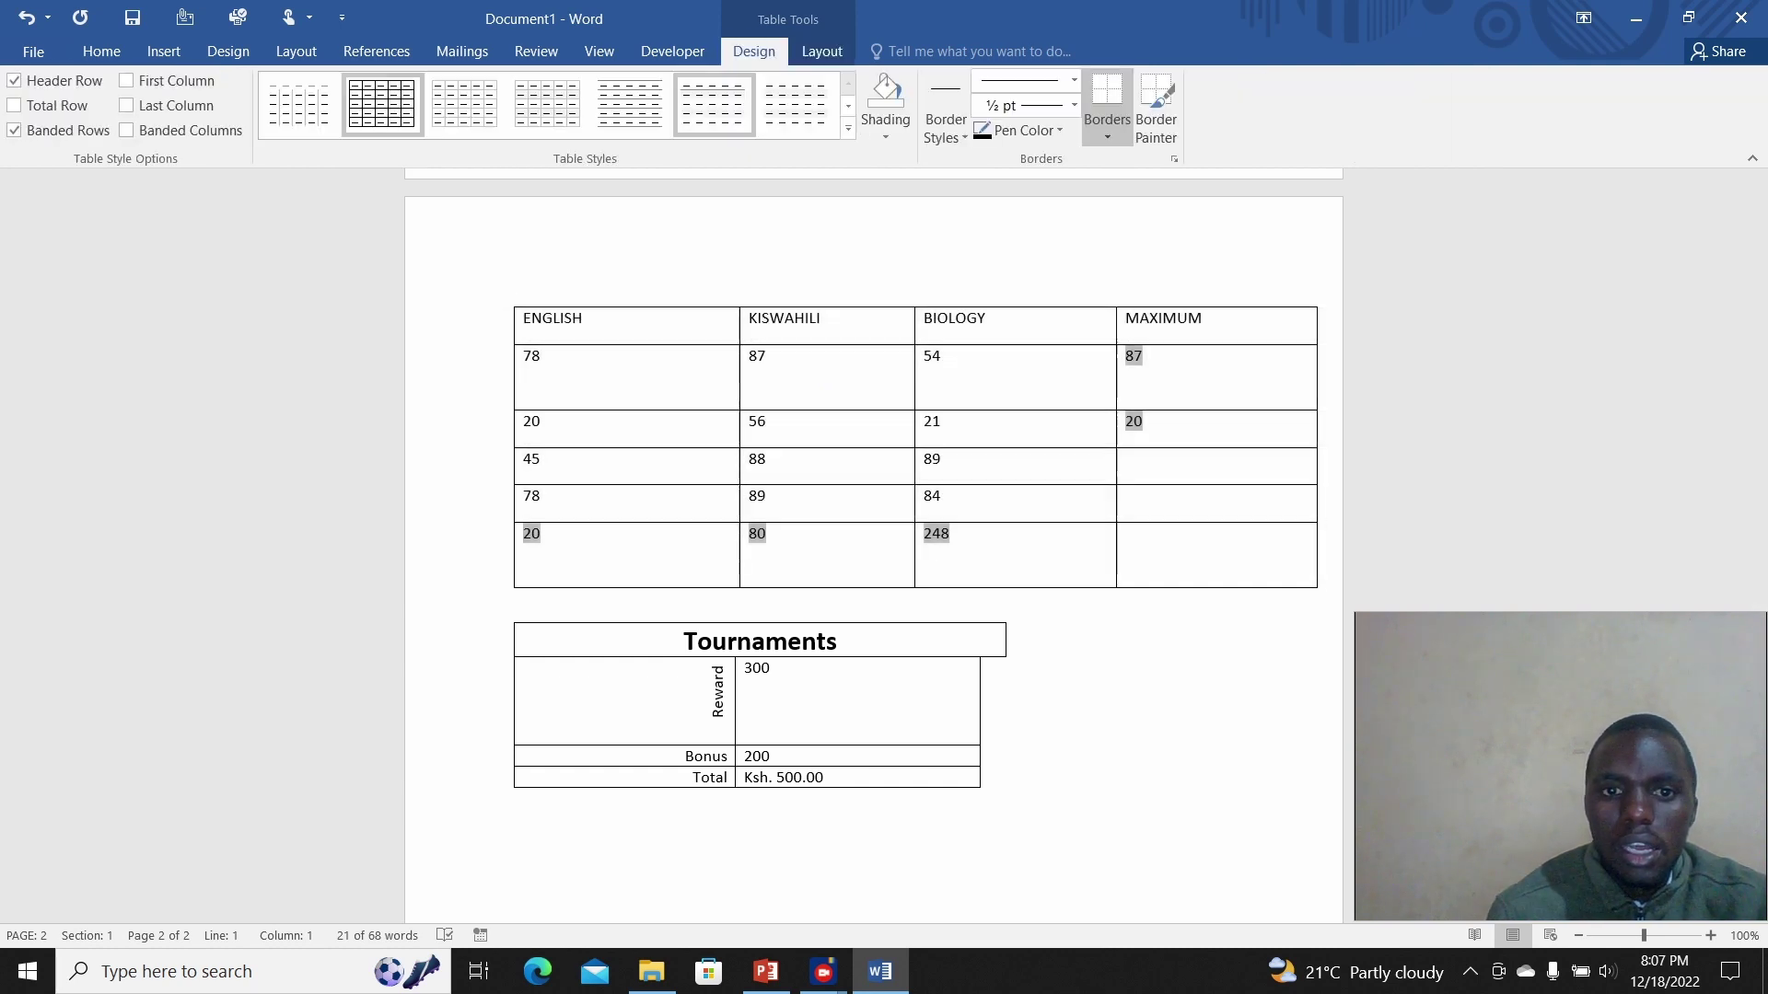
pyautogui.click(848, 128)
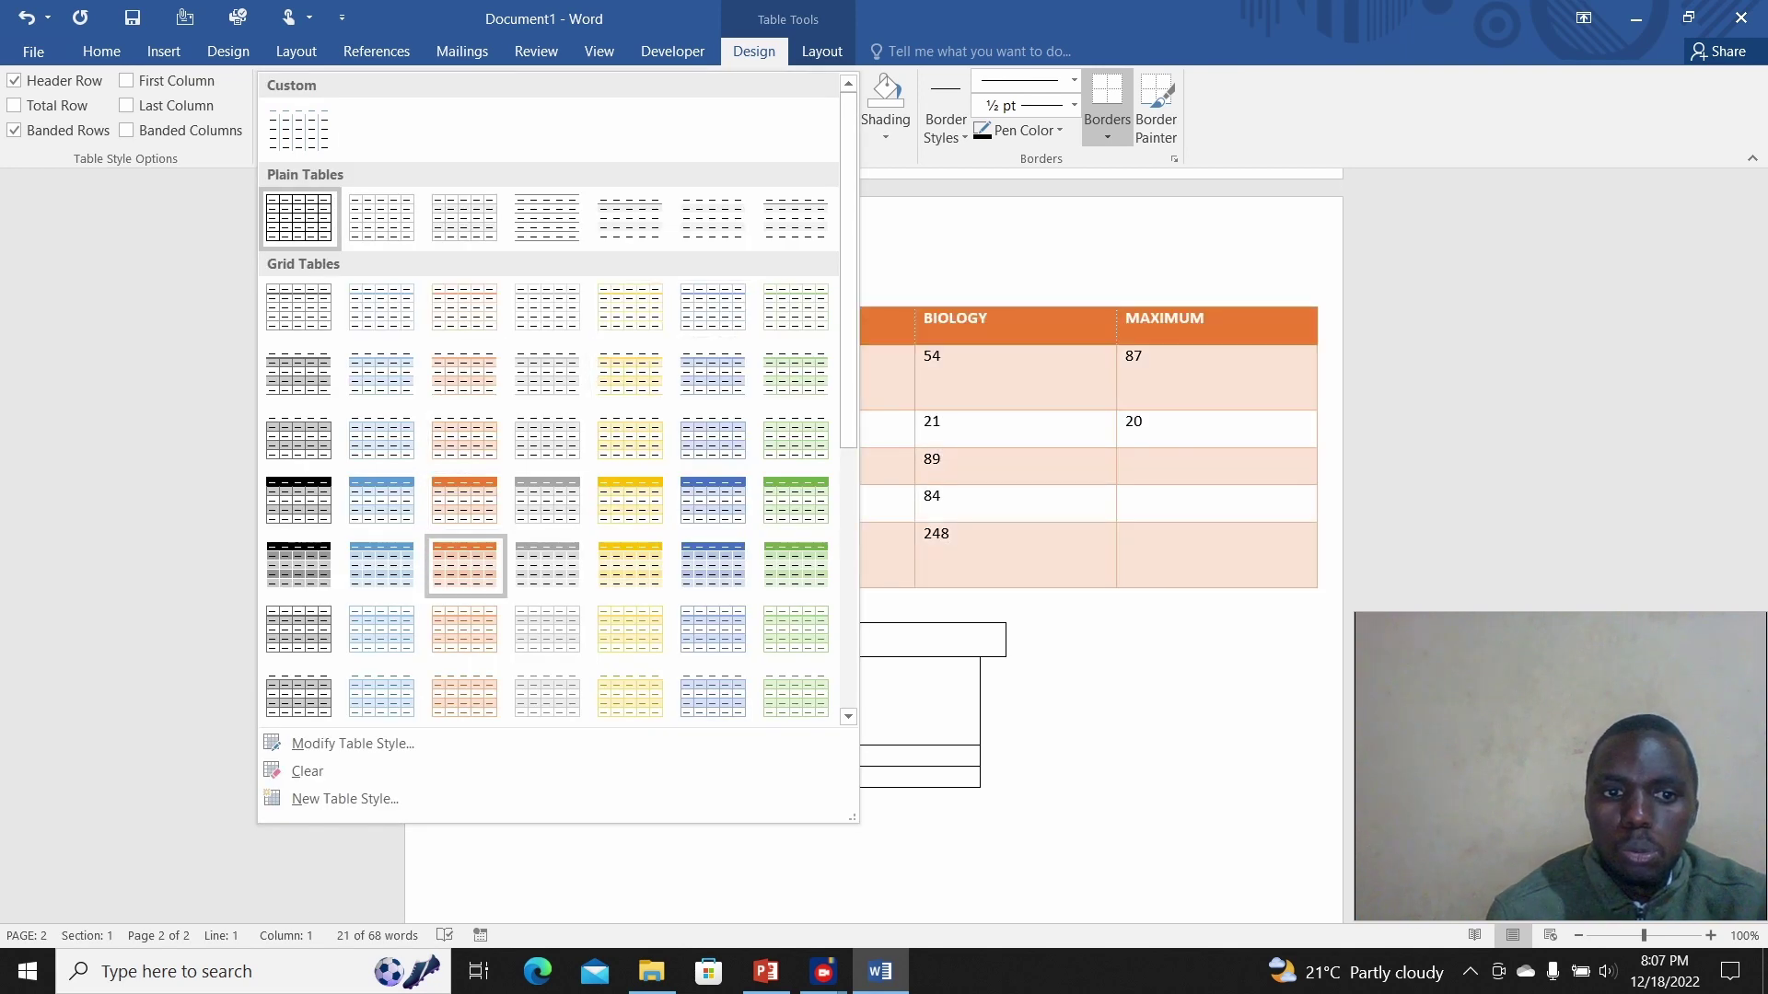
pyautogui.click(465, 566)
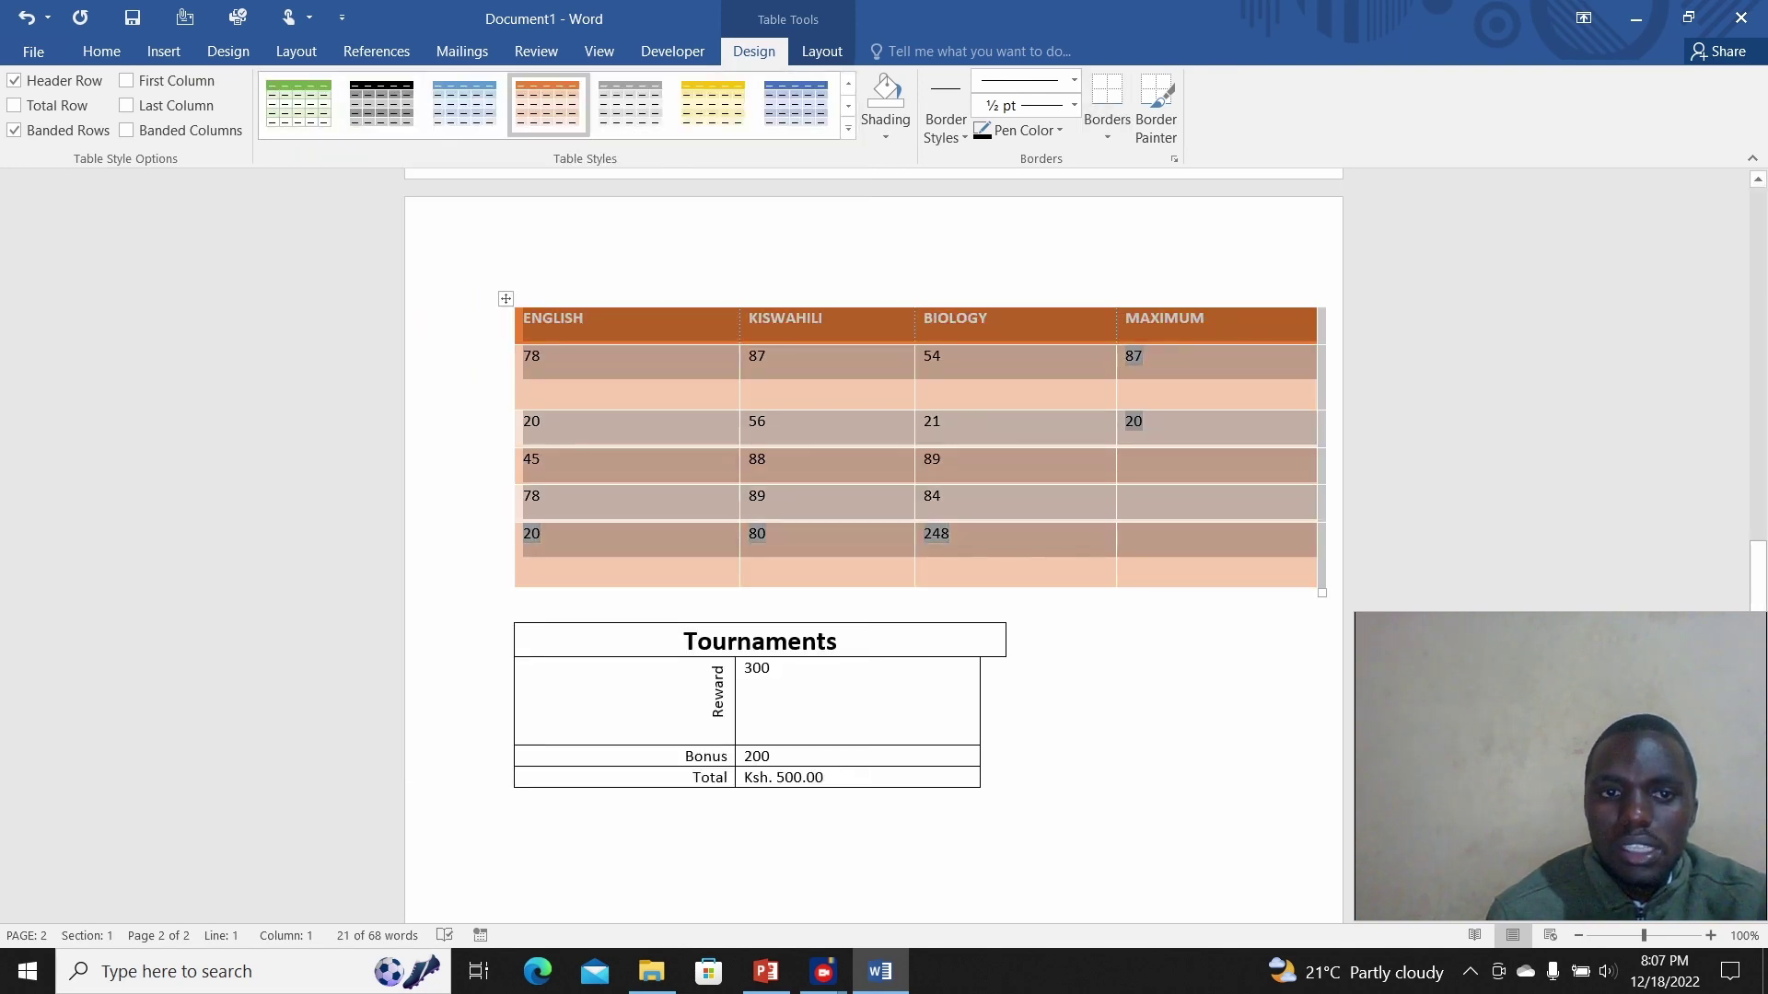
pyautogui.click(765, 498)
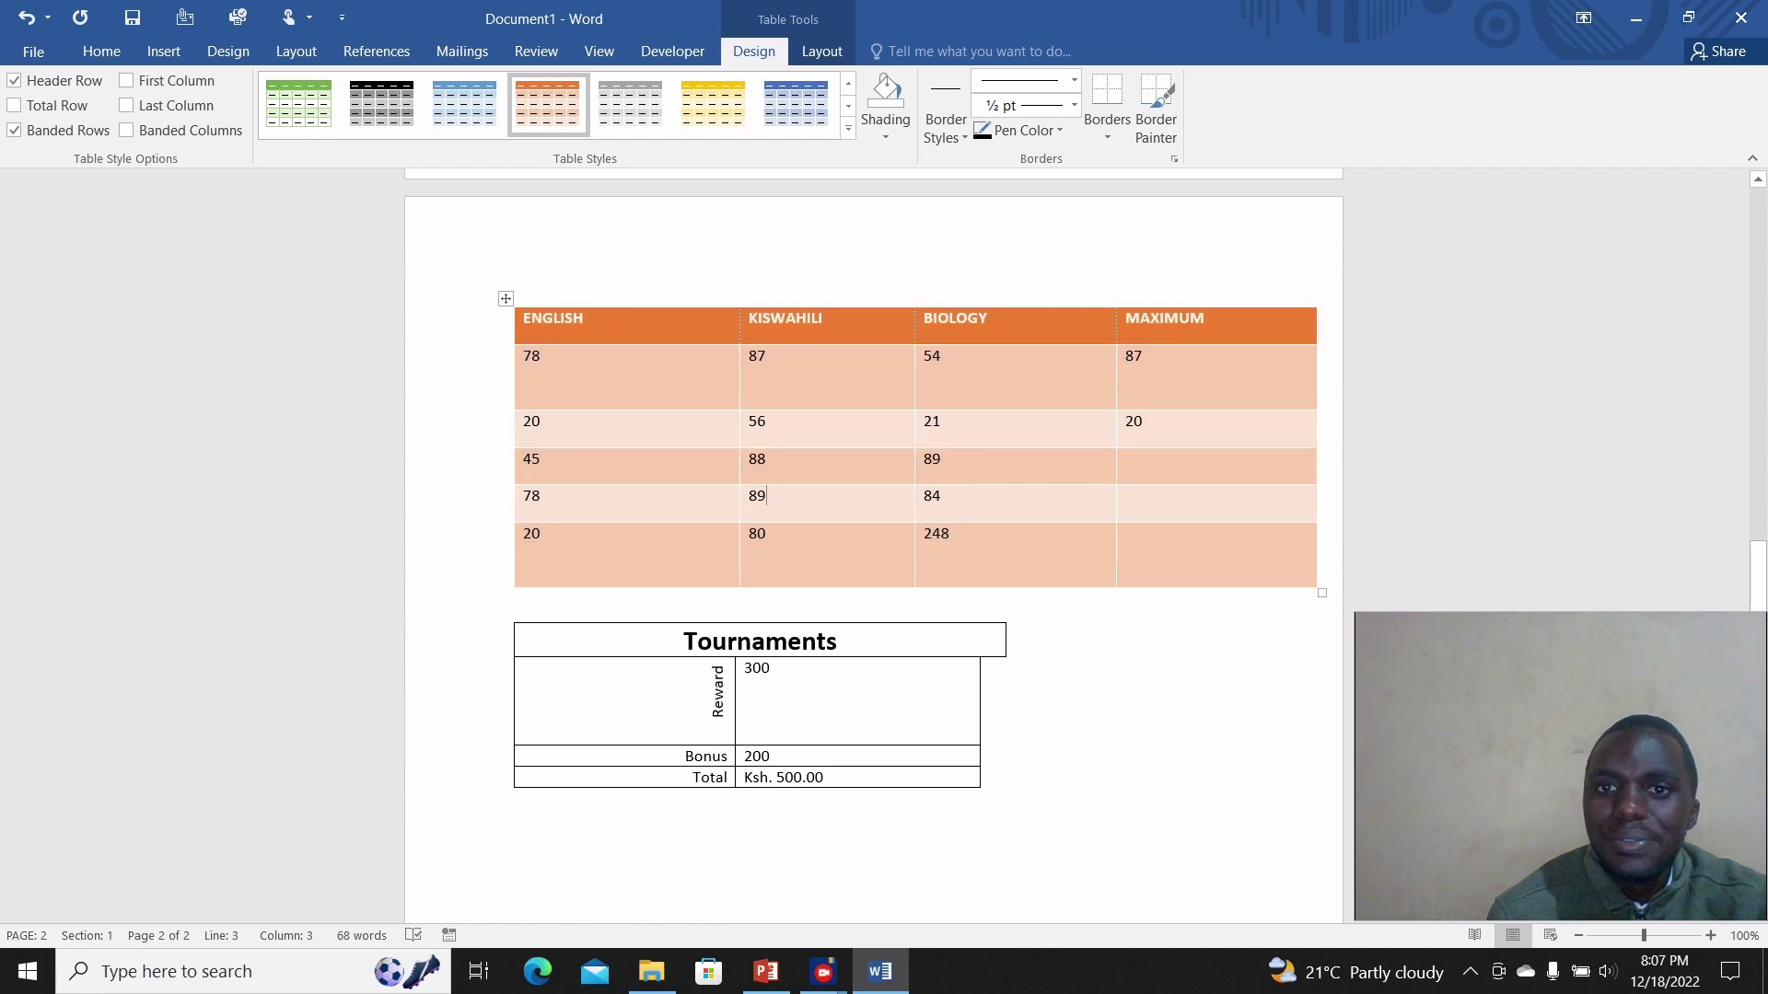
pyautogui.click(771, 670)
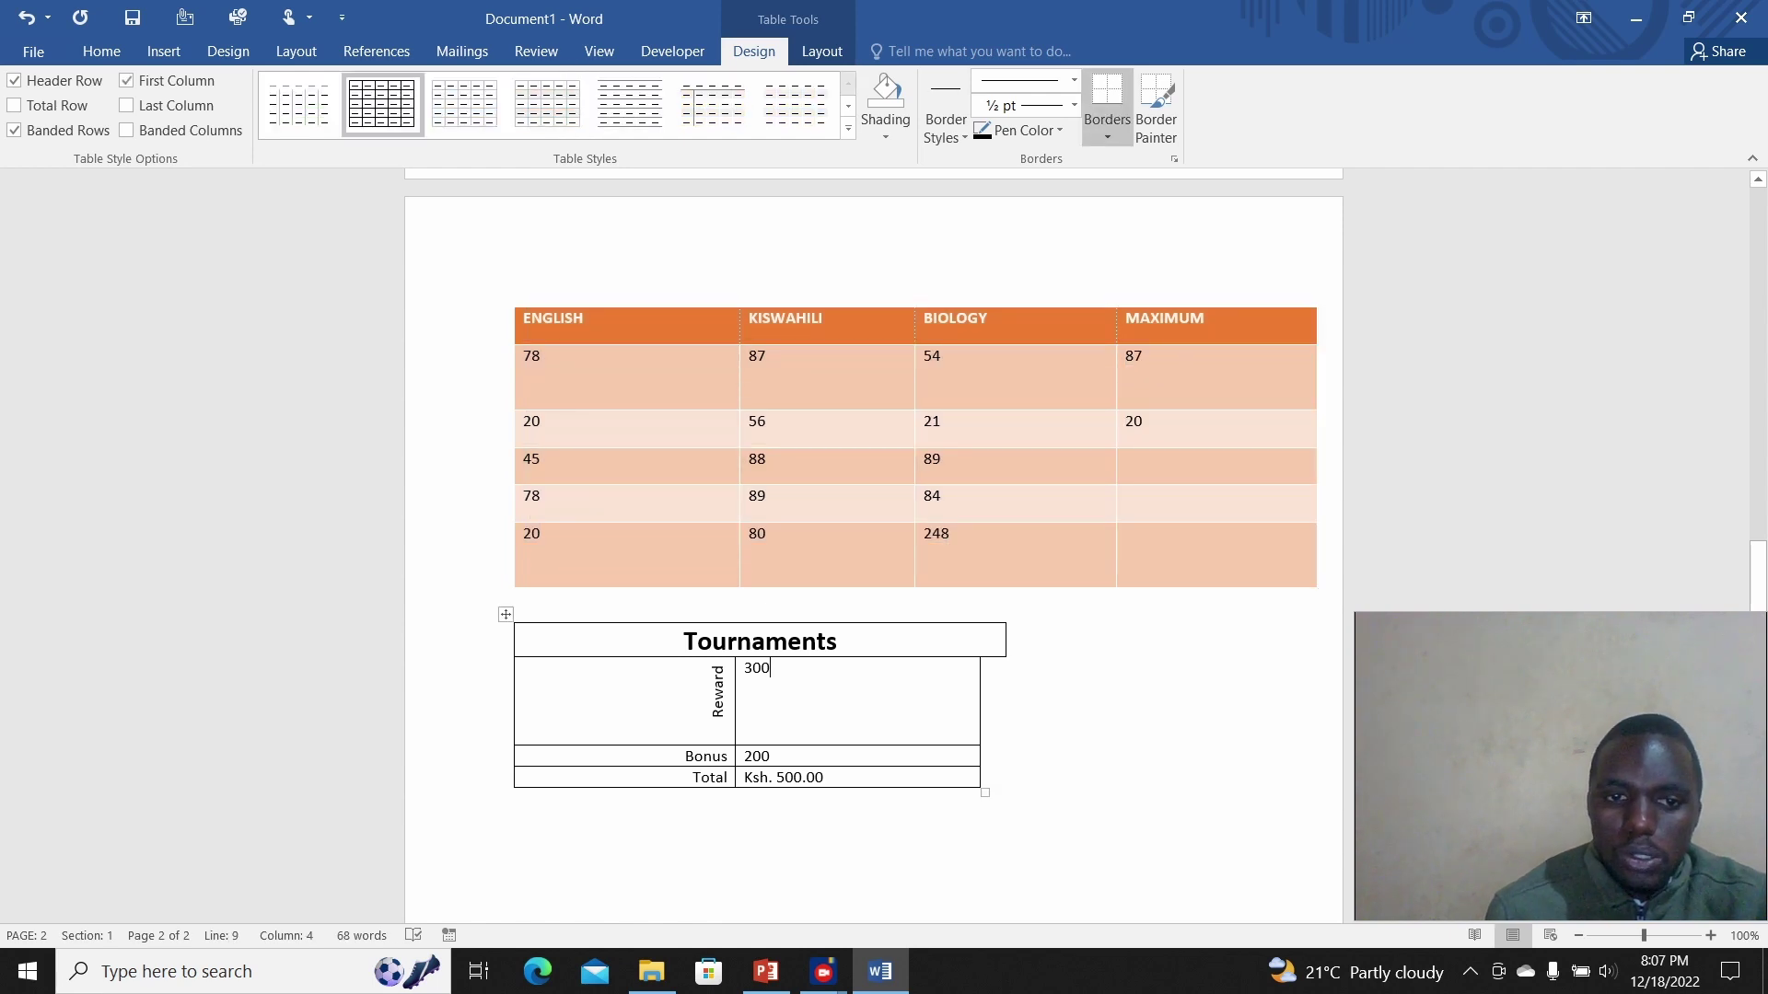
# Step: Select the Tournaments header row and give it Dark Blue shading from Standard Colors
pyautogui.moveTo(683, 642); pyautogui.dragTo(849, 647)
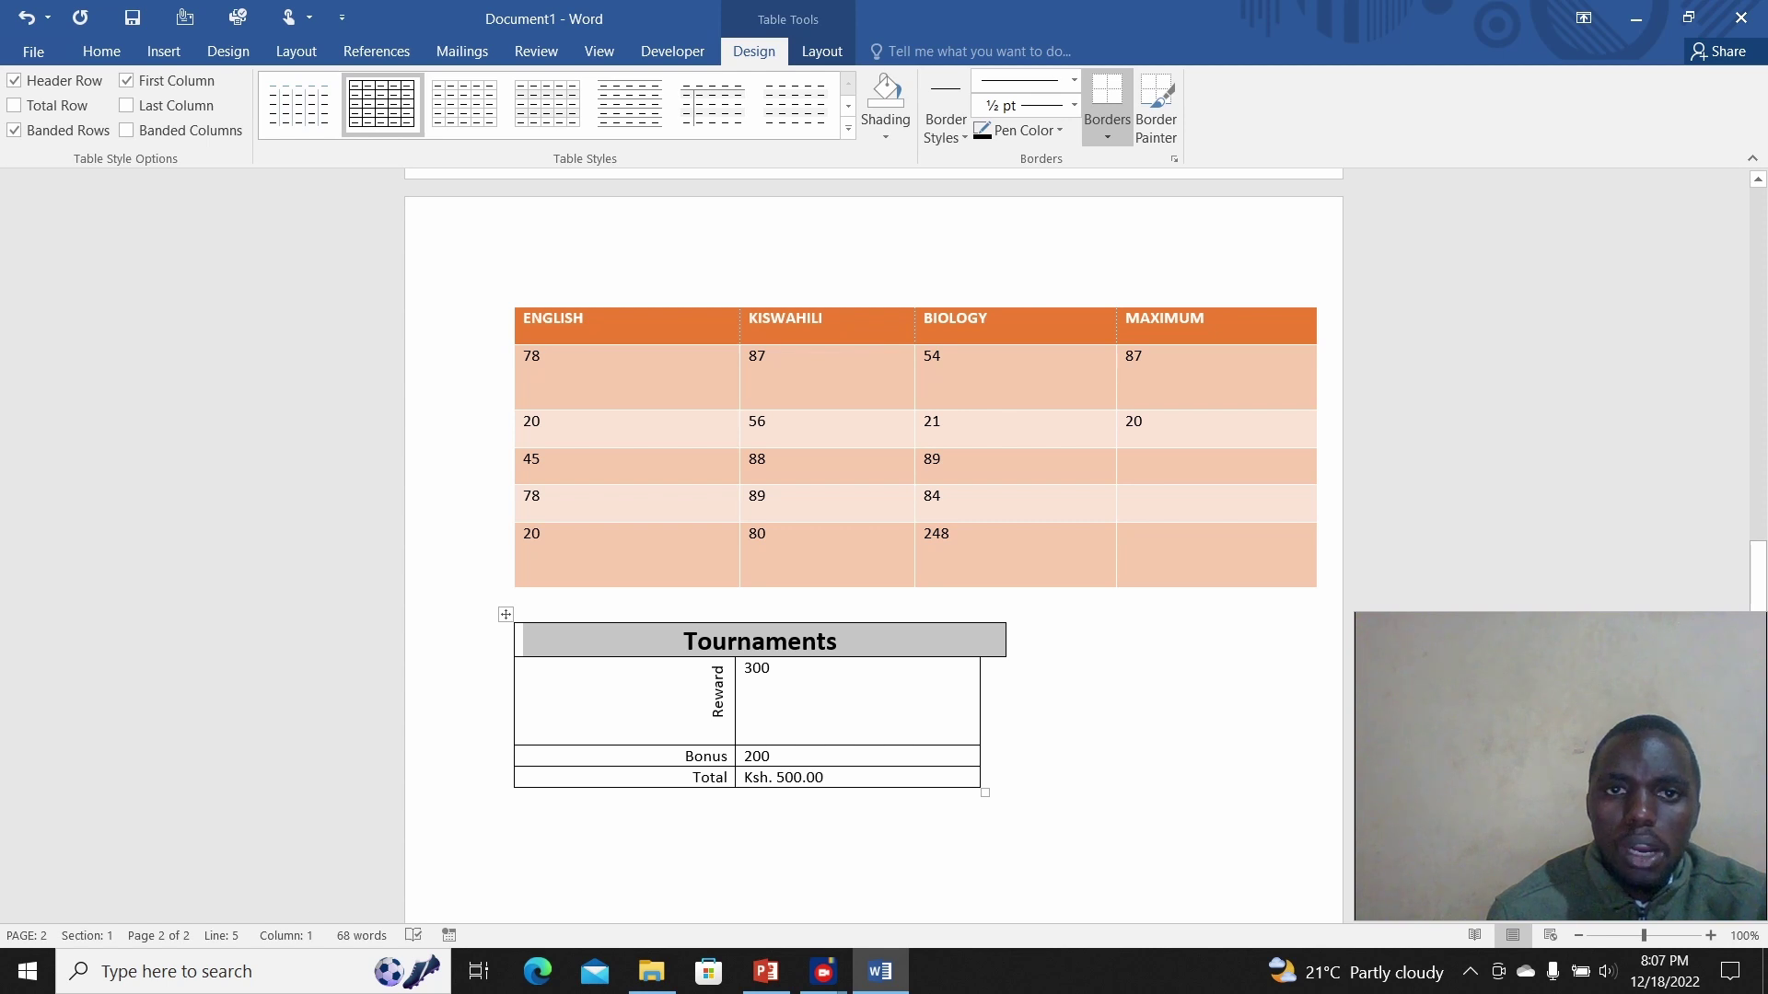
pyautogui.click(821, 51)
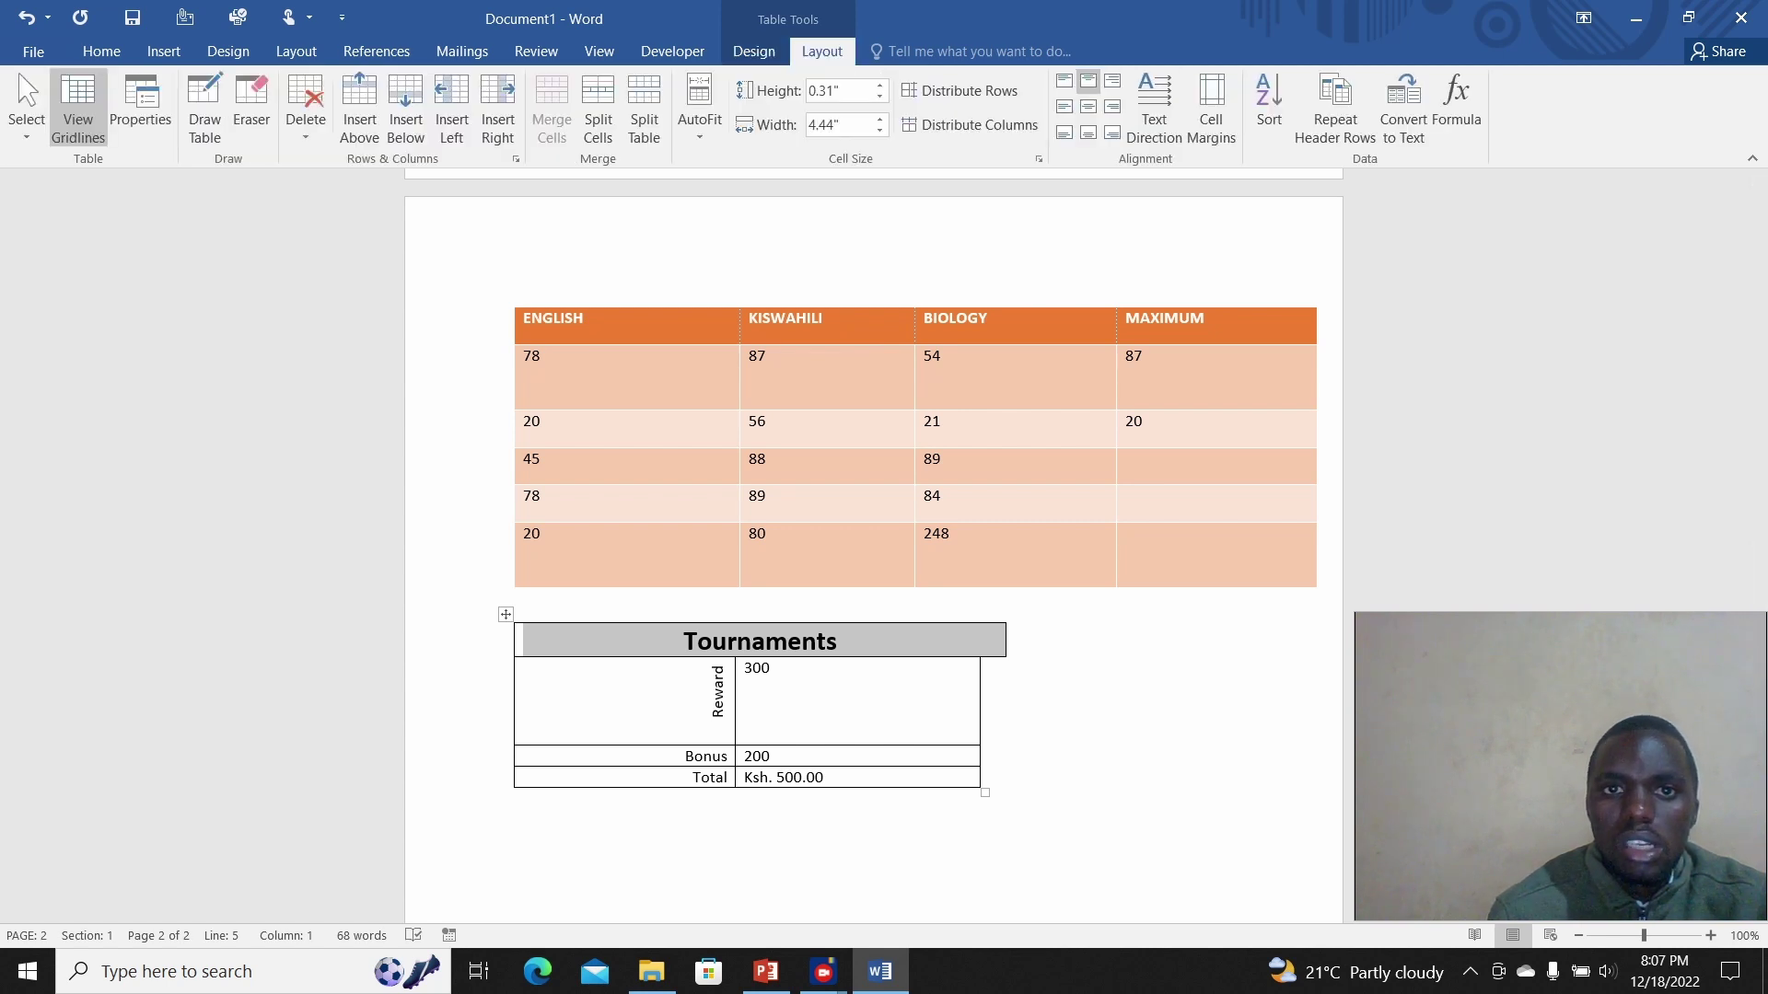
pyautogui.click(753, 50)
pyautogui.click(885, 120)
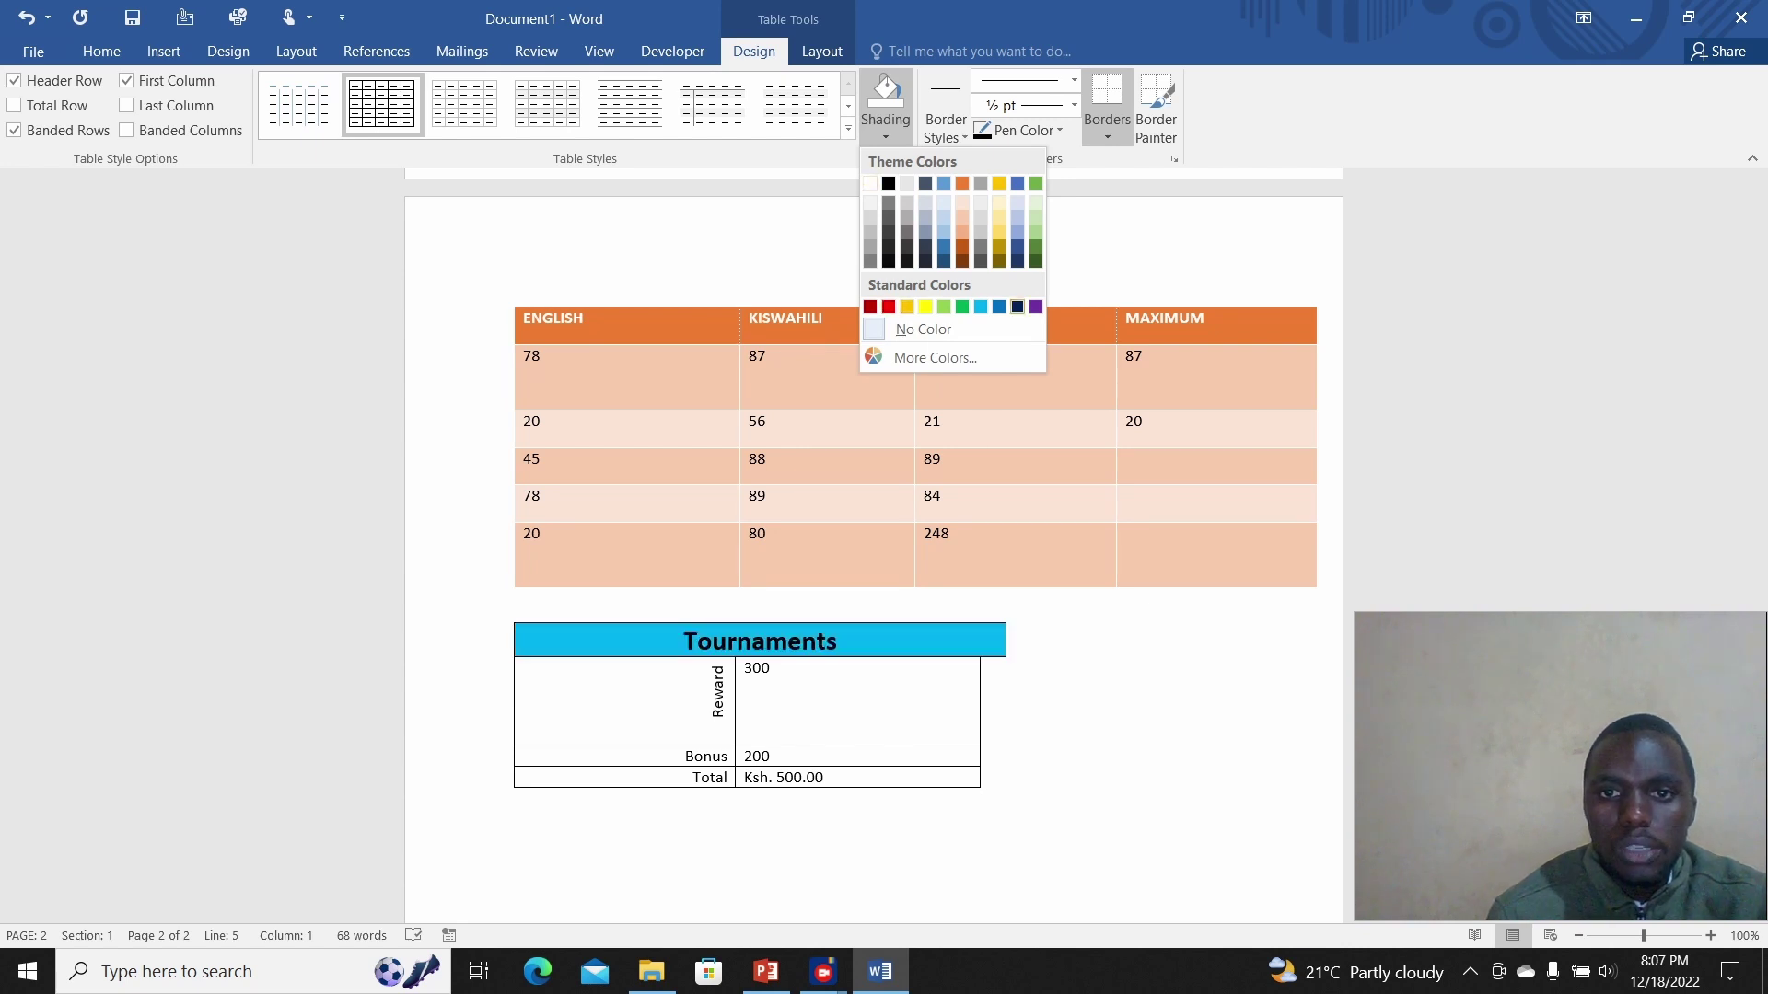
pyautogui.click(1018, 306)
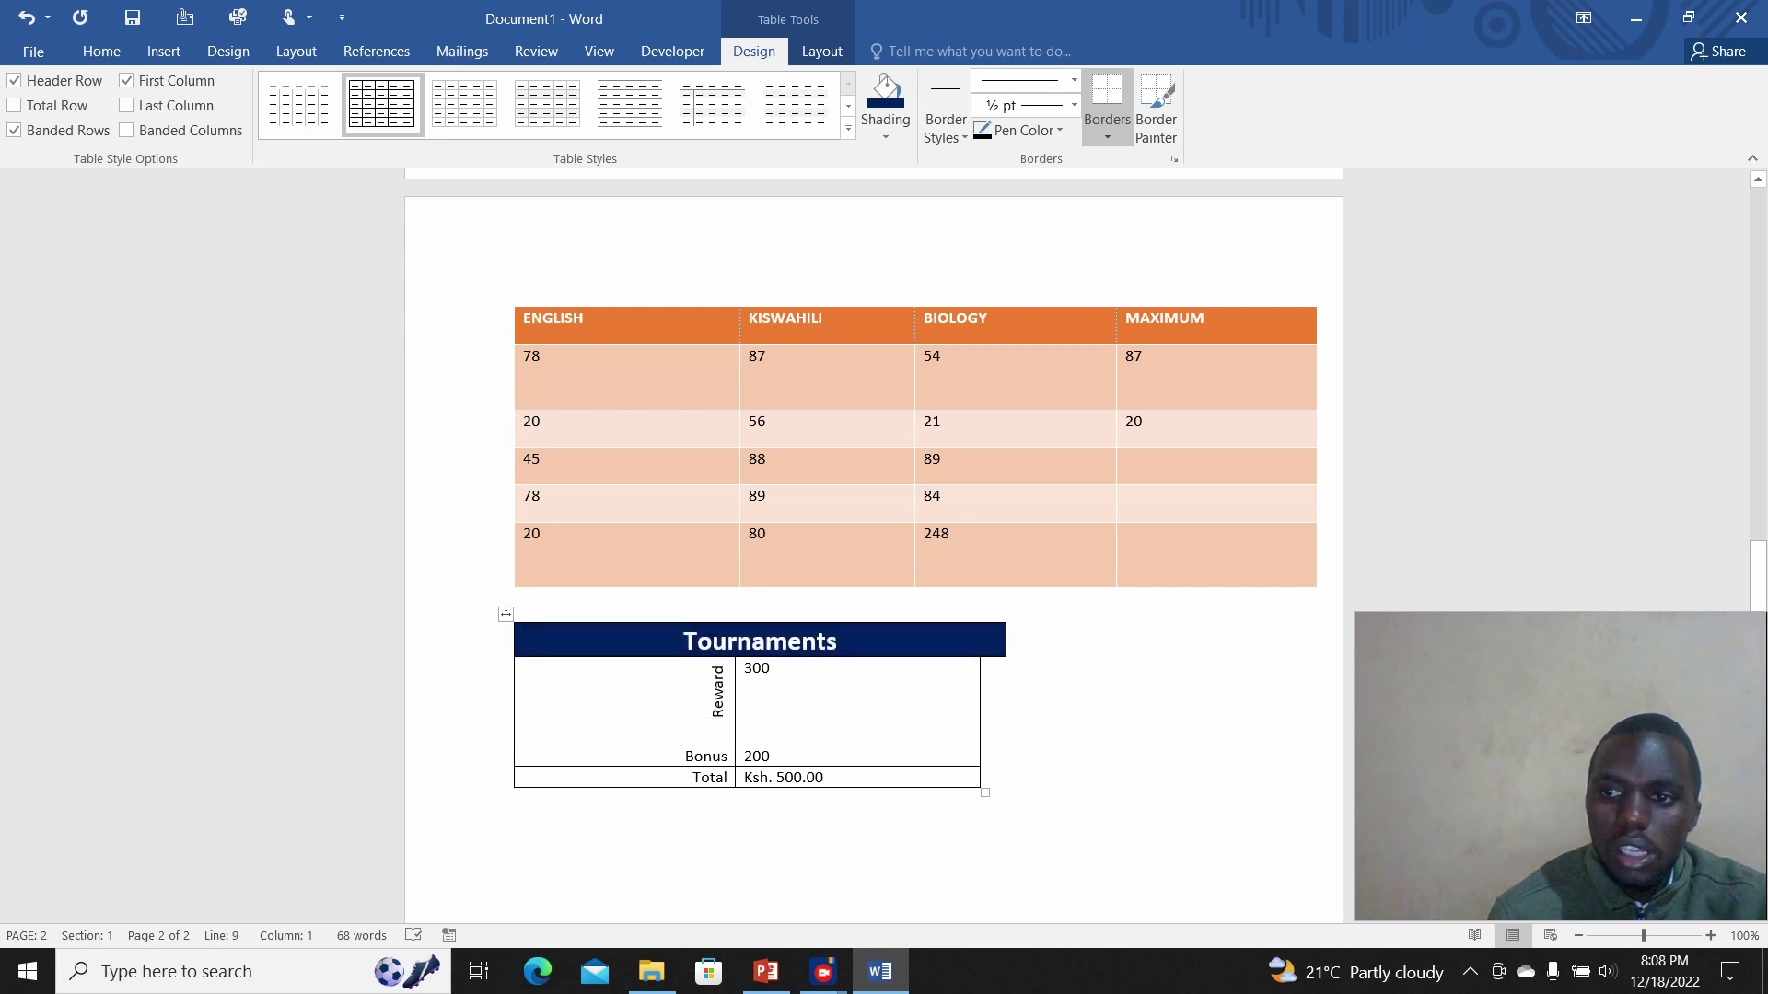
pyautogui.moveTo(1758, 576); pyautogui.dragTo(1758, 720)
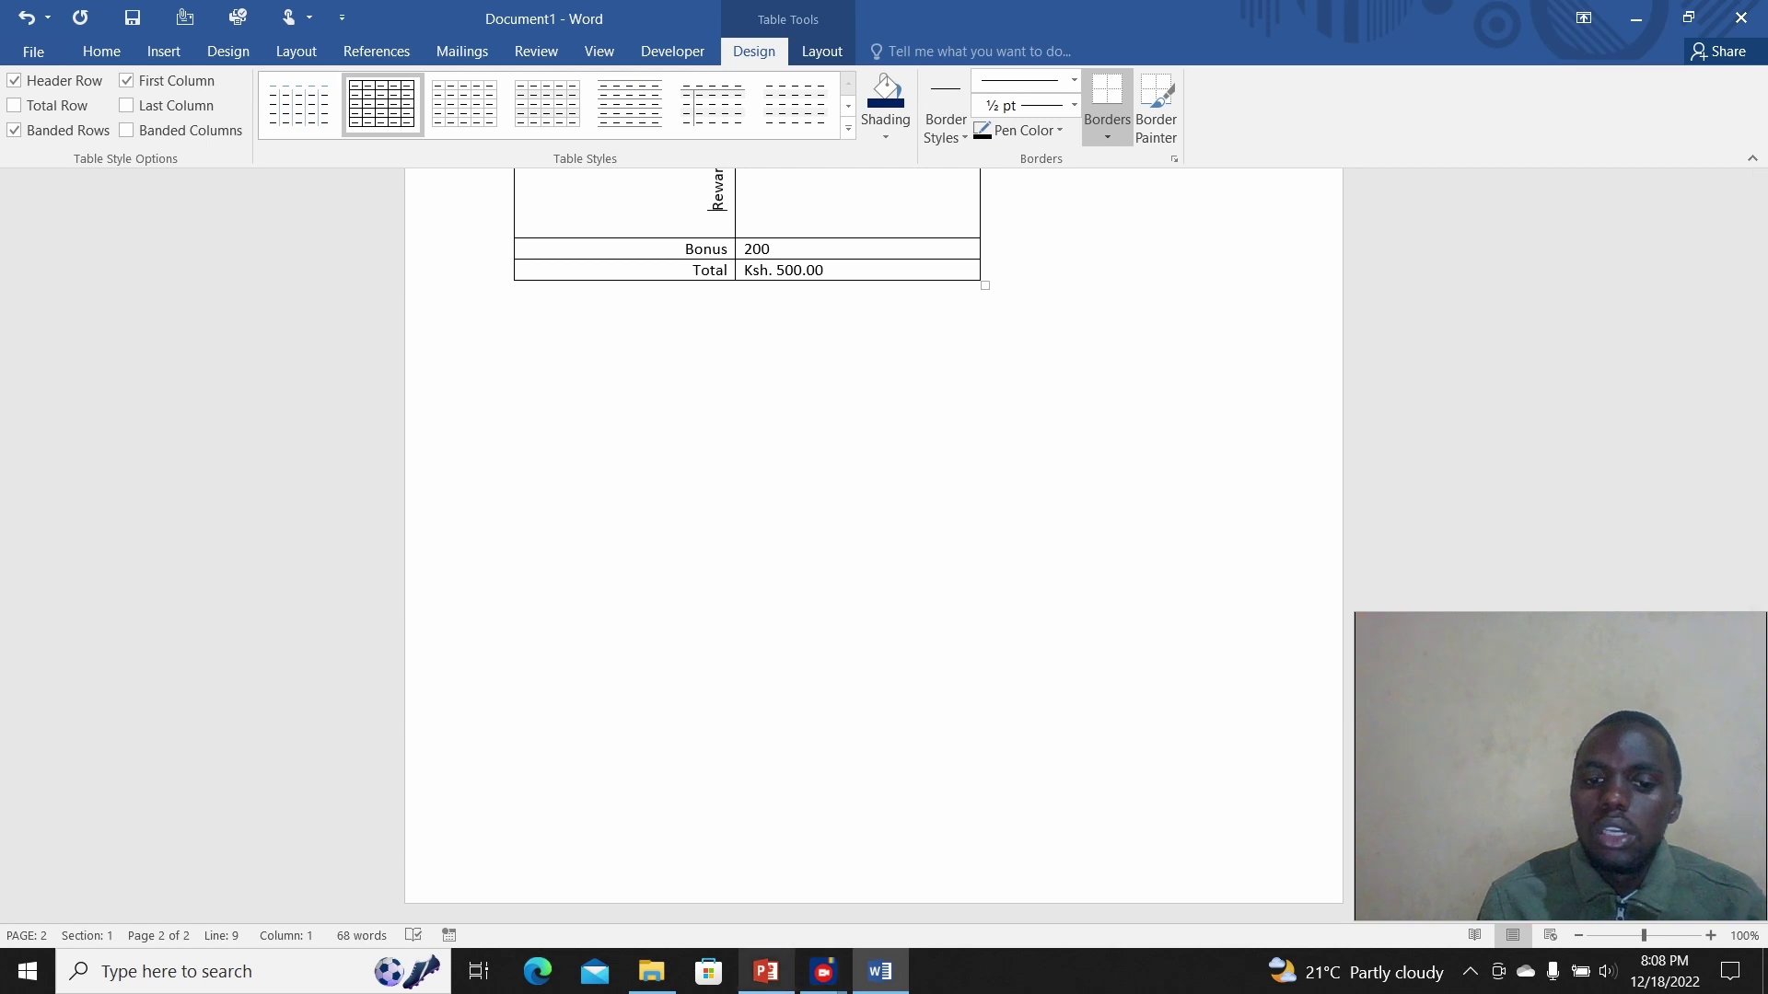
# Step: Switch from Word to PowerPoint, showing slide 13 'Table operations'
pyautogui.hotkey('alt', 'Tab')
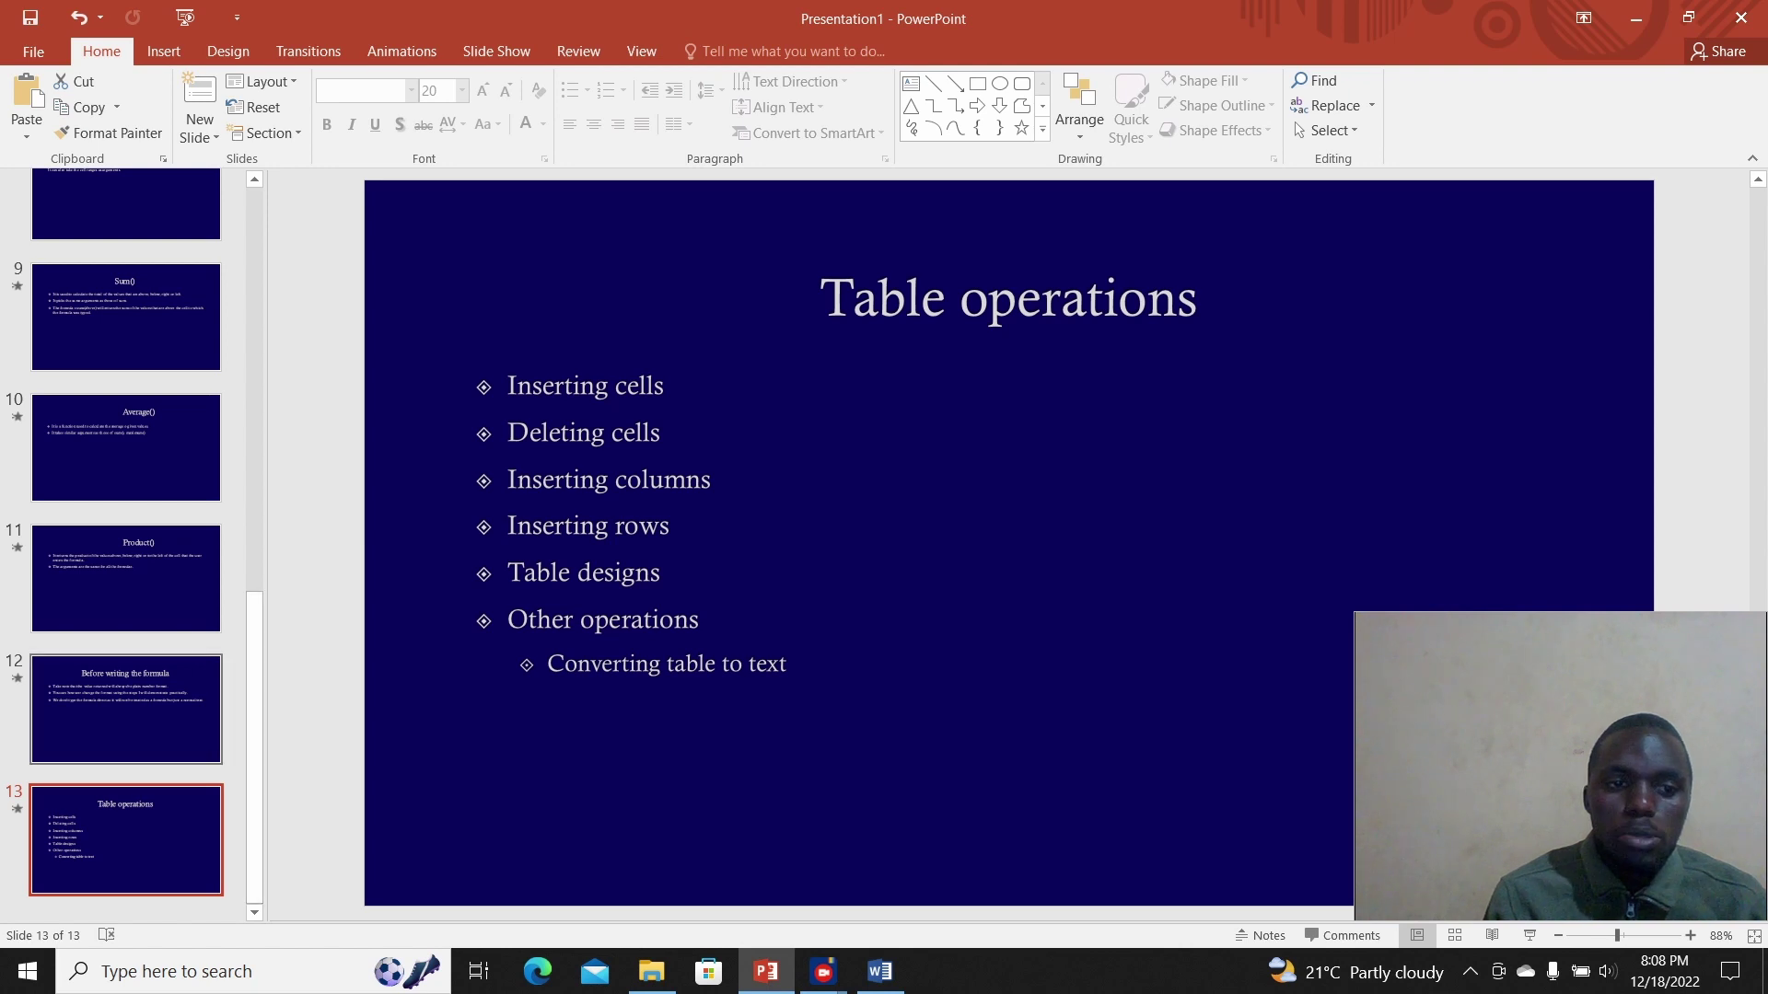
# Step: Go back to the Average() slide, then minimise PowerPoint to return to Word
pyautogui.press('Up')
pyautogui.press('Up')
pyautogui.press('Up')
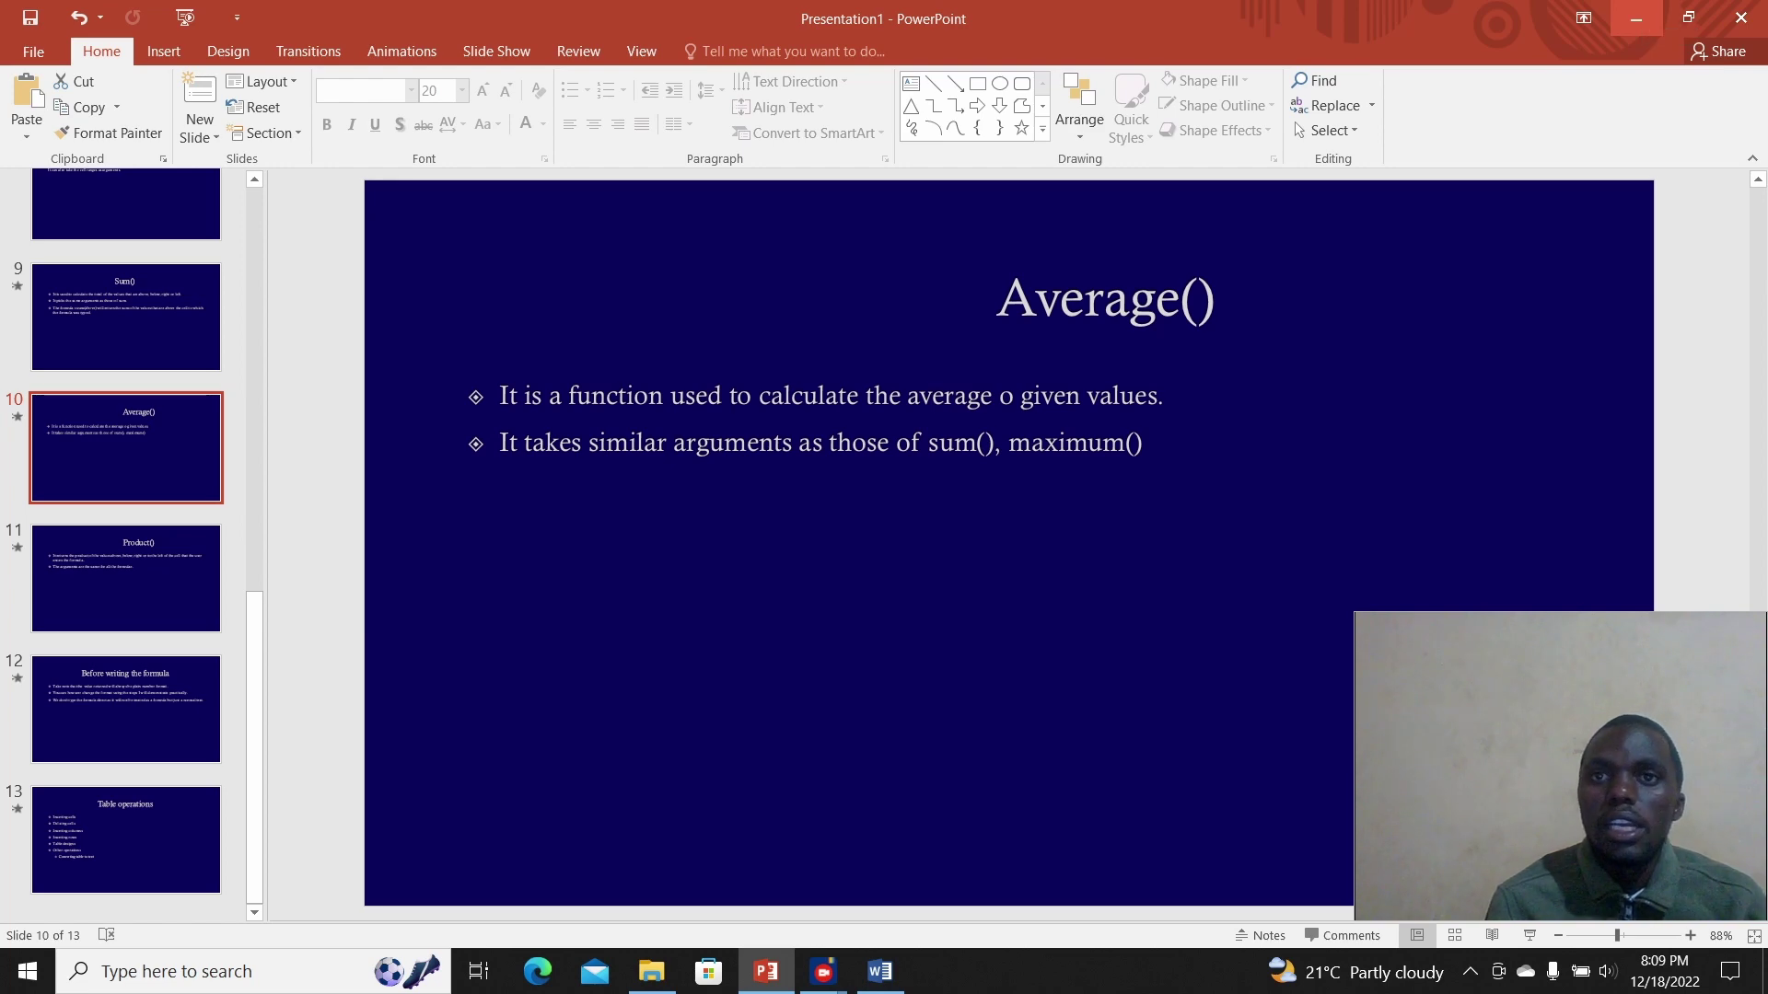
pyautogui.click(1636, 18)
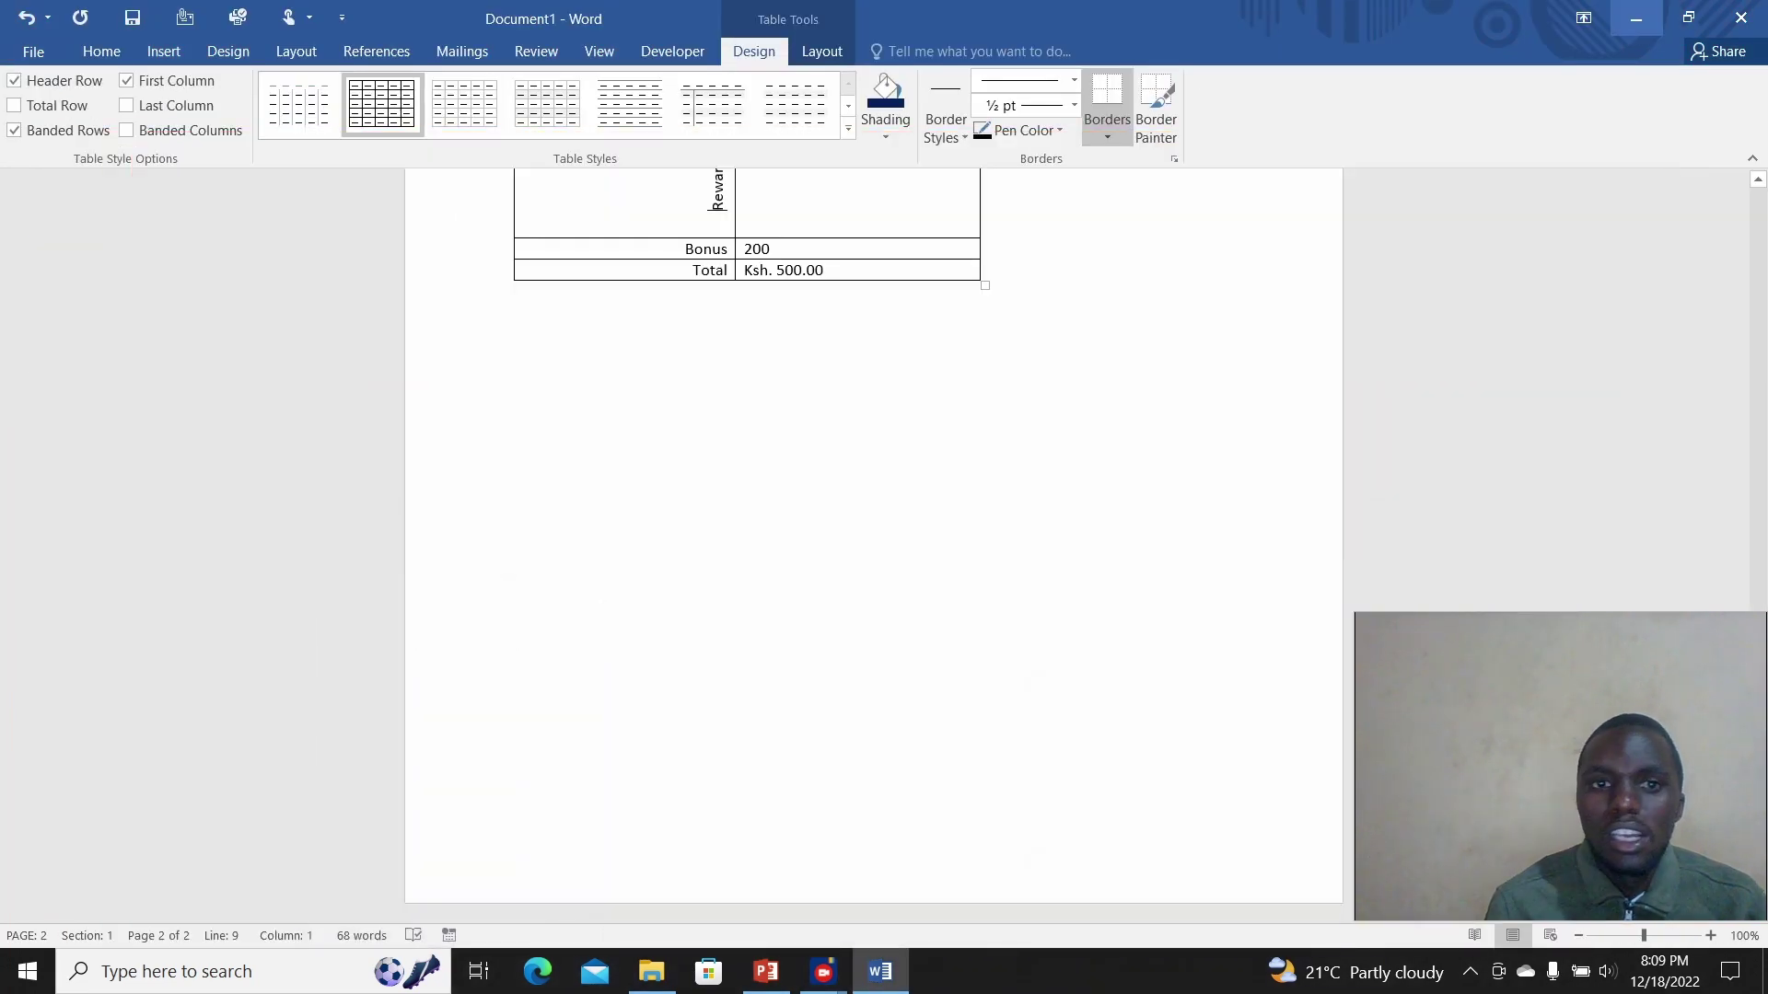
# Step: Minimise Word and open the ALL FILES folder from the desktop
pyautogui.click(1637, 17)
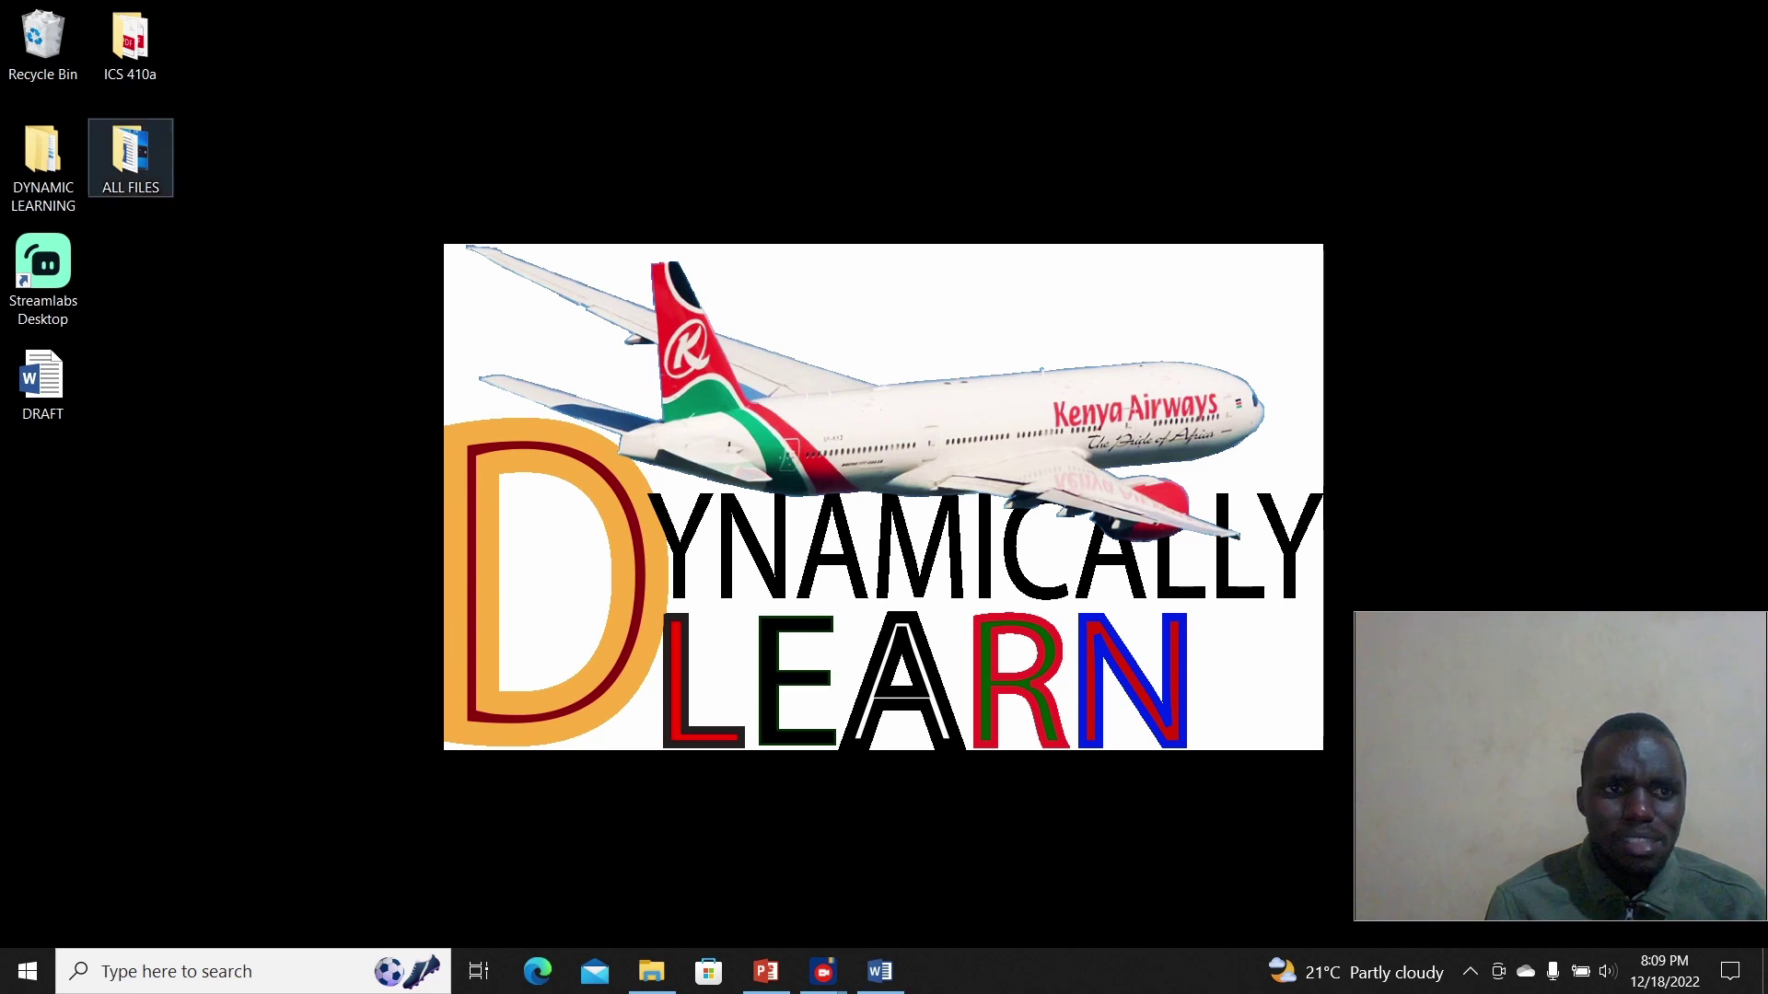
pyautogui.click(130, 155)
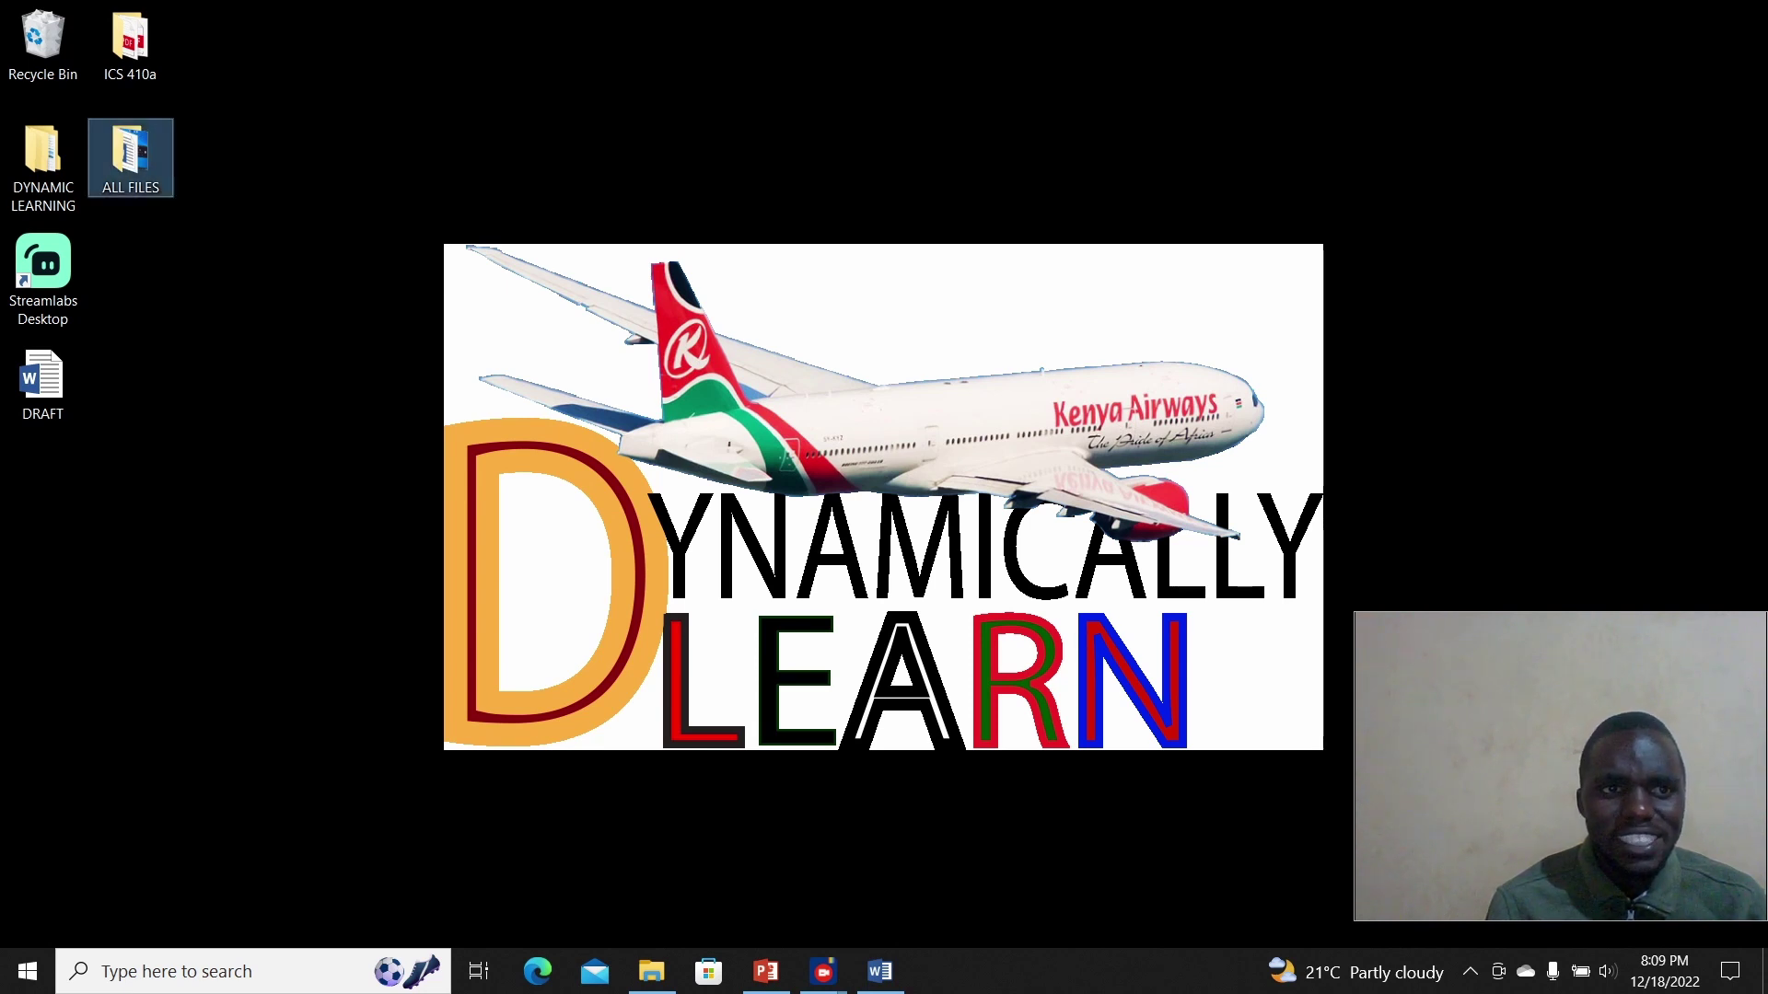
pyautogui.doubleClick(130, 155)
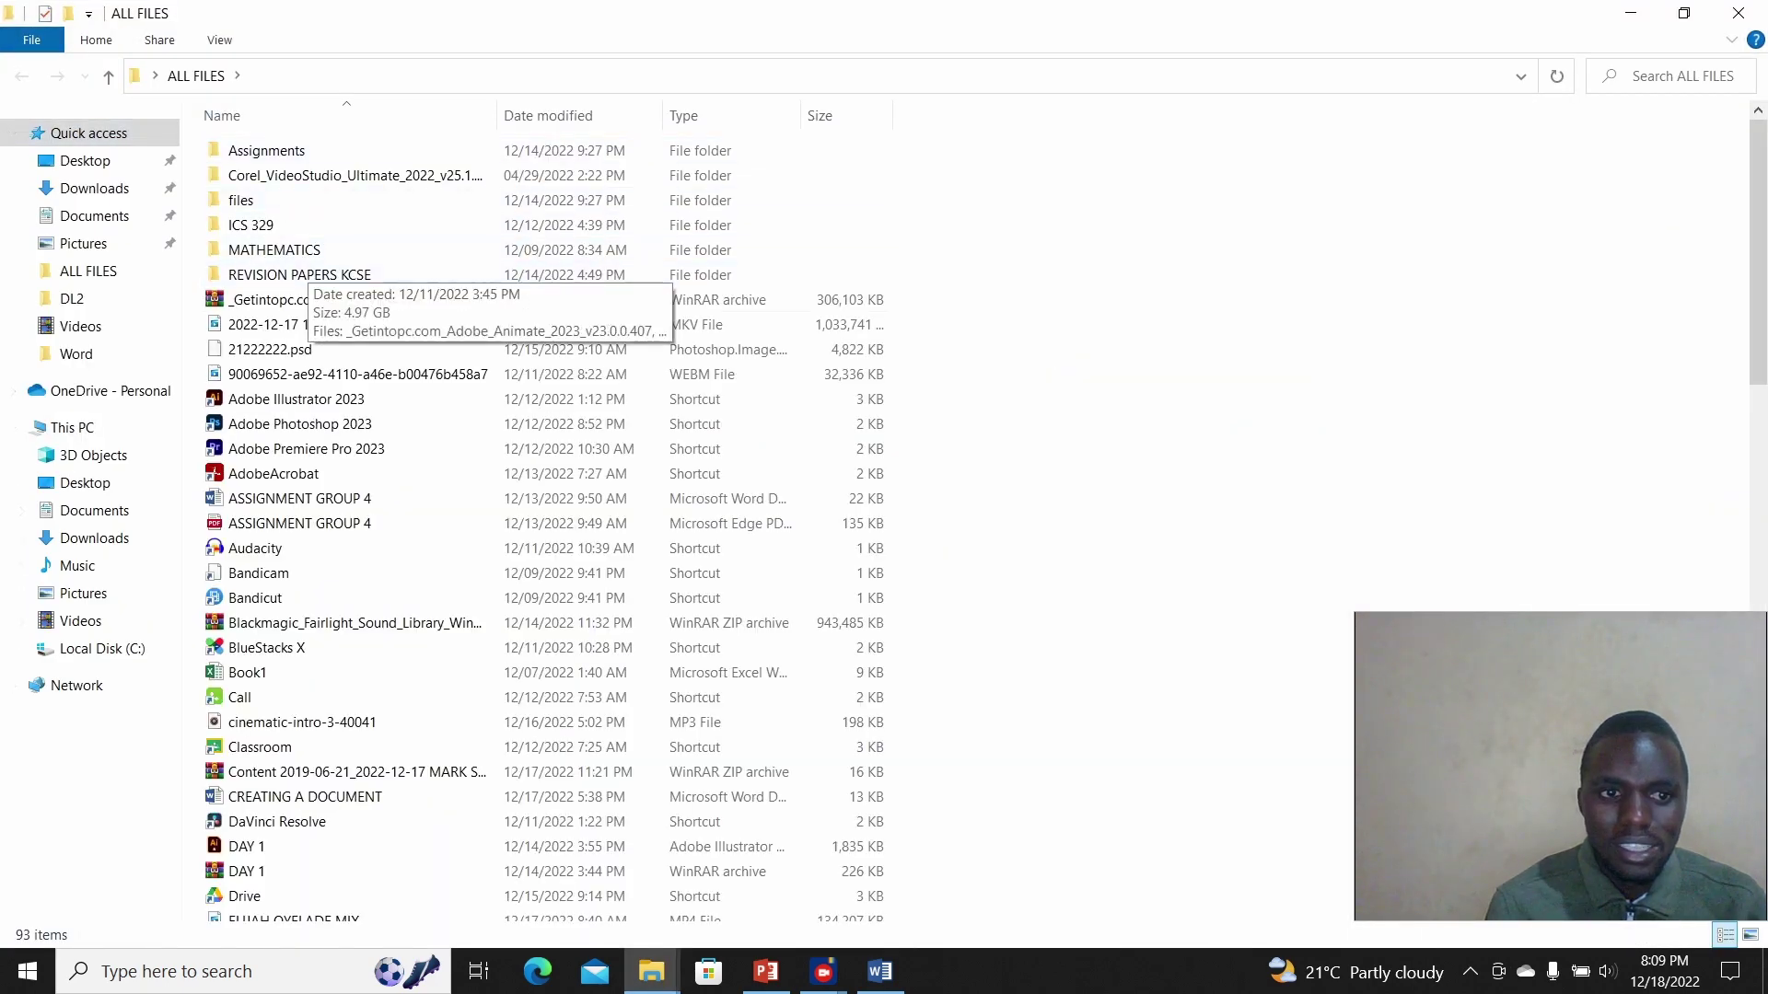
# Step: Browse the Desktop, ALL FILES and Assignments folders, ending back in ALL FILES
pyautogui.click(358, 771)
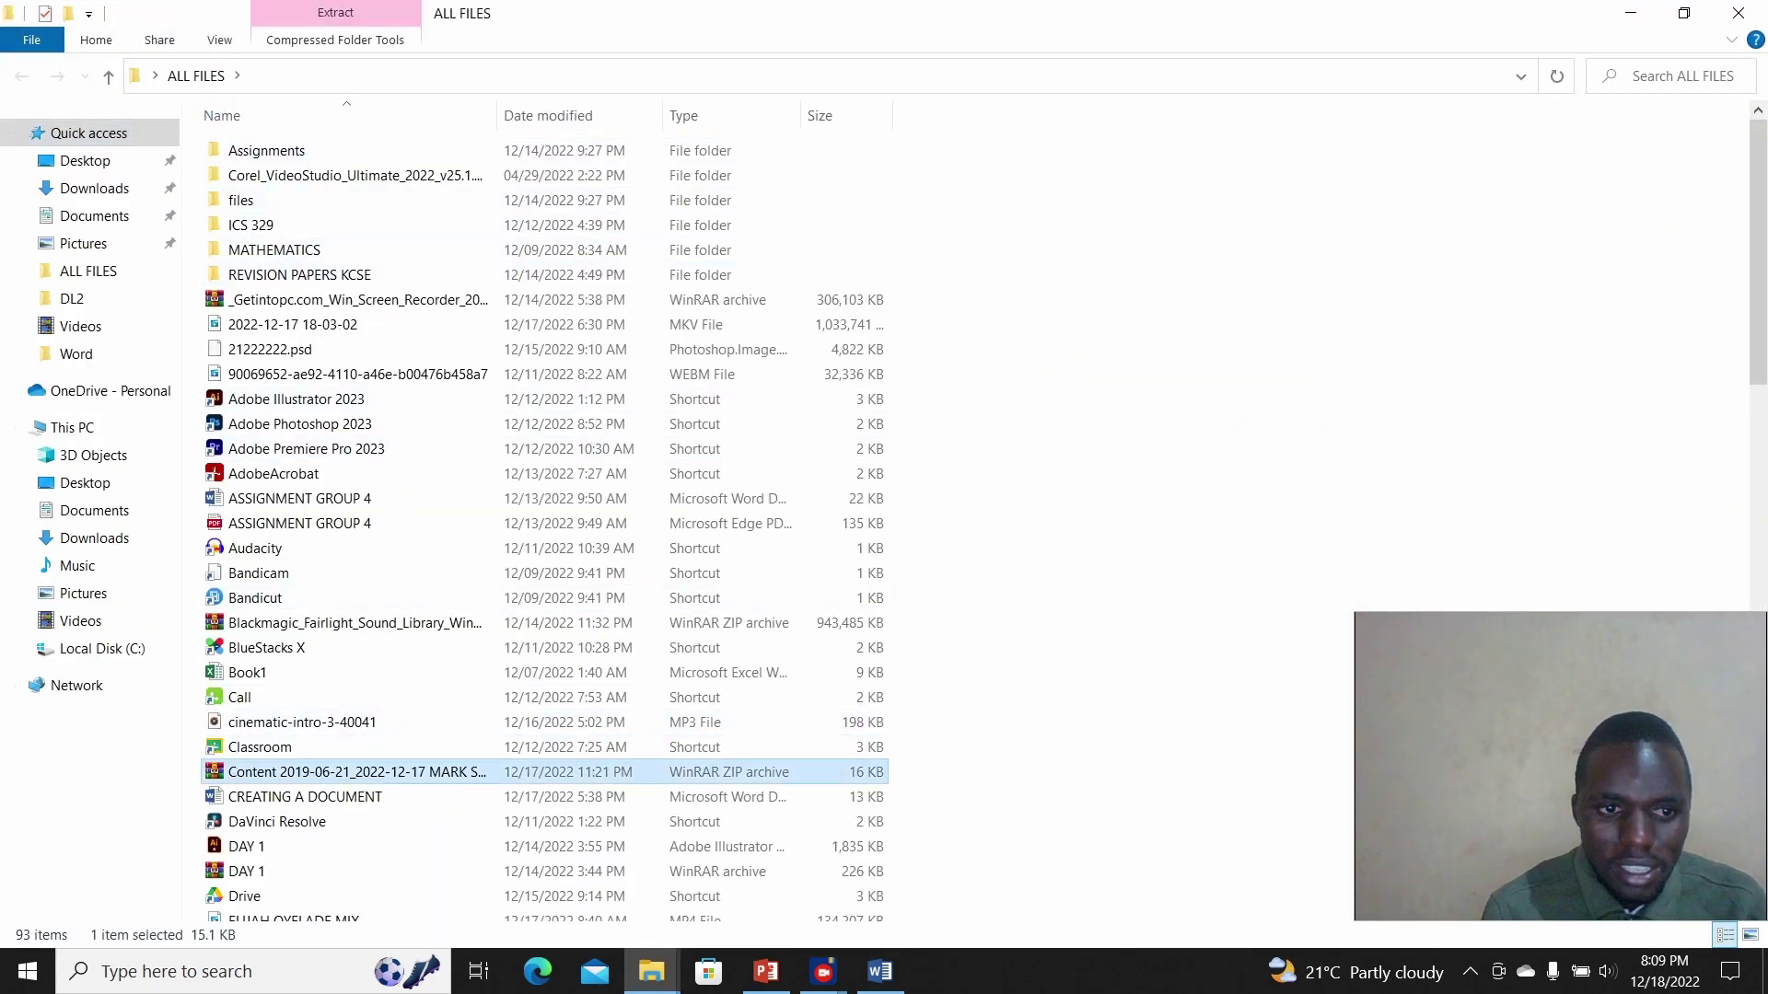
pyautogui.moveTo(1757, 241)
pyautogui.mouseDown()
pyautogui.moveTo(1758, 765)
pyautogui.moveTo(1758, 230)
pyautogui.mouseUp()
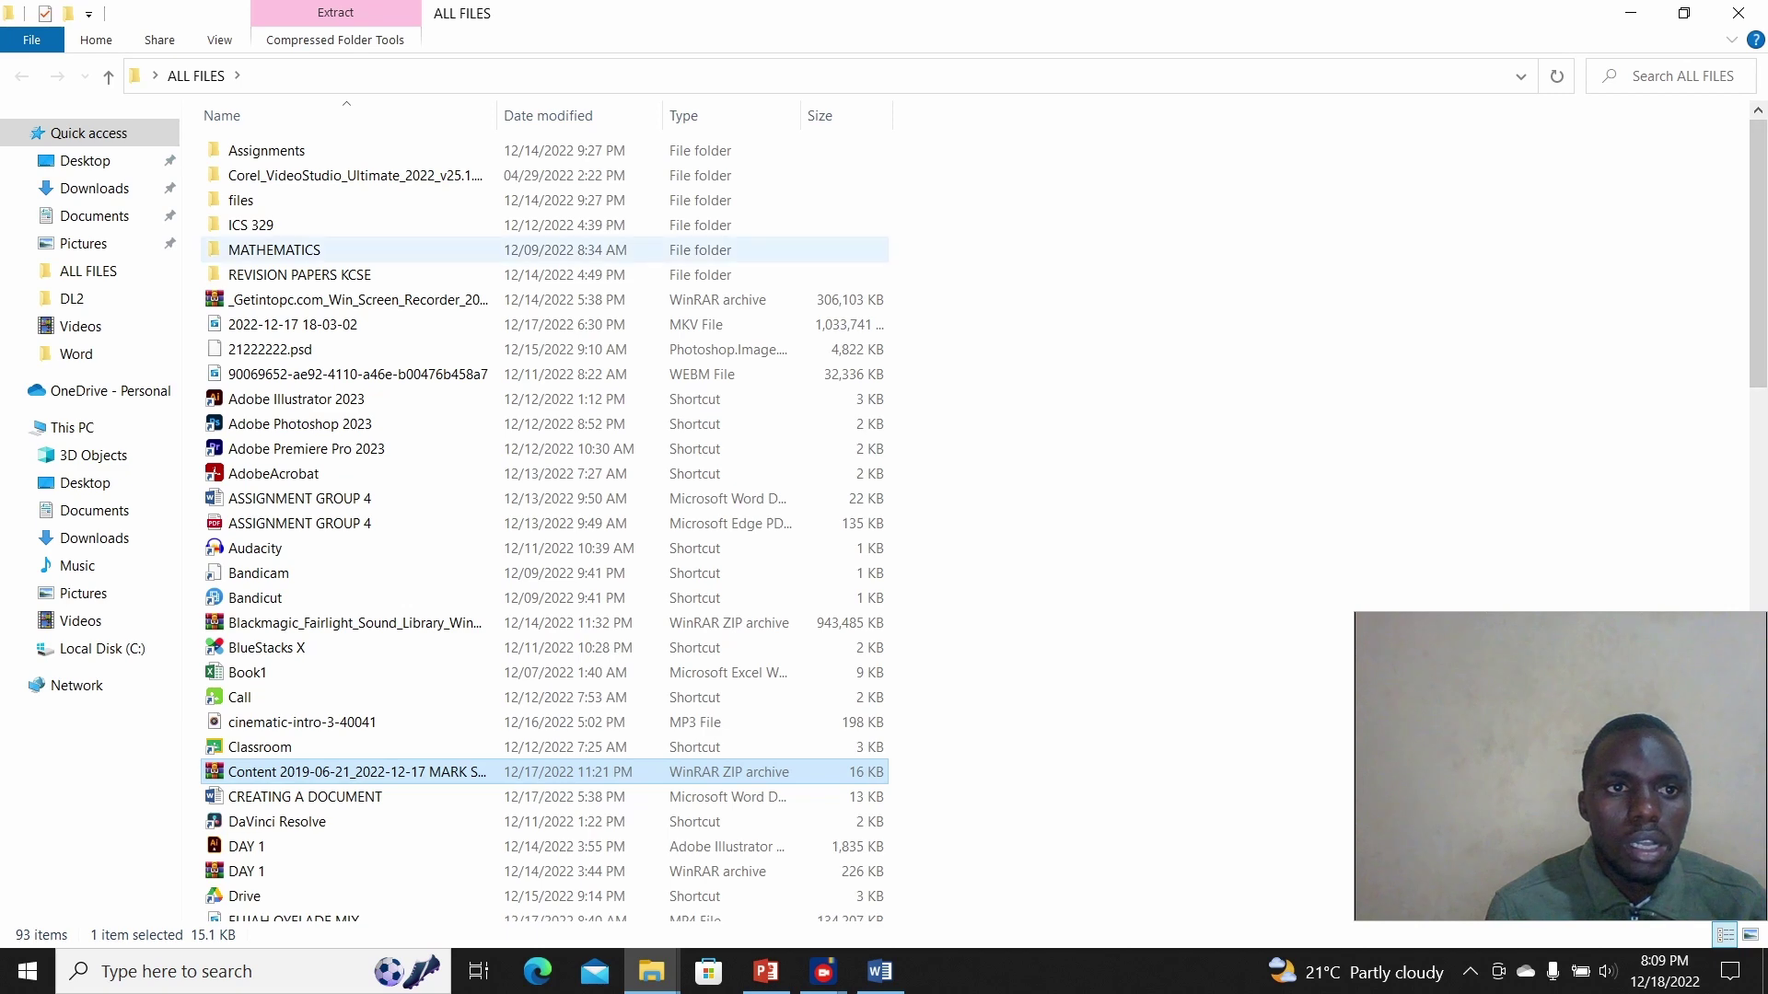
pyautogui.click(84, 161)
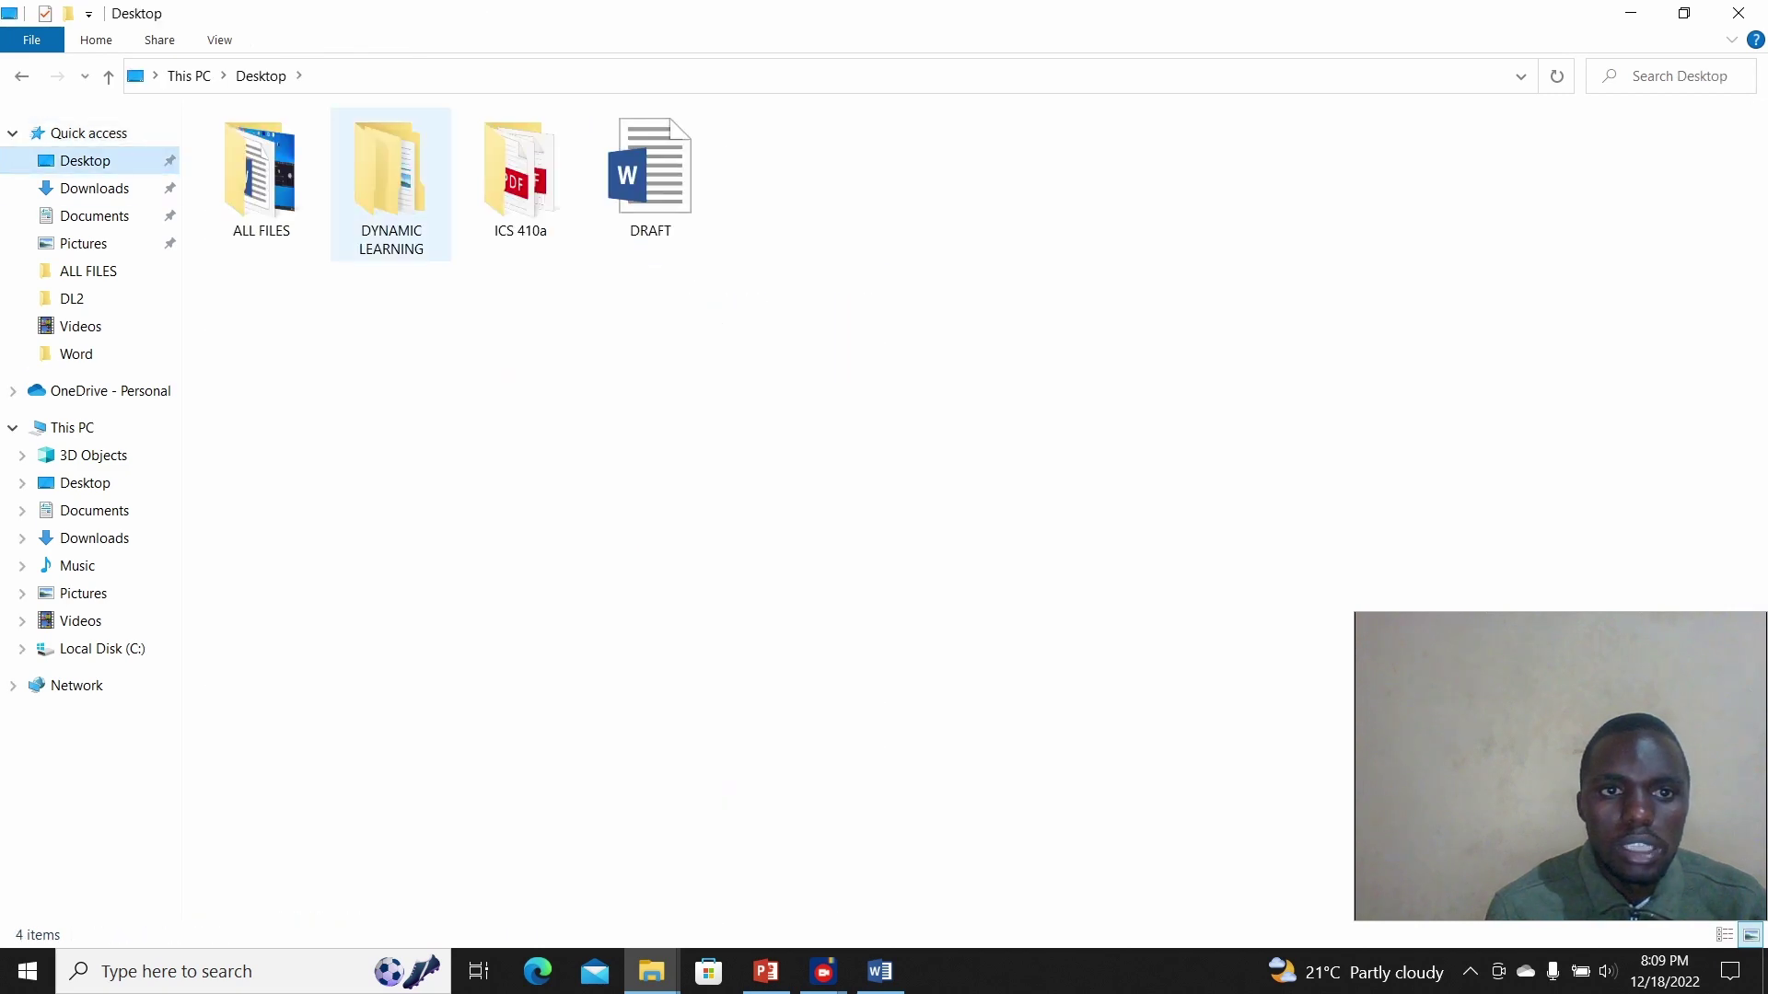
pyautogui.doubleClick(260, 174)
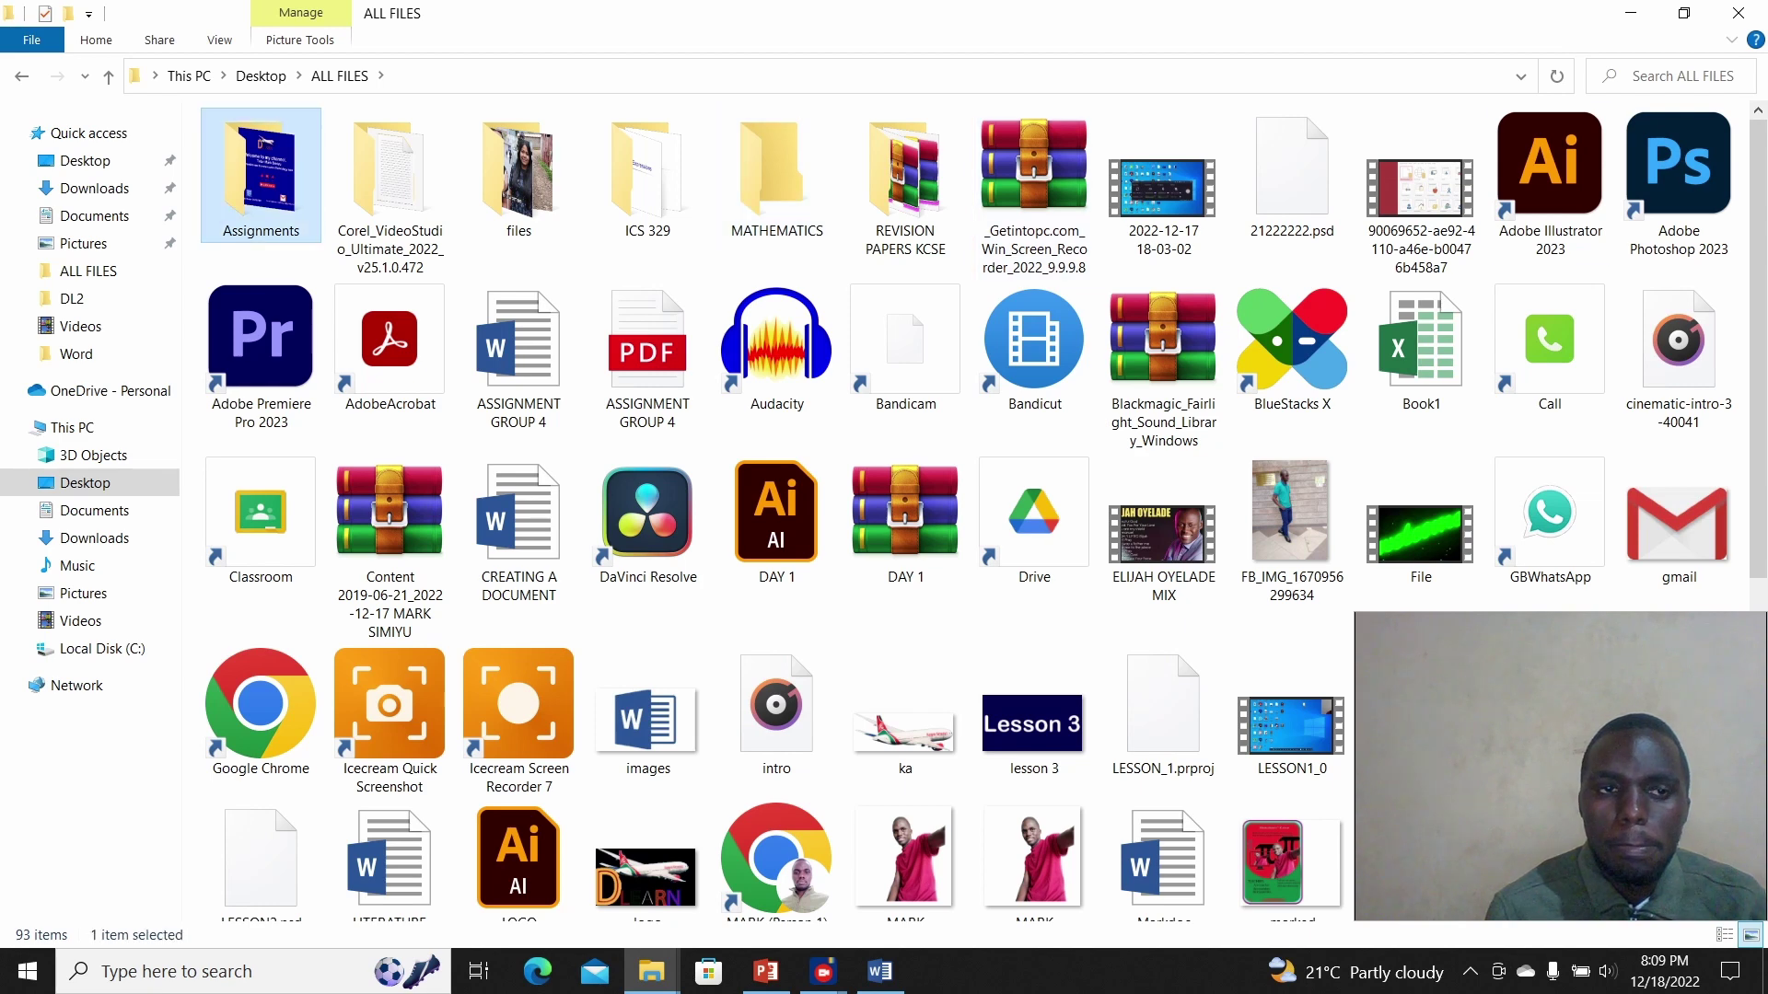
pyautogui.doubleClick(260, 175)
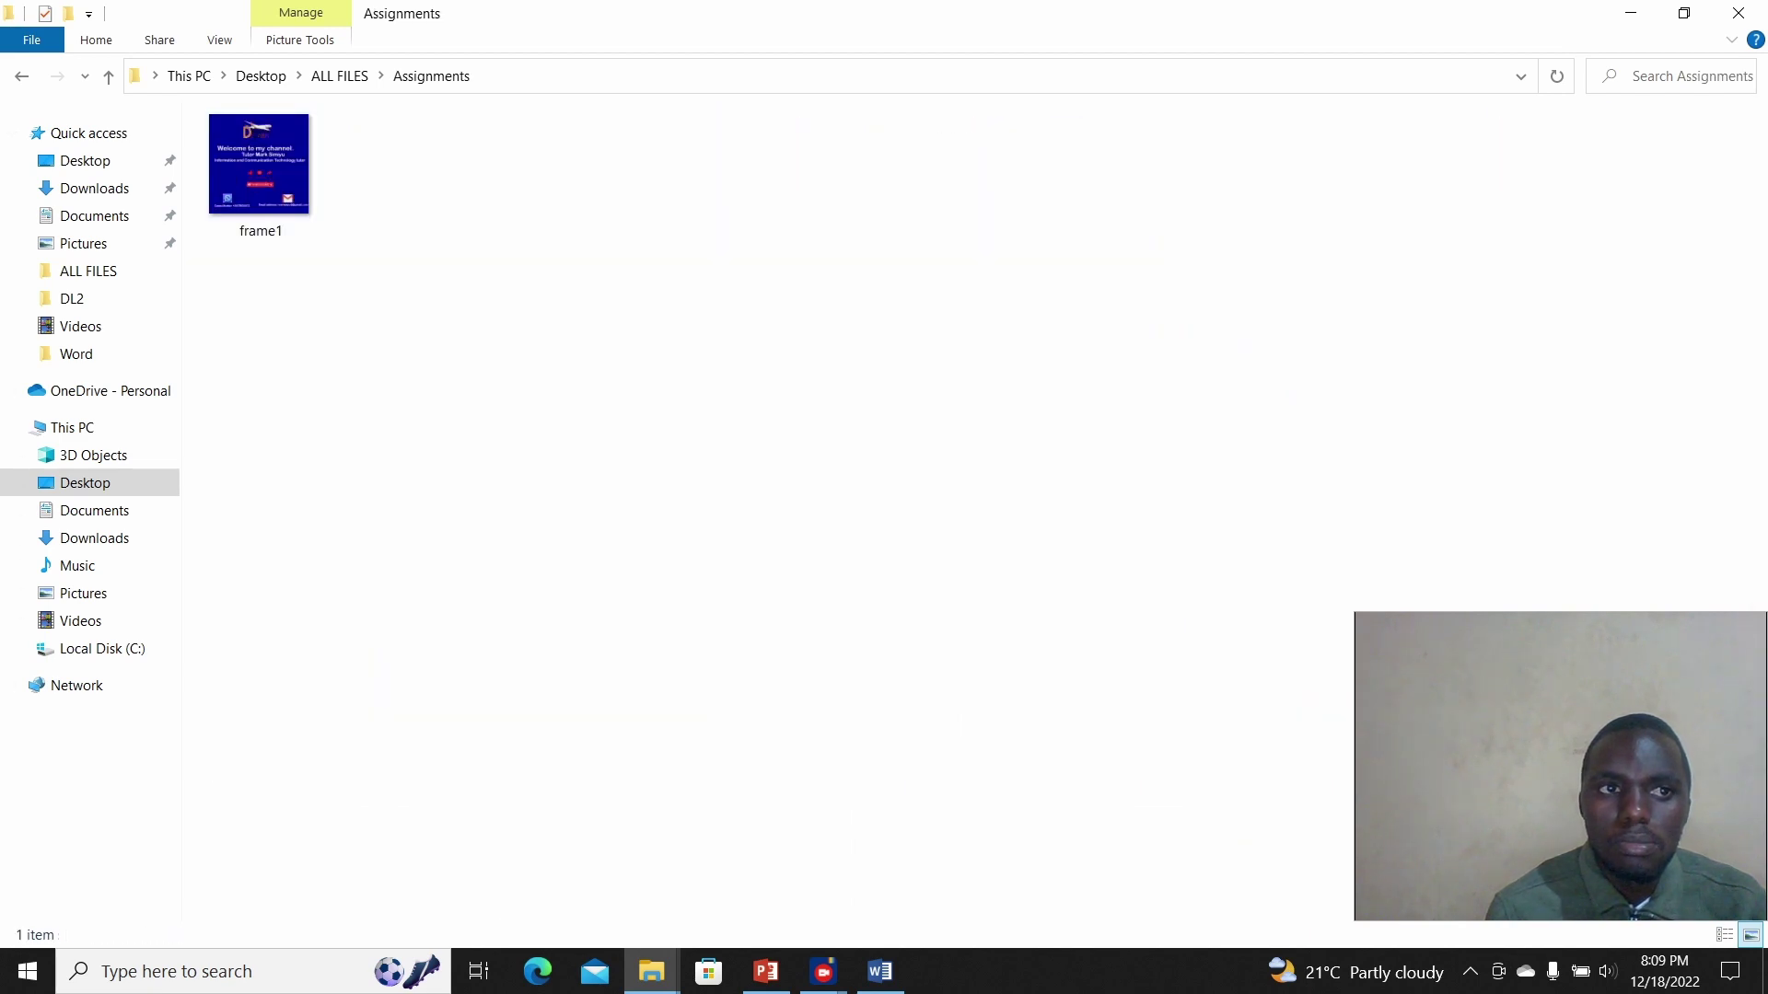
pyautogui.hotkey('alt', 'Left')
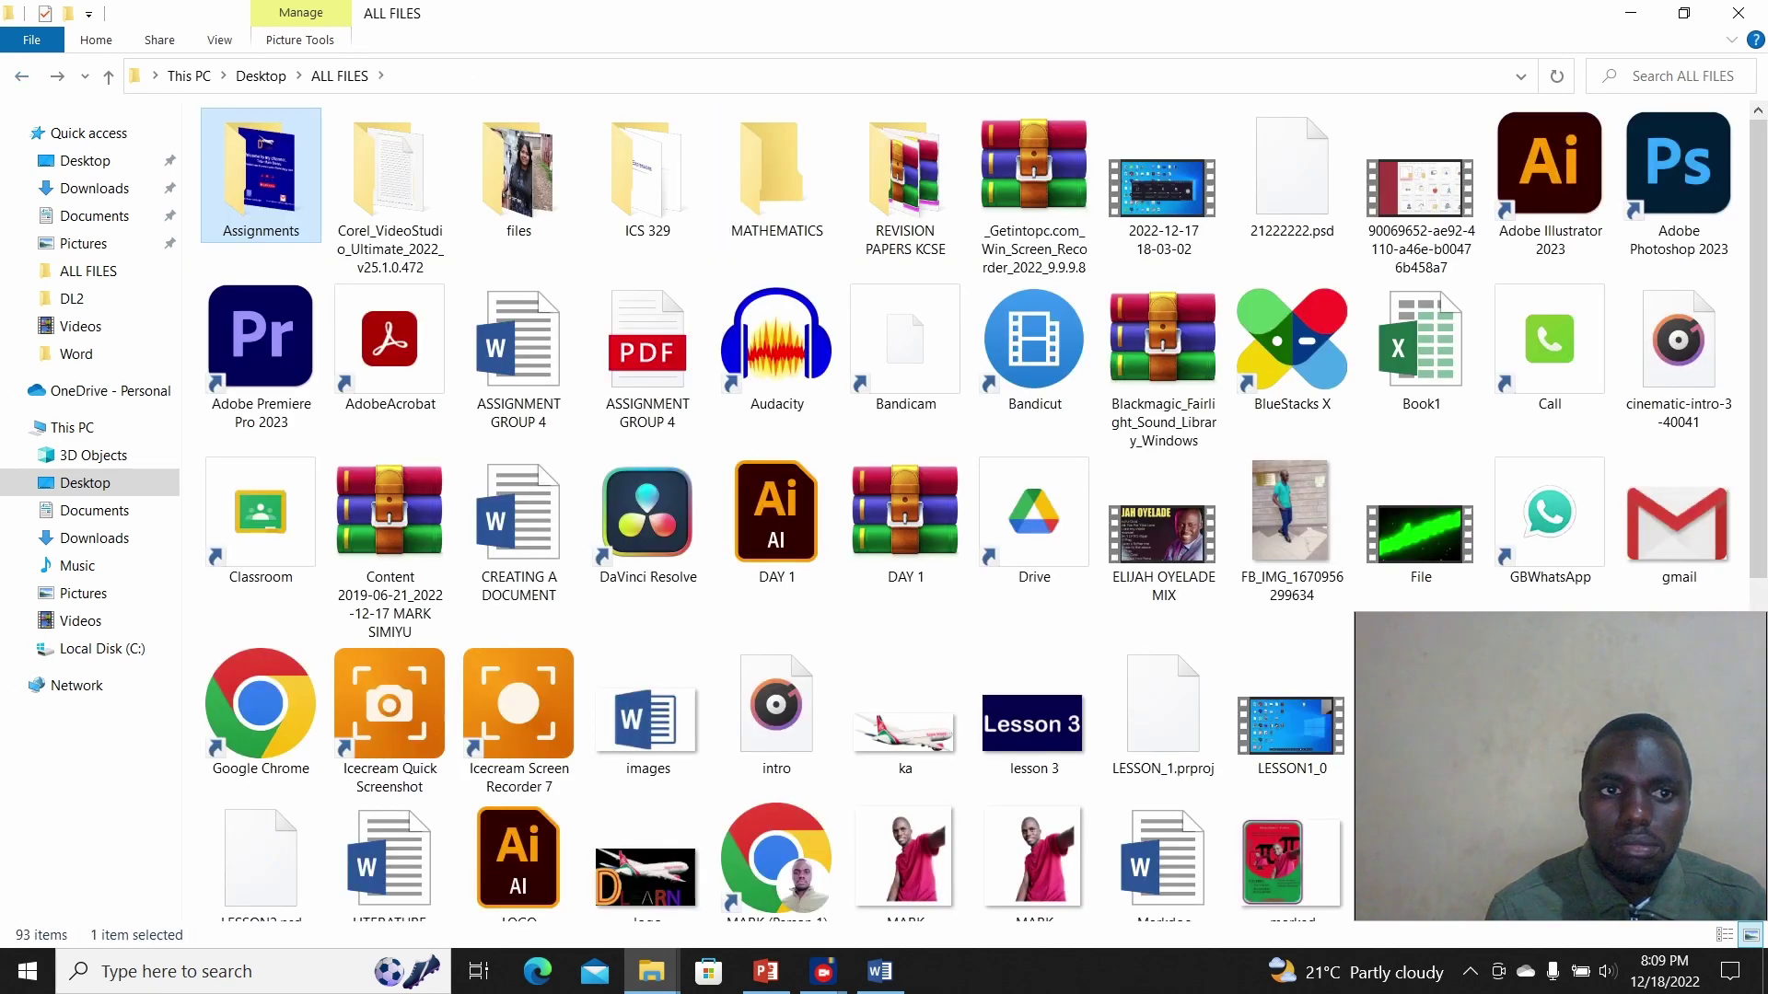
pyautogui.hotkey('alt', 'Up')
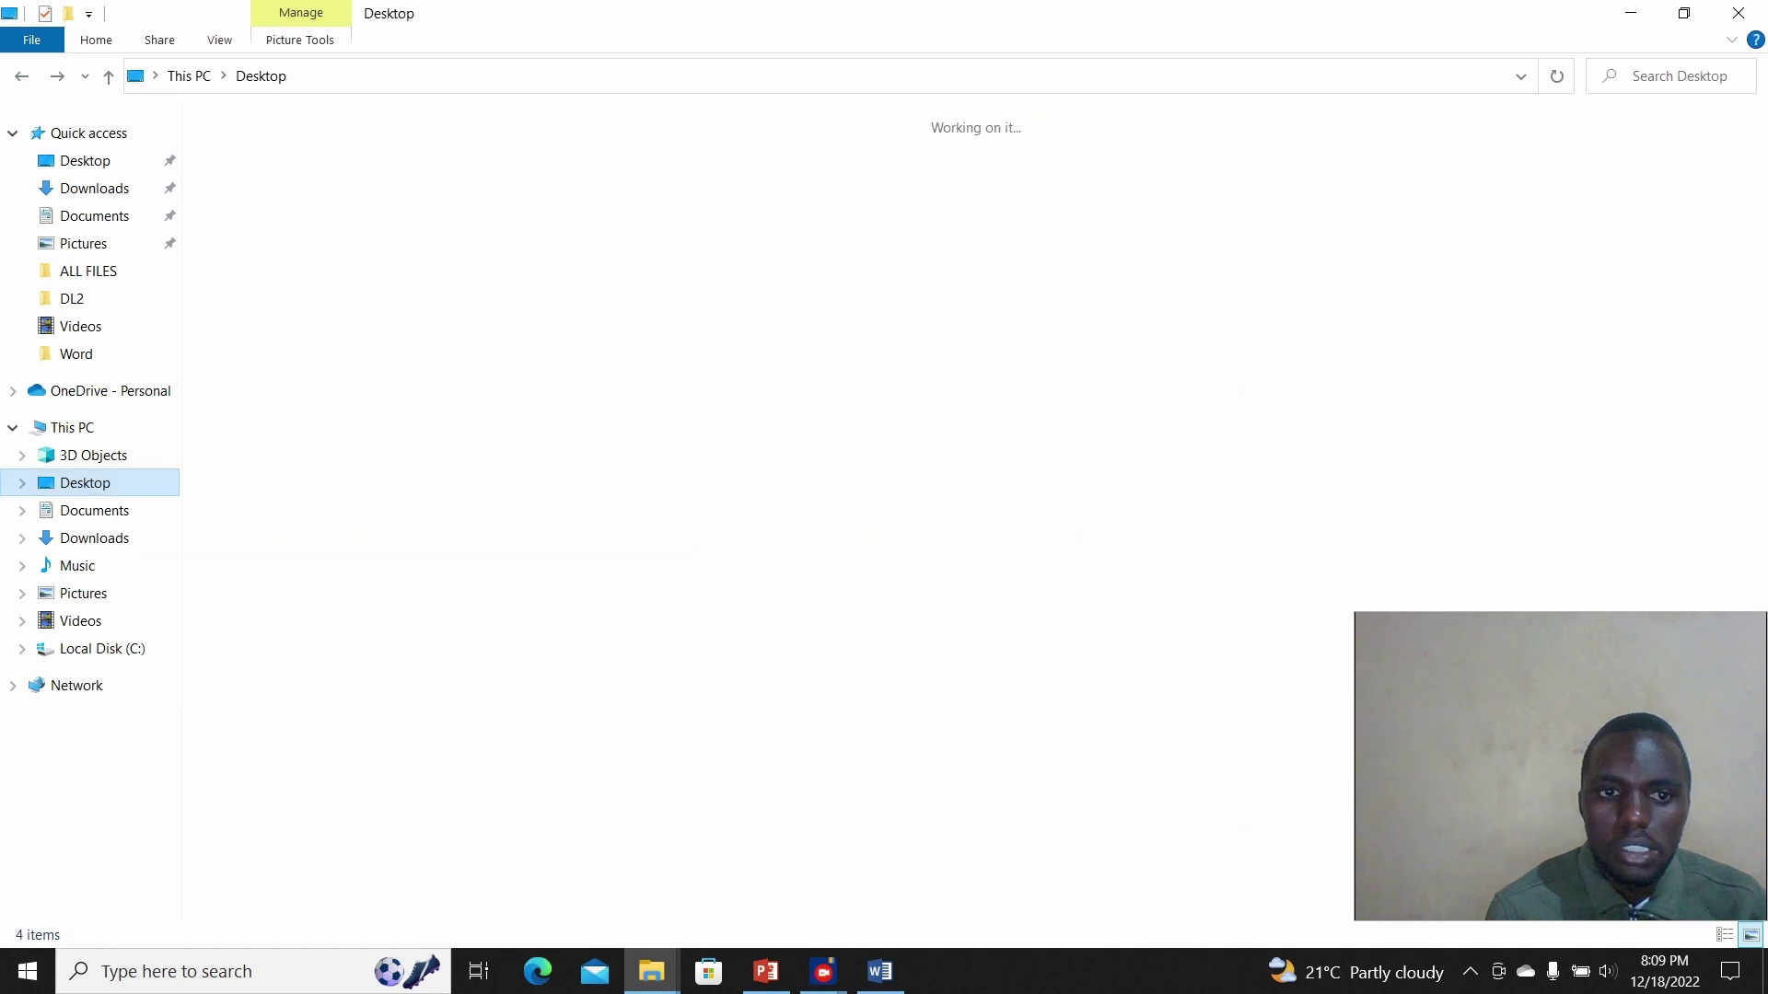
pyautogui.doubleClick(262, 175)
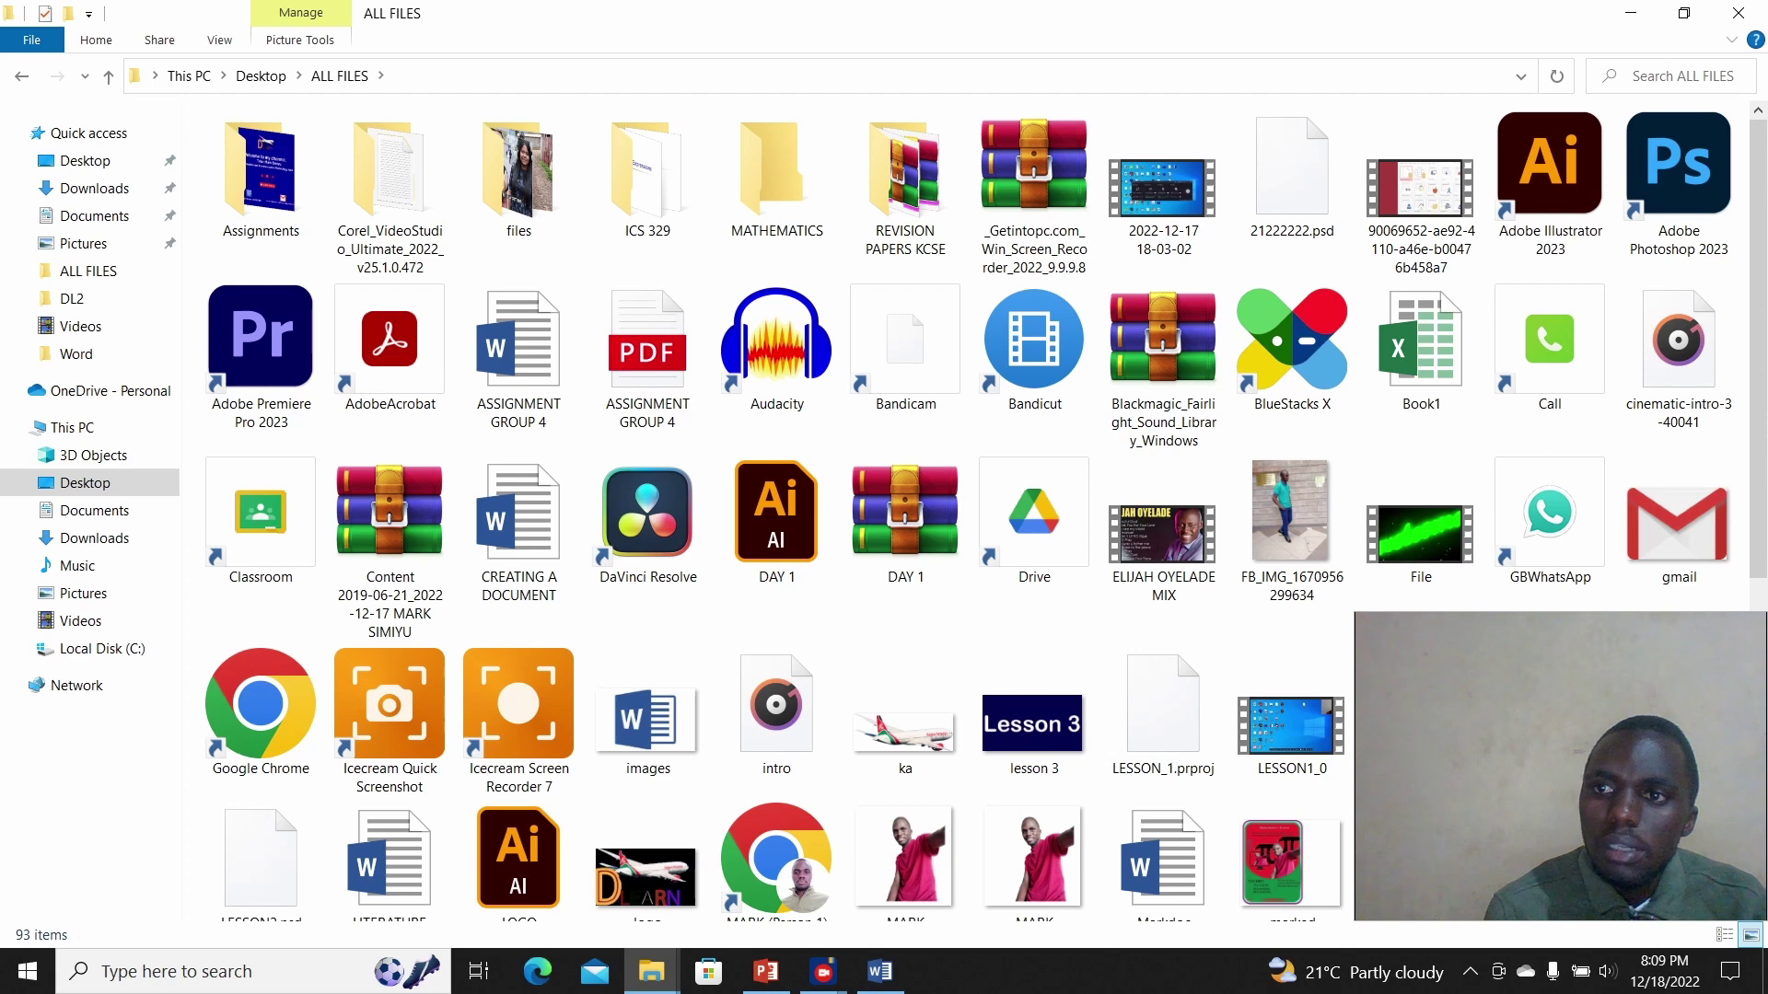
# Step: Open the thanky image from ALL FILES in Photos and show it full screen
pyautogui.scroll(-5, 970, 511)
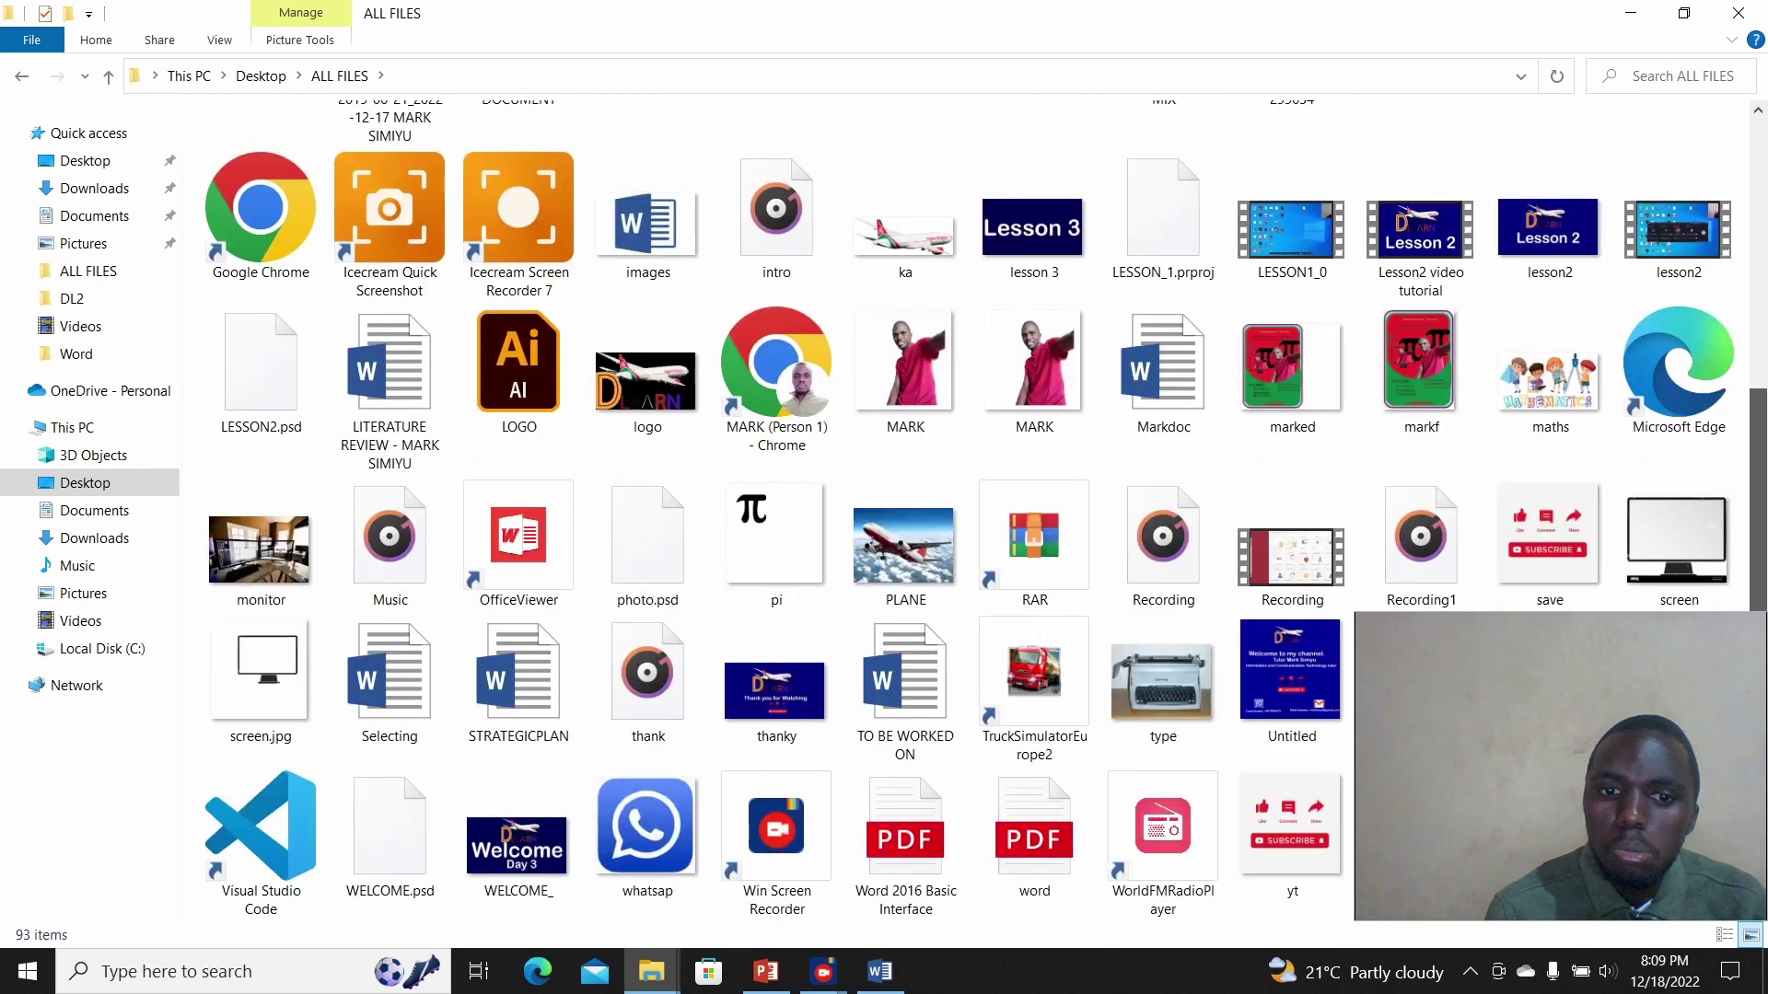
pyautogui.click(777, 690)
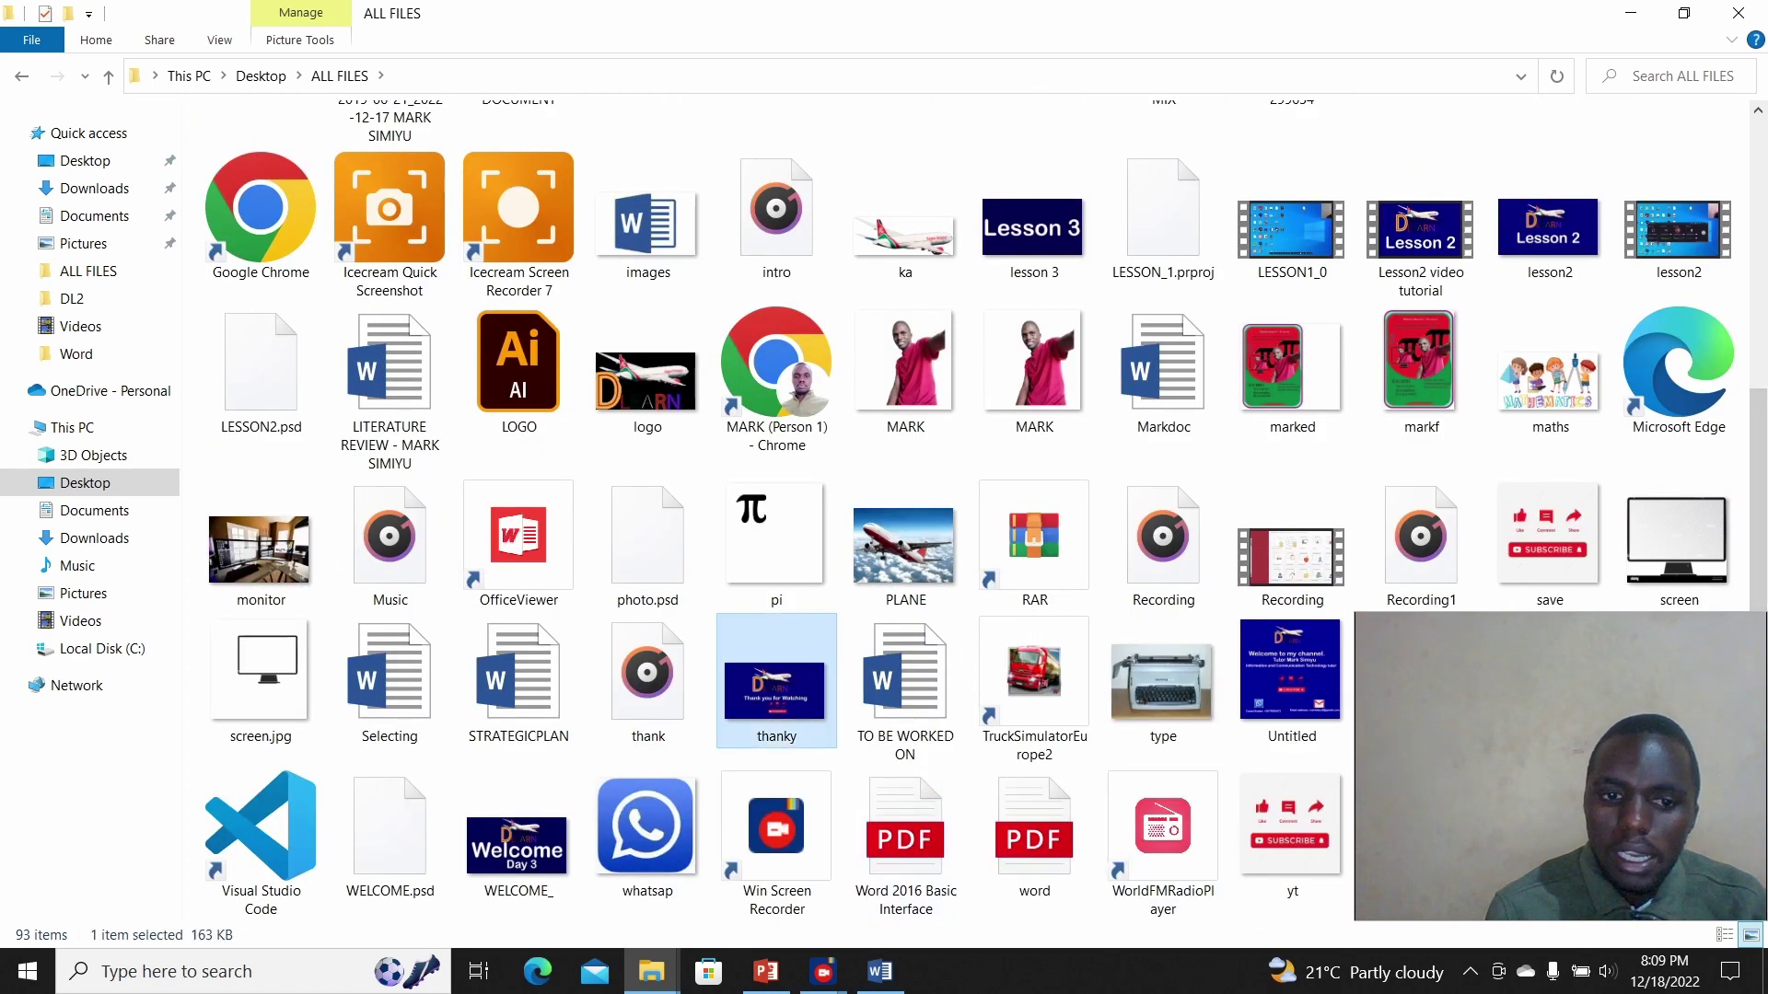
pyautogui.doubleClick(776, 691)
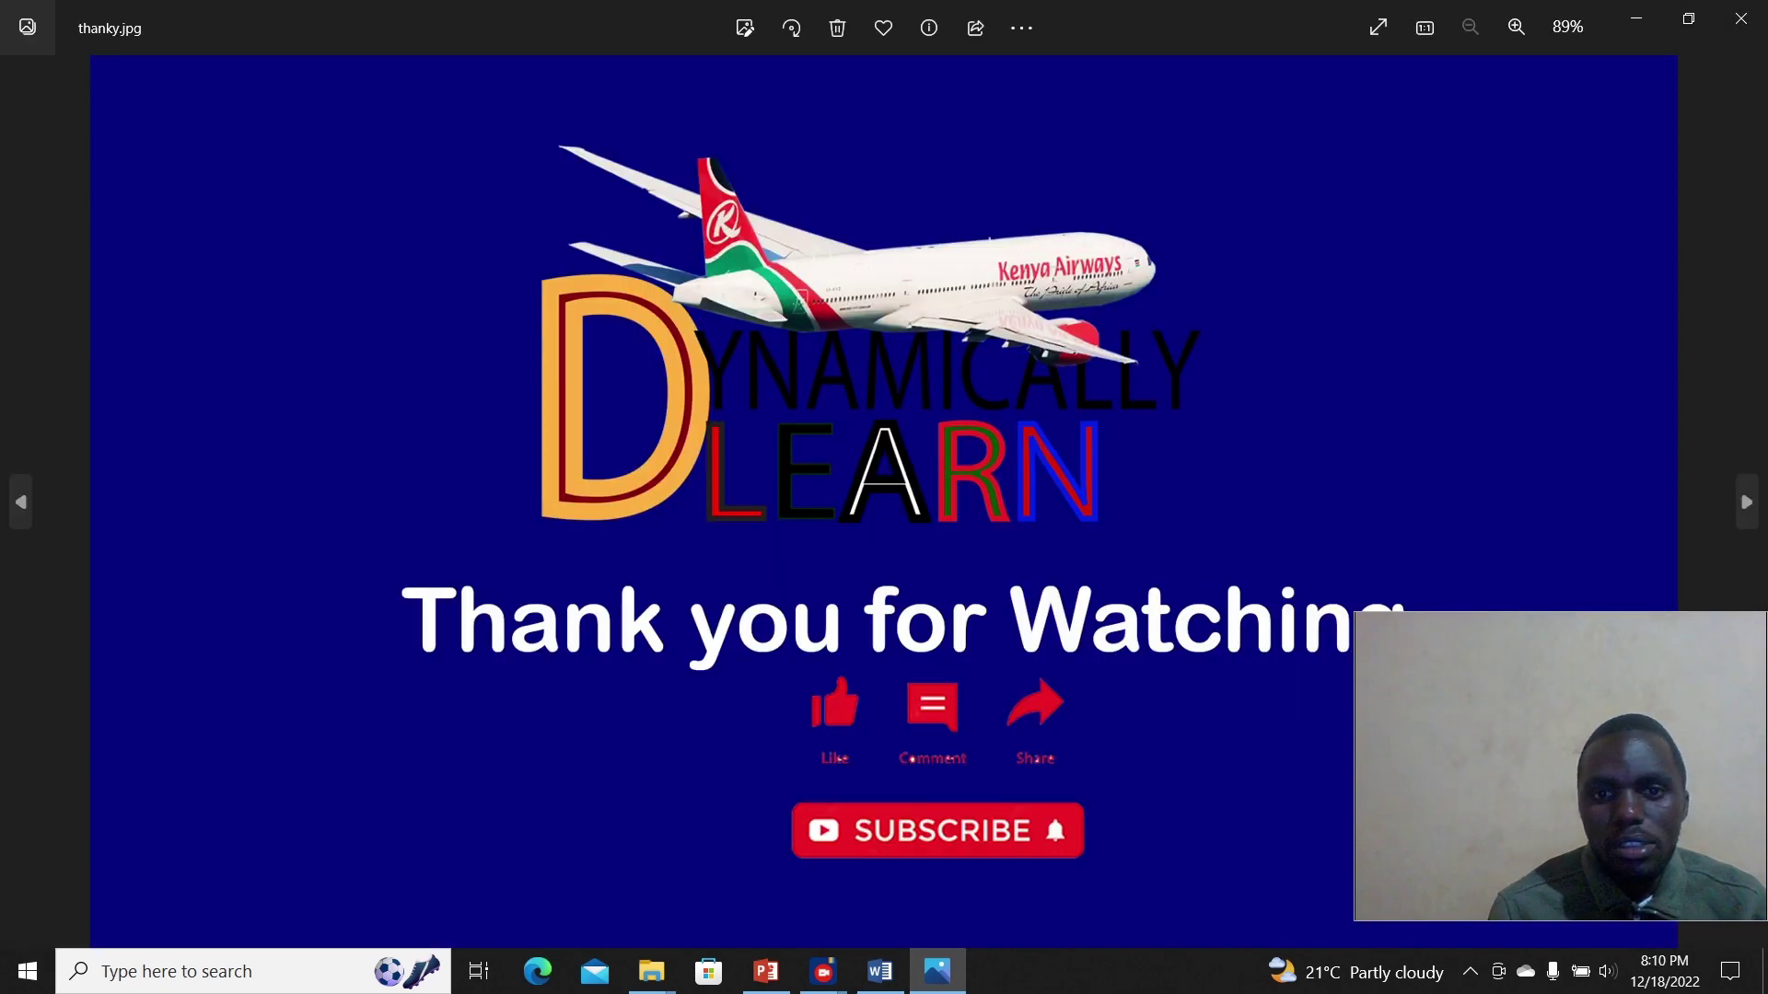
pyautogui.click(1378, 27)
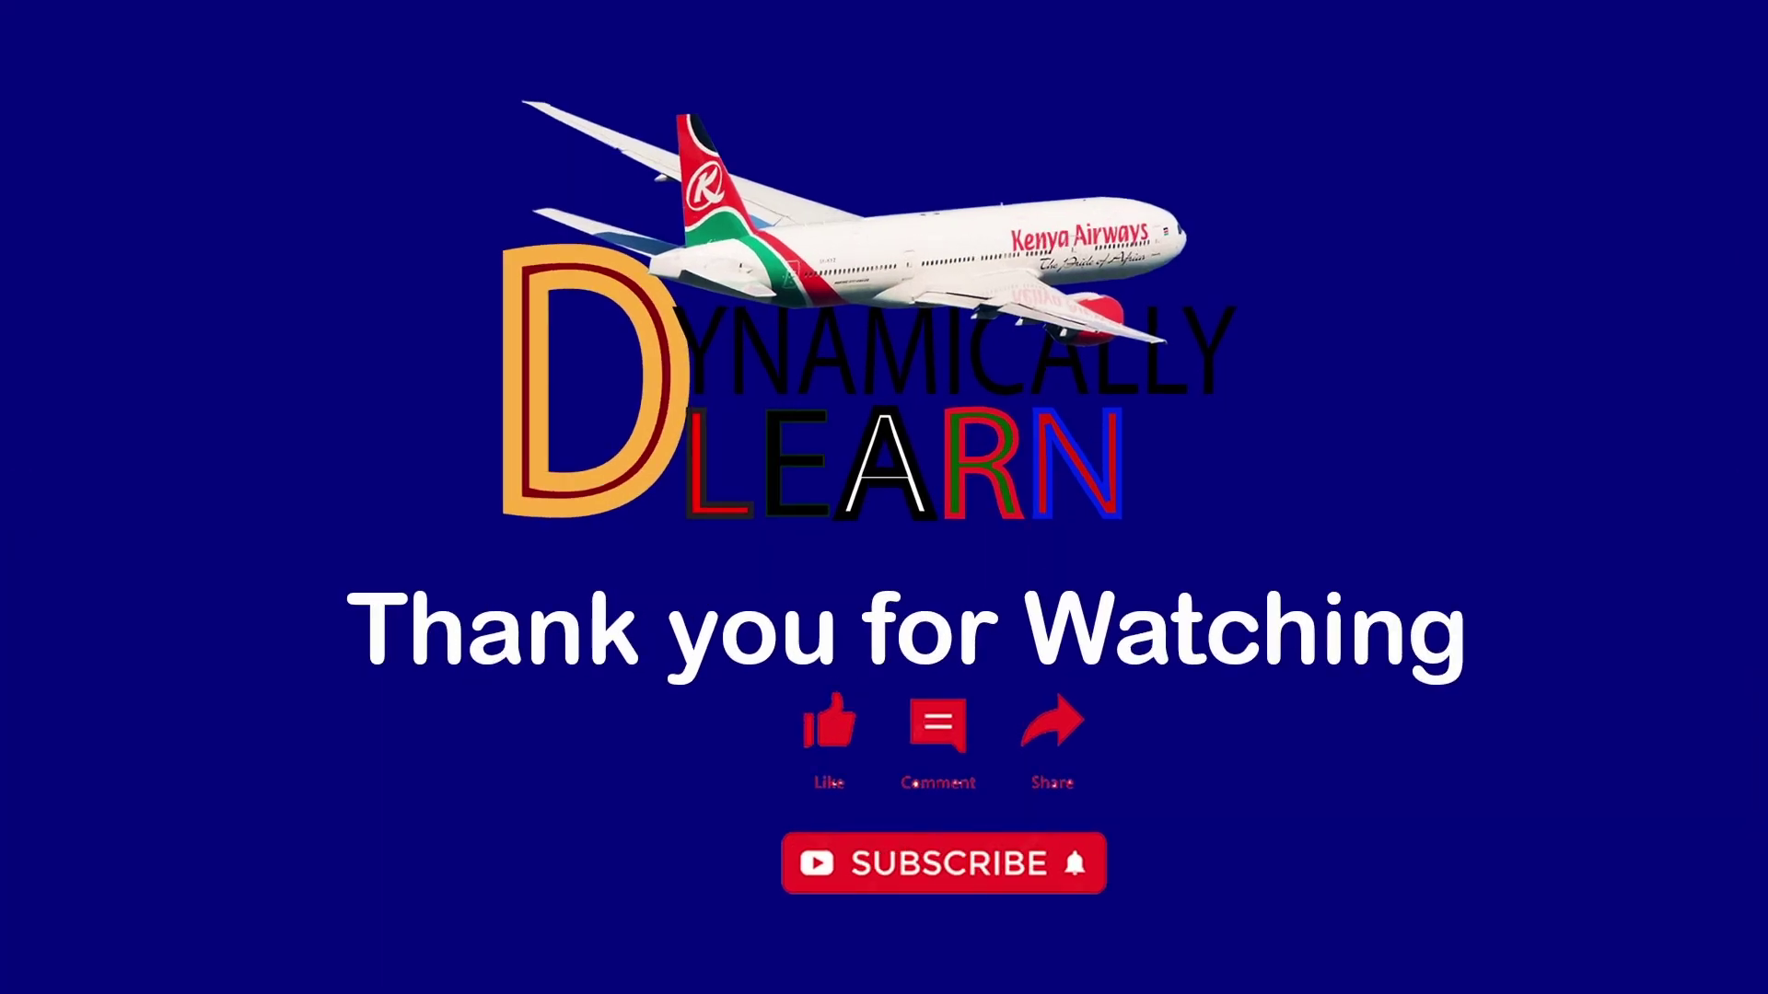